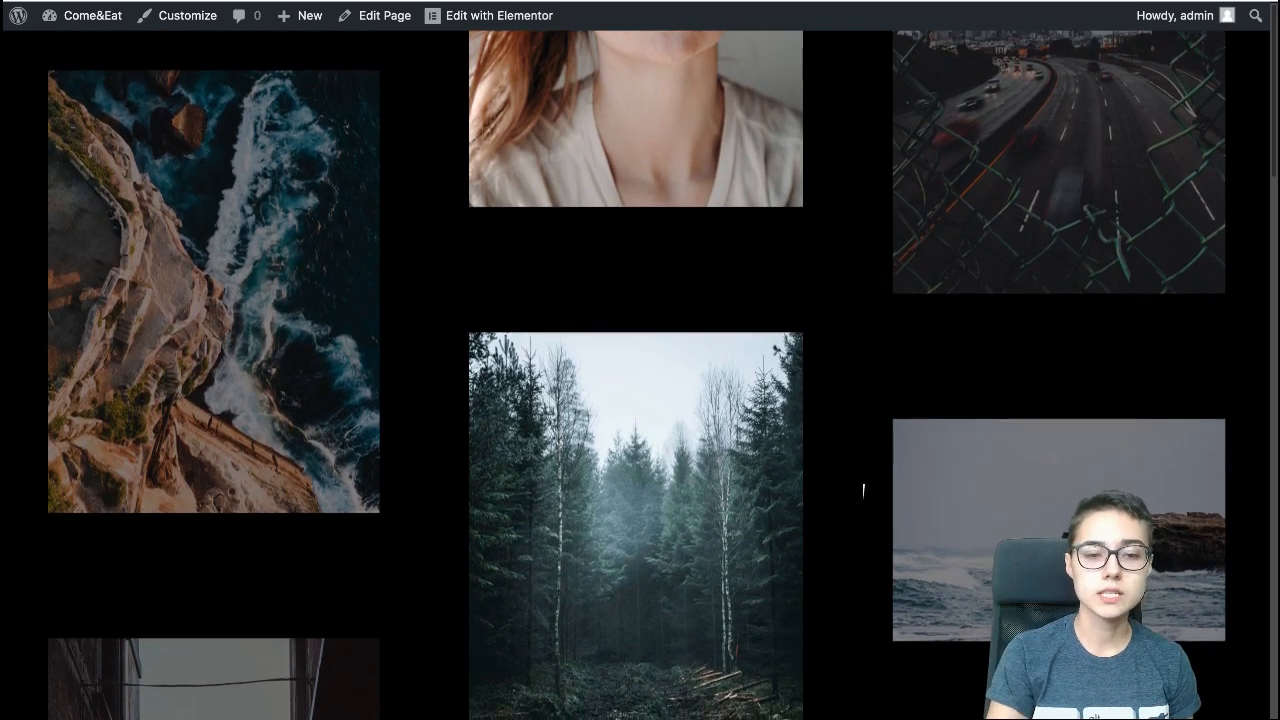
- Inspect the gallery page in the browser's device emulation and preview it as a Pixel 2
{"action": "key", "text": "alt+super+i"}
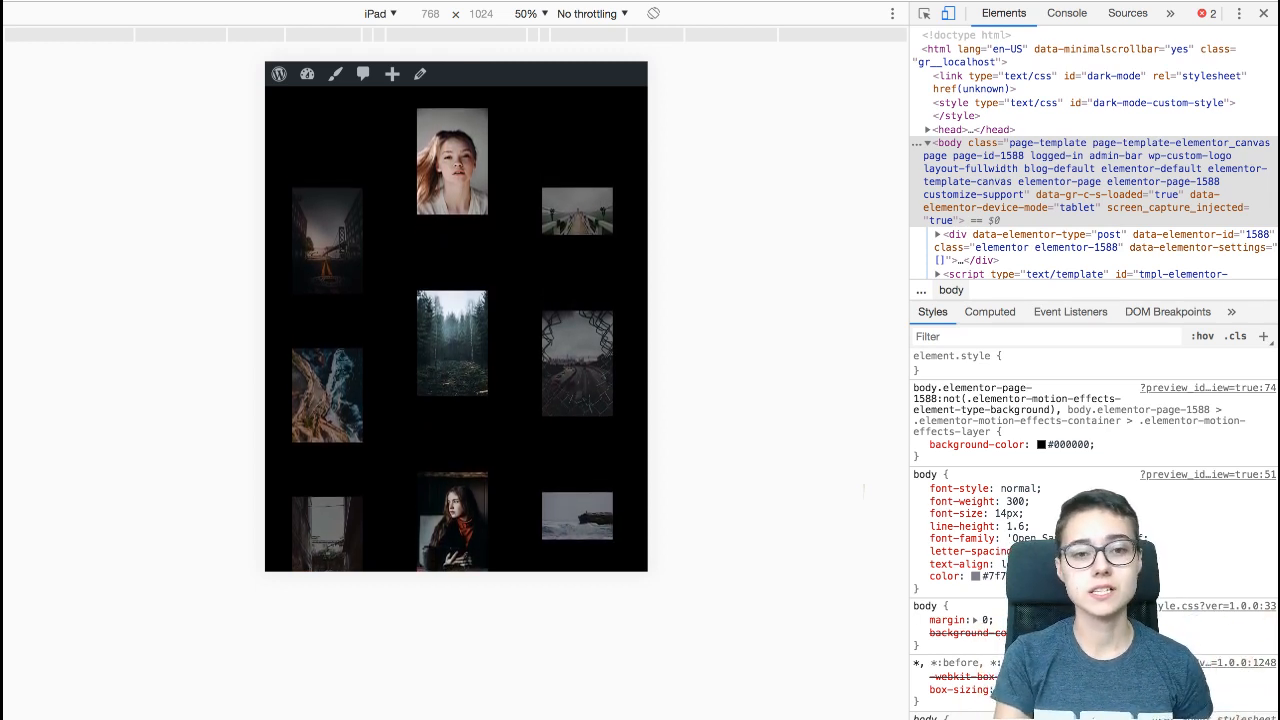
{"action": "left_click", "coordinate": [380, 13]}
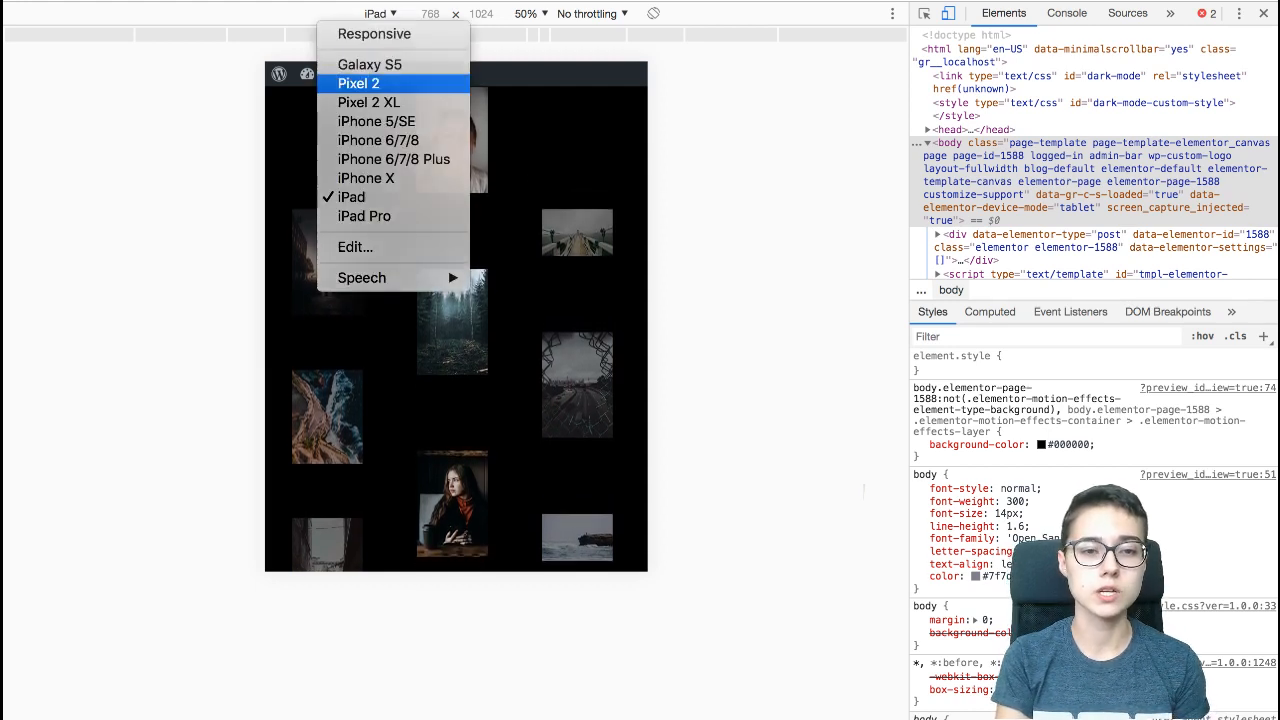
{"action": "left_click", "coordinate": [359, 84]}
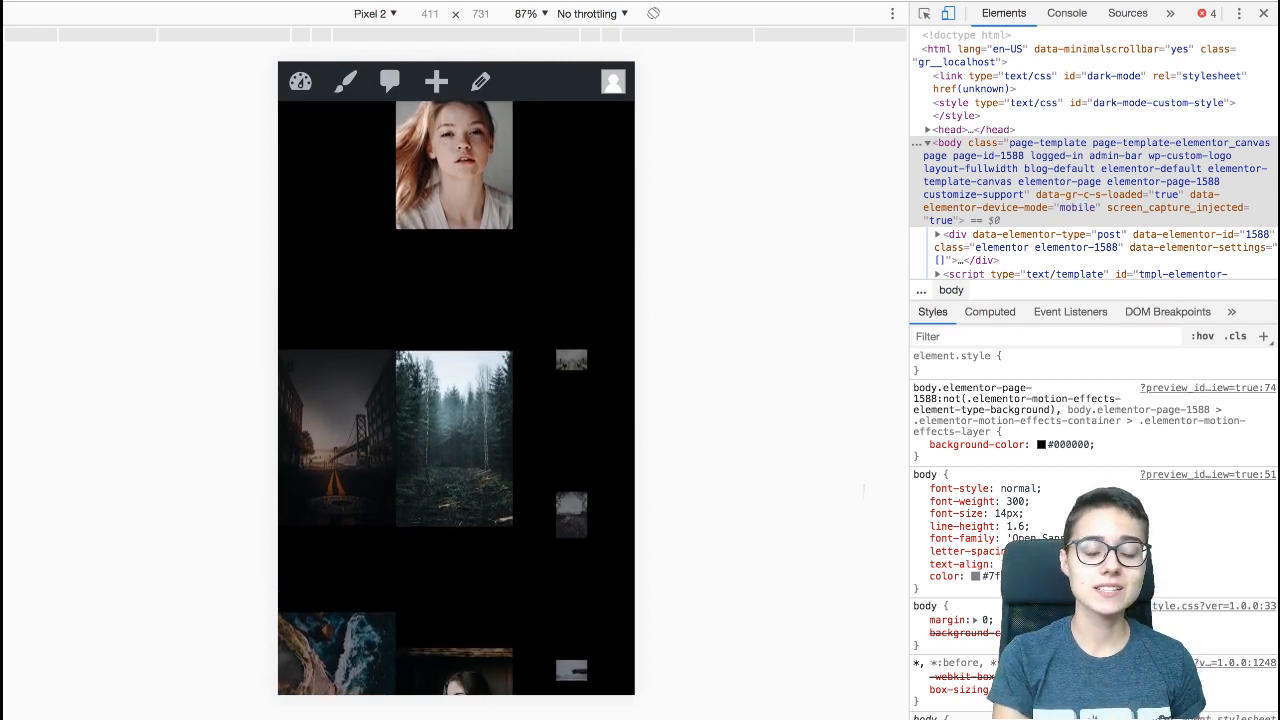
{"action": "left_click", "coordinate": [373, 13]}
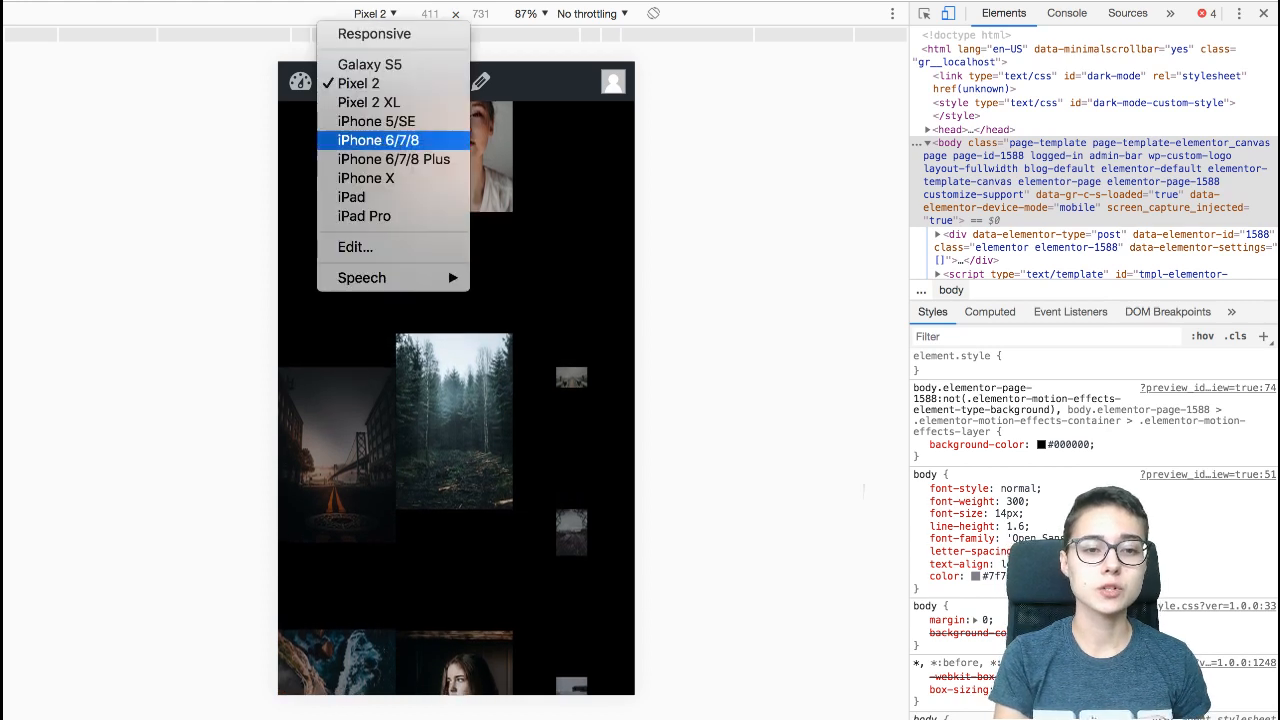
{"action": "key", "text": "Escape"}
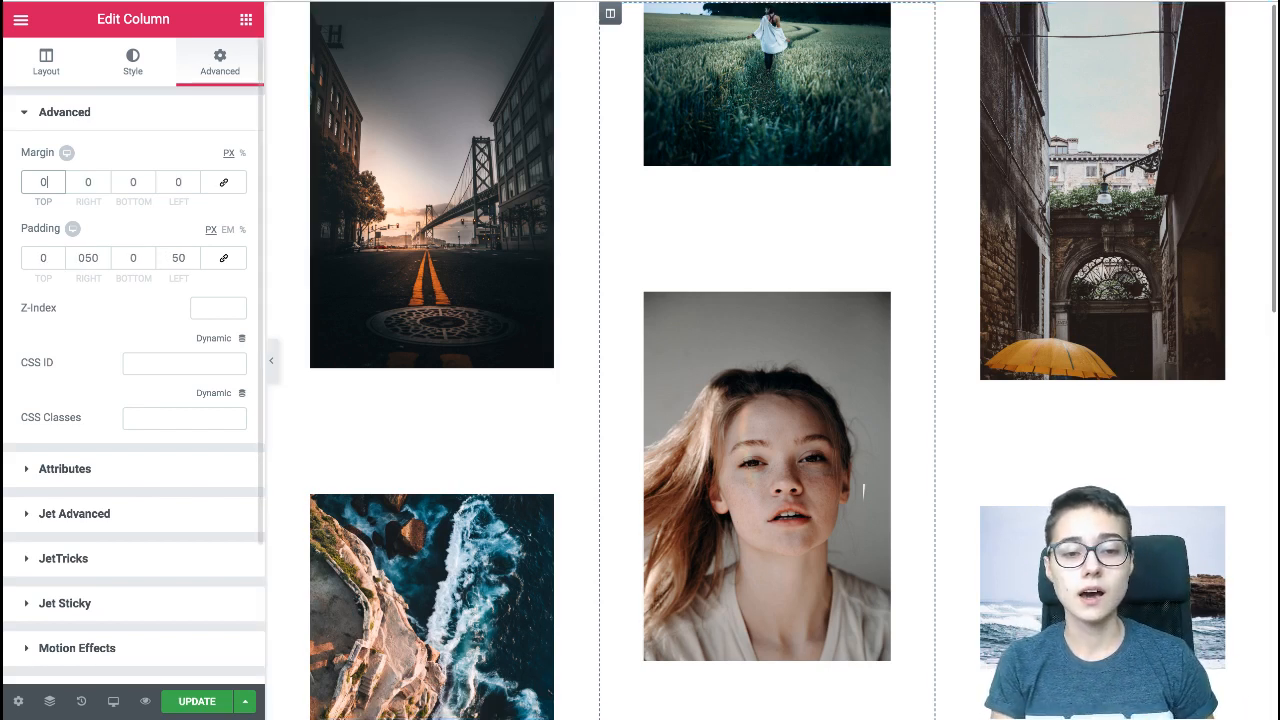
- Switch the Elementor responsive preview to Desktop and view the three-column image gallery
{"action": "scroll", "coordinate": [863, 490], "scroll_direction": "down", "scroll_amount": 12}
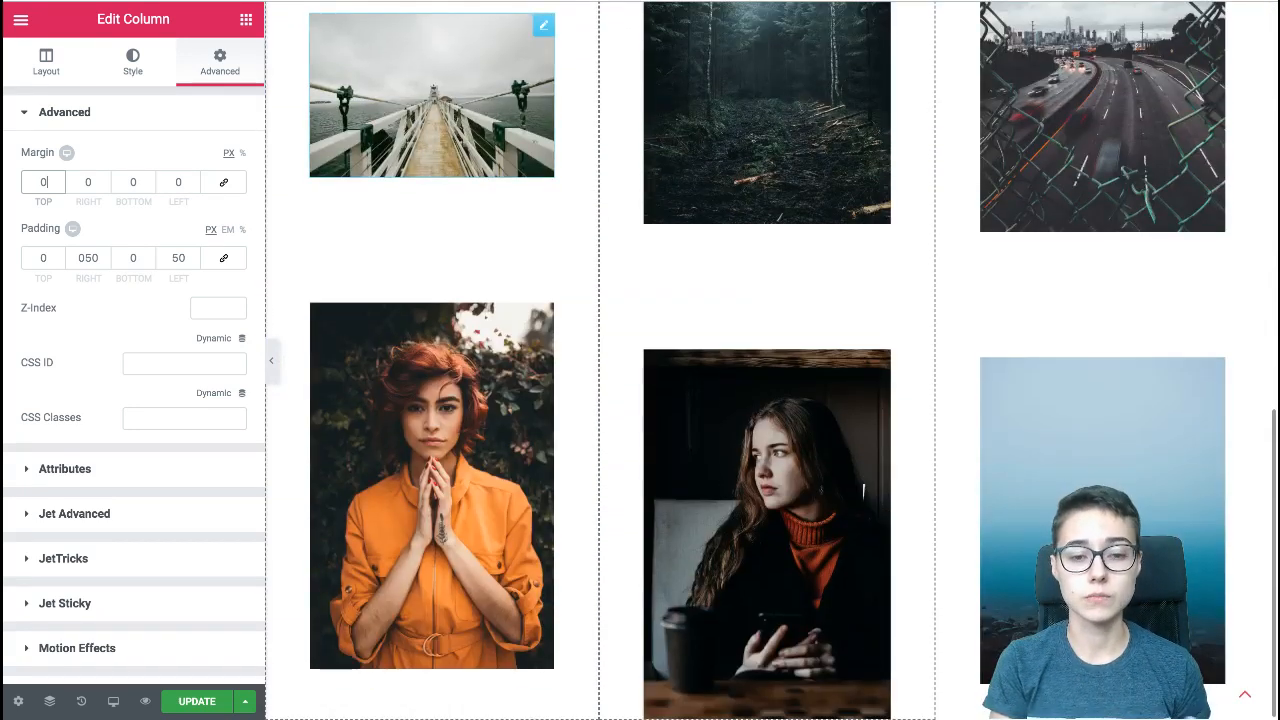
{"action": "scroll", "coordinate": [863, 490], "scroll_direction": "down", "scroll_amount": 10}
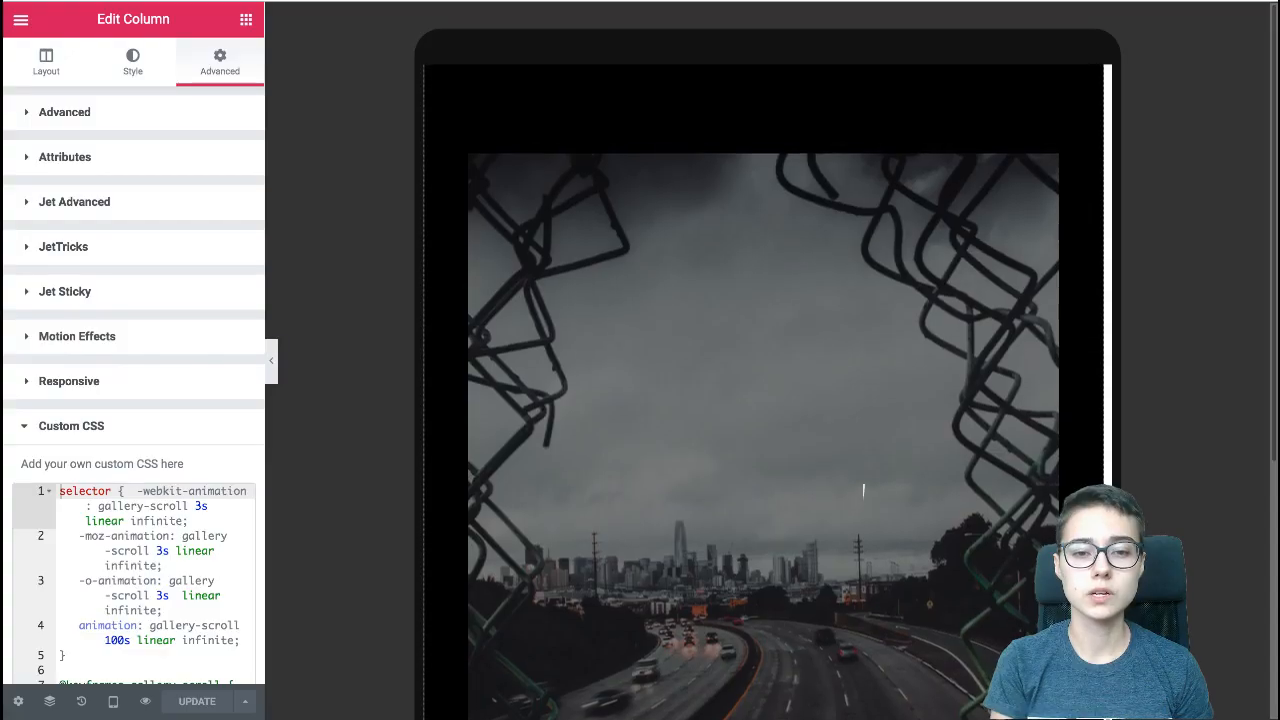
{"action": "left_click", "coordinate": [113, 701]}
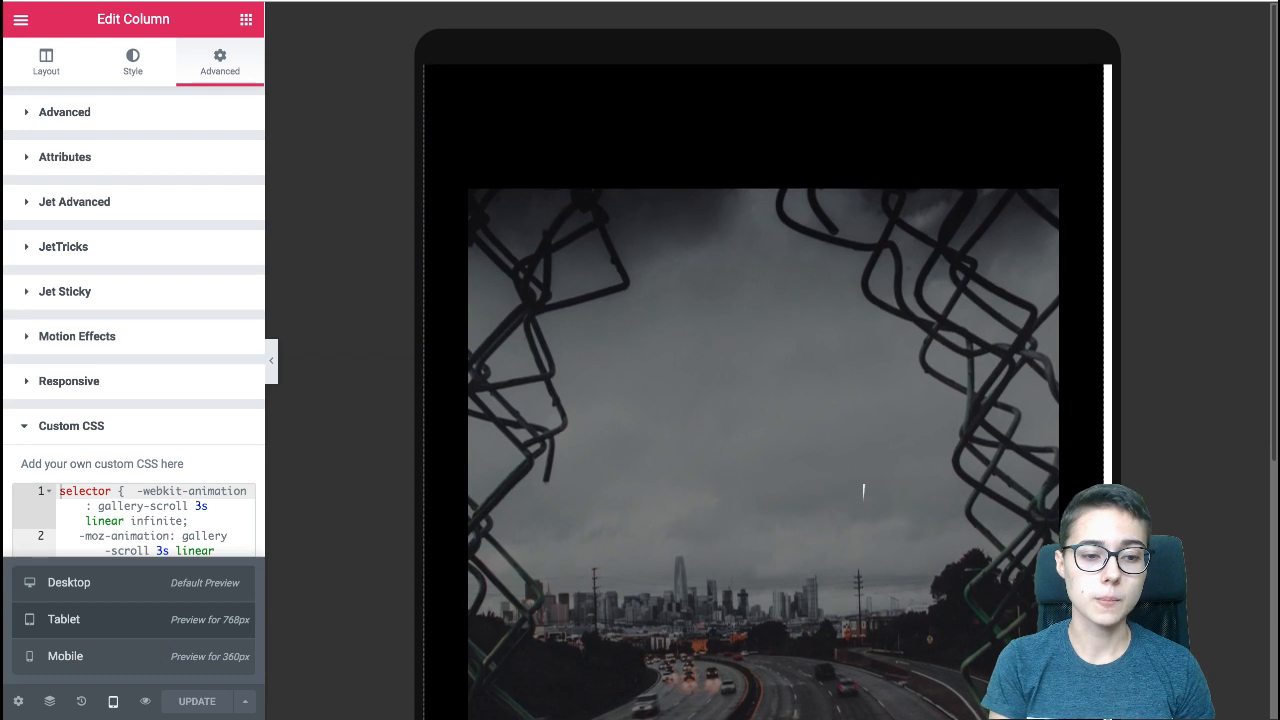
{"action": "left_click", "coordinate": [69, 583]}
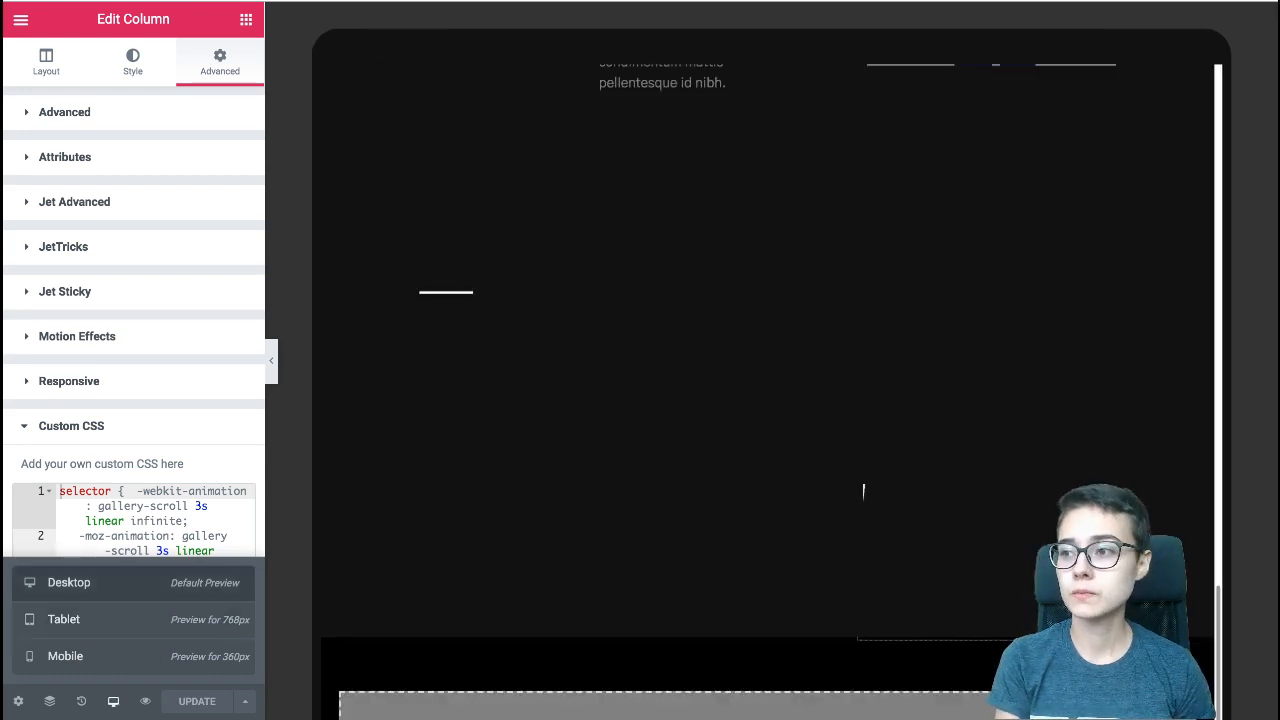
{"action": "scroll", "coordinate": [863, 490], "scroll_direction": "up", "scroll_amount": 5}
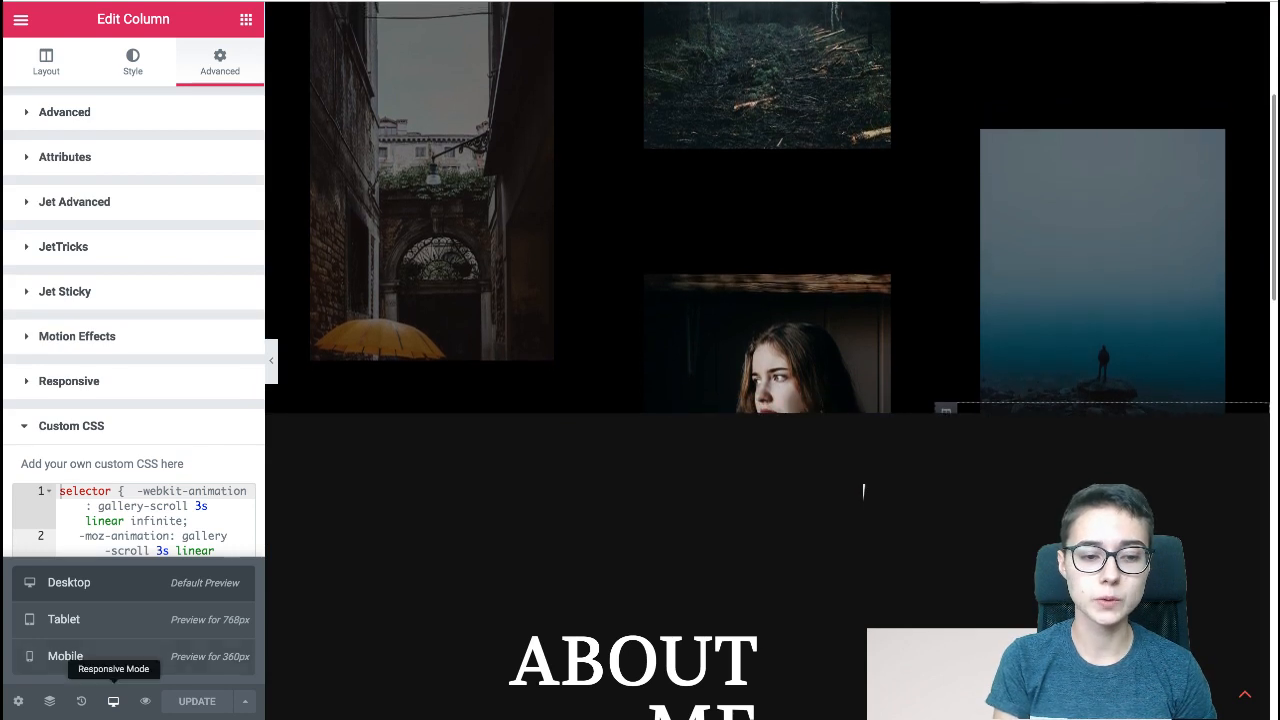
{"action": "left_click", "coordinate": [113, 702]}
{"action": "scroll", "coordinate": [863, 490], "scroll_direction": "up", "scroll_amount": 3}
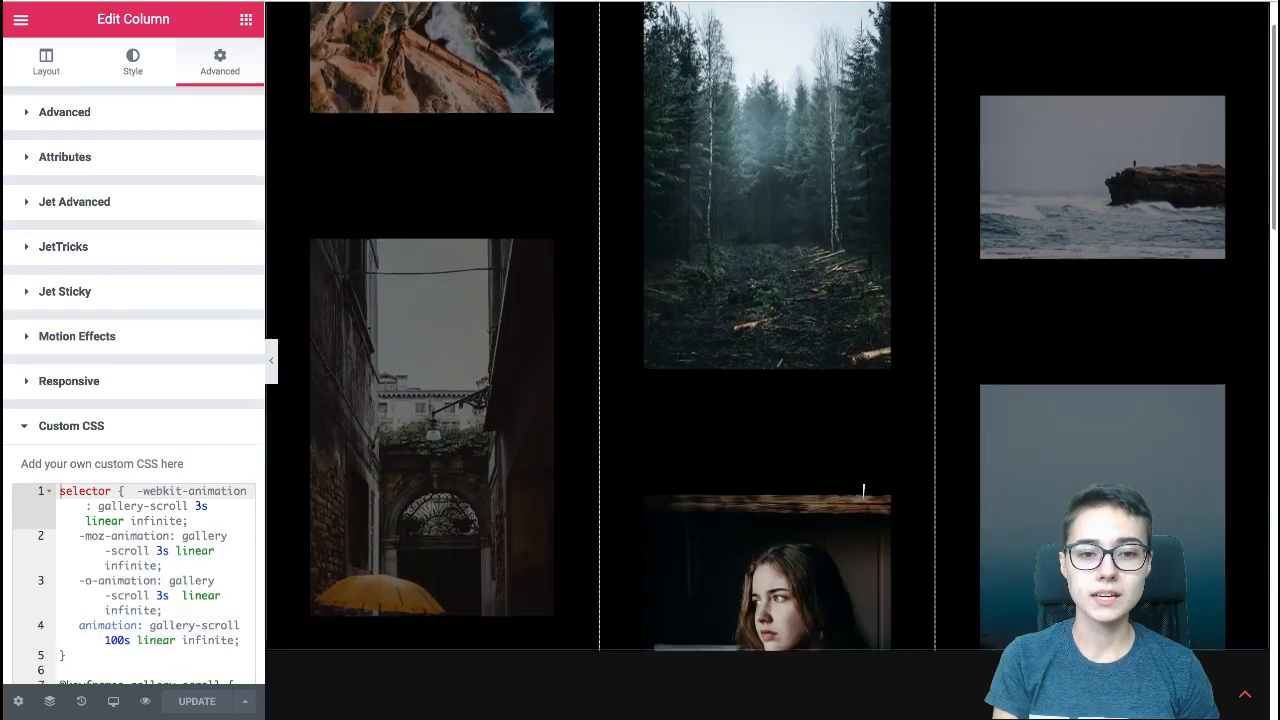
{"action": "scroll", "coordinate": [863, 490], "scroll_direction": "down", "scroll_amount": 2}
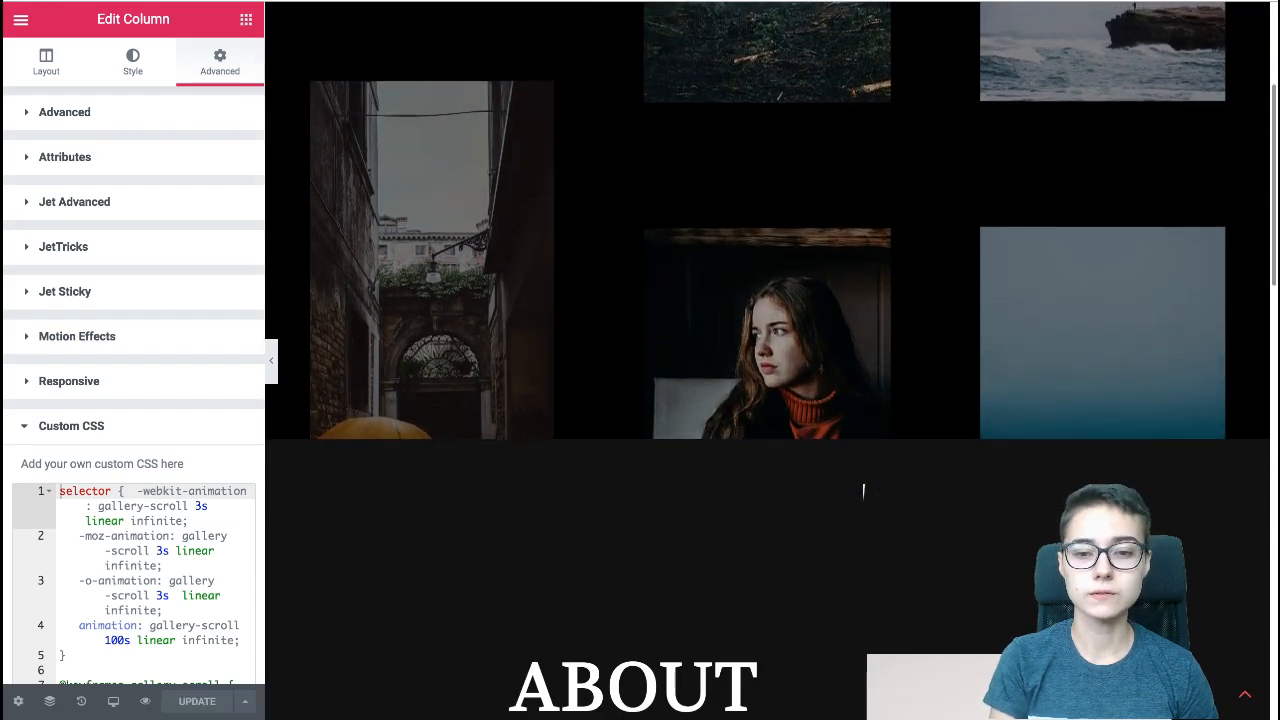
- Show the widget list and examine how the animated gallery meets the About Me section below it
{"action": "left_click", "coordinate": [246, 20]}
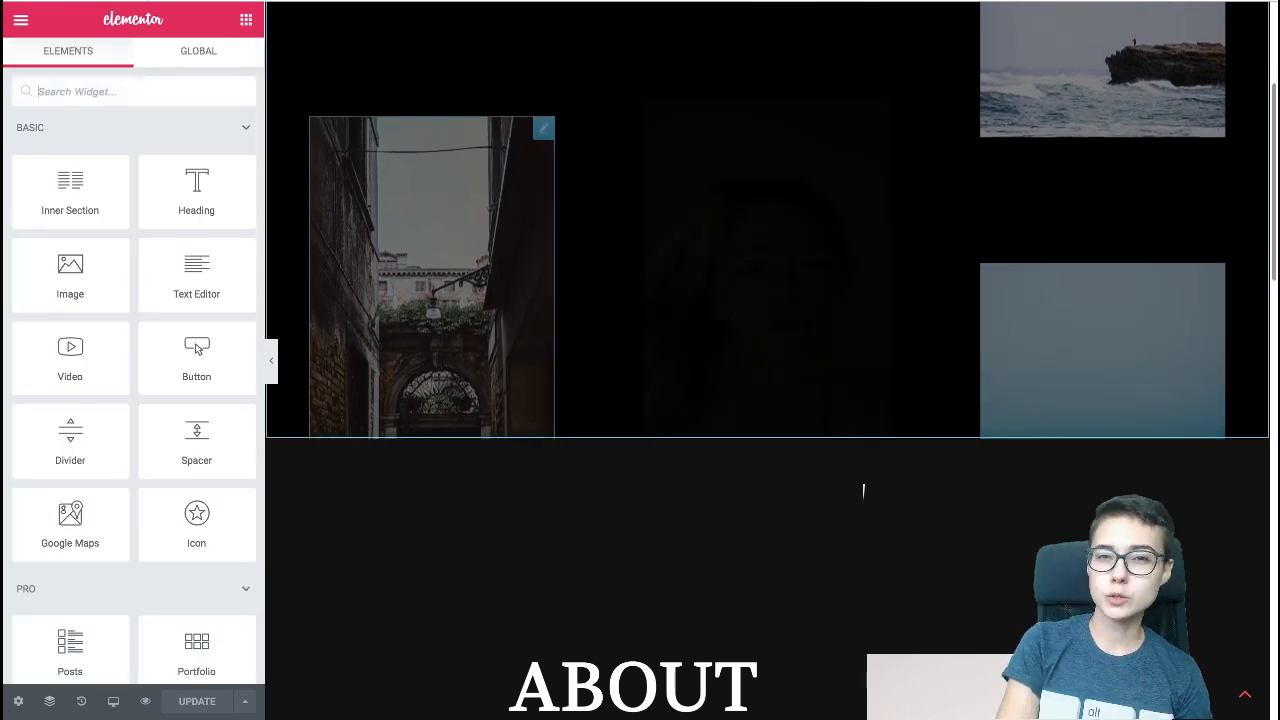
{"action": "scroll", "coordinate": [863, 490], "scroll_direction": "down", "scroll_amount": 6}
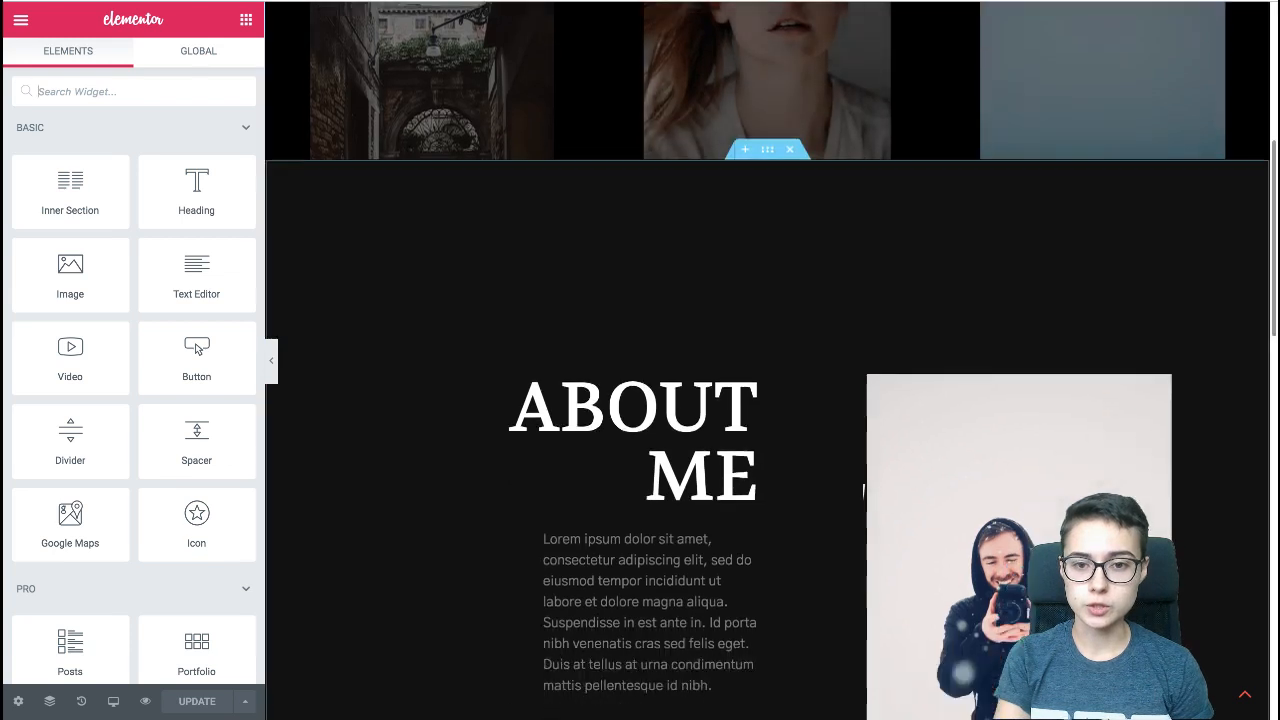
{"action": "scroll", "coordinate": [863, 490], "scroll_direction": "up", "scroll_amount": 10}
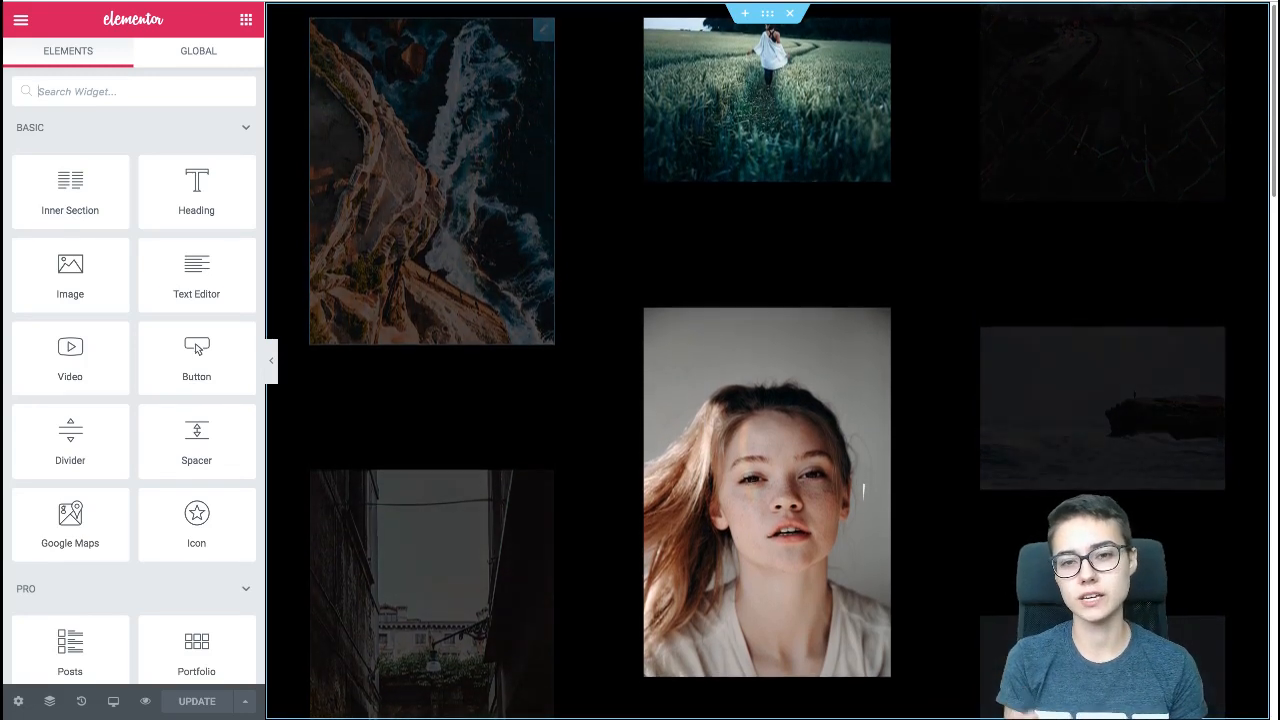
{"action": "scroll", "coordinate": [863, 490], "scroll_direction": "down", "scroll_amount": 3}
{"action": "scroll", "coordinate": [863, 490], "scroll_direction": "down", "scroll_amount": 5}
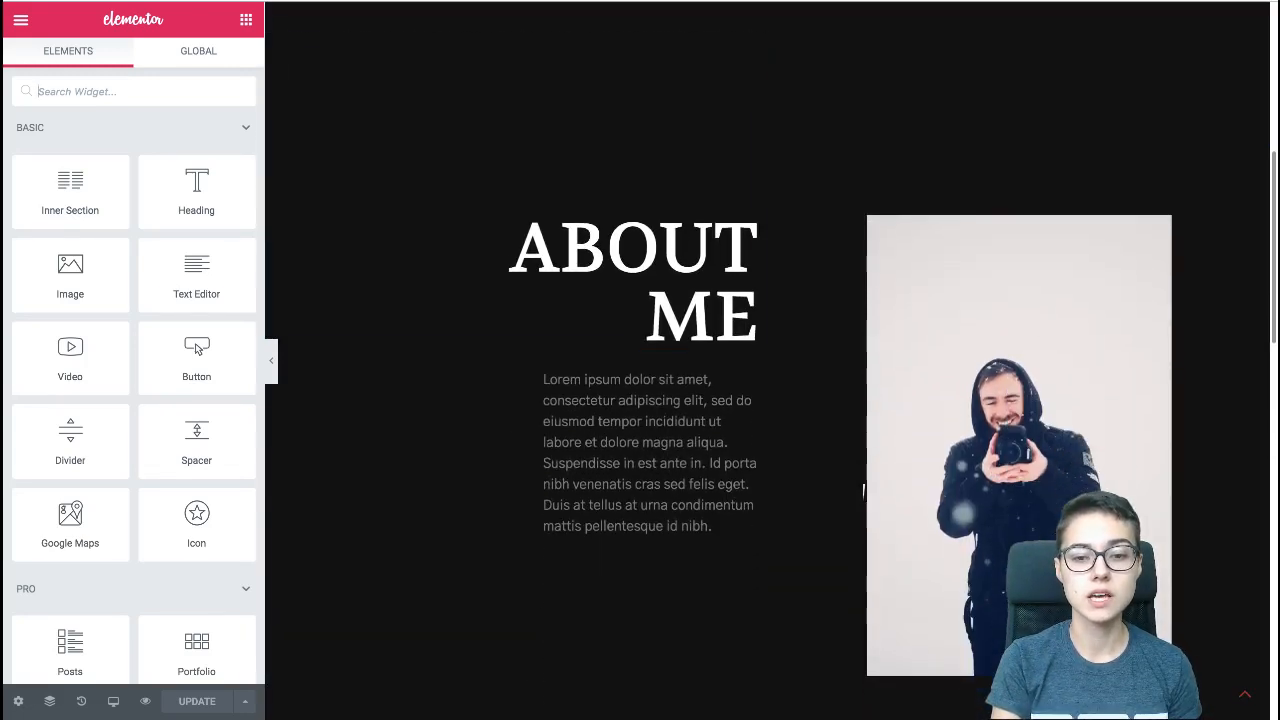
{"action": "scroll", "coordinate": [863, 490], "scroll_direction": "up", "scroll_amount": 3}
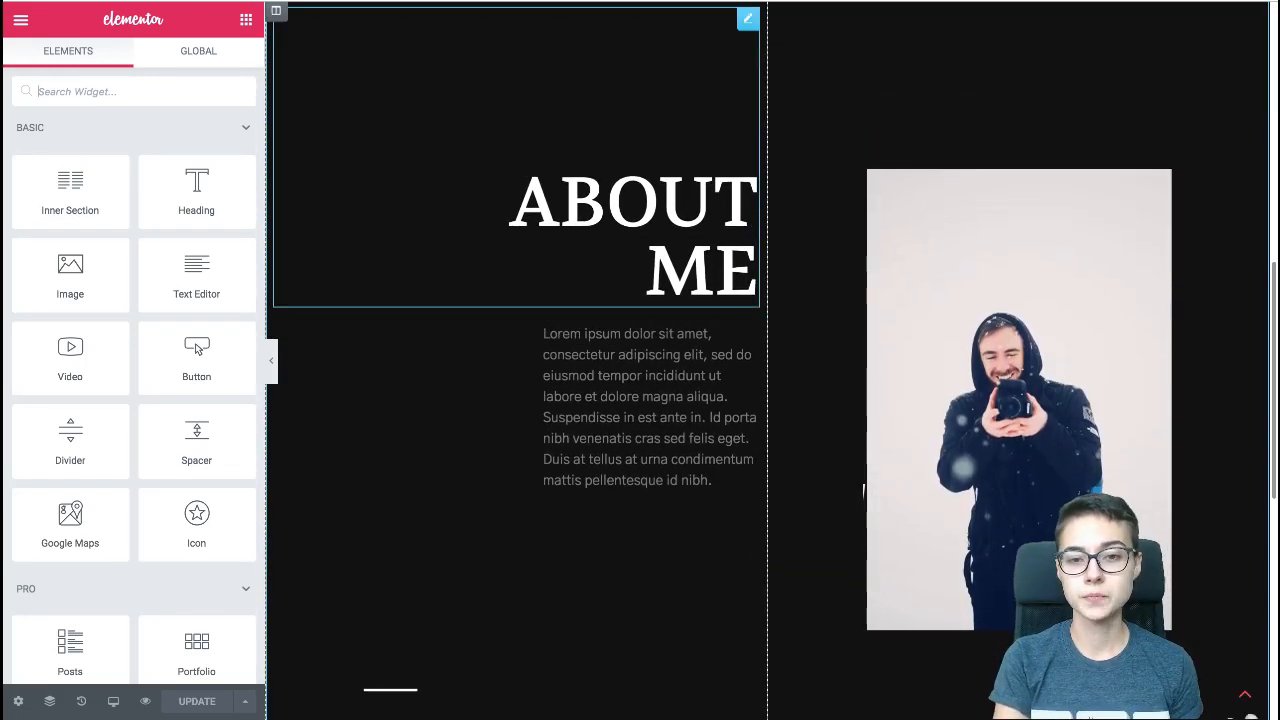
{"action": "scroll", "coordinate": [863, 490], "scroll_direction": "down", "scroll_amount": 1}
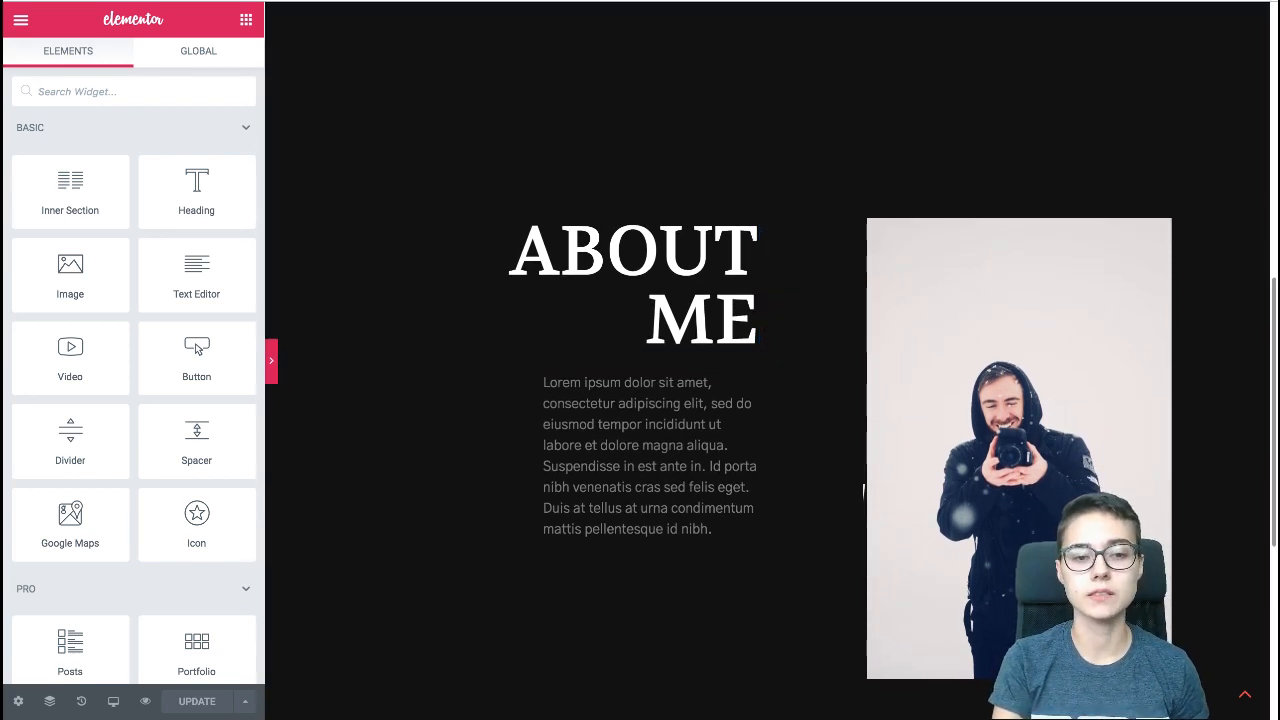
- Hide the editing panel and examine the scrolling gallery and the About Me section at full width
{"action": "key", "text": "ctrl+p"}
{"action": "scroll", "coordinate": [863, 490], "scroll_direction": "up", "scroll_amount": 6}
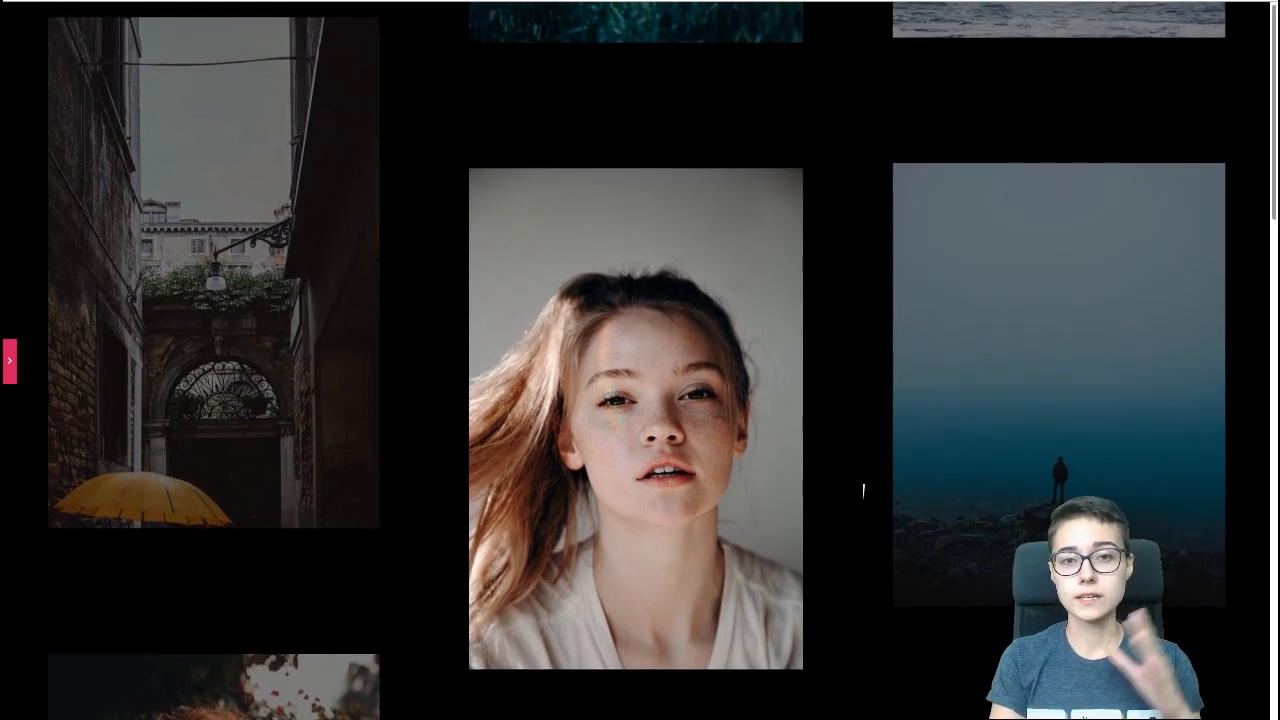
{"action": "scroll", "coordinate": [863, 490], "scroll_direction": "down", "scroll_amount": 5}
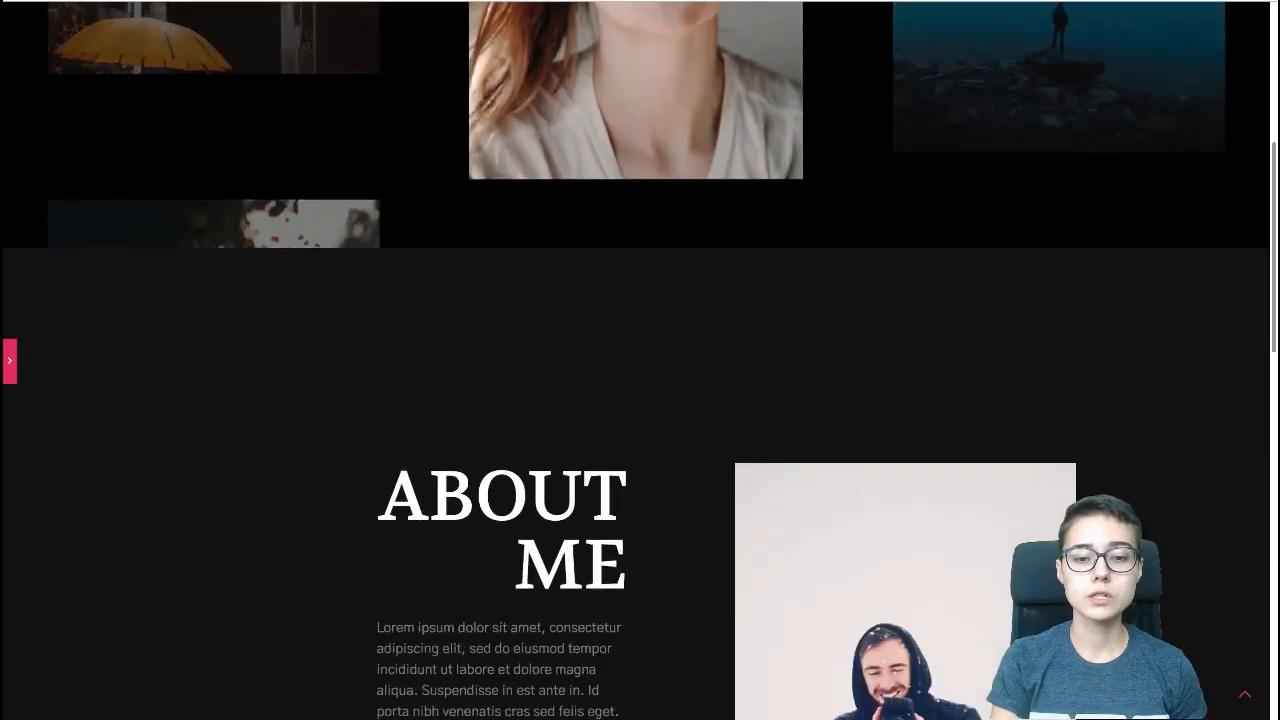
{"action": "scroll", "coordinate": [640, 360], "scroll_direction": "down", "scroll_amount": 2}
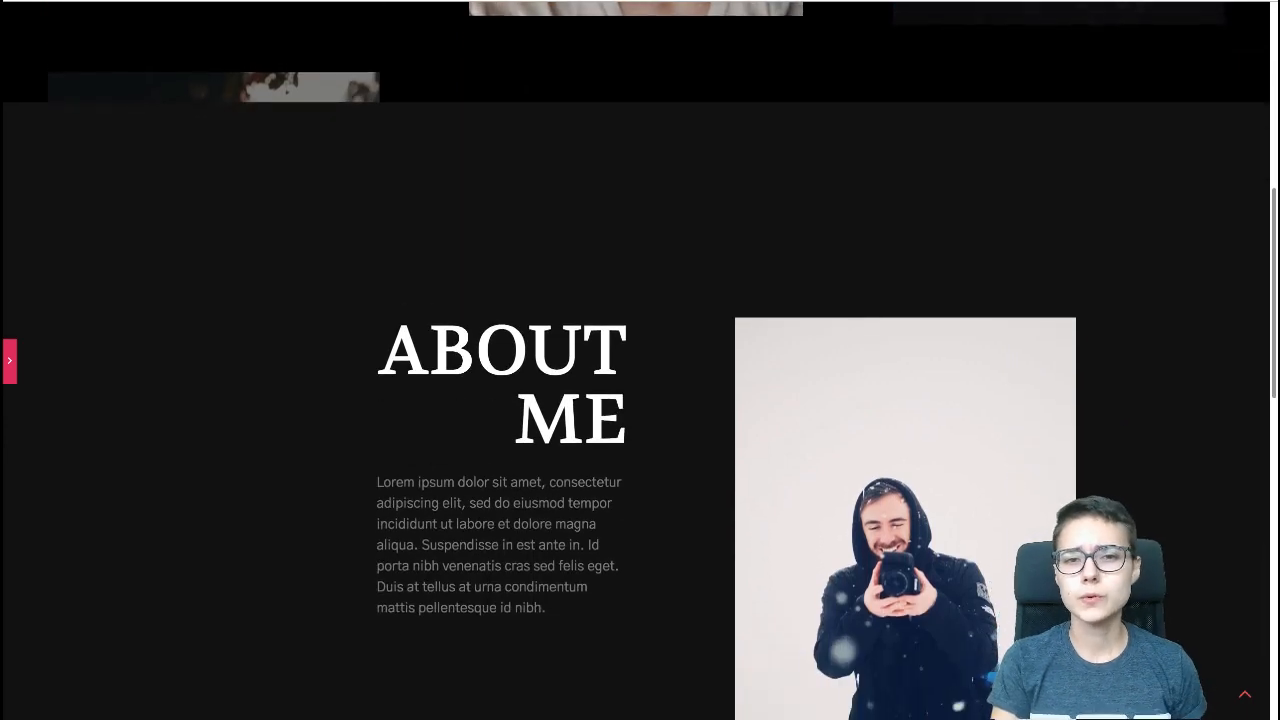
{"action": "scroll", "coordinate": [863, 490], "scroll_direction": "up", "scroll_amount": 6}
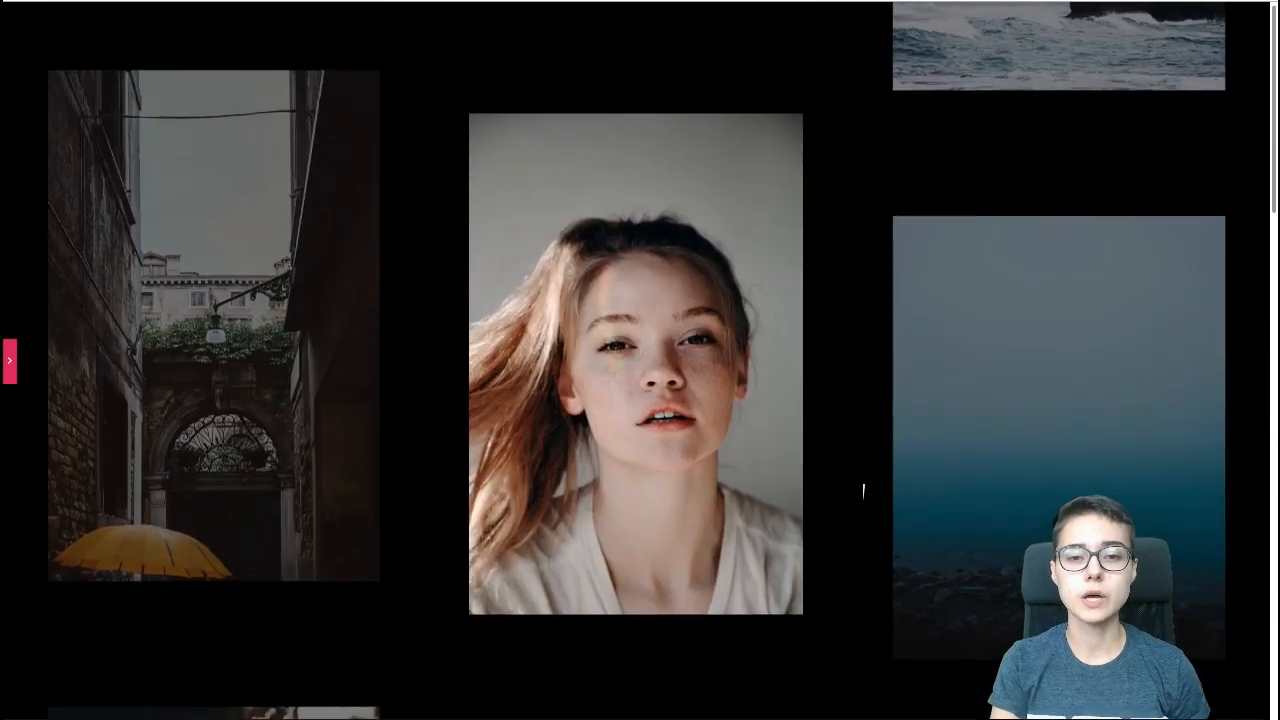
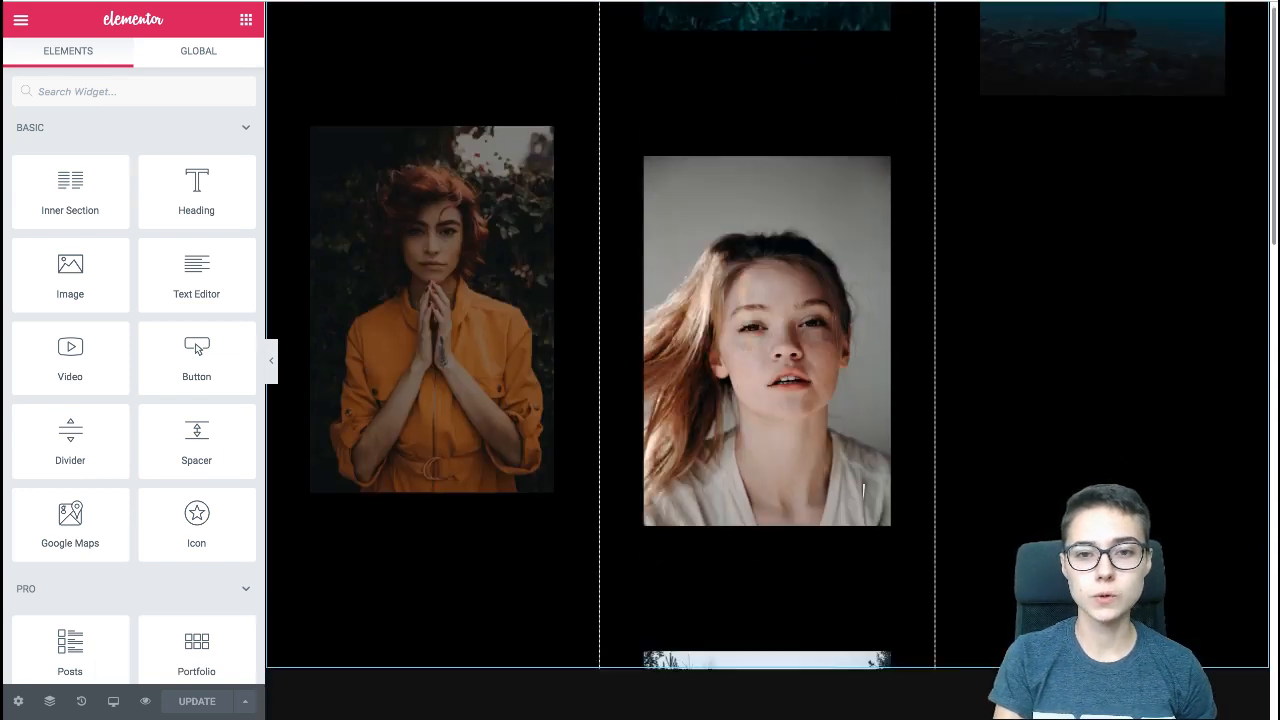
- Compare the gallery's lower edge above the About Me section in the editor and on the live page
{"action": "scroll", "coordinate": [863, 490], "scroll_direction": "down", "scroll_amount": 3}
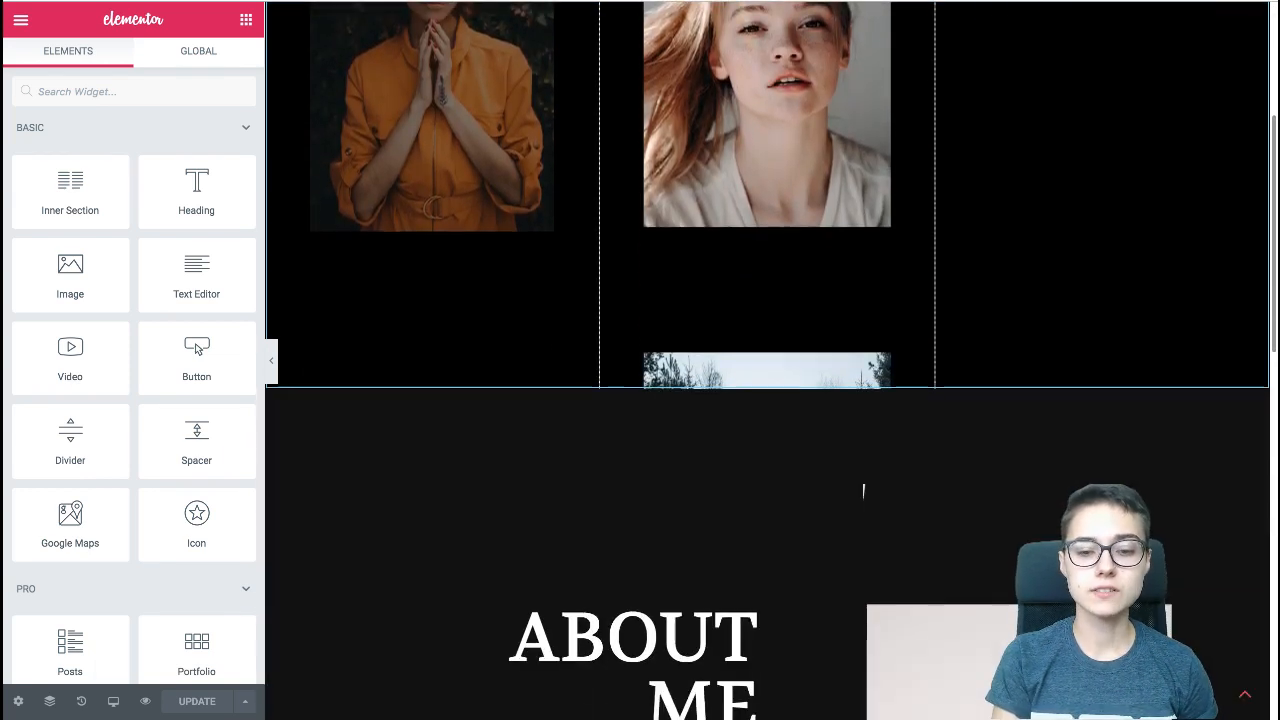
{"action": "scroll", "coordinate": [863, 490], "scroll_direction": "up", "scroll_amount": 4}
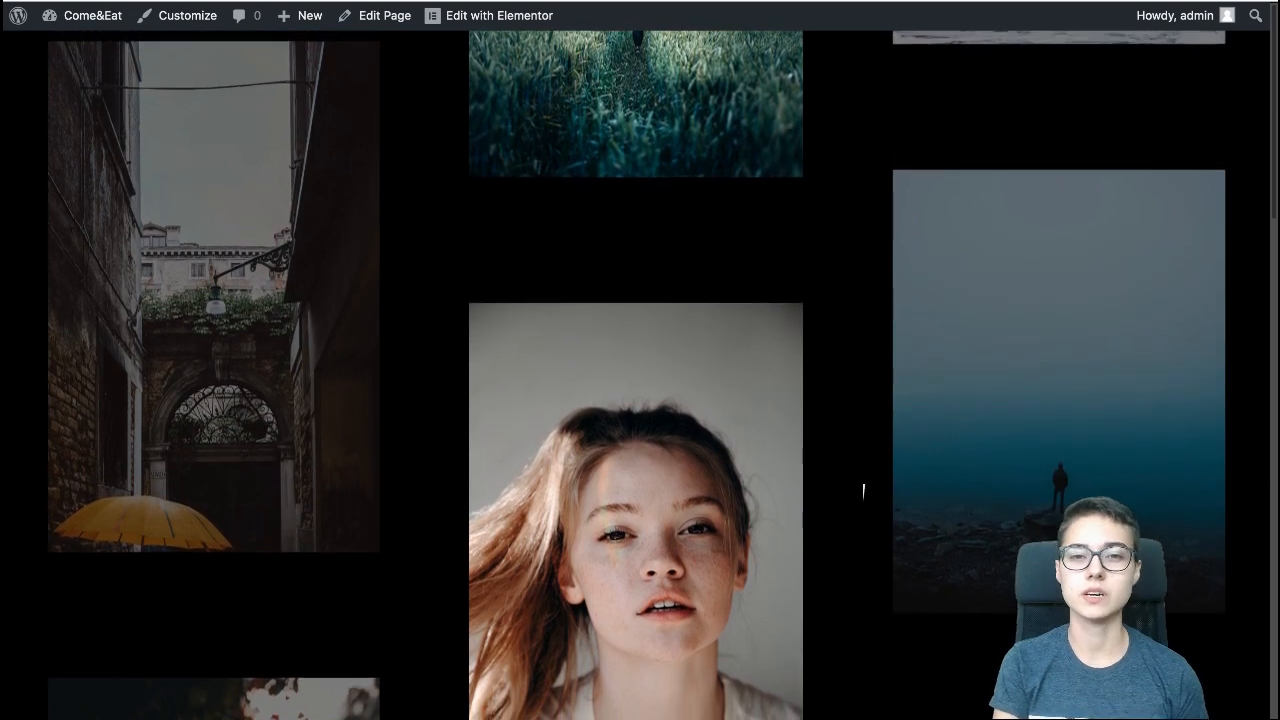
{"action": "scroll", "coordinate": [863, 490], "scroll_direction": "down", "scroll_amount": 3}
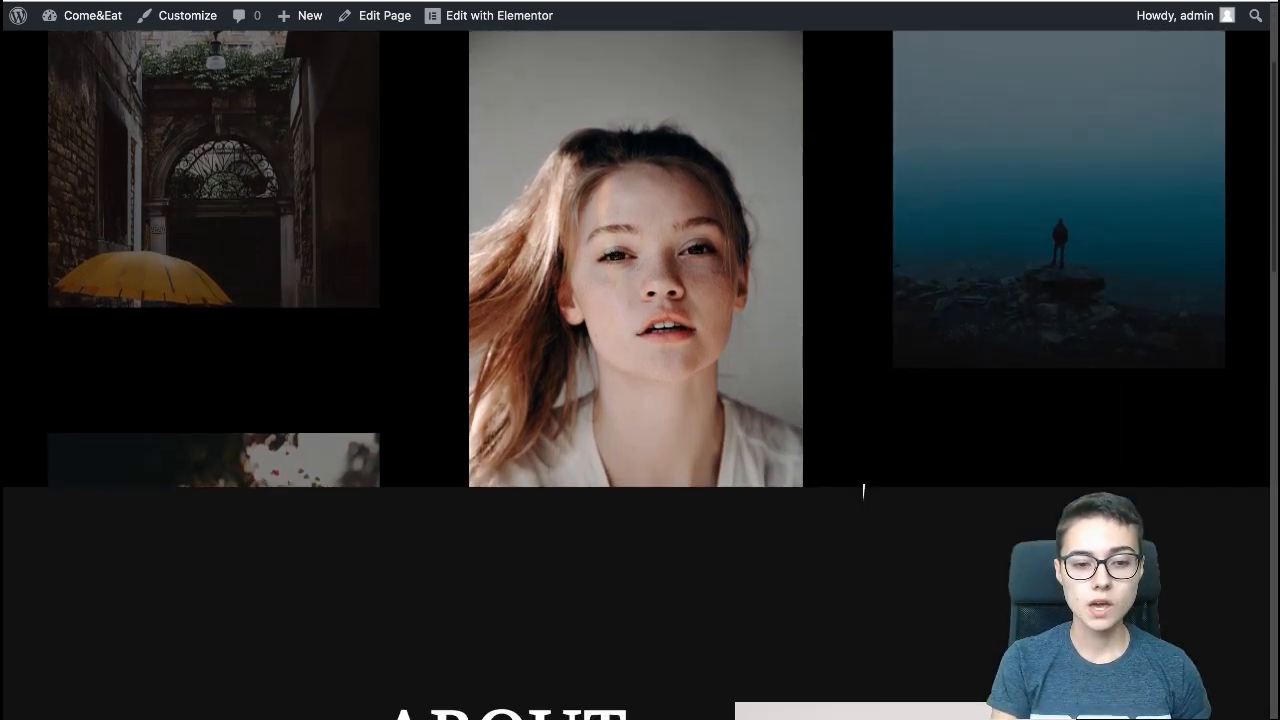
{"action": "scroll", "coordinate": [863, 490], "scroll_direction": "up", "scroll_amount": 3}
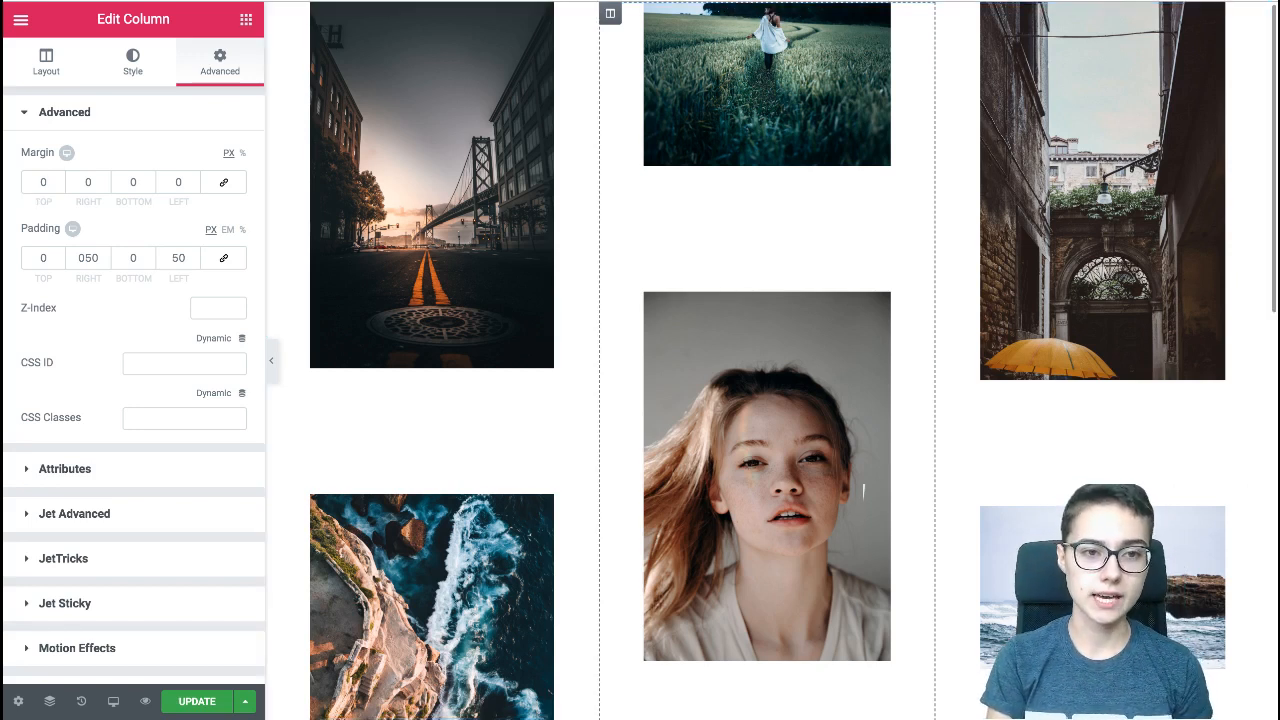
- Leave the column settings for the widget list and examine the image order and spacing across the three unanimated gallery columns
{"action": "left_click", "coordinate": [246, 19]}
{"action": "scroll", "coordinate": [767, 265], "scroll_direction": "down", "scroll_amount": 9}
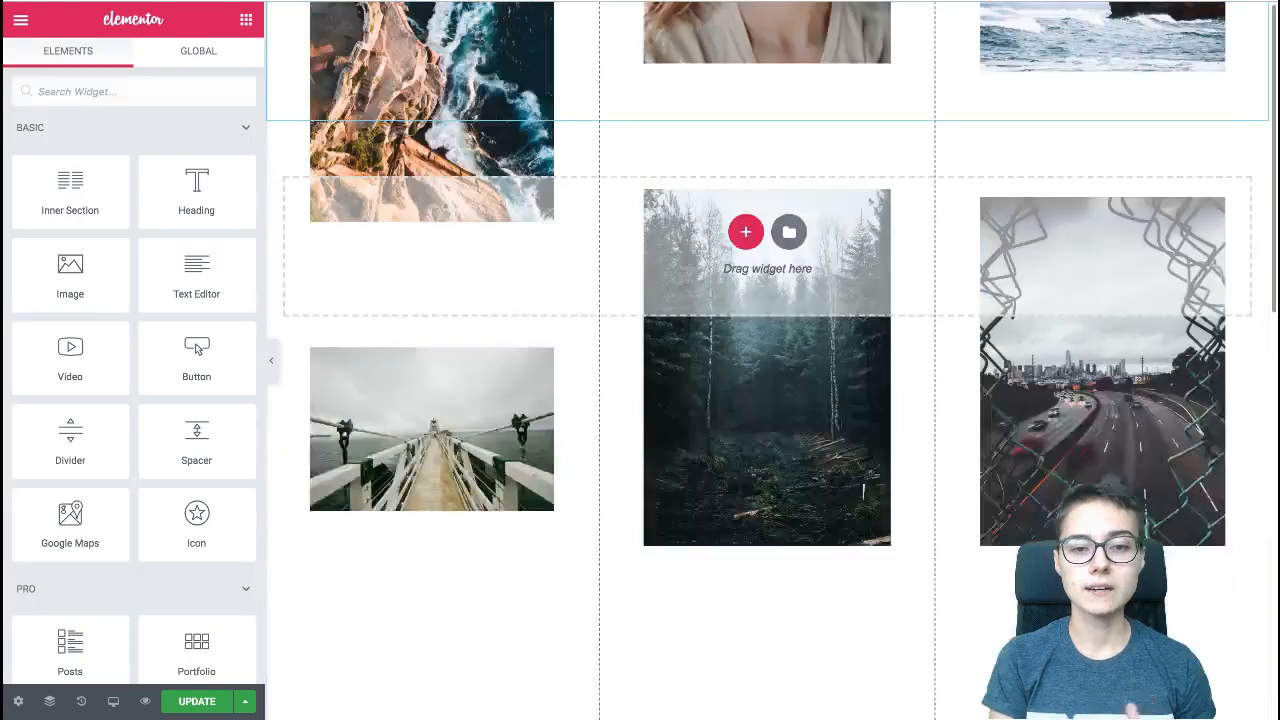
{"action": "scroll", "coordinate": [863, 490], "scroll_direction": "up", "scroll_amount": 9}
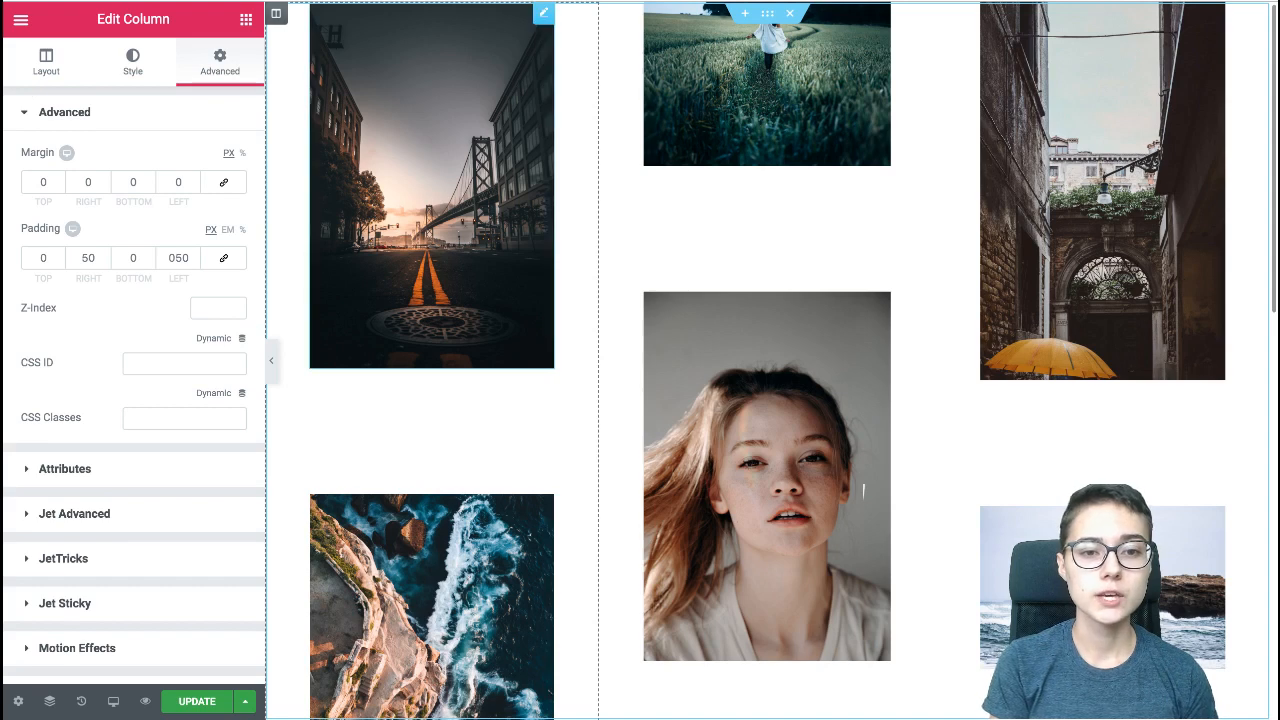
{"action": "scroll", "coordinate": [863, 488], "scroll_direction": "down", "scroll_amount": 4}
{"action": "scroll", "coordinate": [863, 490], "scroll_direction": "down", "scroll_amount": 5}
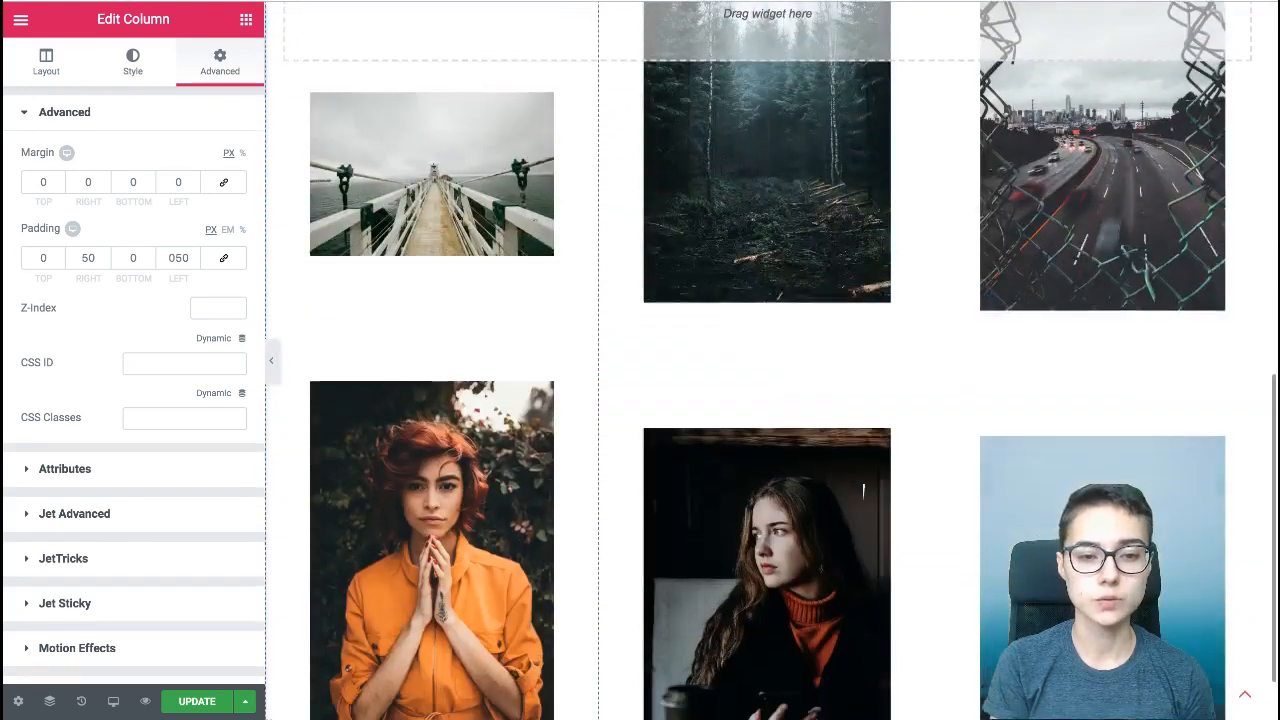
{"action": "scroll", "coordinate": [863, 490], "scroll_direction": "up", "scroll_amount": 9}
{"action": "scroll", "coordinate": [863, 490], "scroll_direction": "down", "scroll_amount": 8}
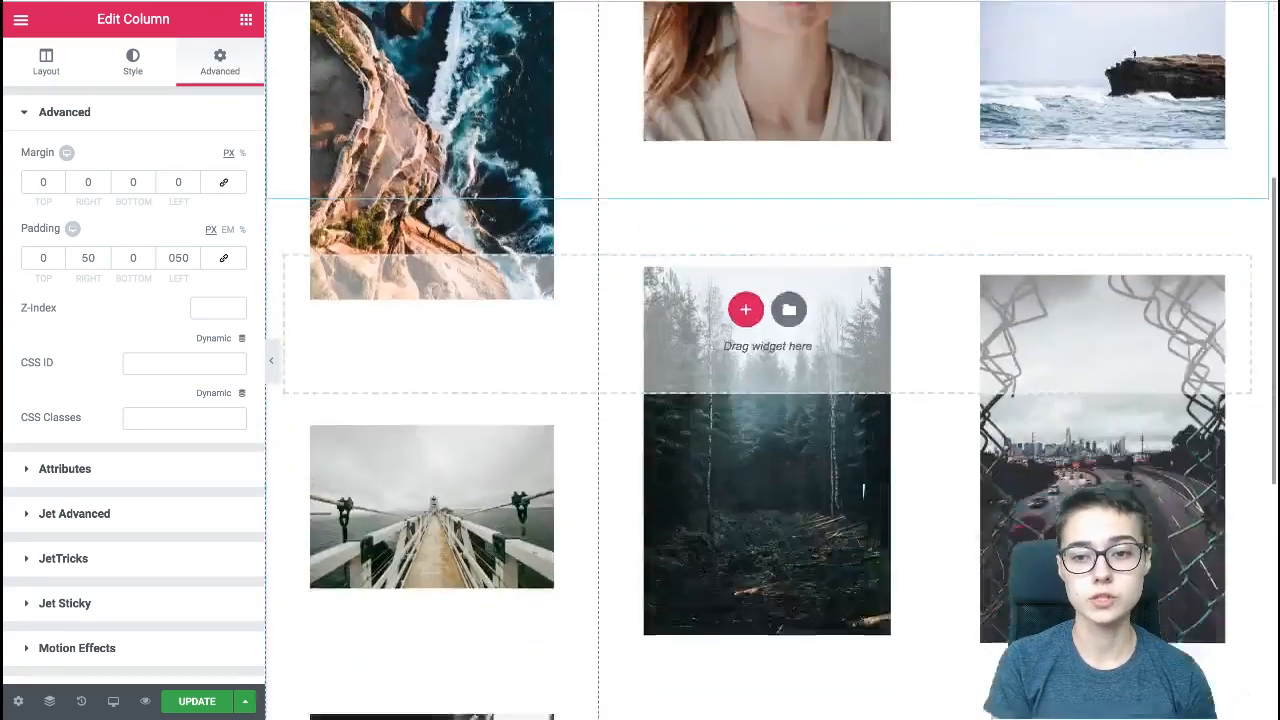
{"action": "scroll", "coordinate": [863, 490], "scroll_direction": "up", "scroll_amount": 10}
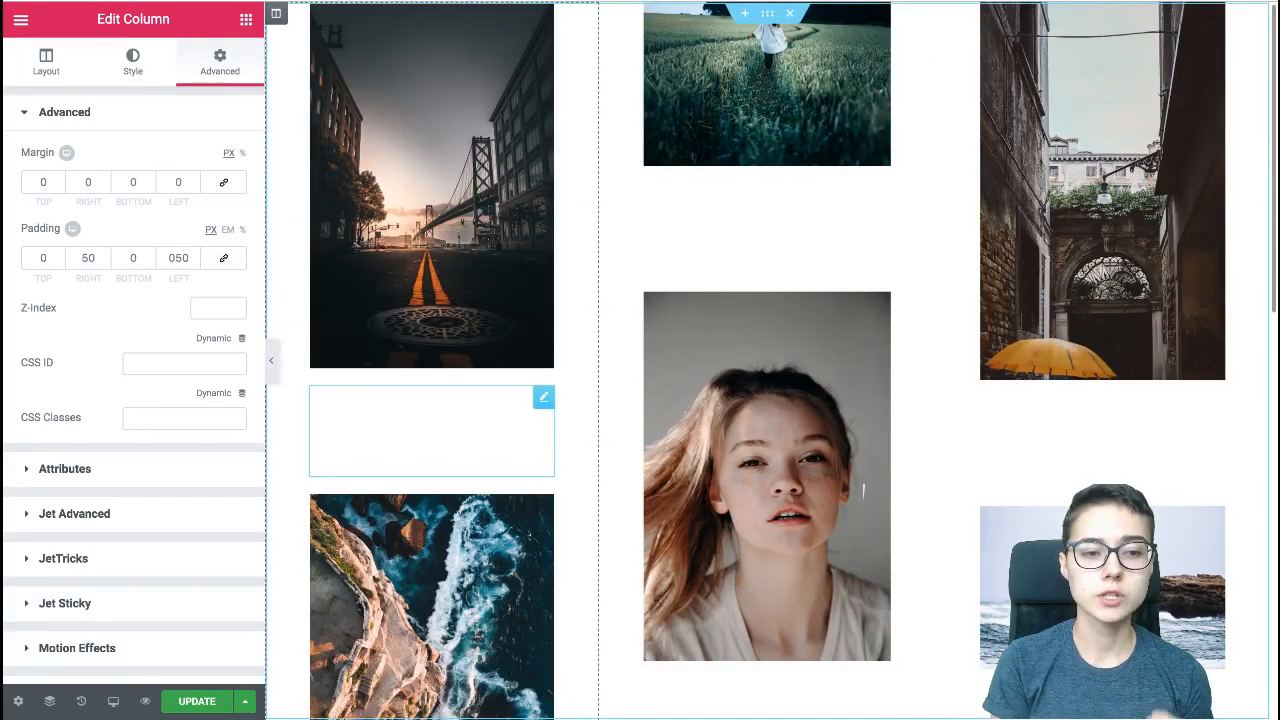
- Open the settings of the spacer between the first column's upper two images and review the column spacing
{"action": "left_click", "coordinate": [543, 398]}
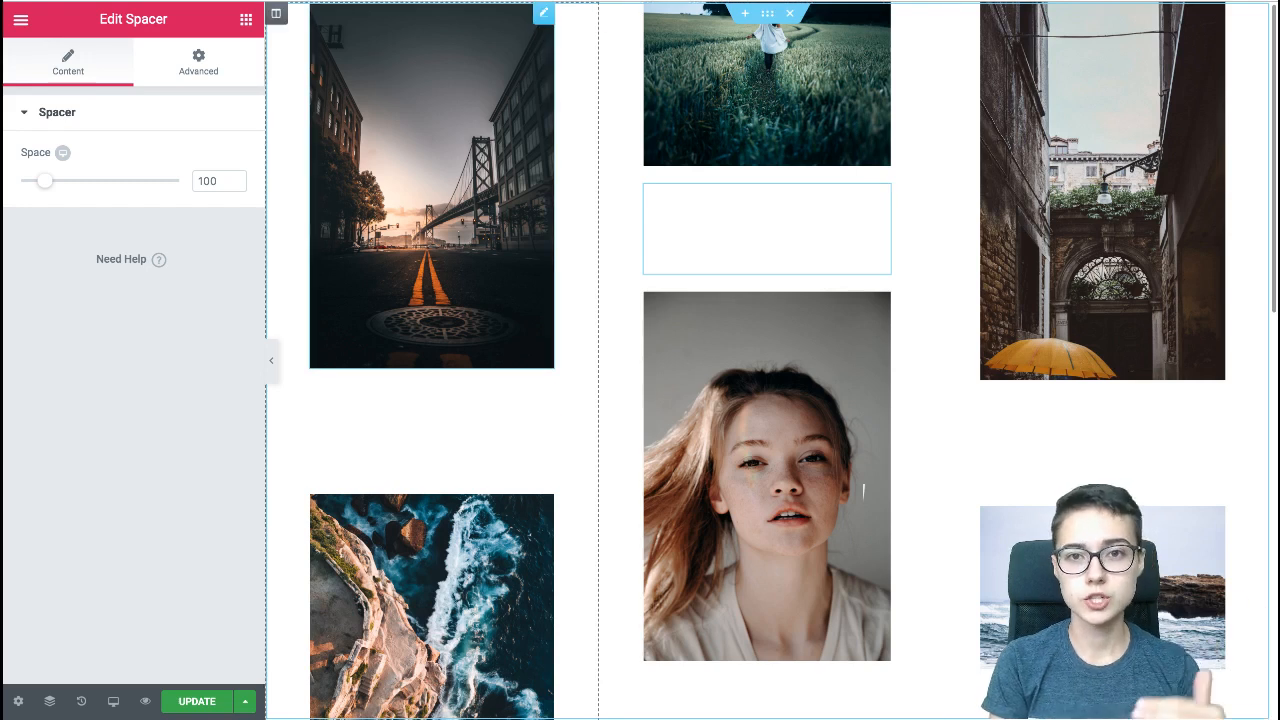
{"action": "scroll", "coordinate": [863, 490], "scroll_direction": "down", "scroll_amount": 3}
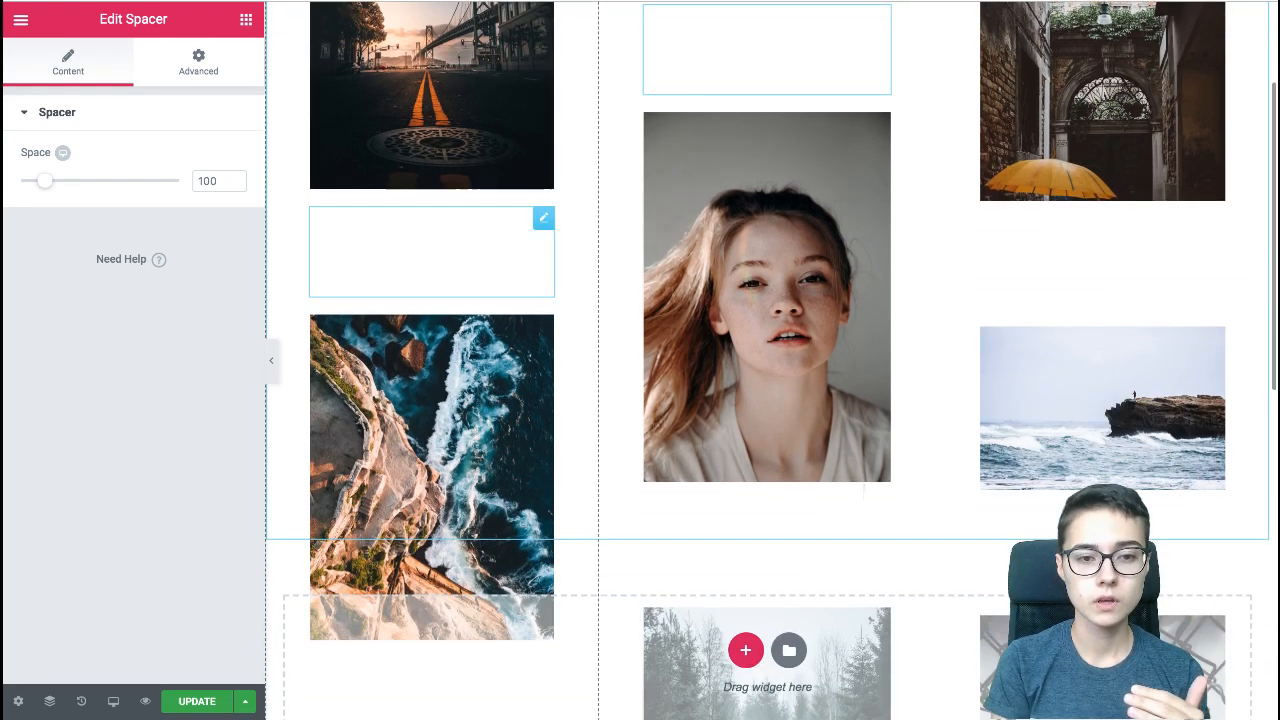
{"action": "scroll", "coordinate": [863, 490], "scroll_direction": "down", "scroll_amount": 5}
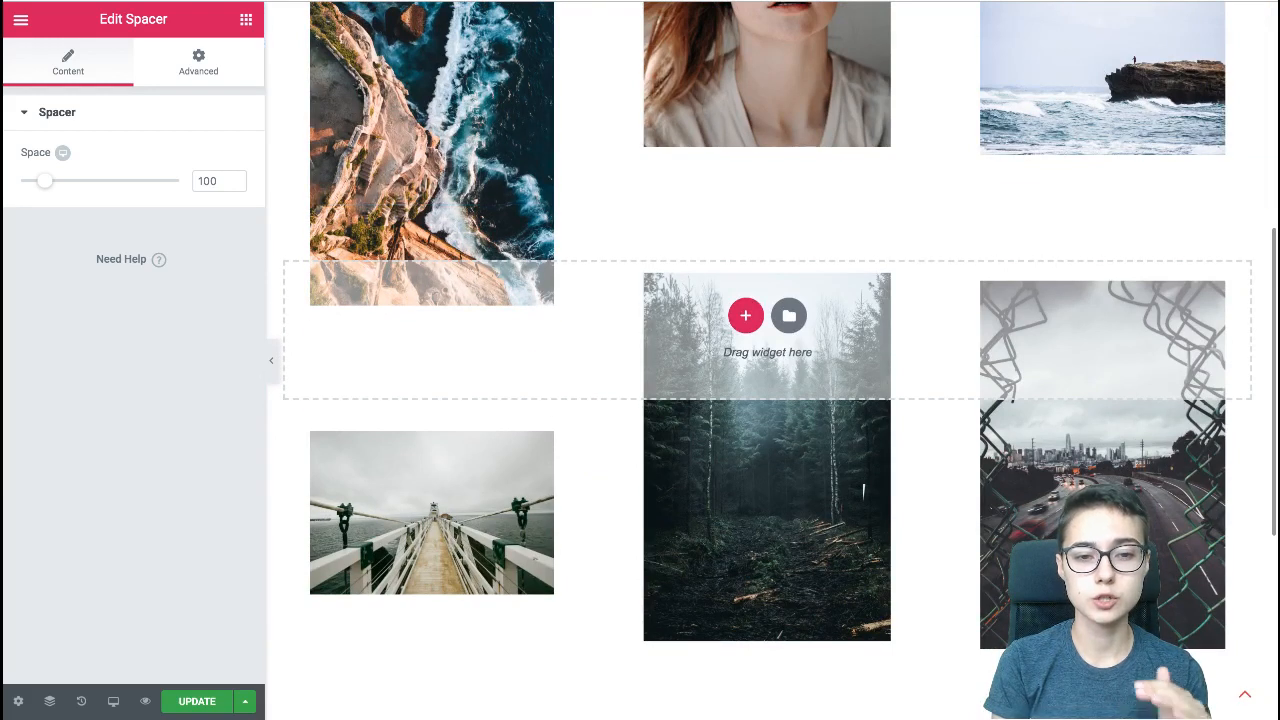
- Examine how the images and spacers line up along the full height of the three gallery columns
{"action": "scroll", "coordinate": [863, 490], "scroll_direction": "down", "scroll_amount": 4}
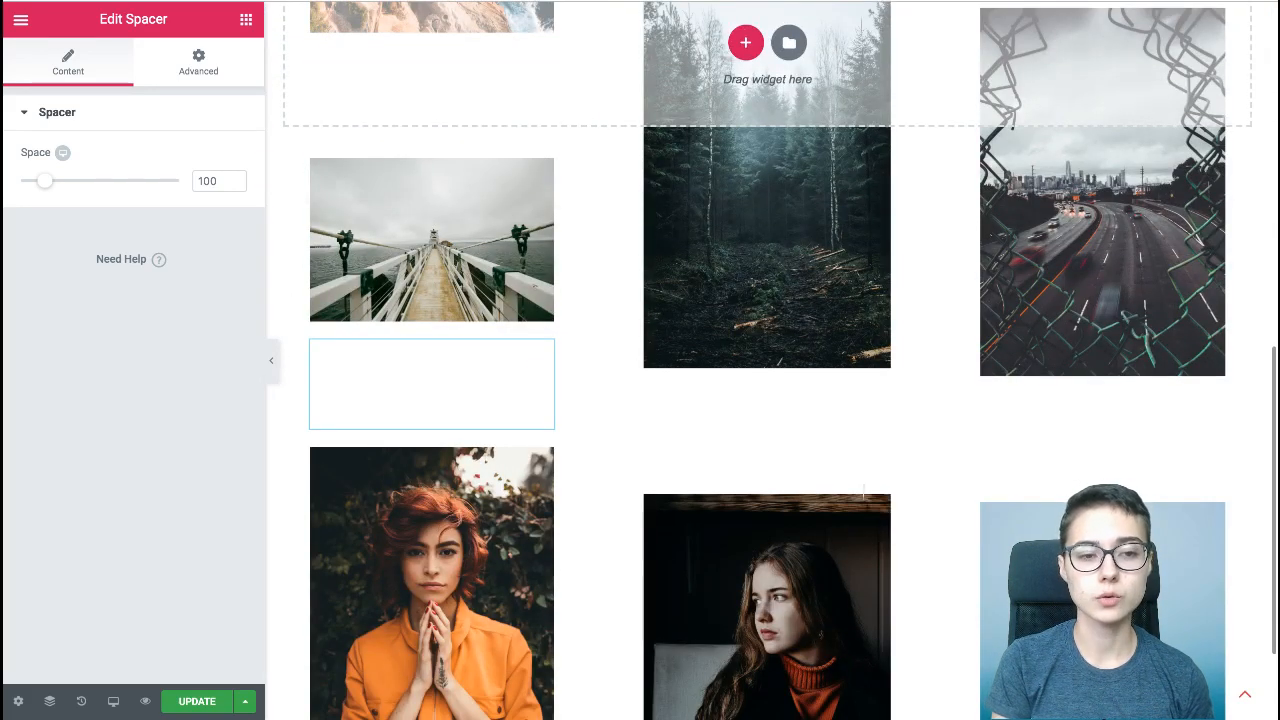
{"action": "scroll", "coordinate": [863, 490], "scroll_direction": "up", "scroll_amount": 10}
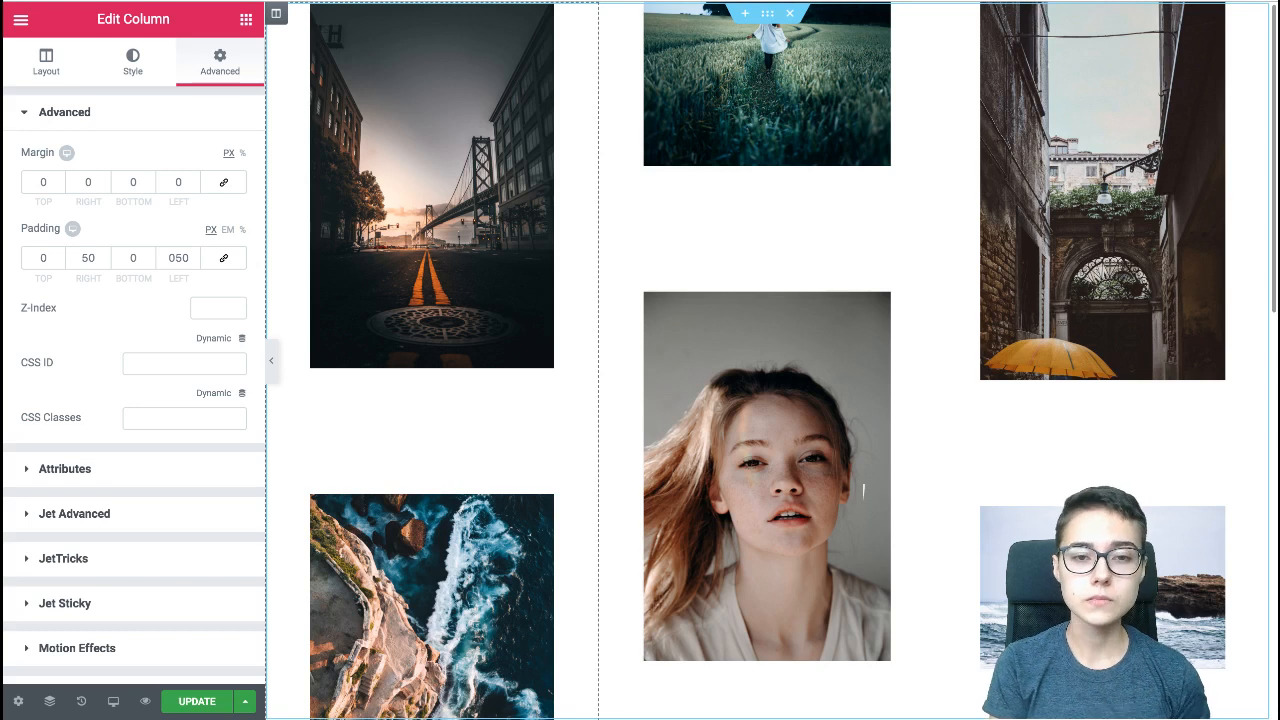
{"action": "scroll", "coordinate": [863, 490], "scroll_direction": "down", "scroll_amount": 9}
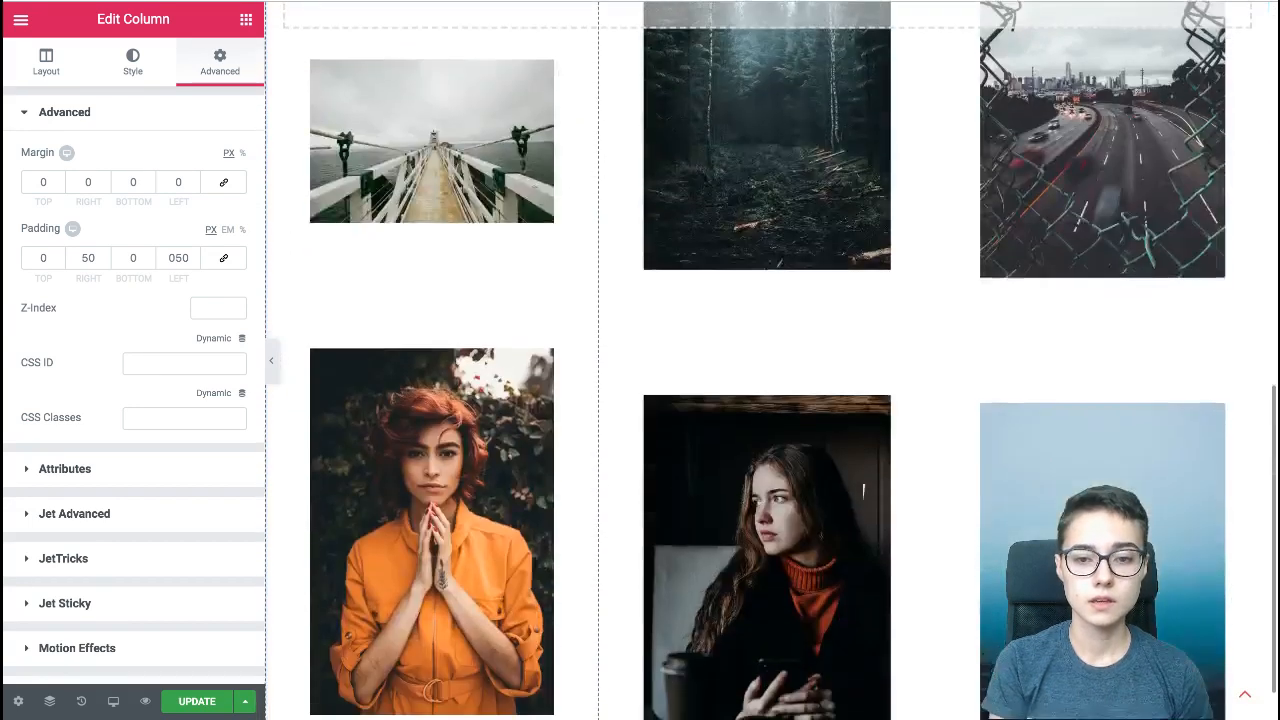
{"action": "scroll", "coordinate": [863, 490], "scroll_direction": "down", "scroll_amount": 10}
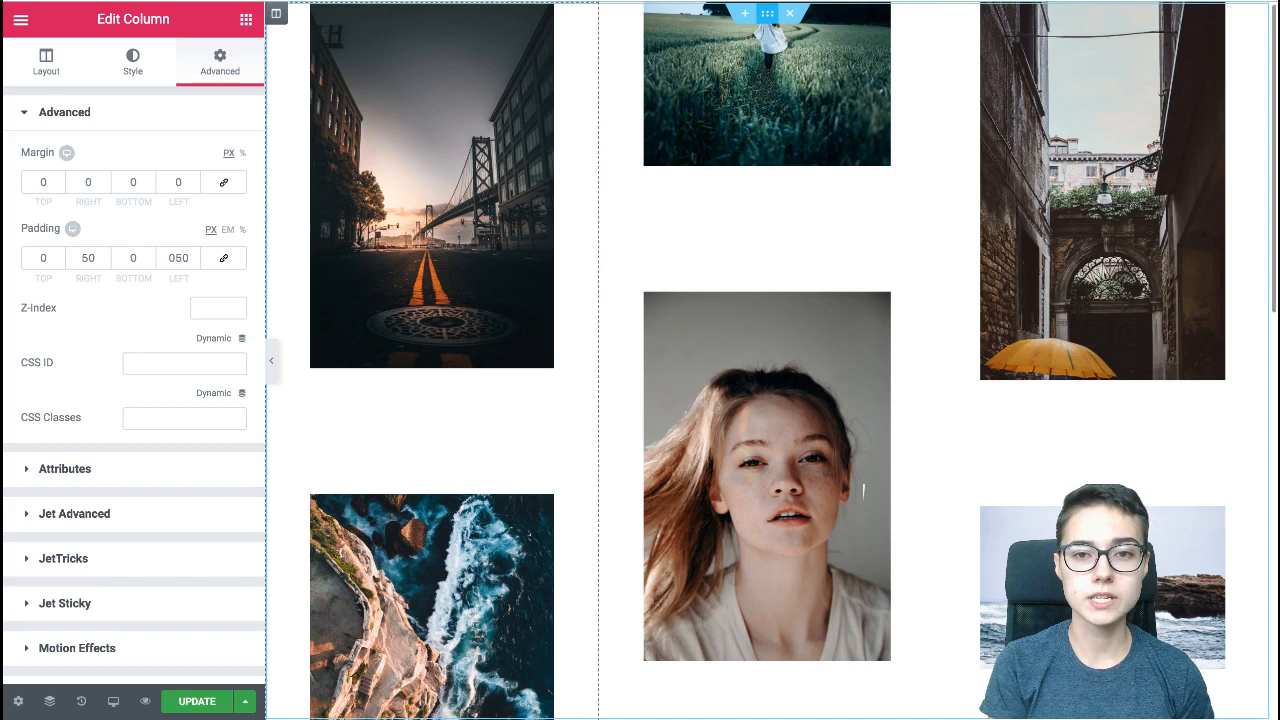
- Open the gallery section's layout settings and set its Column Position to Middle, reviewing how the columns shift
{"action": "left_click", "coordinate": [767, 13]}
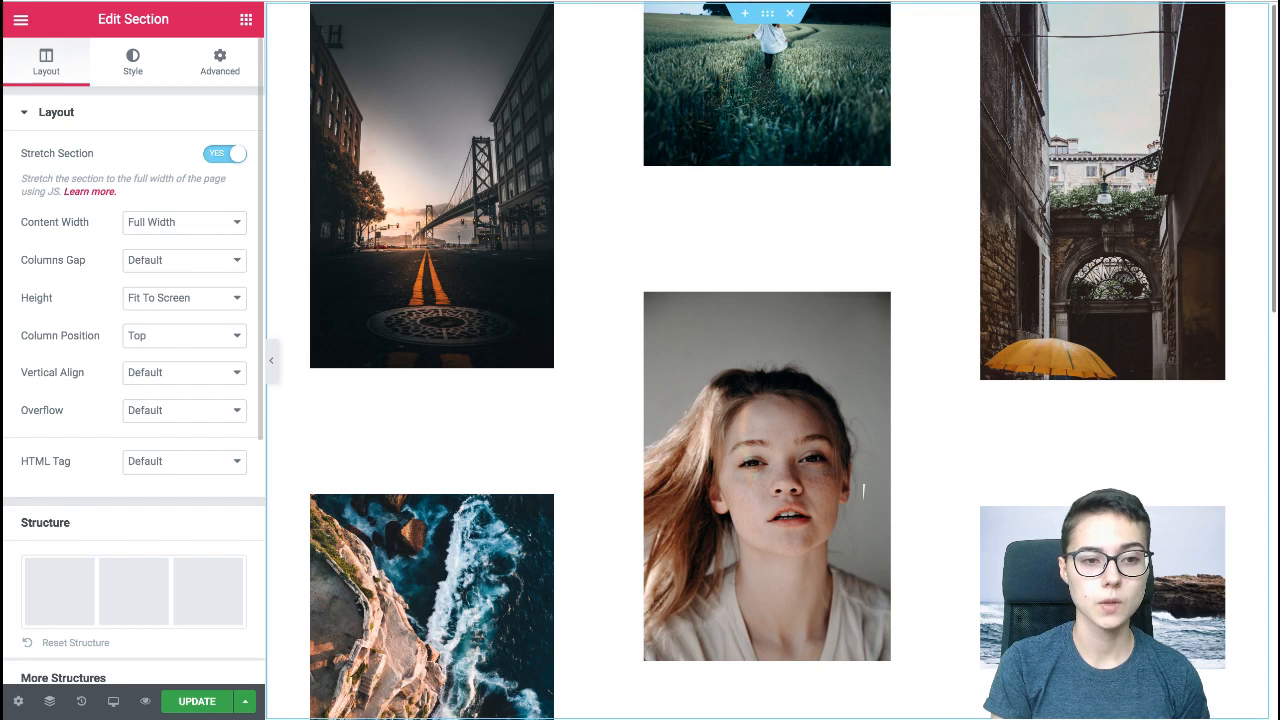
{"action": "left_click", "coordinate": [184, 335]}
{"action": "left_click", "coordinate": [149, 347]}
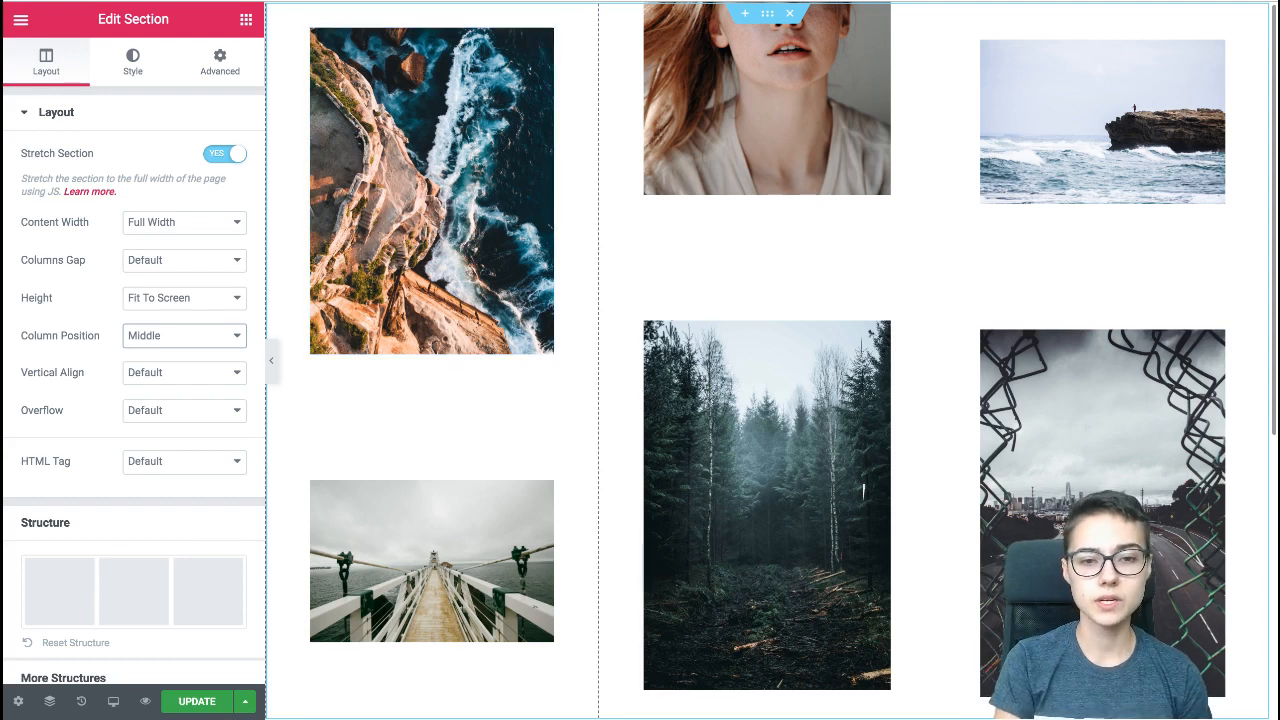
{"action": "scroll", "coordinate": [863, 490], "scroll_direction": "down", "scroll_amount": 2}
{"action": "scroll", "coordinate": [863, 490], "scroll_direction": "up", "scroll_amount": 1}
{"action": "scroll", "coordinate": [863, 490], "scroll_direction": "up", "scroll_amount": 1}
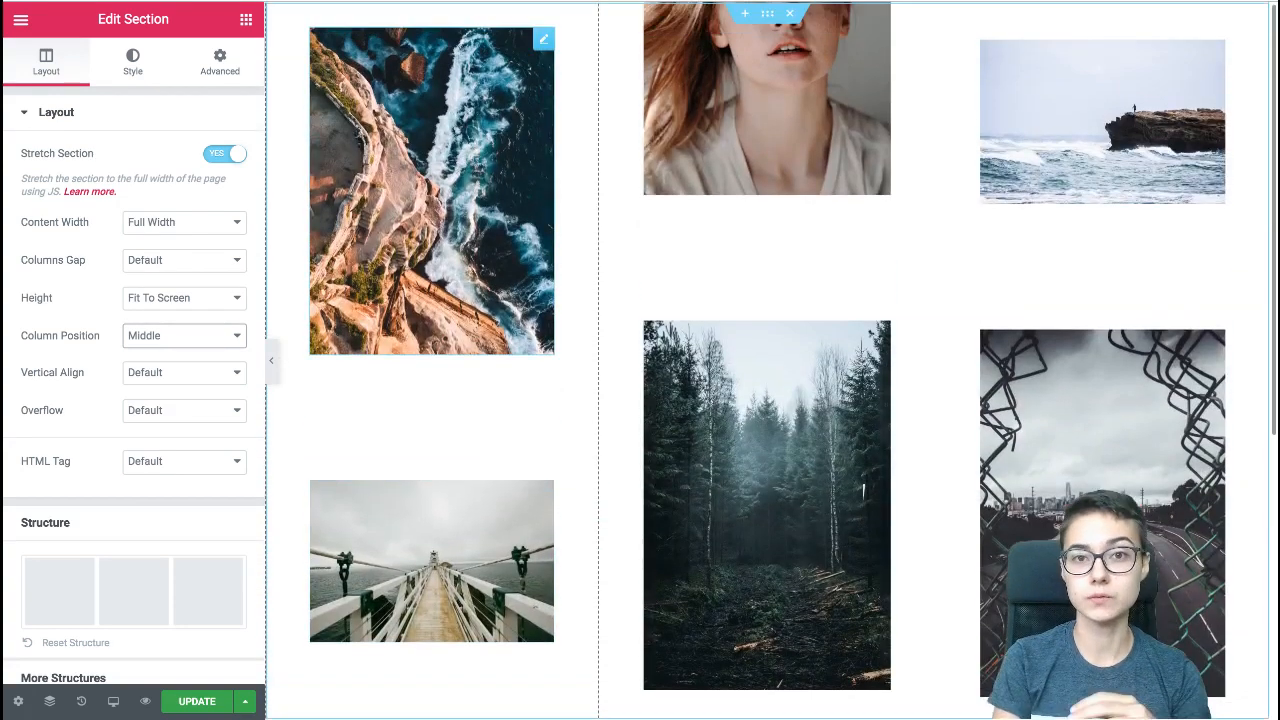
- Set the gallery section's Column Position back to Top and check the columns' alignment
{"action": "left_click", "coordinate": [183, 335]}
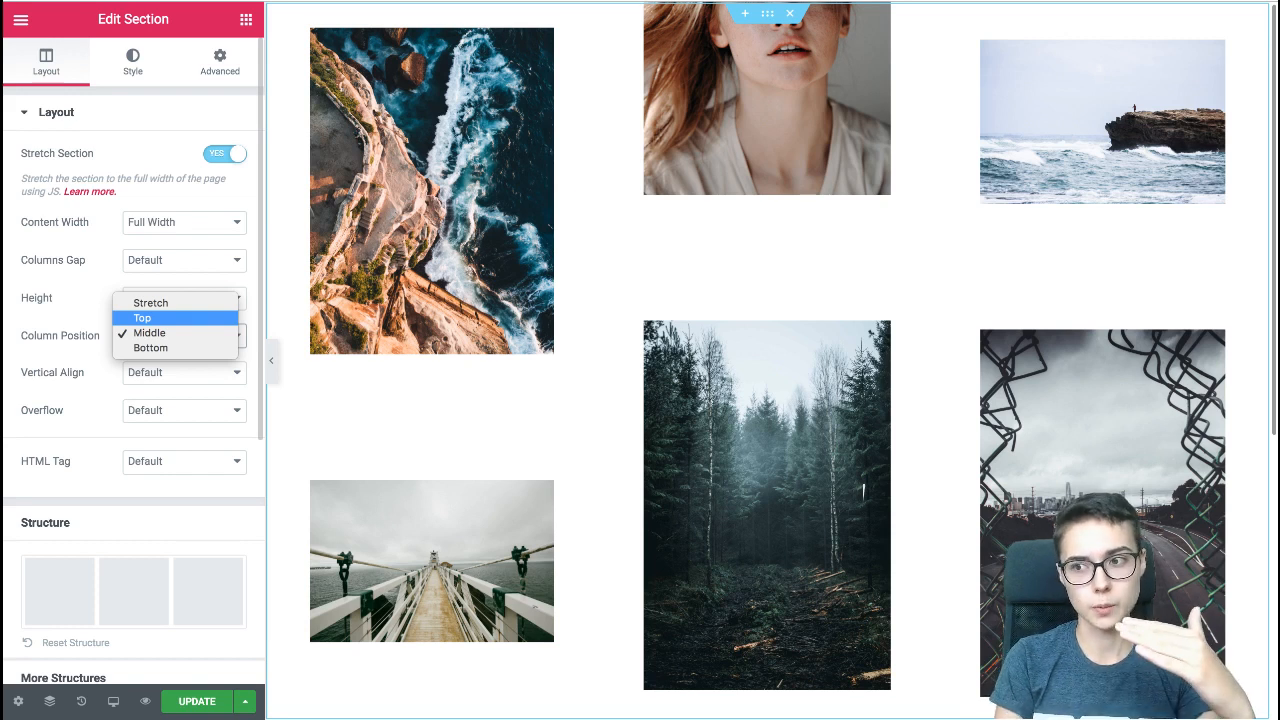
{"action": "left_click", "coordinate": [142, 317]}
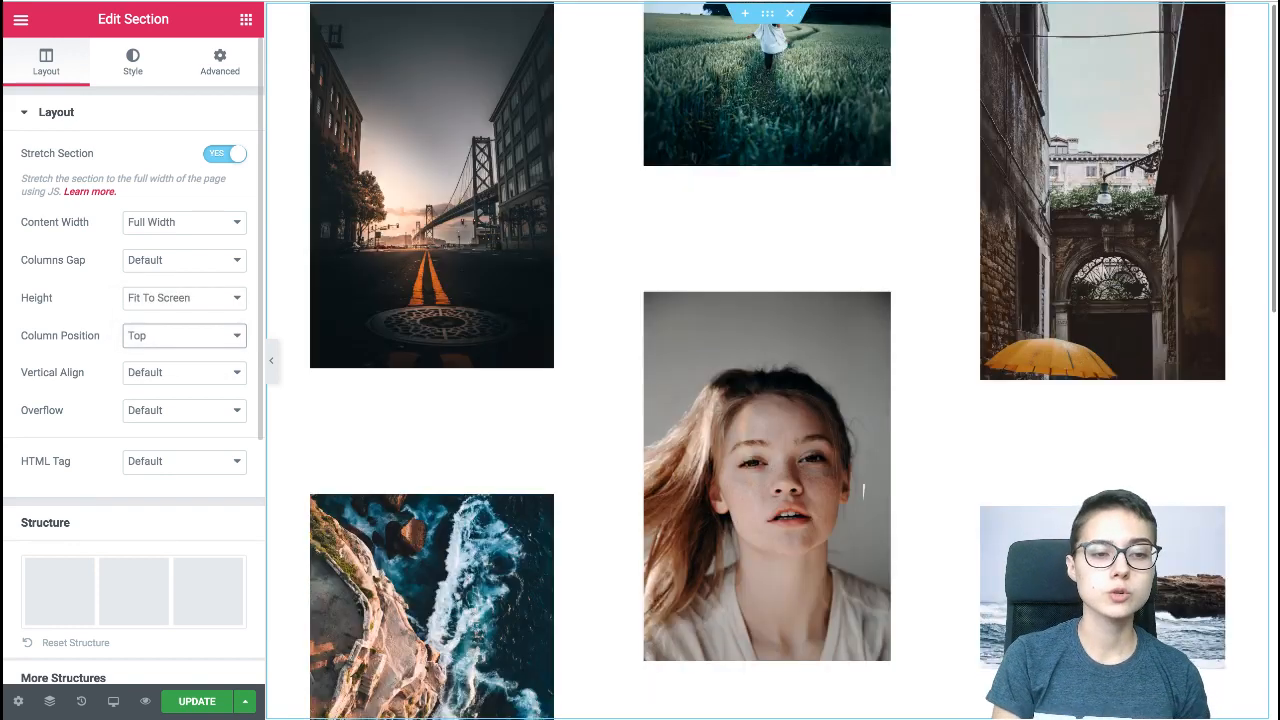
{"action": "left_click", "coordinate": [184, 336]}
{"action": "left_click", "coordinate": [160, 334]}
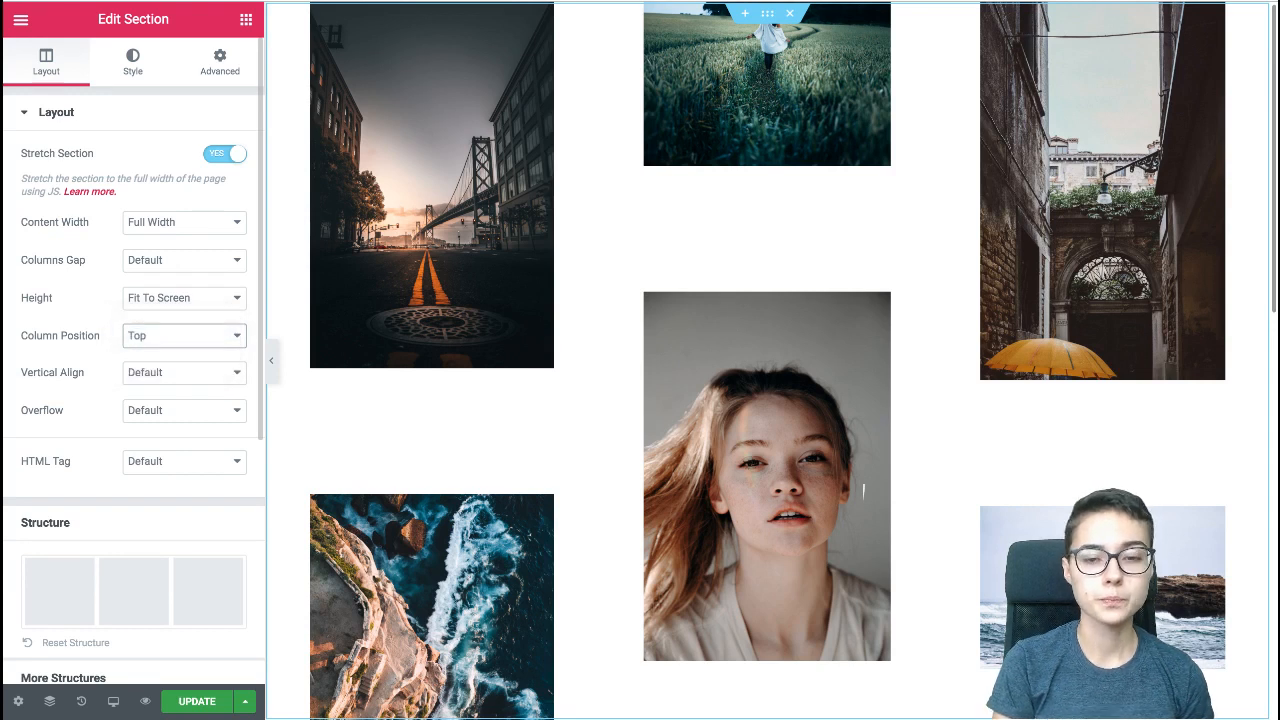
{"action": "scroll", "coordinate": [864, 491], "scroll_direction": "down", "scroll_amount": 3}
{"action": "scroll", "coordinate": [864, 491], "scroll_direction": "up", "scroll_amount": 3}
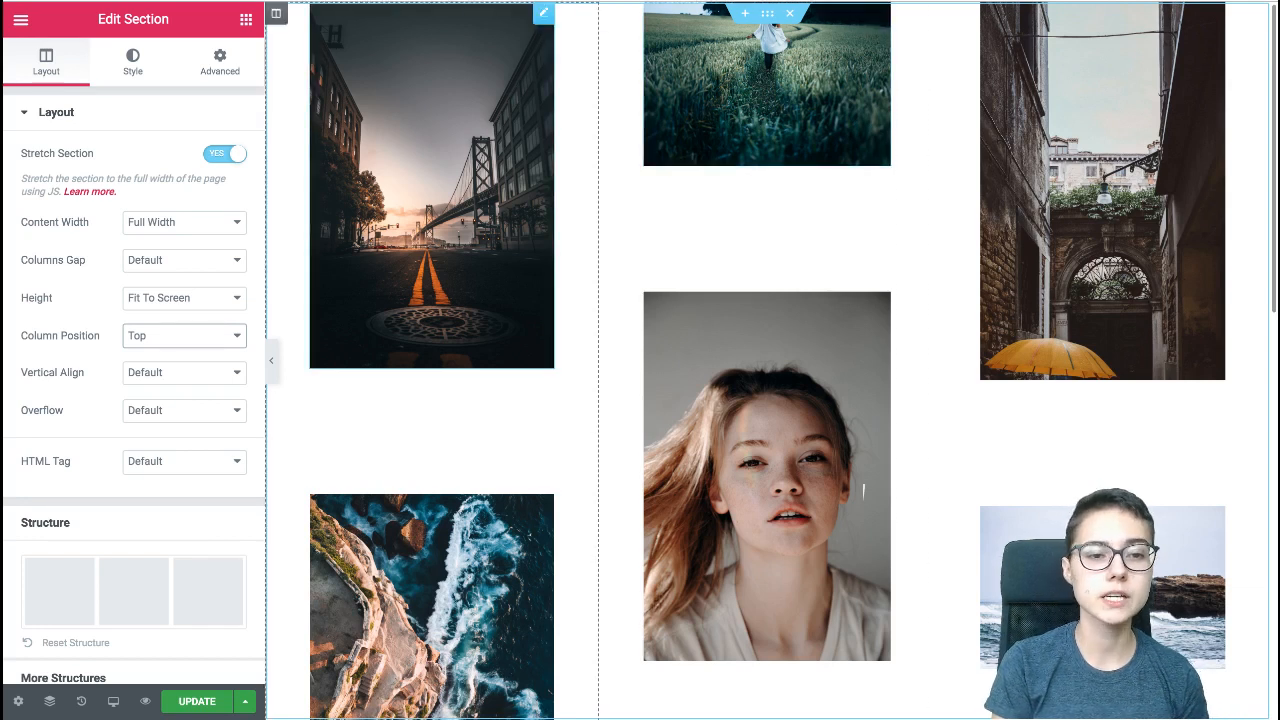
- Open the settings of the first column's top image and set its link to Custom URL
{"action": "left_click", "coordinate": [544, 13]}
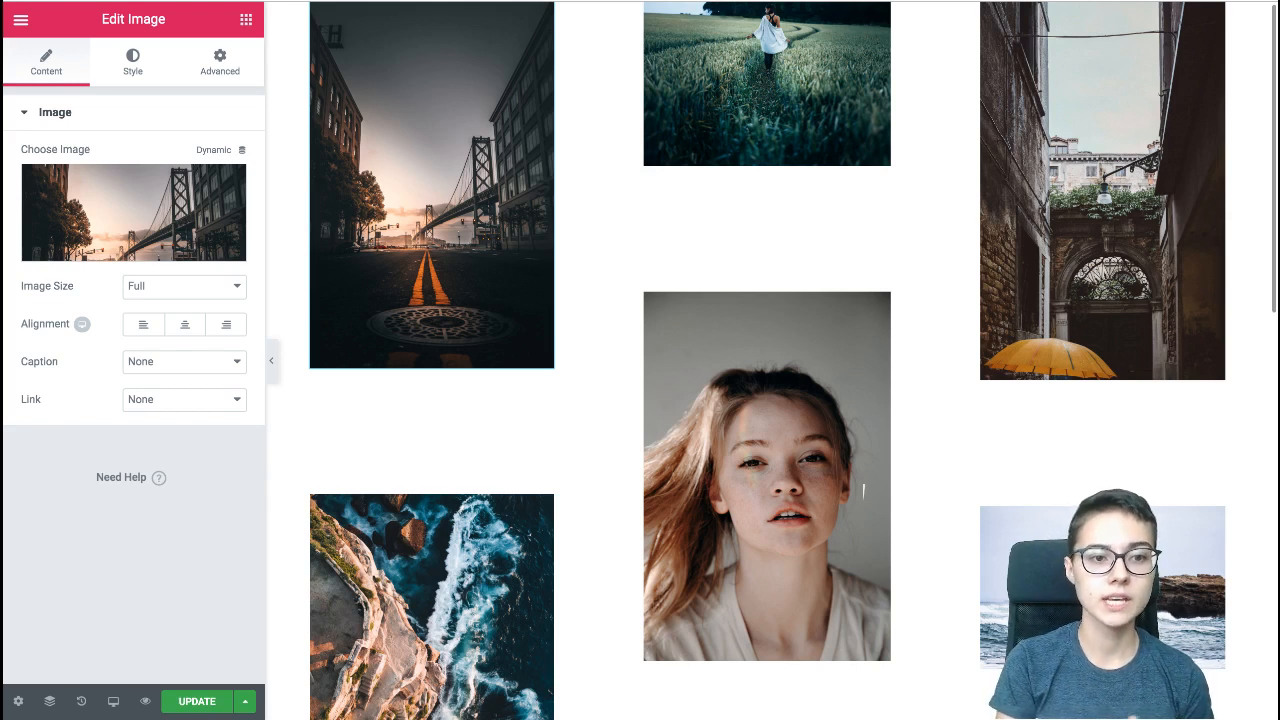
{"action": "left_click", "coordinate": [245, 19]}
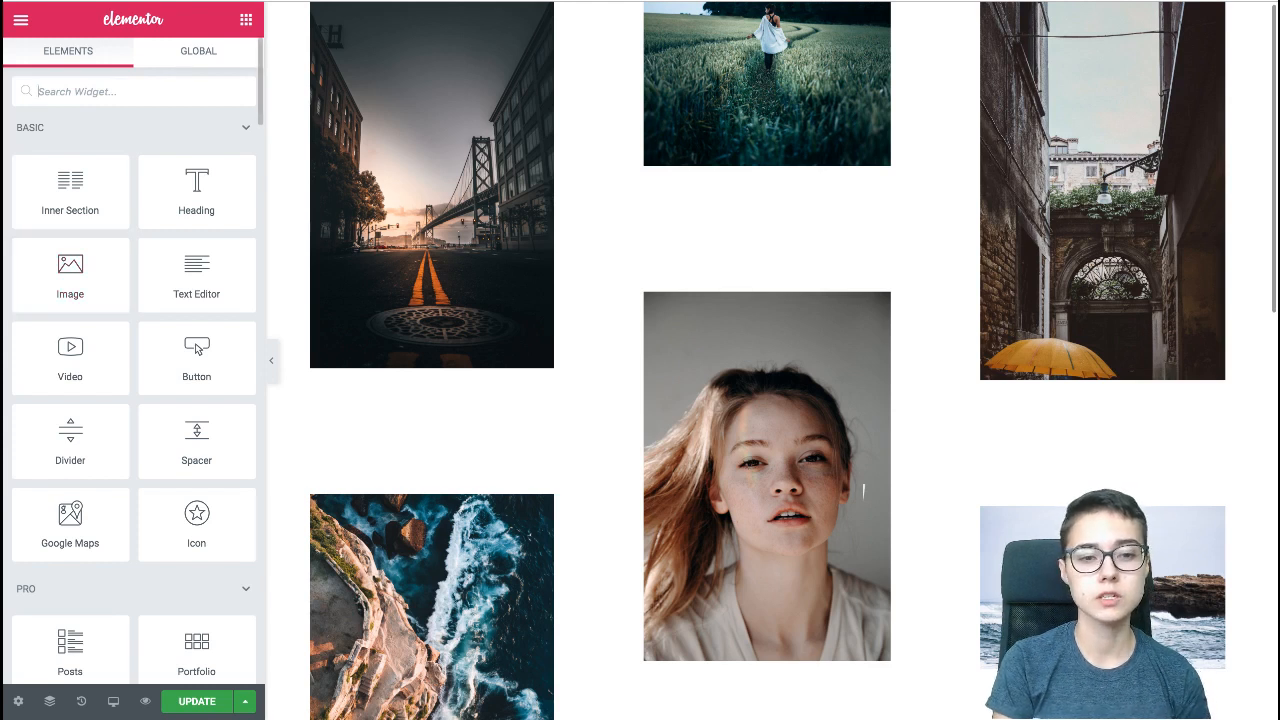
{"action": "left_click", "coordinate": [432, 215]}
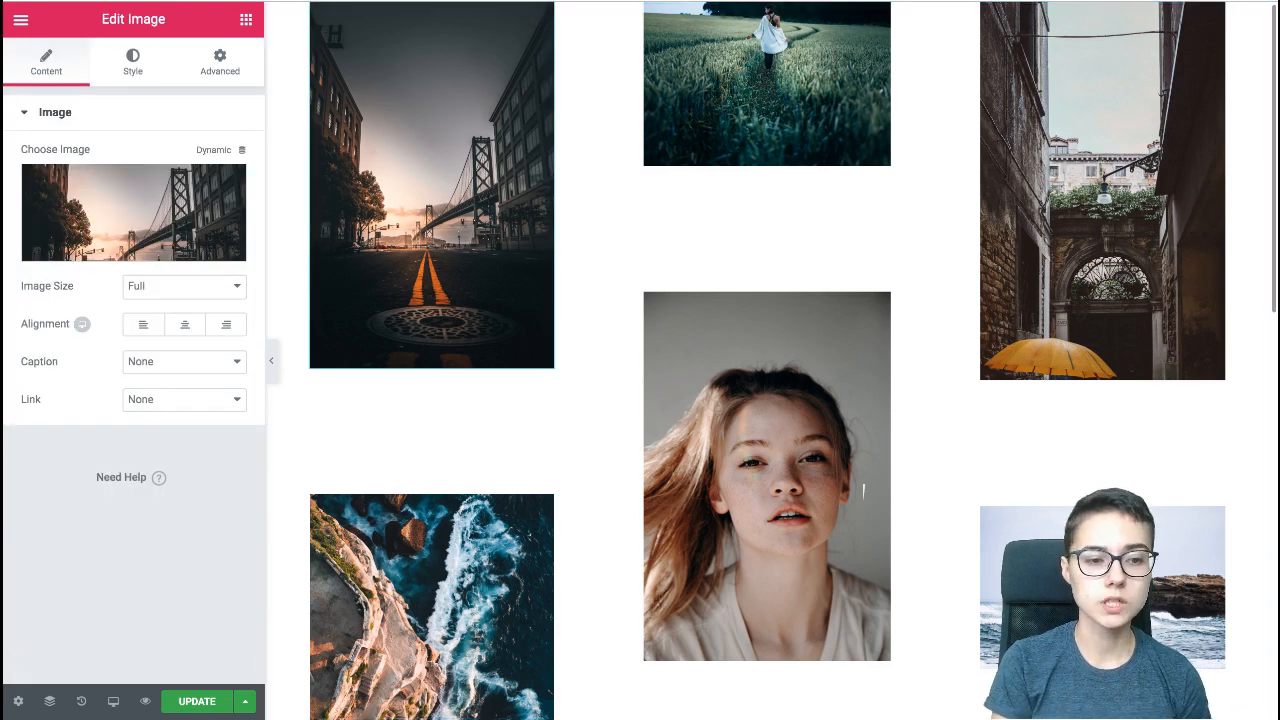
{"action": "left_click", "coordinate": [184, 399]}
{"action": "left_click", "coordinate": [150, 423]}
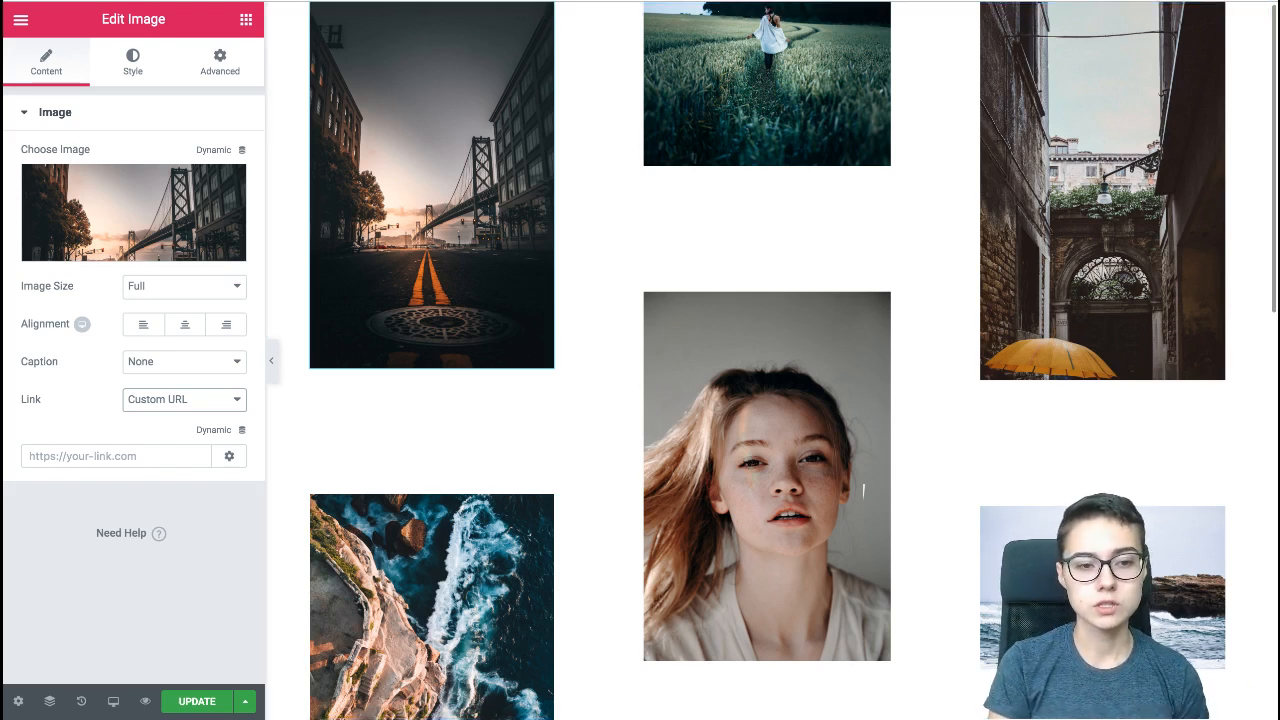
- Set the bridge street image's link to Media File and its Lightbox option to Yes
{"action": "left_click", "coordinate": [184, 399]}
{"action": "left_click", "coordinate": [160, 381]}
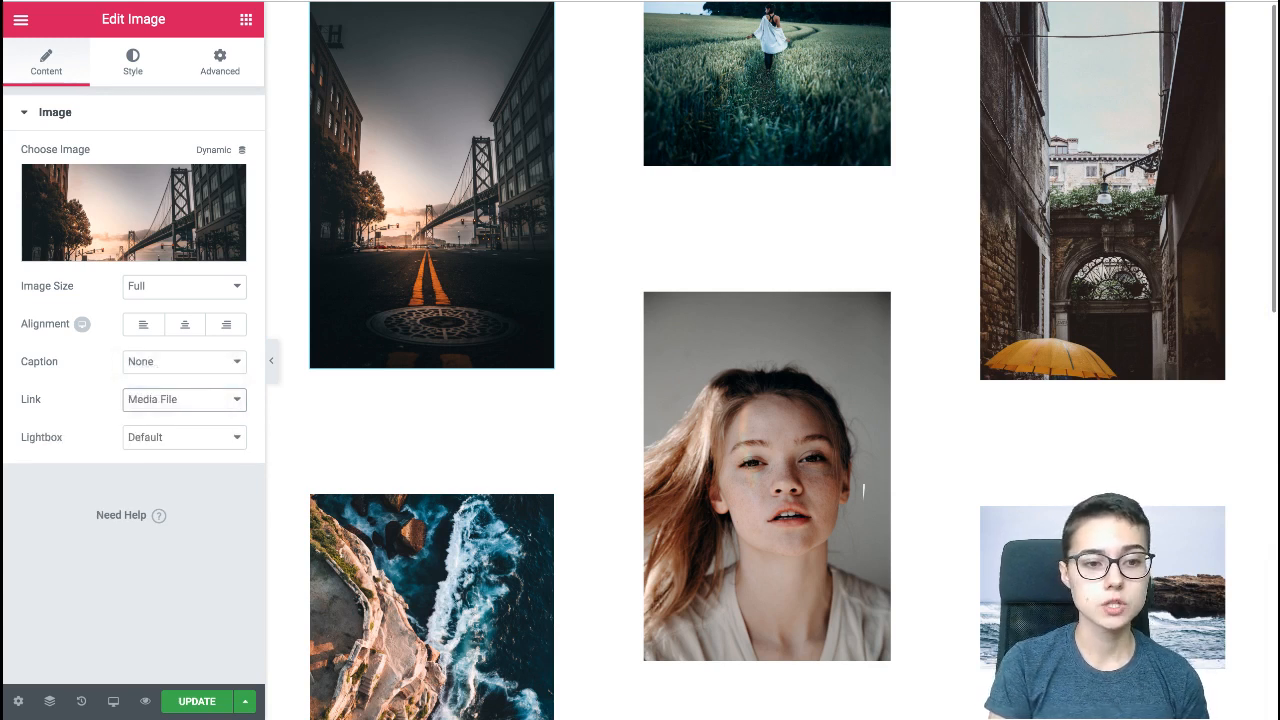
{"action": "left_click", "coordinate": [184, 437]}
{"action": "left_click", "coordinate": [145, 450]}
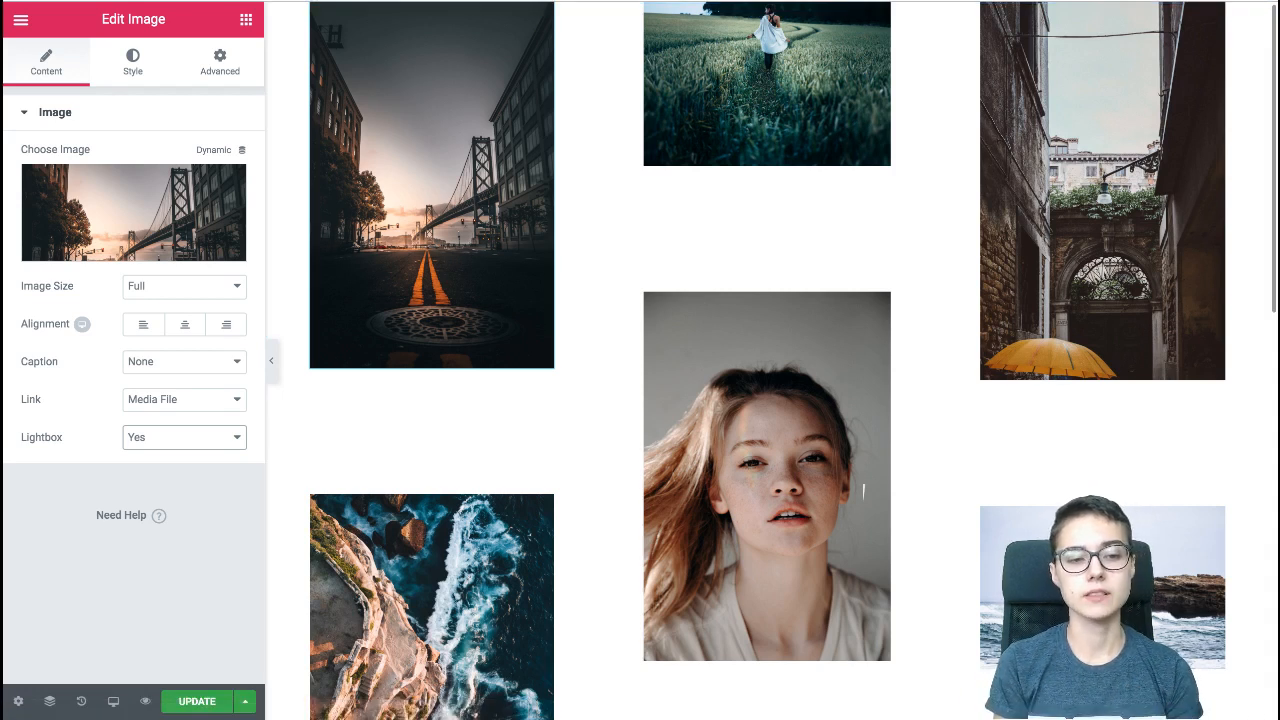
- Preview the first column's top image in the lightbox, close it and look over the gallery
{"action": "left_click", "coordinate": [432, 200]}
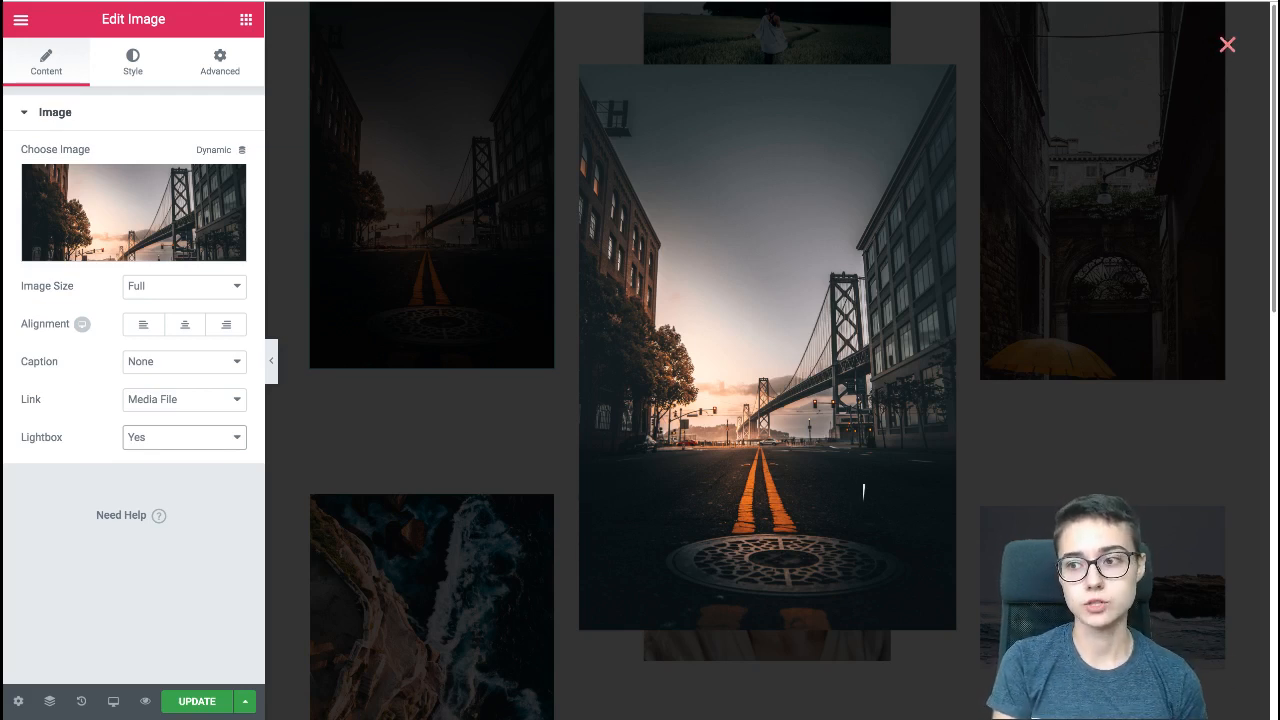
{"action": "left_click", "coordinate": [1227, 44]}
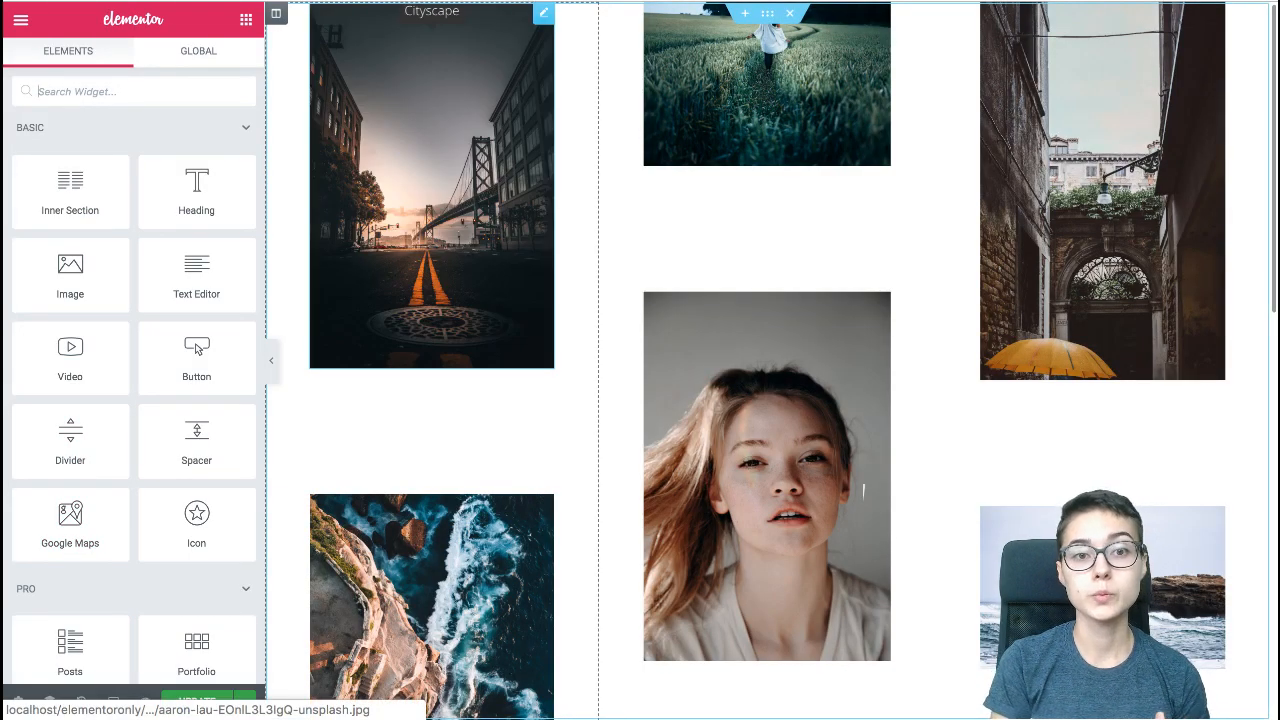
{"action": "scroll", "coordinate": [440, 315], "scroll_direction": "down", "scroll_amount": 2}
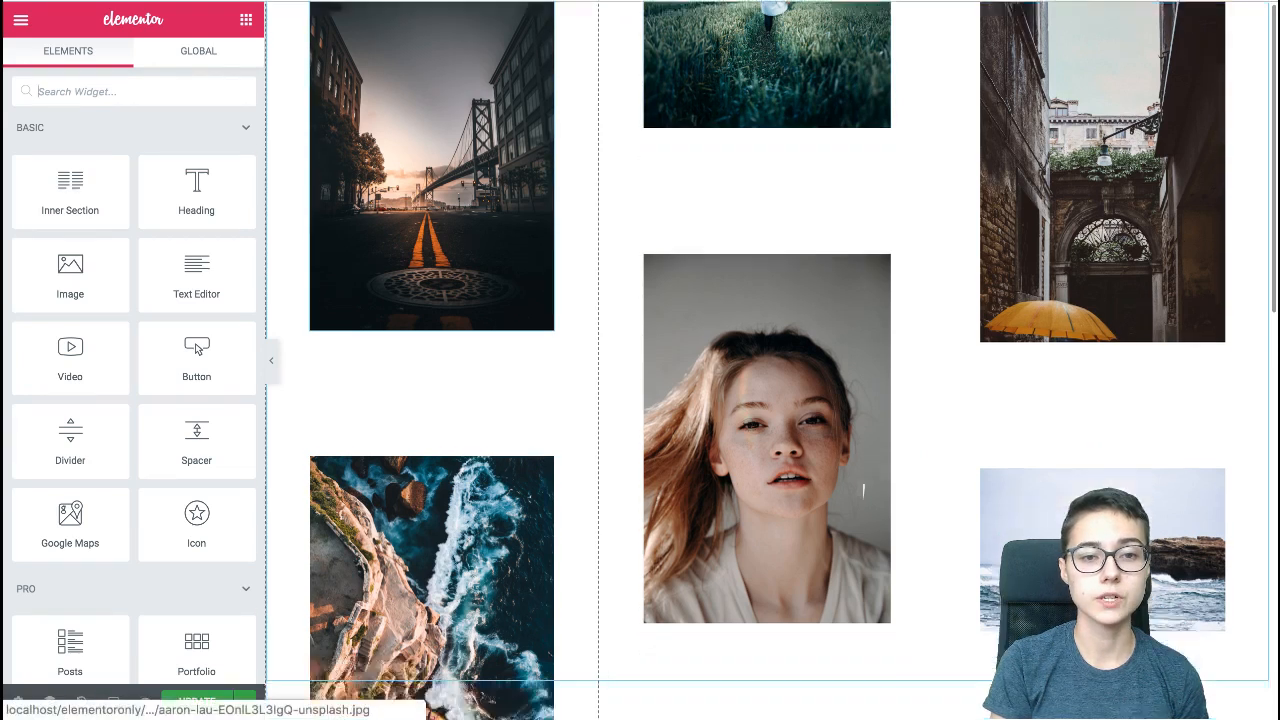
{"action": "scroll", "coordinate": [440, 315], "scroll_direction": "up", "scroll_amount": 2}
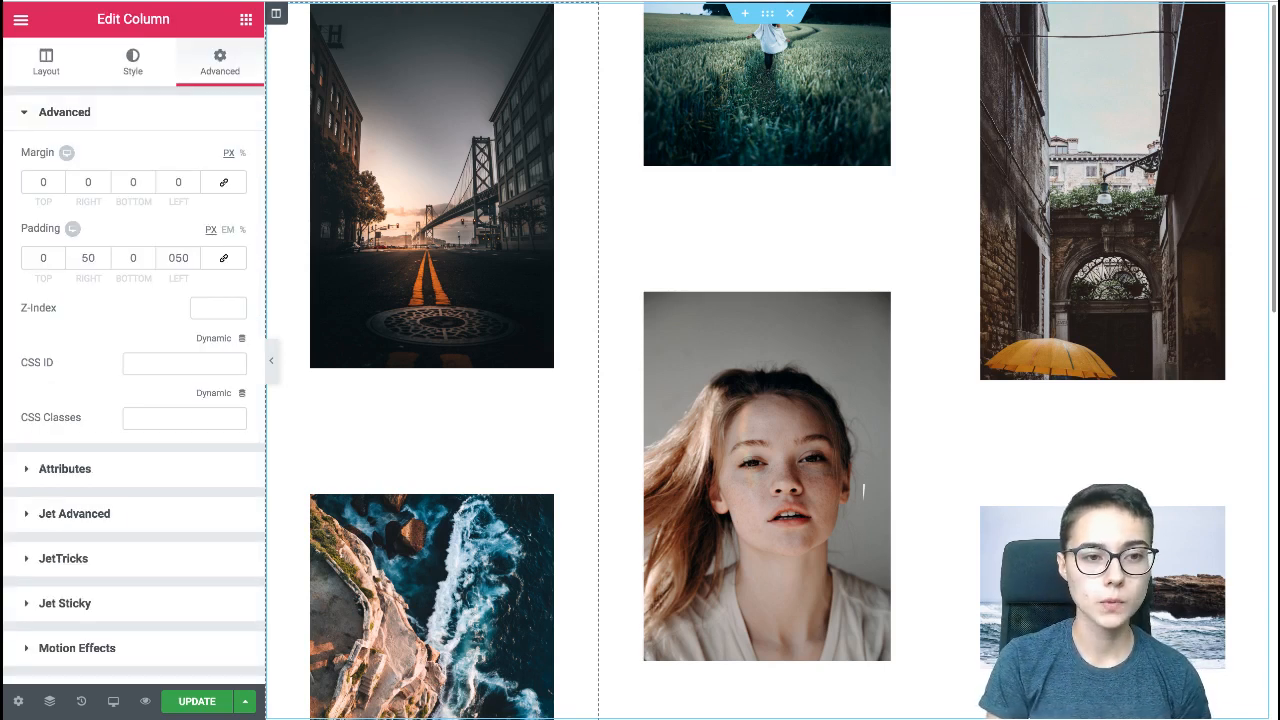
- Paste custom CSS into the first column with a middle-slot keyframe animation running 100s linear infinite and ending at translate(0,-1000px)
{"action": "scroll", "coordinate": [133, 400], "scroll_direction": "down", "scroll_amount": 3}
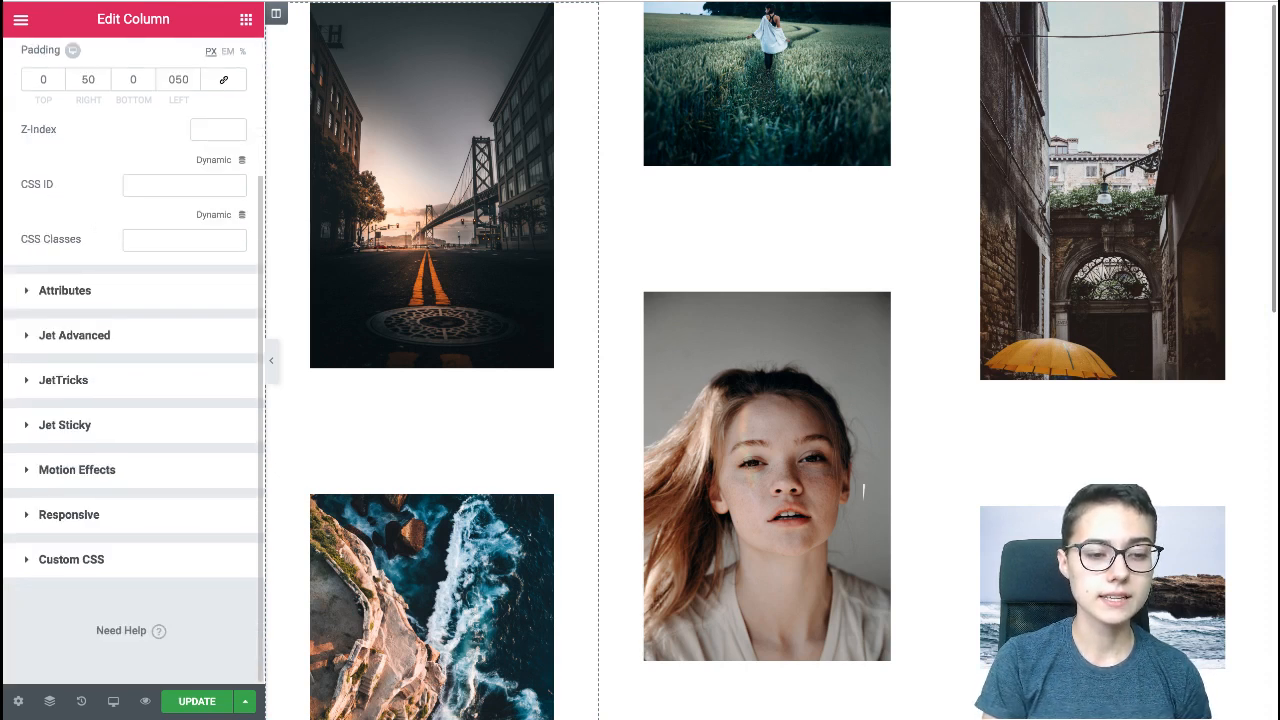
{"action": "left_click", "coordinate": [72, 560]}
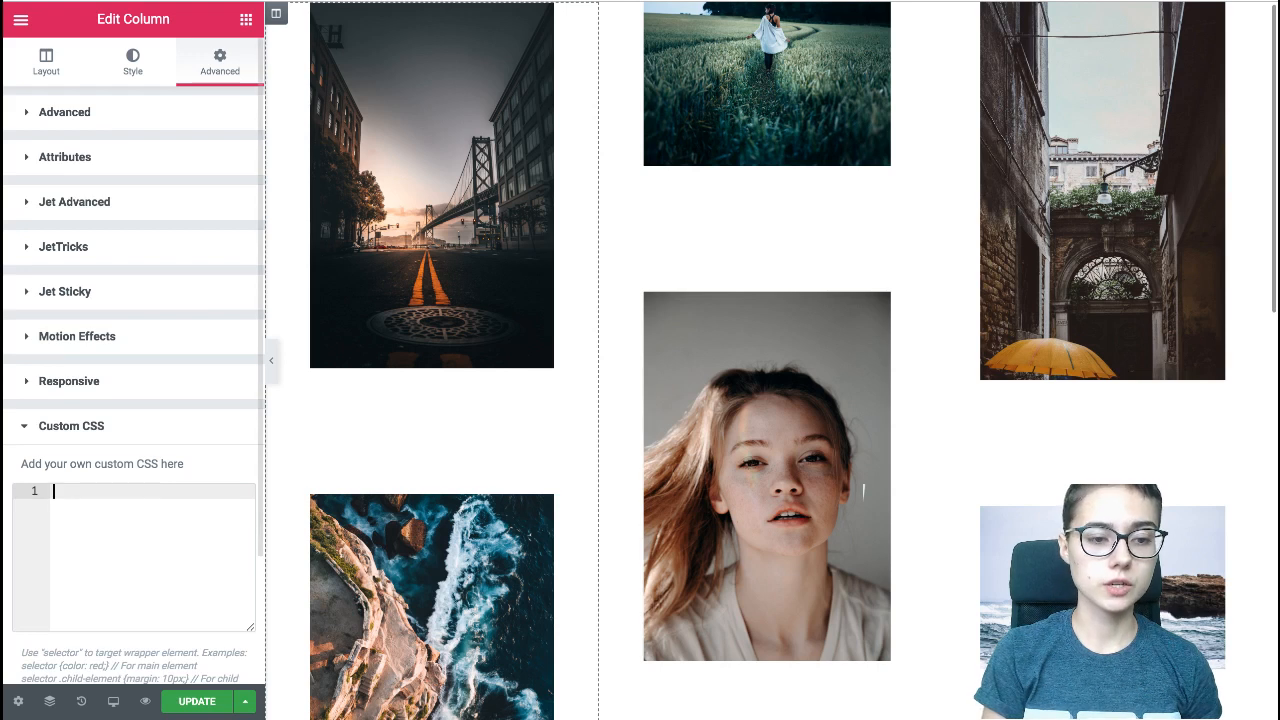
{"action": "scroll", "coordinate": [134, 400], "scroll_direction": "down", "scroll_amount": 3}
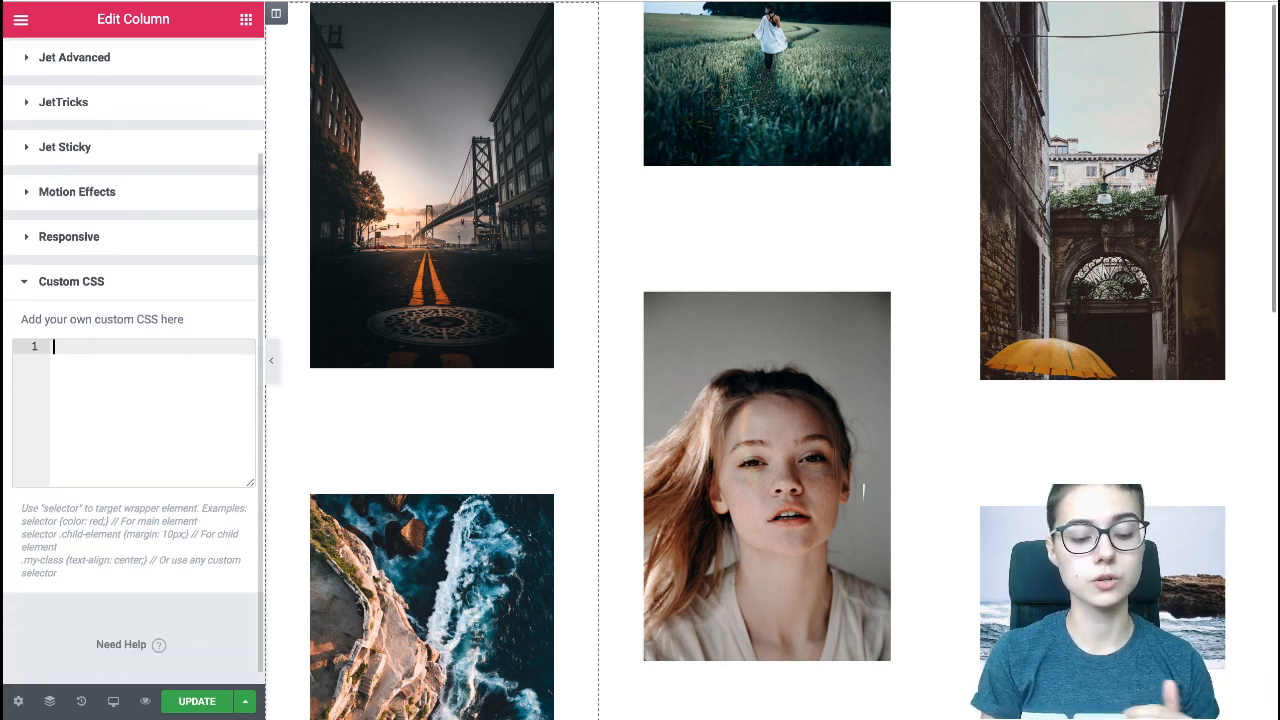
{"action": "key", "text": "ctrl+v"}
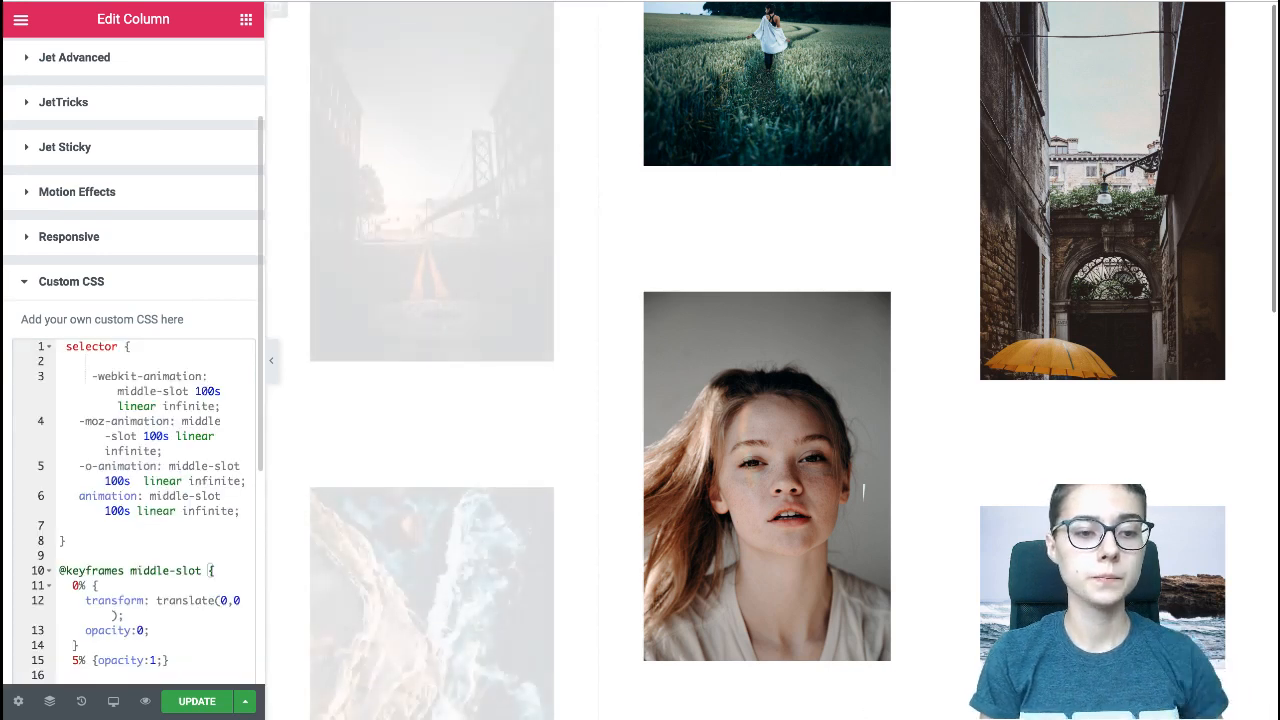
{"action": "scroll", "coordinate": [134, 400], "scroll_direction": "down", "scroll_amount": 3}
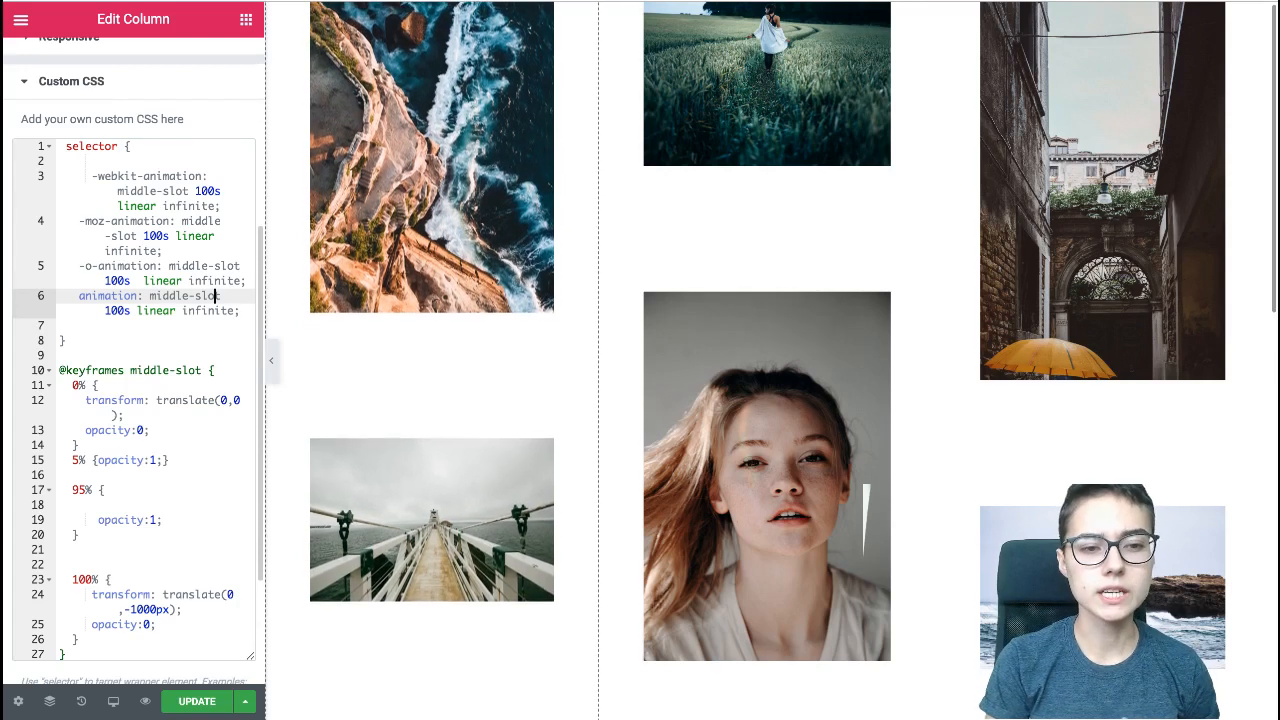
- Insert an empty line above the unprefixed animation declaration in the first column's custom CSS
{"action": "key", "text": "Right"}
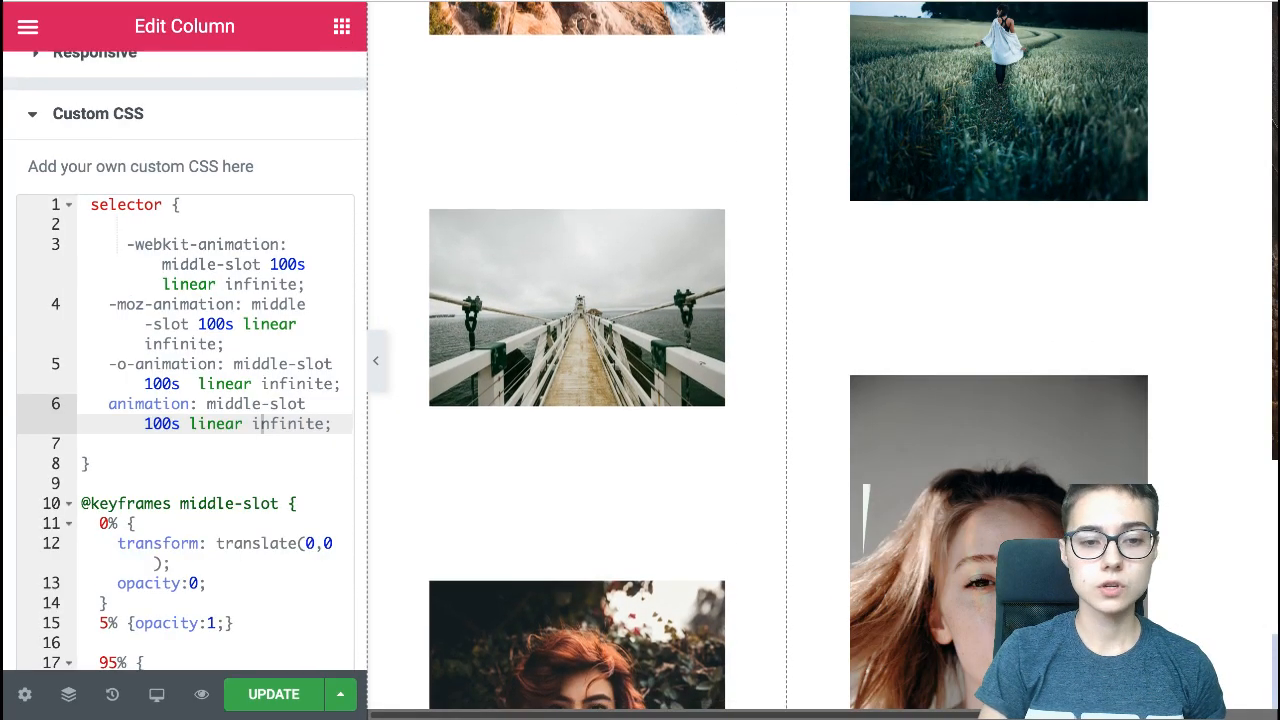
{"action": "triple_click", "coordinate": [128, 403]}
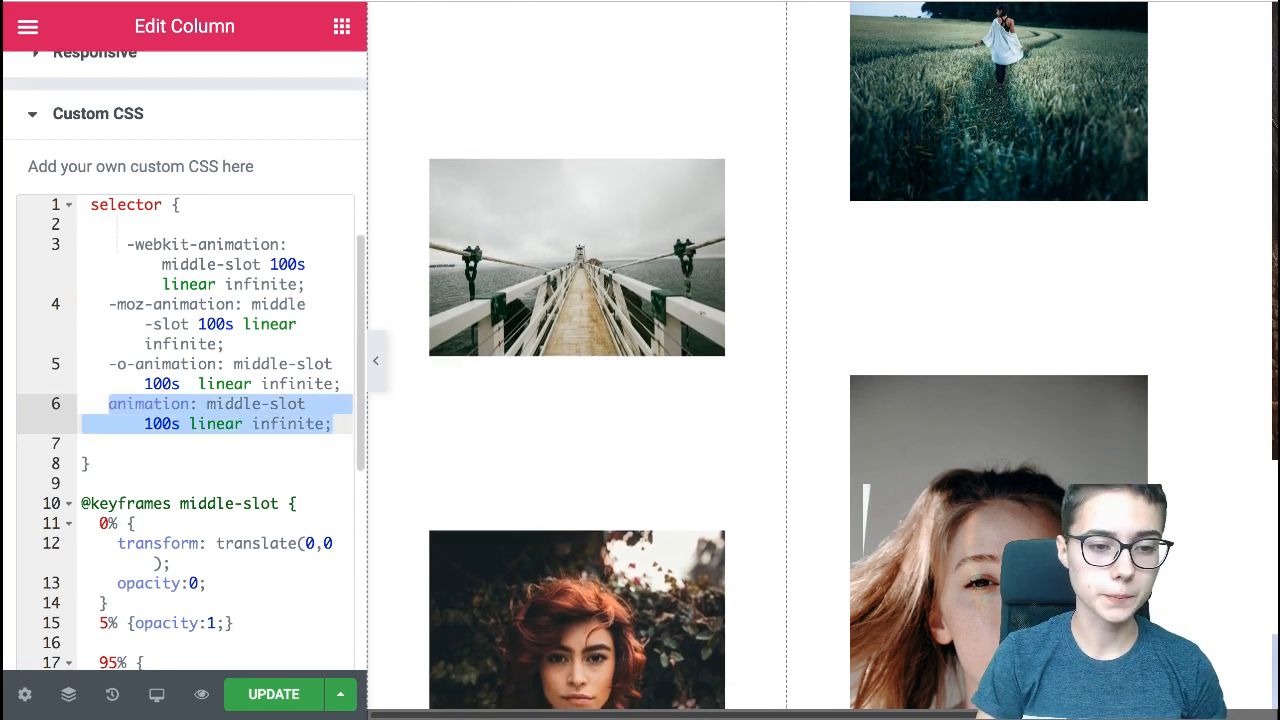
{"action": "left_click", "coordinate": [343, 383]}
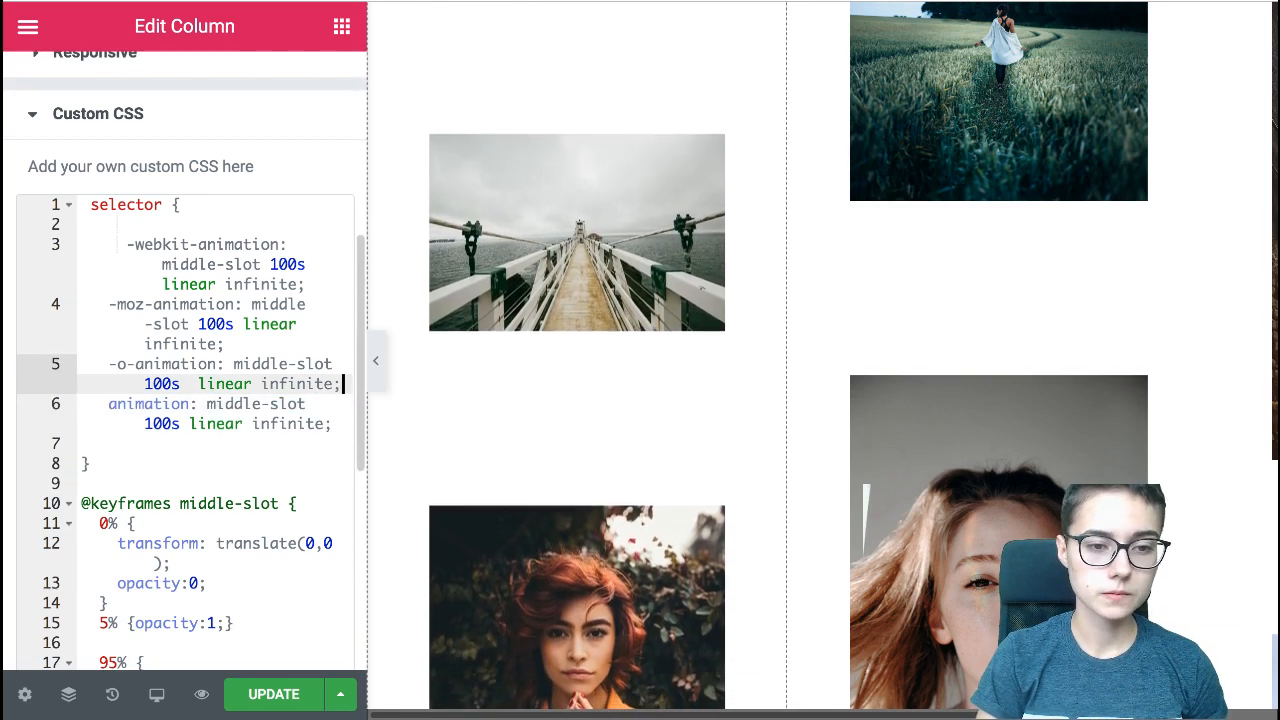
{"action": "key", "text": "Return"}
{"action": "scroll", "coordinate": [185, 400], "scroll_direction": "down", "scroll_amount": 2}
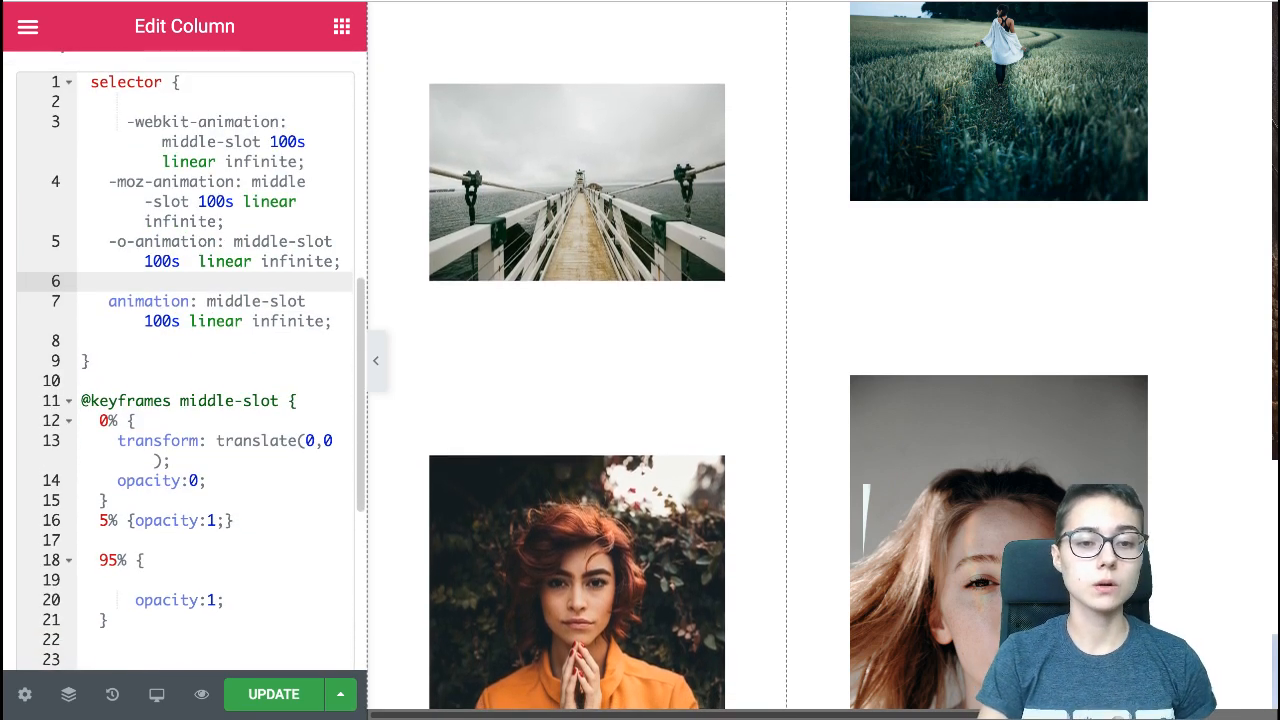
- Change the animation name in the unprefixed animation declaration to side-slot, leaving the keyframes name as it is
{"action": "left_click_drag", "start_coordinate": [207, 302], "coordinate": [308, 302]}
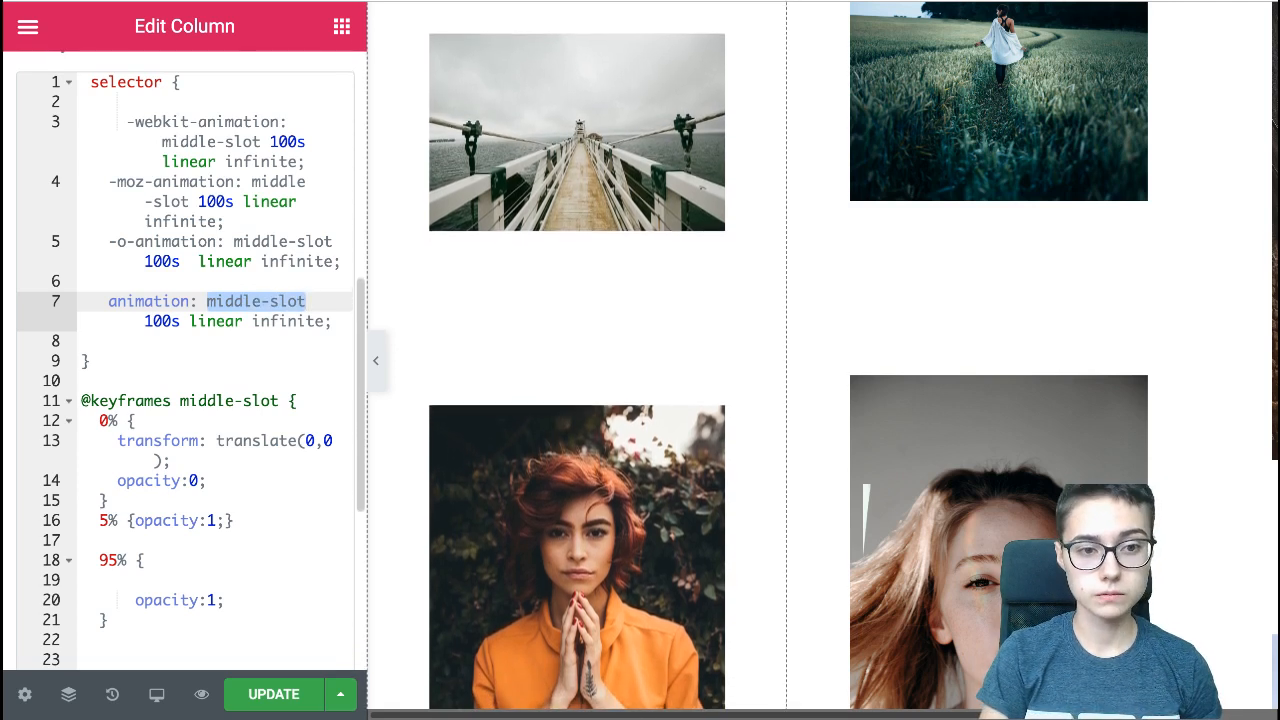
{"action": "left_click", "coordinate": [254, 301]}
{"action": "left_click_drag", "start_coordinate": [261, 301], "coordinate": [207, 301]}
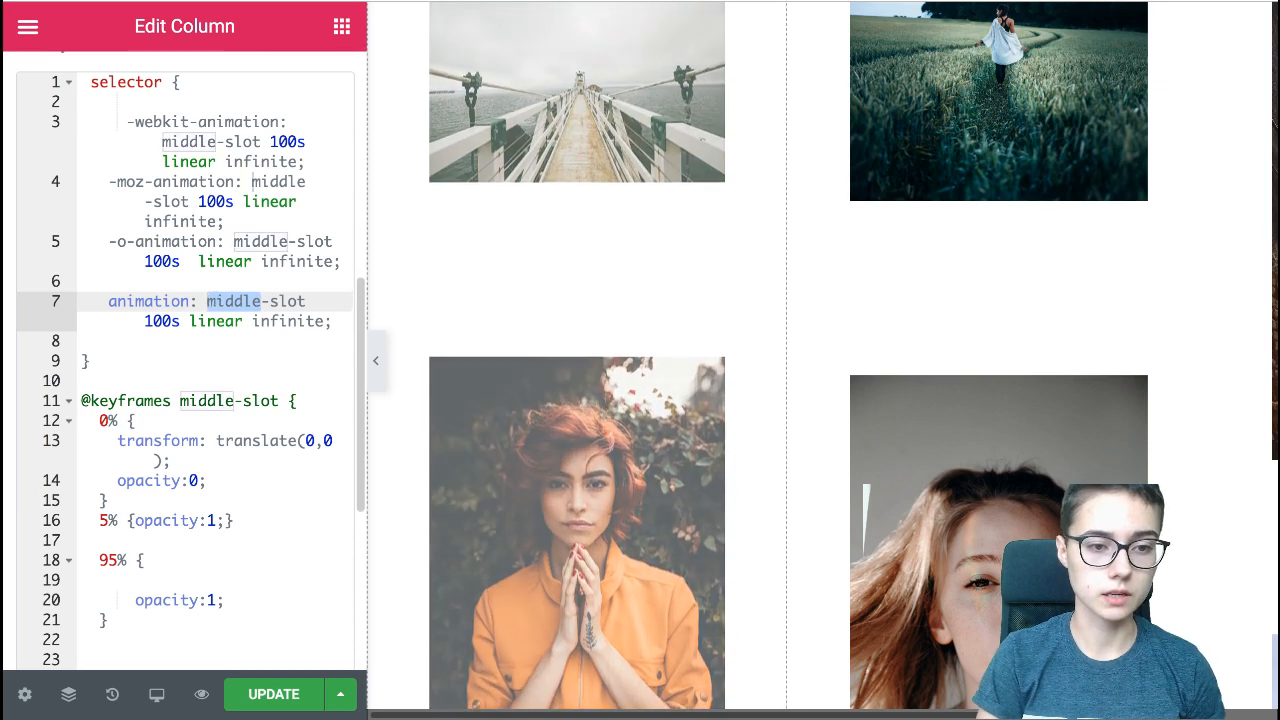
{"action": "type", "text": "side"}
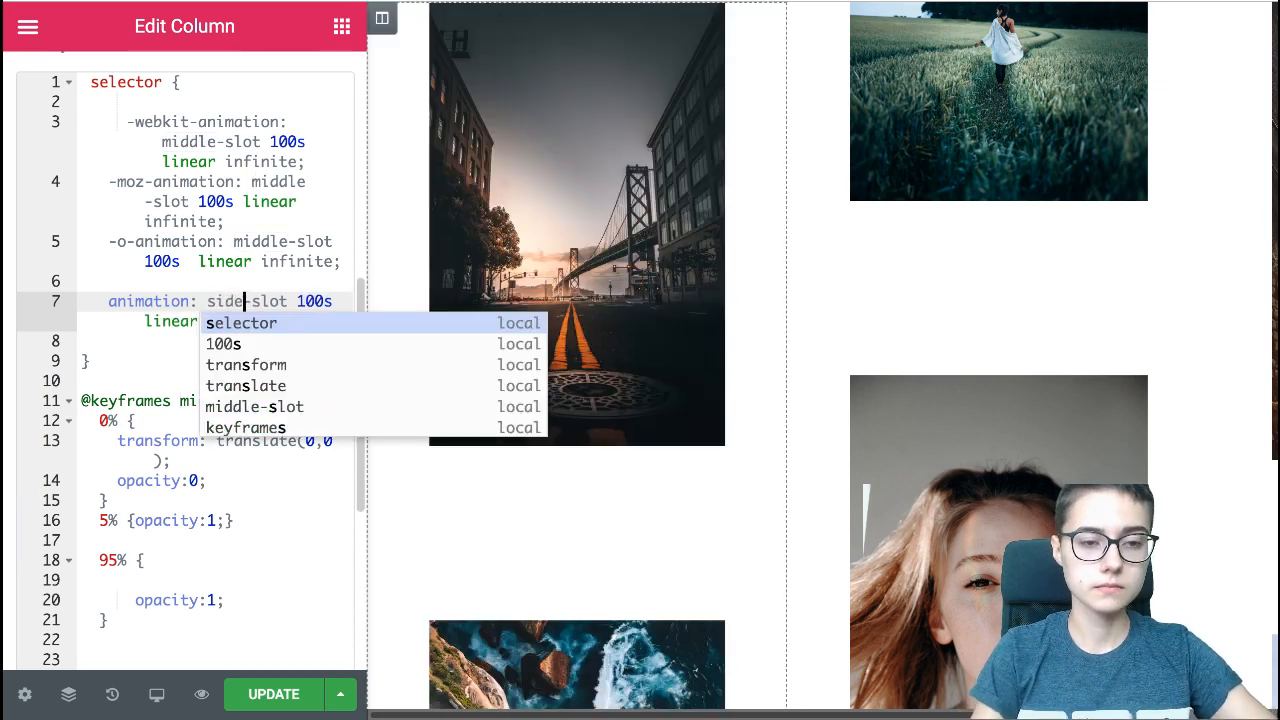
{"action": "key", "text": "Escape"}
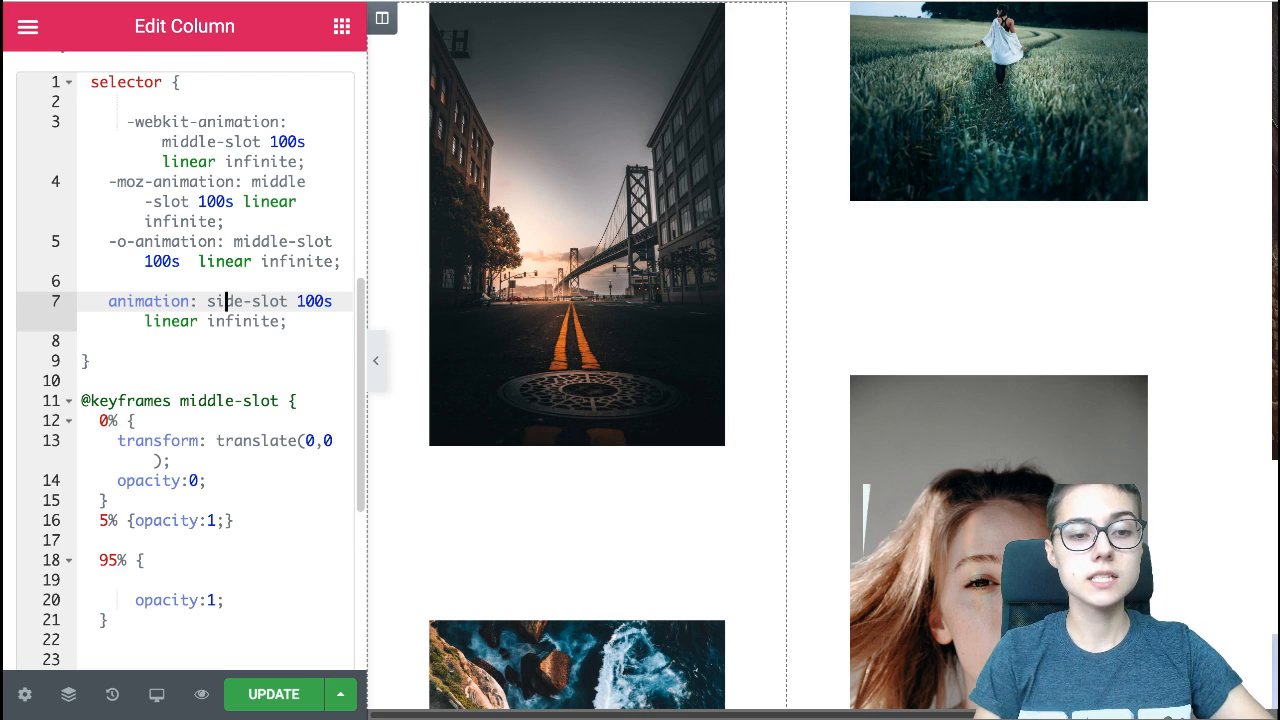
{"action": "double_click", "coordinate": [226, 301]}
{"action": "left_click", "coordinate": [222, 301]}
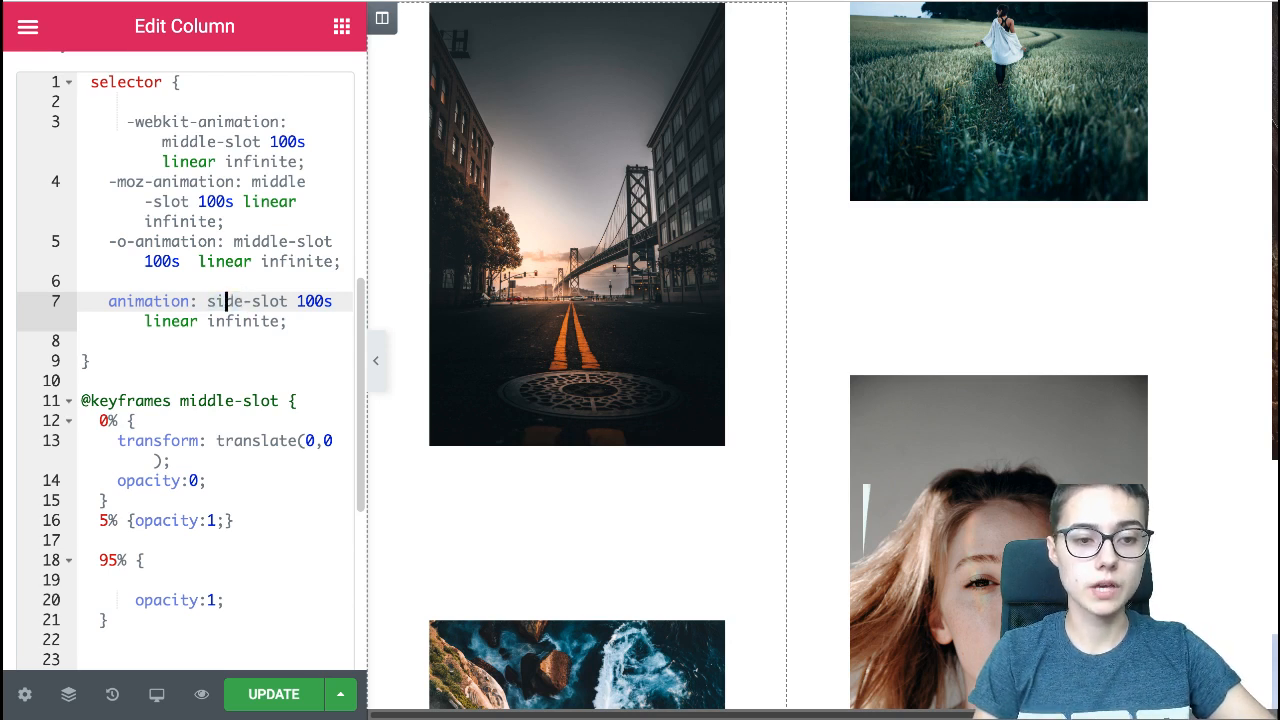
- Change the animation name in the -o-animation declaration to side-slot
{"action": "left_click_drag", "start_coordinate": [207, 301], "coordinate": [290, 301]}
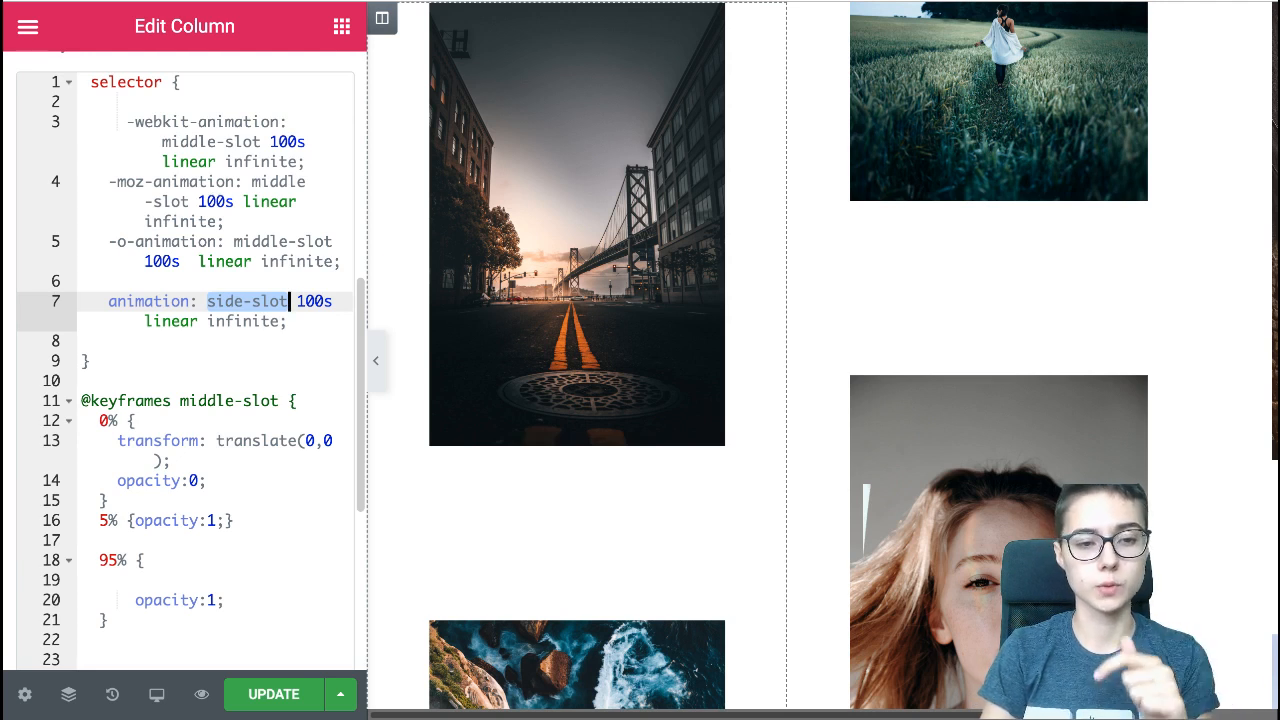
{"action": "left_click_drag", "start_coordinate": [234, 241], "coordinate": [290, 241]}
{"action": "type", "text": "side"}
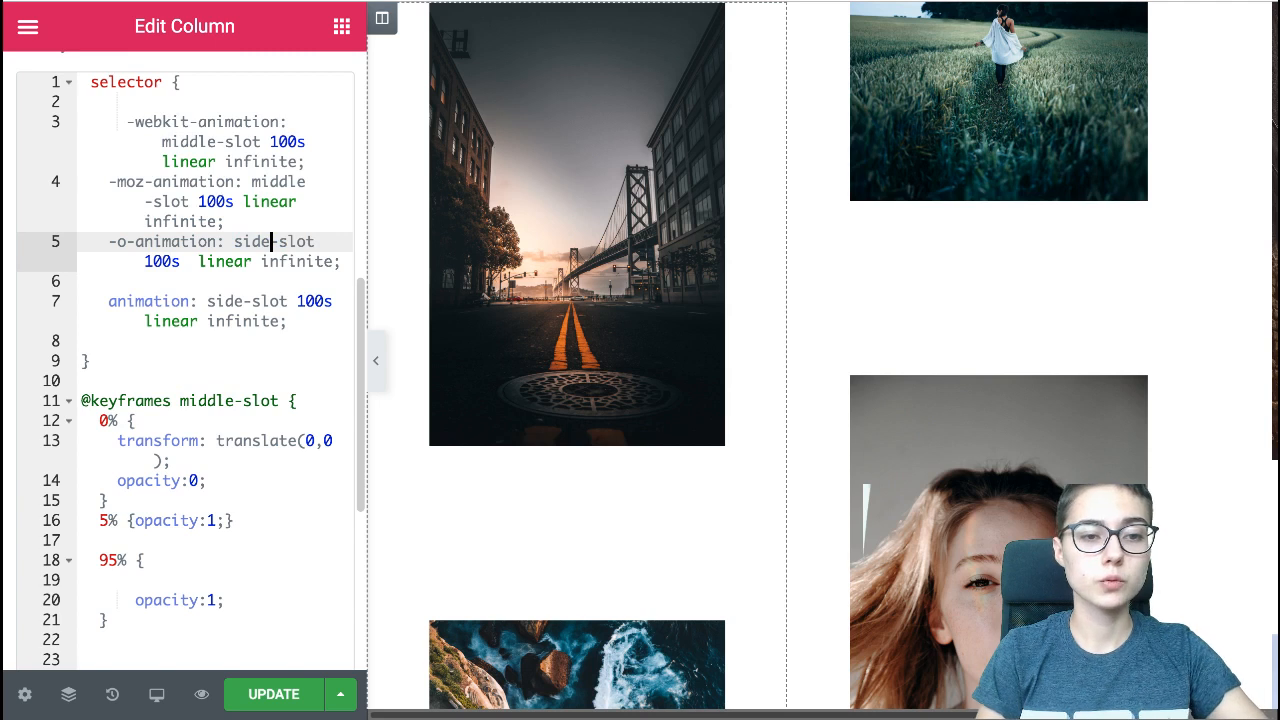
- Change the animation name in the -moz-animation declaration to side-slot
{"action": "left_click_drag", "start_coordinate": [251, 181], "coordinate": [298, 181]}
{"action": "left_click", "coordinate": [262, 181]}
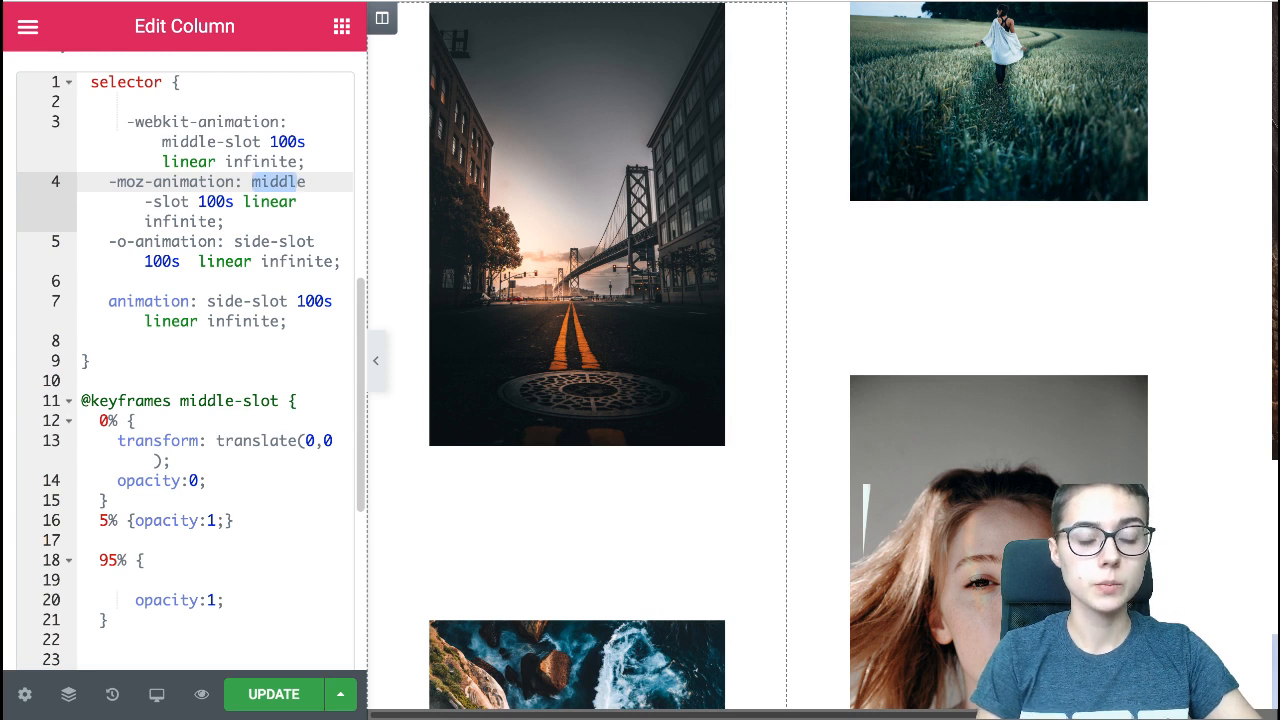
{"action": "key", "text": "End"}
{"action": "key", "text": "BackSpace"}
{"action": "key", "text": "BackSpace"}
{"action": "key", "text": "BackSpace"}
{"action": "key", "text": "BackSpace"}
{"action": "key", "text": "BackSpace"}
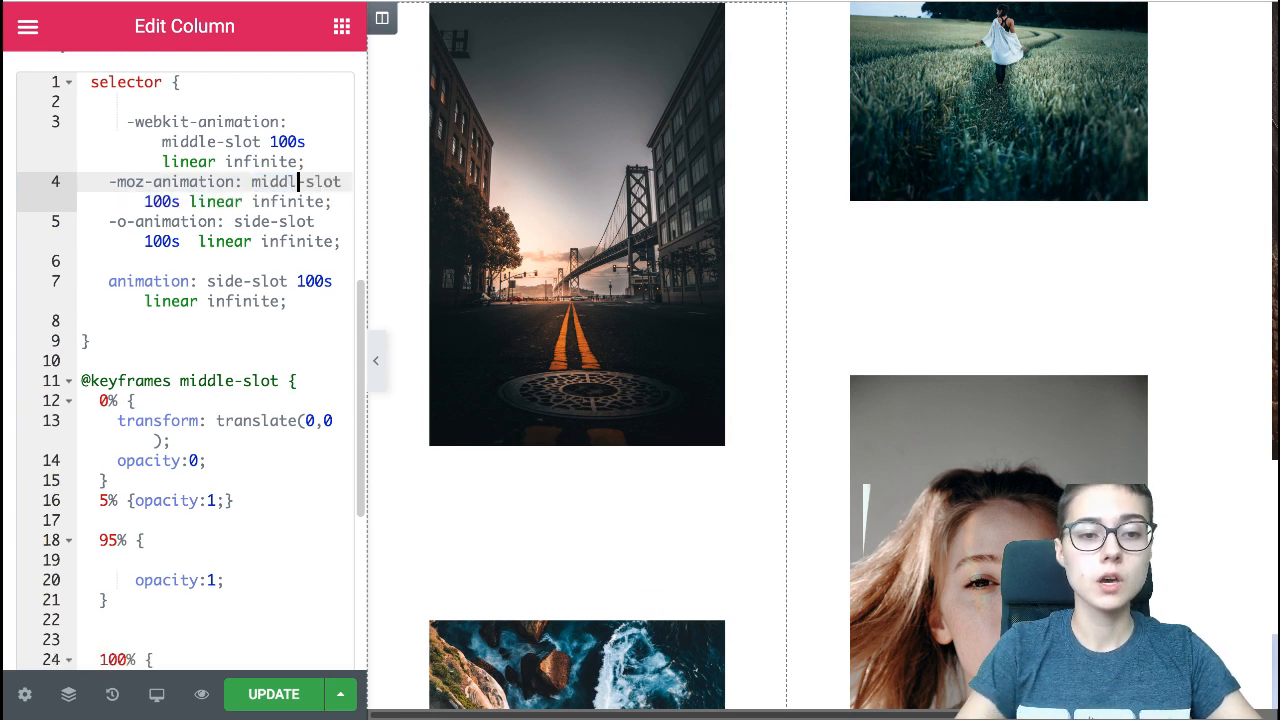
{"action": "key", "text": "BackSpace"}
{"action": "type", "text": "side"}
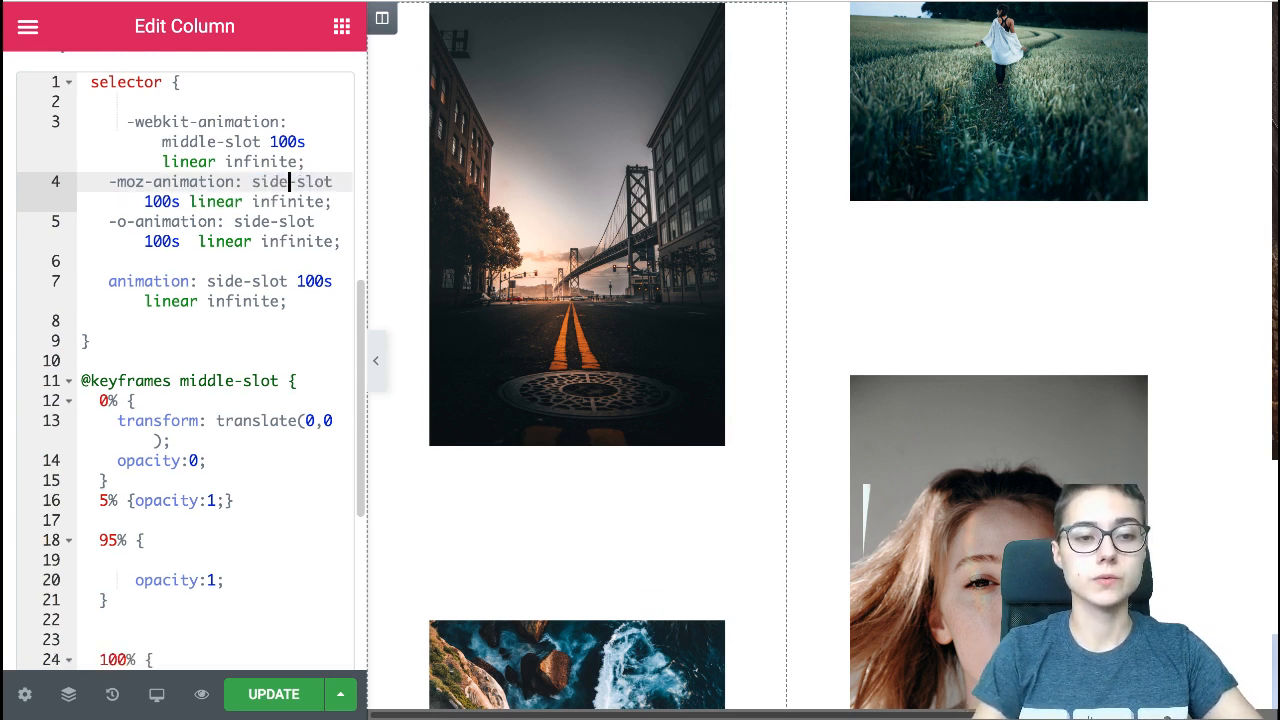
- Change the animation name in the -webkit-animation declaration to side-slot
{"action": "left_click", "coordinate": [216, 142]}
{"action": "key", "text": "BackSpace"}
{"action": "key", "text": "BackSpace"}
{"action": "key", "text": "BackSpace"}
{"action": "key", "text": "BackSpace"}
{"action": "key", "text": "BackSpace"}
{"action": "key", "text": "BackSpace"}
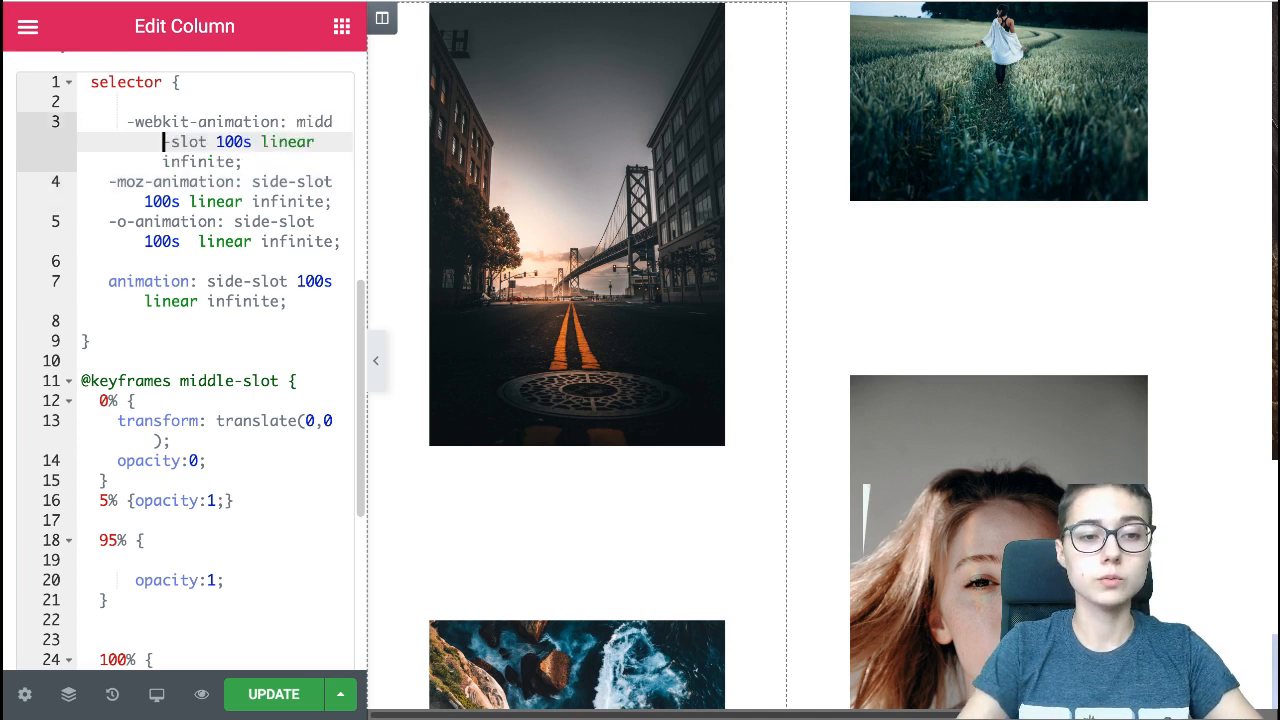
{"action": "type", "text": "side"}
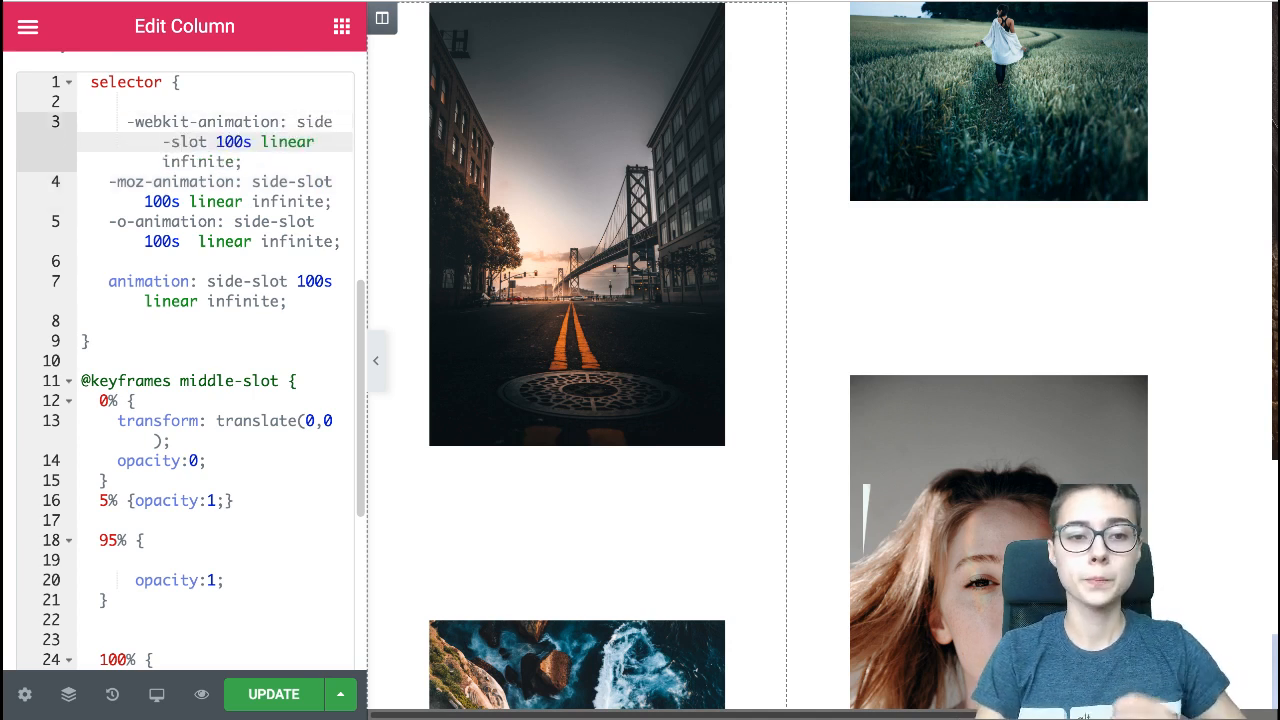
- Examine the duration and timing function in the unprefixed animation declaration of the first column's custom CSS
{"action": "scroll", "coordinate": [190, 360], "scroll_direction": "down", "scroll_amount": 1}
{"action": "scroll", "coordinate": [190, 360], "scroll_direction": "up", "scroll_amount": 1}
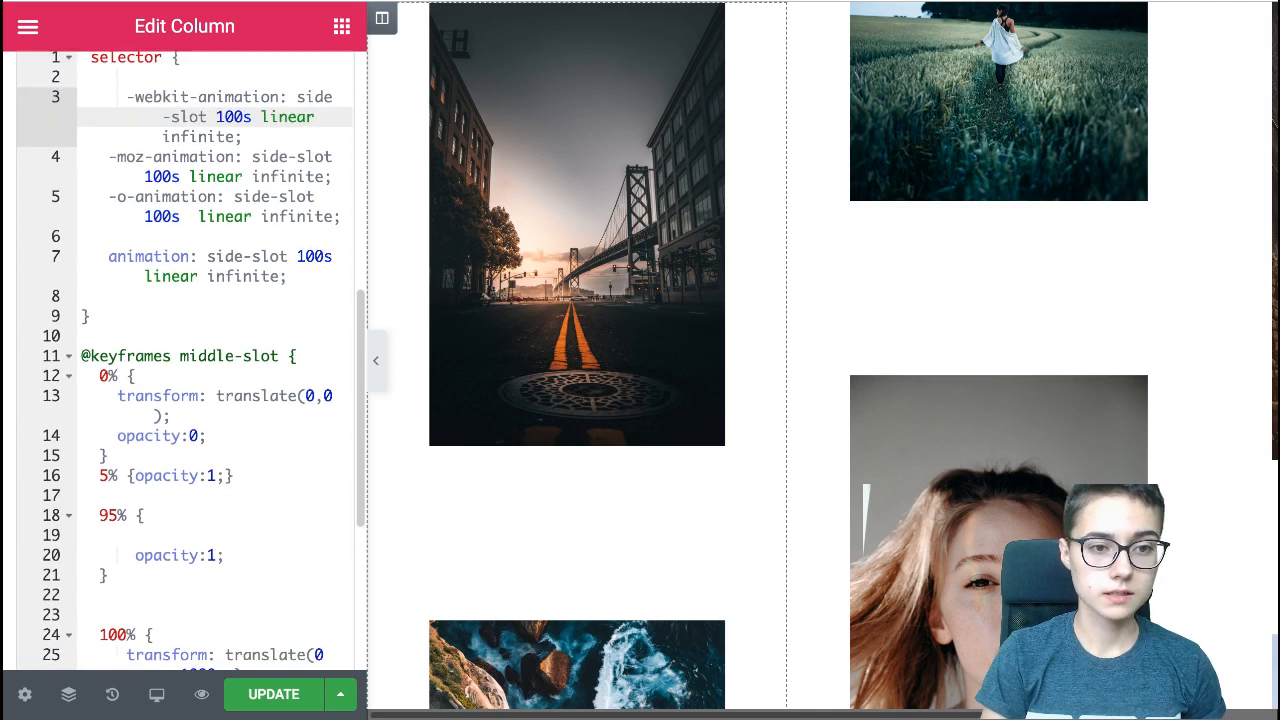
{"action": "left_click_drag", "start_coordinate": [297, 257], "coordinate": [334, 257]}
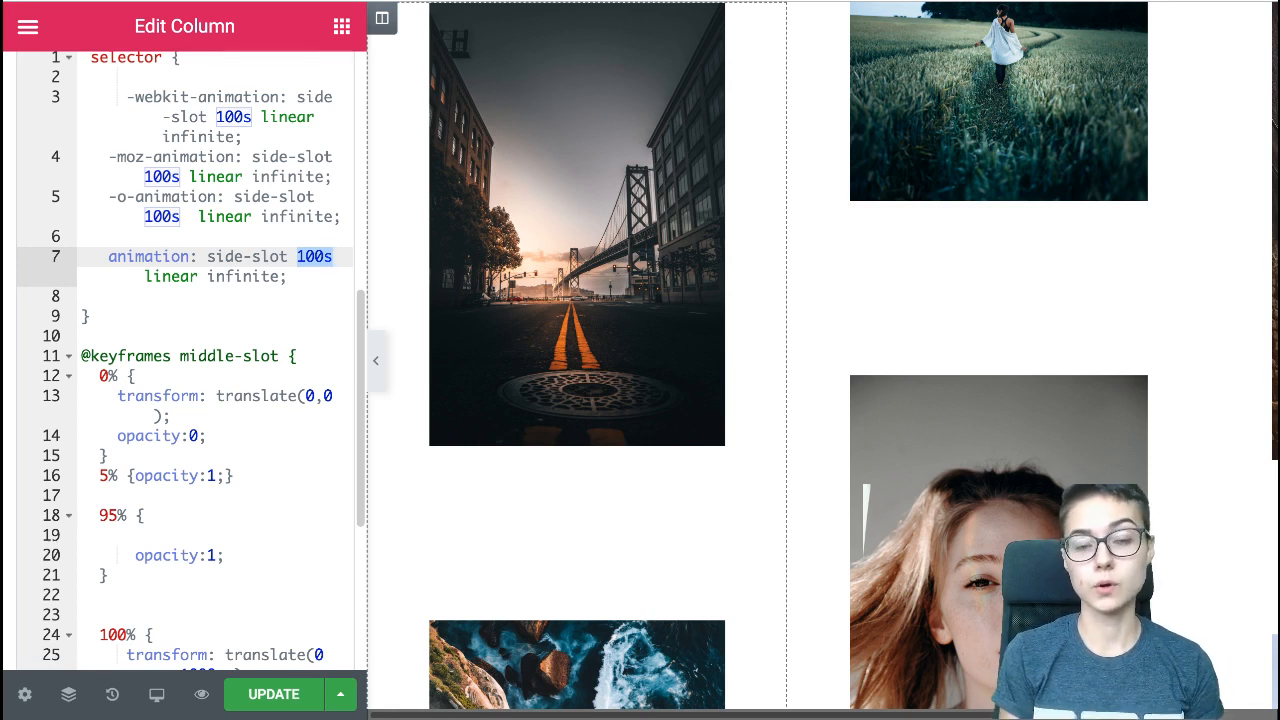
{"action": "left_click", "coordinate": [308, 257]}
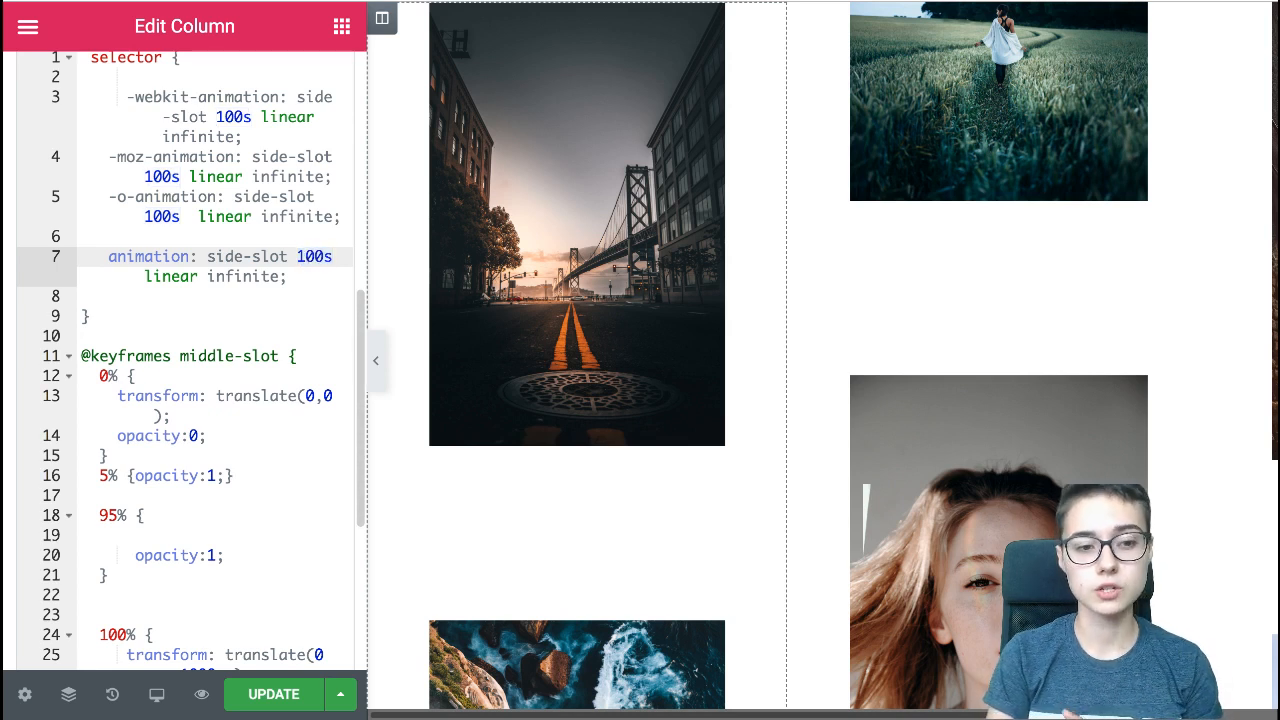
{"action": "scroll", "coordinate": [190, 360], "scroll_direction": "down", "scroll_amount": 2}
{"action": "double_click", "coordinate": [171, 214]}
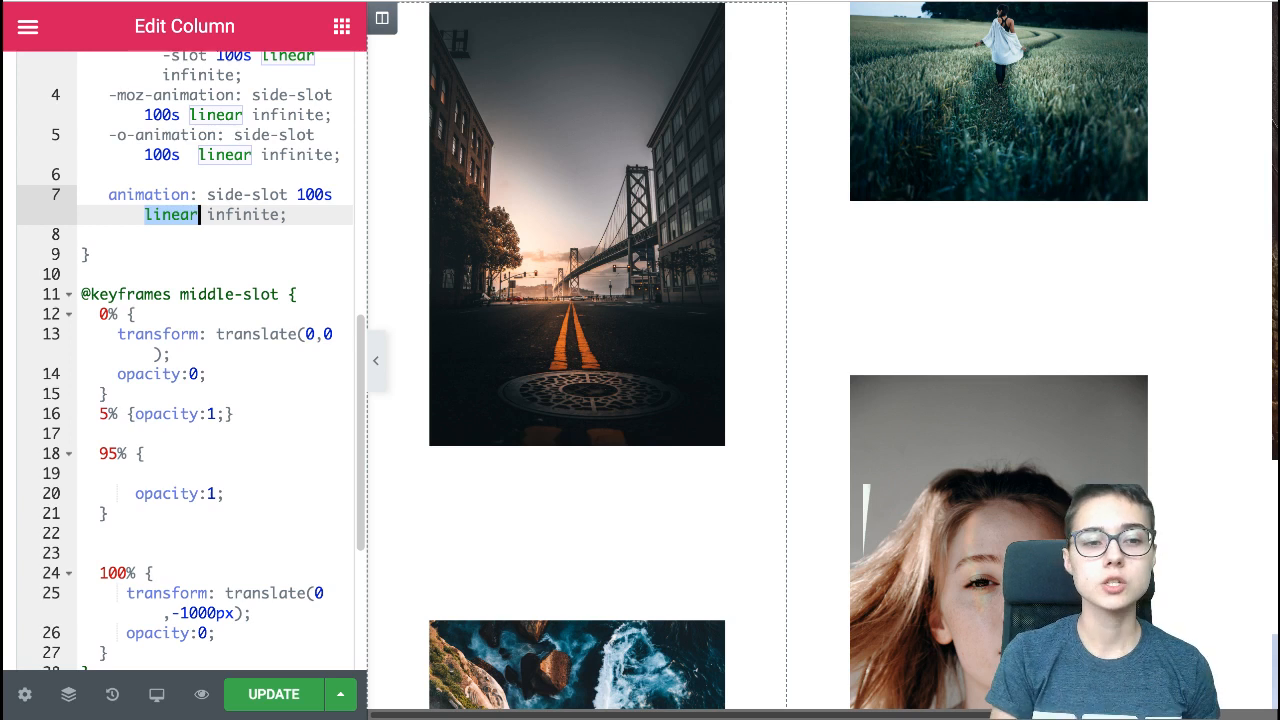
{"action": "left_click", "coordinate": [172, 215]}
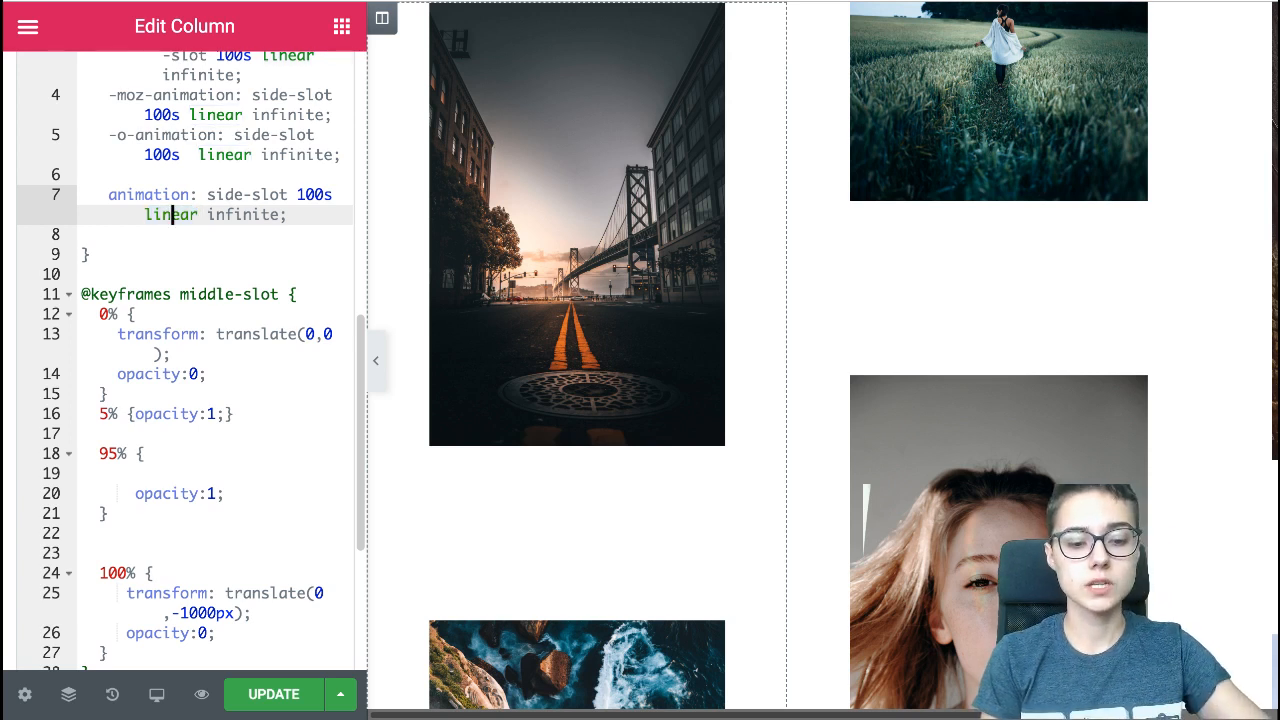
- Try ease as the timing function in the unprefixed animation declaration and set it back to linear
{"action": "double_click", "coordinate": [172, 215]}
{"action": "type", "text": "ease"}
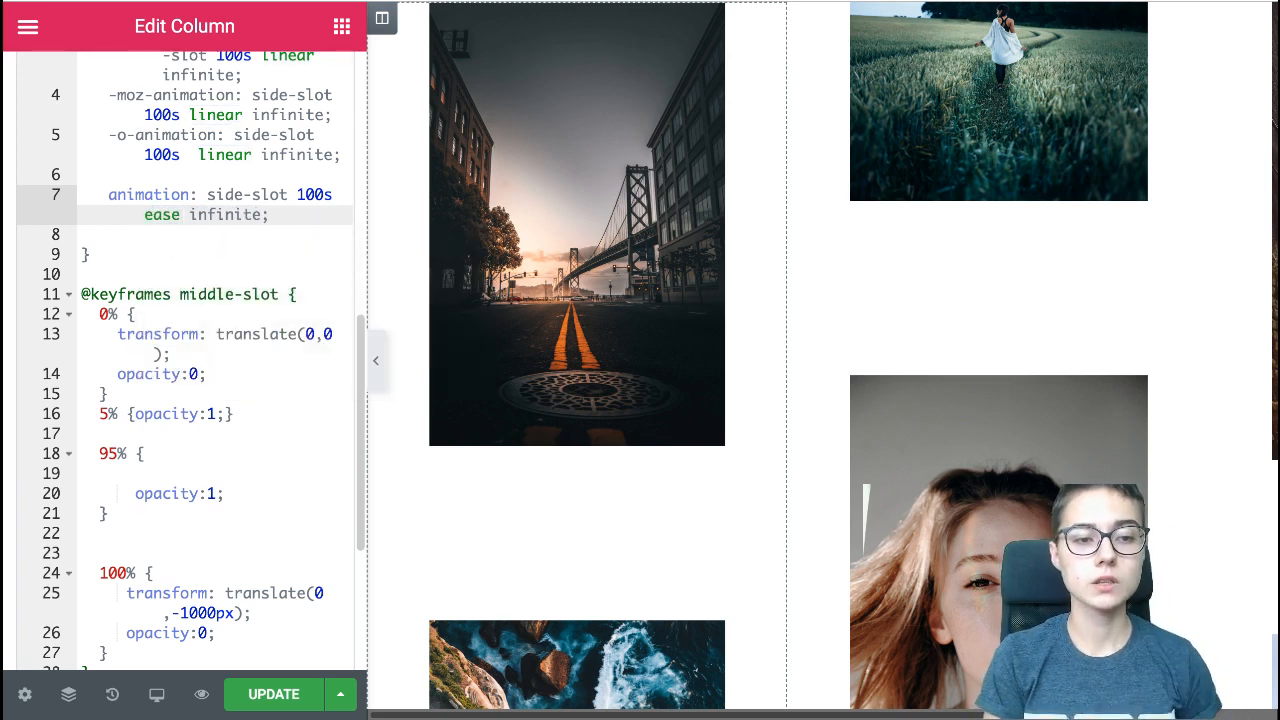
{"action": "double_click", "coordinate": [172, 215]}
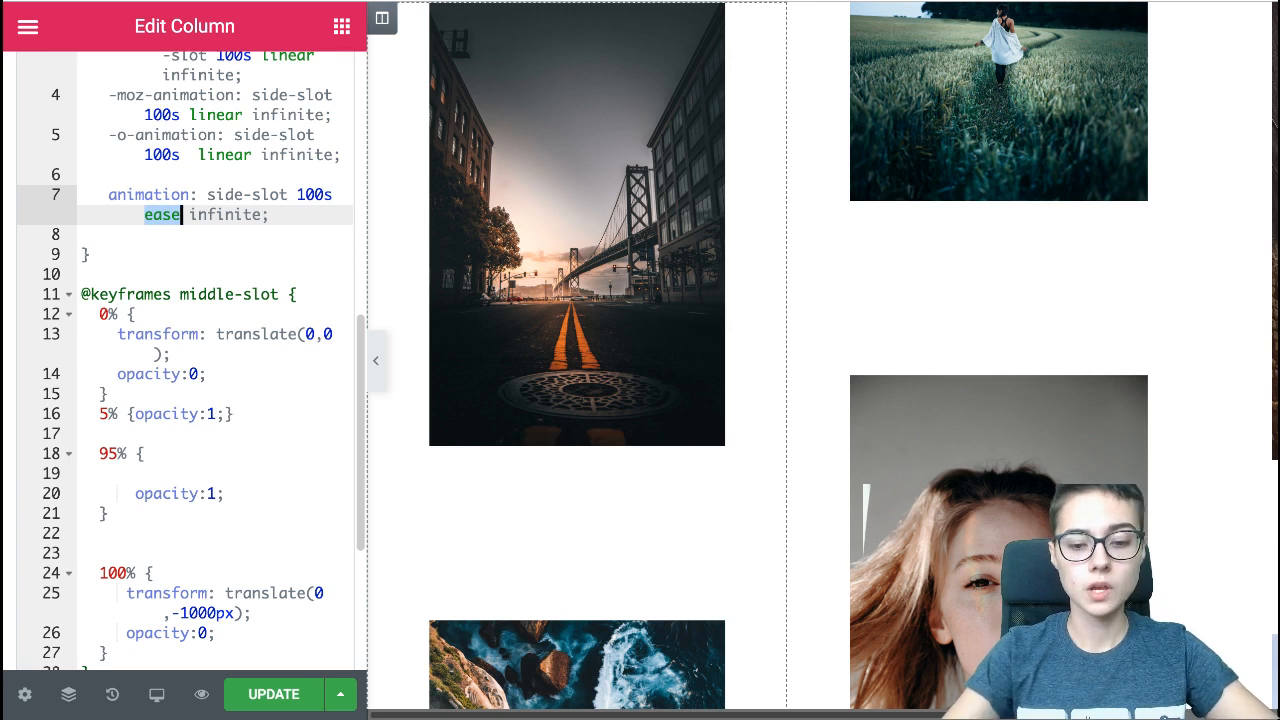
{"action": "type", "text": "linear"}
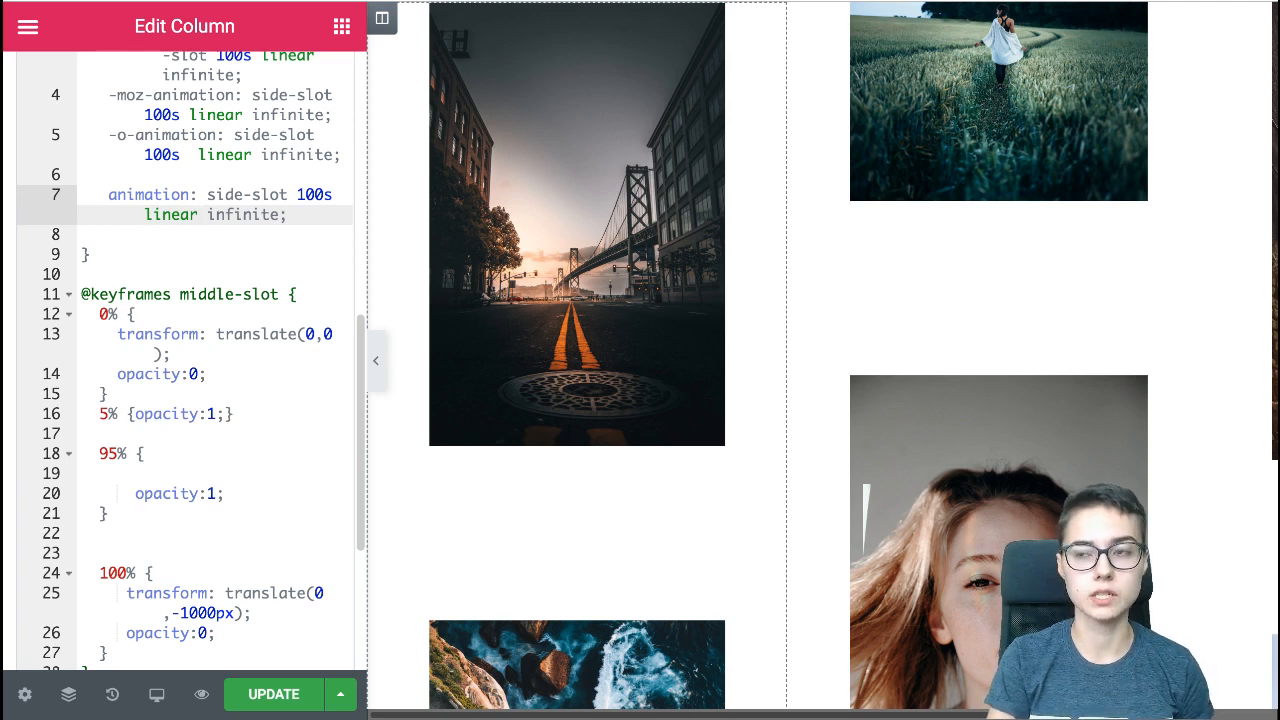
- Examine the animation's infinite keyword and the keyframes rule, including its name, the 0% stop and its translate values
{"action": "double_click", "coordinate": [235, 215]}
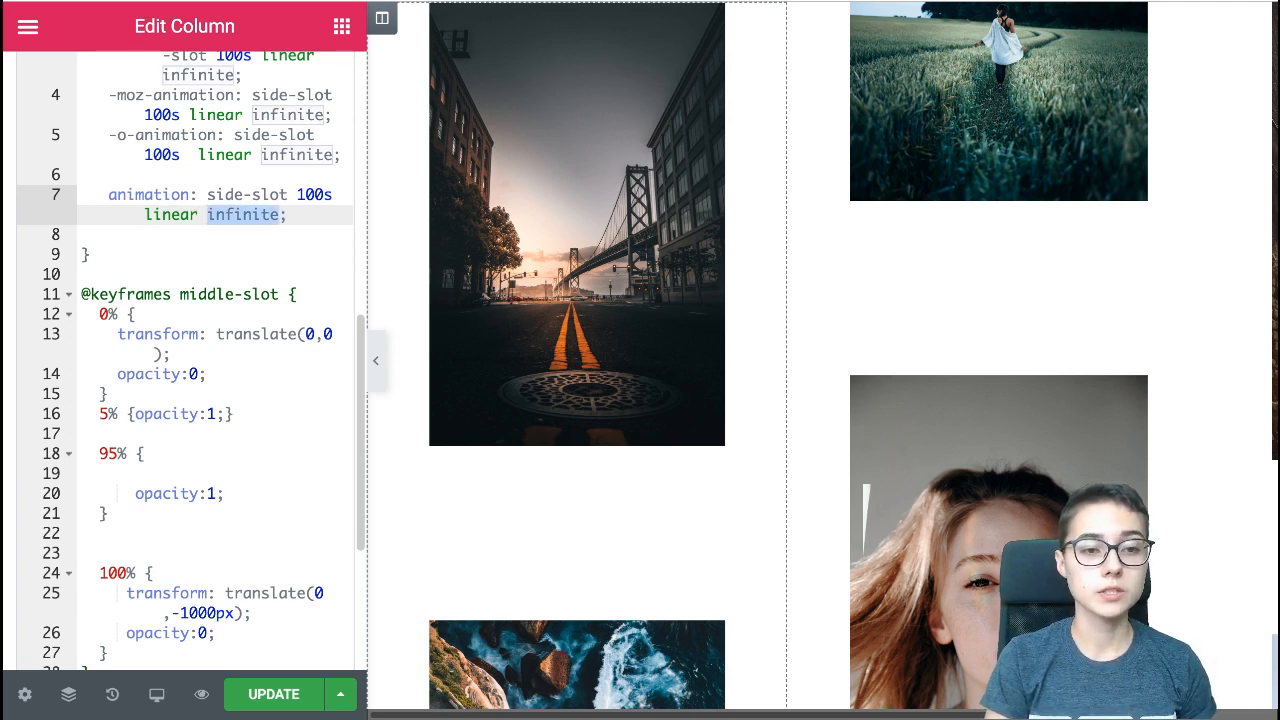
{"action": "left_click", "coordinate": [112, 235]}
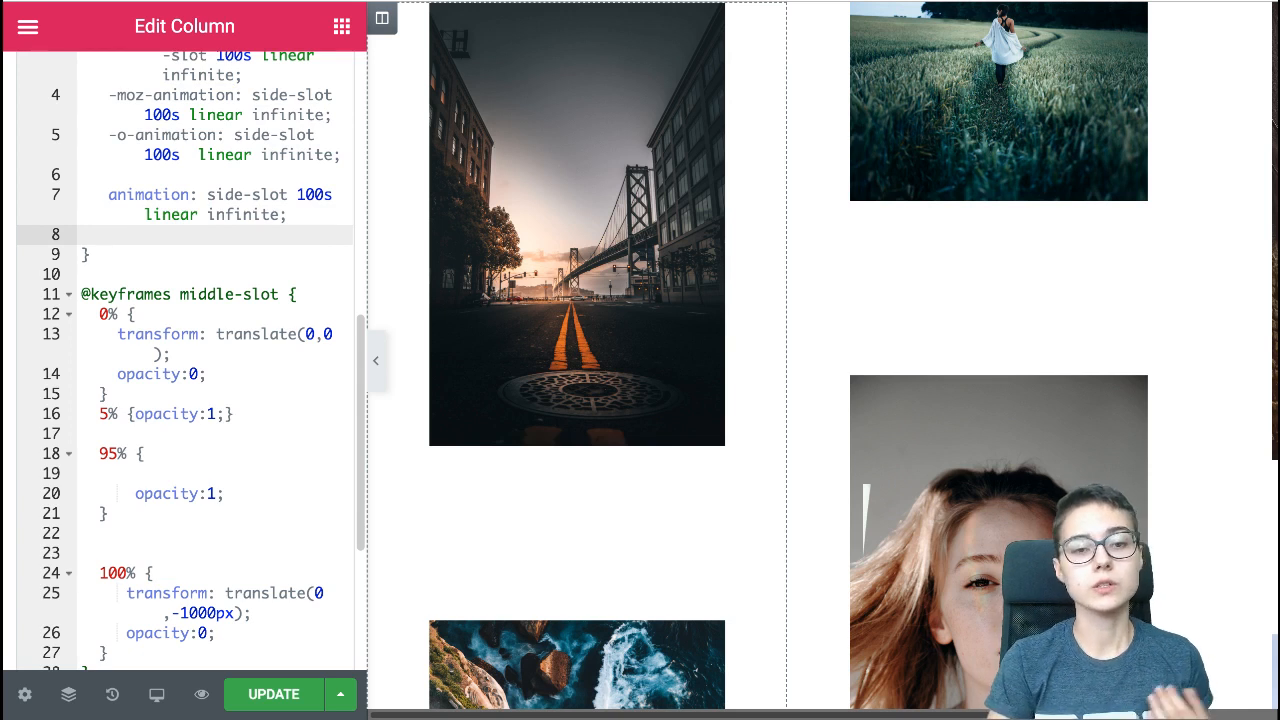
{"action": "double_click", "coordinate": [243, 215]}
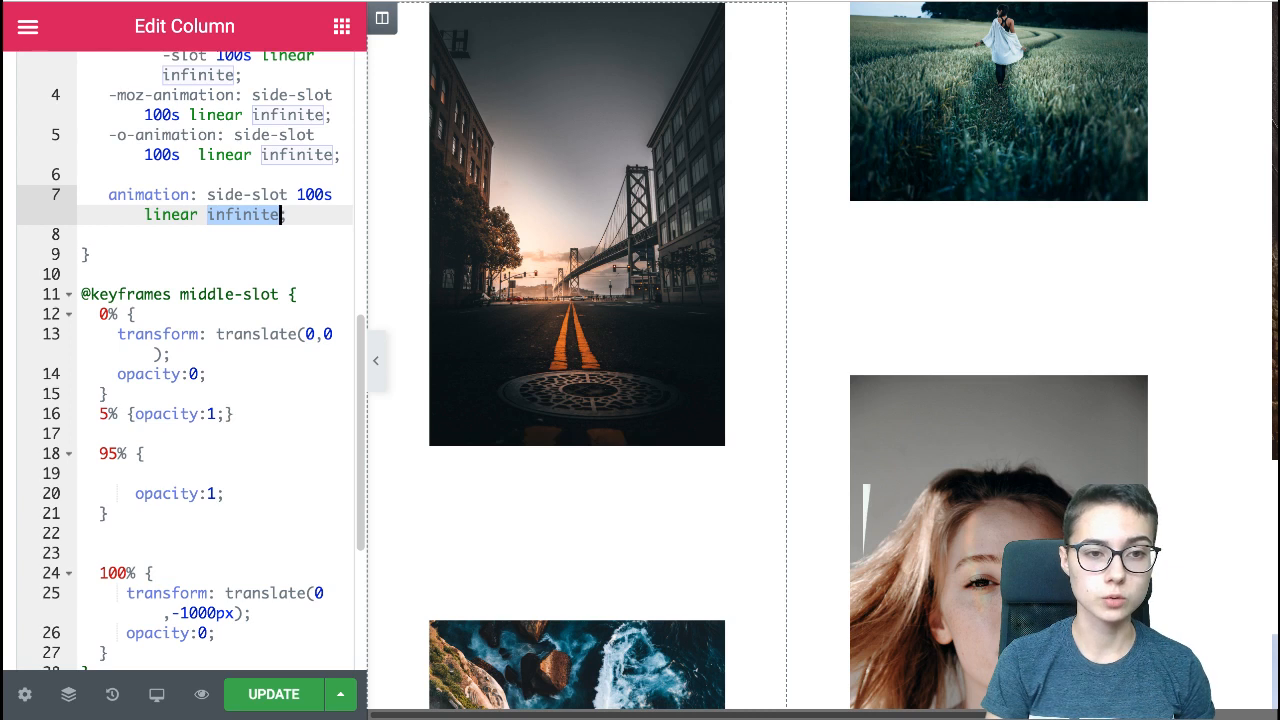
{"action": "scroll", "coordinate": [190, 360], "scroll_direction": "up", "scroll_amount": 1}
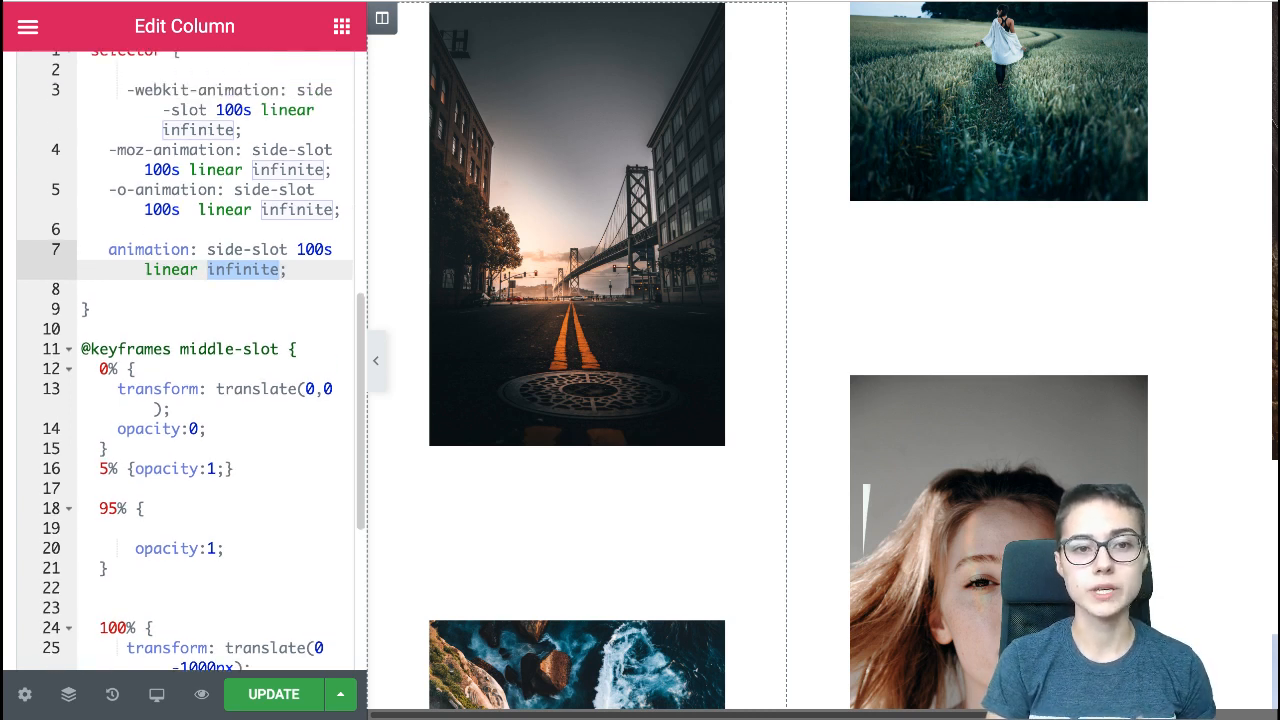
{"action": "scroll", "coordinate": [190, 360], "scroll_direction": "down", "scroll_amount": 4}
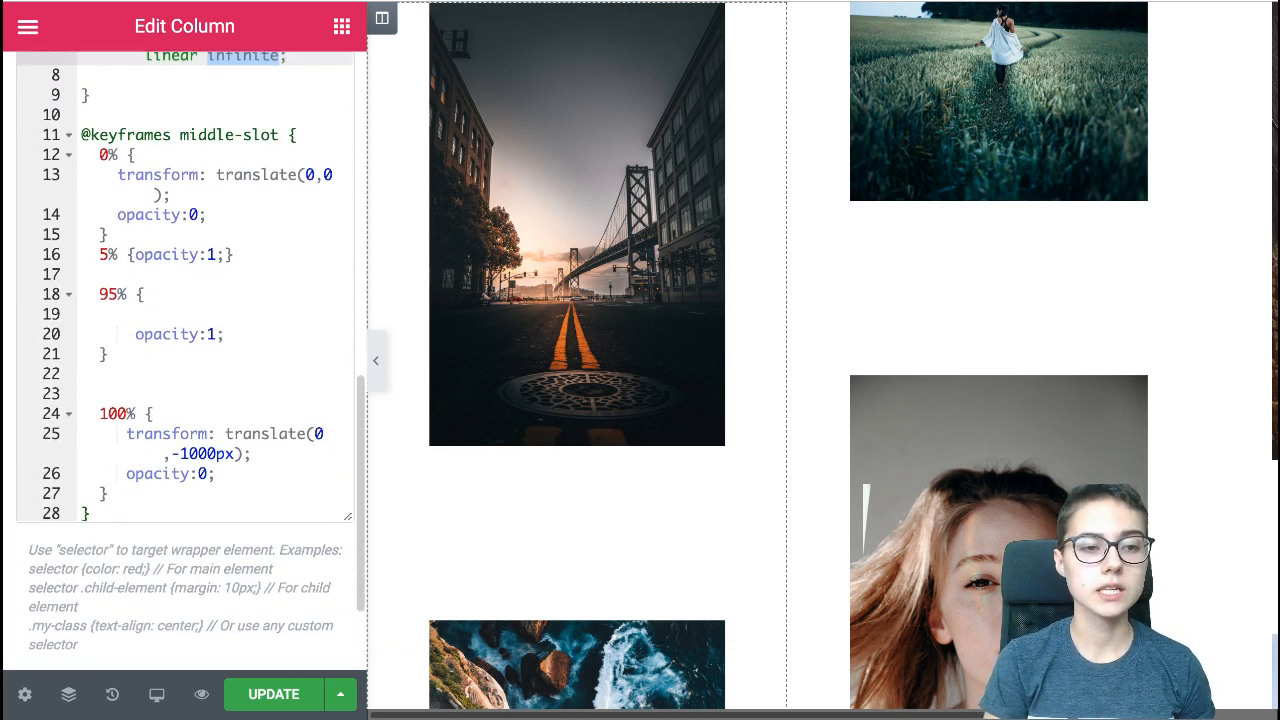
{"action": "left_click_drag", "start_coordinate": [180, 134], "coordinate": [280, 134]}
{"action": "left_click", "coordinate": [217, 134]}
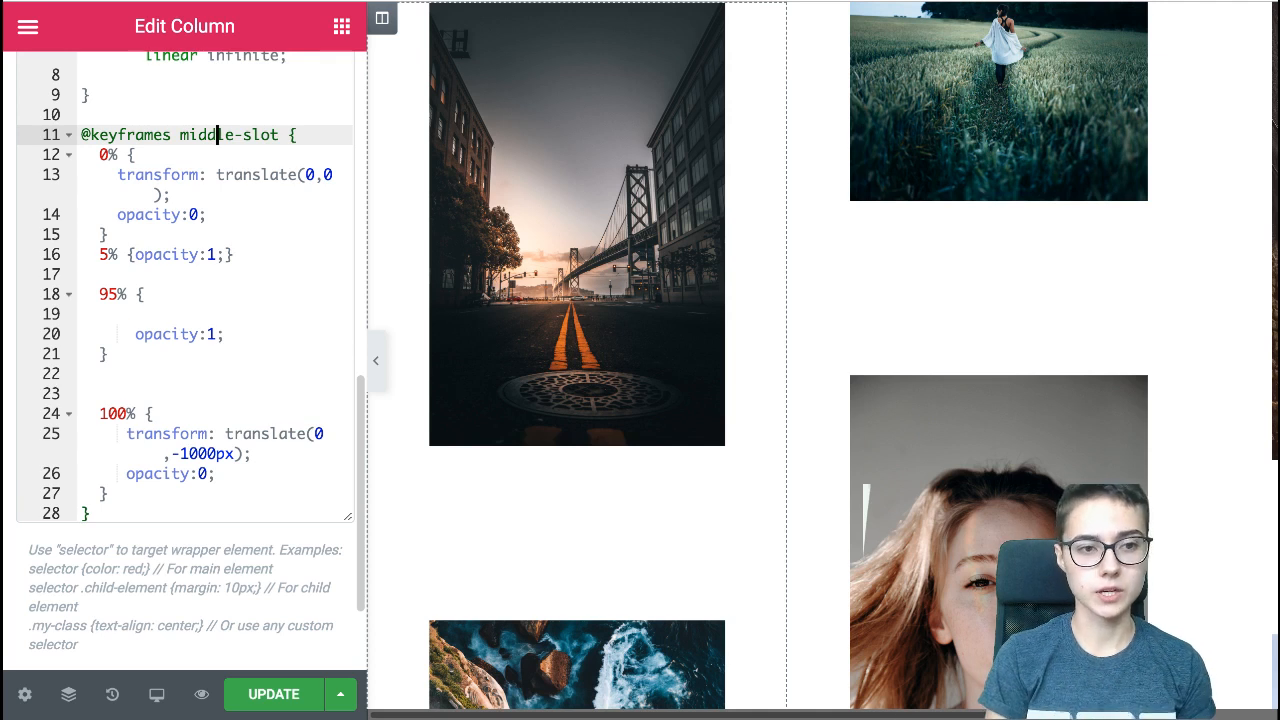
{"action": "left_click", "coordinate": [101, 155]}
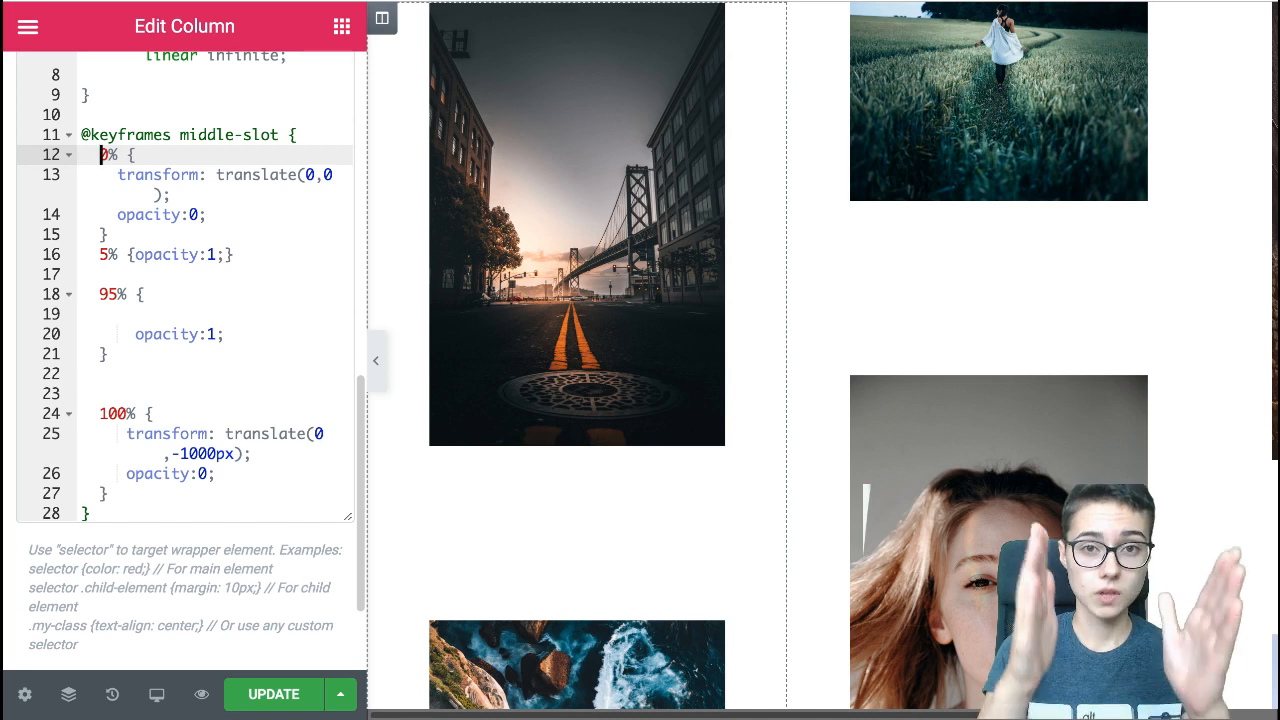
{"action": "double_click", "coordinate": [310, 174]}
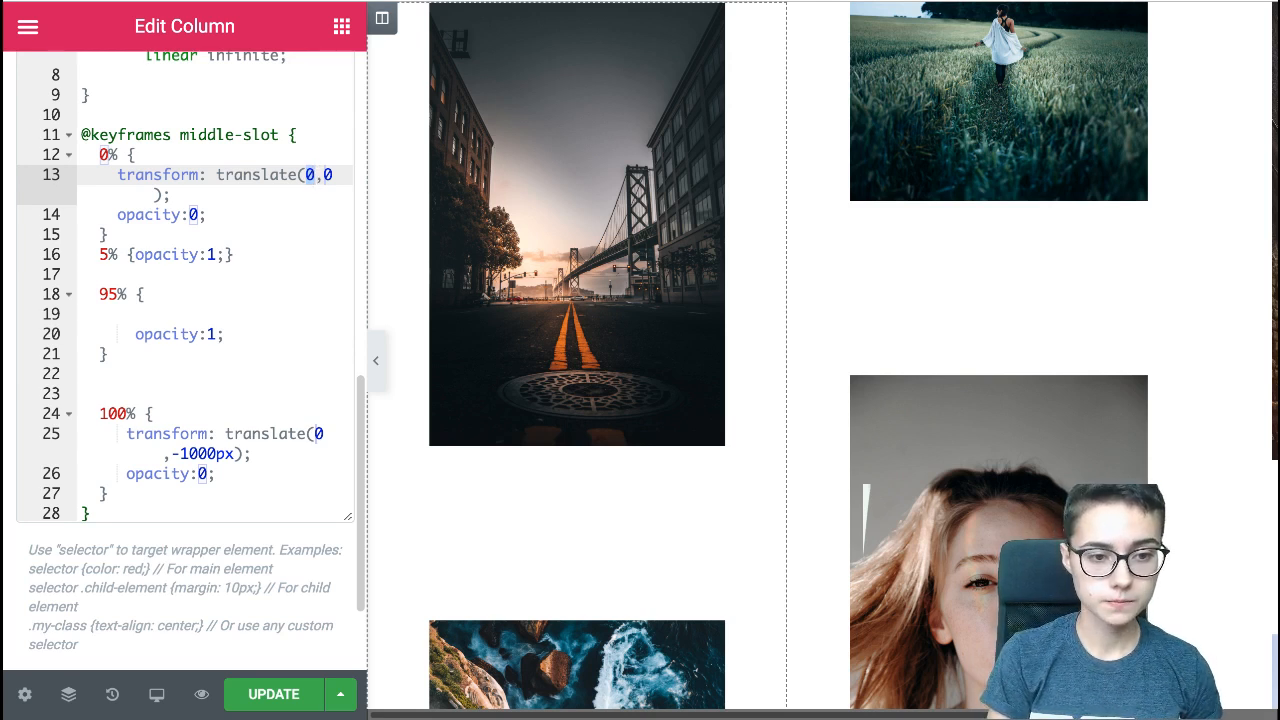
- Set the vertical translate value in the 100% keyframe to 1000px
{"action": "left_click", "coordinate": [181, 454]}
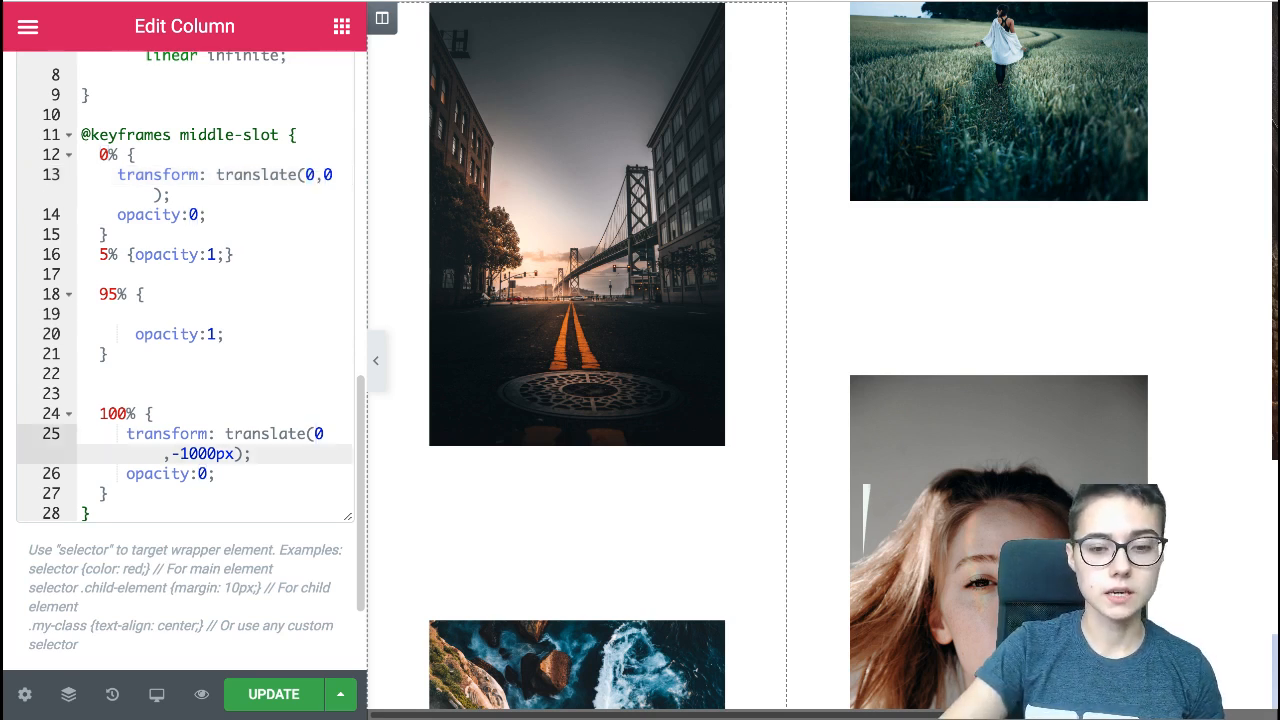
{"action": "key", "text": "BackSpace"}
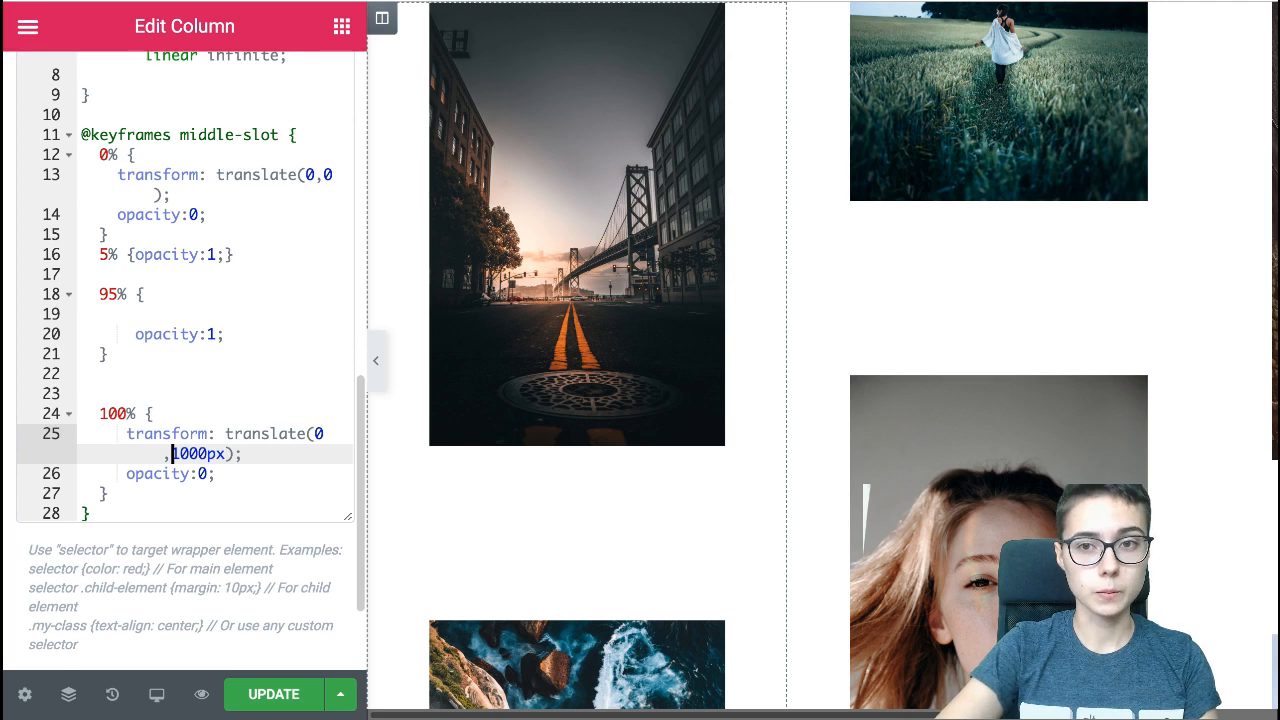
{"action": "key", "text": "ctrl+minus"}
{"action": "key", "text": "ctrl+minus"}
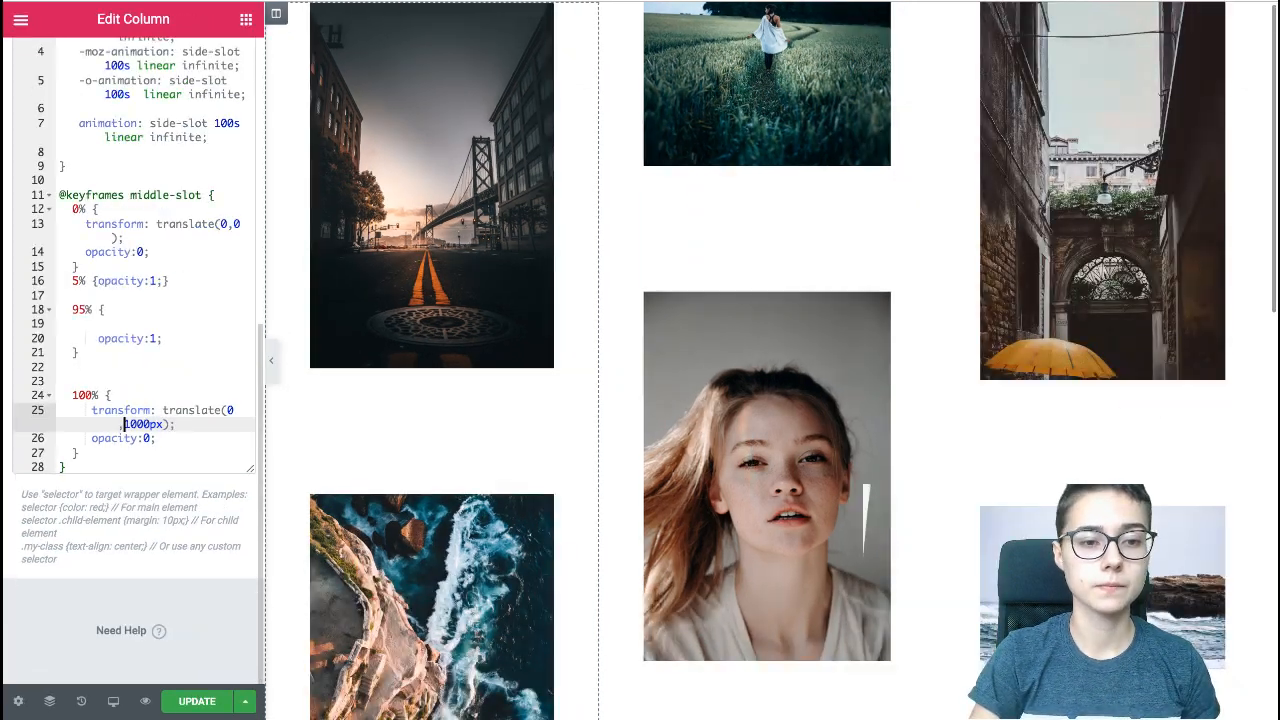
{"action": "scroll", "coordinate": [160, 350], "scroll_direction": "up", "scroll_amount": 2}
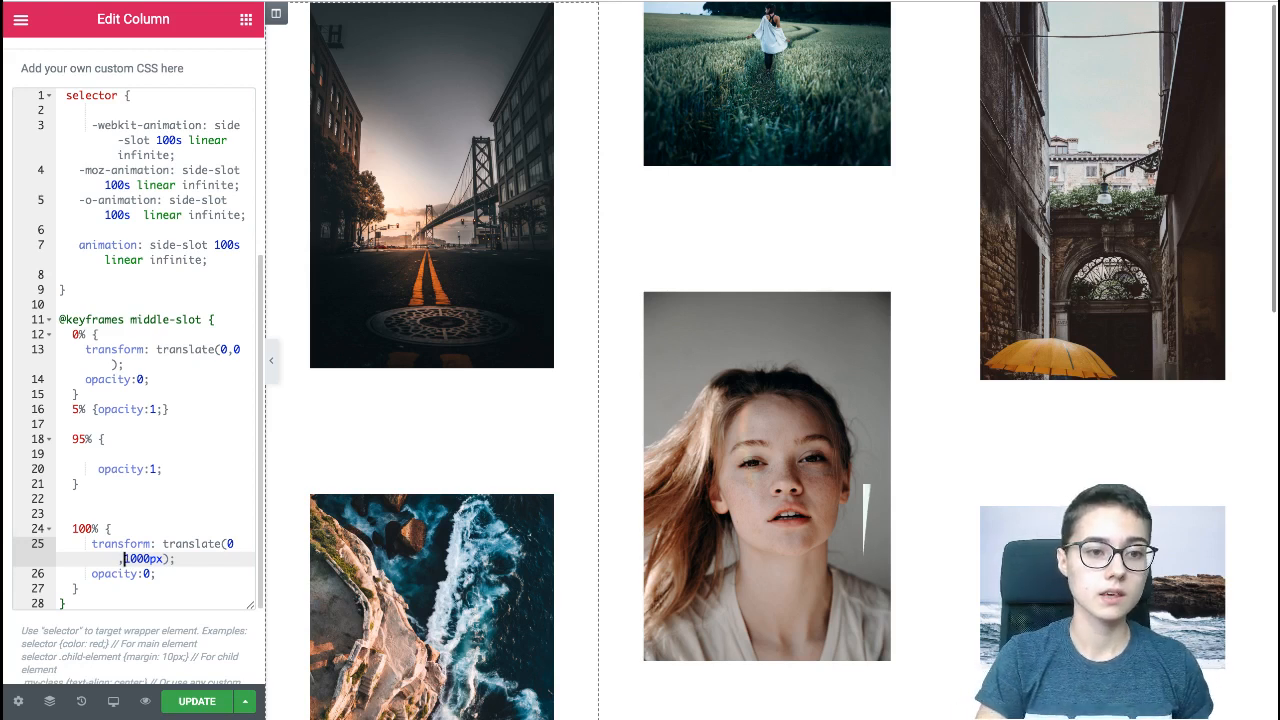
{"action": "left_click", "coordinate": [149, 319]}
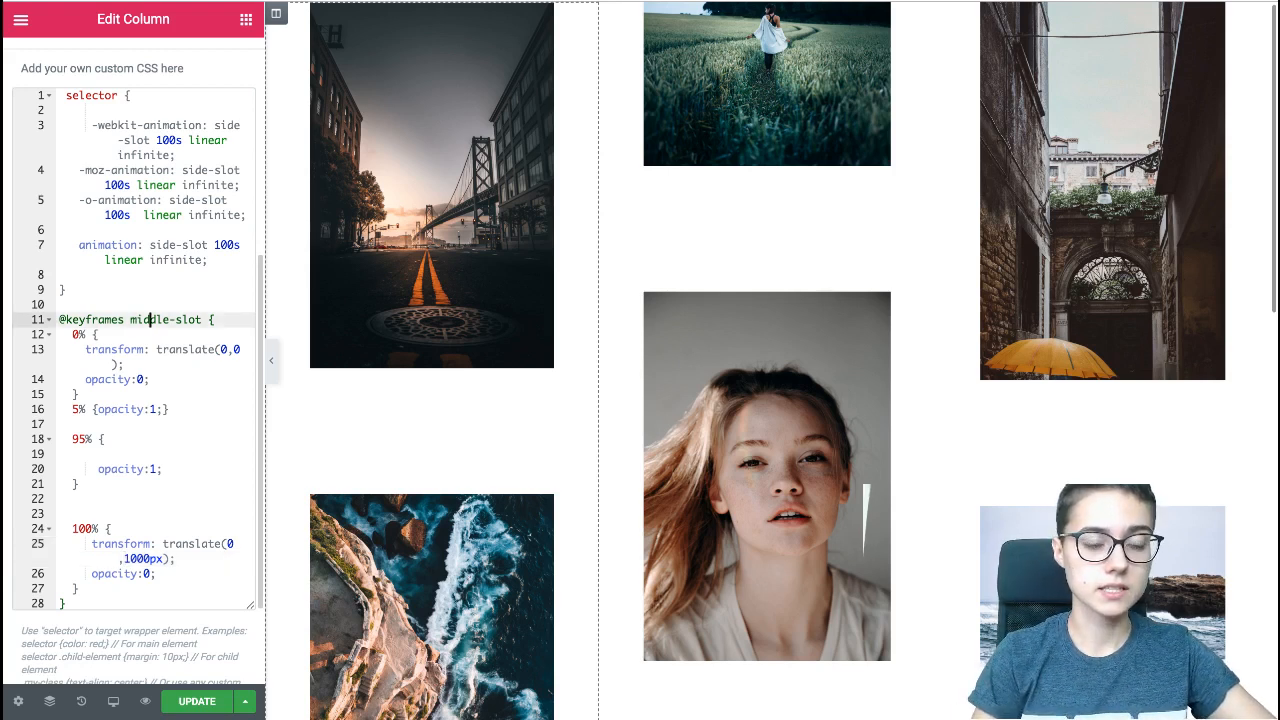
{"action": "left_click_drag", "start_coordinate": [150, 245], "coordinate": [209, 245]}
{"action": "key", "text": "ctrl+c"}
{"action": "left_click", "coordinate": [150, 245]}
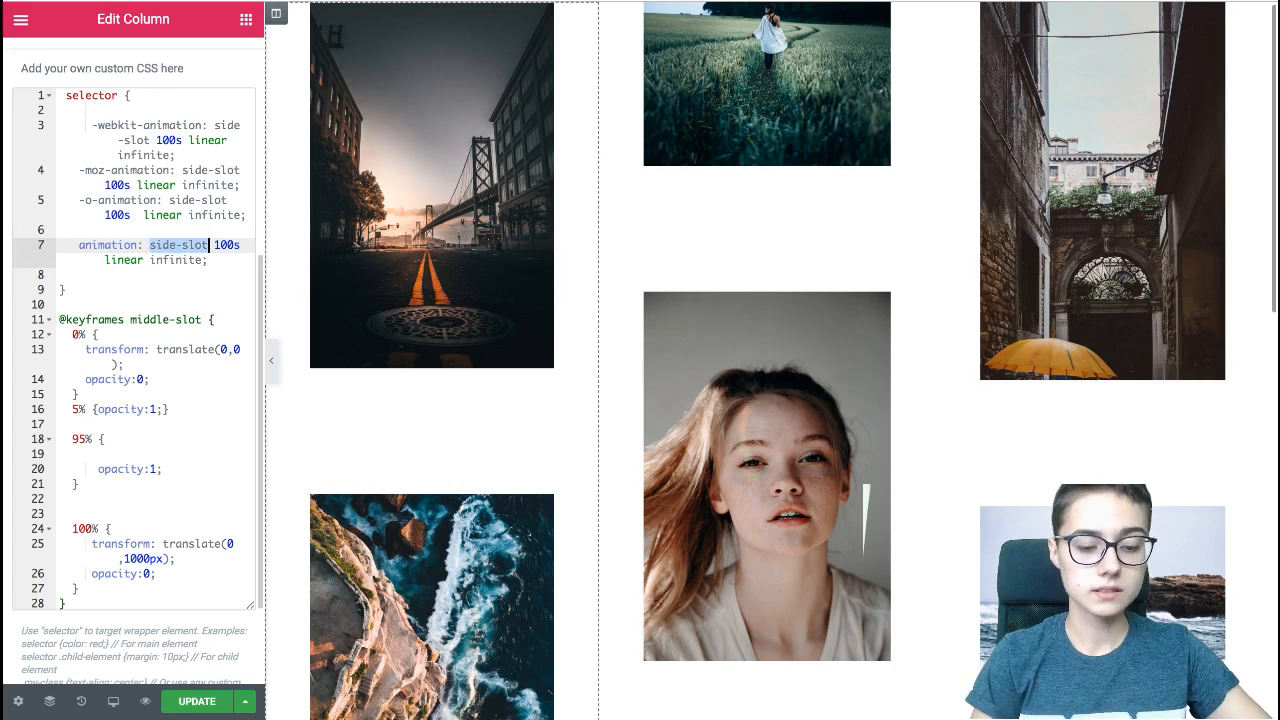
{"action": "left_click_drag", "start_coordinate": [130, 319], "coordinate": [202, 319]}
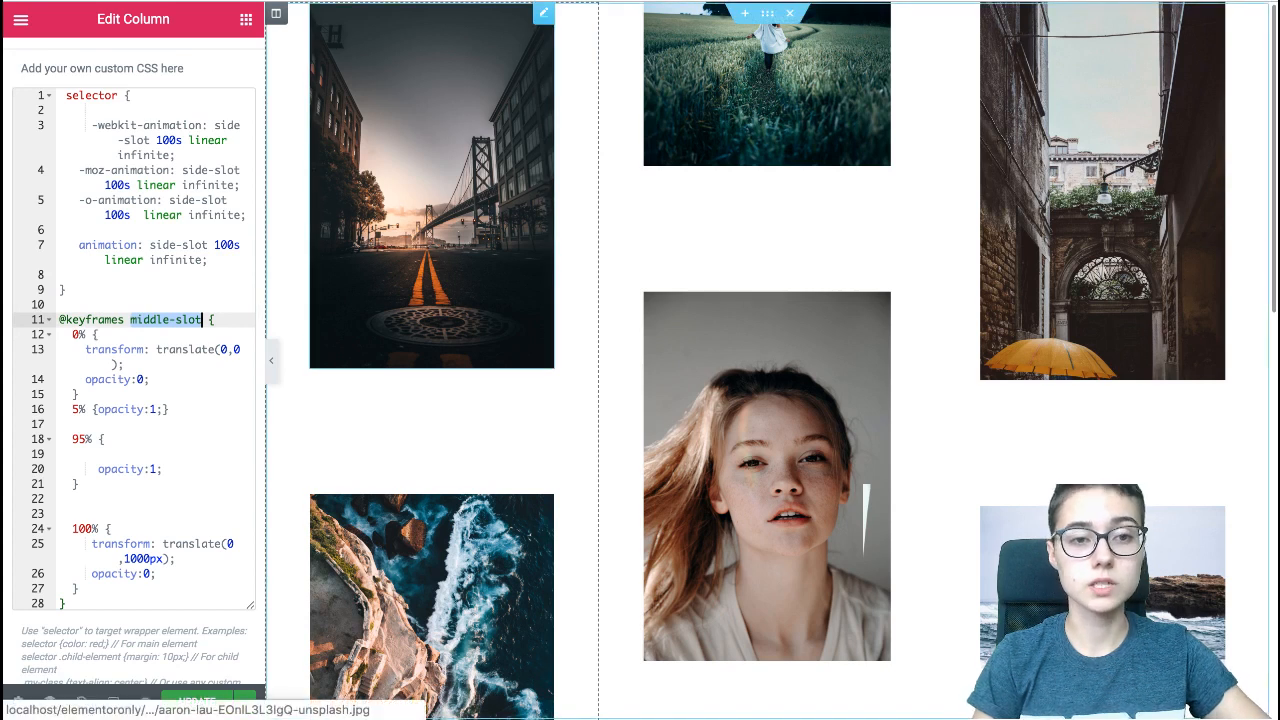
{"action": "key", "text": "ctrl+v"}
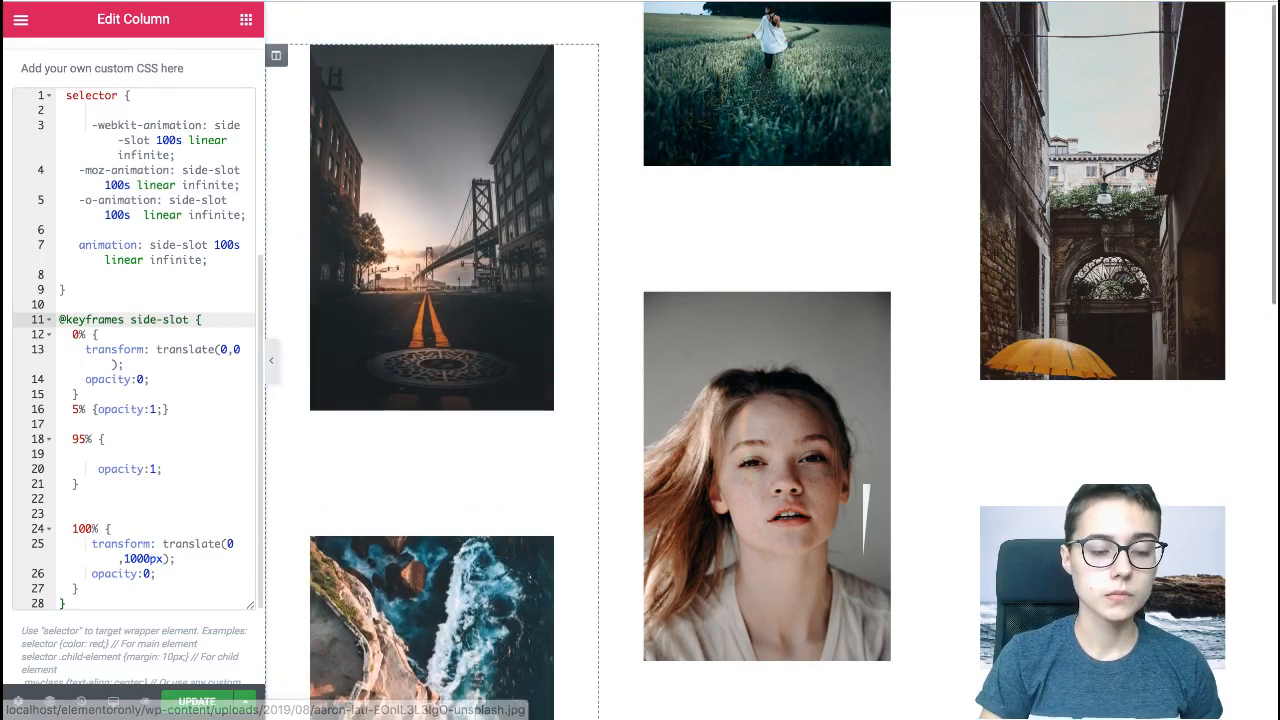
- Compare -1000px and 1000px as the 100% keyframe's vertical translate value, leaving it set to -1000px
{"action": "left_click", "coordinate": [124, 559]}
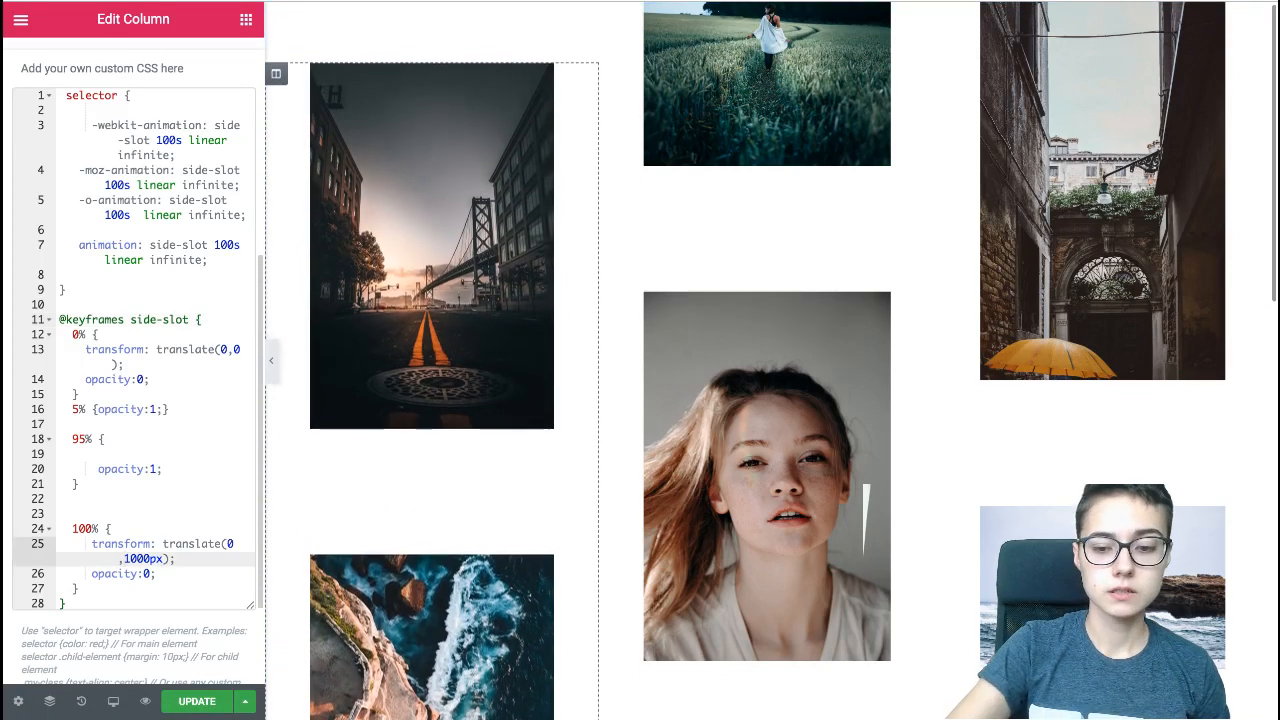
{"action": "type", "text": "-"}
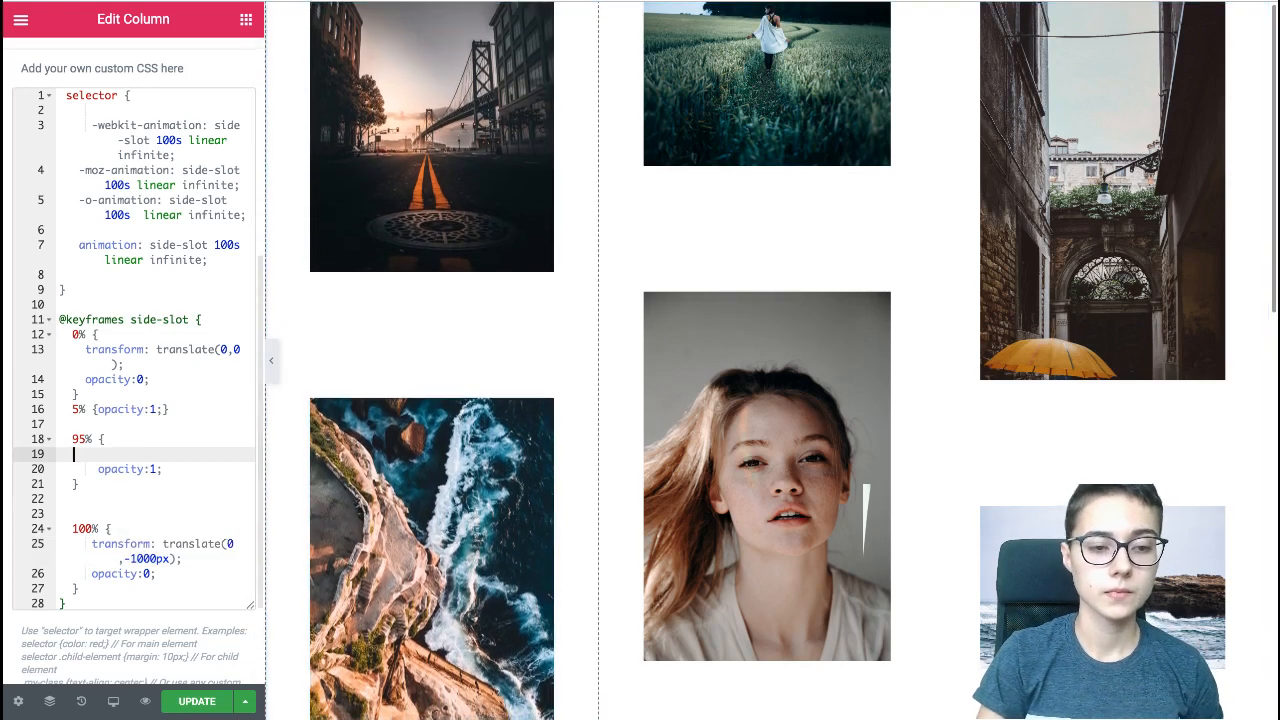
{"action": "key", "text": "BackSpace"}
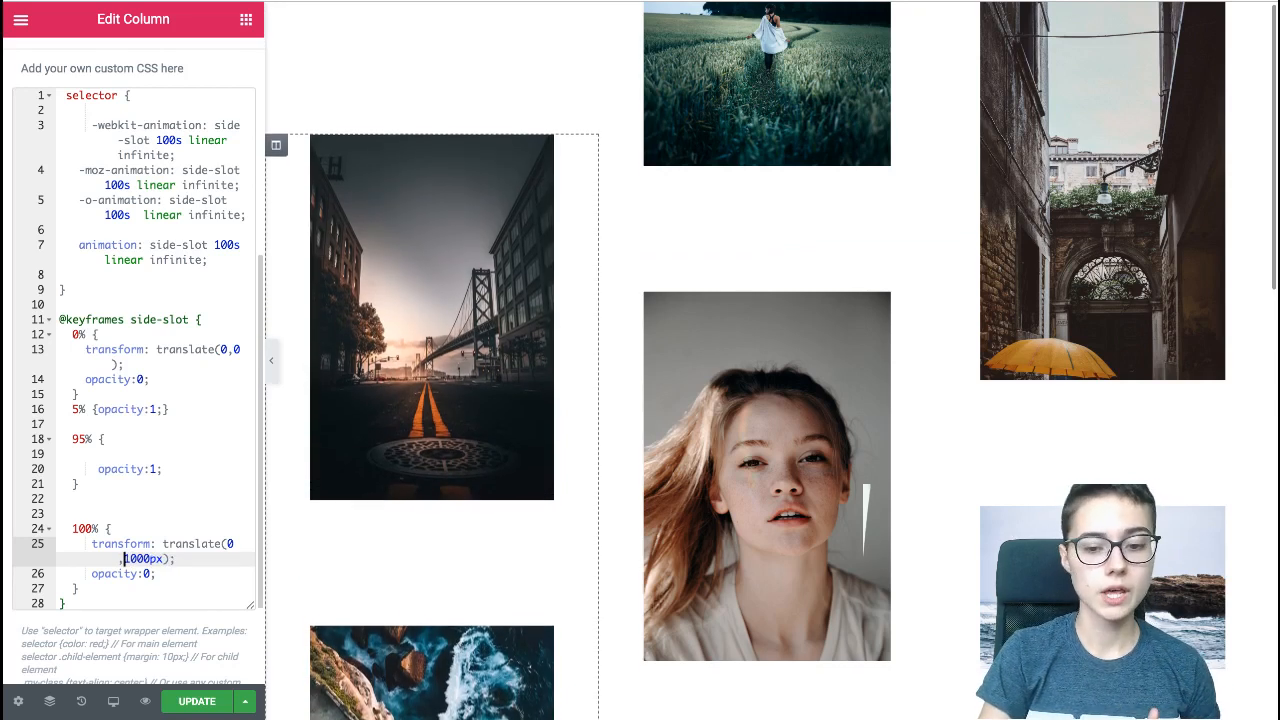
{"action": "type", "text": "-"}
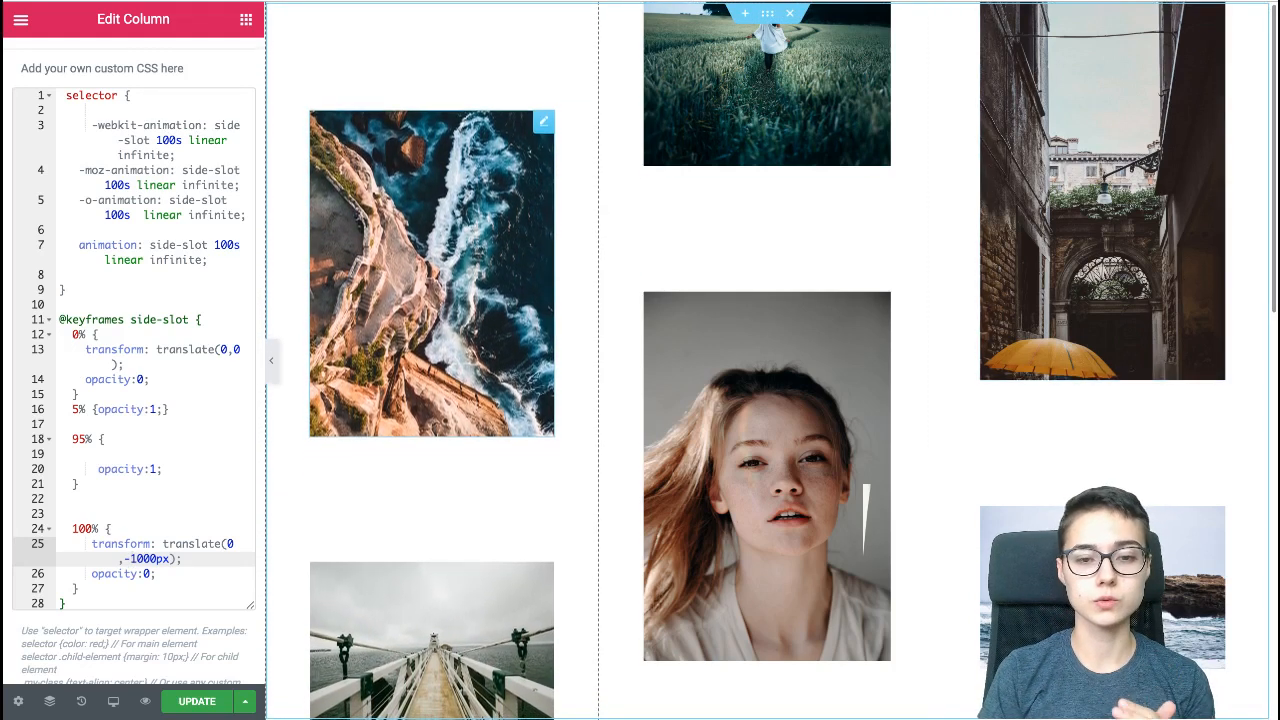
- Set the vertical translate value in the 100% keyframe to 1000px
{"action": "left_click", "coordinate": [130, 559]}
{"action": "key", "text": "BackSpace"}
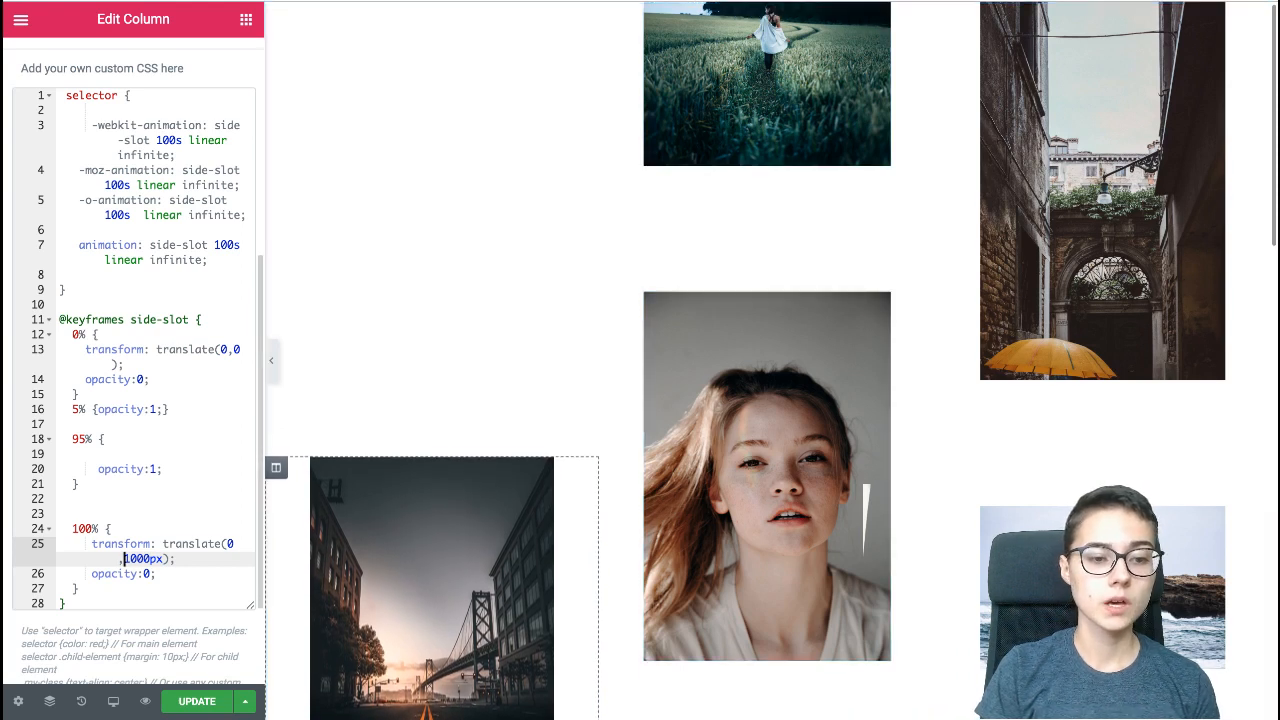
{"action": "left_click", "coordinate": [132, 96]}
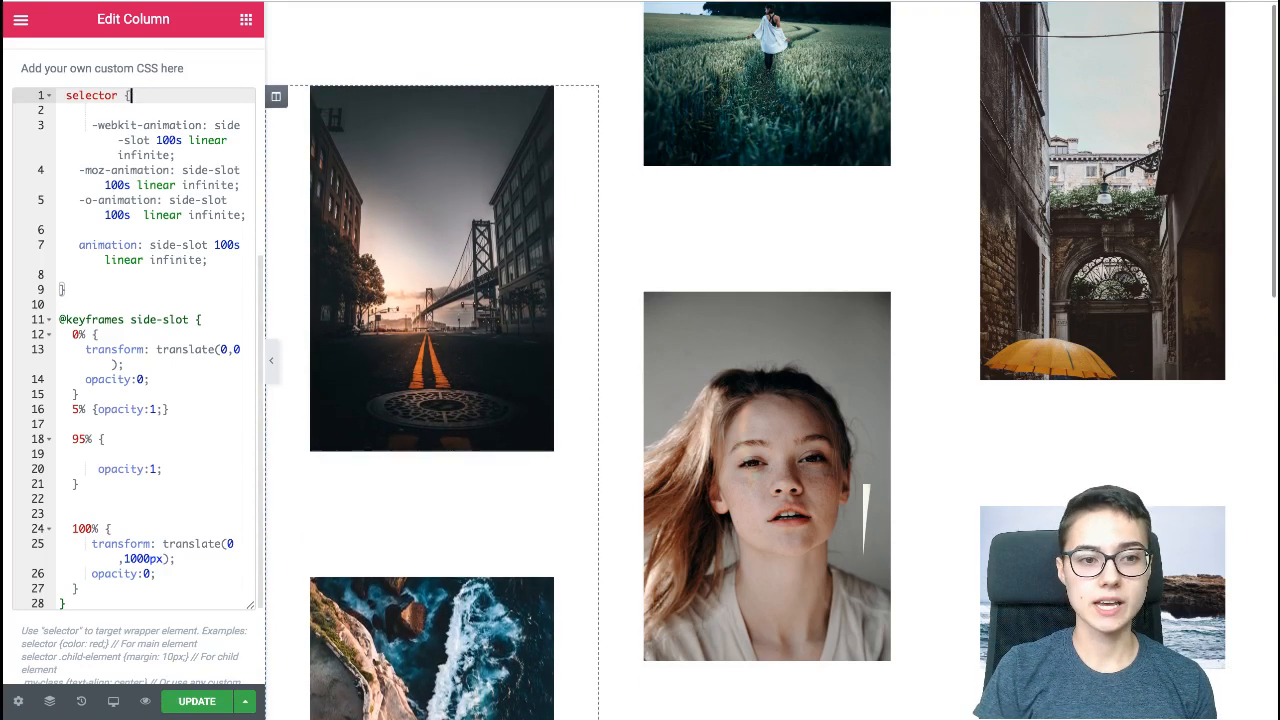
- Set the first column's top margin to -1500 px
{"action": "scroll", "coordinate": [133, 360], "scroll_direction": "up", "scroll_amount": 5}
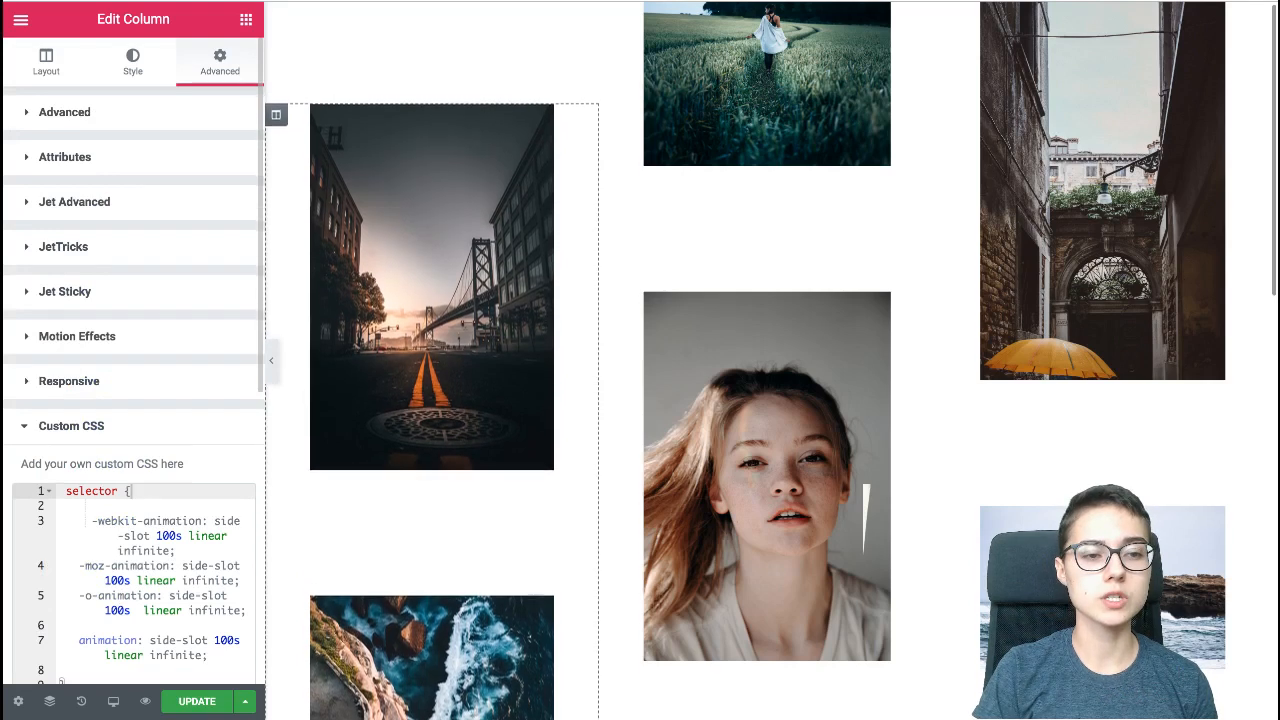
{"action": "left_click", "coordinate": [64, 112]}
{"action": "left_click", "coordinate": [43, 182]}
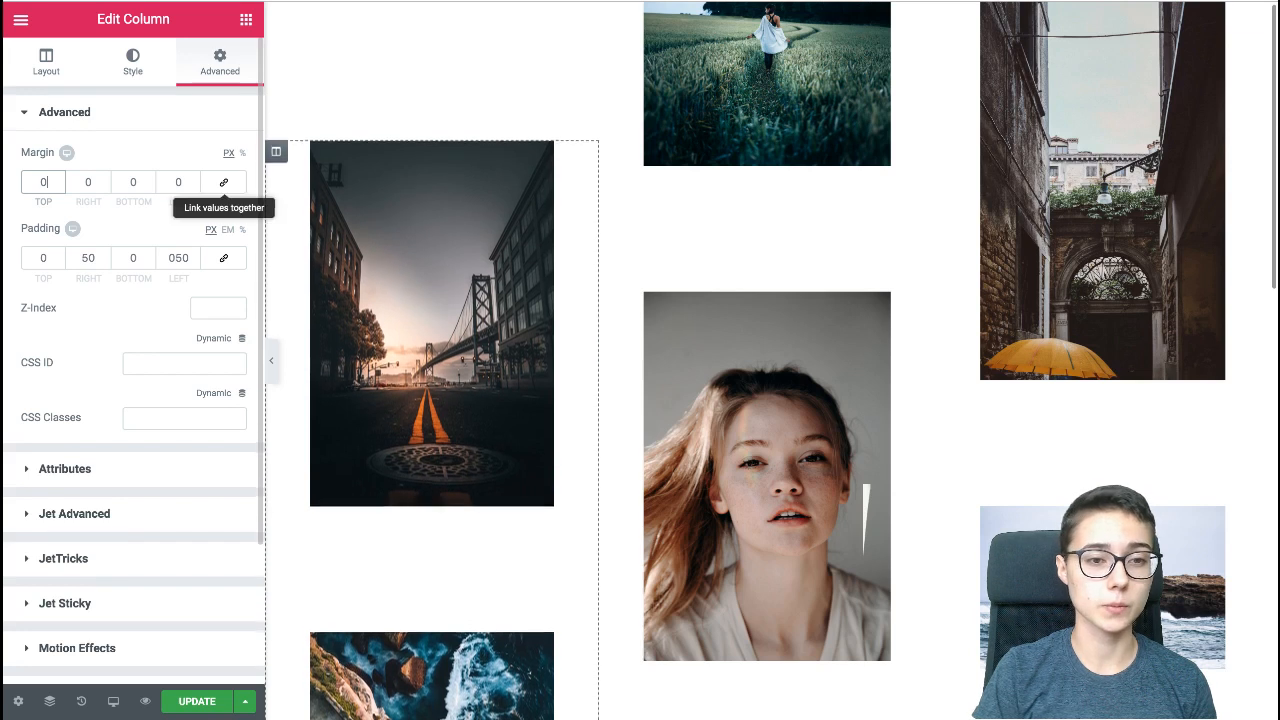
{"action": "double_click", "coordinate": [43, 182]}
{"action": "type", "text": "0"}
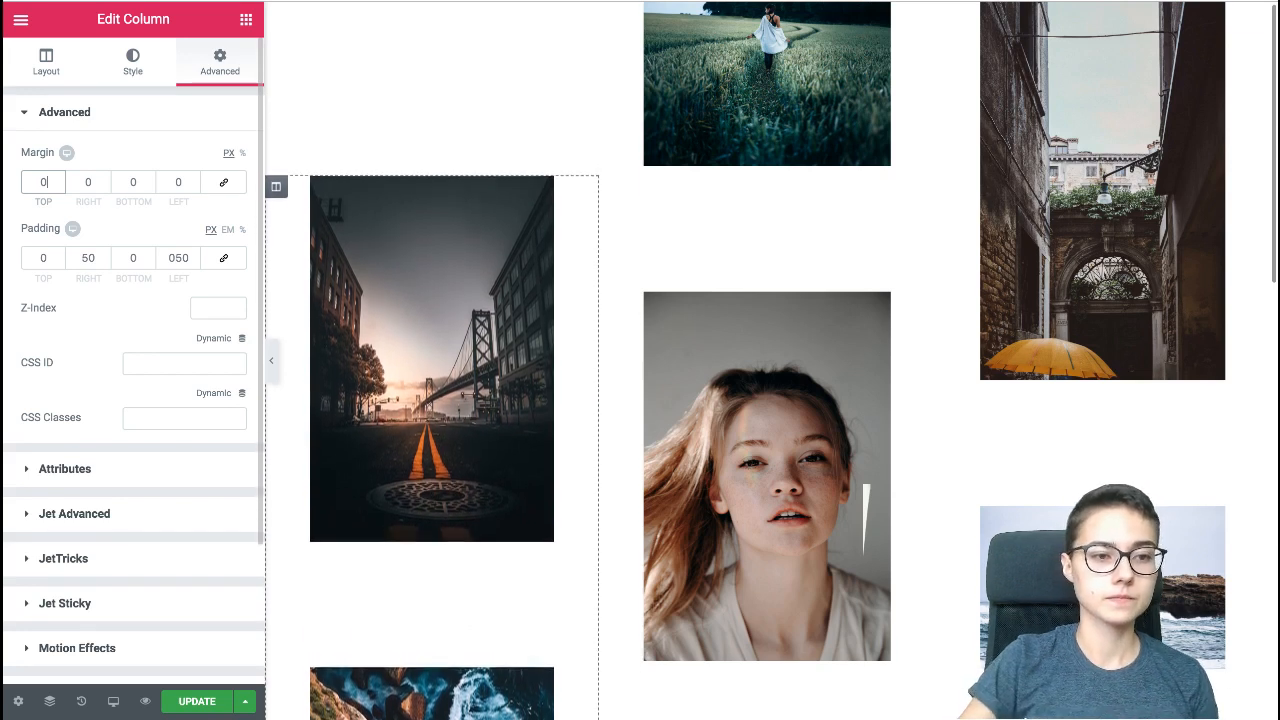
{"action": "key", "text": "Down"}
{"action": "key", "text": "Down"}
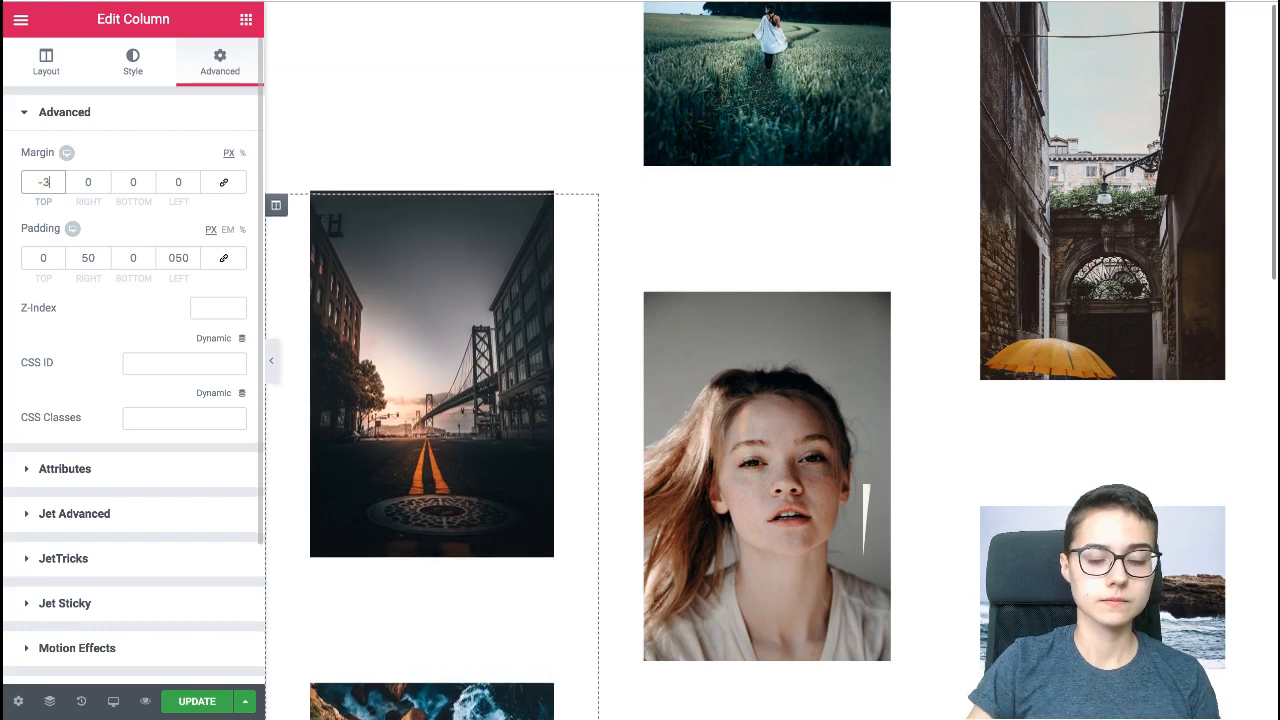
{"action": "key", "text": "Up"}
{"action": "key", "text": "Up"}
{"action": "key", "text": "Up"}
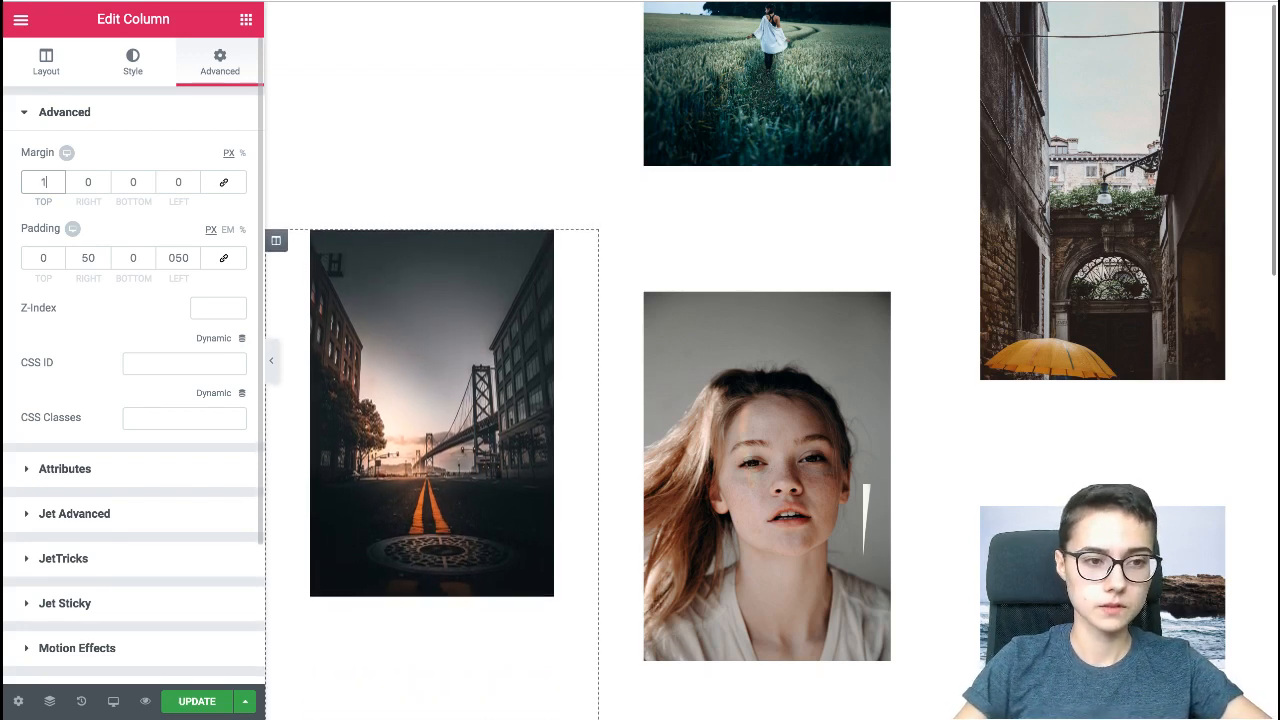
{"action": "key", "text": "Down"}
{"action": "key", "text": "Down"}
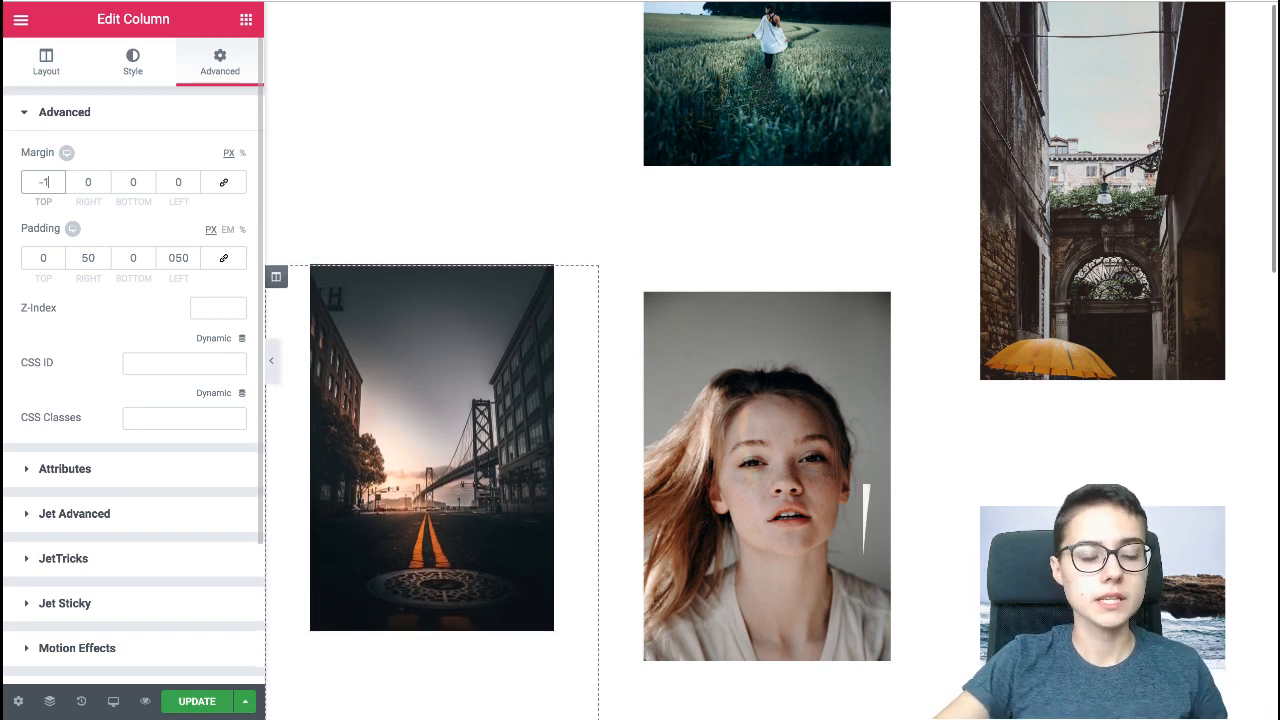
{"action": "type", "text": "500"}
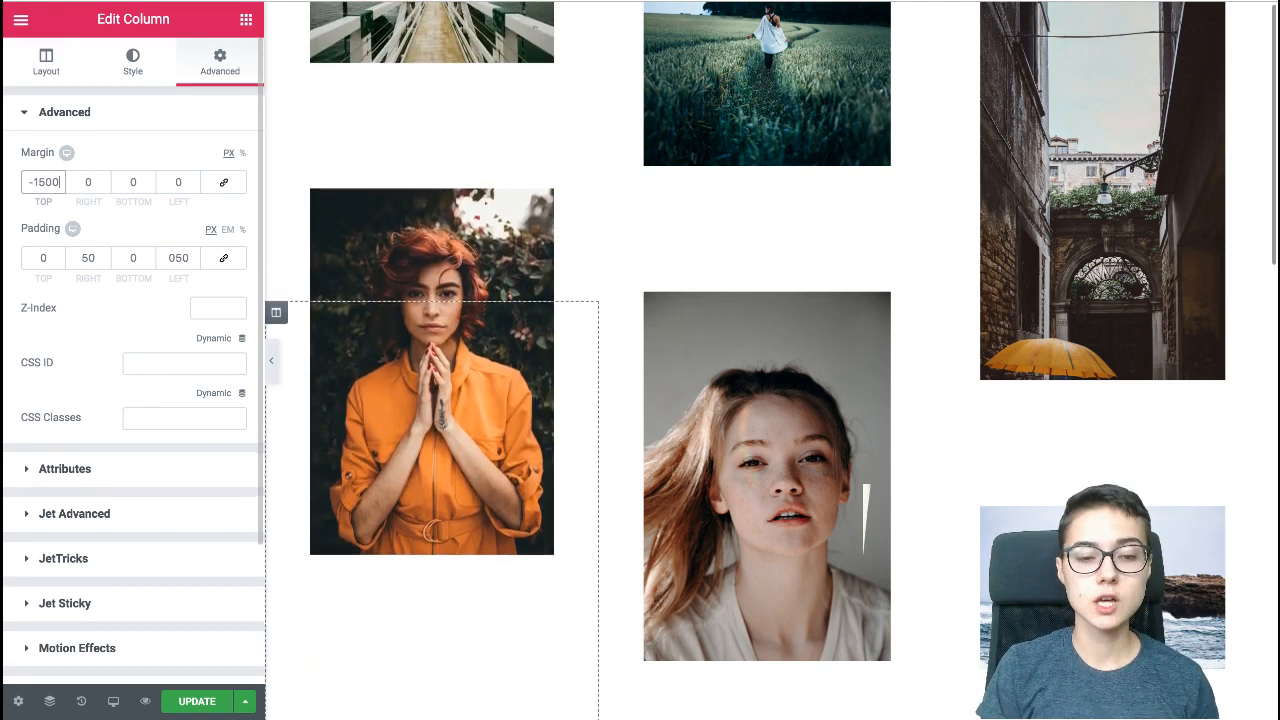
{"action": "scroll", "coordinate": [770, 360], "scroll_direction": "down", "scroll_amount": 2}
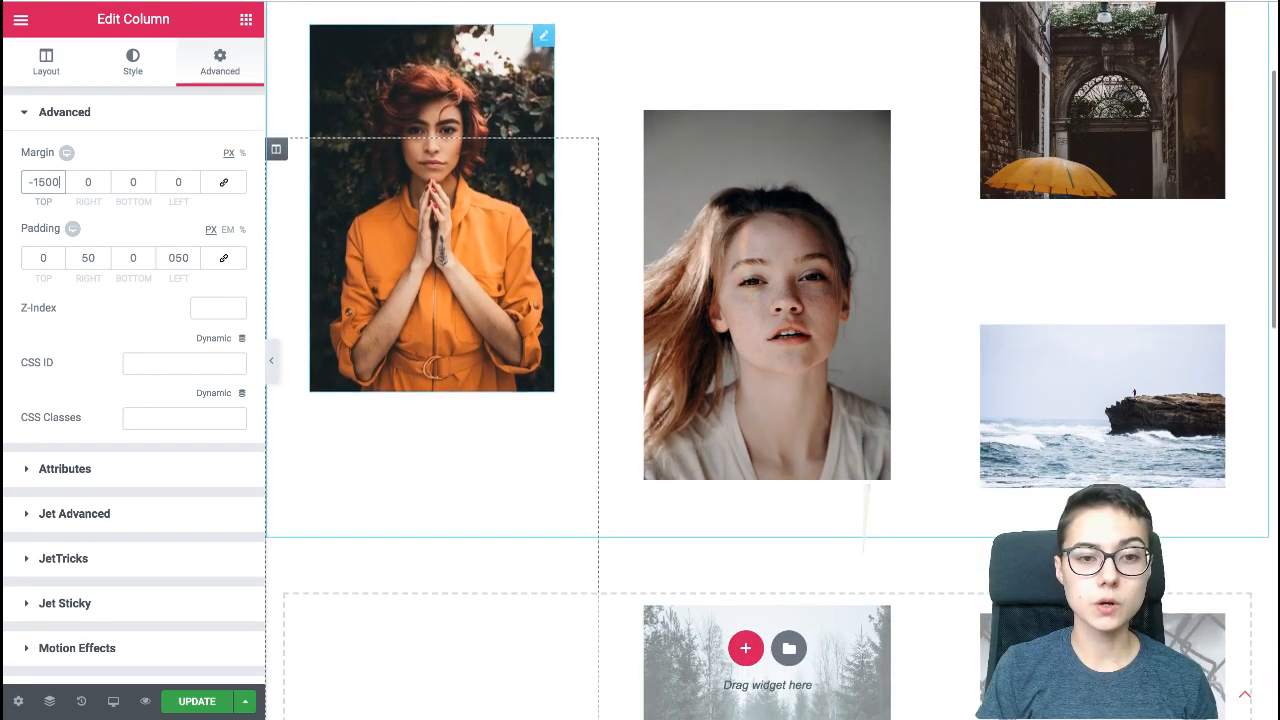
{"action": "scroll", "coordinate": [770, 360], "scroll_direction": "up", "scroll_amount": 2}
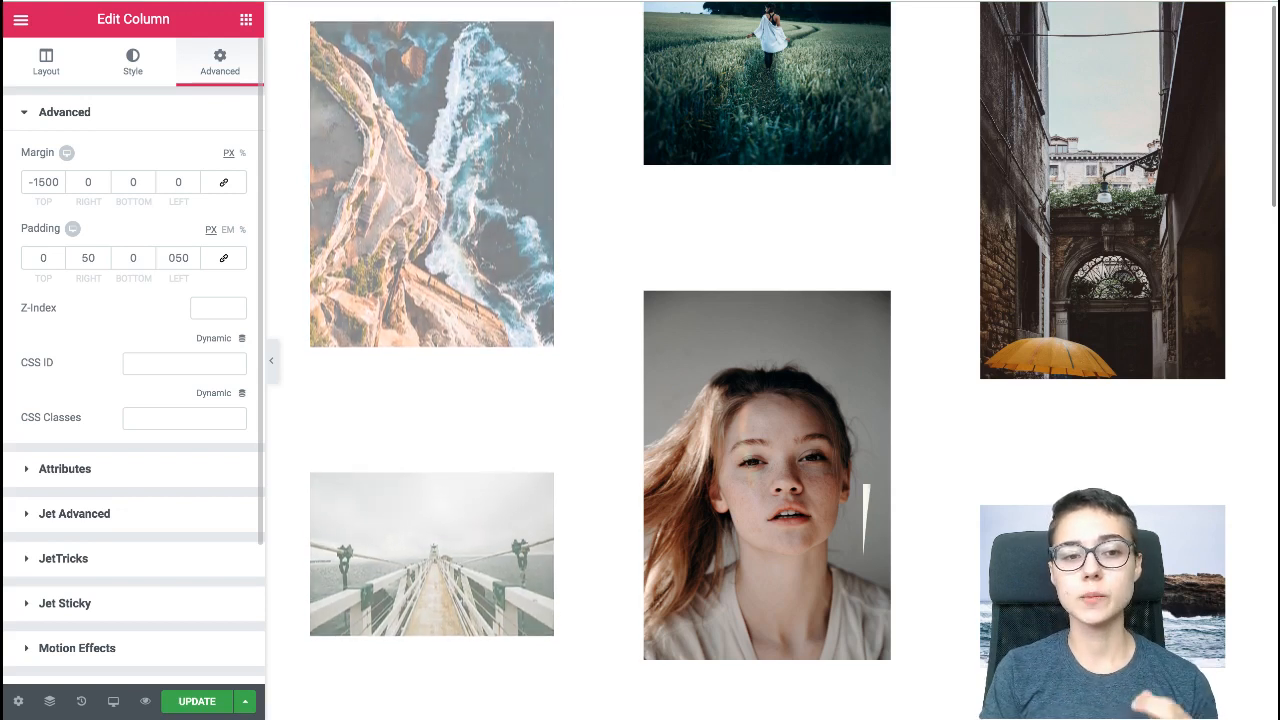
- Comment out the selector line in the first column's custom CSS with // and copy the entire code
{"action": "scroll", "coordinate": [133, 400], "scroll_direction": "down", "scroll_amount": 1}
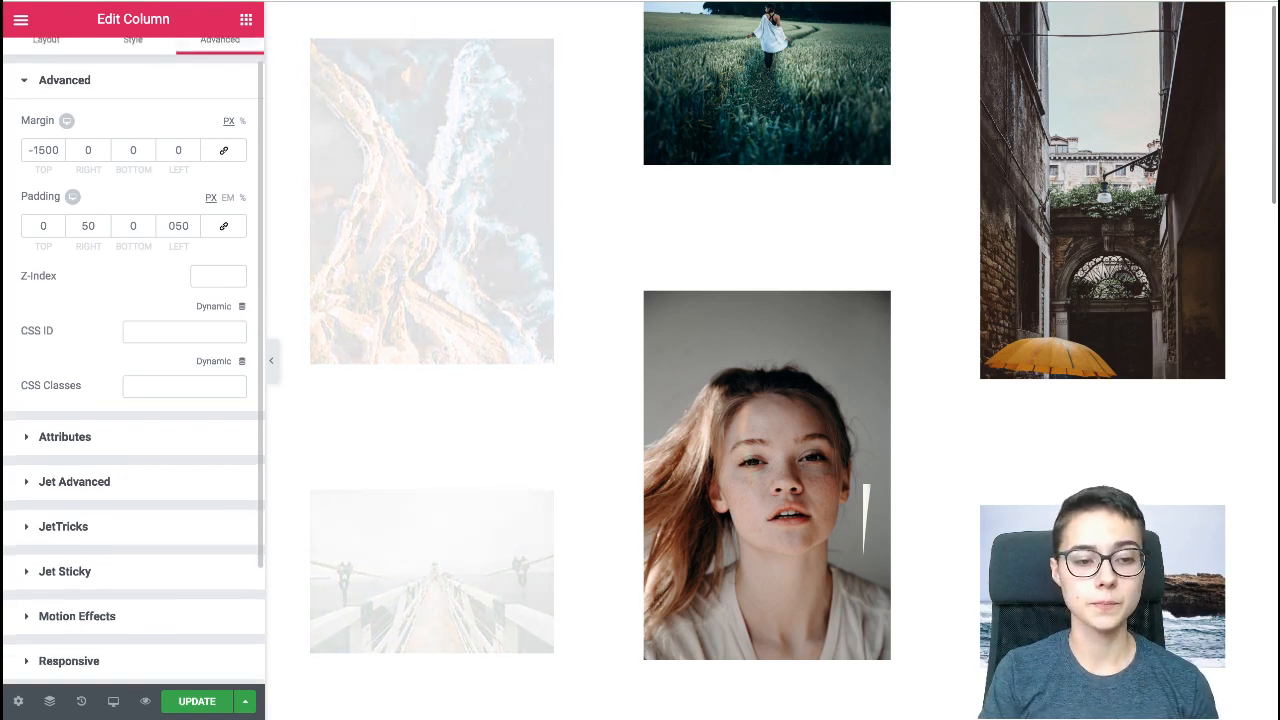
{"action": "scroll", "coordinate": [133, 400], "scroll_direction": "down", "scroll_amount": 3}
{"action": "left_click", "coordinate": [71, 560]}
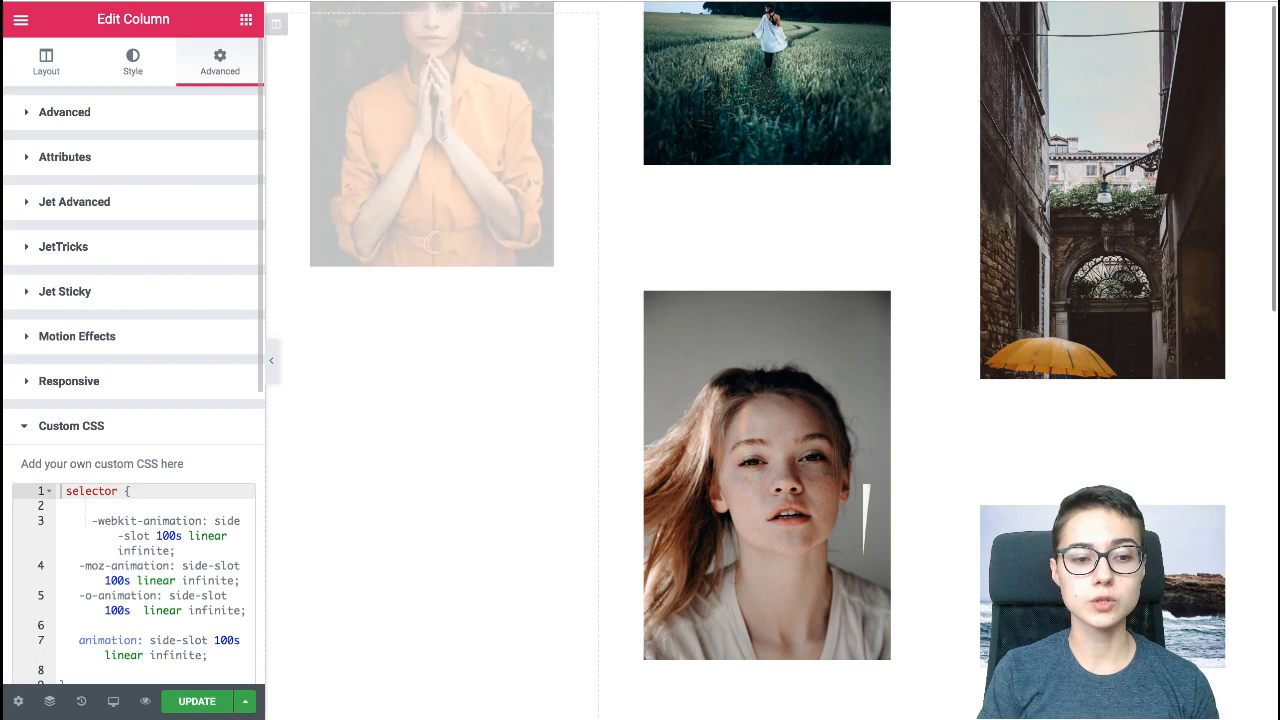
{"action": "scroll", "coordinate": [133, 400], "scroll_direction": "down", "scroll_amount": 2}
{"action": "scroll", "coordinate": [133, 400], "scroll_direction": "down", "scroll_amount": 1}
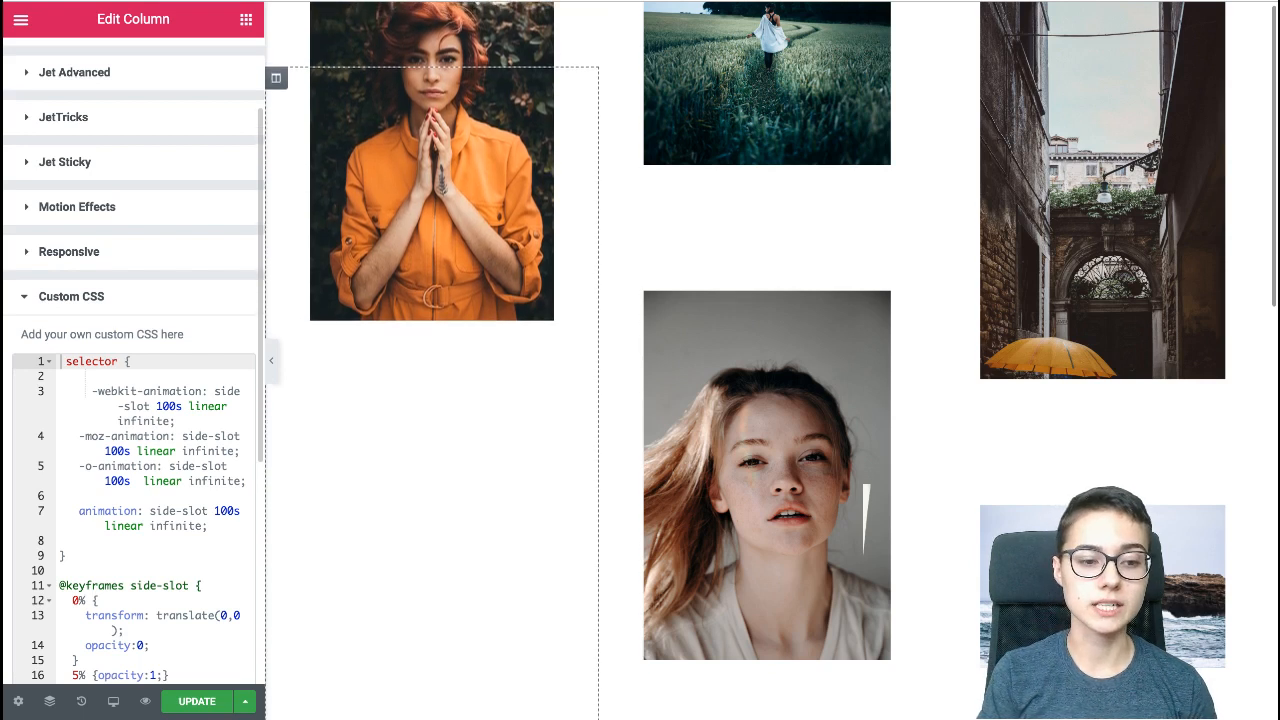
{"action": "scroll", "coordinate": [133, 400], "scroll_direction": "down", "scroll_amount": 5}
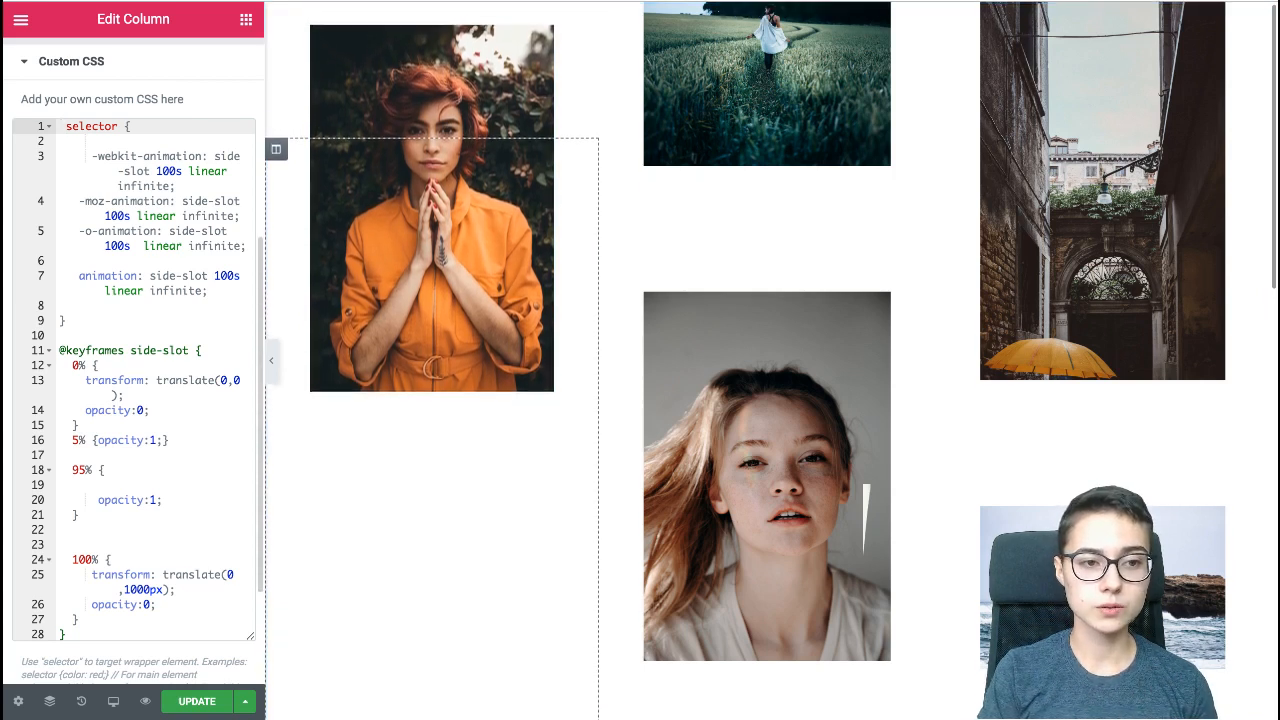
{"action": "type", "text": "//"}
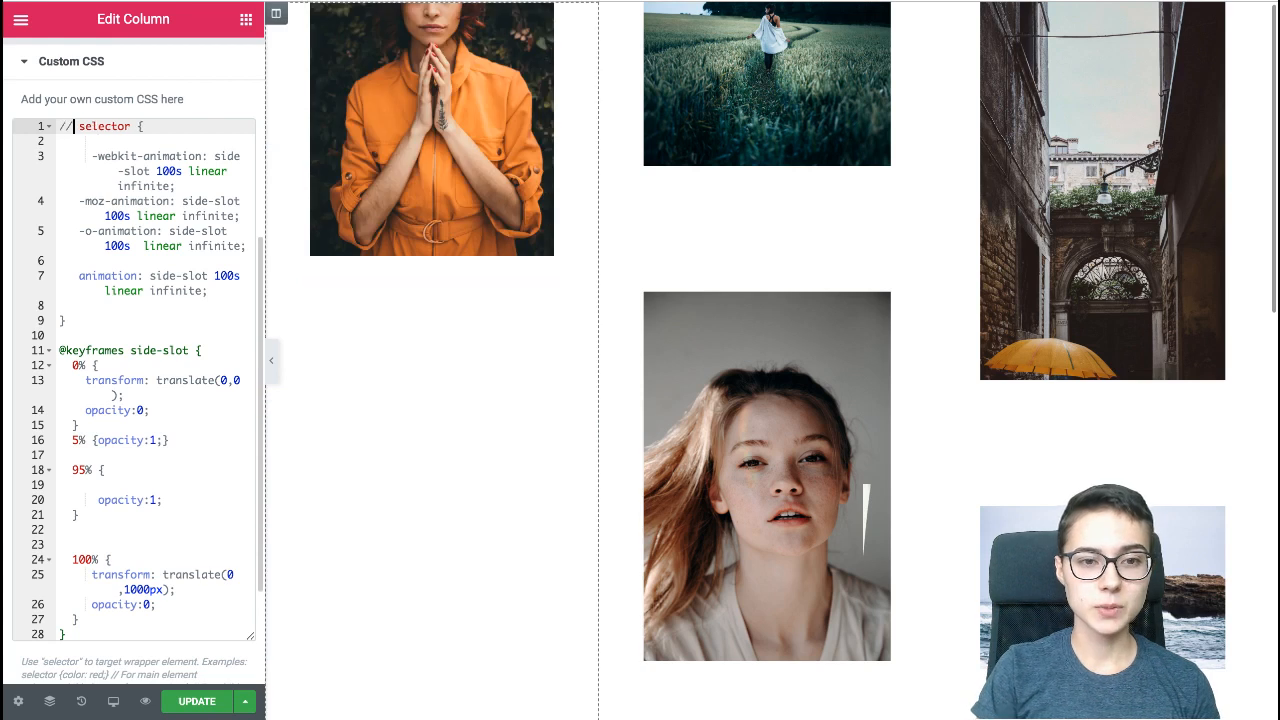
{"action": "left_click", "coordinate": [143, 216]}
{"action": "key", "text": "ctrl+a"}
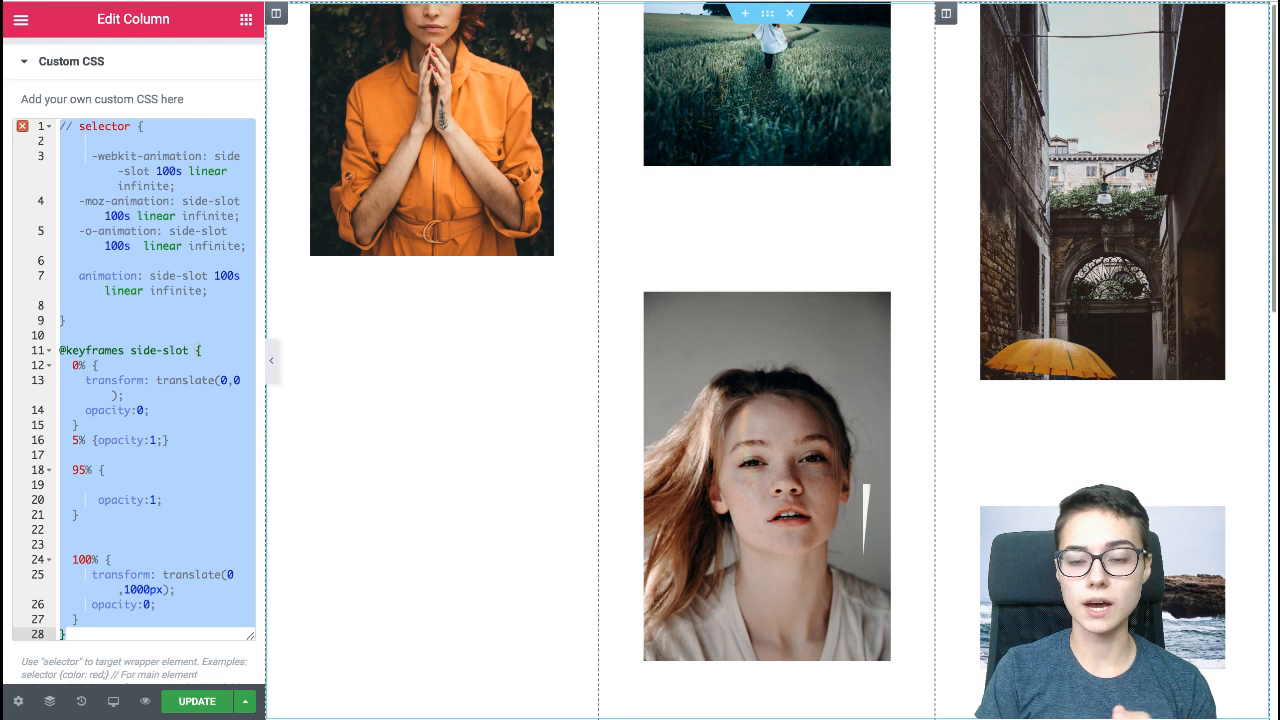
- Open the third column for editing and set its top margin to -1500 px
{"action": "right_click", "coordinate": [963, 178]}
{"action": "left_click", "coordinate": [1005, 194]}
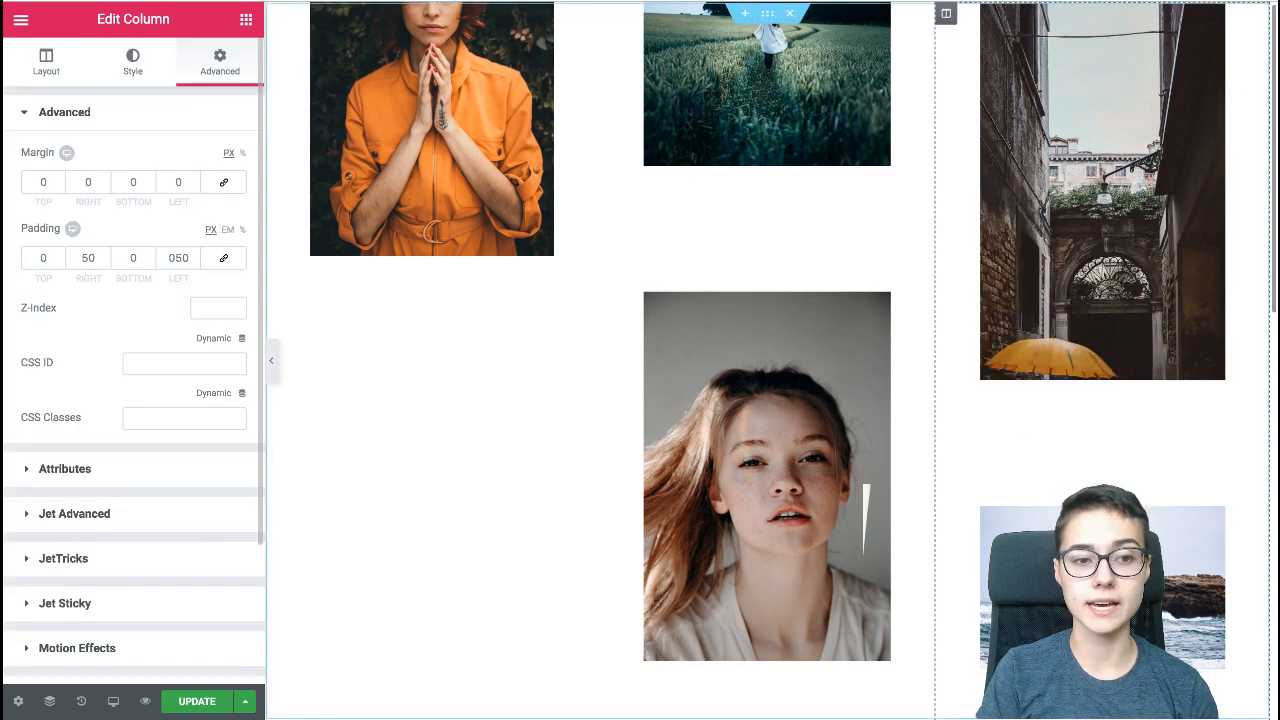
{"action": "left_click", "coordinate": [47, 182]}
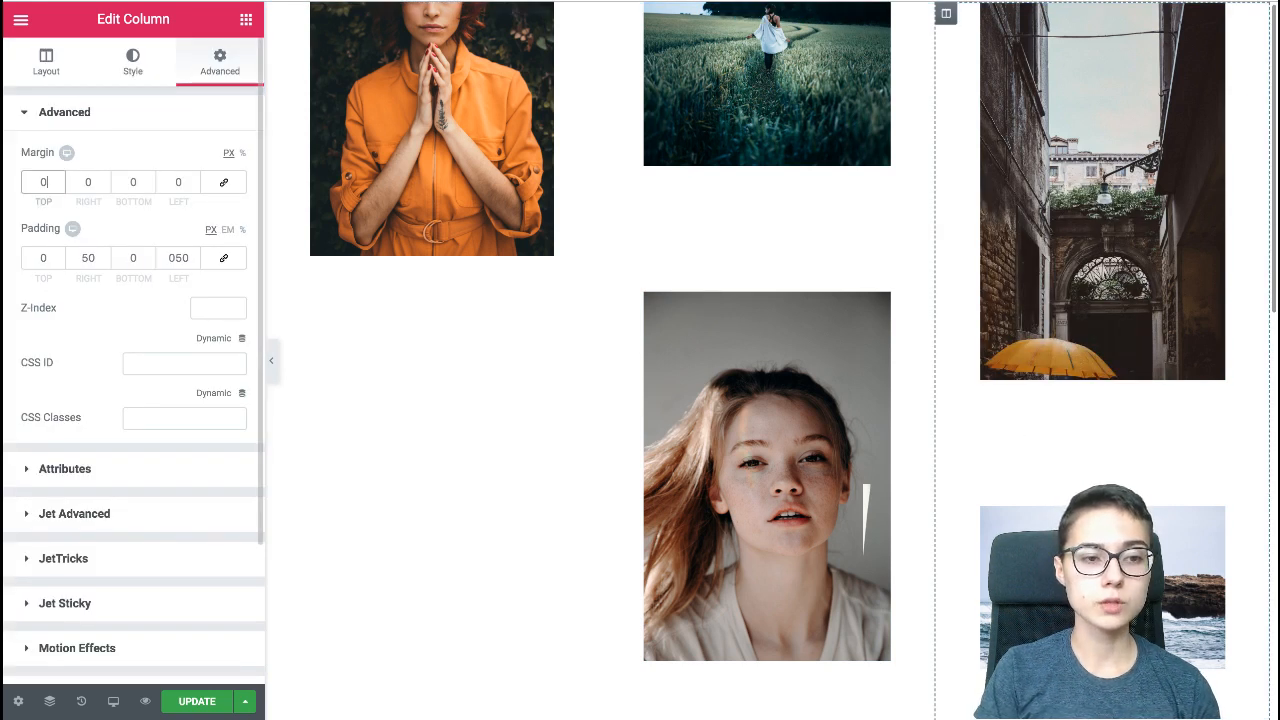
{"action": "key", "text": "BackSpace"}
{"action": "type", "text": "-2"}
{"action": "key", "text": "BackSpace"}
{"action": "type", "text": "1500"}
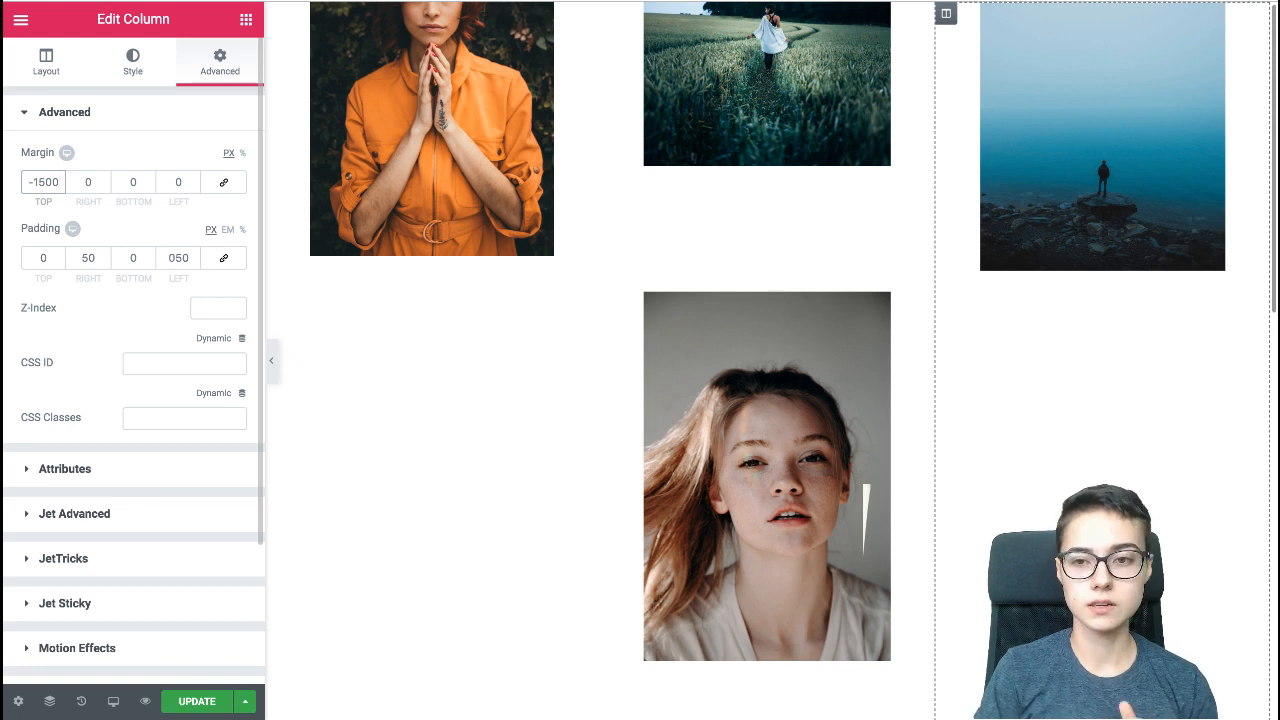
- Paste the copied animation code into the third column's custom CSS
{"action": "scroll", "coordinate": [133, 400], "scroll_direction": "down", "scroll_amount": 2}
{"action": "scroll", "coordinate": [133, 400], "scroll_direction": "up", "scroll_amount": 1}
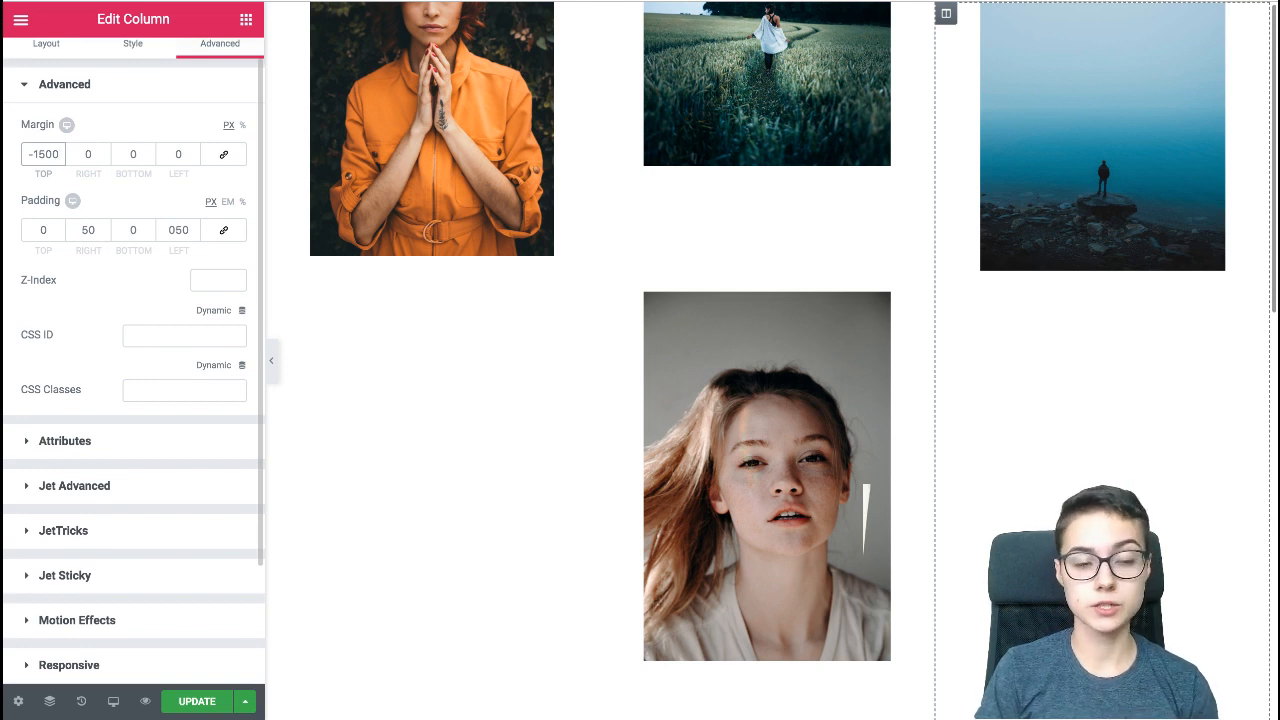
{"action": "scroll", "coordinate": [133, 400], "scroll_direction": "down", "scroll_amount": 3}
{"action": "left_click", "coordinate": [71, 560]}
{"action": "scroll", "coordinate": [133, 400], "scroll_direction": "down", "scroll_amount": 3}
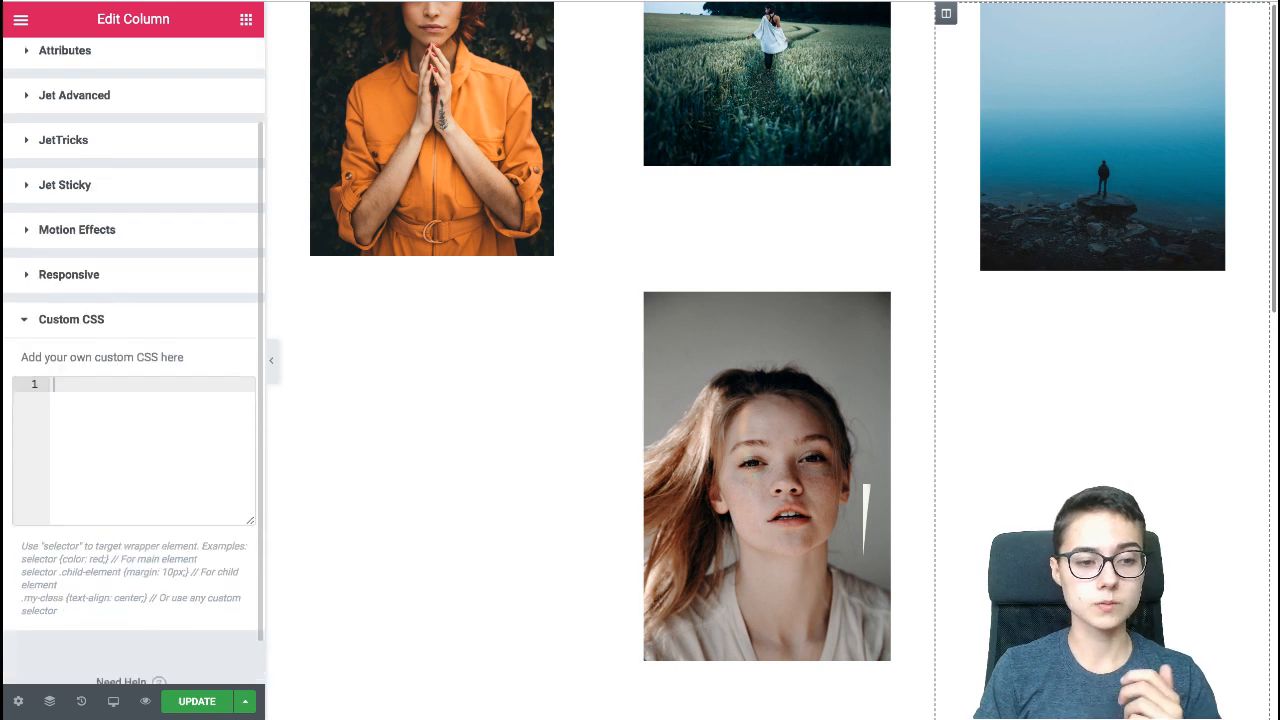
{"action": "left_click", "coordinate": [100, 380]}
{"action": "key", "text": "ctrl+v"}
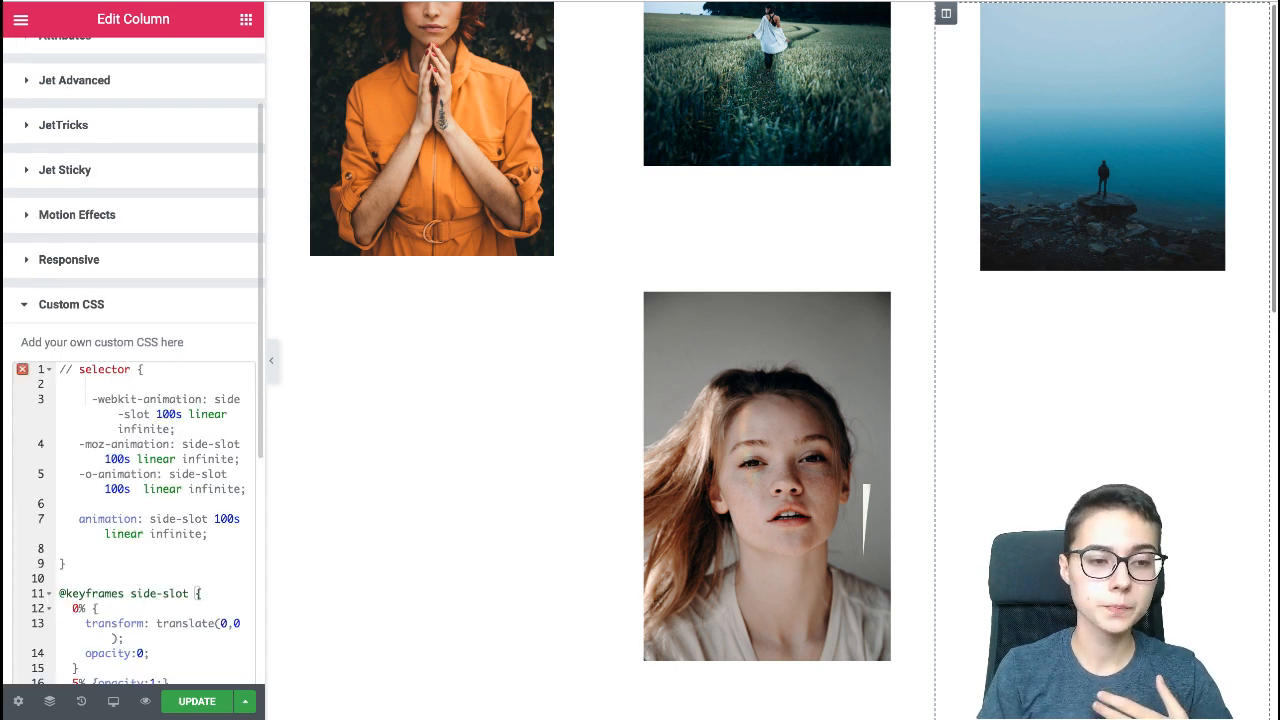
- Preview the third column's animation by removing the // before selector, and comment the line out again
{"action": "left_click", "coordinate": [73, 370]}
{"action": "key", "text": "BackSpace"}
{"action": "key", "text": "BackSpace"}
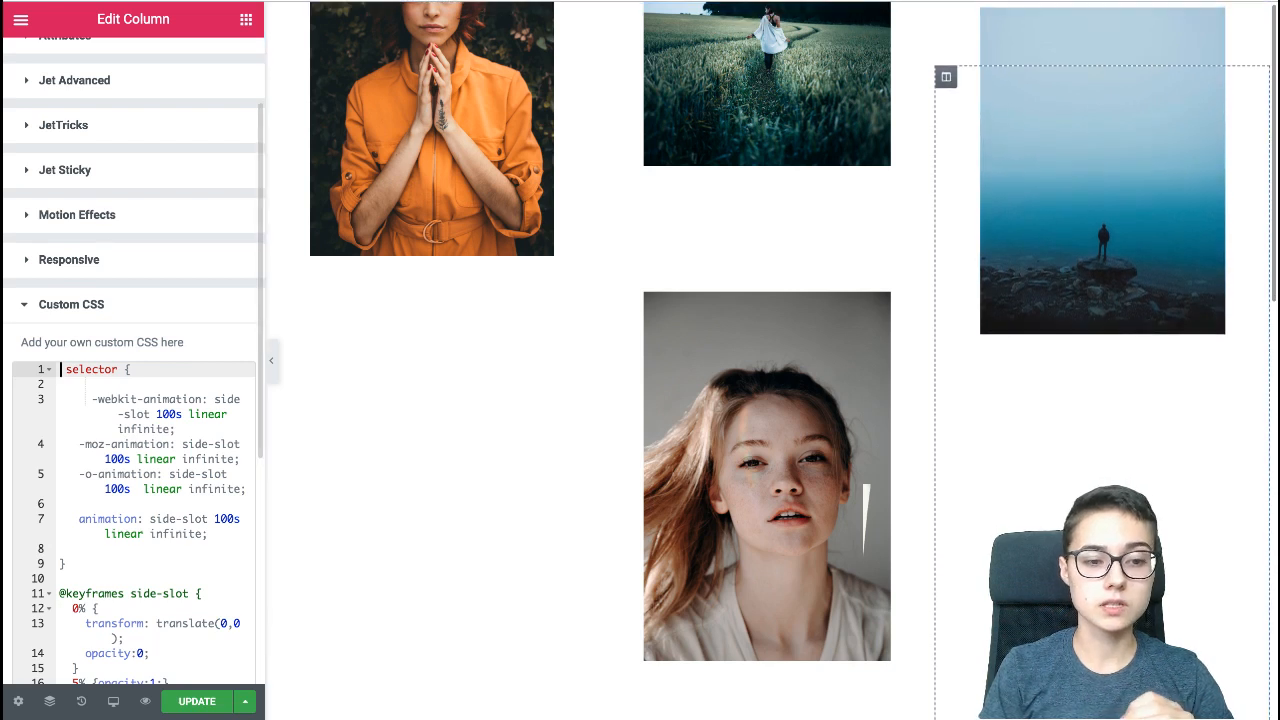
{"action": "scroll", "coordinate": [133, 400], "scroll_direction": "down", "scroll_amount": 7}
{"action": "scroll", "coordinate": [133, 400], "scroll_direction": "up", "scroll_amount": 3}
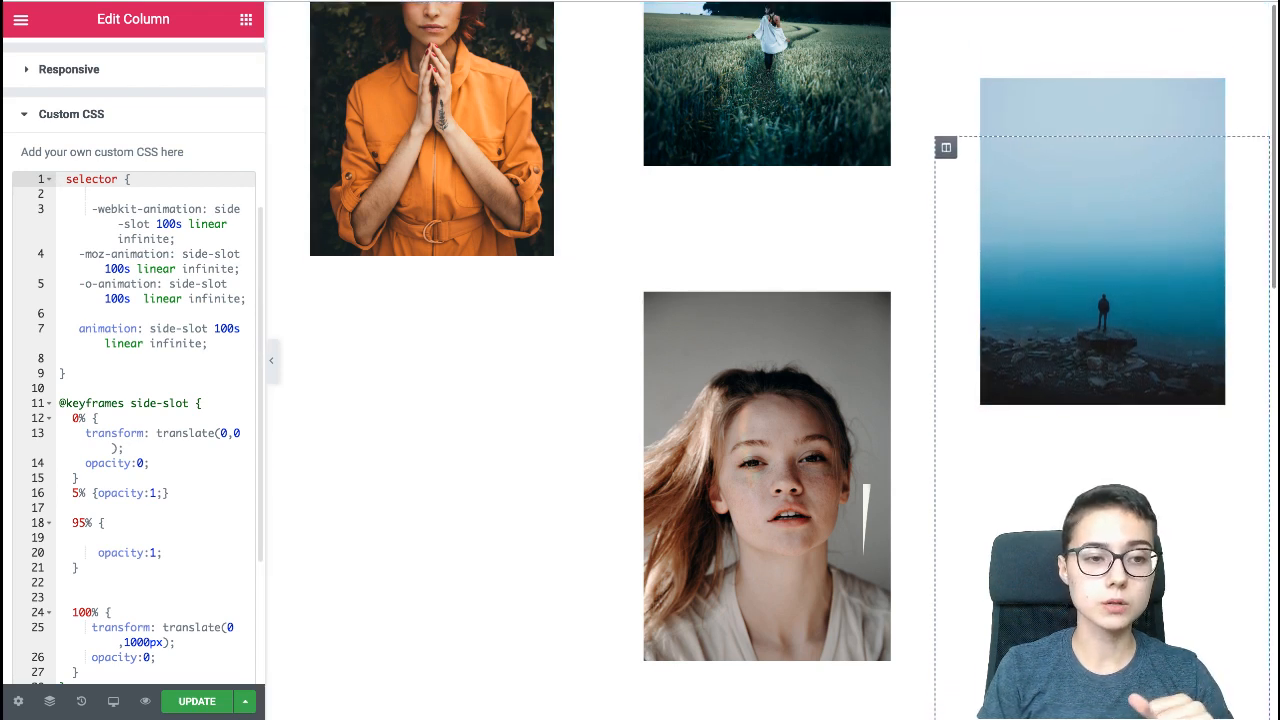
{"action": "type", "text": "//"}
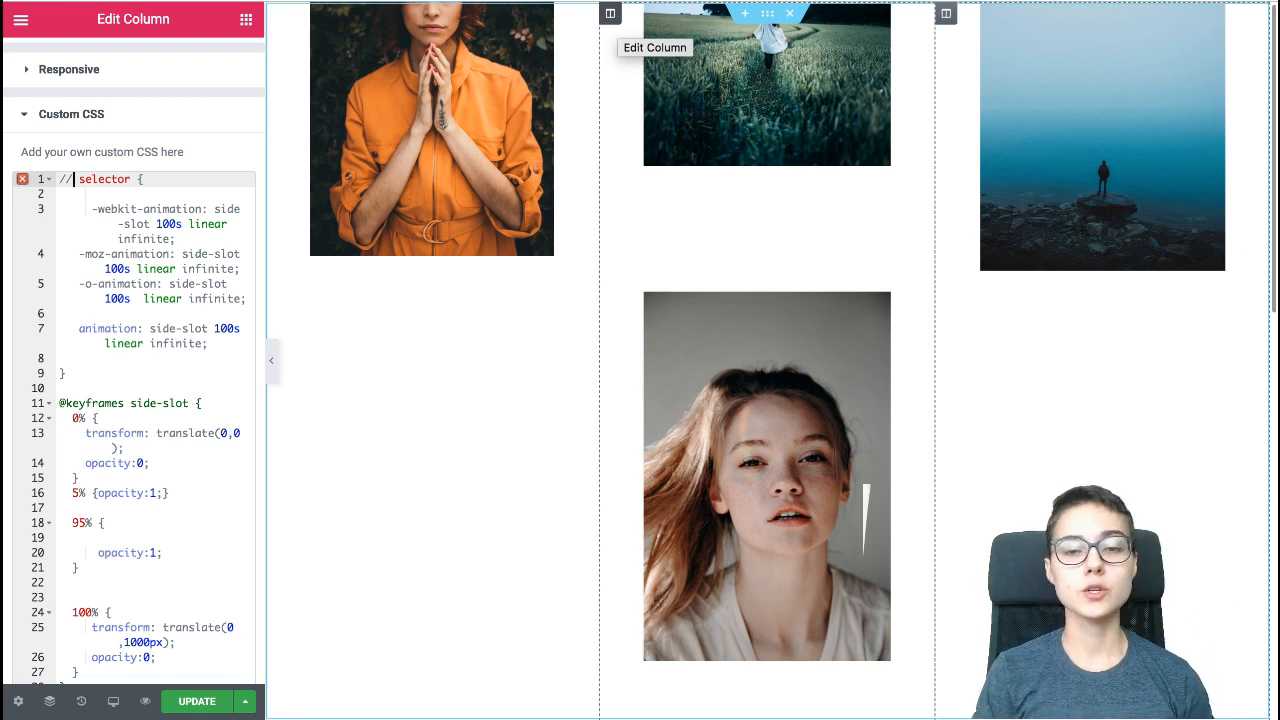
- Open the middle column for editing and paste the copied animation code into its custom CSS
{"action": "mouse_move", "coordinate": [610, 13]}
{"action": "left_mouse_down"}
{"action": "mouse_move", "coordinate": [645, 40]}
{"action": "mouse_move", "coordinate": [611, 18]}
{"action": "left_mouse_up"}
{"action": "left_click", "coordinate": [610, 14]}
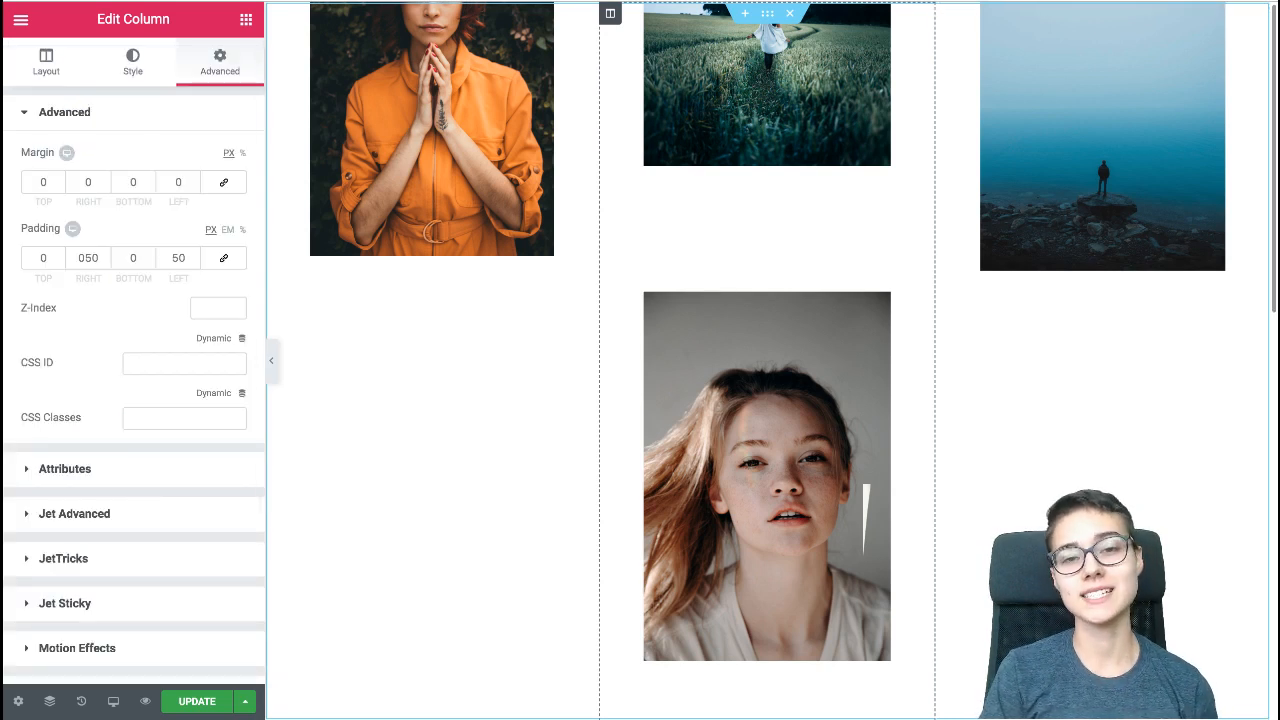
{"action": "scroll", "coordinate": [133, 400], "scroll_direction": "down", "scroll_amount": 2}
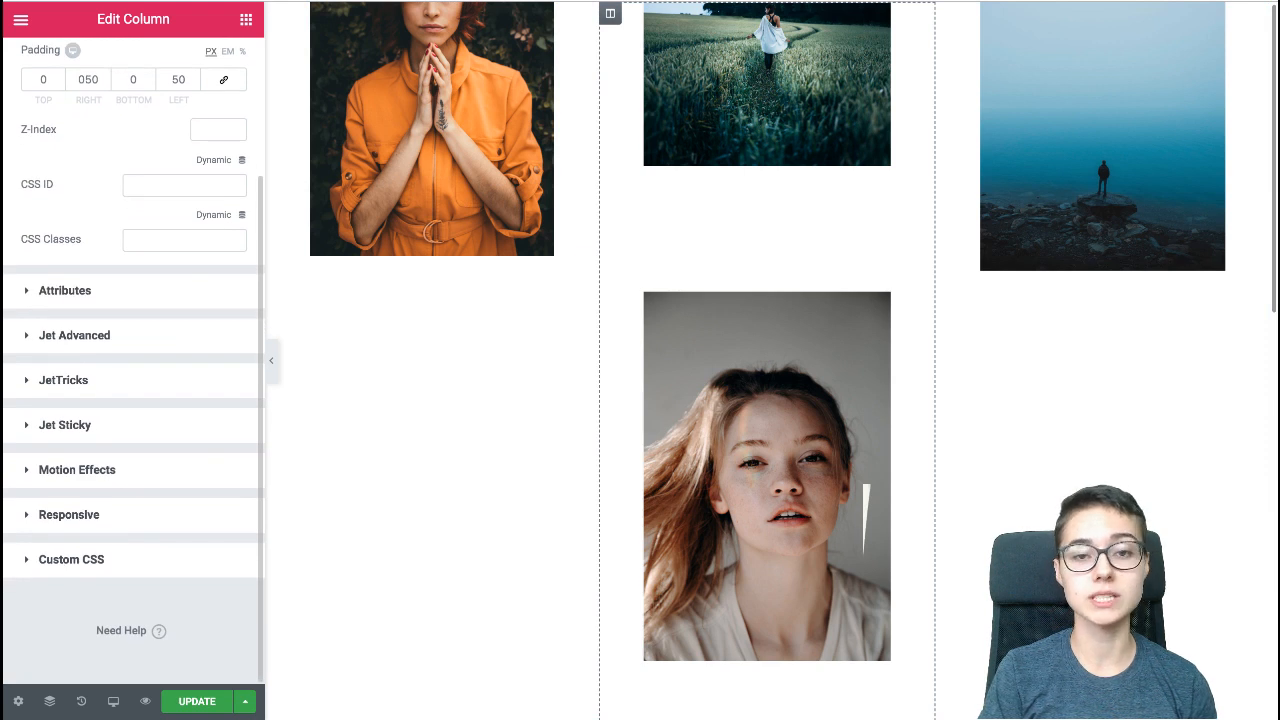
{"action": "left_click", "coordinate": [71, 560]}
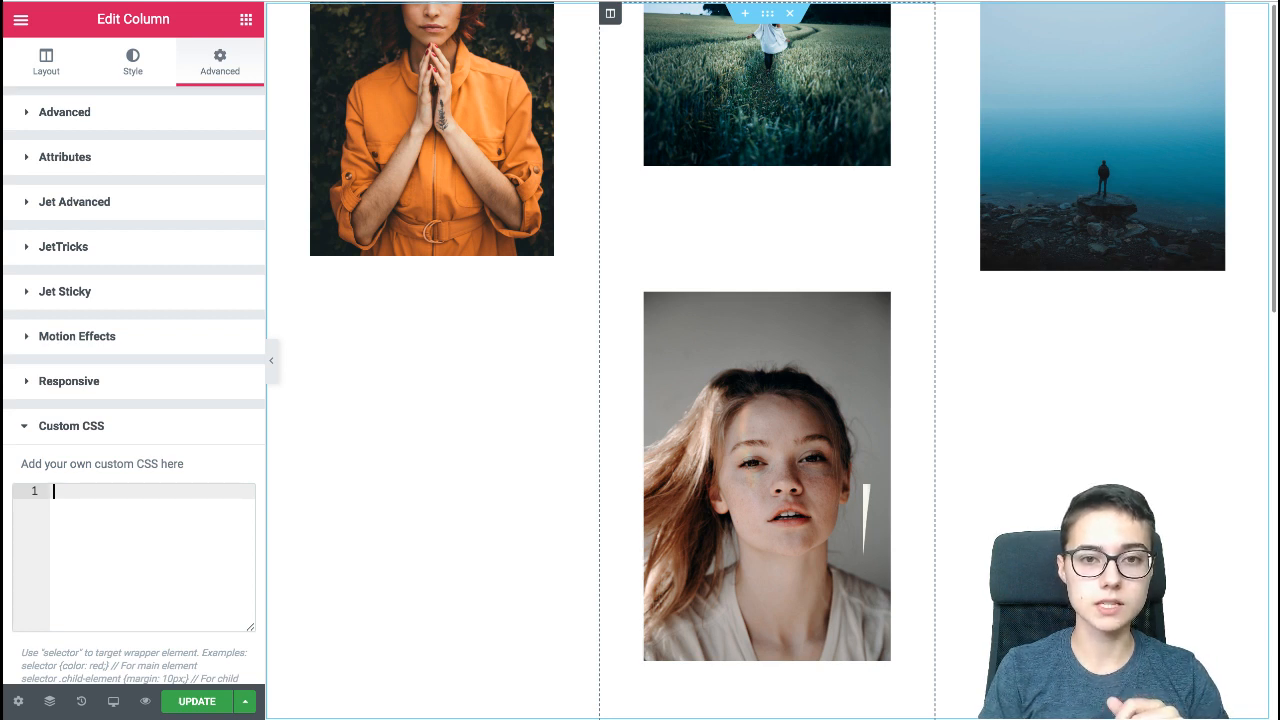
{"action": "right_click", "coordinate": [613, 102]}
{"action": "left_click", "coordinate": [656, 119]}
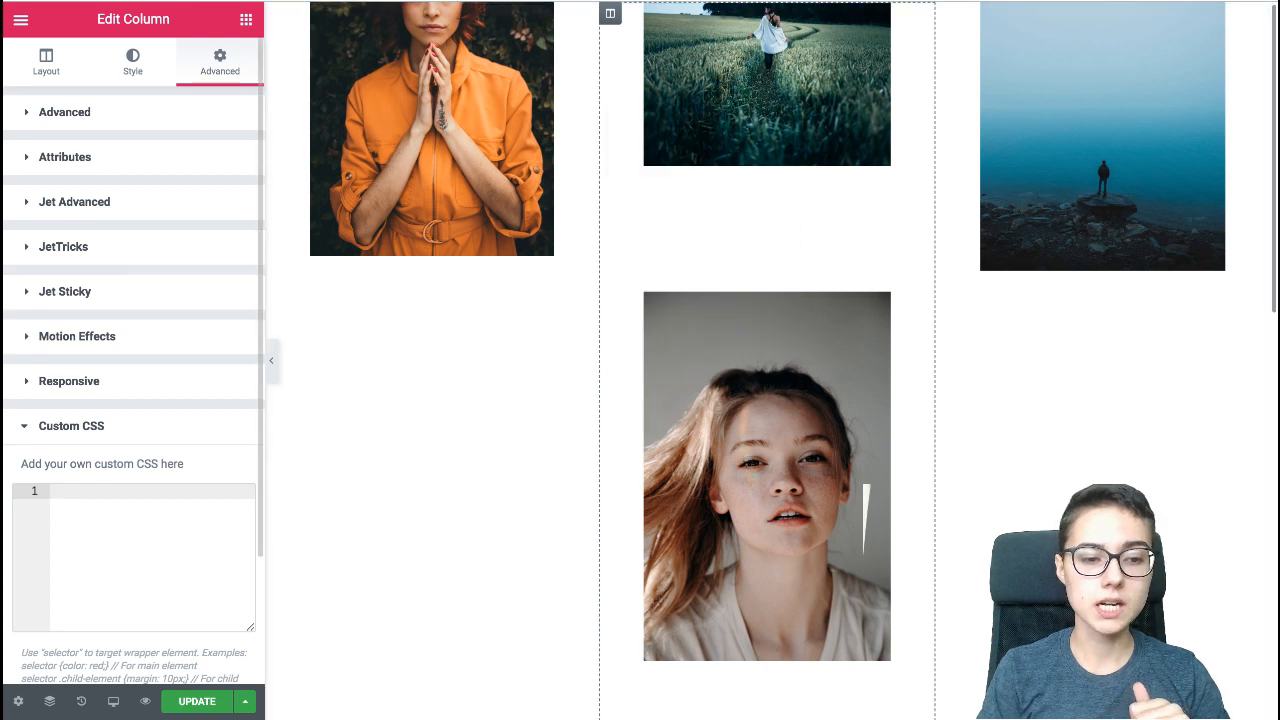
{"action": "key", "text": "ctrl+v"}
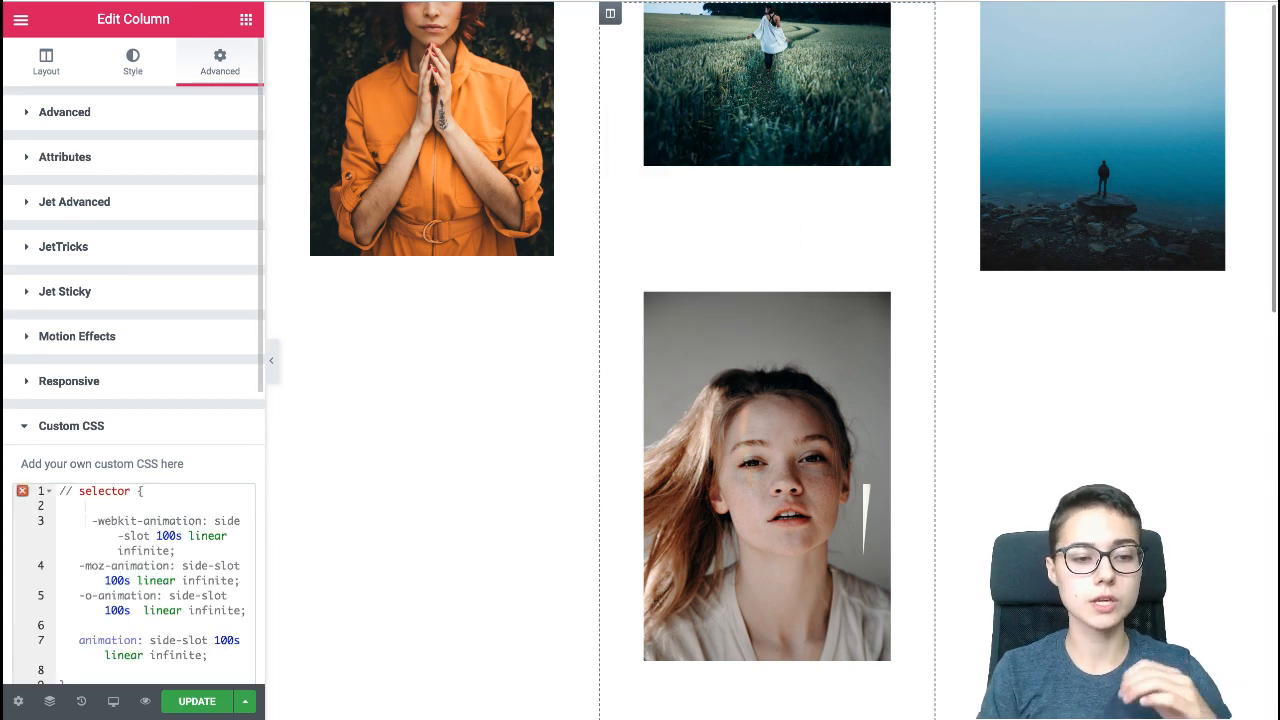
- Preview the middle column's animation by removing the // before selector, and restore the comment
{"action": "scroll", "coordinate": [133, 400], "scroll_direction": "down", "scroll_amount": 5}
{"action": "scroll", "coordinate": [133, 400], "scroll_direction": "down", "scroll_amount": 1}
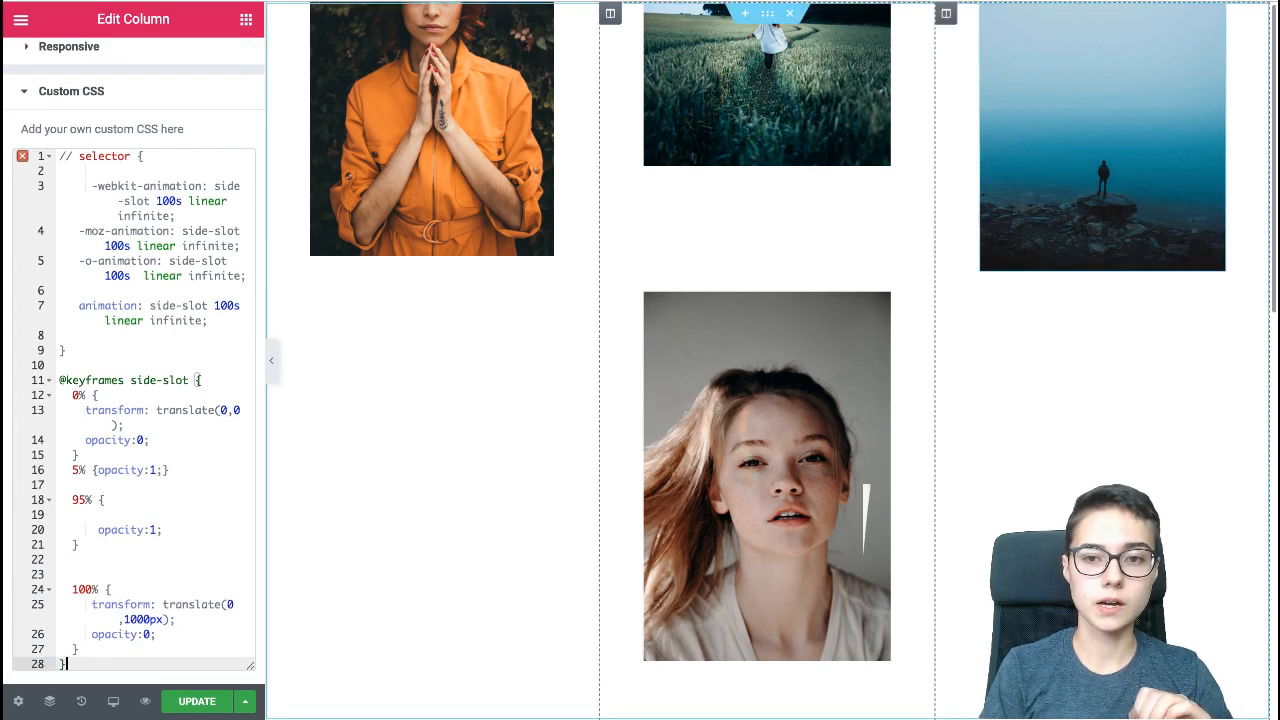
{"action": "left_click", "coordinate": [74, 157]}
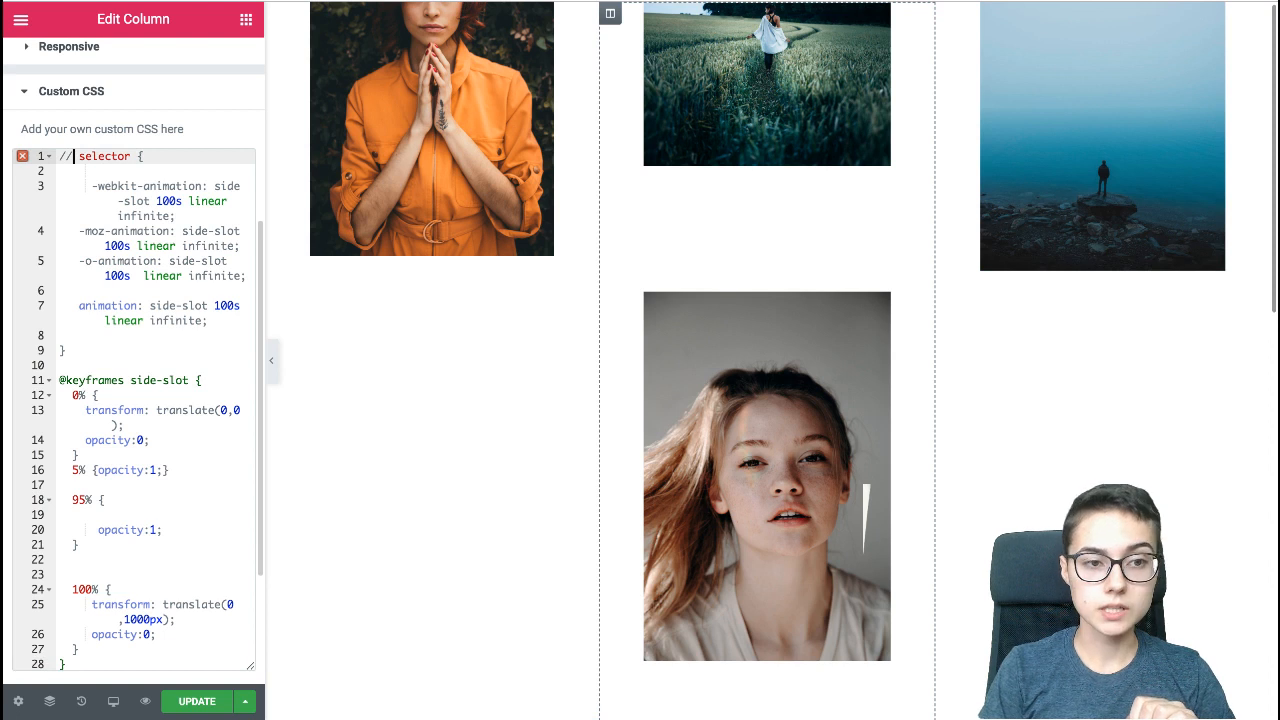
{"action": "key", "text": "BackSpace"}
{"action": "key", "text": "BackSpace"}
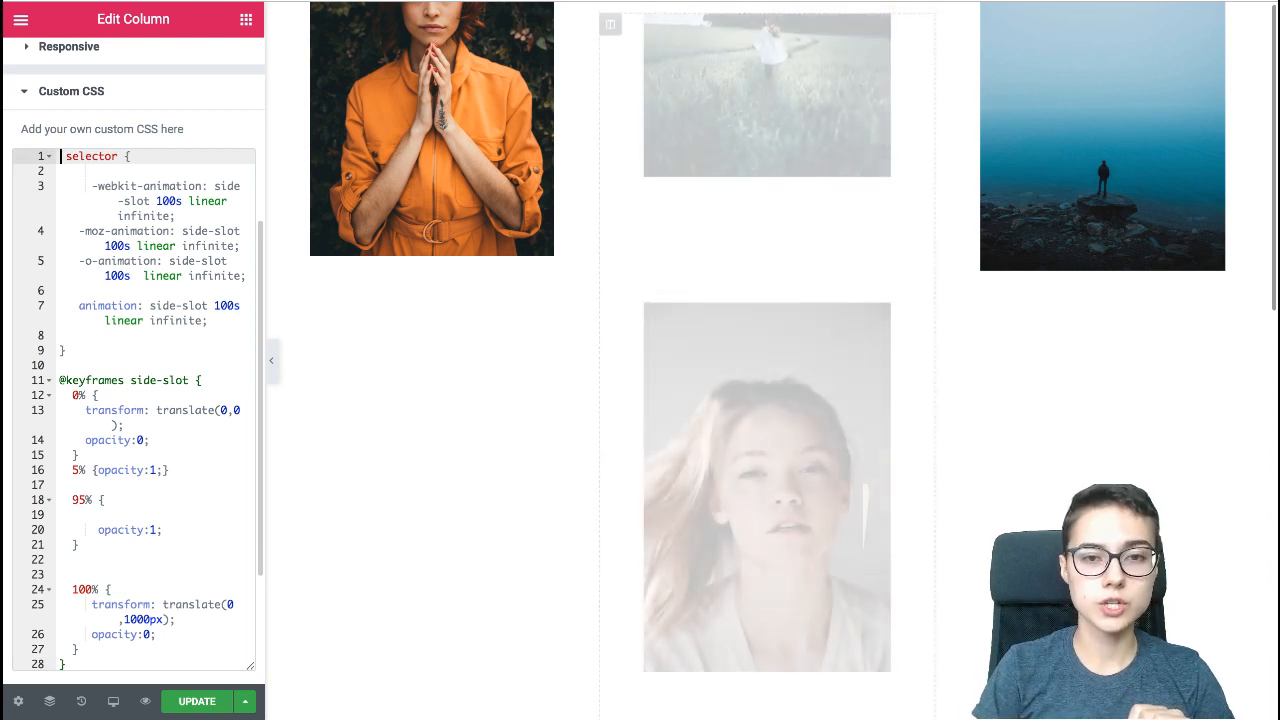
{"action": "type", "text": "//"}
- Change side-slot to middle-slot in the animation, -o-animation and -moz-animation declarations of the middle column's custom CSS
{"action": "left_click_drag", "start_coordinate": [176, 306], "coordinate": [150, 306]}
{"action": "type", "text": "middle"}
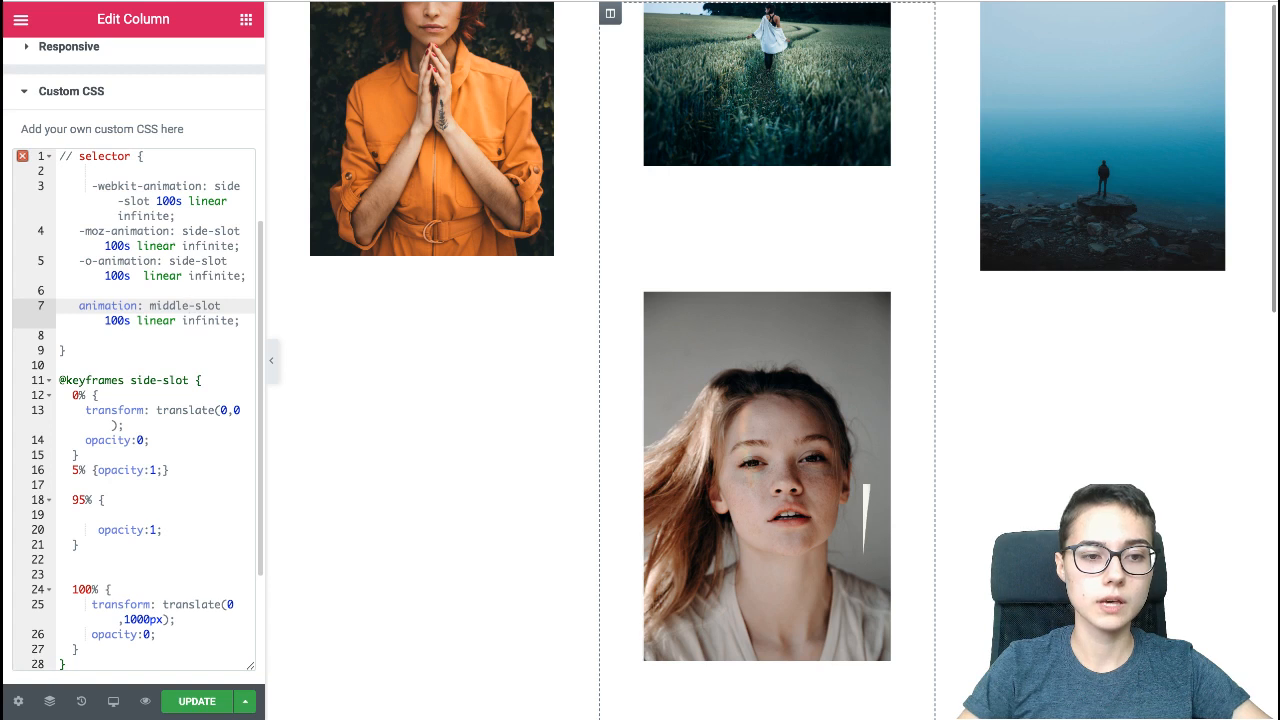
{"action": "left_click_drag", "start_coordinate": [196, 261], "coordinate": [170, 261]}
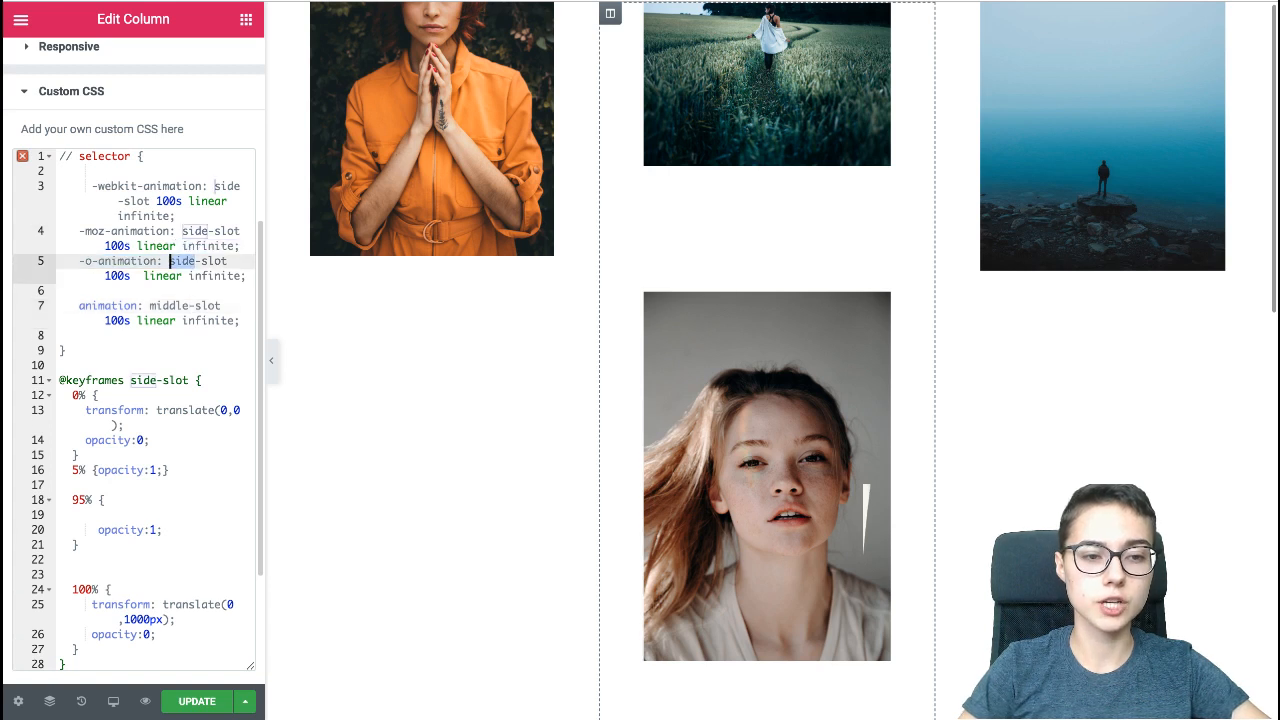
{"action": "type", "text": "middle"}
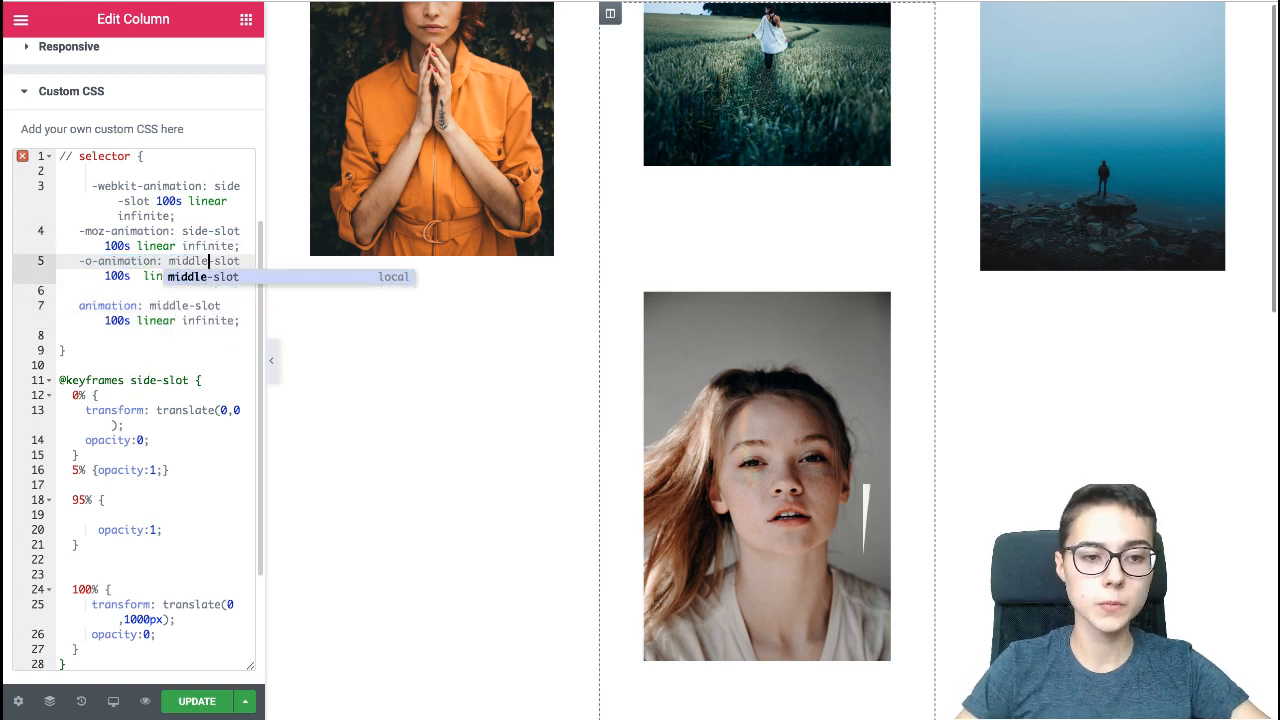
{"action": "left_click_drag", "start_coordinate": [207, 231], "coordinate": [182, 231]}
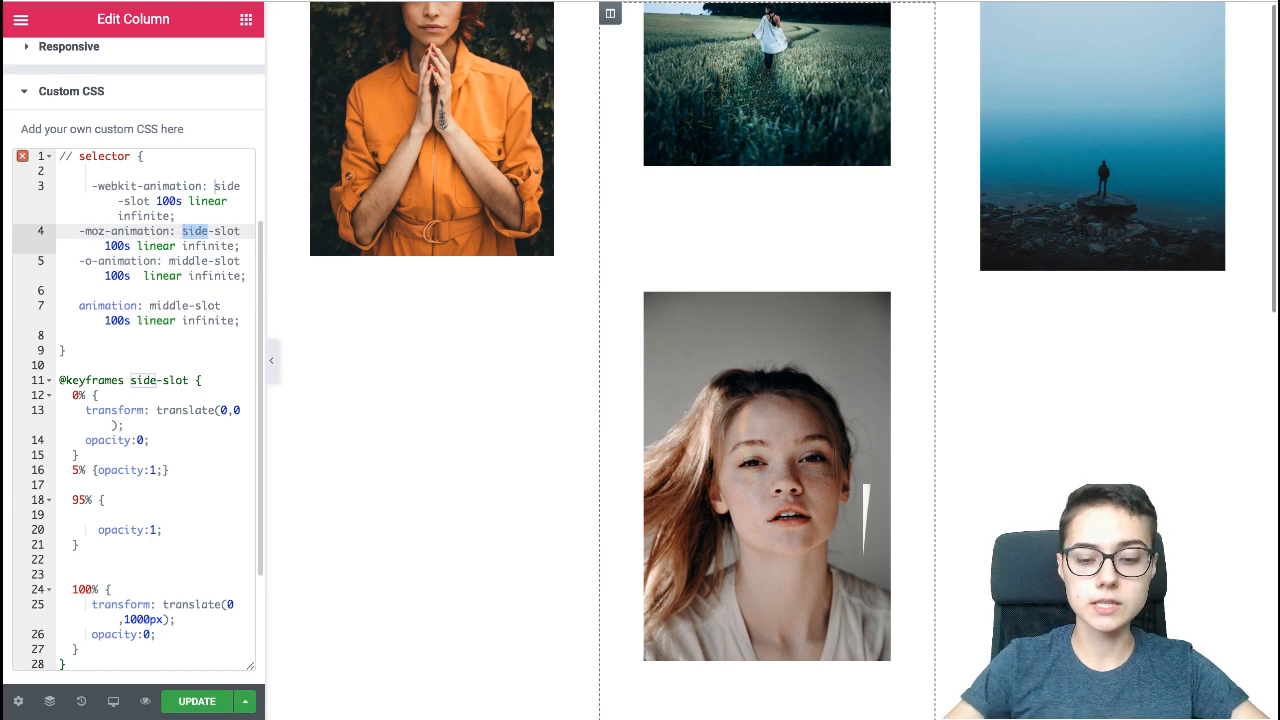
{"action": "type", "text": "middle"}
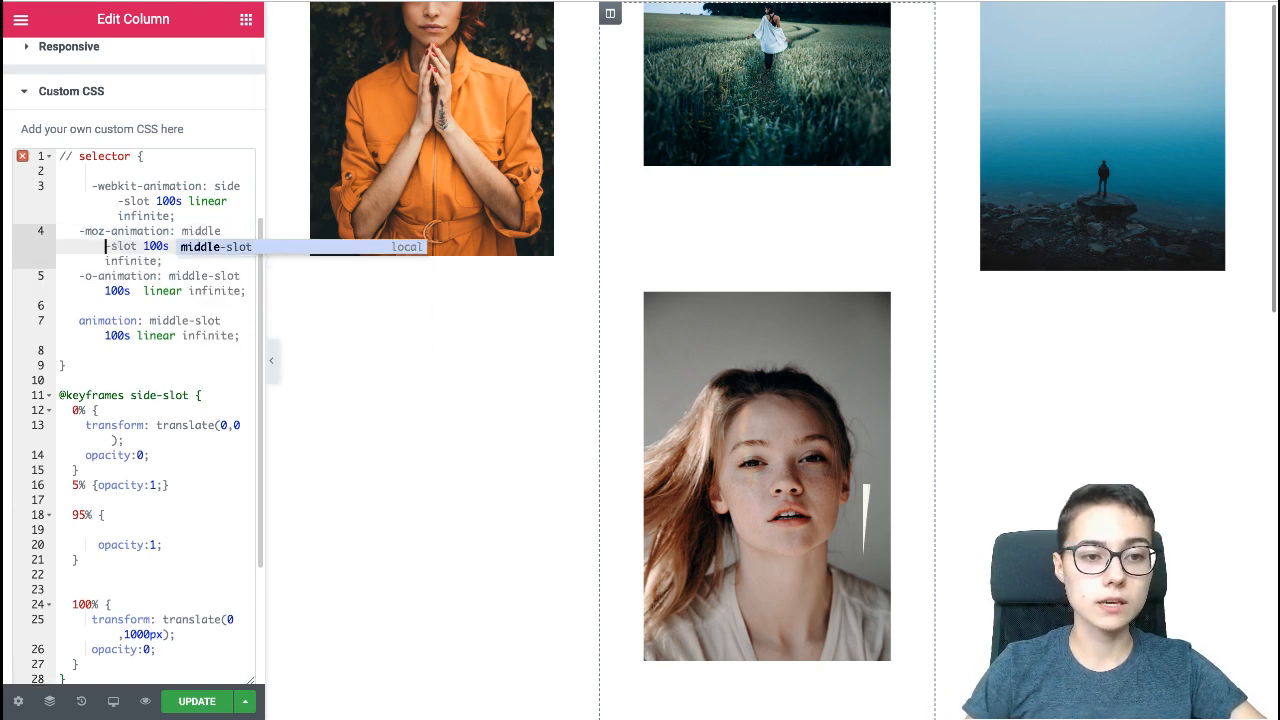
- Change side-slot to middle-slot in the -webkit-animation declaration of the middle column's custom CSS
{"action": "left_click", "coordinate": [227, 186]}
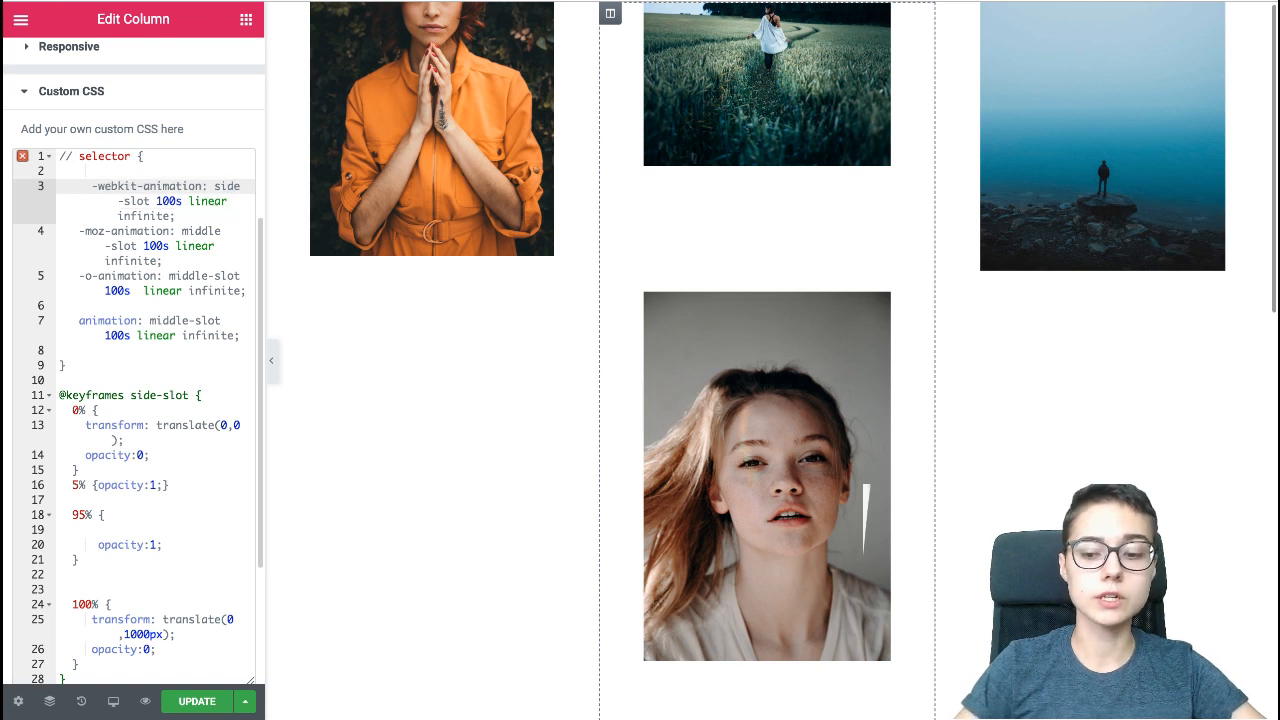
{"action": "left_click", "coordinate": [118, 200]}
{"action": "key", "text": "BackSpace"}
{"action": "key", "text": "BackSpace"}
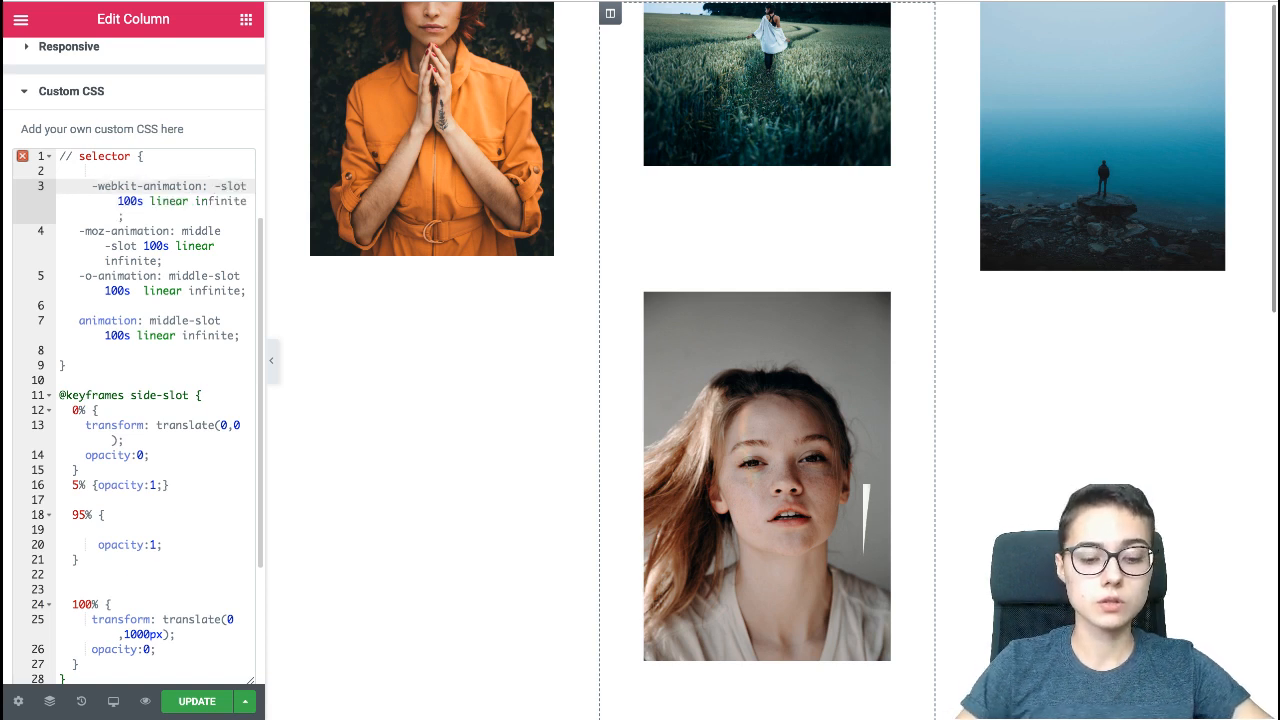
{"action": "key", "text": "super+v"}
{"action": "key", "text": "super+z"}
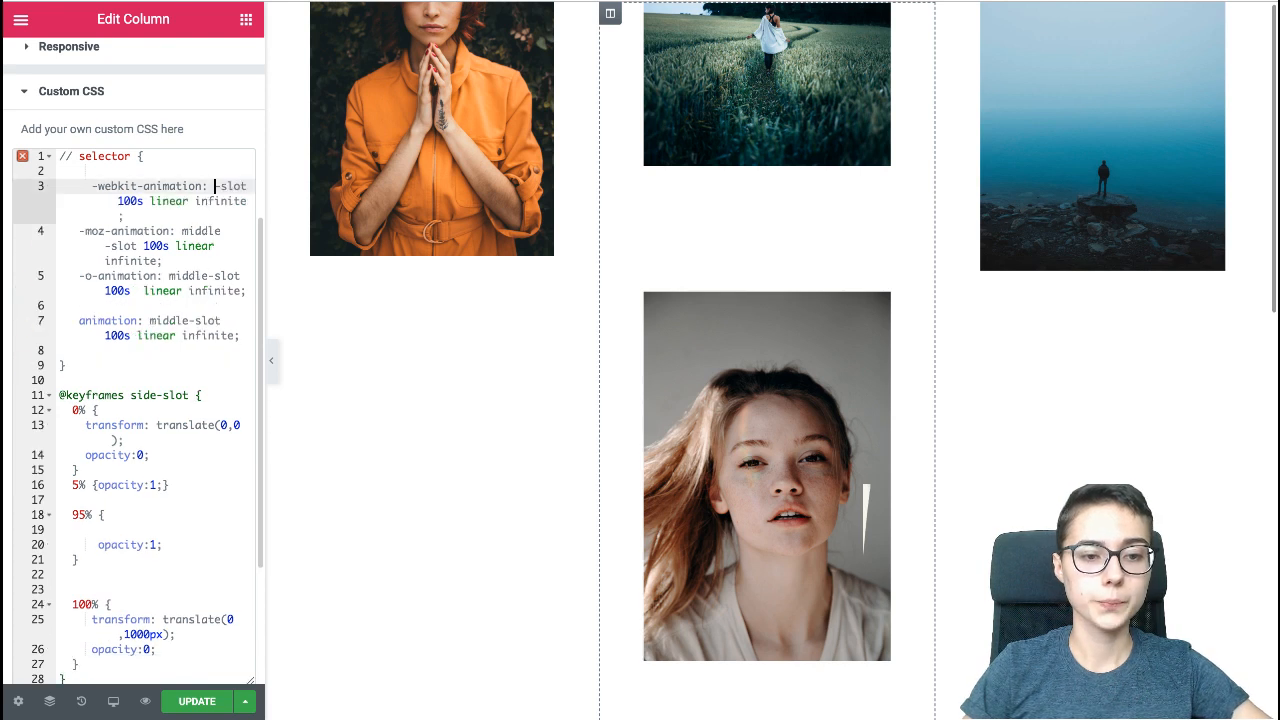
{"action": "type", "text": "middle"}
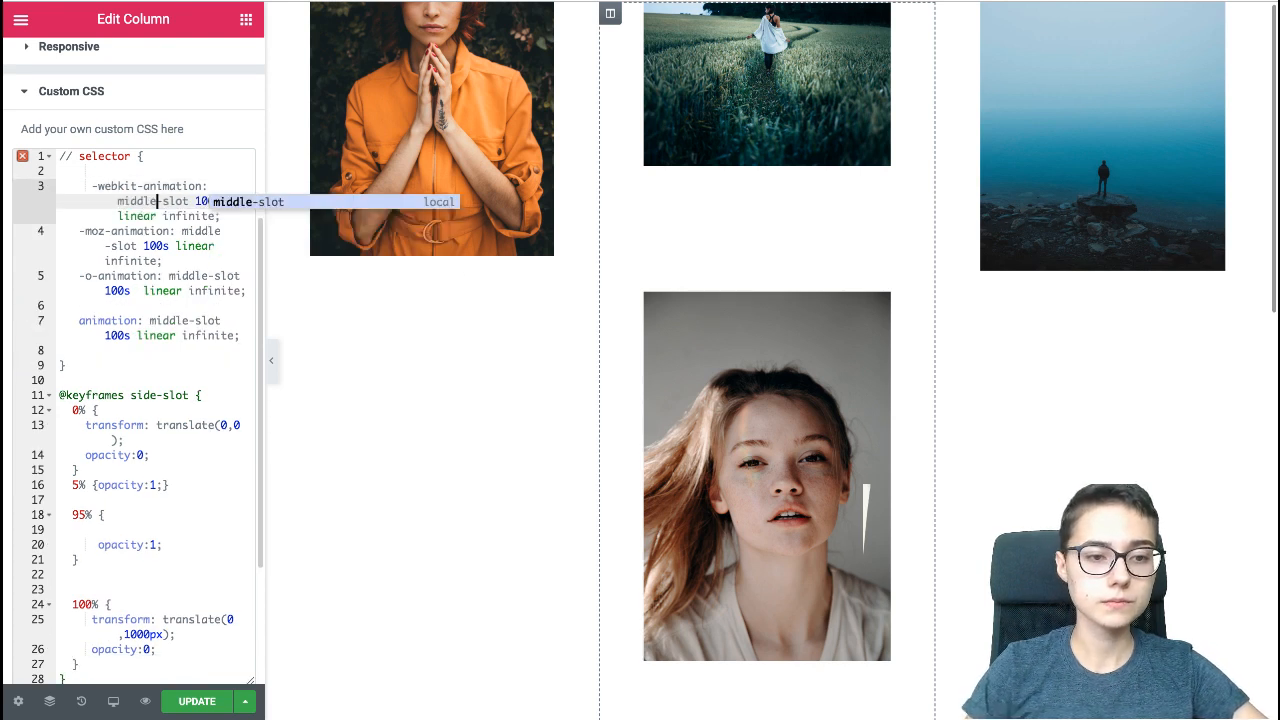
{"action": "left_click", "coordinate": [80, 306]}
{"action": "left_click_drag", "start_coordinate": [149, 320], "coordinate": [221, 320]}
{"action": "key", "text": "ctrl+c"}
{"action": "left_click_drag", "start_coordinate": [130, 395], "coordinate": [189, 395]}
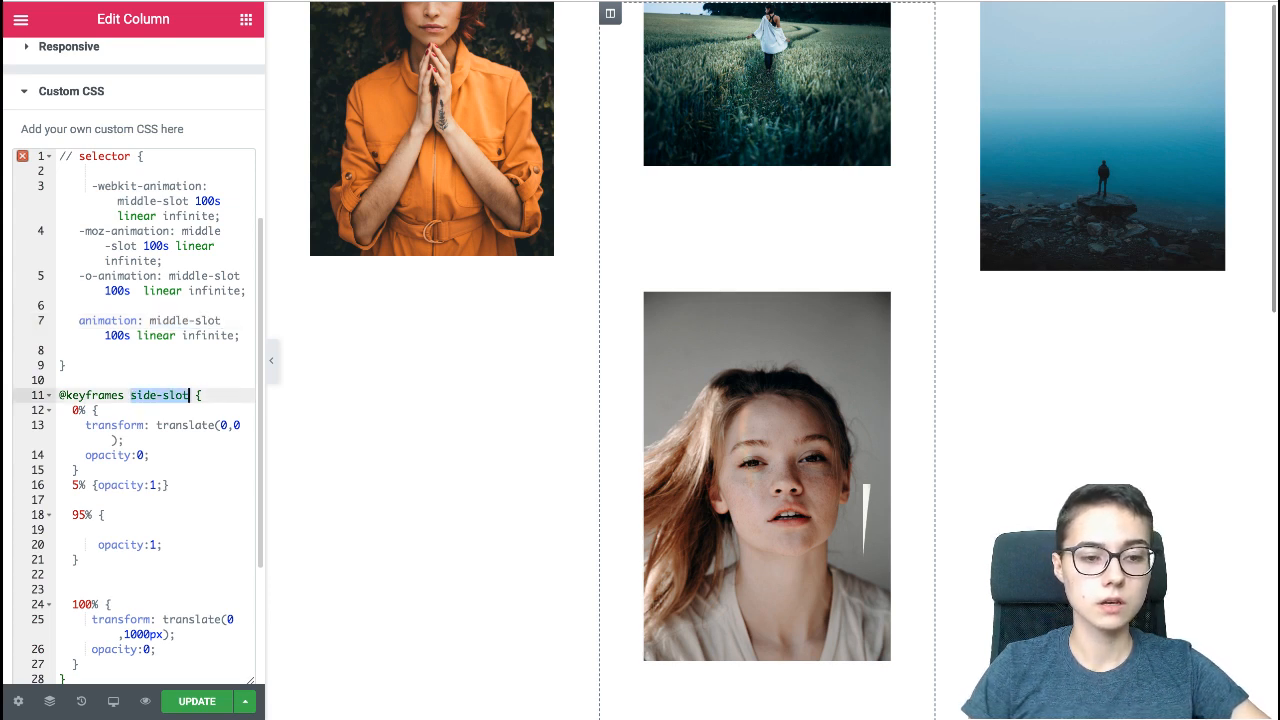
{"action": "key", "text": "ctrl+v"}
{"action": "left_click", "coordinate": [74, 156]}
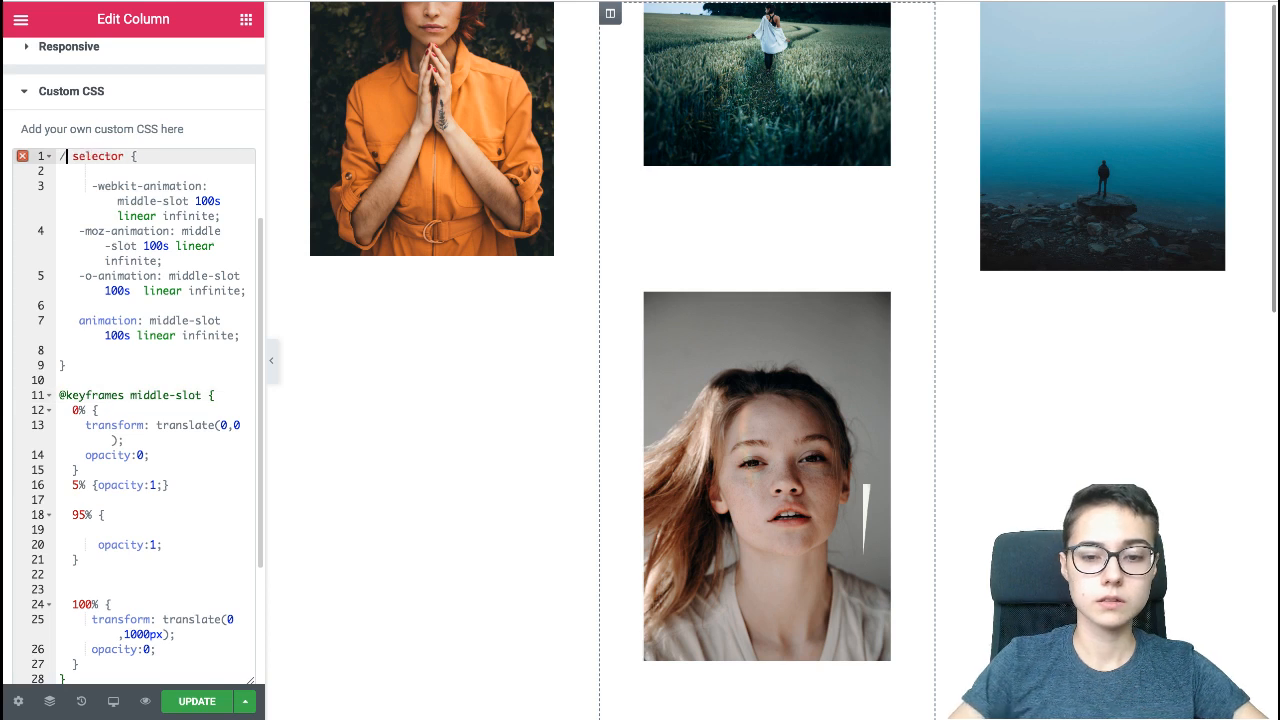
{"action": "key", "text": "BackSpace"}
{"action": "key", "text": "BackSpace"}
- Reverse the middle column's scroll direction by setting the 100% keyframe's transform to translate(0,-1000px)
{"action": "scroll", "coordinate": [133, 400], "scroll_direction": "down", "scroll_amount": 4}
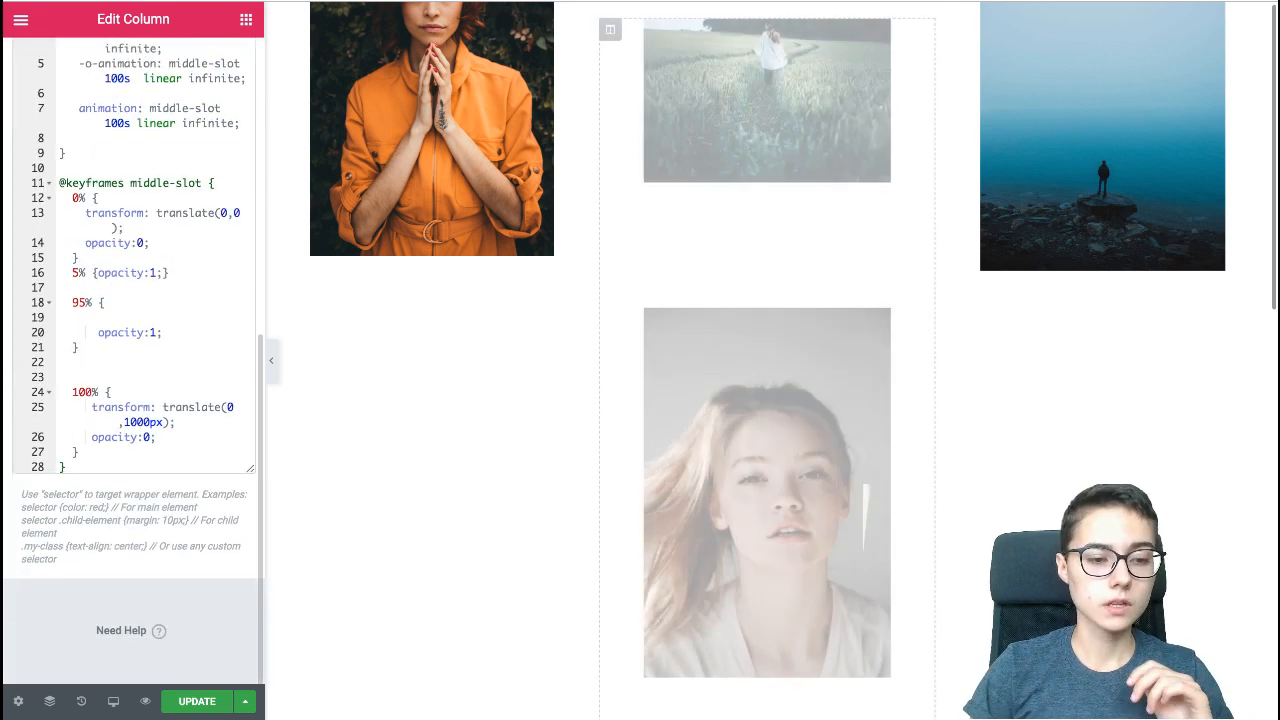
{"action": "left_click", "coordinate": [121, 421]}
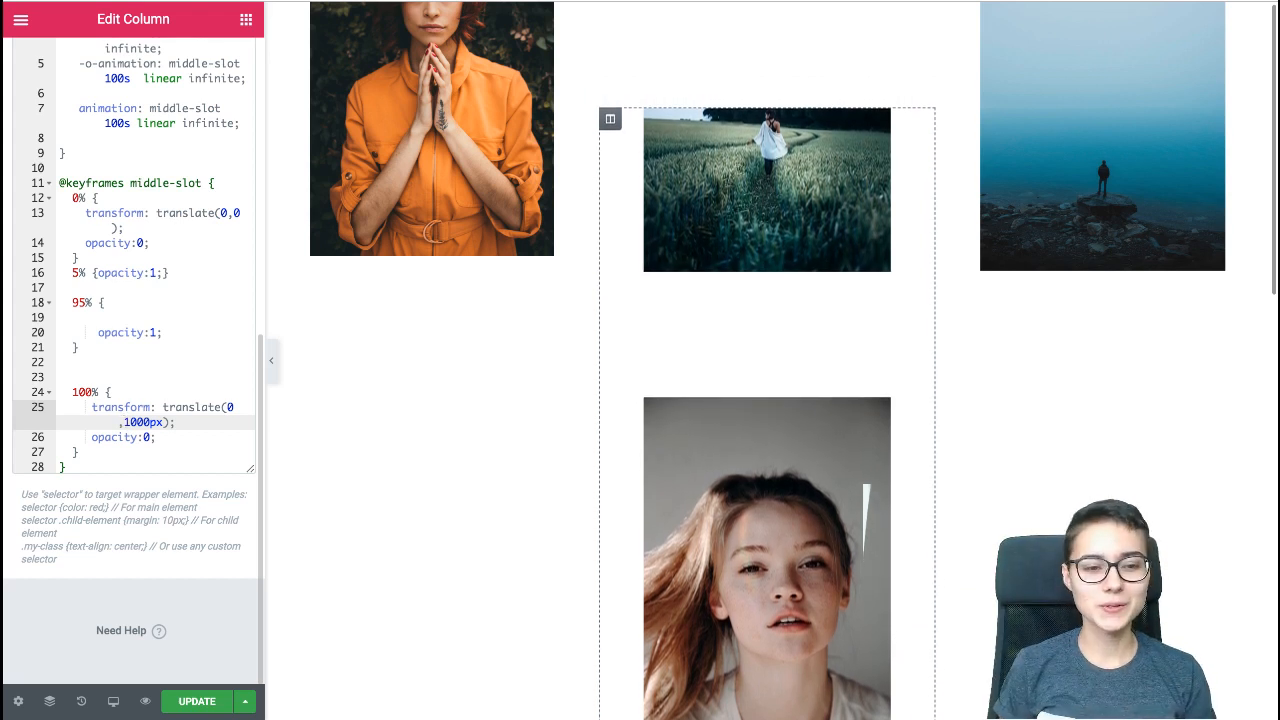
{"action": "type", "text": "-"}
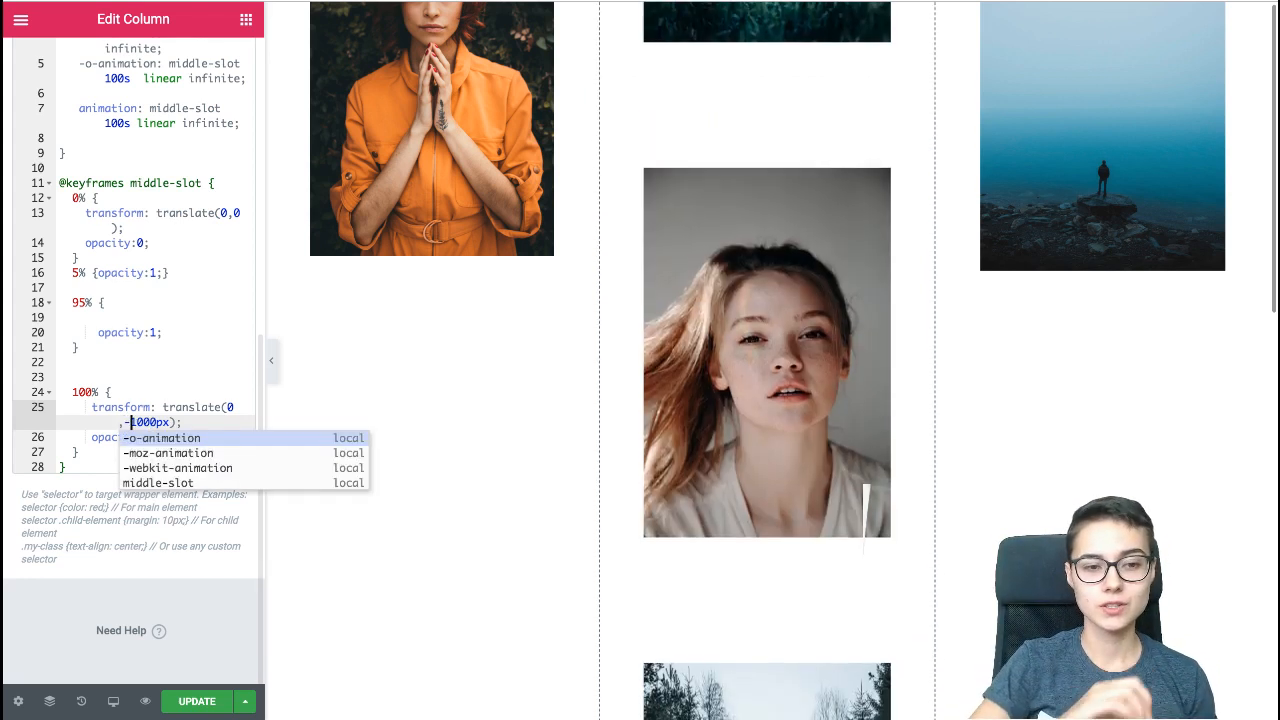
{"action": "left_click", "coordinate": [112, 392]}
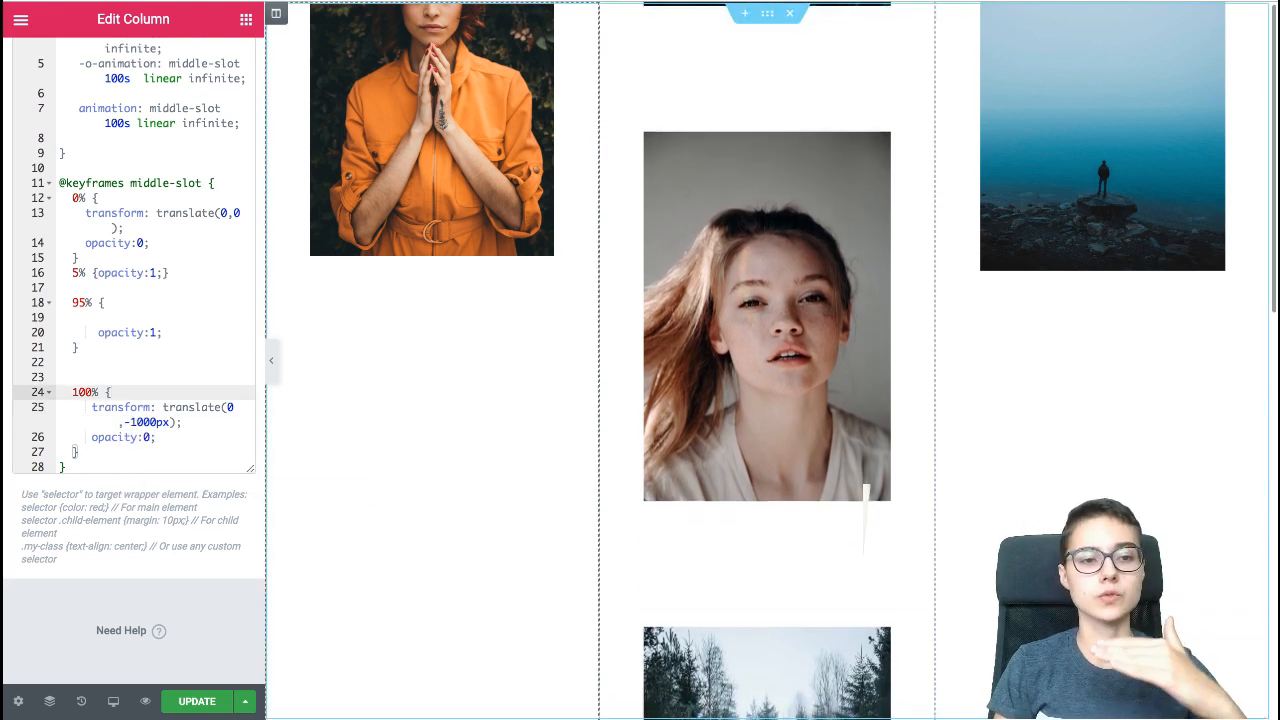
- Set the middle column's top margin to 100 px
{"action": "scroll", "coordinate": [133, 350], "scroll_direction": "up", "scroll_amount": 10}
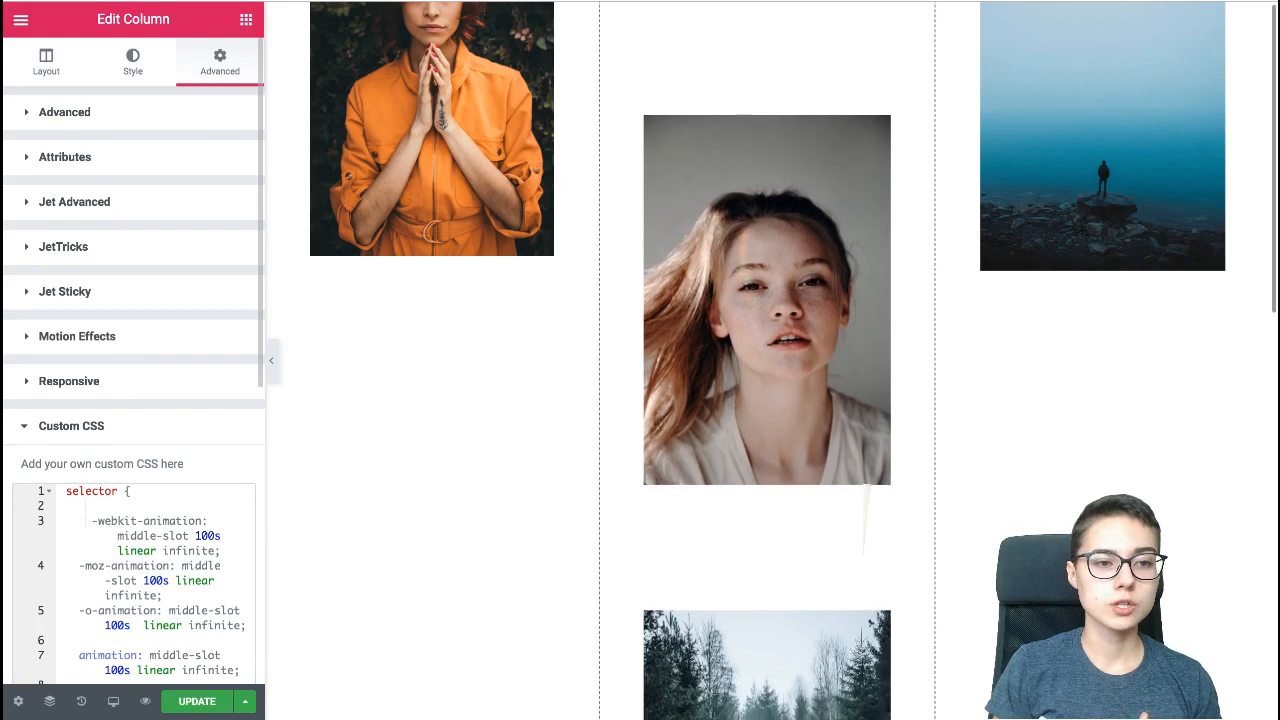
{"action": "left_click", "coordinate": [65, 112]}
{"action": "double_click", "coordinate": [43, 181]}
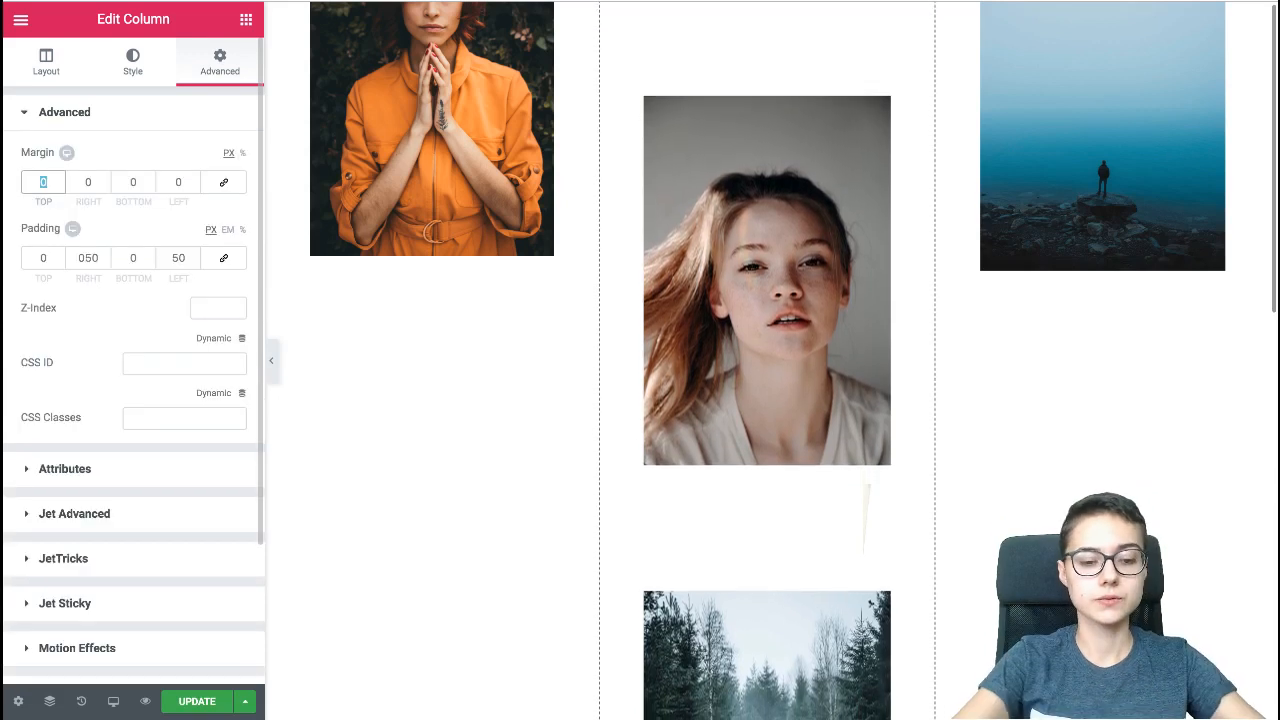
{"action": "type", "text": "100"}
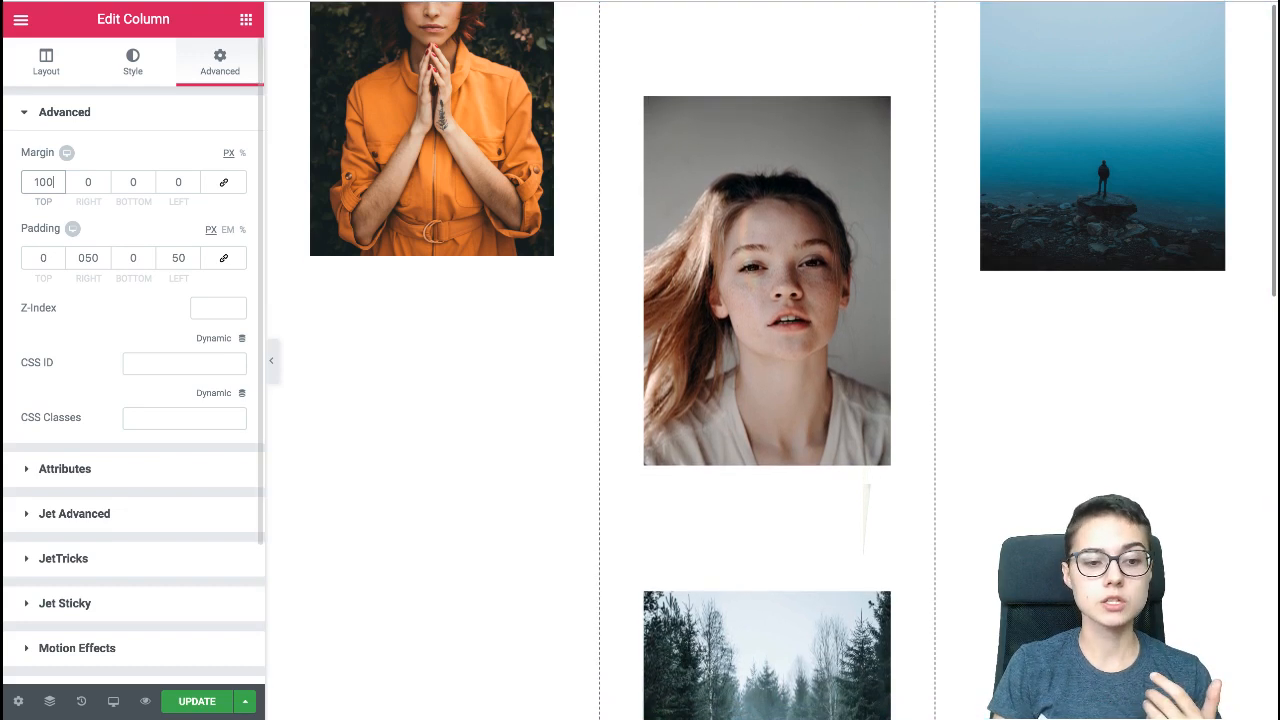
- Pause the middle column's animation by adding // before selector in its custom CSS
{"action": "scroll", "coordinate": [133, 400], "scroll_direction": "down", "scroll_amount": 2}
{"action": "left_click", "coordinate": [71, 560]}
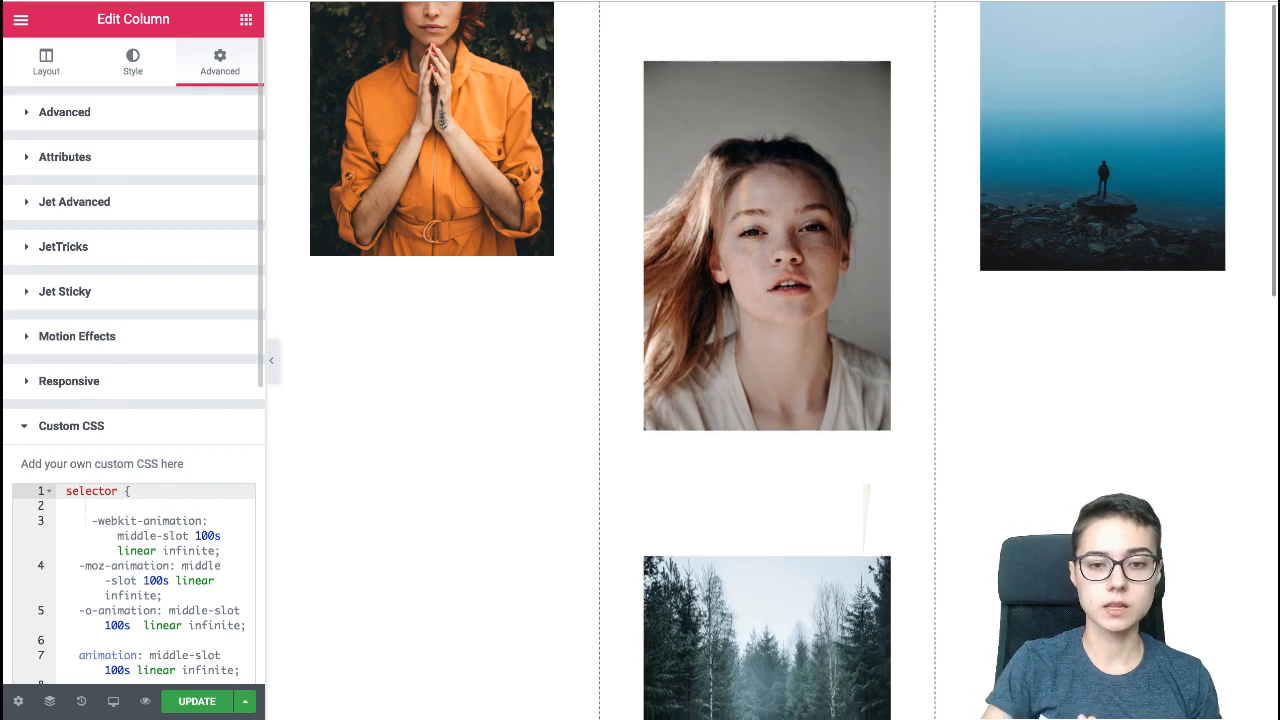
{"action": "type", "text": "//"}
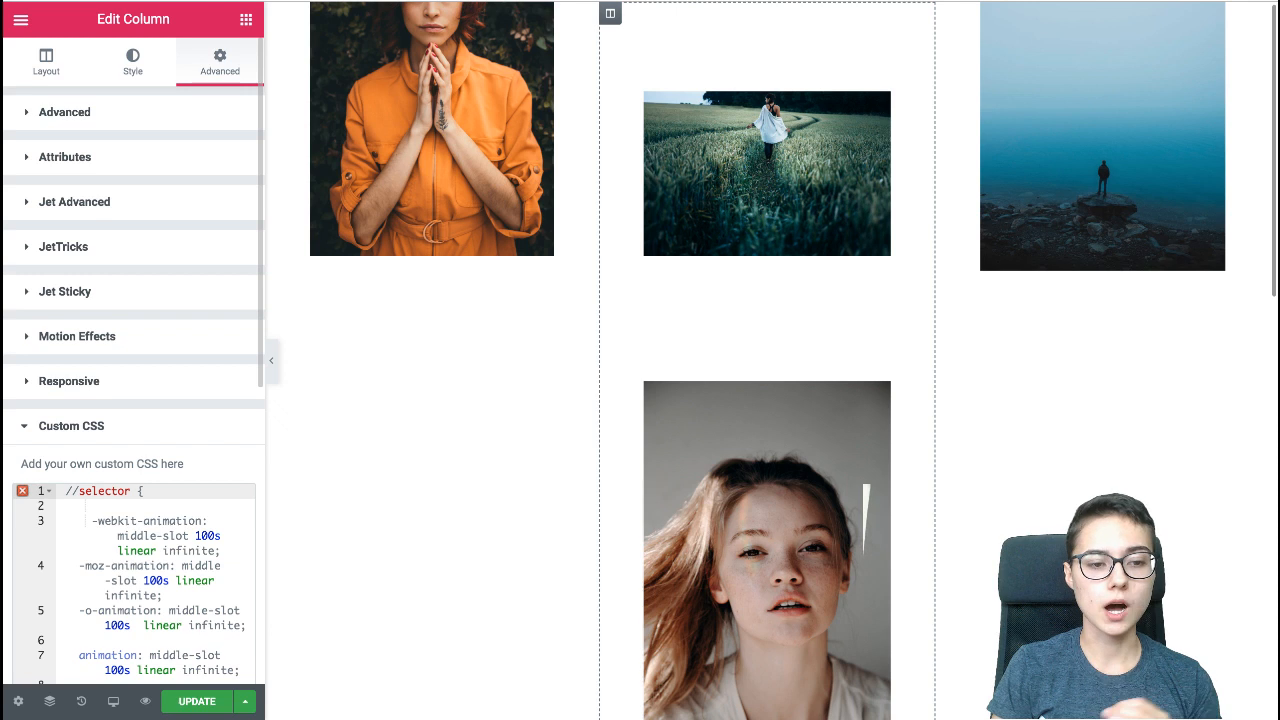
{"action": "key", "text": "shift+Home"}
{"action": "key", "text": "Right"}
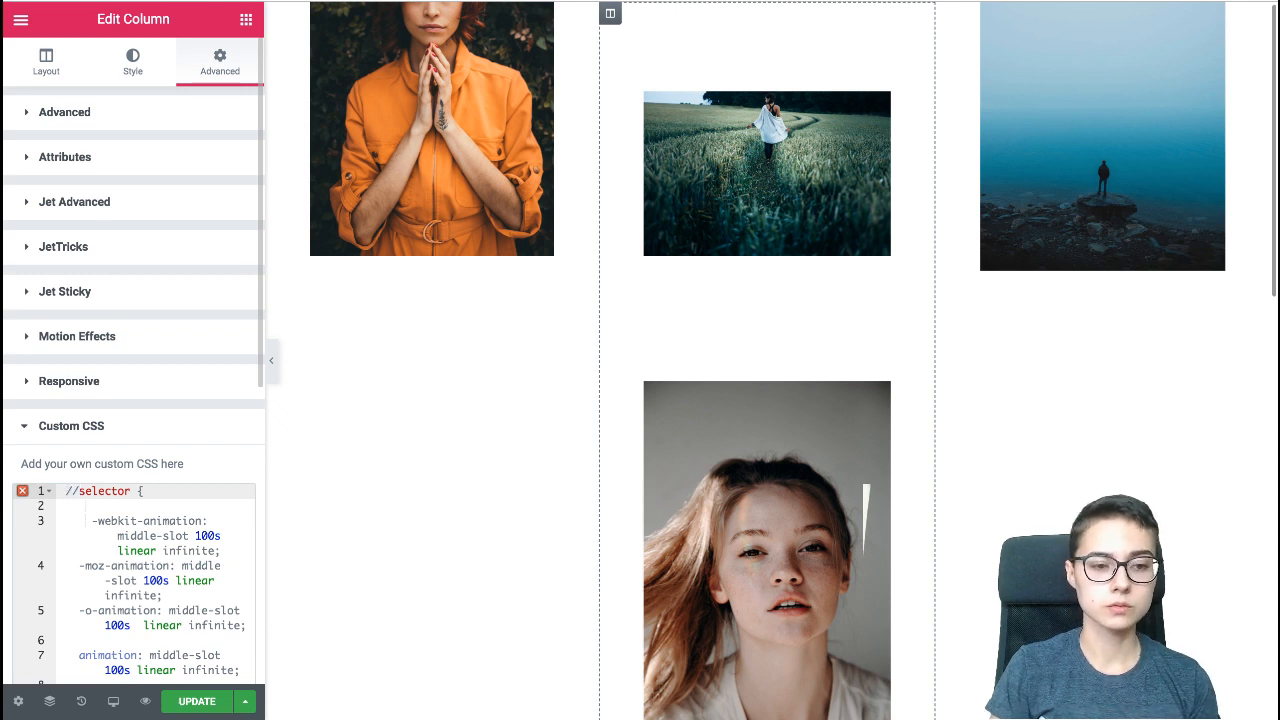
{"action": "key", "text": "shift+Home"}
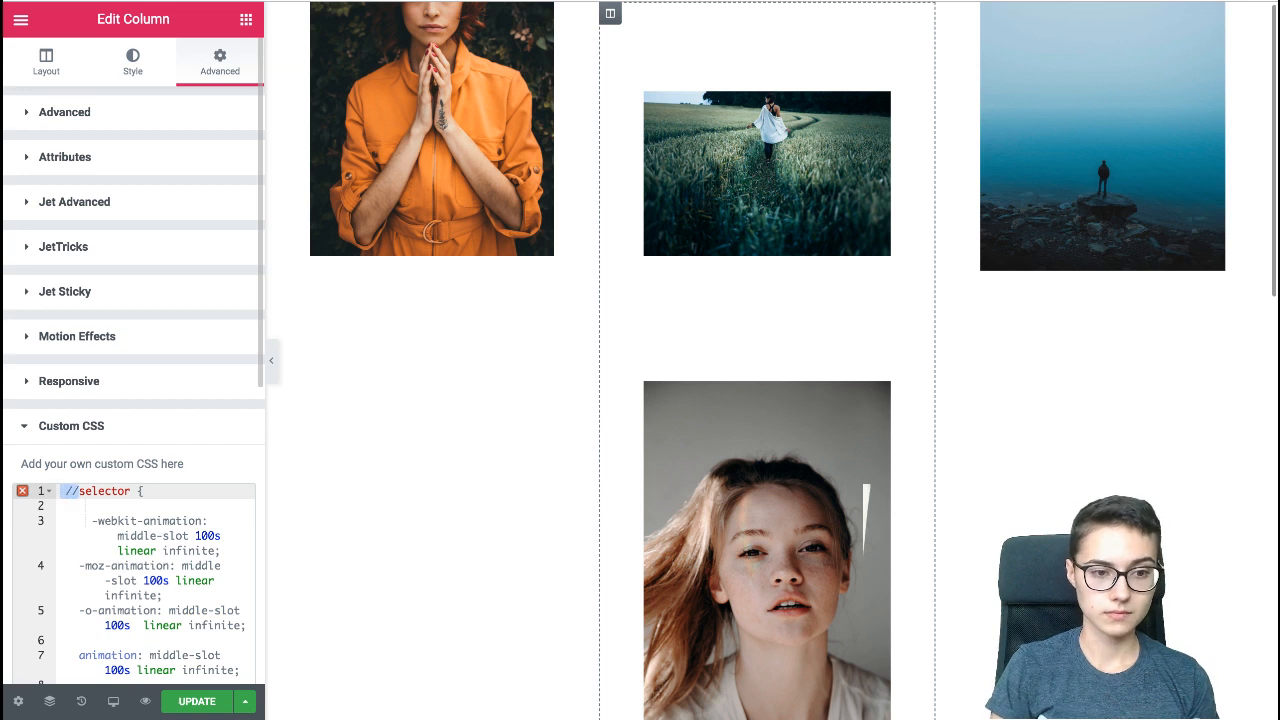
{"action": "key", "text": "Right"}
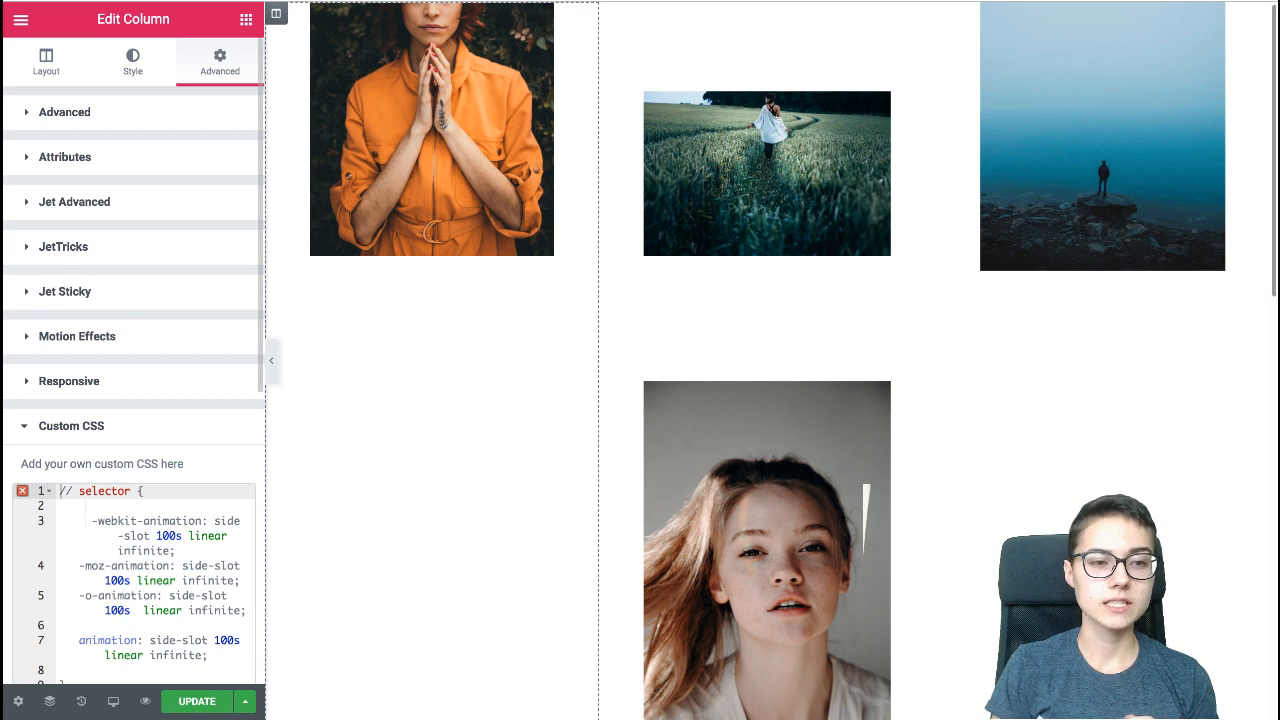
{"action": "left_click", "coordinate": [64, 112]}
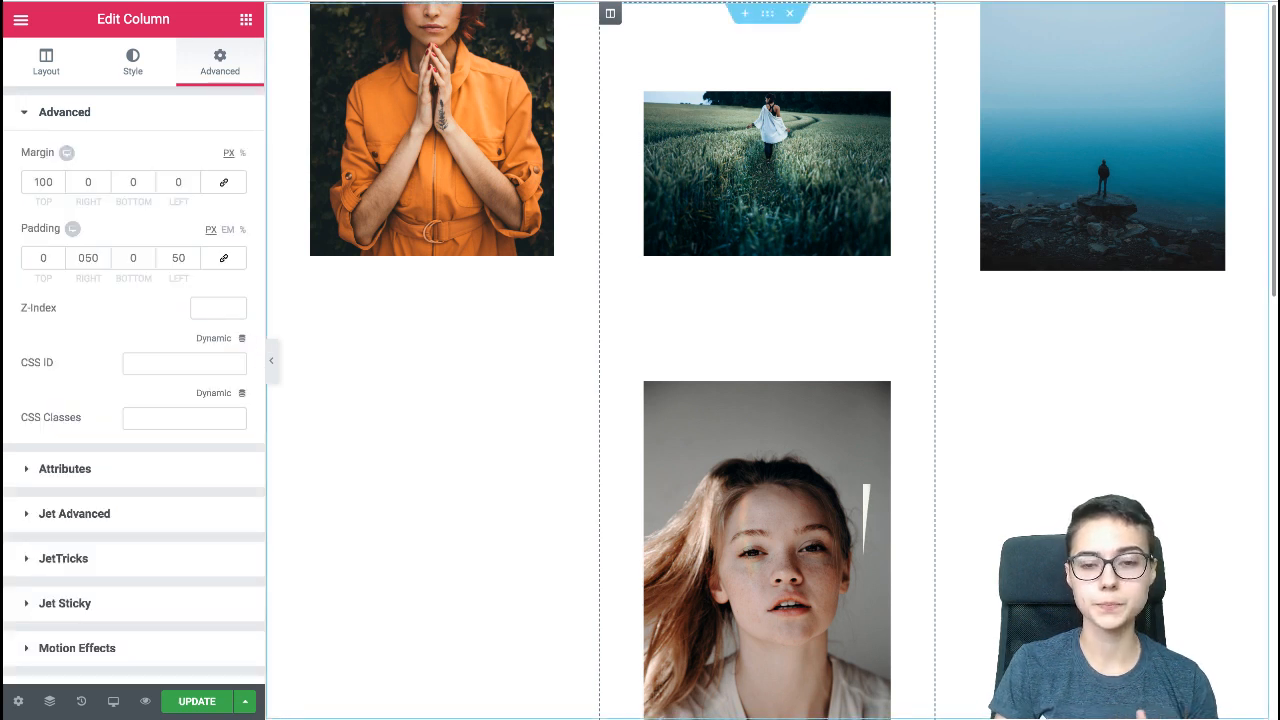
{"action": "scroll", "coordinate": [767, 400], "scroll_direction": "down", "scroll_amount": 10}
{"action": "scroll", "coordinate": [767, 400], "scroll_direction": "up", "scroll_amount": 10}
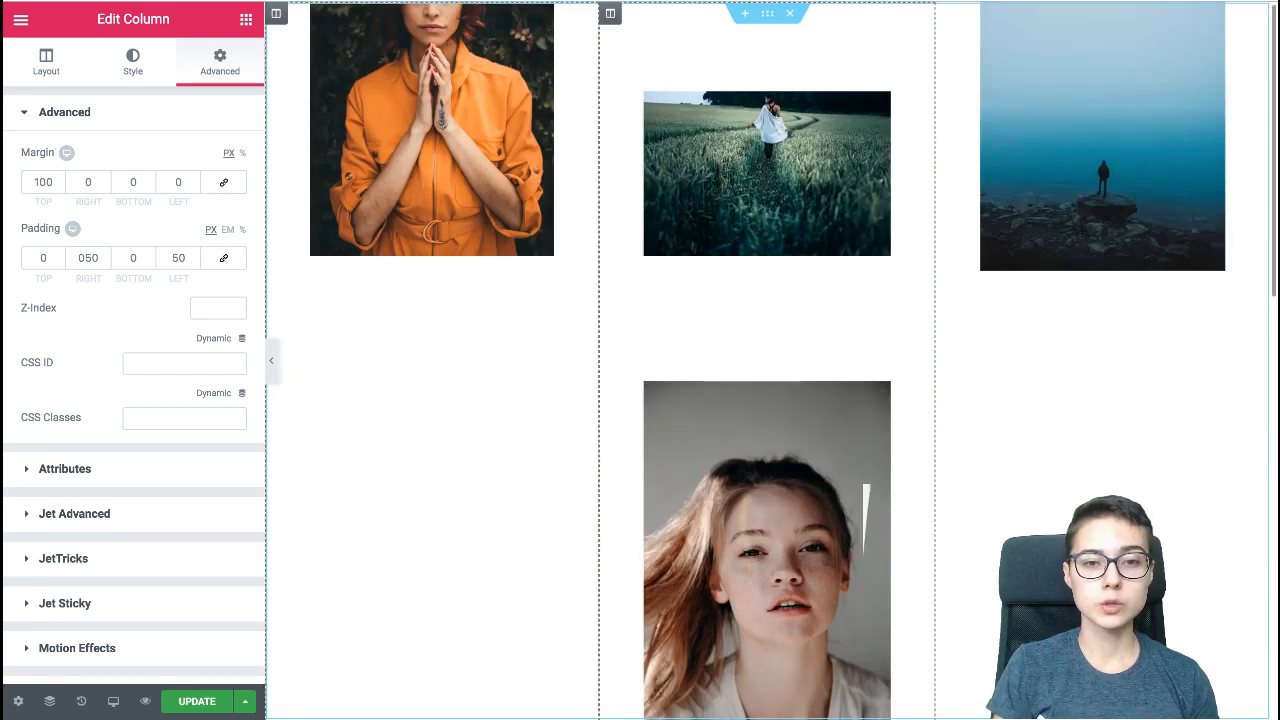
- Open the first column's custom CSS and reactivate its side-slot animation by removing the // before selector
{"action": "left_click", "coordinate": [276, 13]}
{"action": "scroll", "coordinate": [133, 400], "scroll_direction": "down", "scroll_amount": 3}
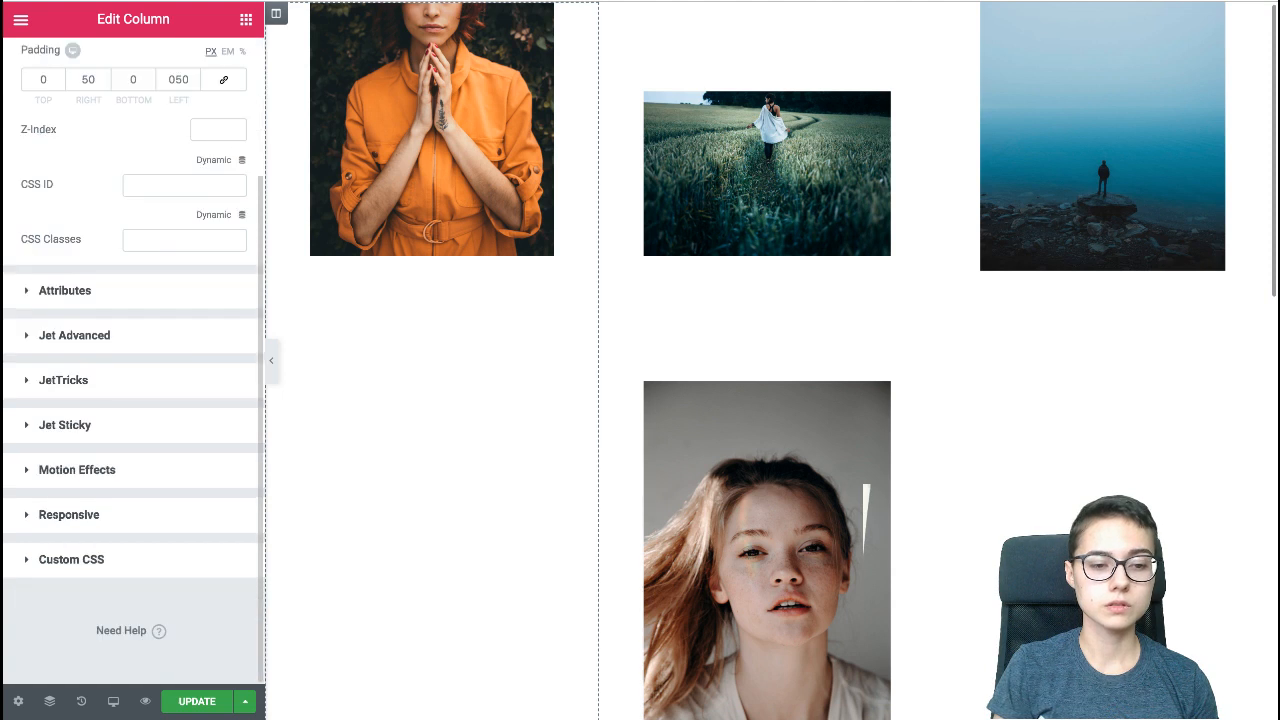
{"action": "left_click", "coordinate": [71, 559]}
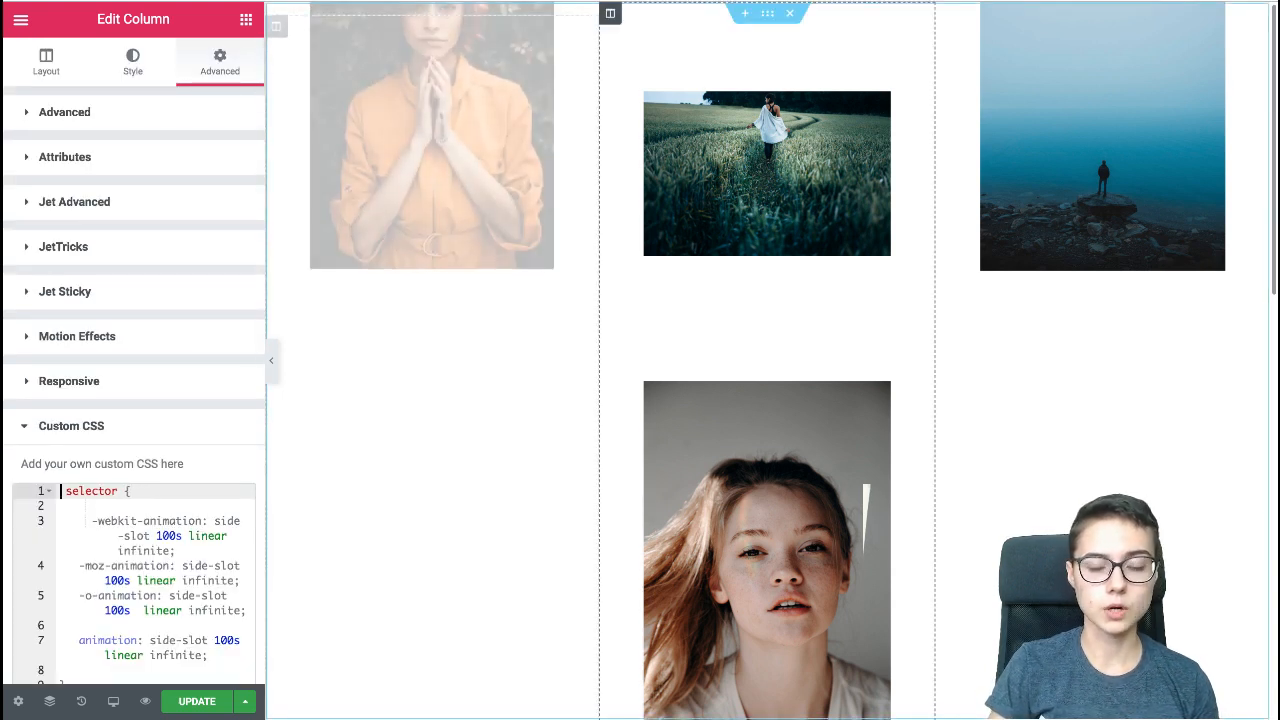
- Open the middle column's custom CSS and reactivate its middle-slot animation by removing the // before selector
{"action": "left_click", "coordinate": [610, 13]}
{"action": "scroll", "coordinate": [133, 400], "scroll_direction": "down", "scroll_amount": 3}
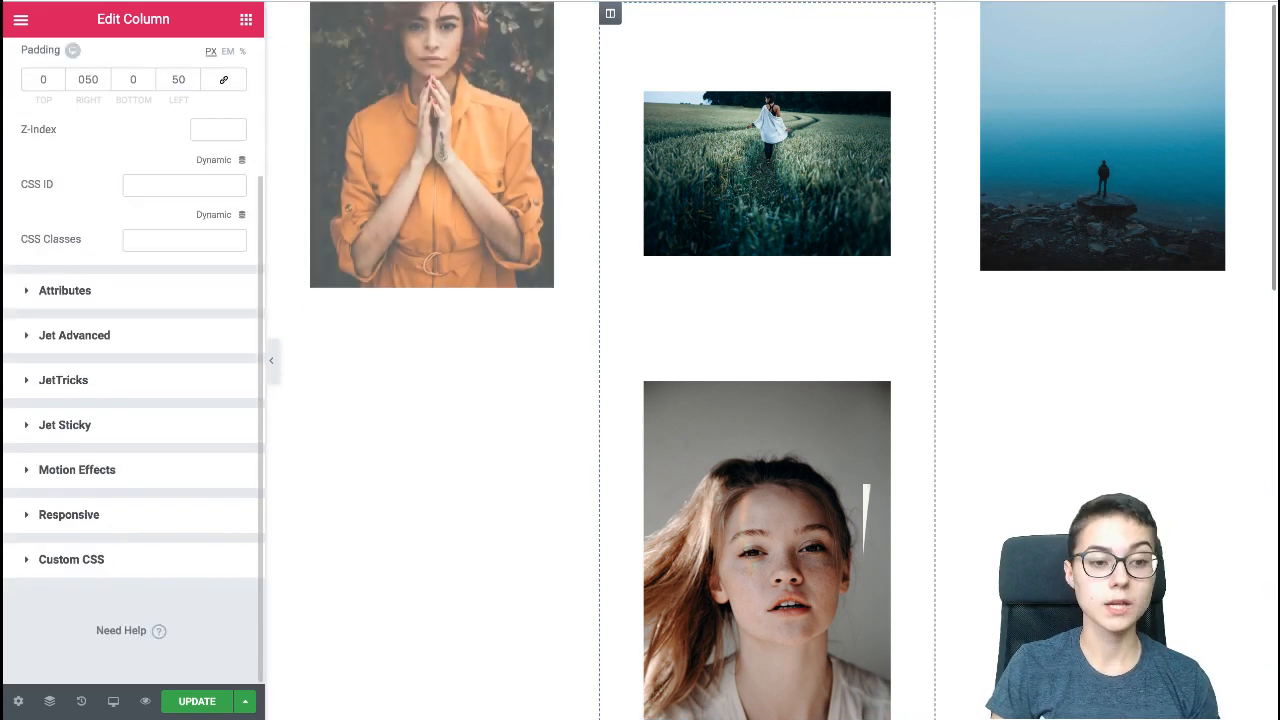
{"action": "left_click", "coordinate": [71, 559]}
{"action": "left_click", "coordinate": [79, 491]}
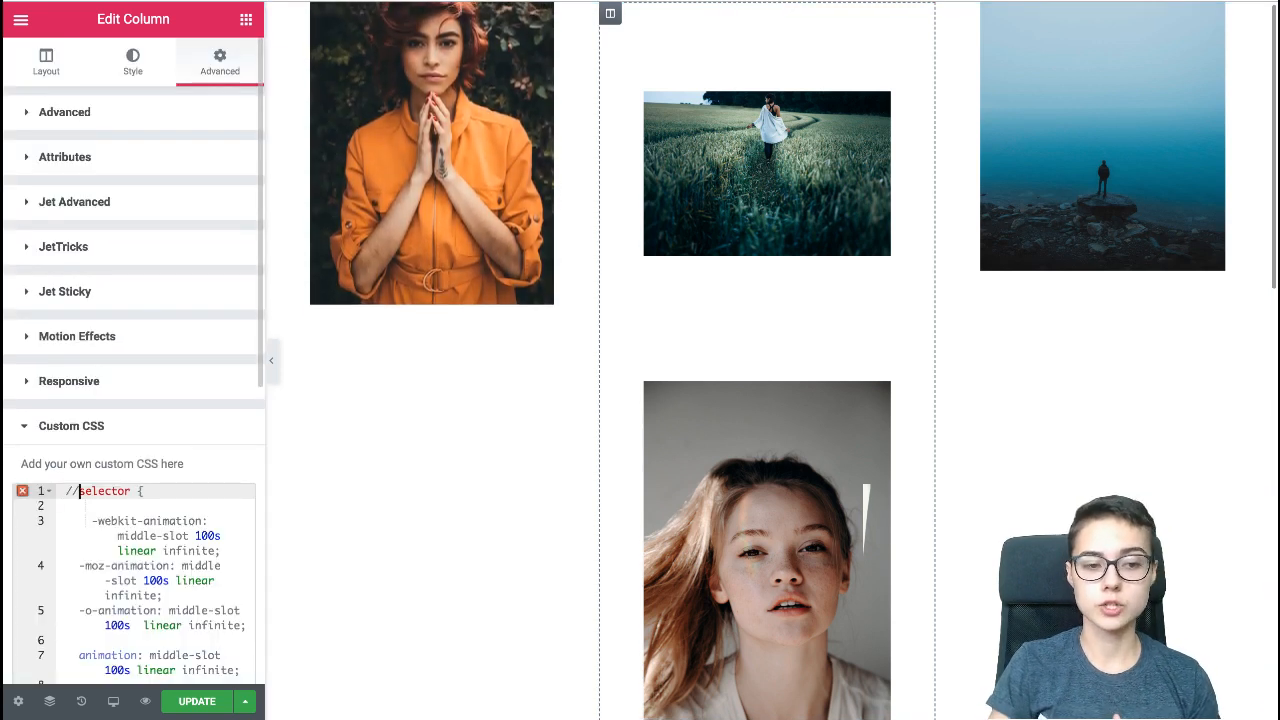
{"action": "key", "text": "BackSpace"}
{"action": "key", "text": "BackSpace"}
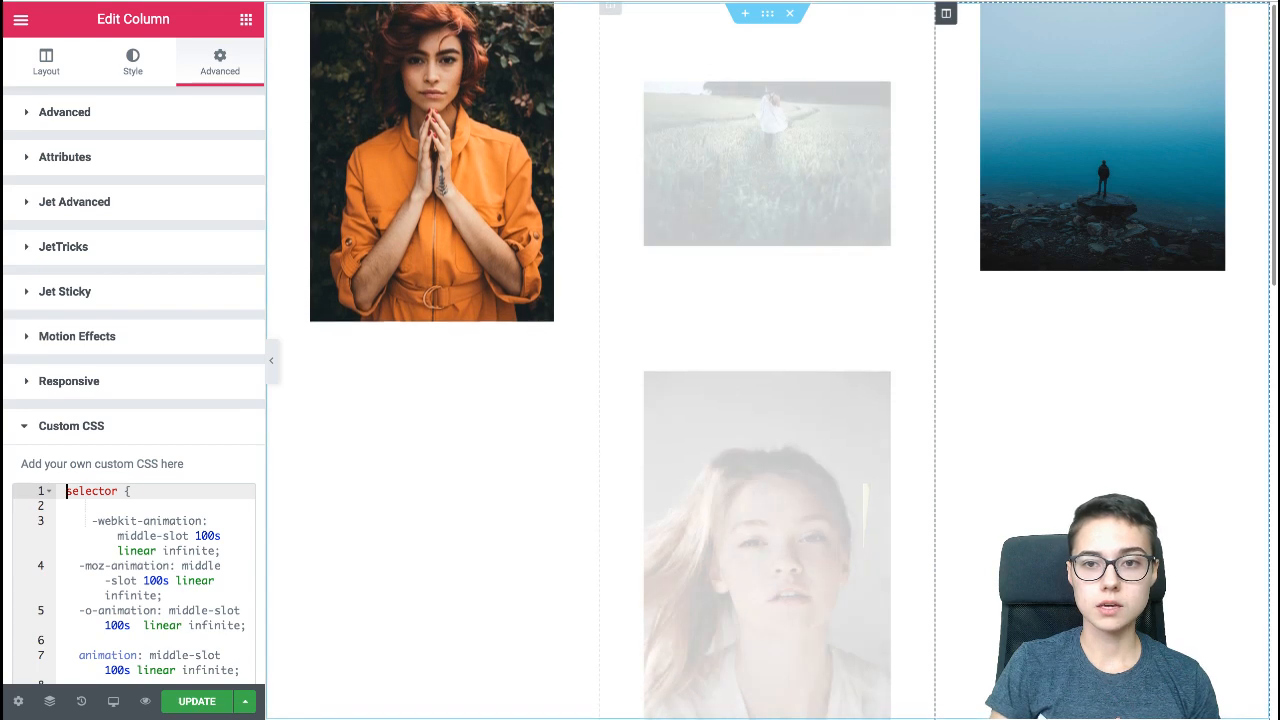
- Open the third column for editing and reactivate its side-slot animation by removing the // before selector
{"action": "left_click", "coordinate": [946, 13]}
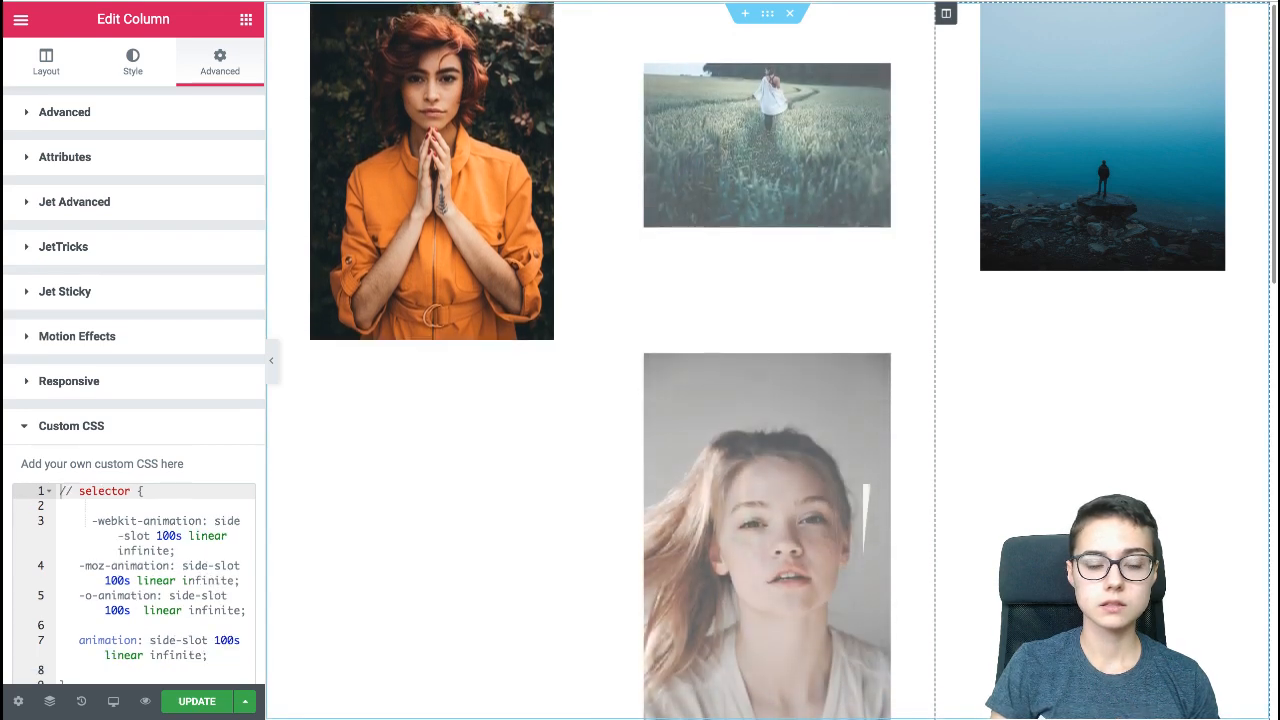
{"action": "key", "text": "BackSpace"}
{"action": "key", "text": "BackSpace"}
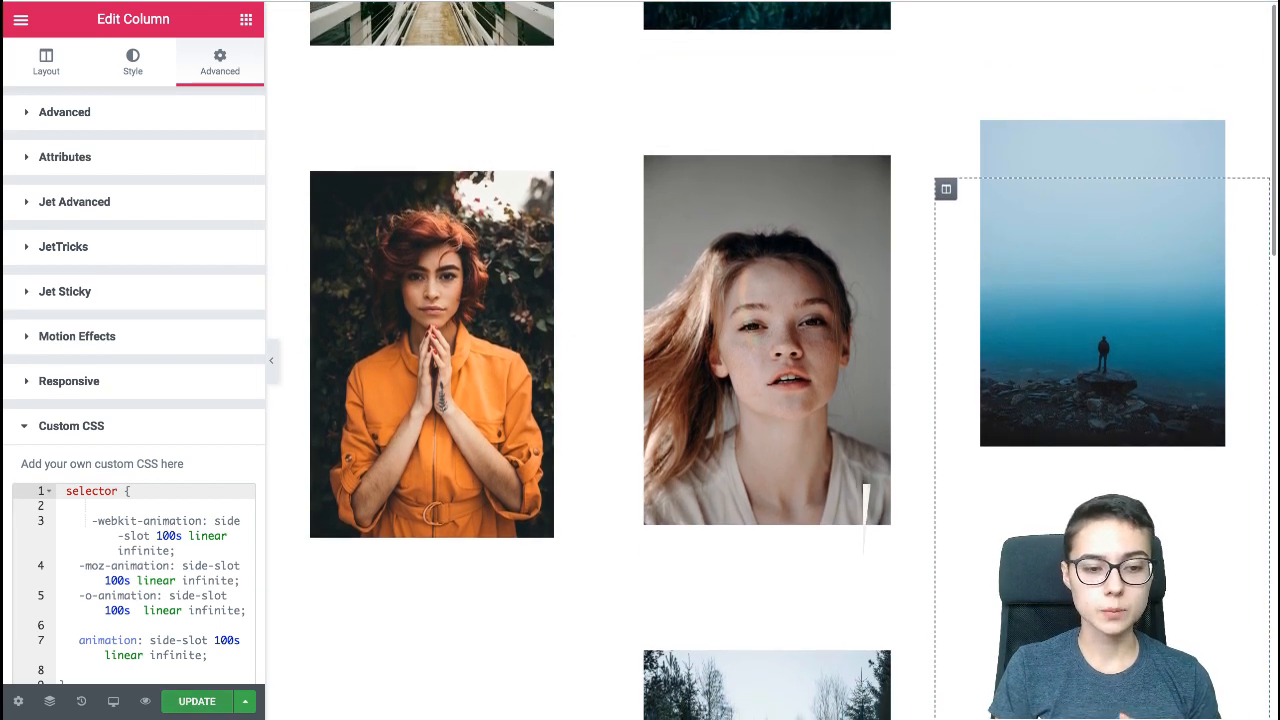
- Save the page, open its preview, and reload it to watch the three columns scroll
{"action": "key", "text": "ctrl+s"}
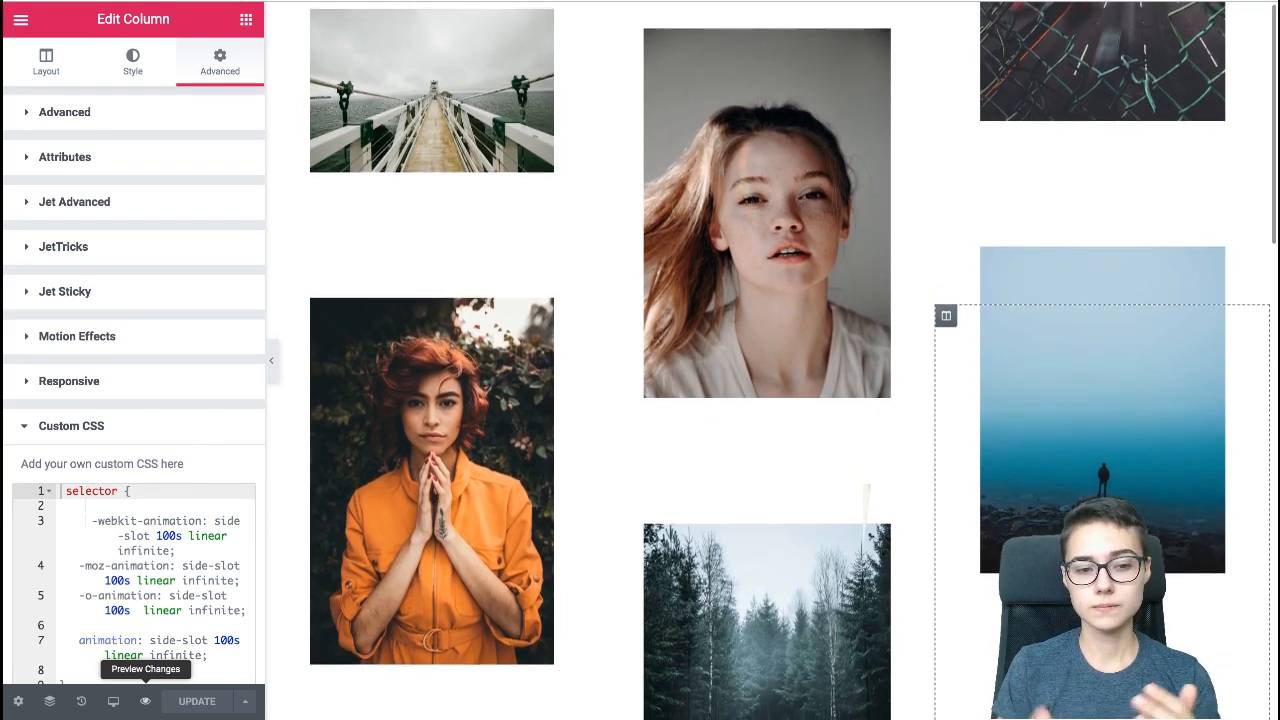
{"action": "left_click", "coordinate": [145, 701]}
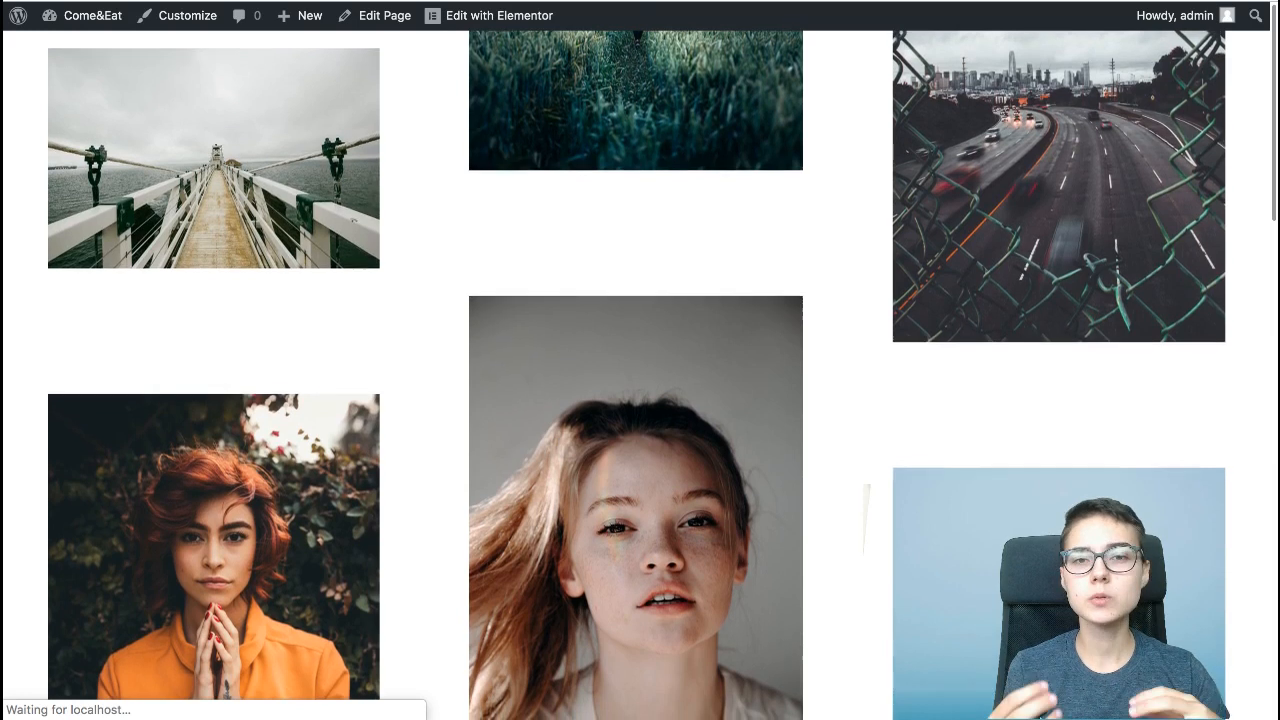
{"action": "key", "text": "super+r"}
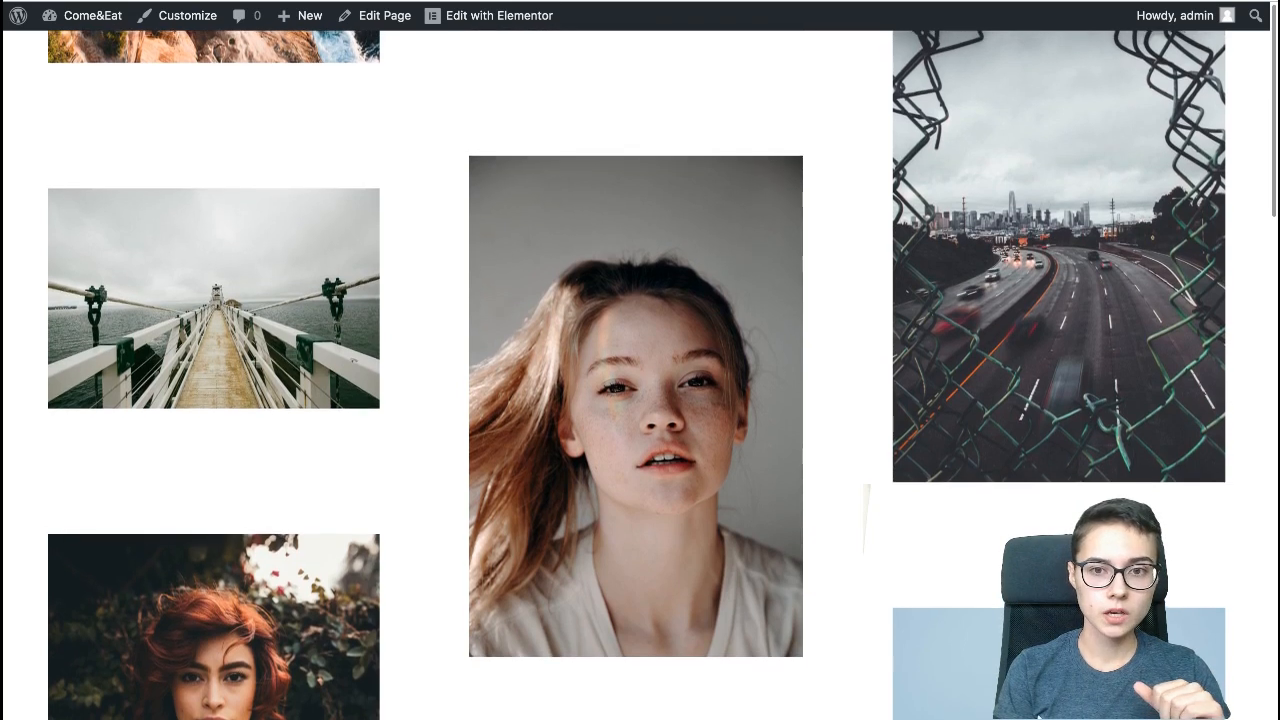
- Look over the moving image columns further down the page preview and return to the top
{"action": "scroll", "coordinate": [640, 400], "scroll_direction": "down", "scroll_amount": 5}
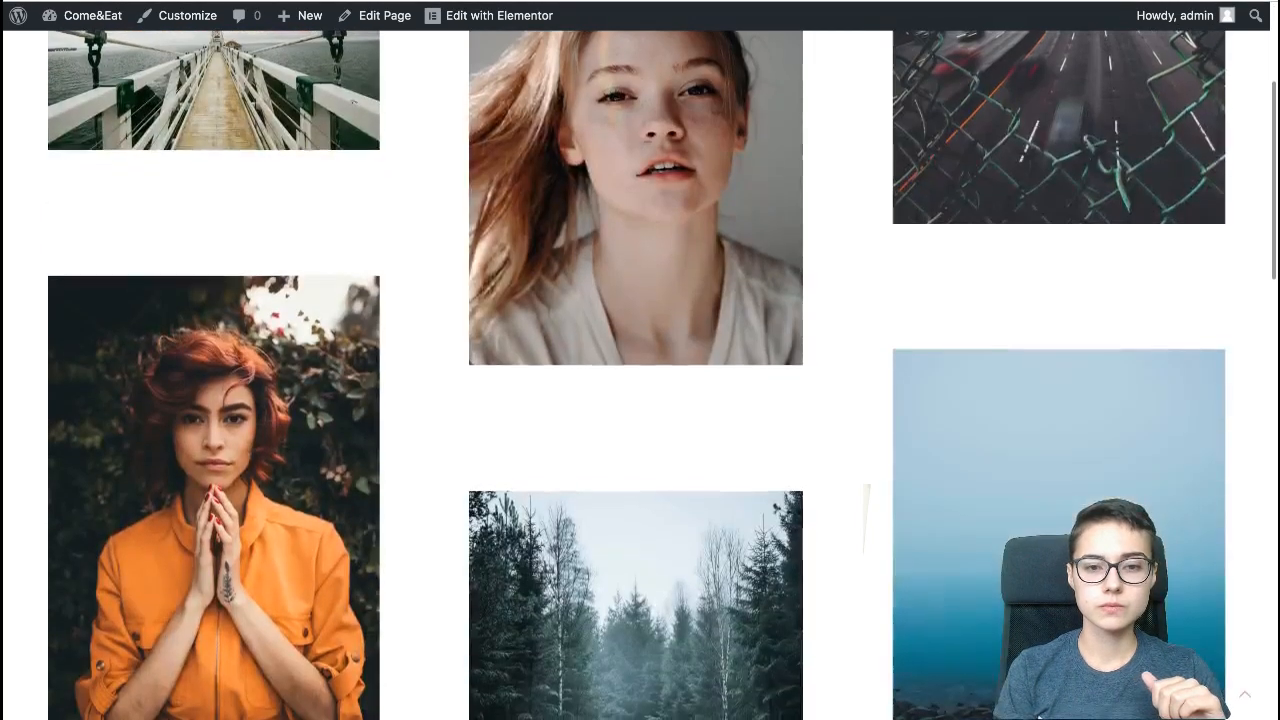
{"action": "scroll", "coordinate": [640, 400], "scroll_direction": "up", "scroll_amount": 5}
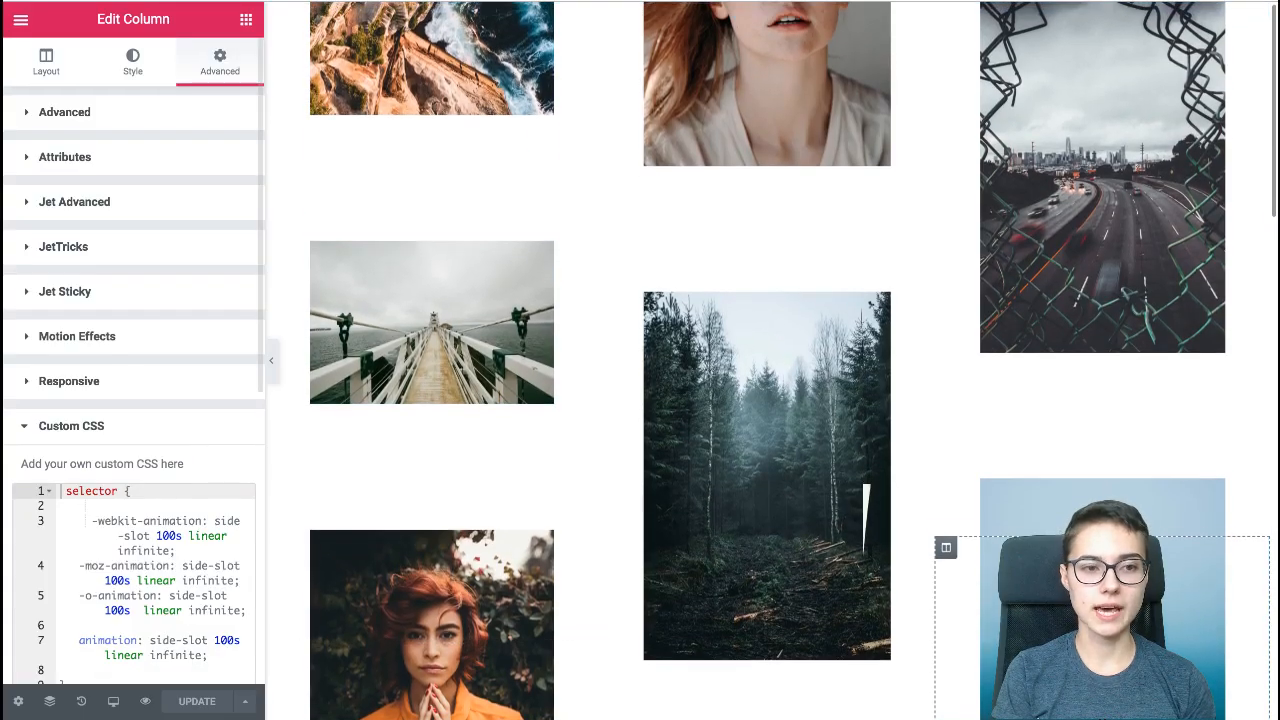
- Open the middle column's forest image for editing and examine its JetTricks tooltip settings
{"action": "left_click", "coordinate": [46, 62]}
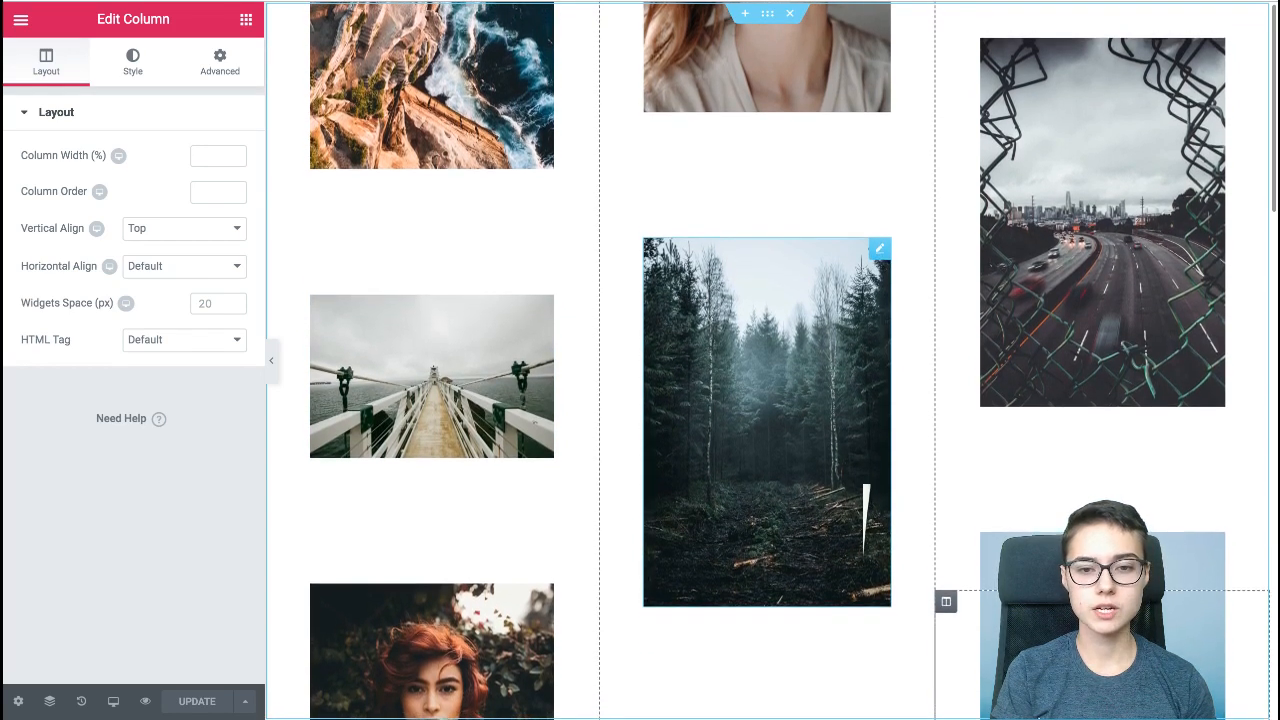
{"action": "left_click", "coordinate": [879, 243]}
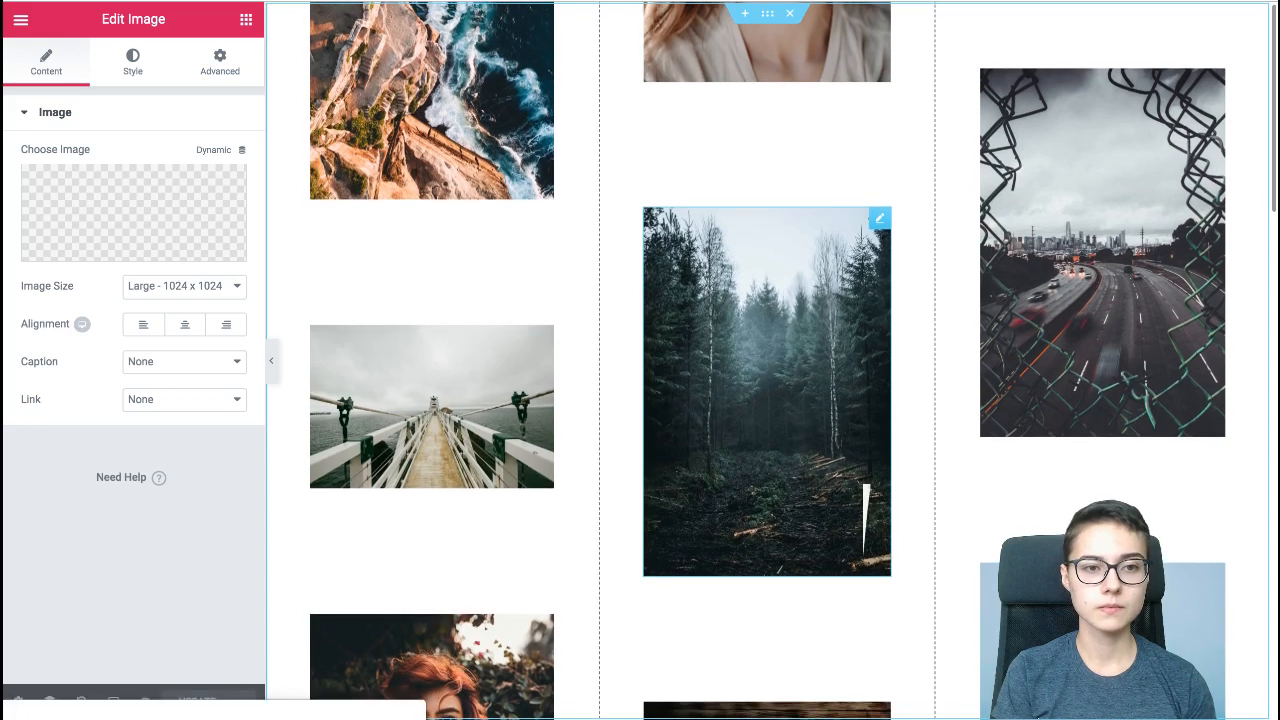
{"action": "left_click", "coordinate": [220, 62]}
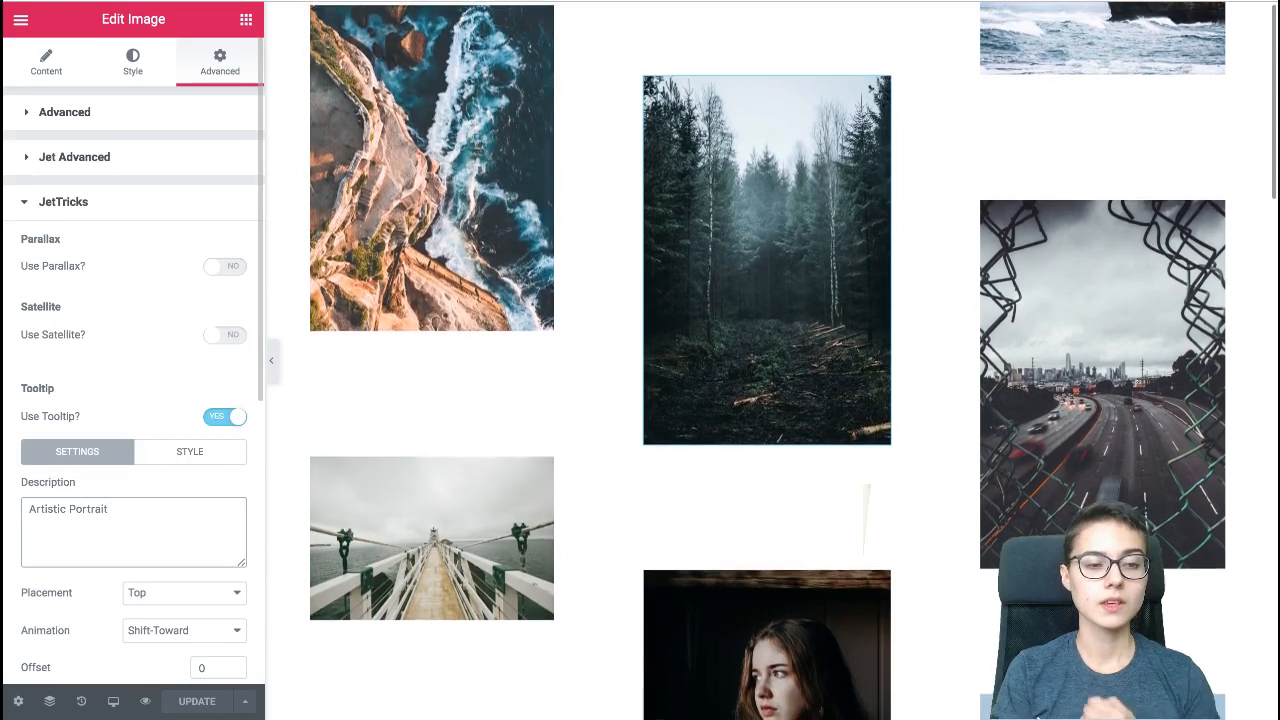
{"action": "scroll", "coordinate": [133, 400], "scroll_direction": "down", "scroll_amount": 1}
{"action": "scroll", "coordinate": [133, 400], "scroll_direction": "up", "scroll_amount": 1}
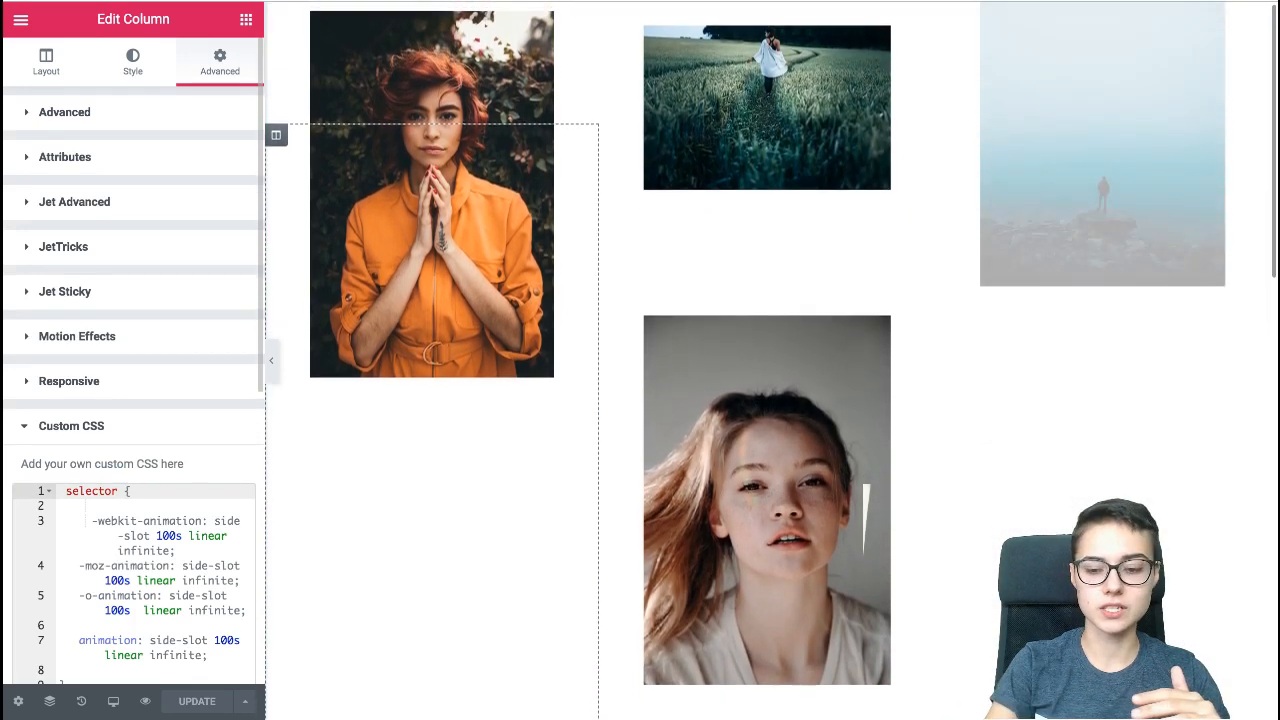
- Disable the first column's side-slot animation and the middle column's middle-slot animation by adding // before selector in each column's custom CSS
{"action": "type", "text": "//"}
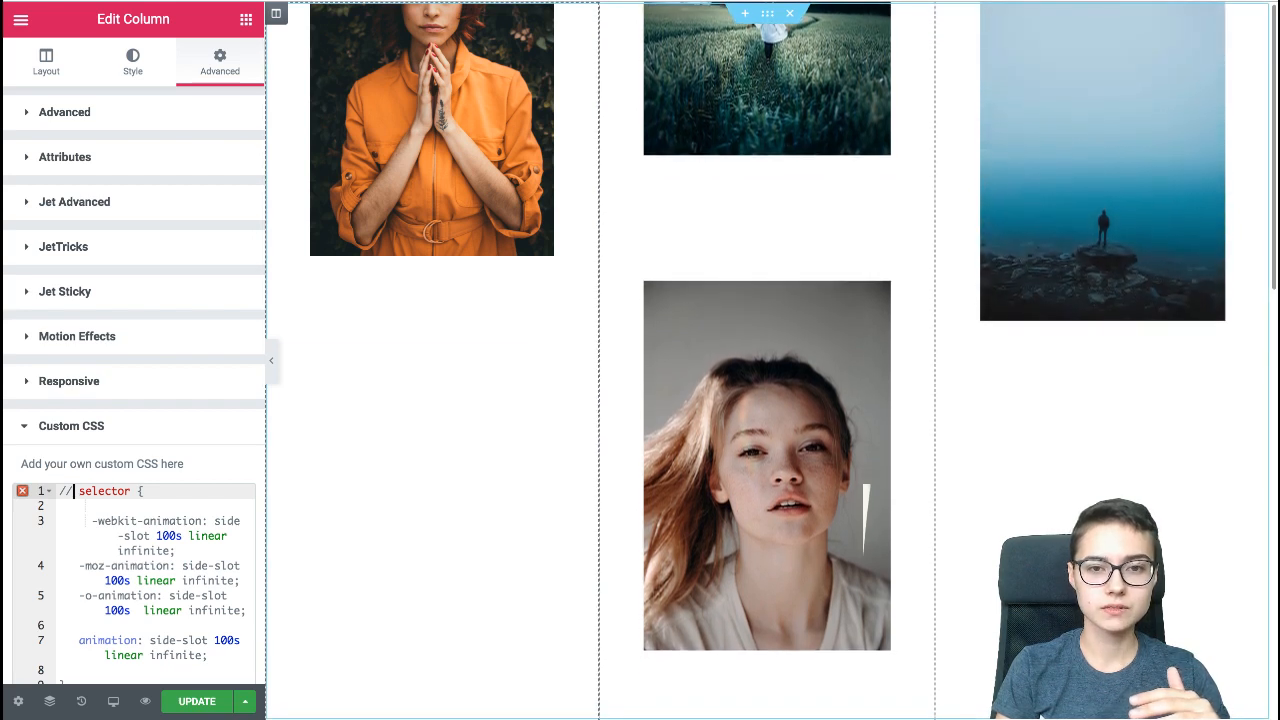
{"action": "right_click", "coordinate": [624, 116]}
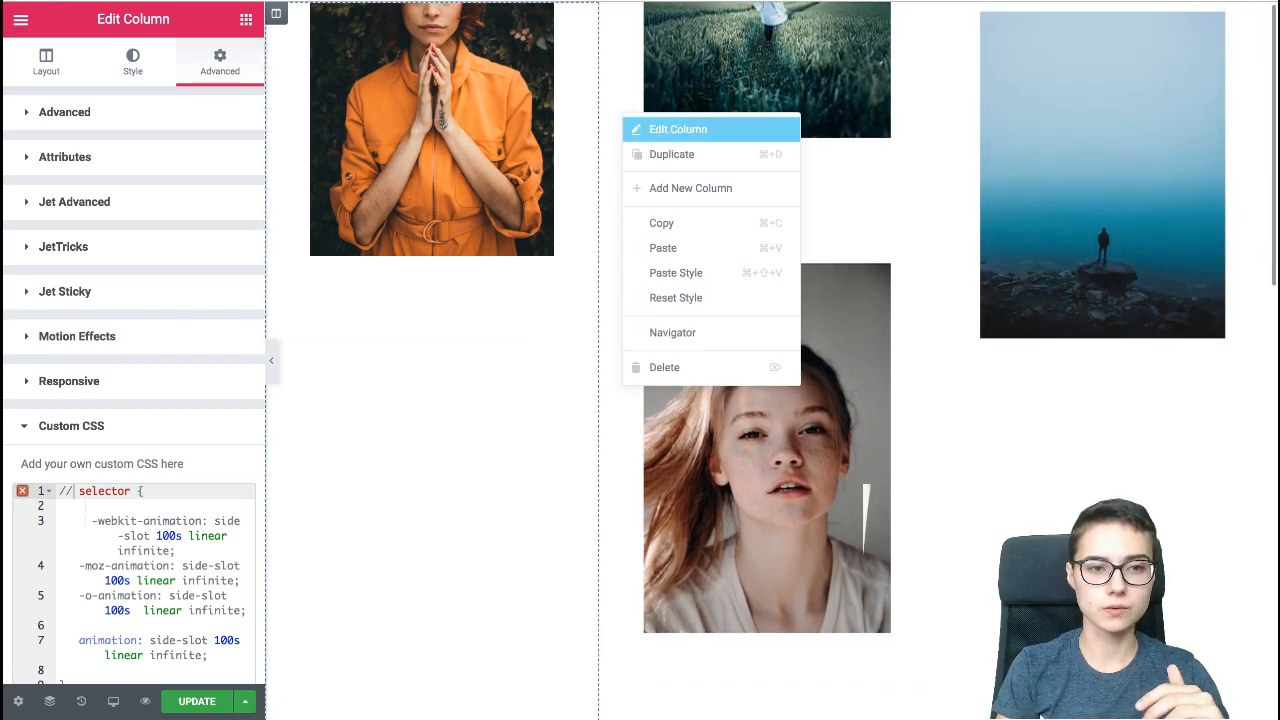
{"action": "left_click", "coordinate": [675, 129]}
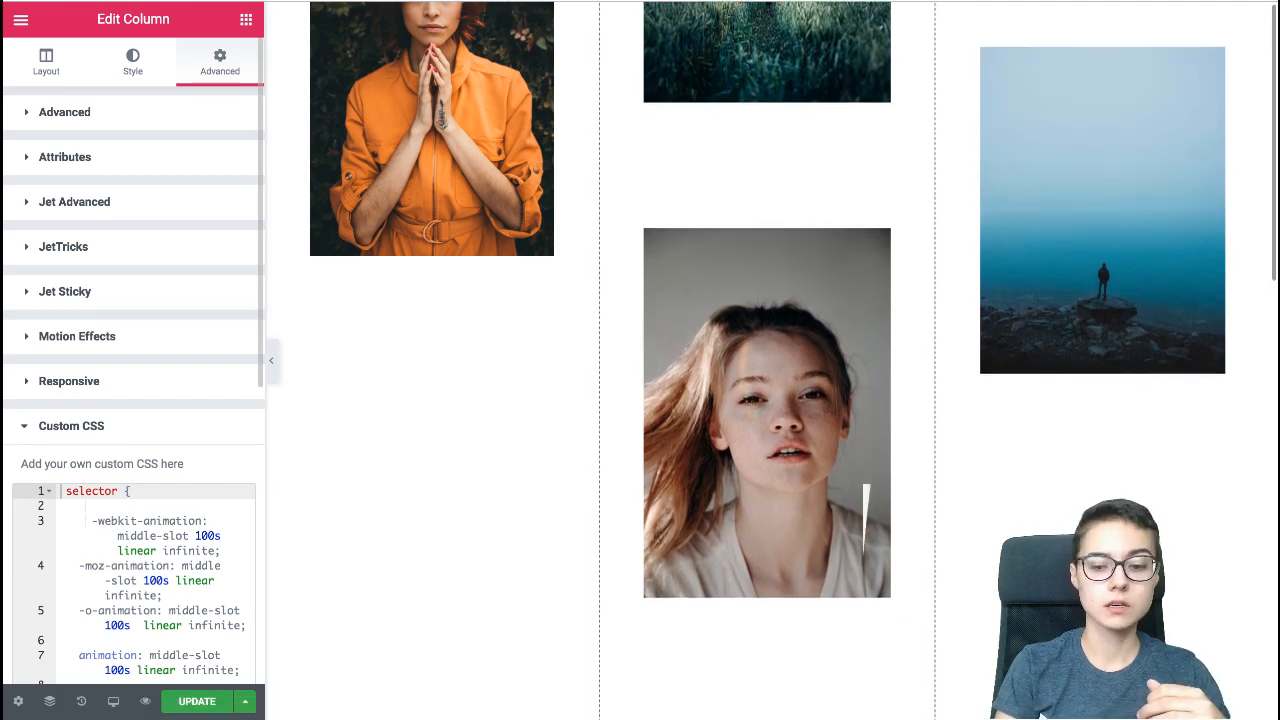
{"action": "type", "text": "//"}
- Examine the middle-slot CSS and highlight the duration in the -o-animation and animation lines
{"action": "scroll", "coordinate": [133, 400], "scroll_direction": "down", "scroll_amount": 7}
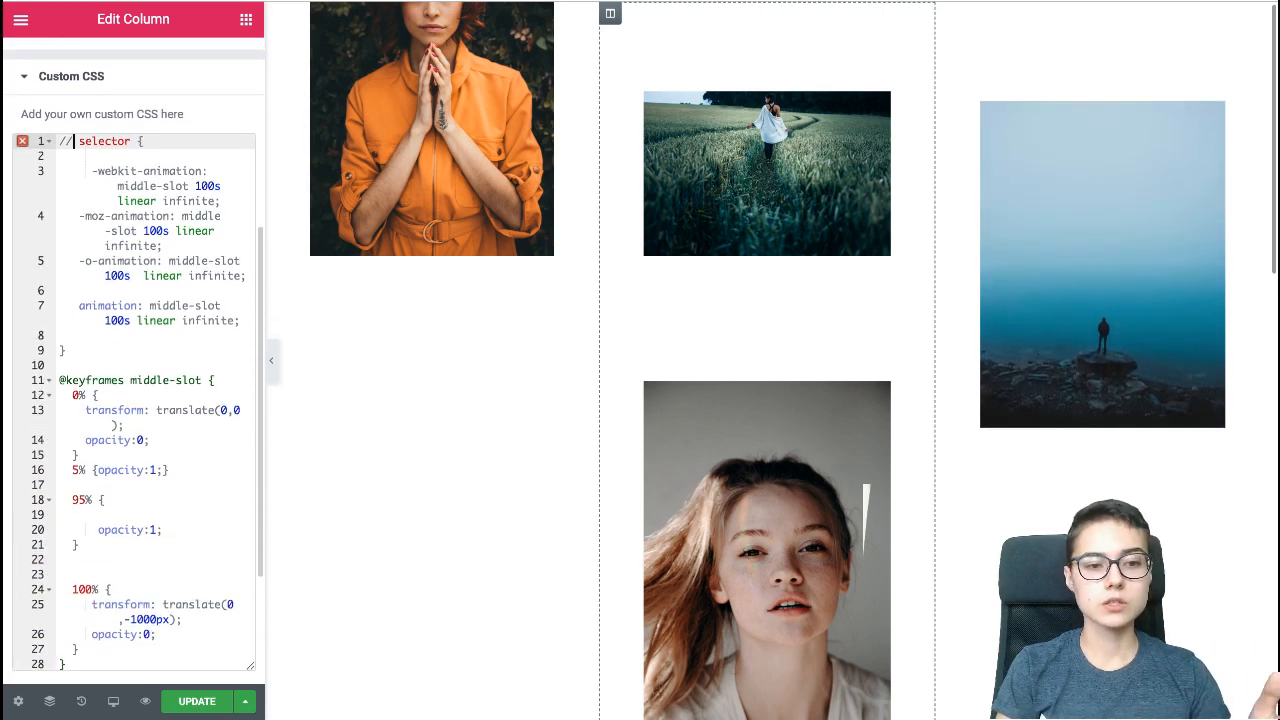
{"action": "left_click_drag", "start_coordinate": [105, 276], "coordinate": [119, 276]}
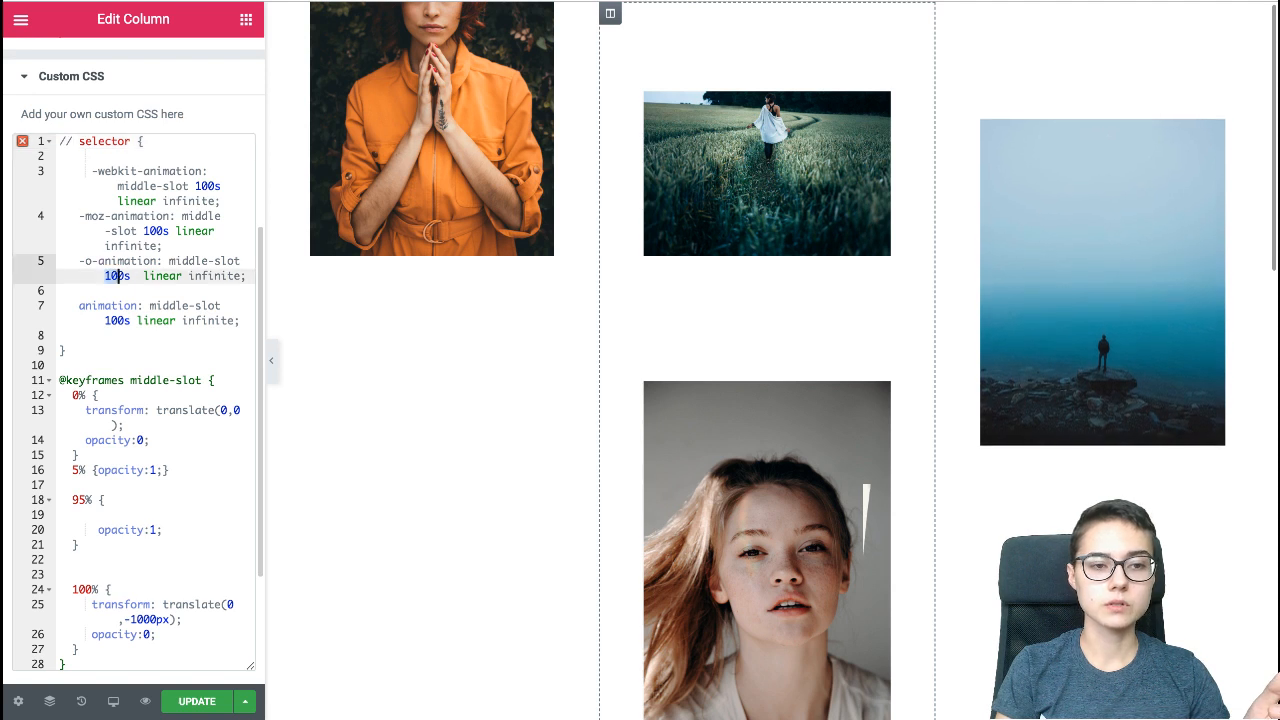
{"action": "left_click_drag", "start_coordinate": [105, 320], "coordinate": [118, 320]}
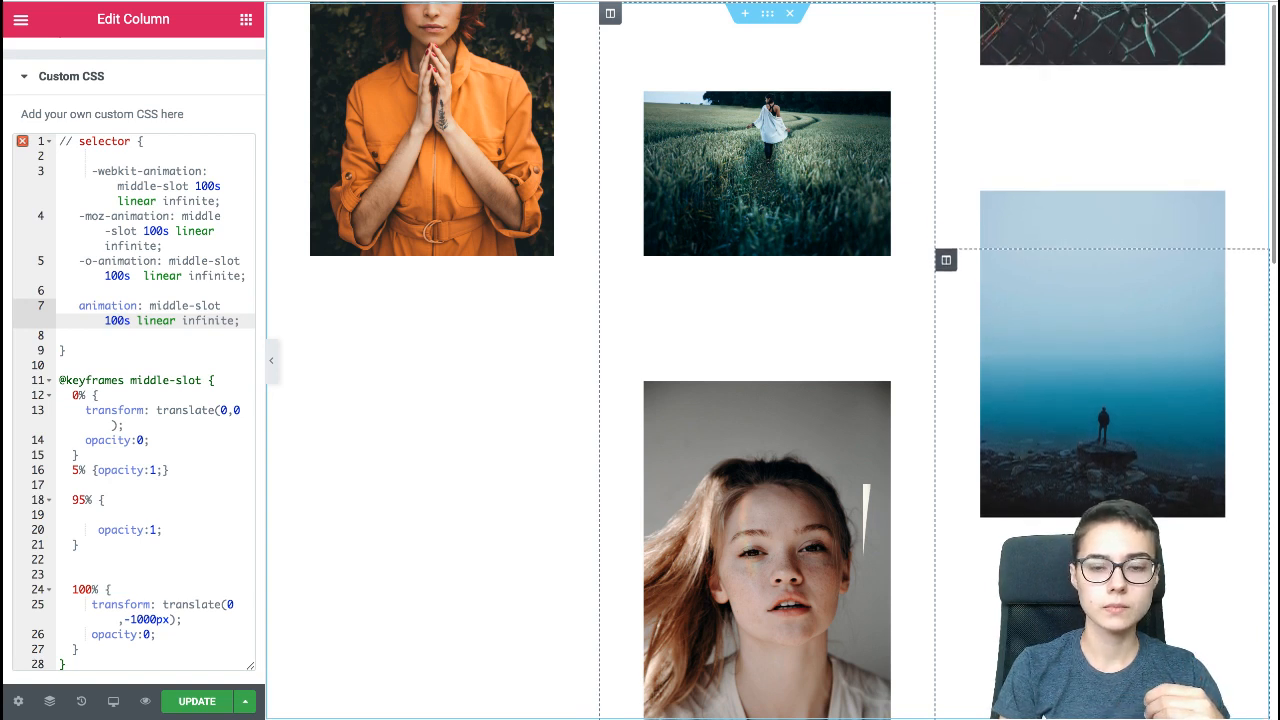
- Open the third column for editing and display its custom CSS
{"action": "left_click", "coordinate": [946, 267]}
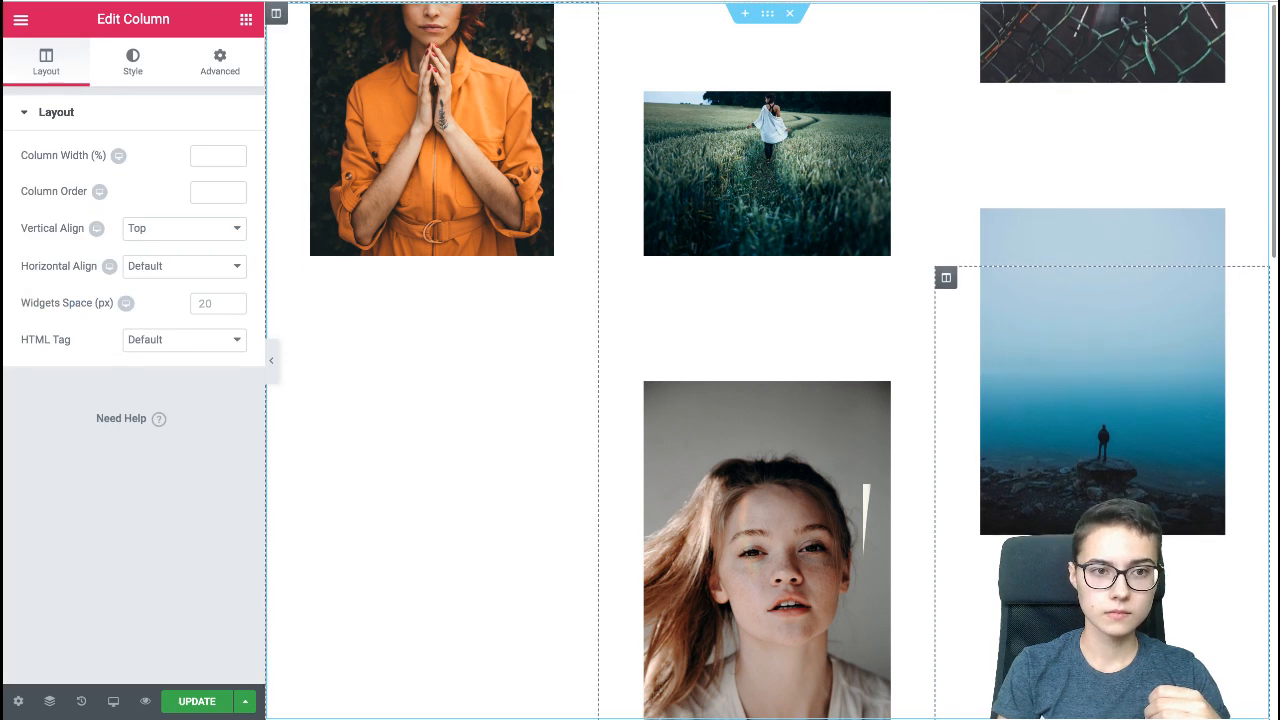
{"action": "left_click", "coordinate": [220, 62]}
{"action": "scroll", "coordinate": [133, 450], "scroll_direction": "down", "scroll_amount": 5}
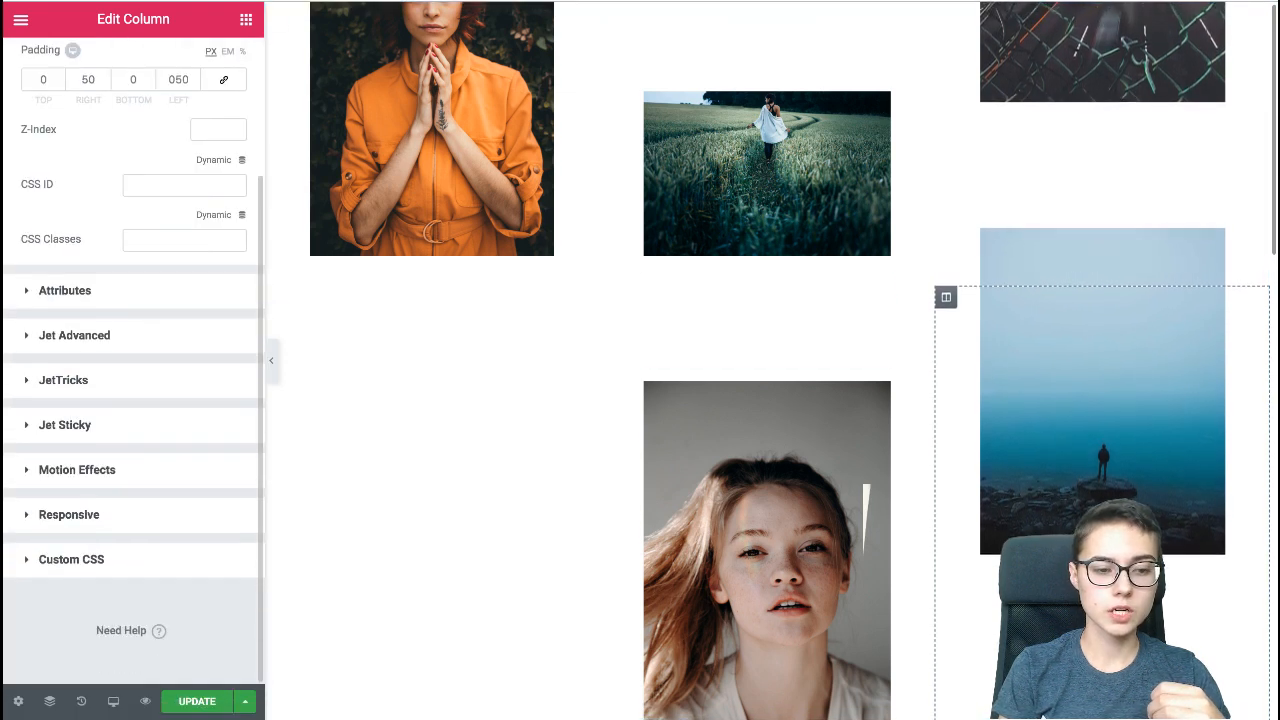
{"action": "left_click", "coordinate": [71, 560]}
{"action": "scroll", "coordinate": [227, 449], "scroll_direction": "down", "scroll_amount": 2}
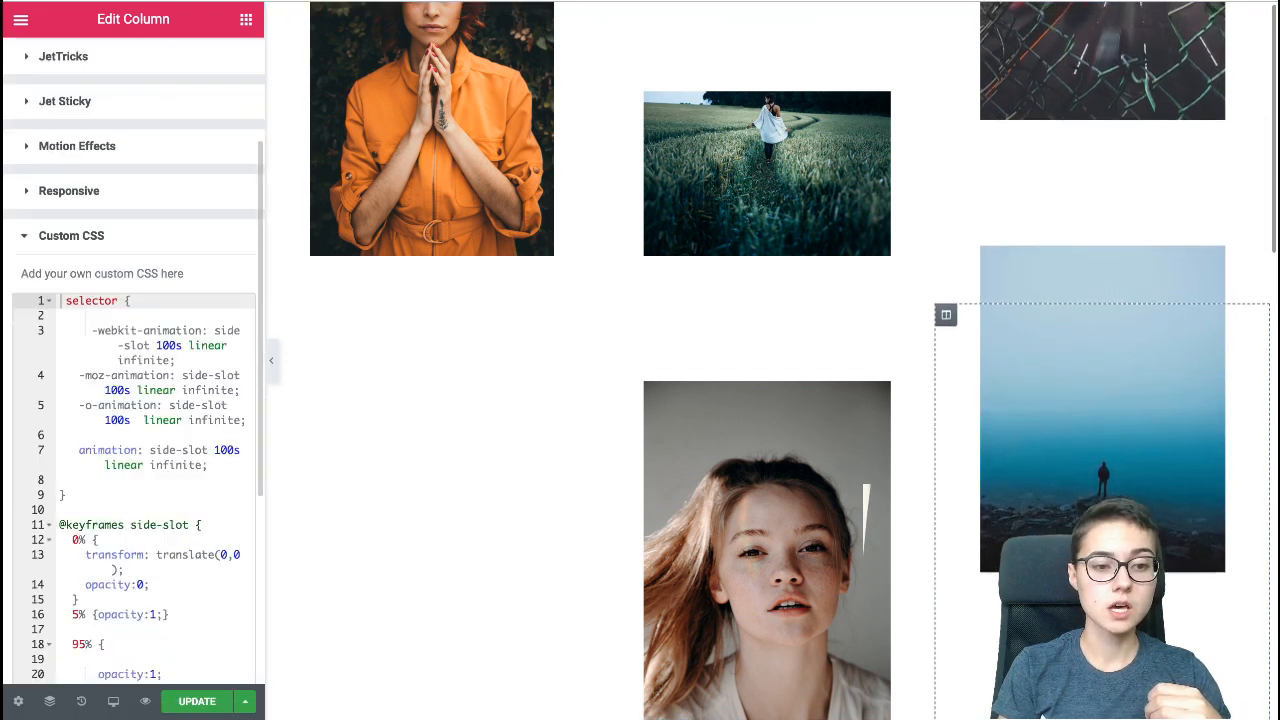
- Try a 30s duration in the third column's side-slot animation line and set it back to 100s
{"action": "left_click", "coordinate": [227, 449]}
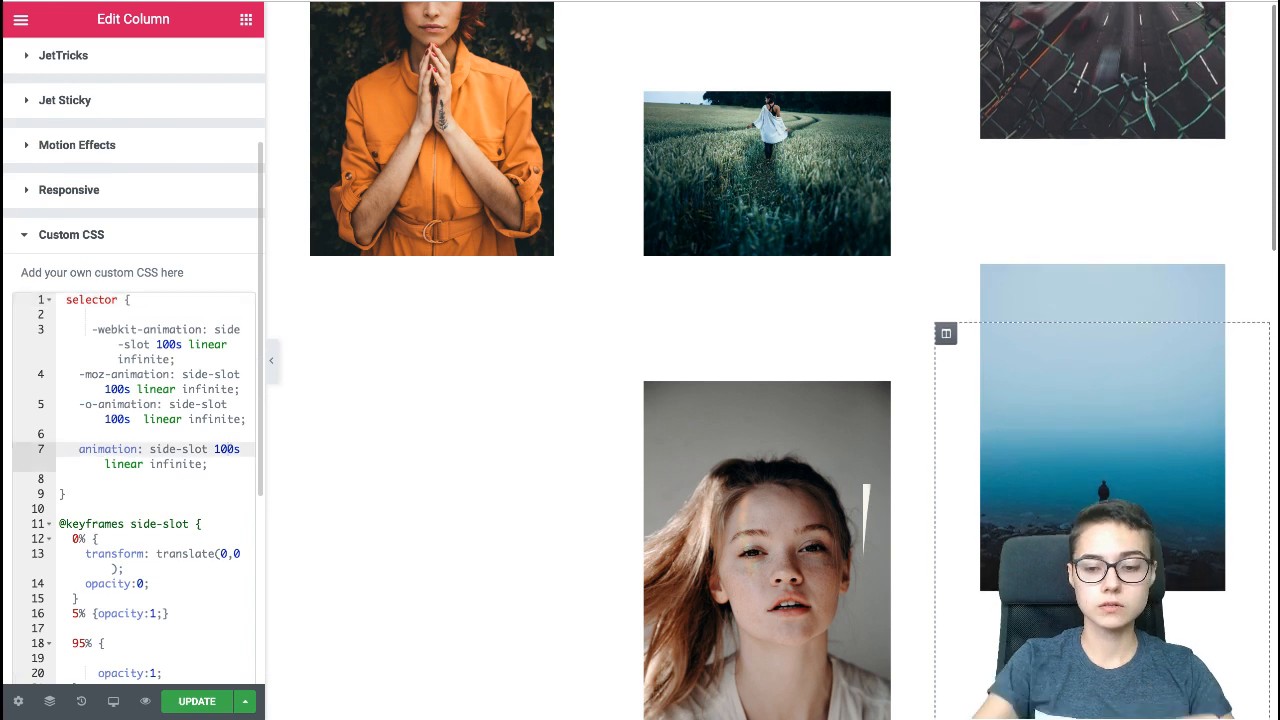
{"action": "key", "text": "BackSpace"}
{"action": "key", "text": "BackSpace"}
{"action": "type", "text": "3"}
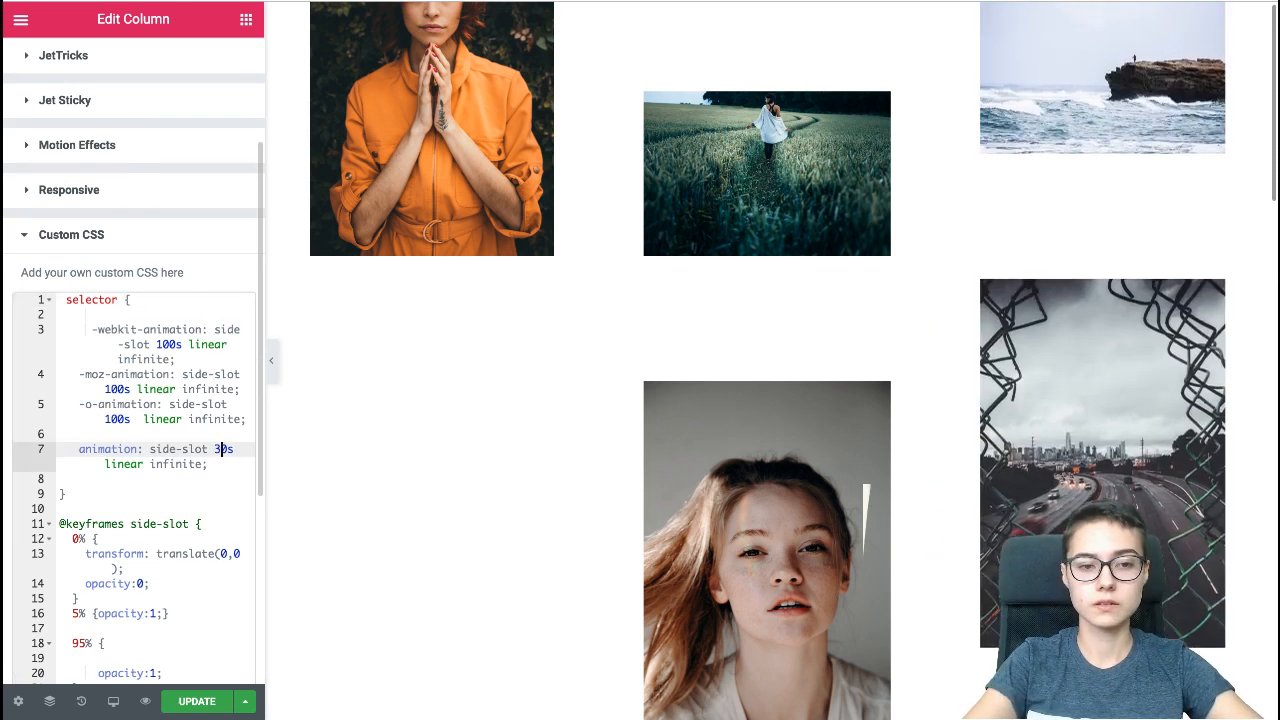
{"action": "key", "text": "BackSpace"}
{"action": "type", "text": "1"}
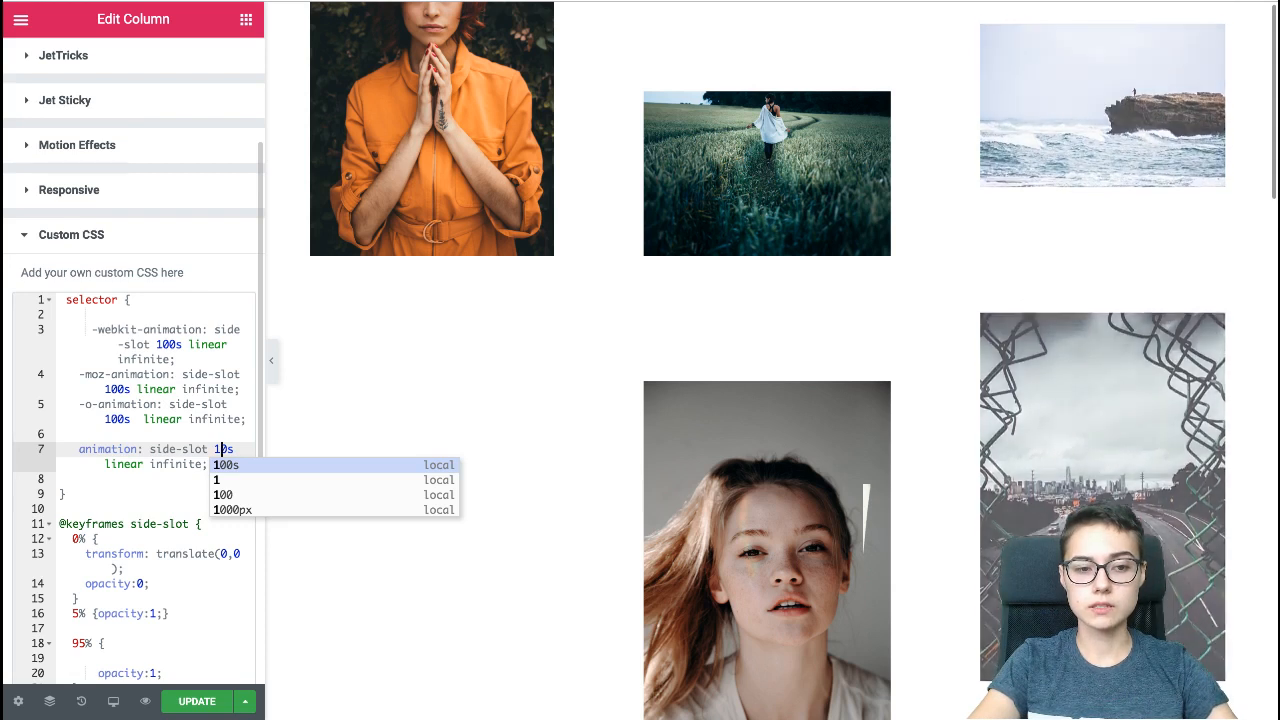
{"action": "type", "text": "00"}
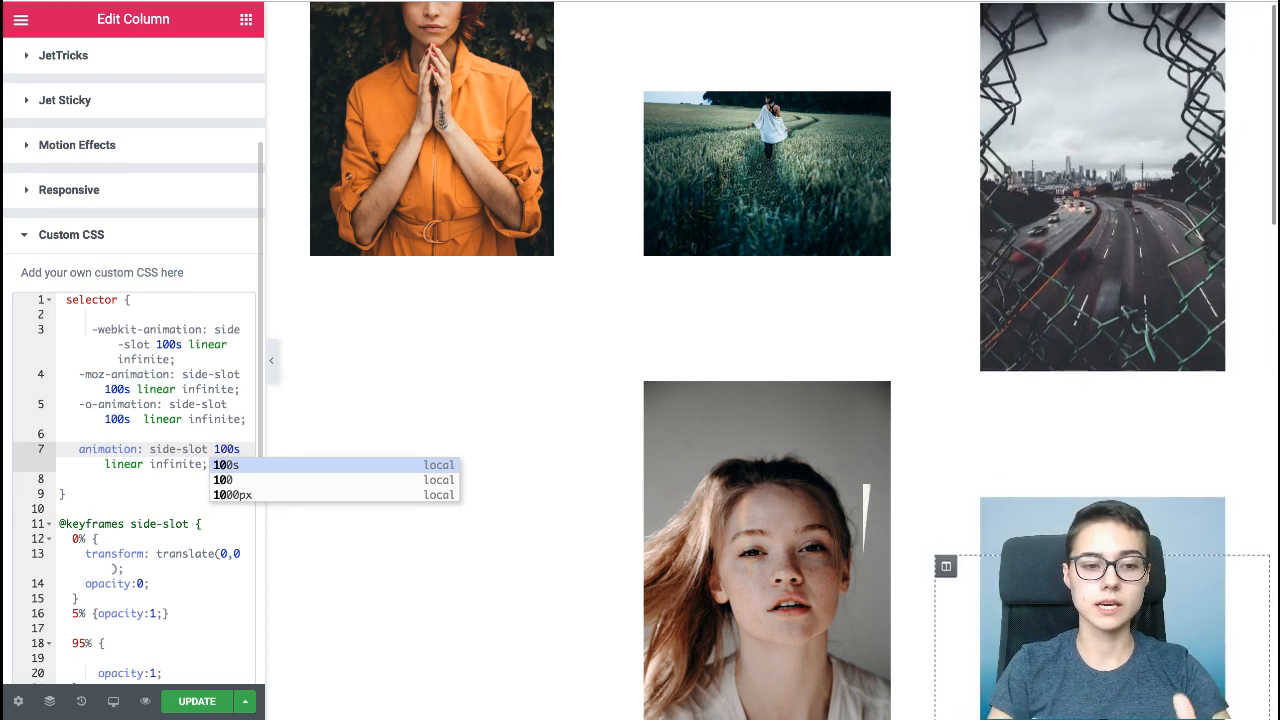
{"action": "left_click", "coordinate": [67, 494]}
- Try a 300px vertical translate in the side-slot 100% keyframe and set it back to 1000px
{"action": "scroll", "coordinate": [133, 360], "scroll_direction": "down", "scroll_amount": 5}
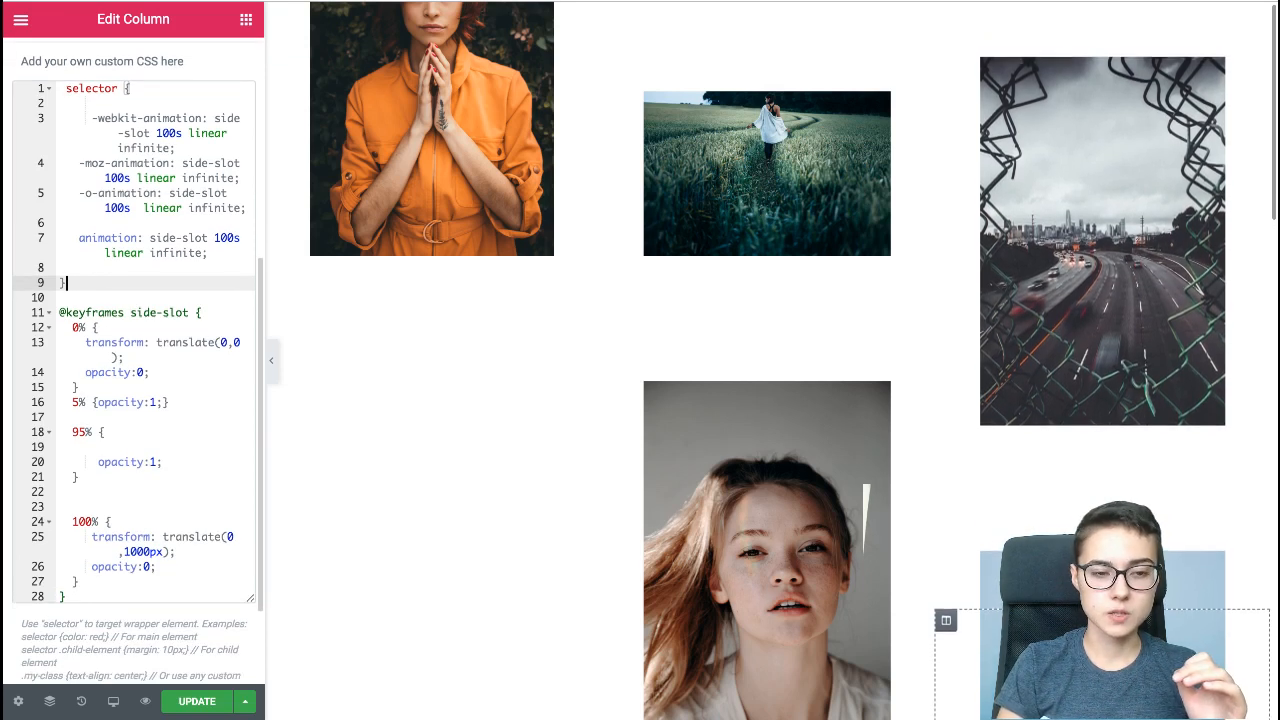
{"action": "left_click_drag", "start_coordinate": [124, 552], "coordinate": [139, 552]}
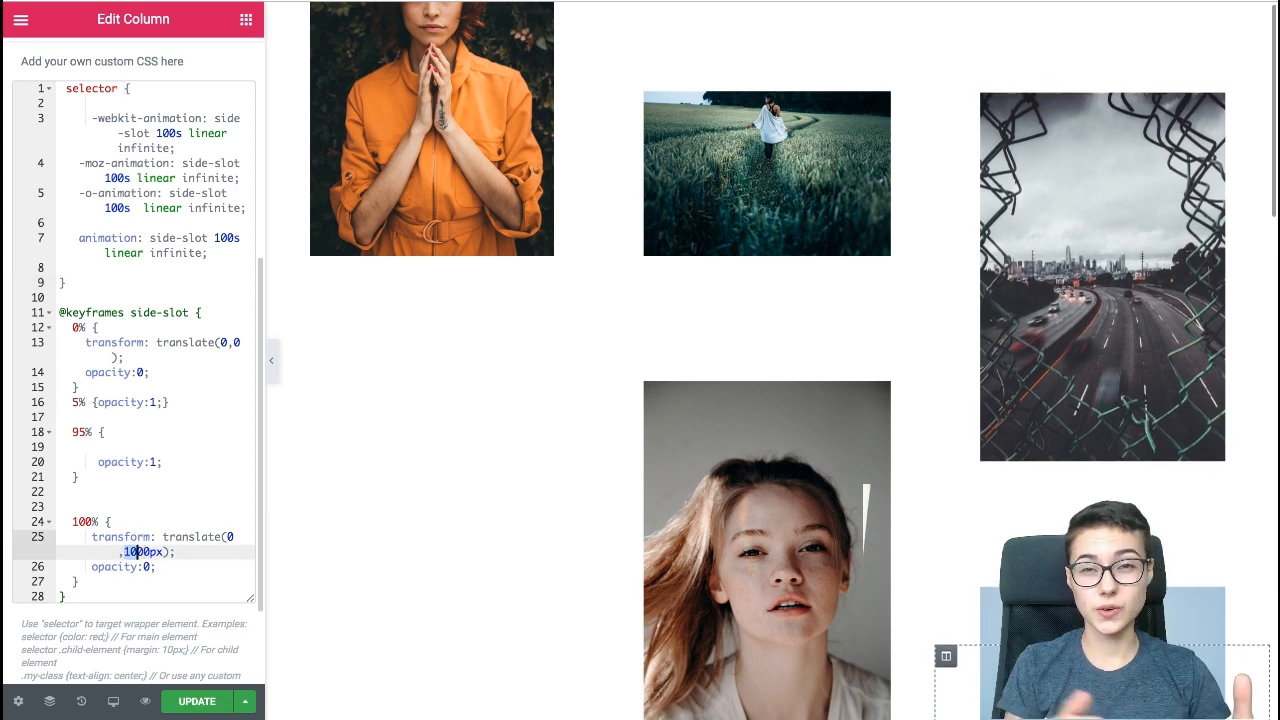
{"action": "left_click_drag", "start_coordinate": [137, 552], "coordinate": [149, 552]}
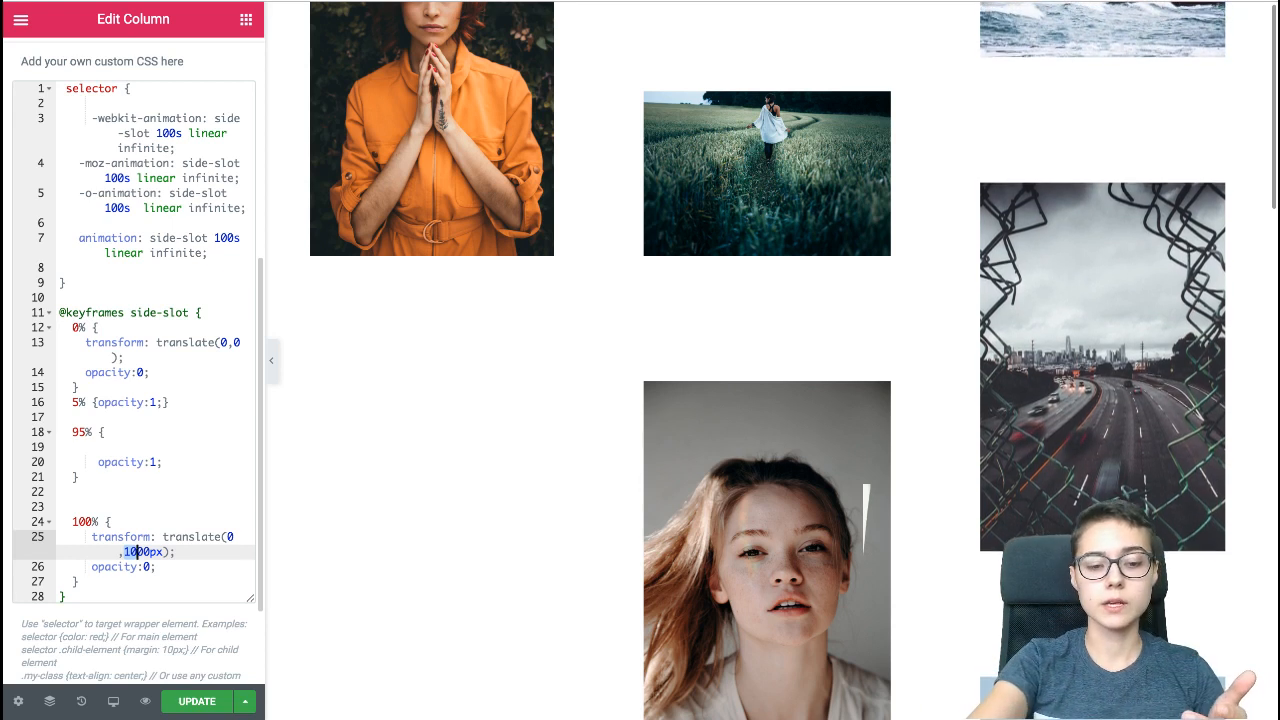
{"action": "type", "text": "3"}
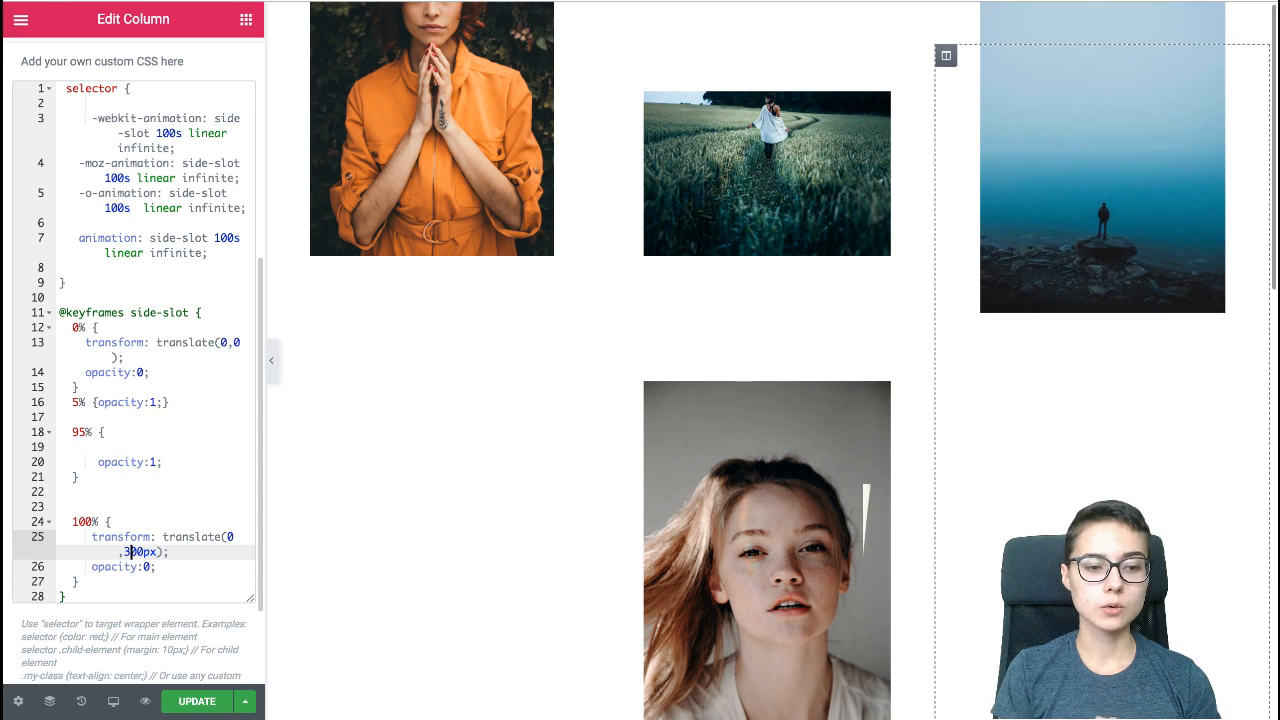
{"action": "key", "text": "BackSpace"}
{"action": "type", "text": "10"}
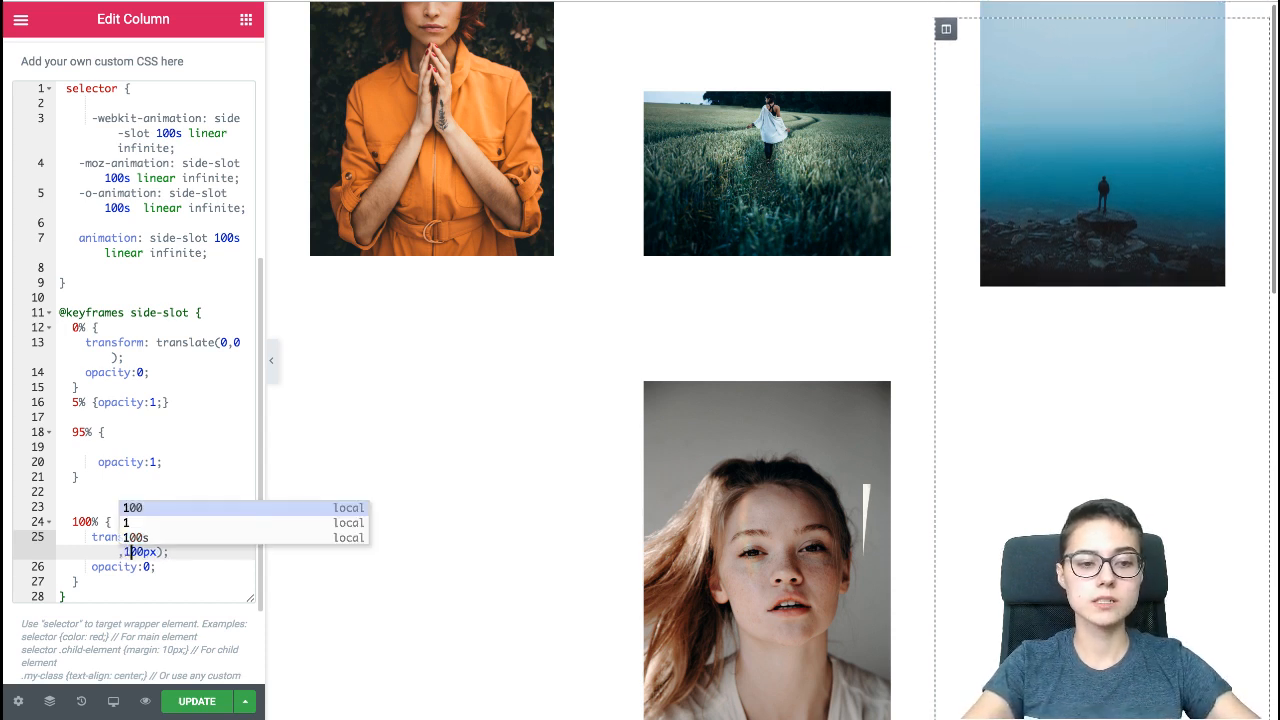
{"action": "left_click", "coordinate": [75, 447]}
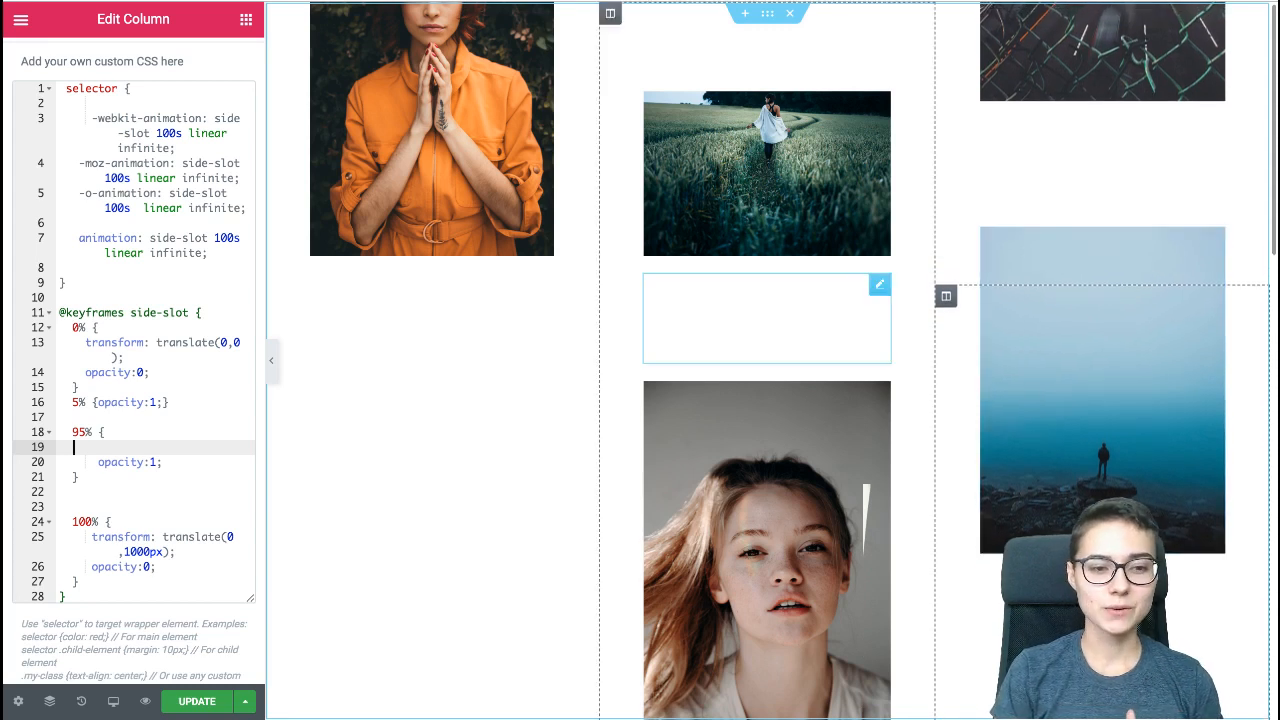
- Try an opacity of 0.5 in both the 5% and 95% keyframes of the side-slot animation
{"action": "left_click", "coordinate": [173, 402]}
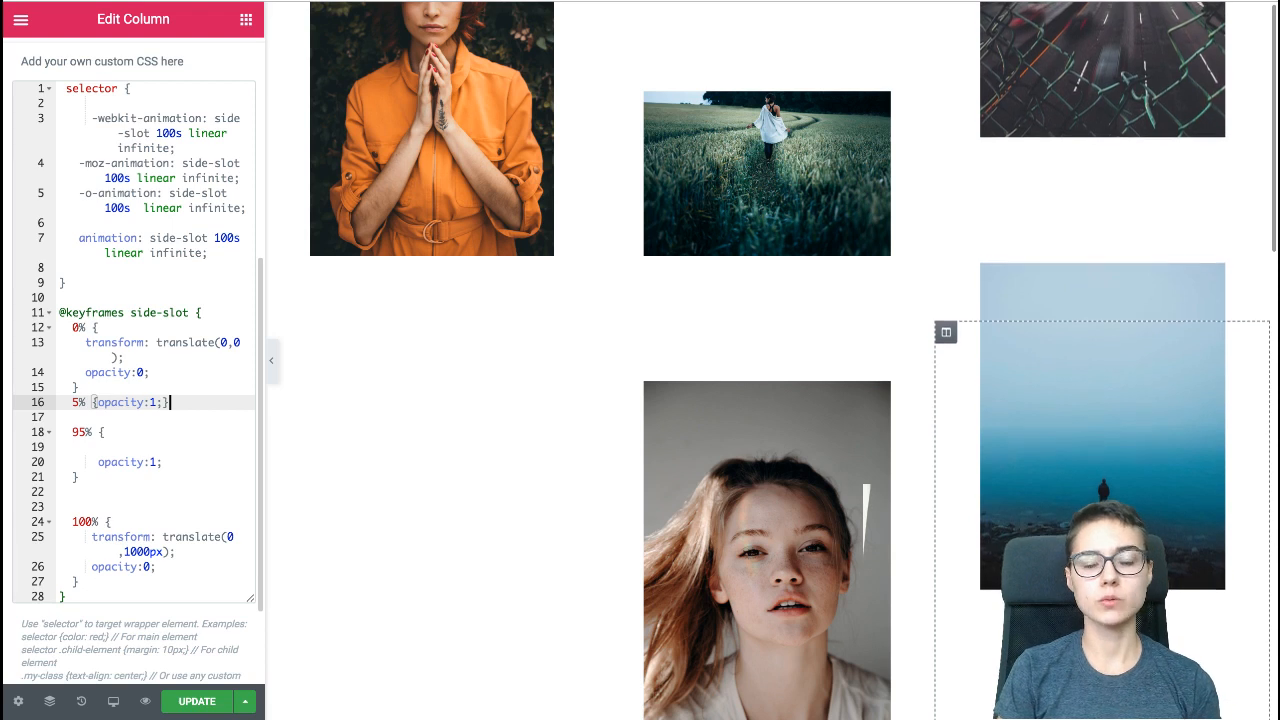
{"action": "left_click", "coordinate": [157, 402]}
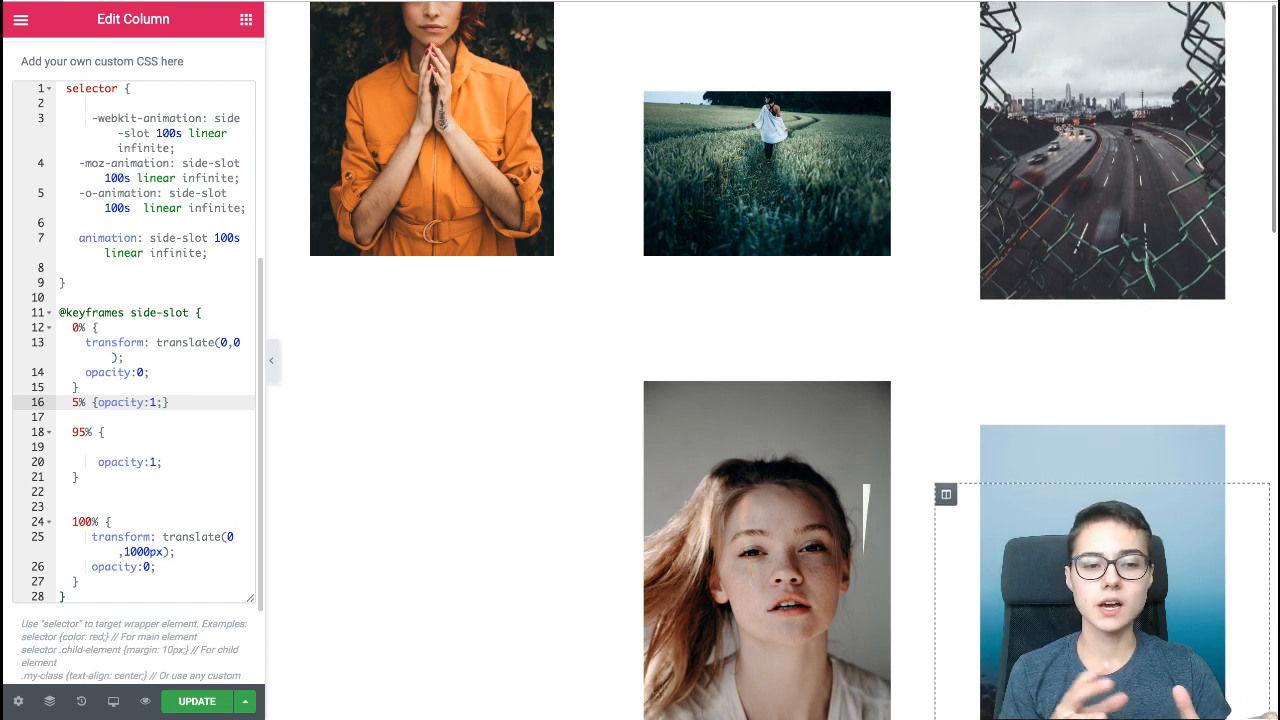
{"action": "key", "text": "BackSpace"}
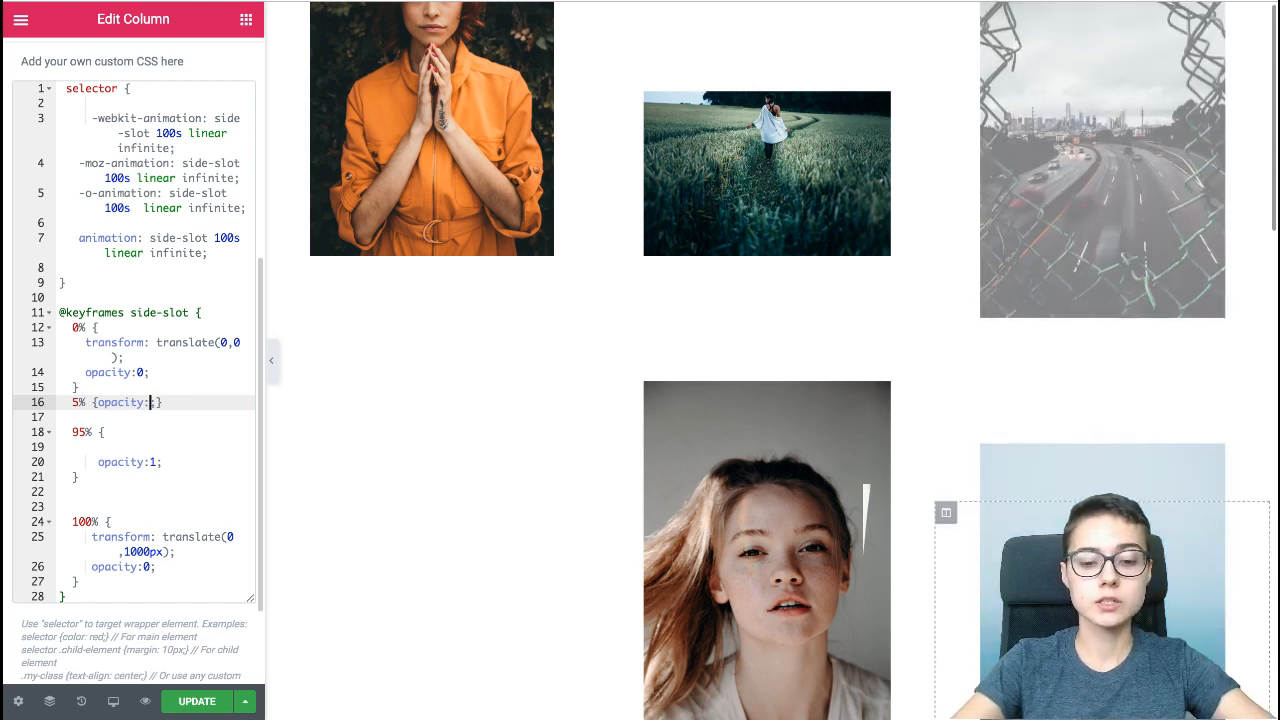
{"action": "type", "text": "0."}
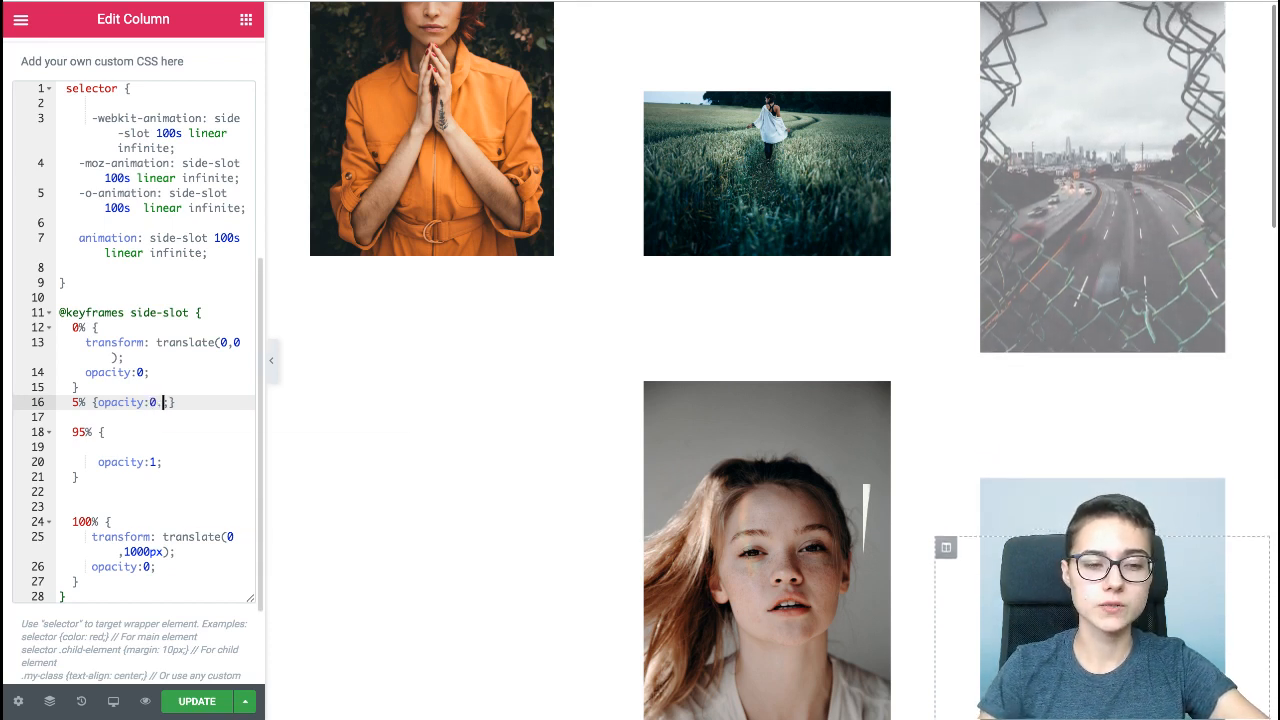
{"action": "type", "text": "5"}
{"action": "left_click", "coordinate": [157, 462]}
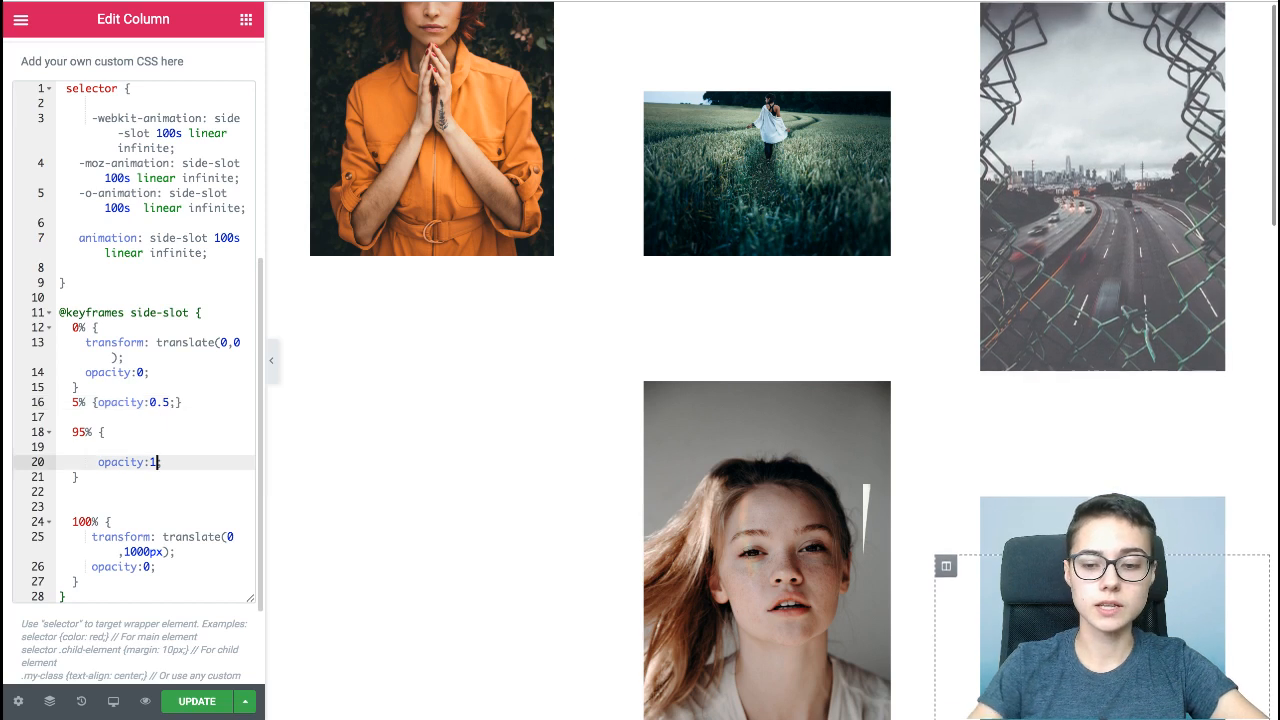
{"action": "key", "text": "BackSpace"}
{"action": "type", "text": "0.5"}
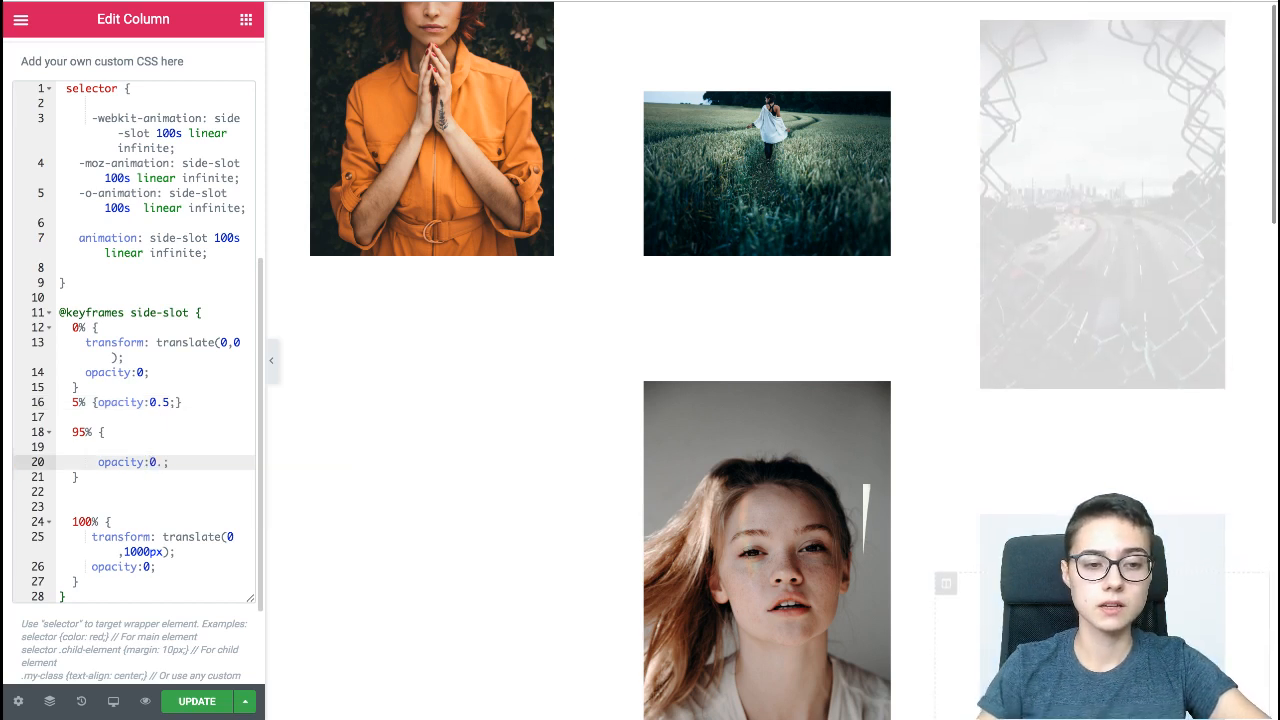
{"action": "left_click", "coordinate": [74, 447]}
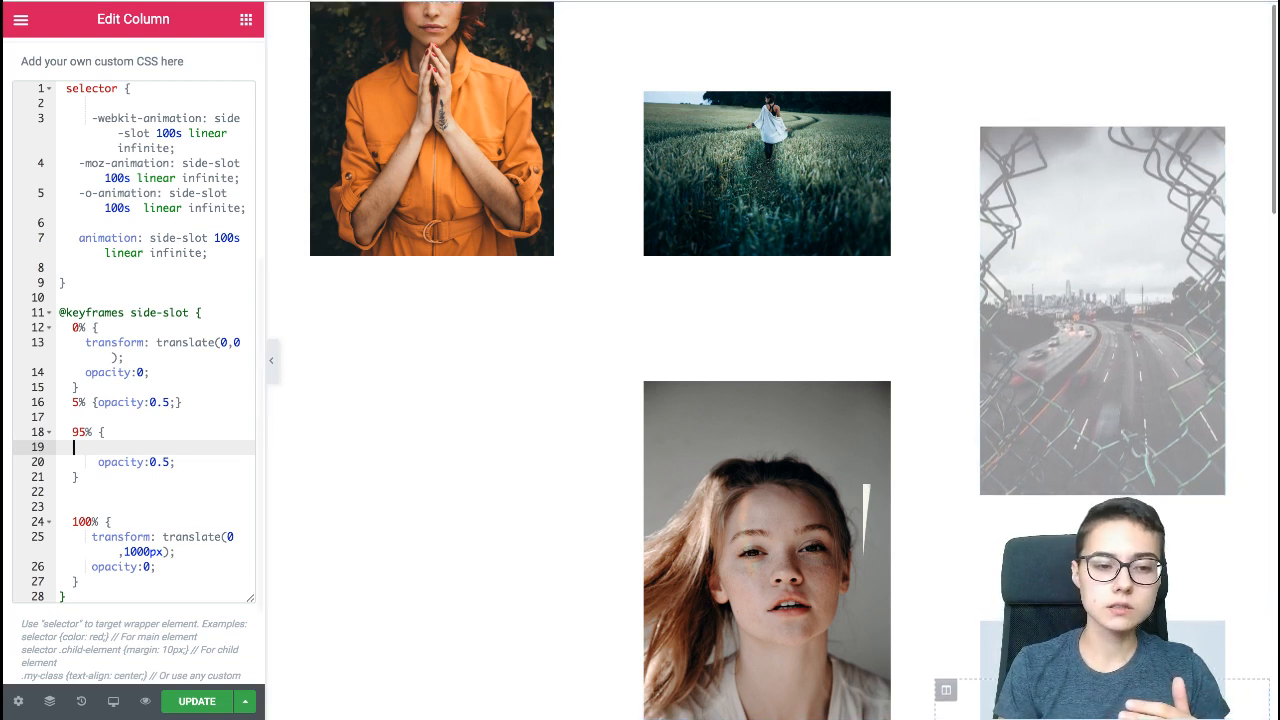
- Set the opacity back to 1 in both the 5% and 95% keyframes of the third column's side-slot animation
{"action": "left_click", "coordinate": [170, 402]}
{"action": "key", "text": "BackSpace"}
{"action": "key", "text": "BackSpace"}
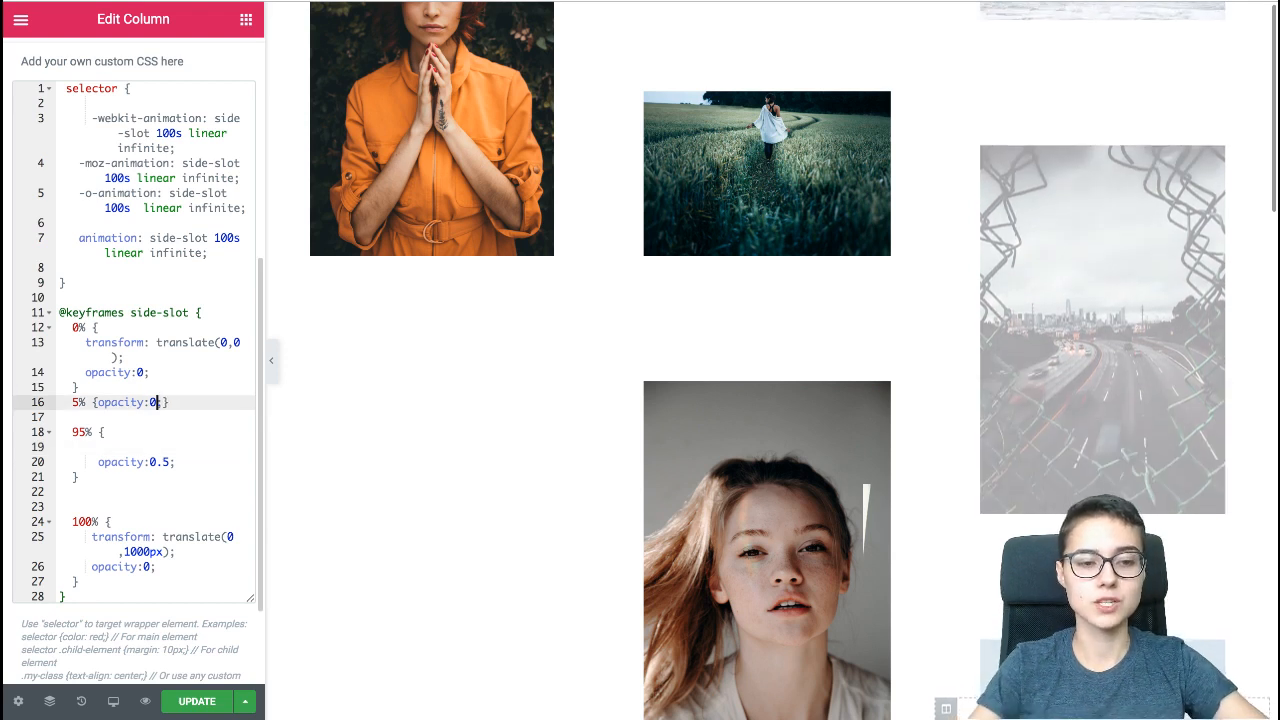
{"action": "key", "text": "BackSpace"}
{"action": "type", "text": "1"}
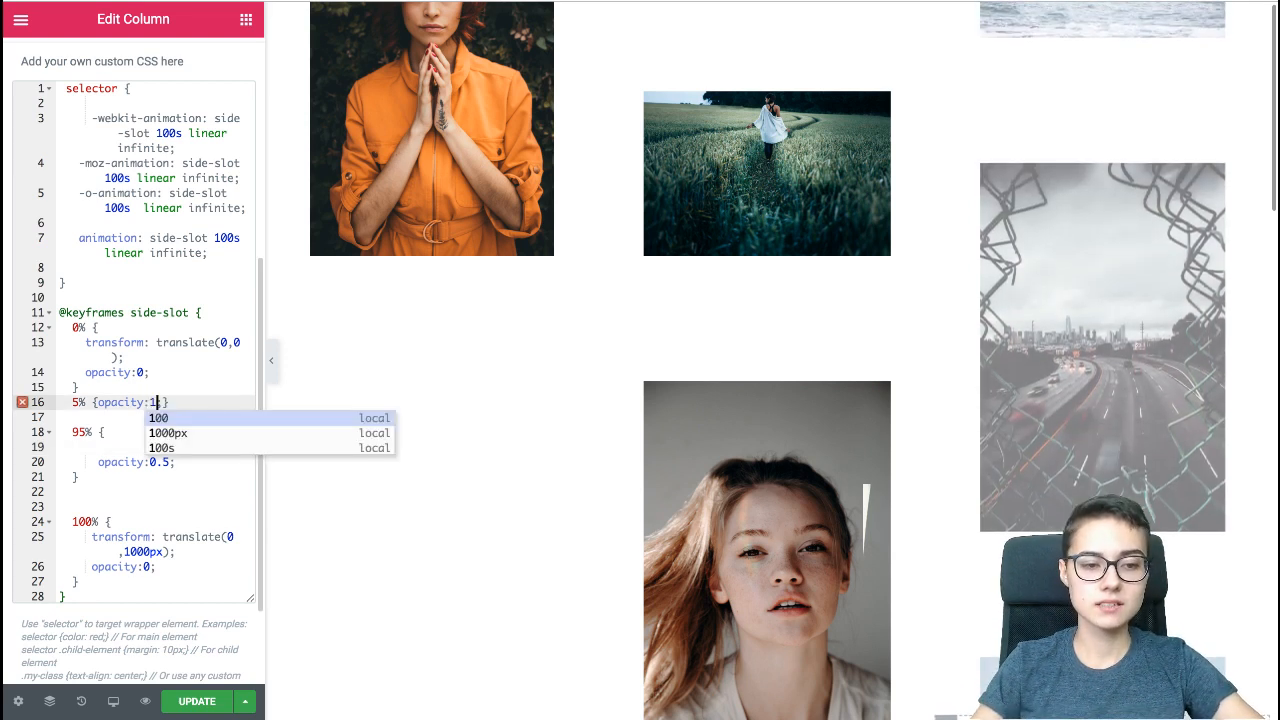
{"action": "left_click", "coordinate": [170, 462]}
{"action": "key", "text": "BackSpace"}
{"action": "key", "text": "BackSpace"}
{"action": "key", "text": "BackSpace"}
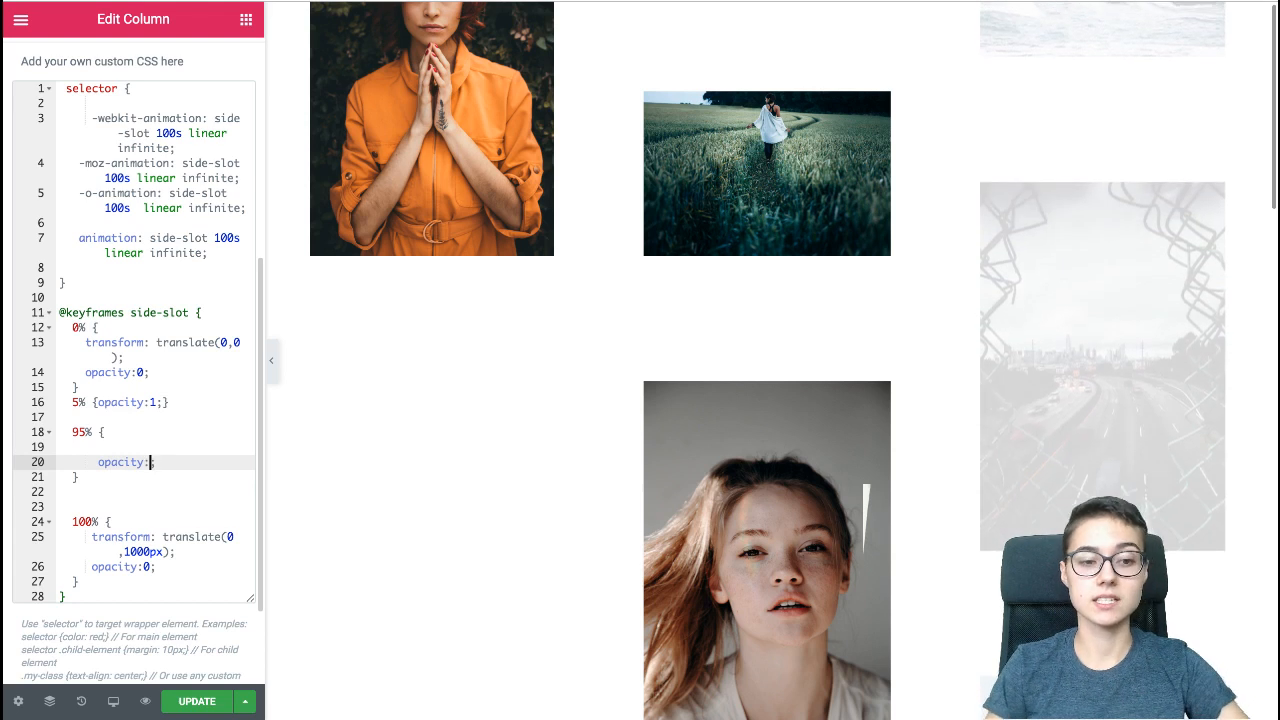
{"action": "type", "text": "1;"}
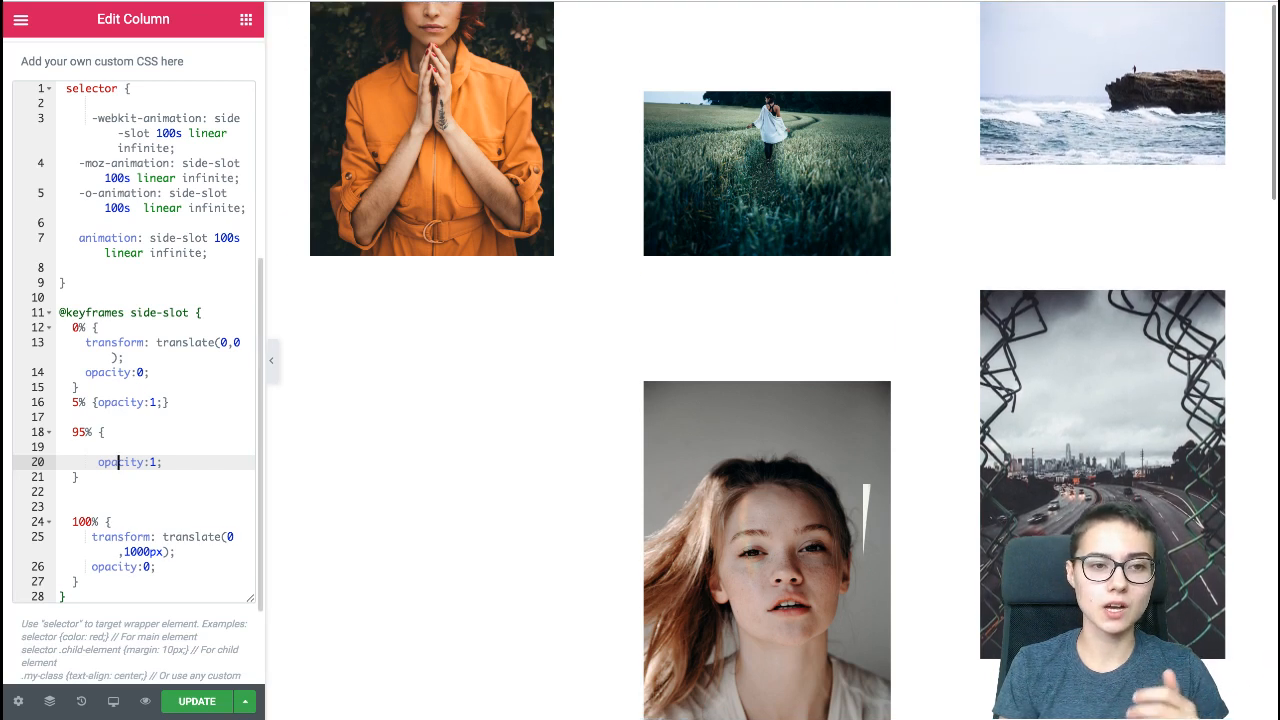
- Disable the third column's animation by prefixing its CSS selector line with //, and open the middle column's portrait image for editing
{"action": "left_click", "coordinate": [67, 88]}
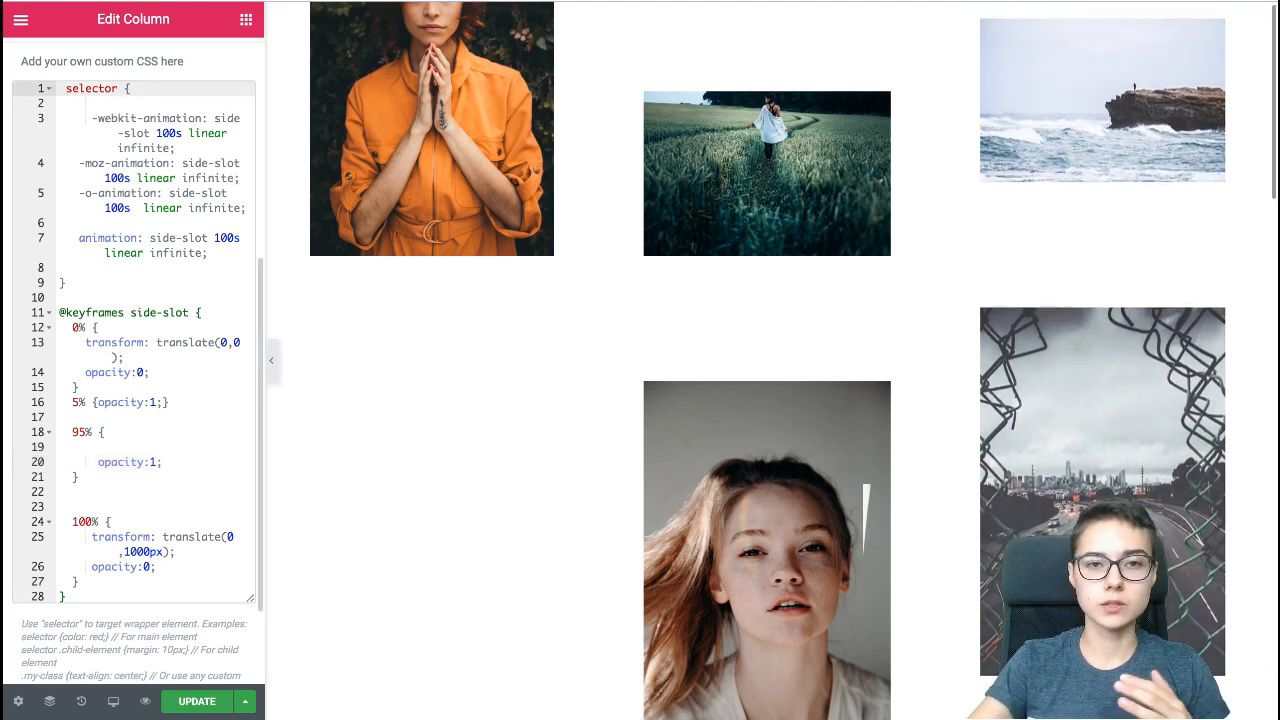
{"action": "type", "text": "//"}
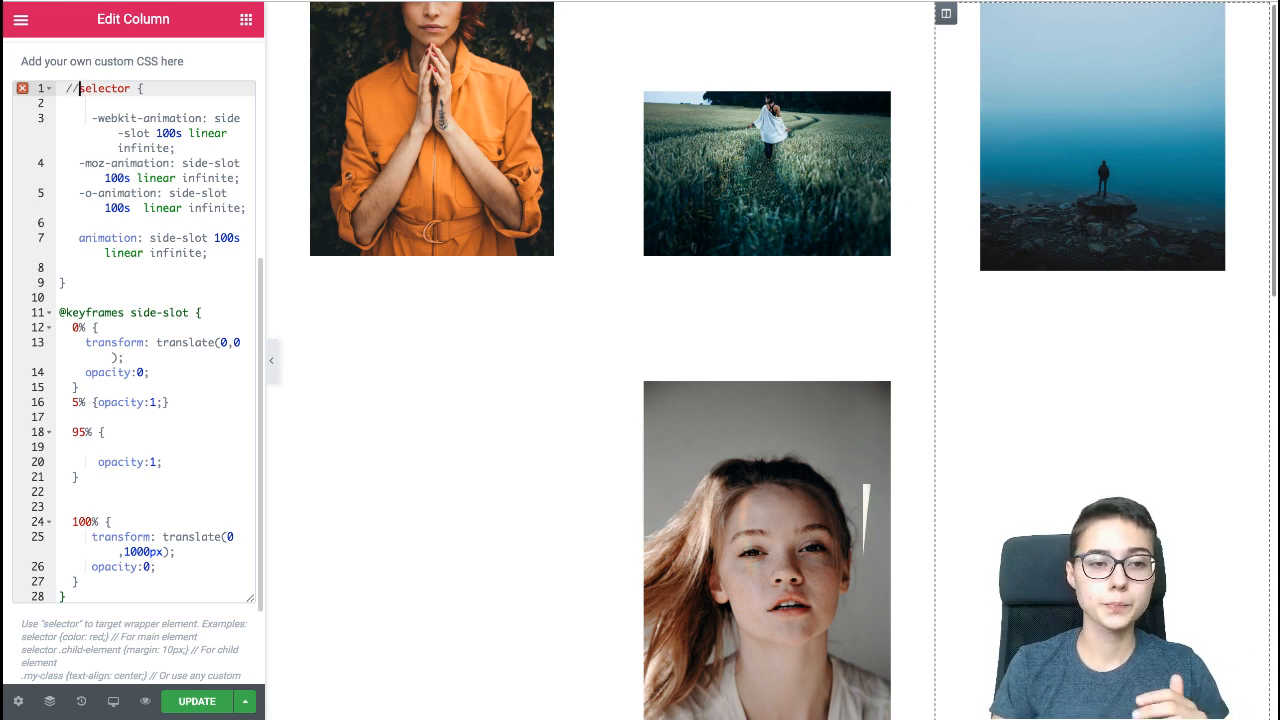
{"action": "scroll", "coordinate": [133, 360], "scroll_direction": "up", "scroll_amount": 5}
{"action": "left_click", "coordinate": [65, 112]}
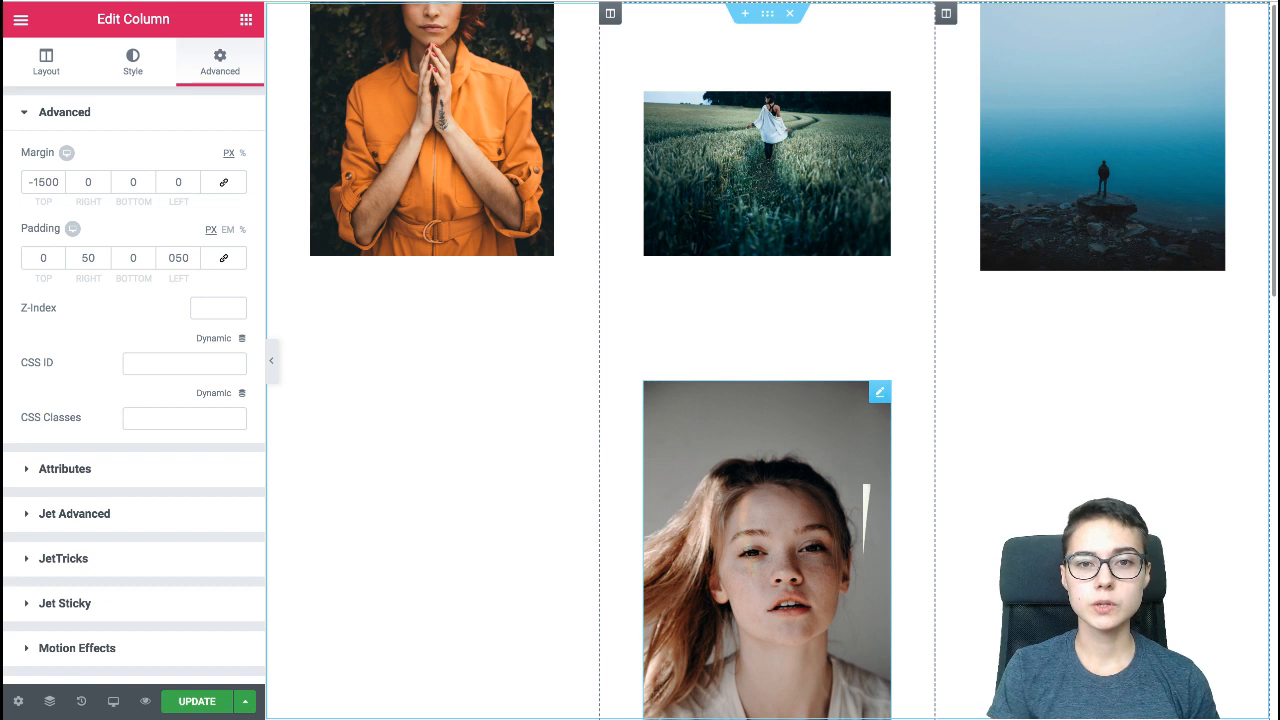
{"action": "left_click", "coordinate": [880, 392]}
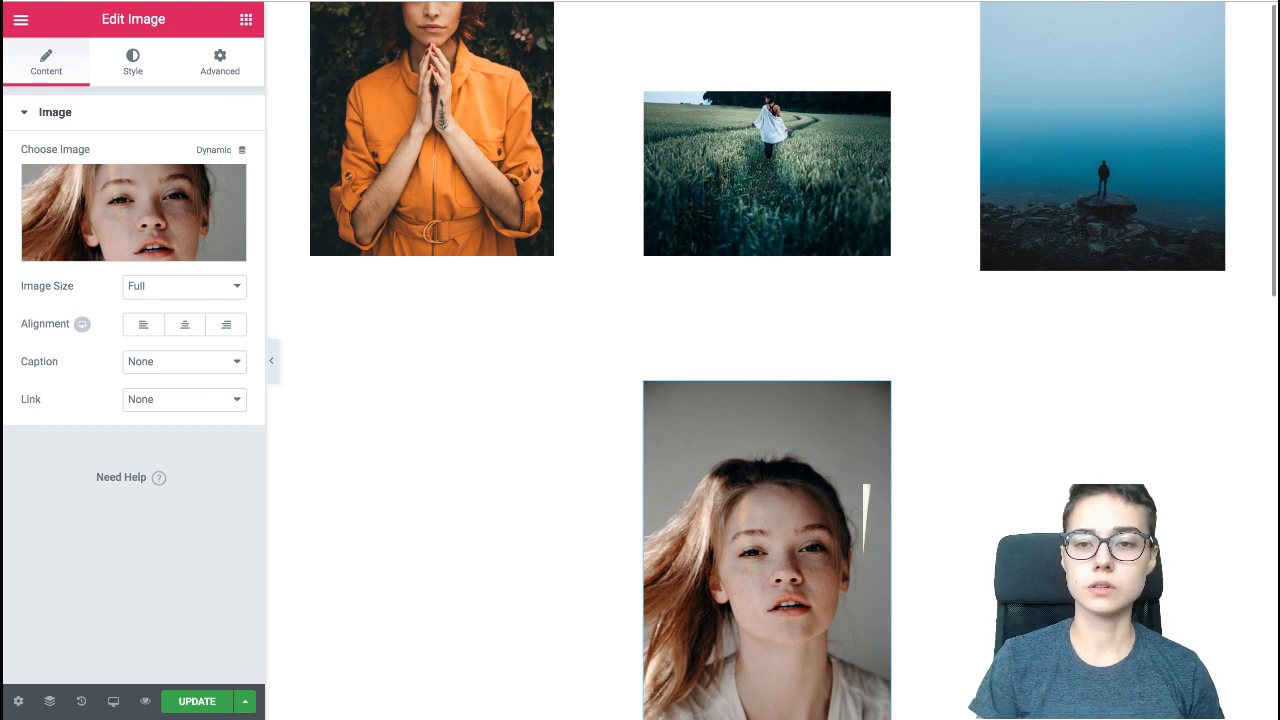
- Switch to the TemplateMonster website and examine the JetTricks plugin page for its price, purchase options and listed features
{"action": "left_click_drag", "start_coordinate": [1270, 500], "coordinate": [964, 0]}
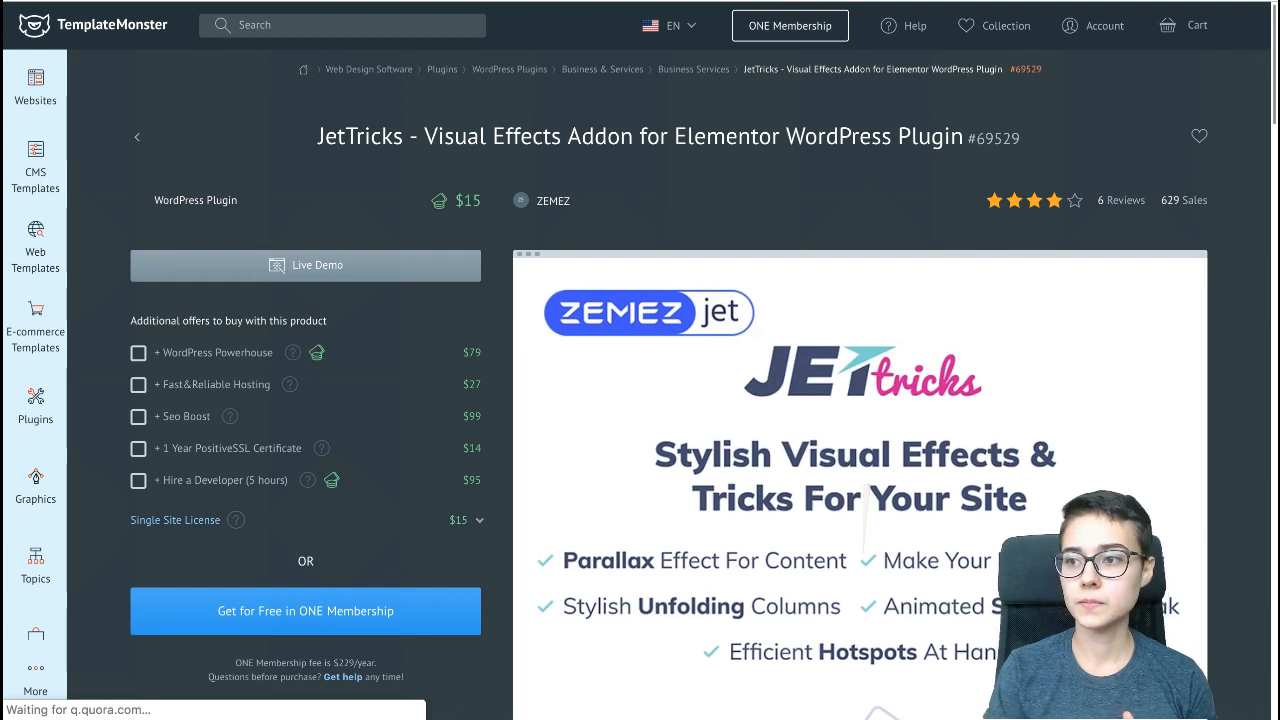
{"action": "scroll", "coordinate": [866, 515], "scroll_direction": "down", "scroll_amount": 2}
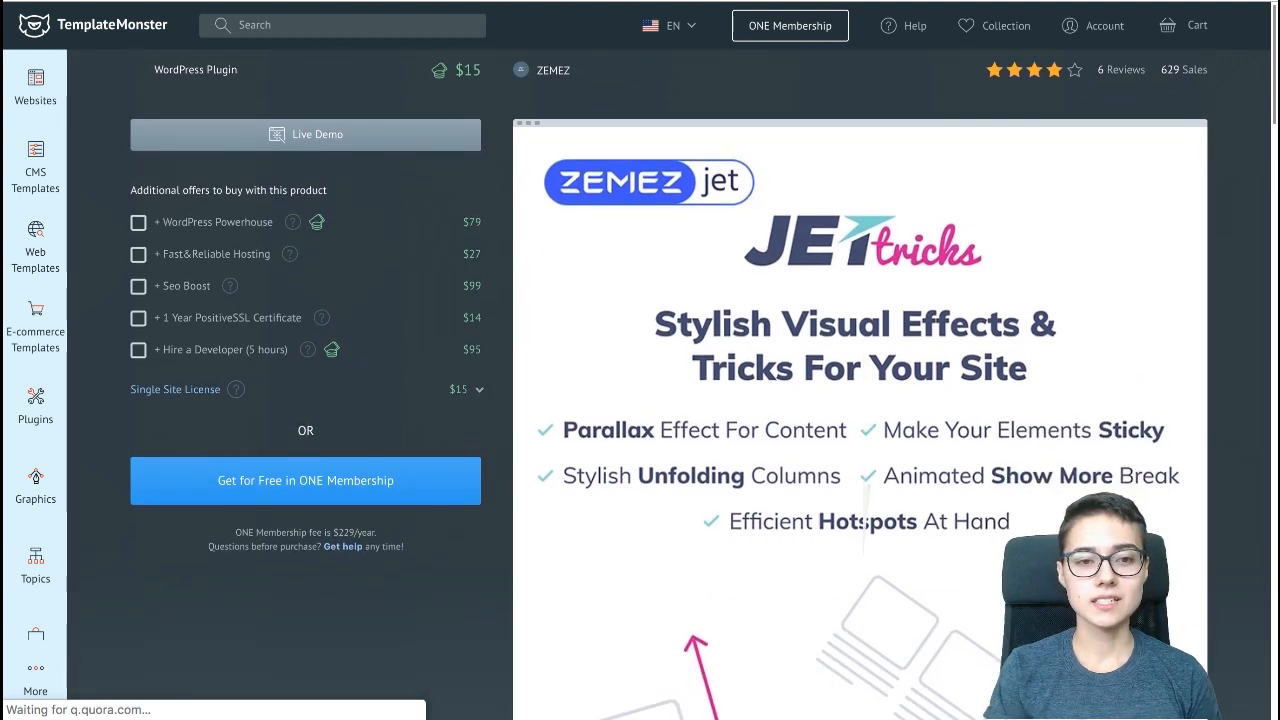
{"action": "scroll", "coordinate": [866, 515], "scroll_direction": "up", "scroll_amount": 2}
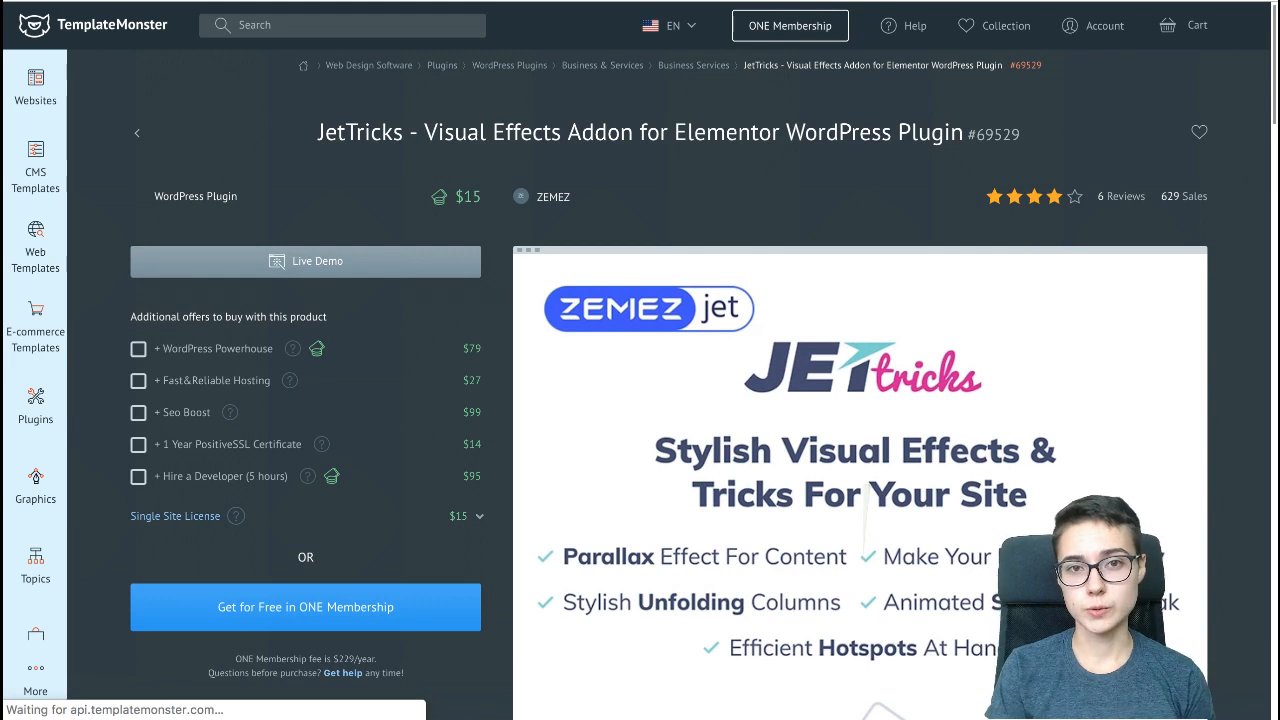
{"action": "scroll", "coordinate": [637, 390], "scroll_direction": "down", "scroll_amount": 2}
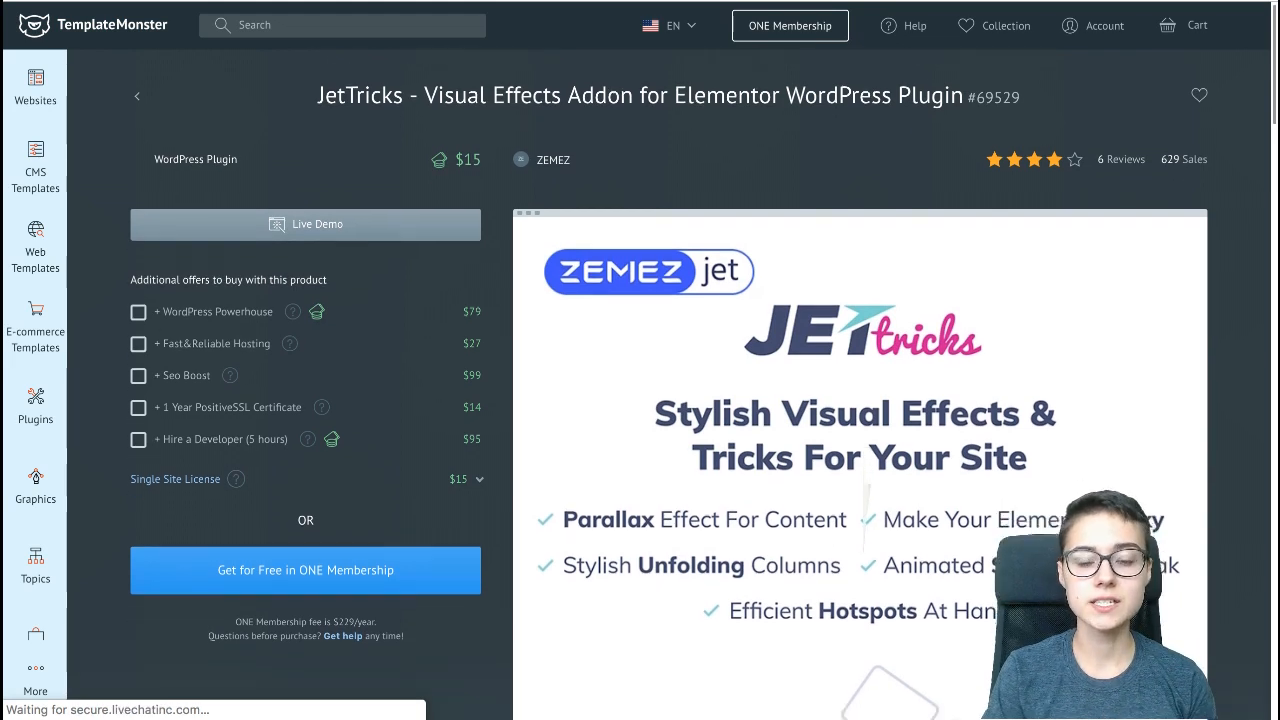
{"action": "scroll", "coordinate": [637, 390], "scroll_direction": "up", "scroll_amount": 2}
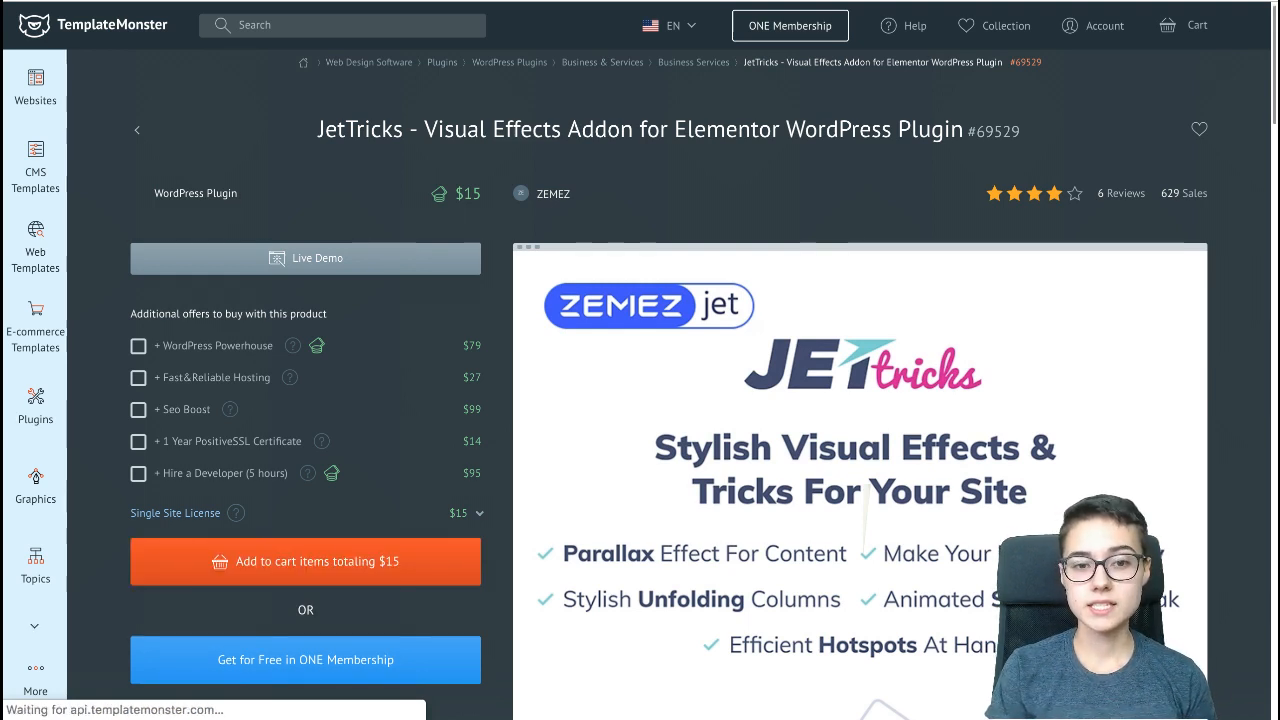
{"action": "scroll", "coordinate": [640, 400], "scroll_direction": "down", "scroll_amount": 3}
{"action": "scroll", "coordinate": [640, 400], "scroll_direction": "up", "scroll_amount": 2}
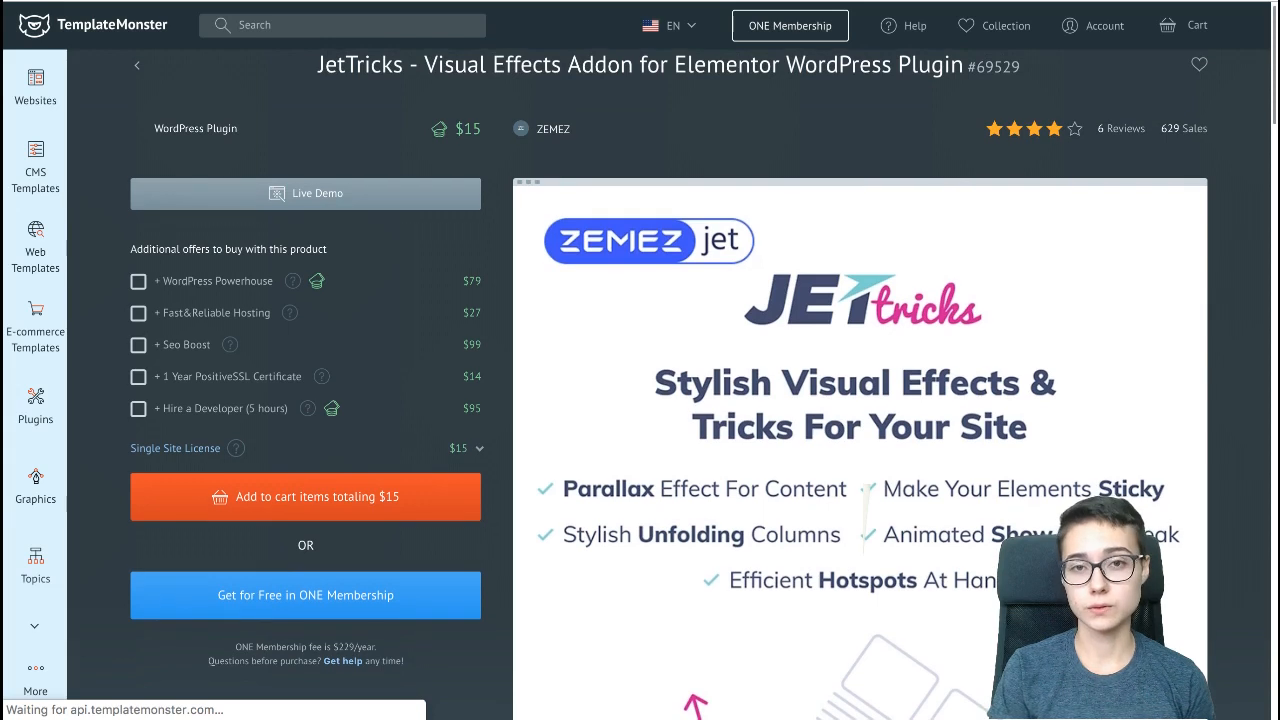
{"action": "scroll", "coordinate": [640, 400], "scroll_direction": "down", "scroll_amount": 1}
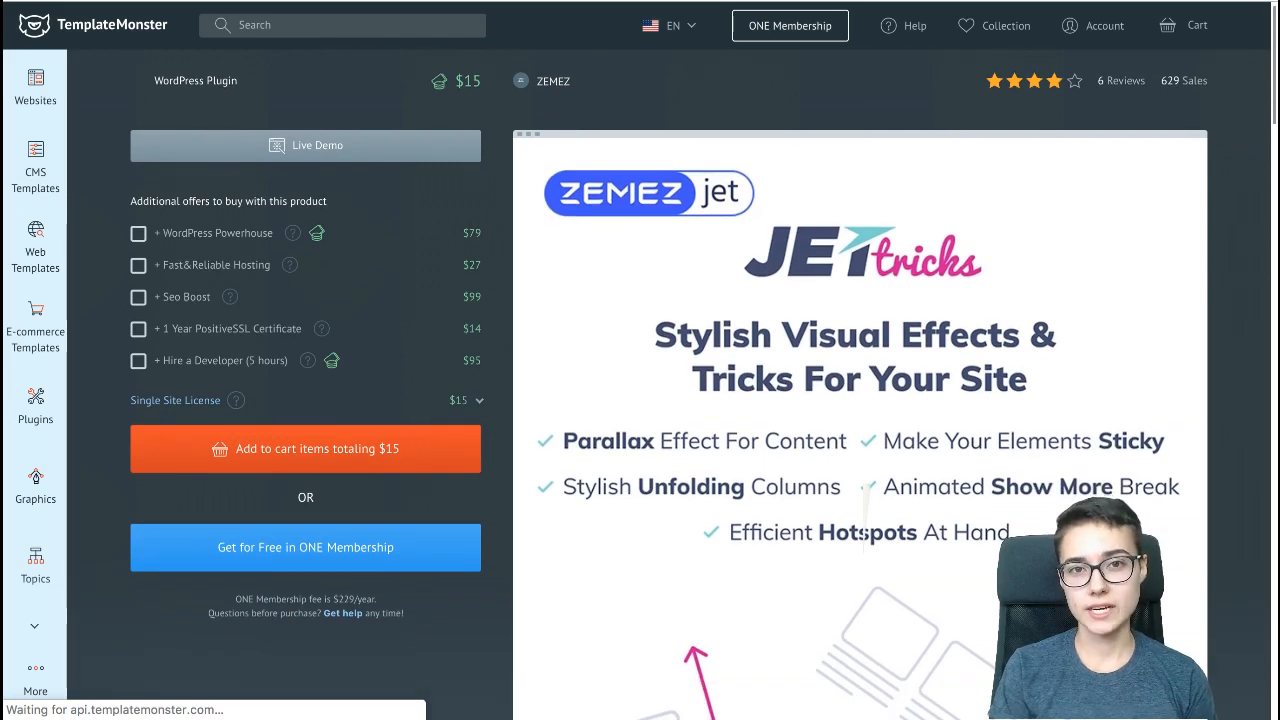
{"action": "scroll", "coordinate": [640, 400], "scroll_direction": "down", "scroll_amount": 1}
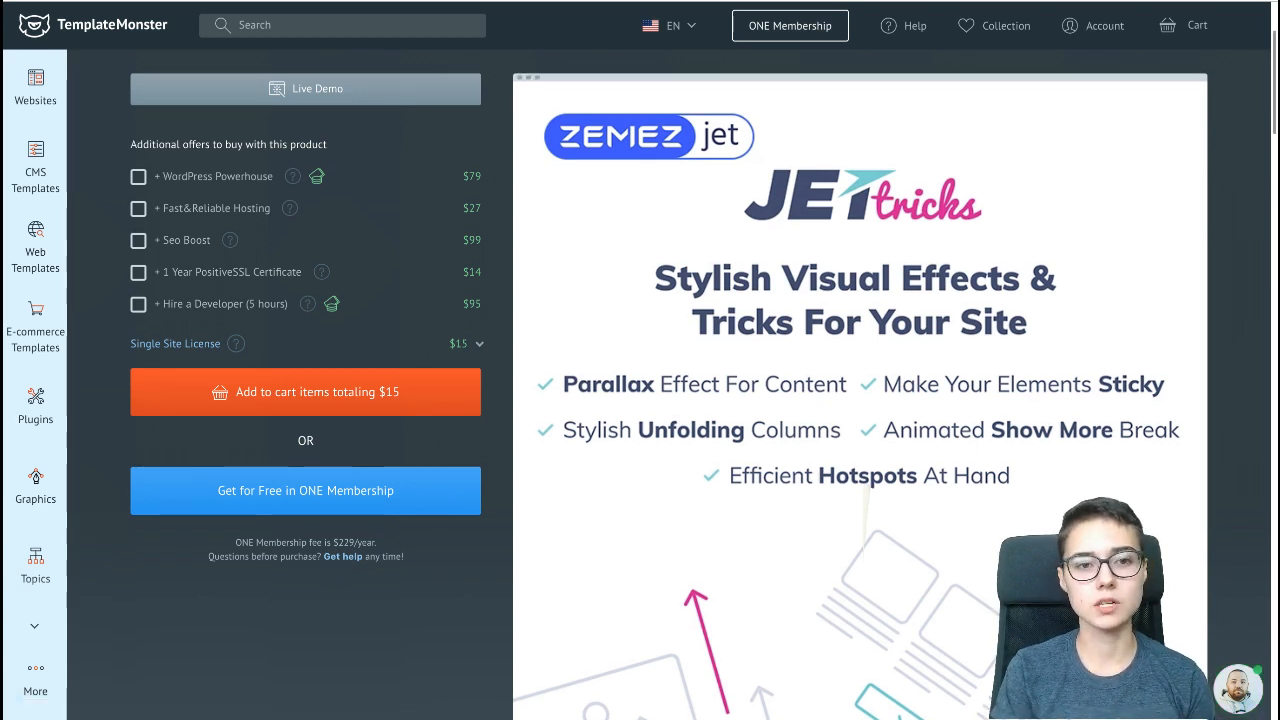
{"action": "scroll", "coordinate": [640, 390], "scroll_direction": "up", "scroll_amount": 3}
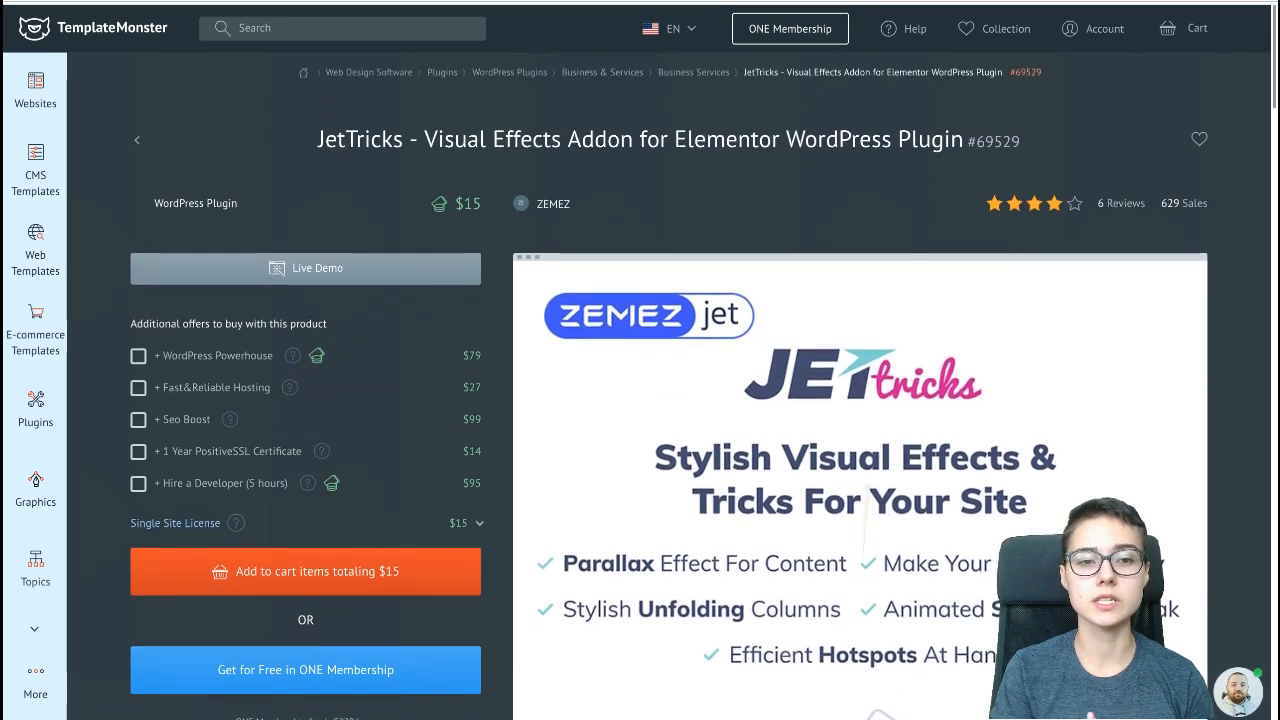
{"action": "scroll", "coordinate": [640, 390], "scroll_direction": "down", "scroll_amount": 1}
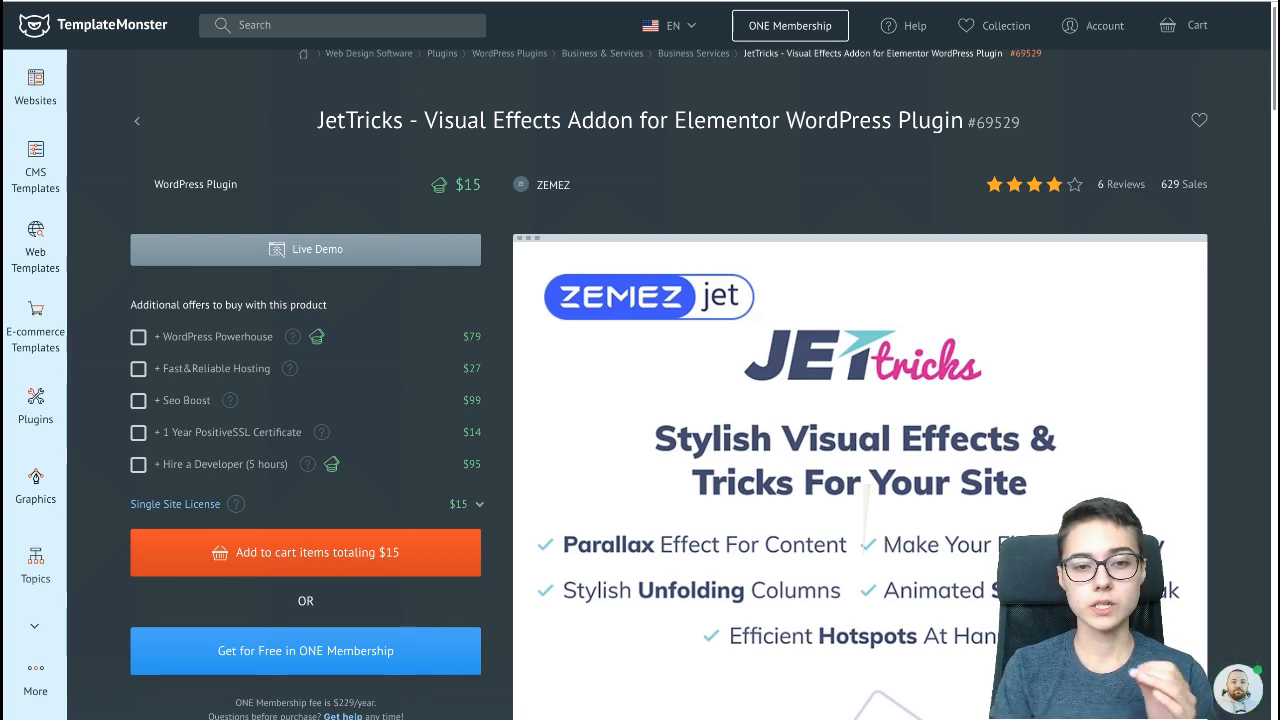
- Look over the JetTricks plugin's product page and check whether the Animated Gallery Test page has loaded
{"action": "scroll", "coordinate": [640, 390], "scroll_direction": "down", "scroll_amount": 3}
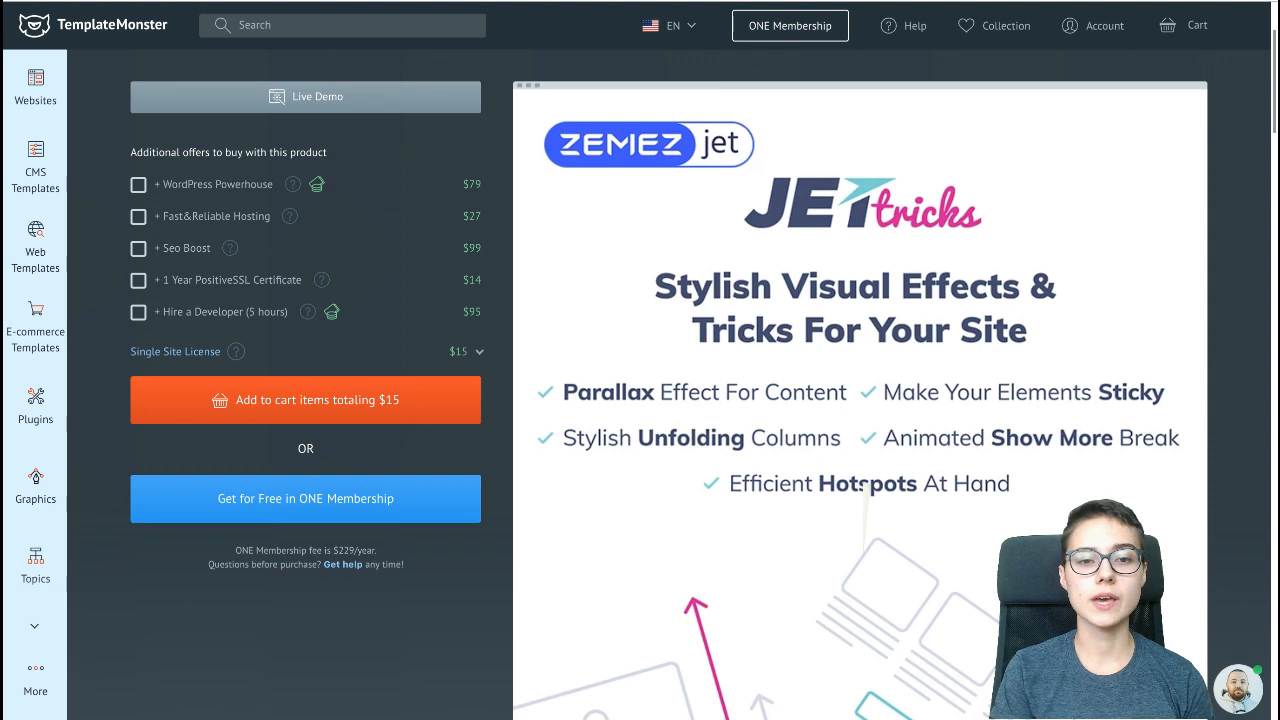
{"action": "scroll", "coordinate": [640, 390], "scroll_direction": "up", "scroll_amount": 3}
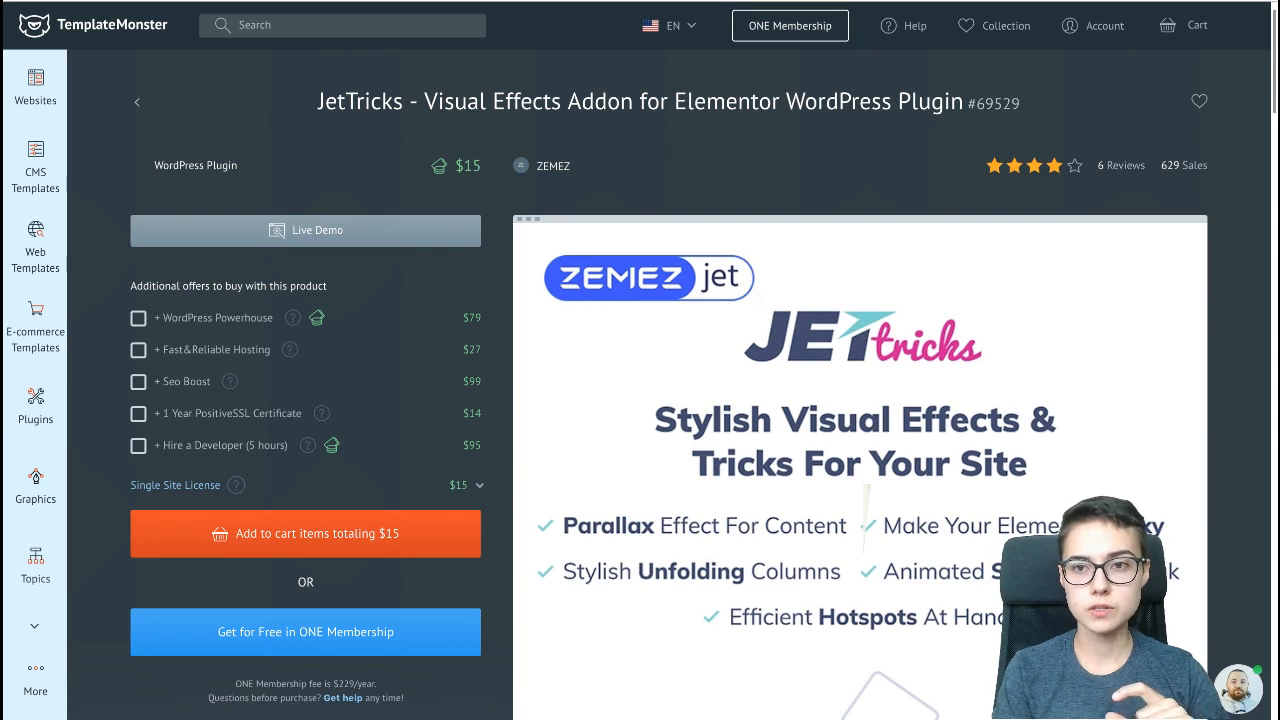
{"action": "key", "text": "ctrl+Tab"}
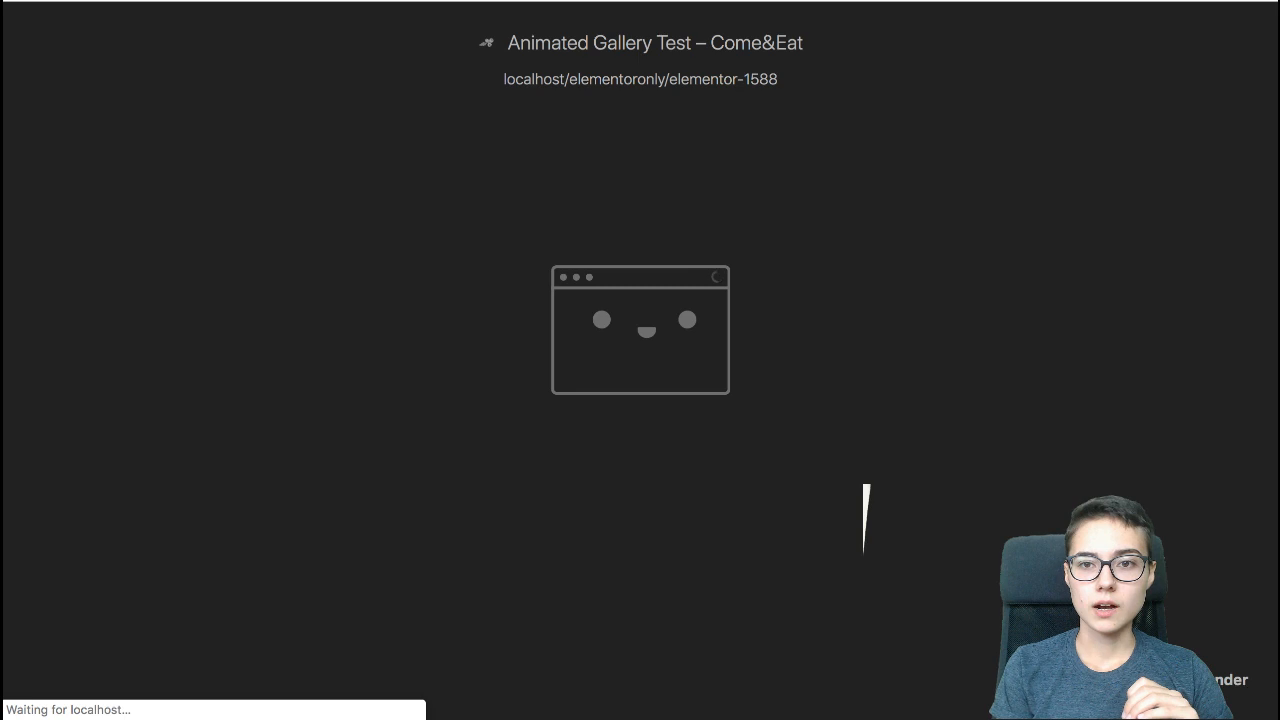
{"action": "key", "text": "ctrl+shift+Tab"}
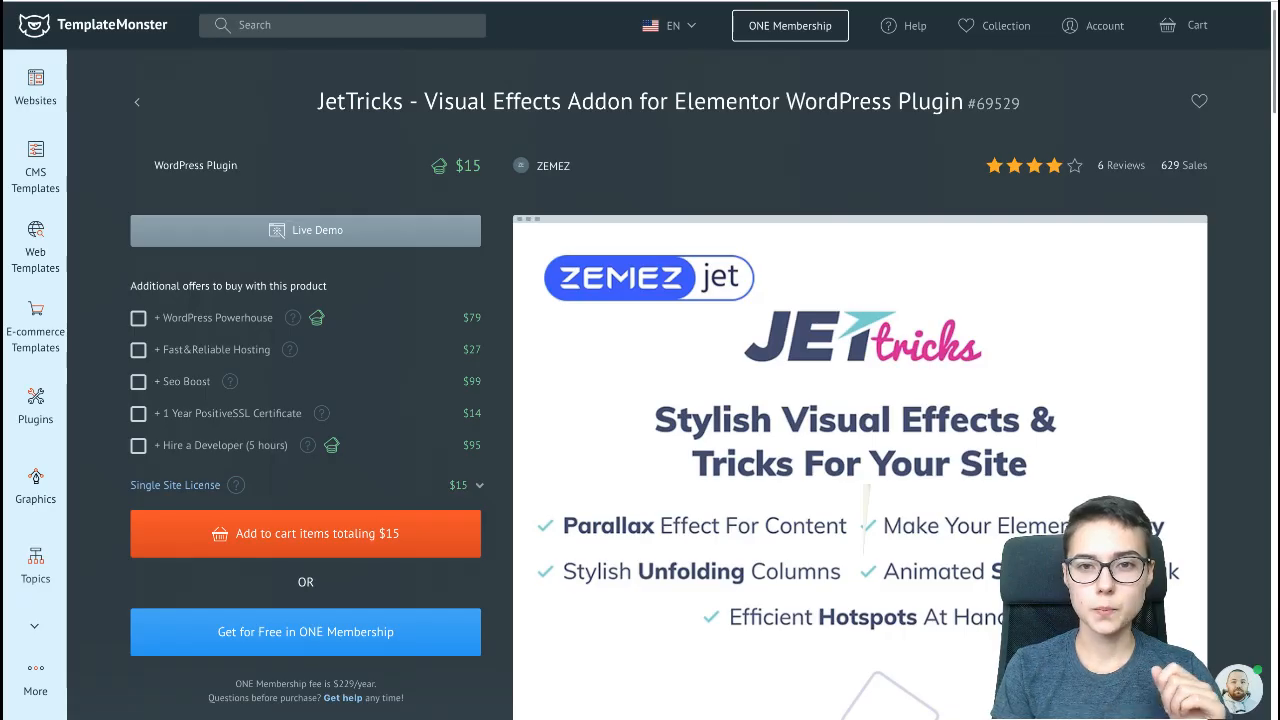
{"action": "key", "text": "ctrl+Tab"}
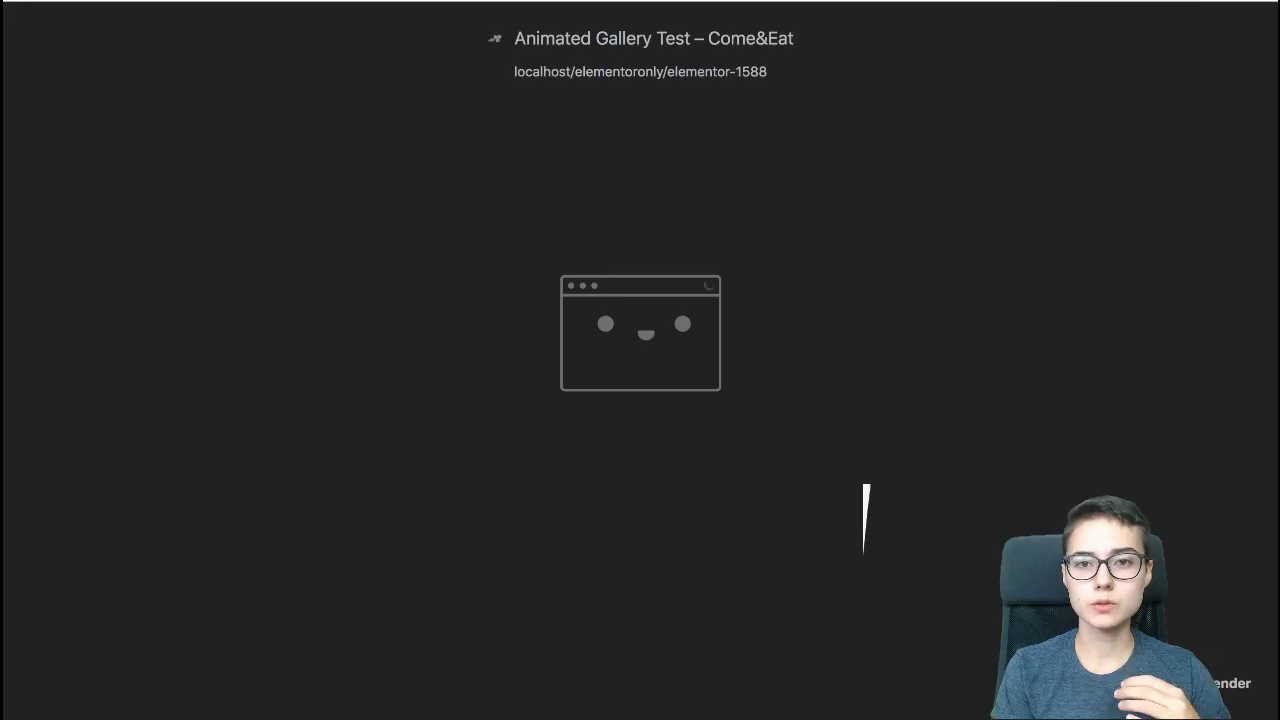
{"action": "key", "text": "ctrl+shift+Tab"}
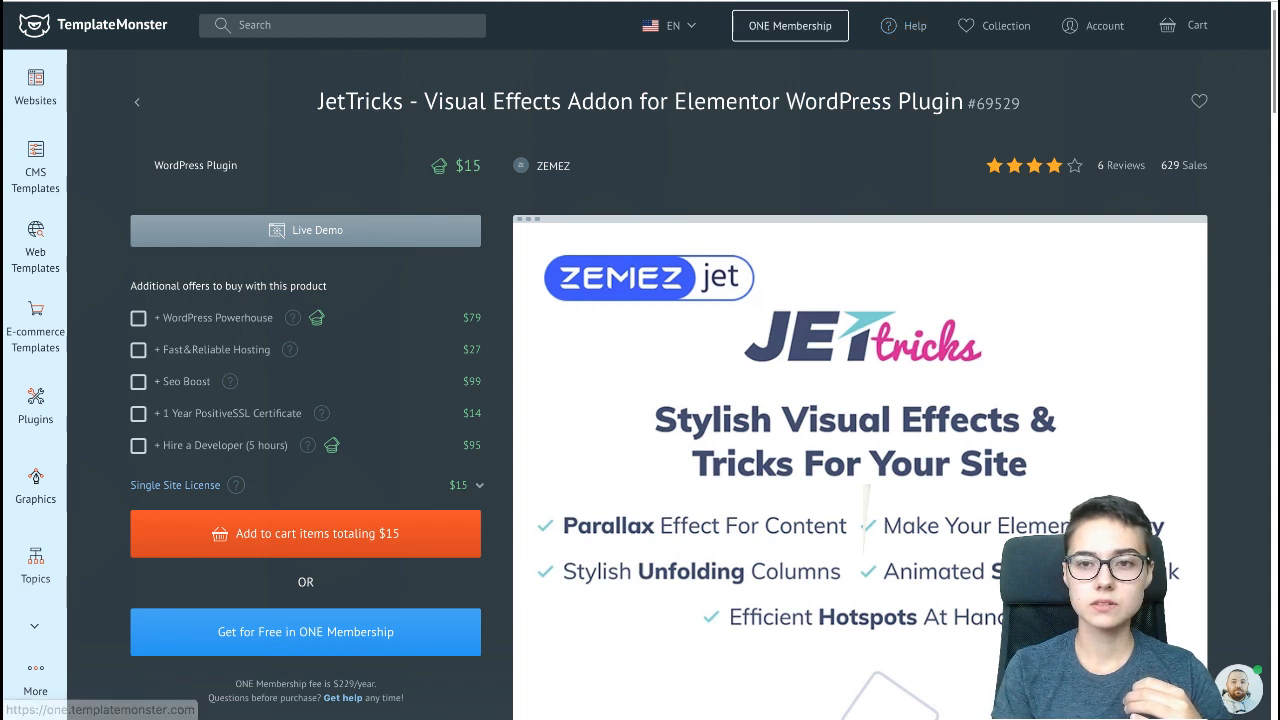
{"action": "key", "text": "ctrl+Tab"}
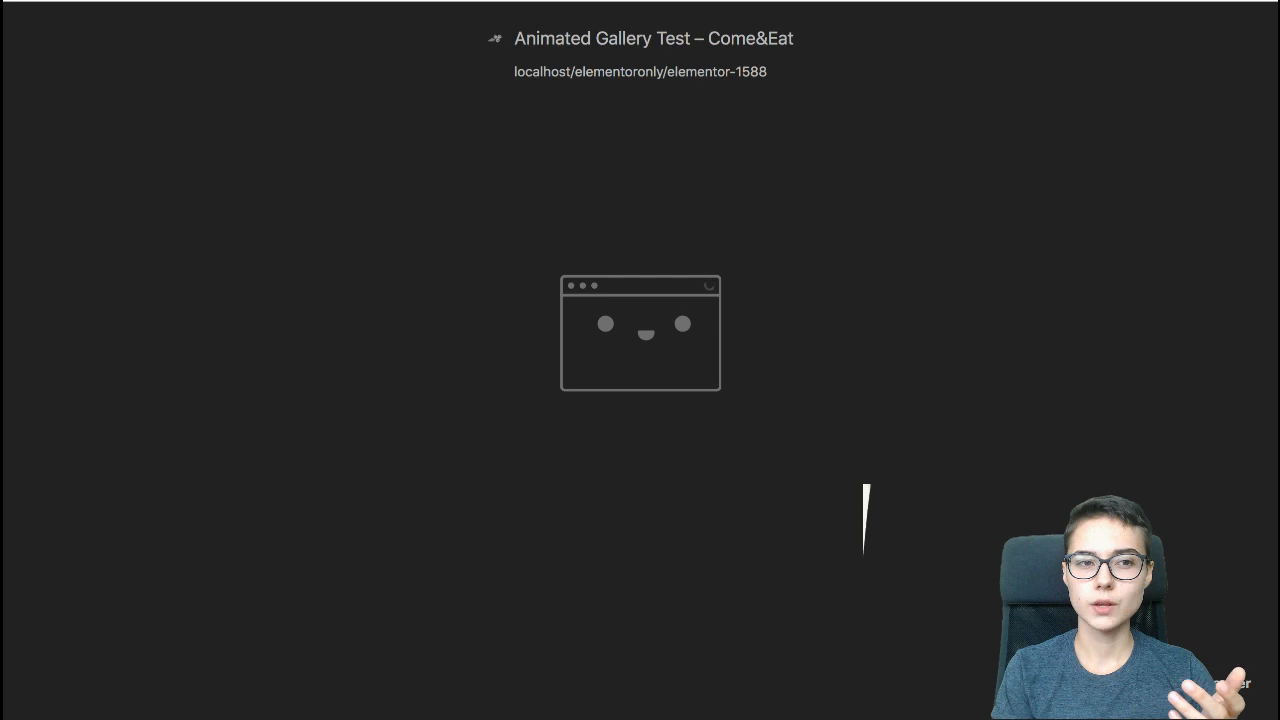
{"action": "key", "text": "ctrl+shift+Tab"}
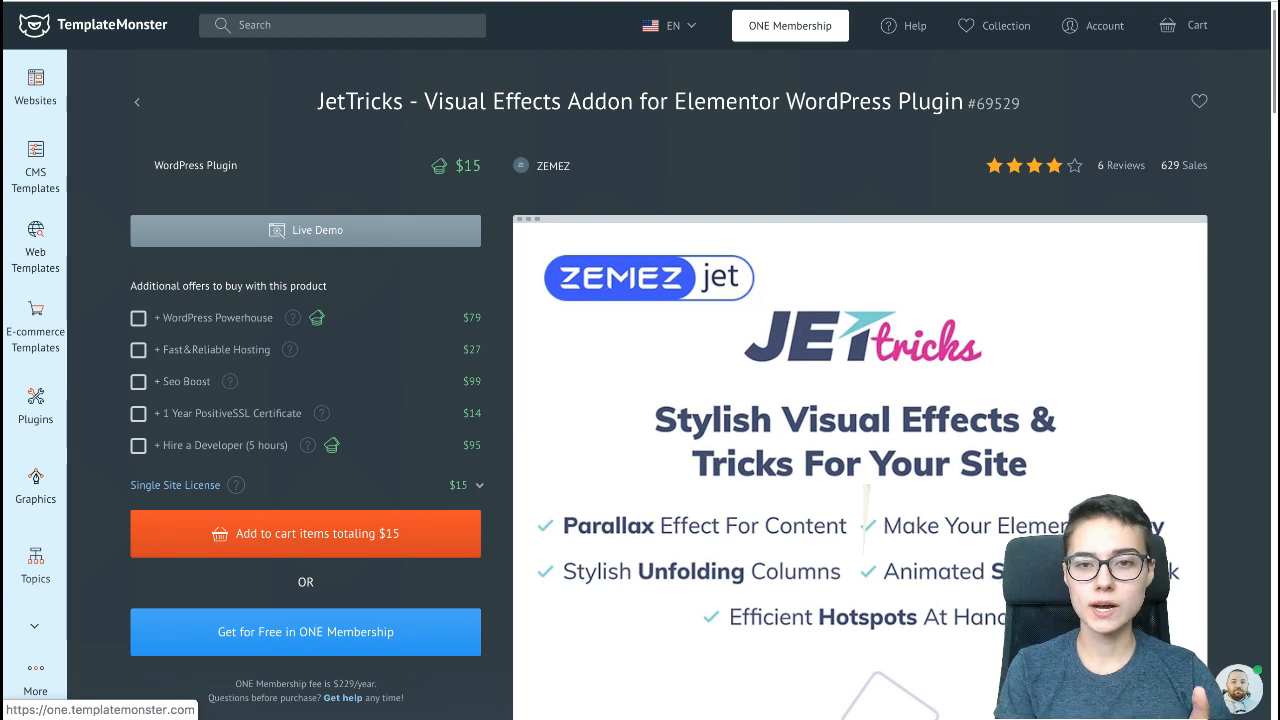
- Open the ONE Membership offer and examine its pricing, most downloaded products and available template categories
{"action": "left_click", "coordinate": [790, 25]}
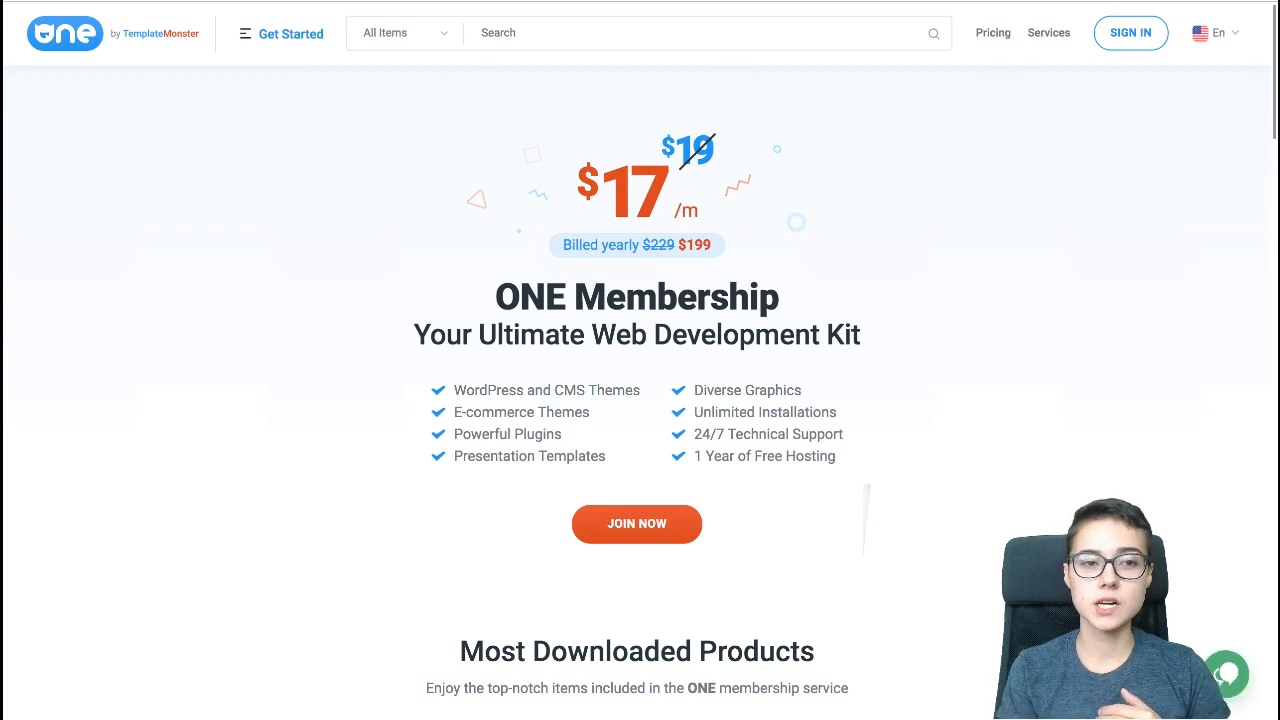
{"action": "scroll", "coordinate": [640, 400], "scroll_direction": "down", "scroll_amount": 1}
{"action": "scroll", "coordinate": [640, 400], "scroll_direction": "up", "scroll_amount": 1}
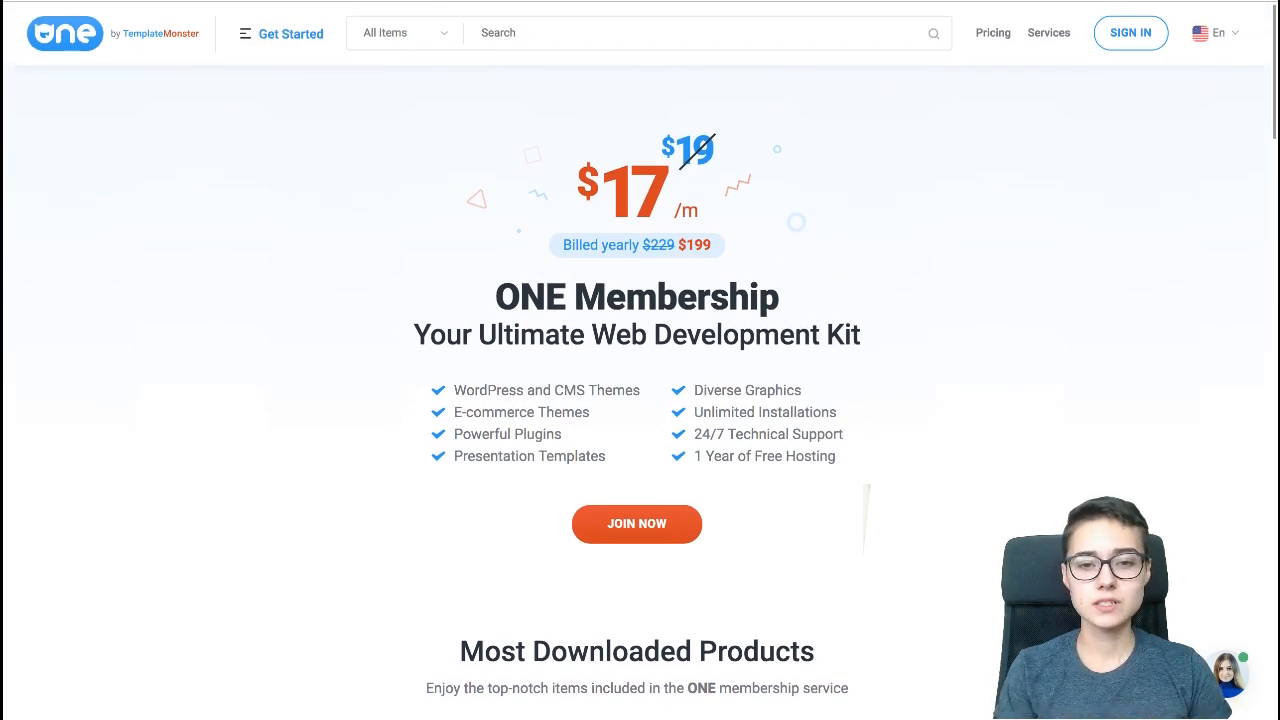
{"action": "scroll", "coordinate": [640, 400], "scroll_direction": "down", "scroll_amount": 6}
{"action": "scroll", "coordinate": [640, 400], "scroll_direction": "up", "scroll_amount": 5}
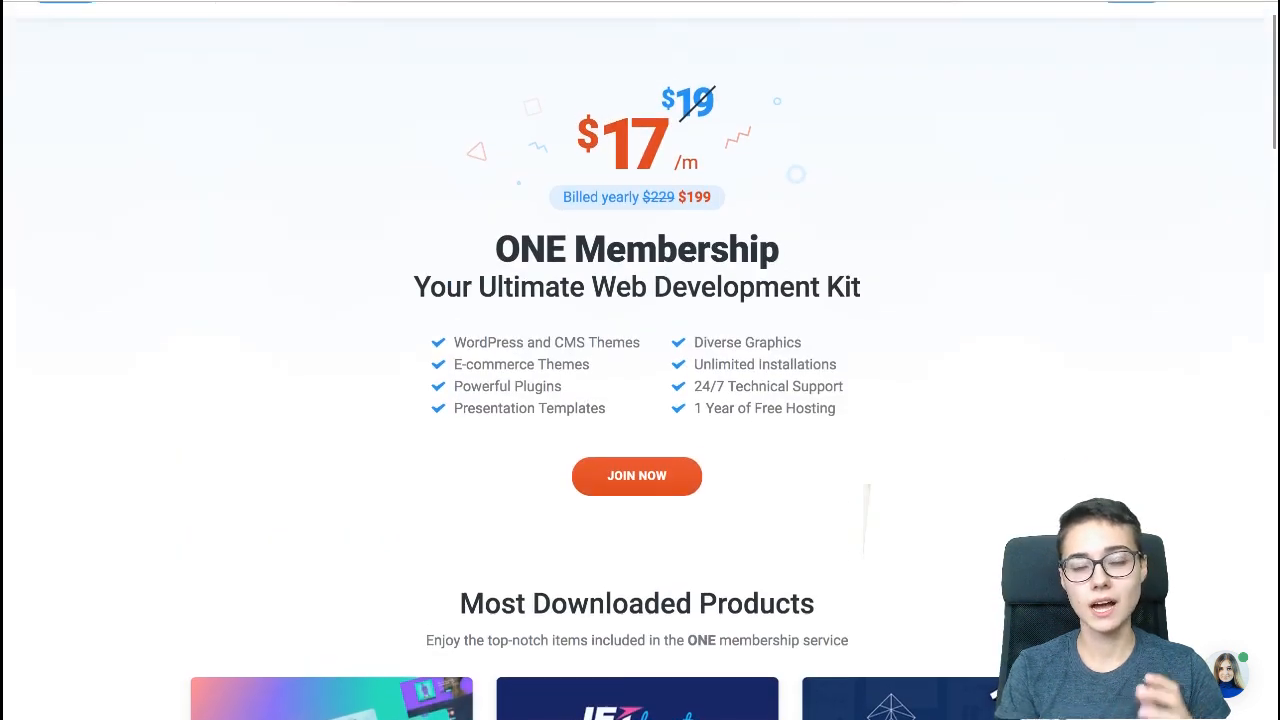
{"action": "scroll", "coordinate": [640, 400], "scroll_direction": "up", "scroll_amount": 1}
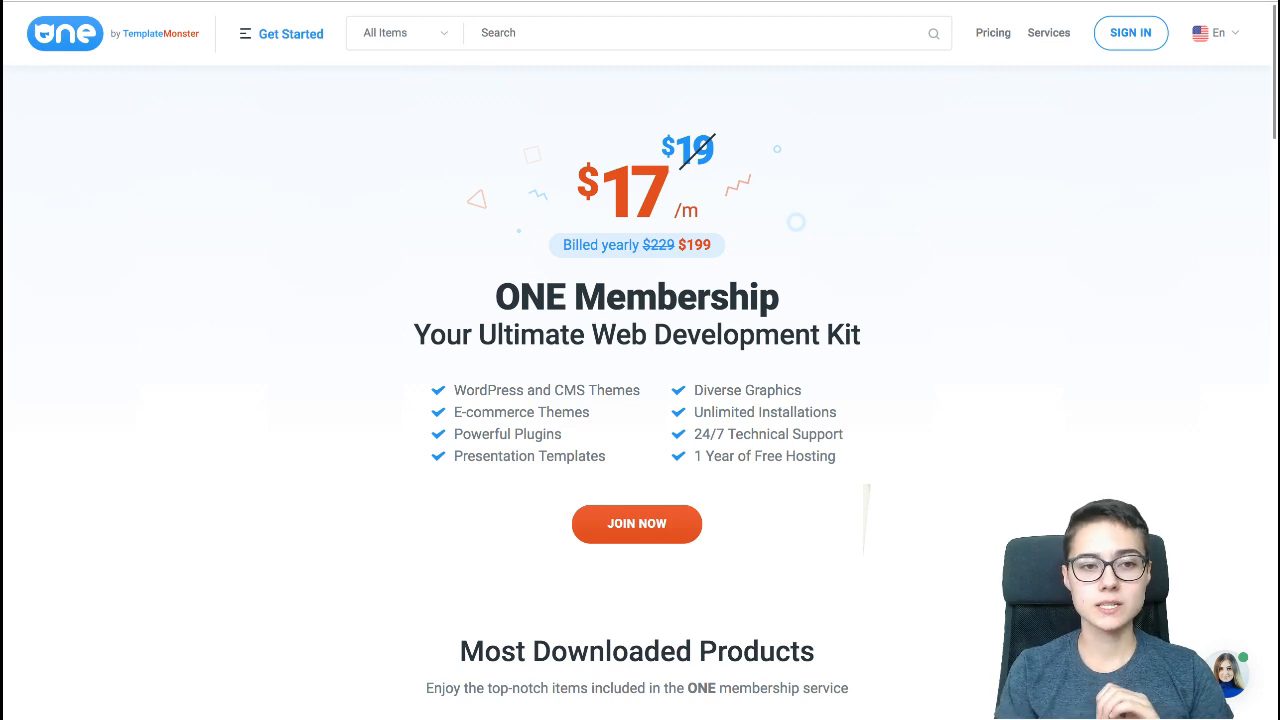
{"action": "mouse_move", "coordinate": [281, 35]}
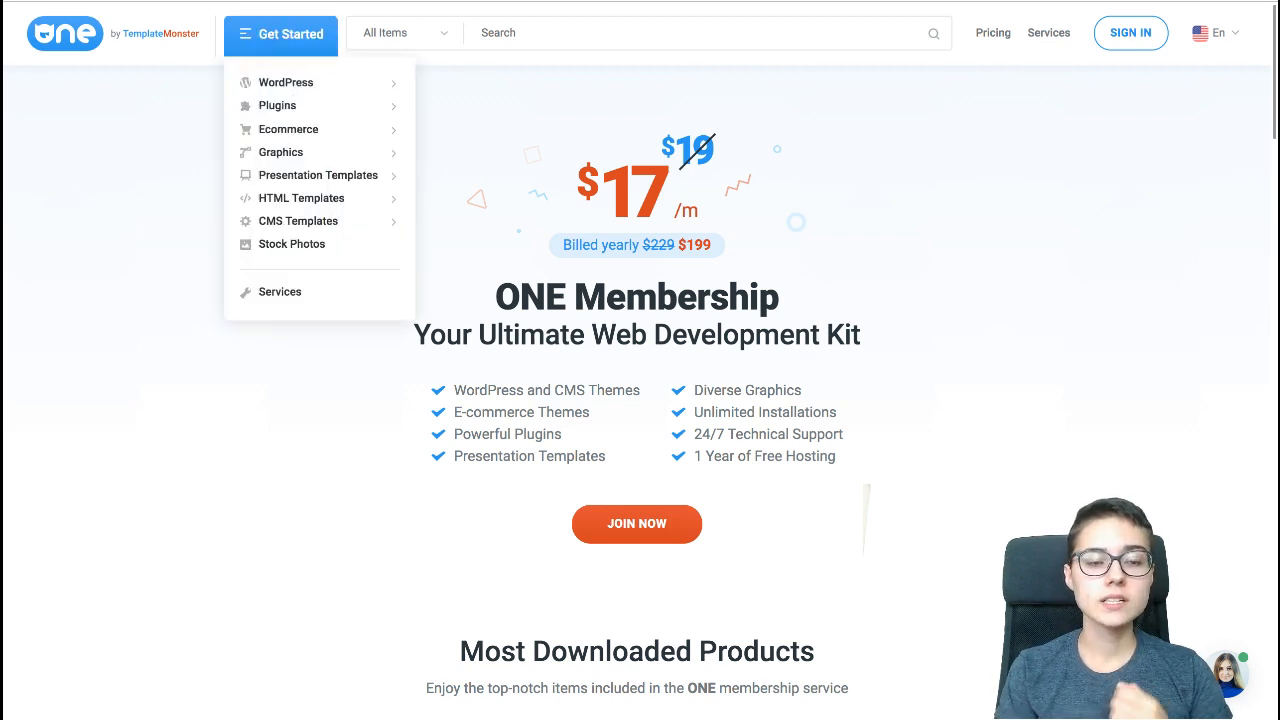
{"action": "mouse_move", "coordinate": [286, 82]}
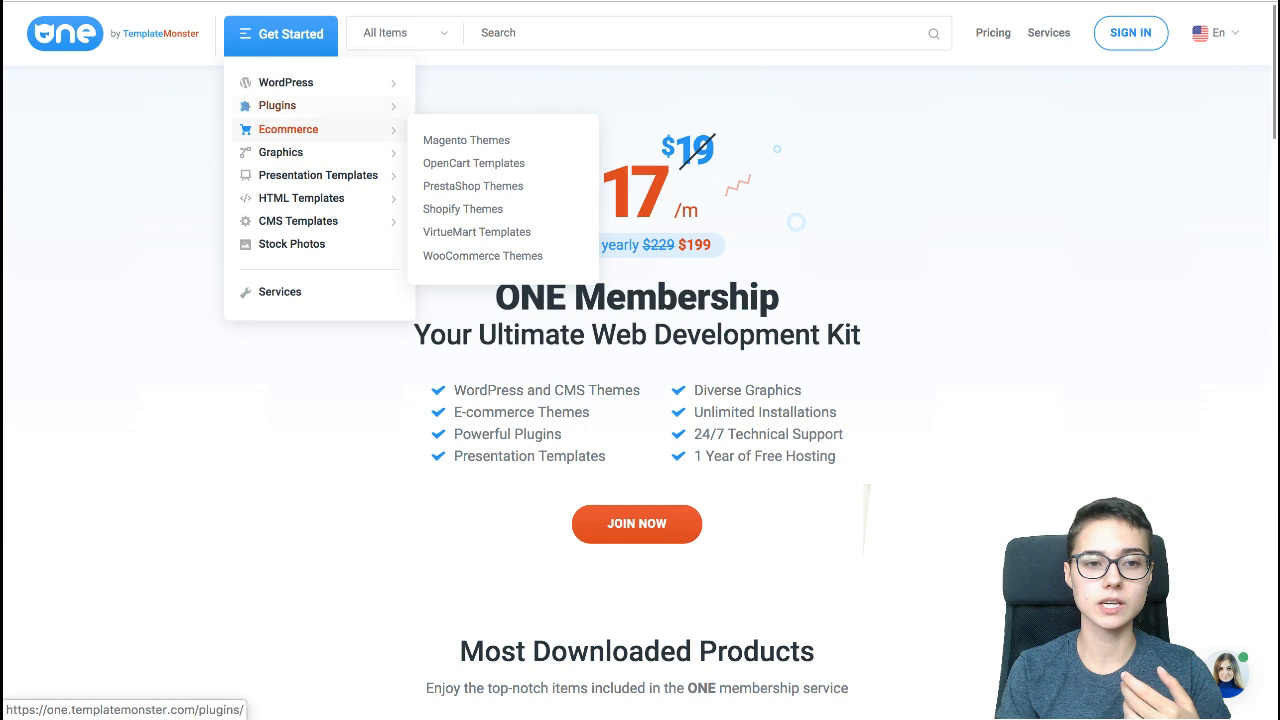
{"action": "mouse_move", "coordinate": [318, 175]}
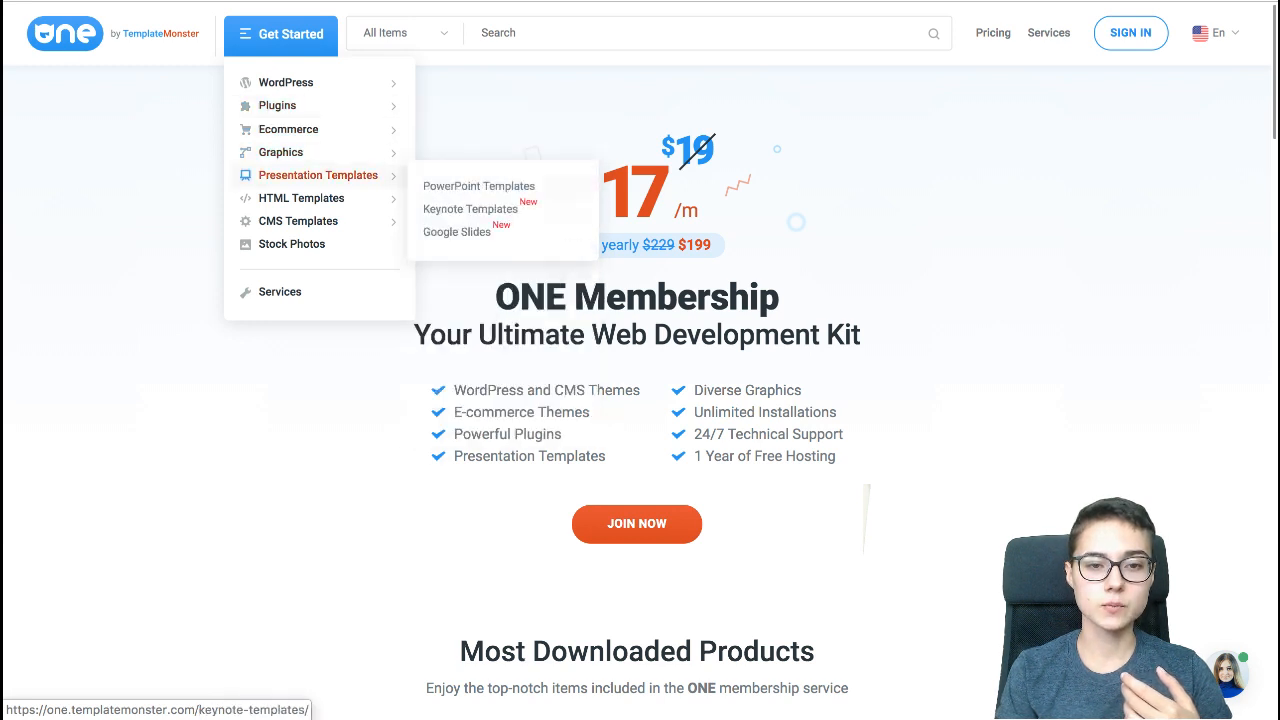
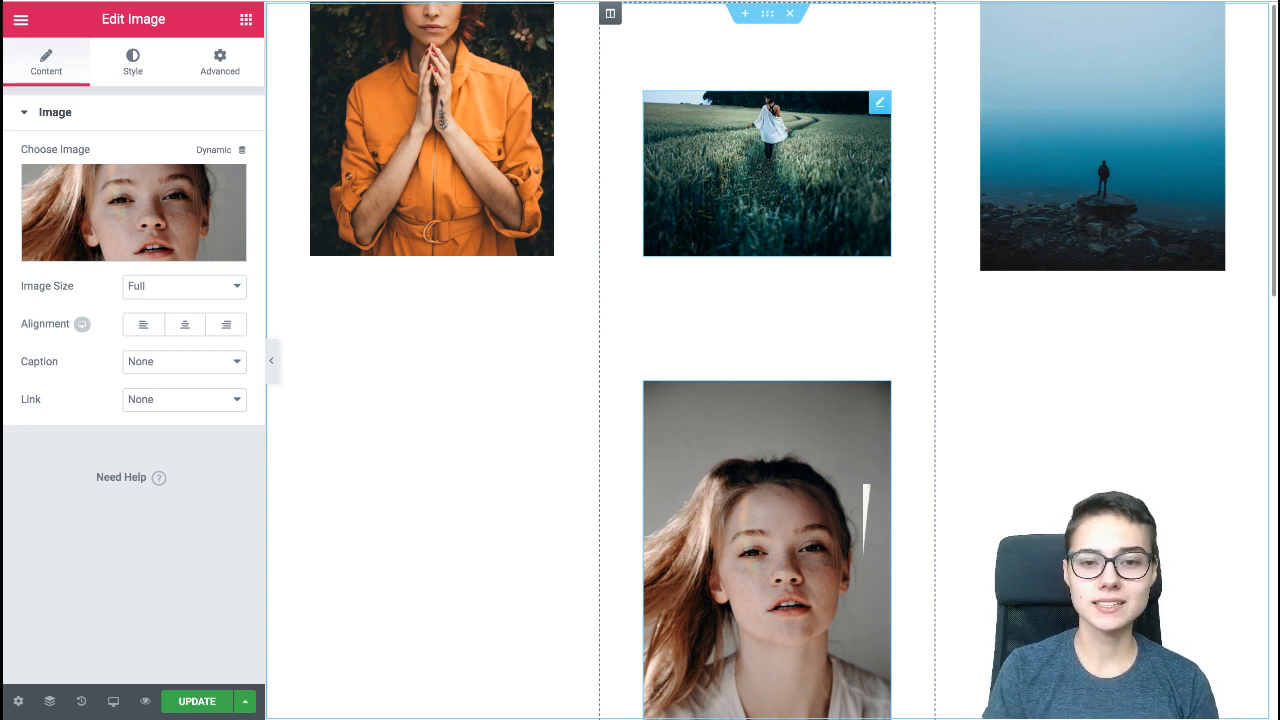
- In the Elementor editor, enable the JetTricks tooltip on the wheat-field image with the description "Personal Project"
{"action": "left_click", "coordinate": [768, 175]}
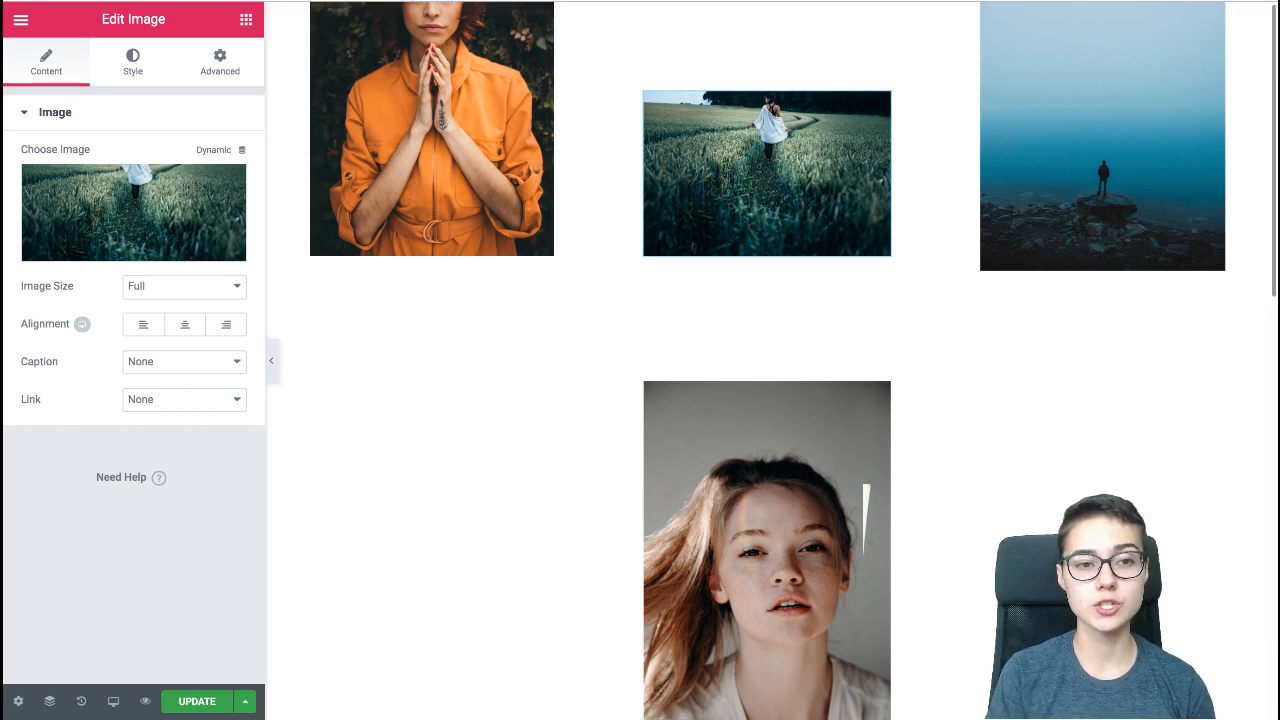
{"action": "left_click", "coordinate": [220, 62]}
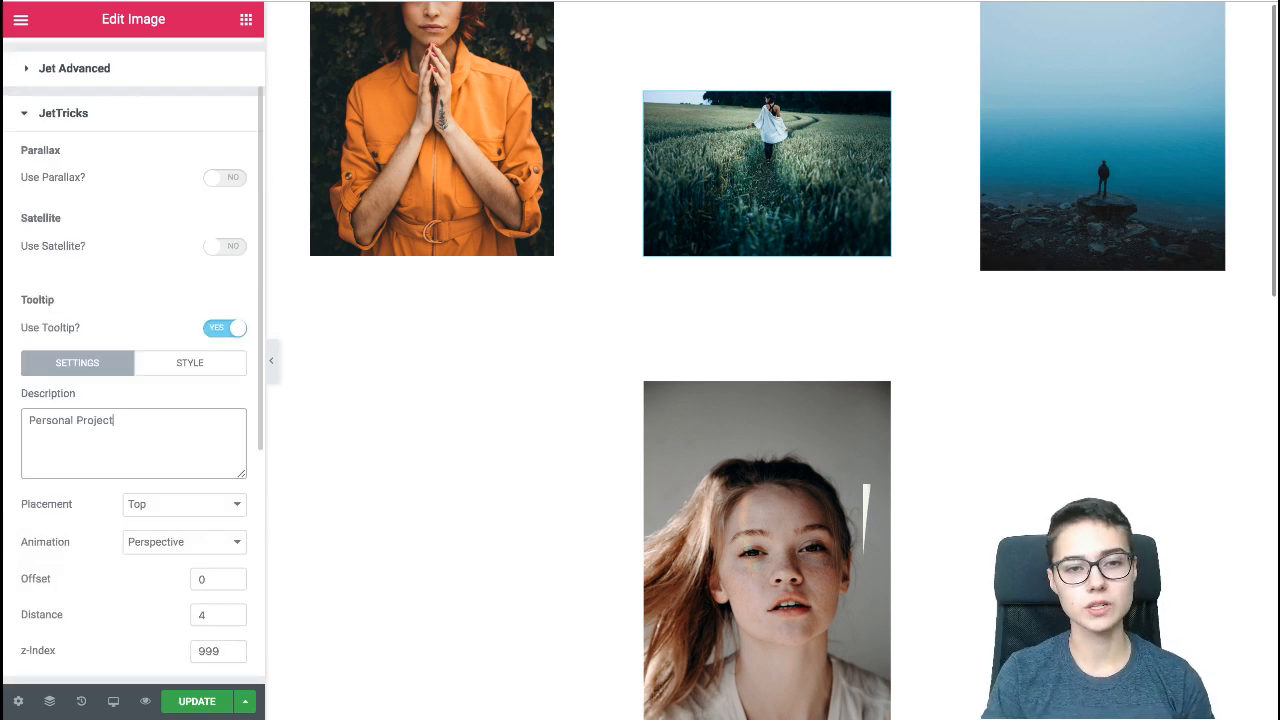
{"action": "scroll", "coordinate": [133, 360], "scroll_direction": "down", "scroll_amount": 1}
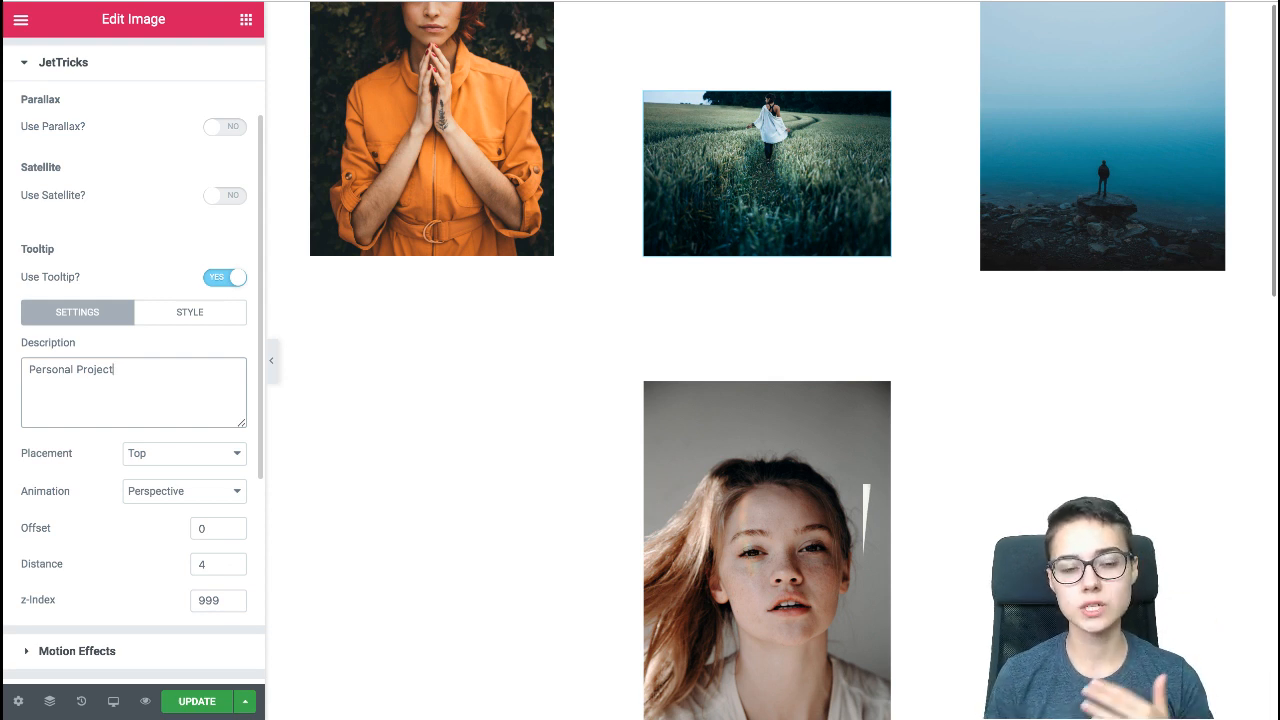
- Try the JetTricks parallax effect on the wheat-field image while scrolling the page, and turn it off again
{"action": "left_click", "coordinate": [225, 127]}
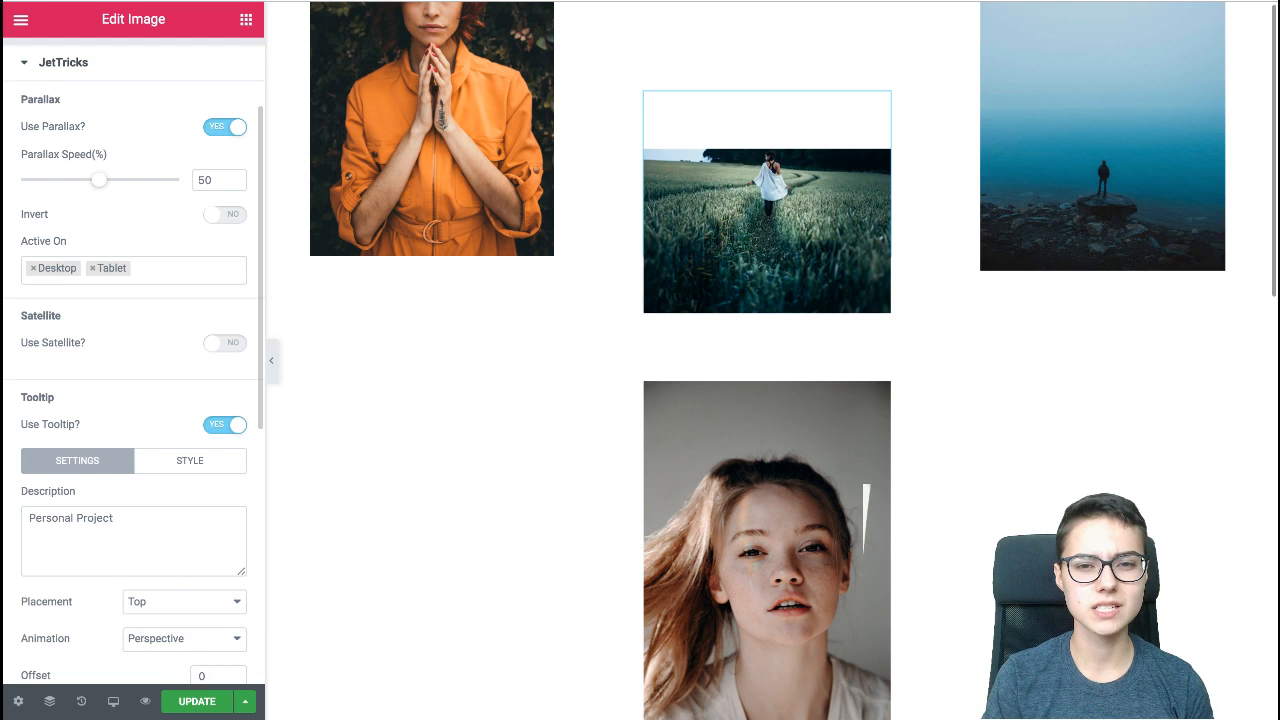
{"action": "scroll", "coordinate": [767, 360], "scroll_direction": "down", "scroll_amount": 3}
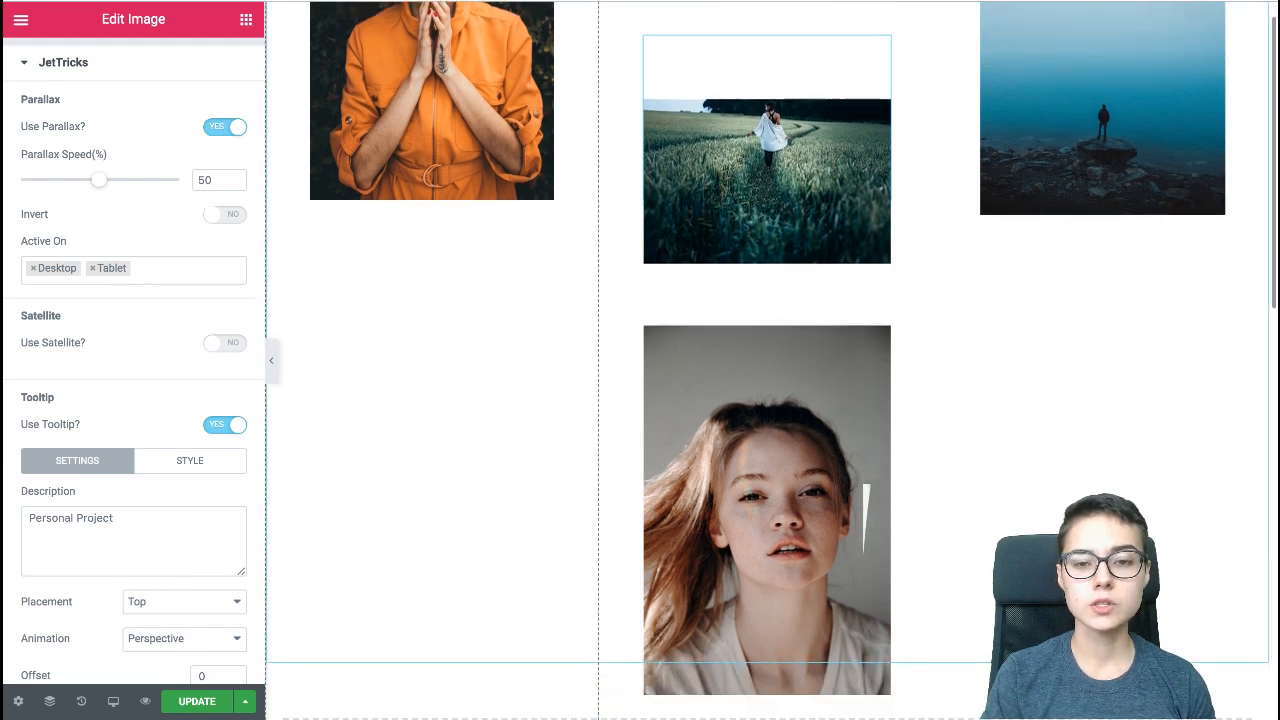
{"action": "scroll", "coordinate": [767, 360], "scroll_direction": "up", "scroll_amount": 3}
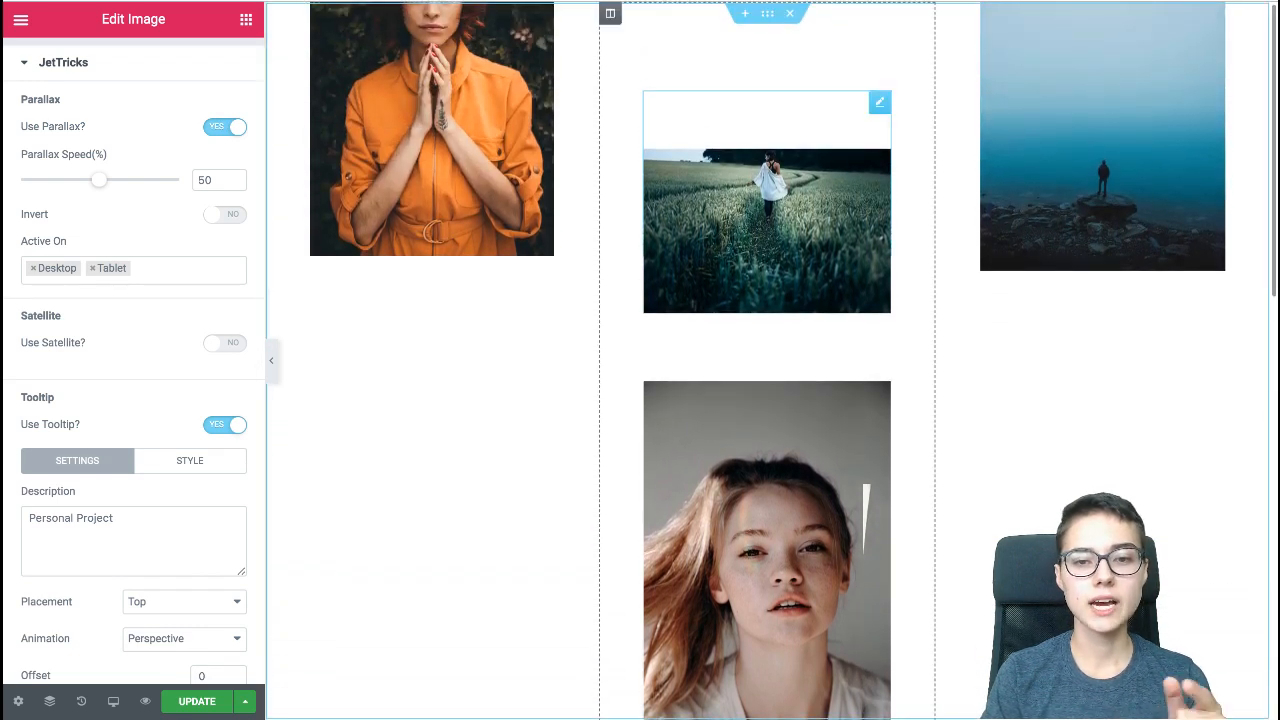
{"action": "scroll", "coordinate": [767, 360], "scroll_direction": "down", "scroll_amount": 3}
{"action": "scroll", "coordinate": [767, 360], "scroll_direction": "up", "scroll_amount": 2}
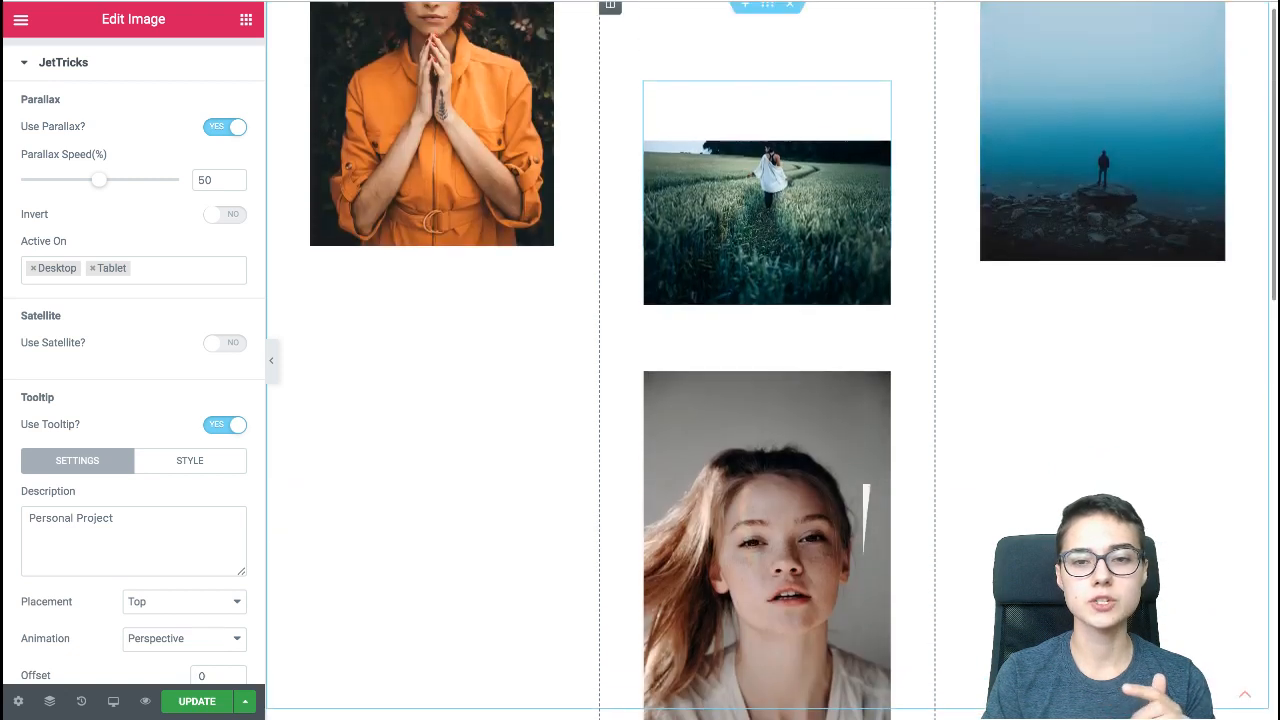
{"action": "scroll", "coordinate": [767, 360], "scroll_direction": "down", "scroll_amount": 3}
{"action": "scroll", "coordinate": [767, 360], "scroll_direction": "up", "scroll_amount": 4}
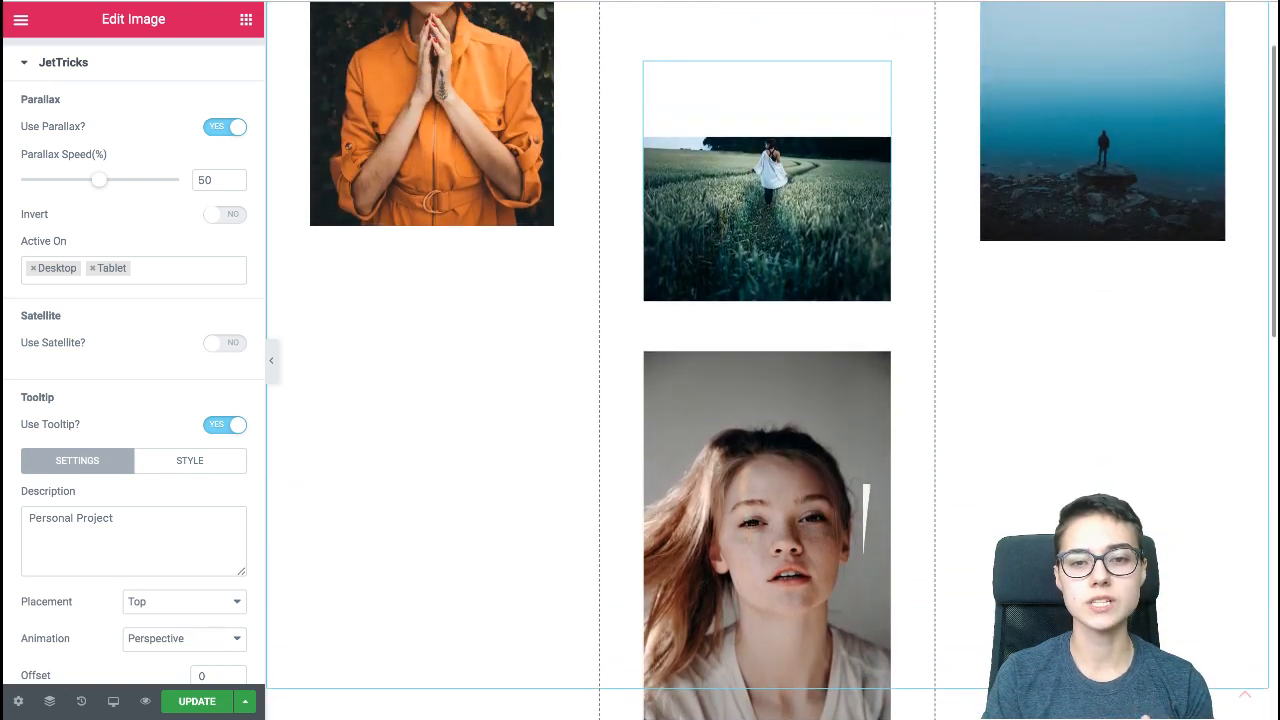
{"action": "scroll", "coordinate": [767, 360], "scroll_direction": "down", "scroll_amount": 2}
{"action": "scroll", "coordinate": [767, 360], "scroll_direction": "up", "scroll_amount": 2}
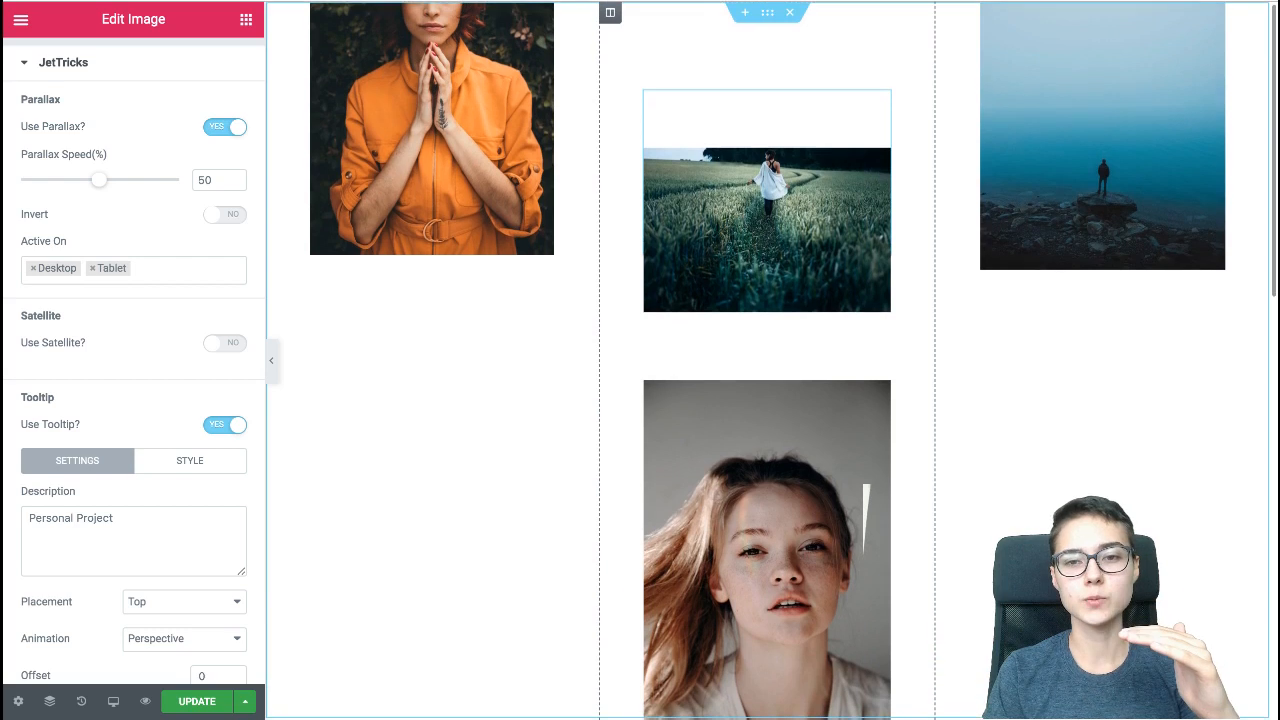
{"action": "scroll", "coordinate": [767, 360], "scroll_direction": "down", "scroll_amount": 1}
{"action": "scroll", "coordinate": [767, 360], "scroll_direction": "down", "scroll_amount": 1}
{"action": "scroll", "coordinate": [767, 360], "scroll_direction": "up", "scroll_amount": 2}
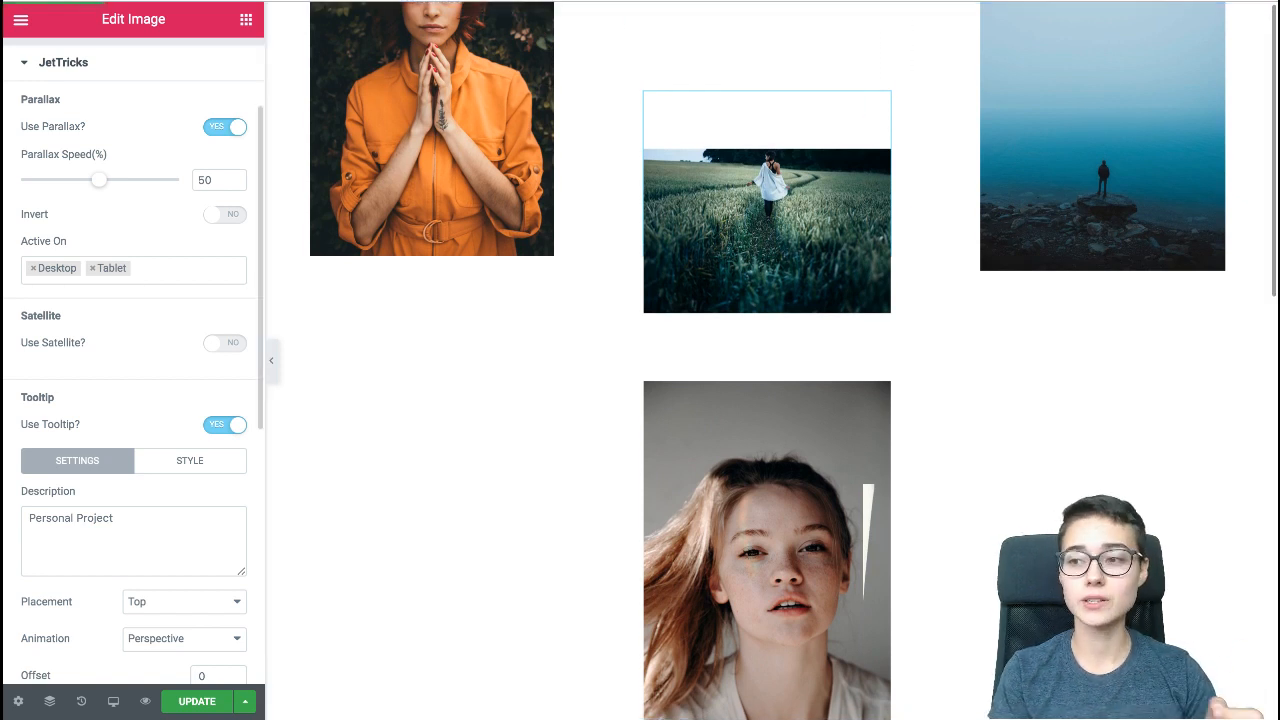
{"action": "left_click", "coordinate": [225, 127]}
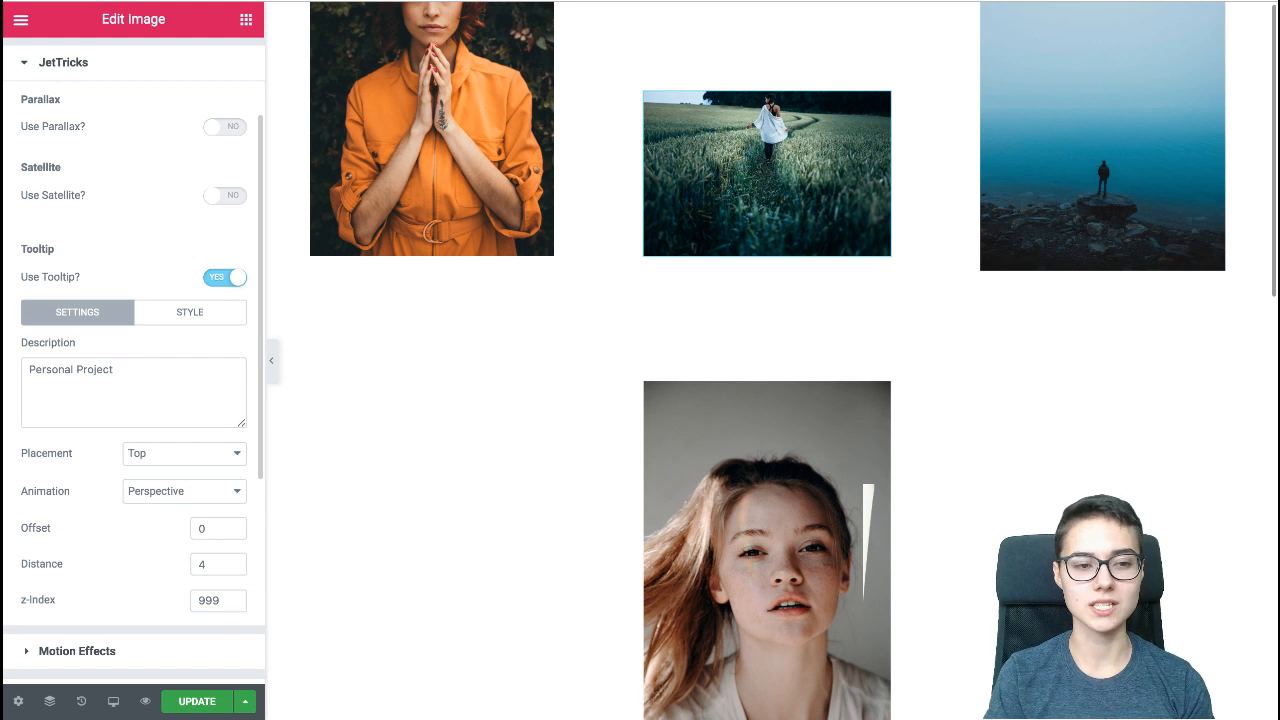
- Turn the wheat-field image's JetTricks tooltip off and back on
{"action": "scroll", "coordinate": [133, 360], "scroll_direction": "down", "scroll_amount": 1}
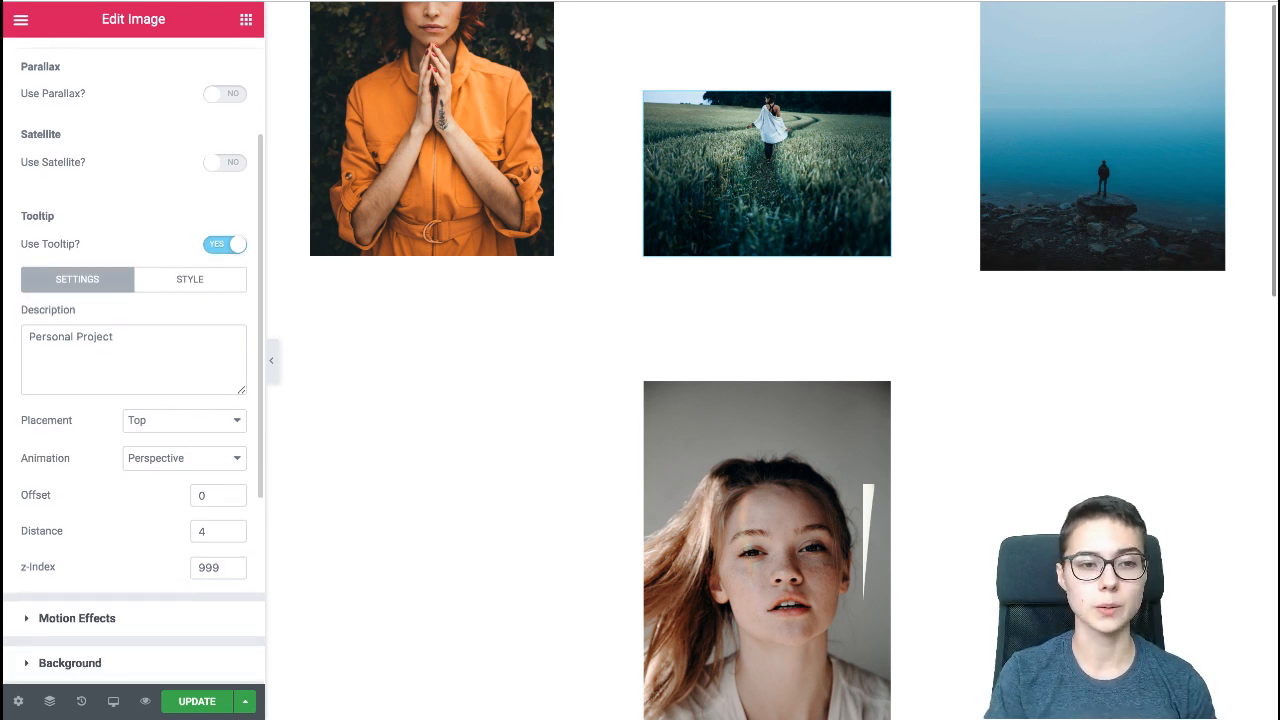
{"action": "left_click", "coordinate": [225, 245]}
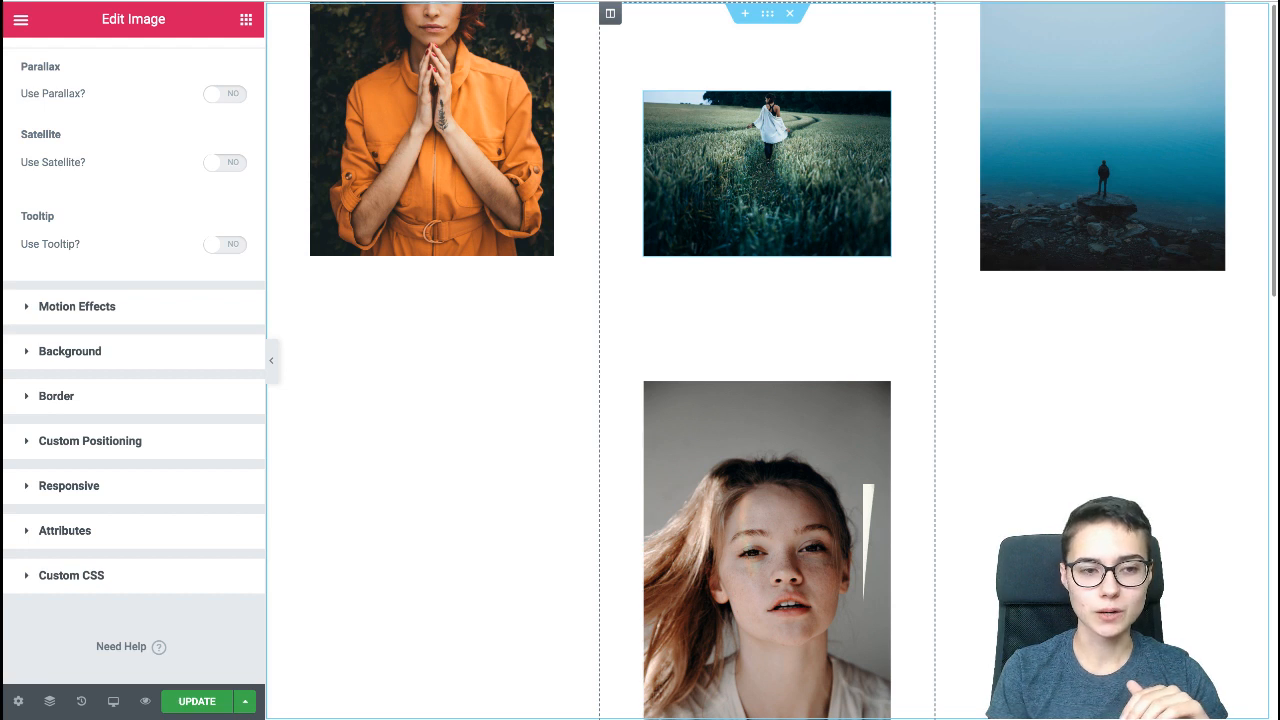
{"action": "left_click", "coordinate": [880, 392]}
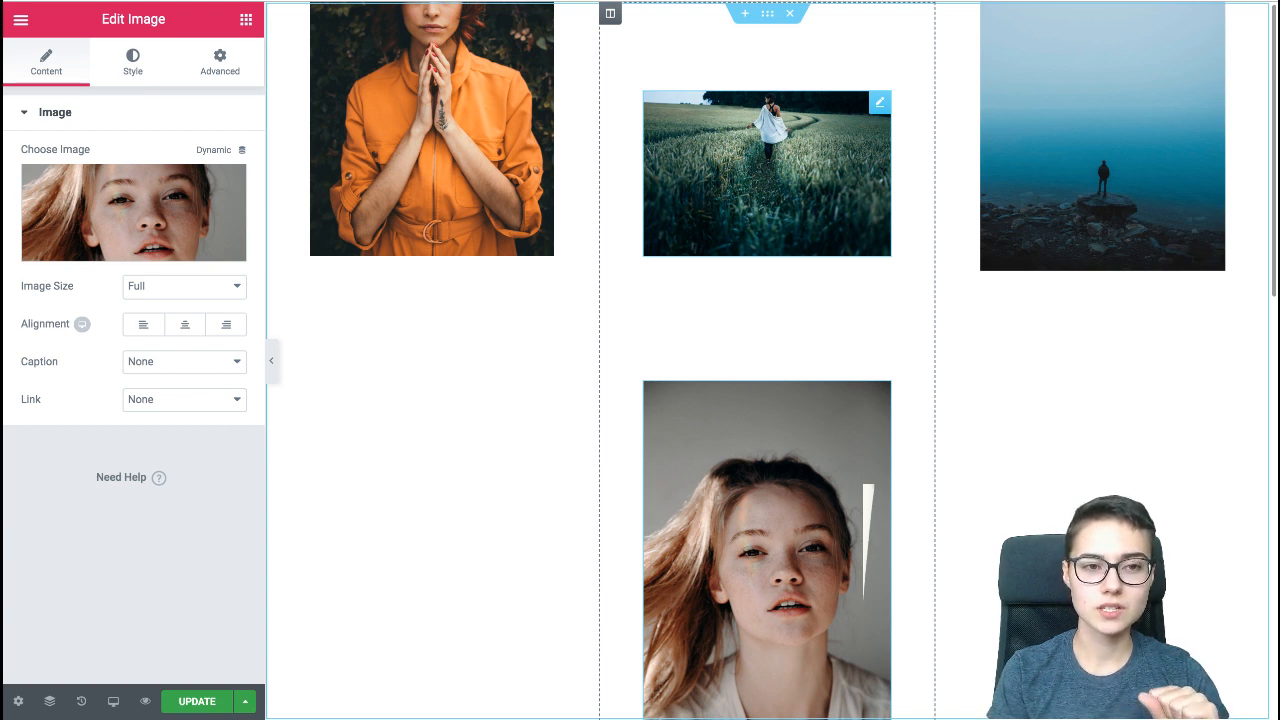
{"action": "left_click", "coordinate": [220, 62]}
{"action": "left_click", "coordinate": [225, 417]}
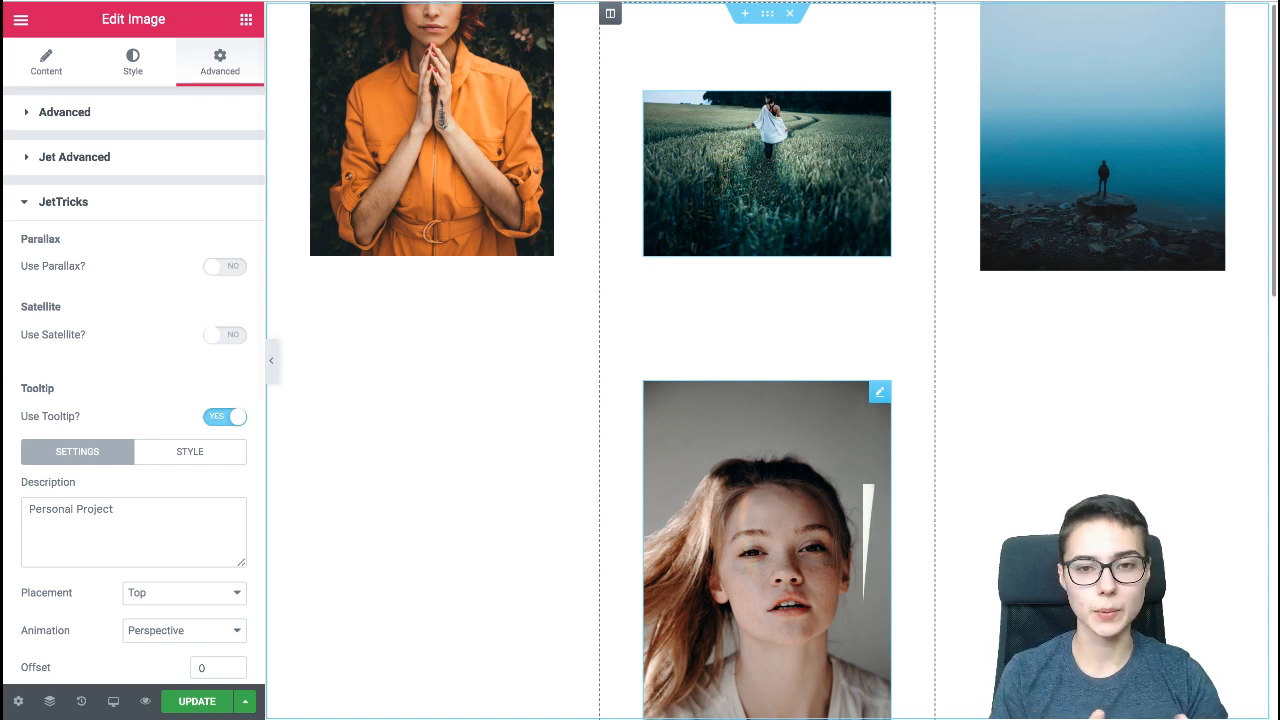
- Examine the wheat-field image's JetTricks tooltip settings, including its description, placement, animation, offset, distance and z-index
{"action": "left_click", "coordinate": [880, 392]}
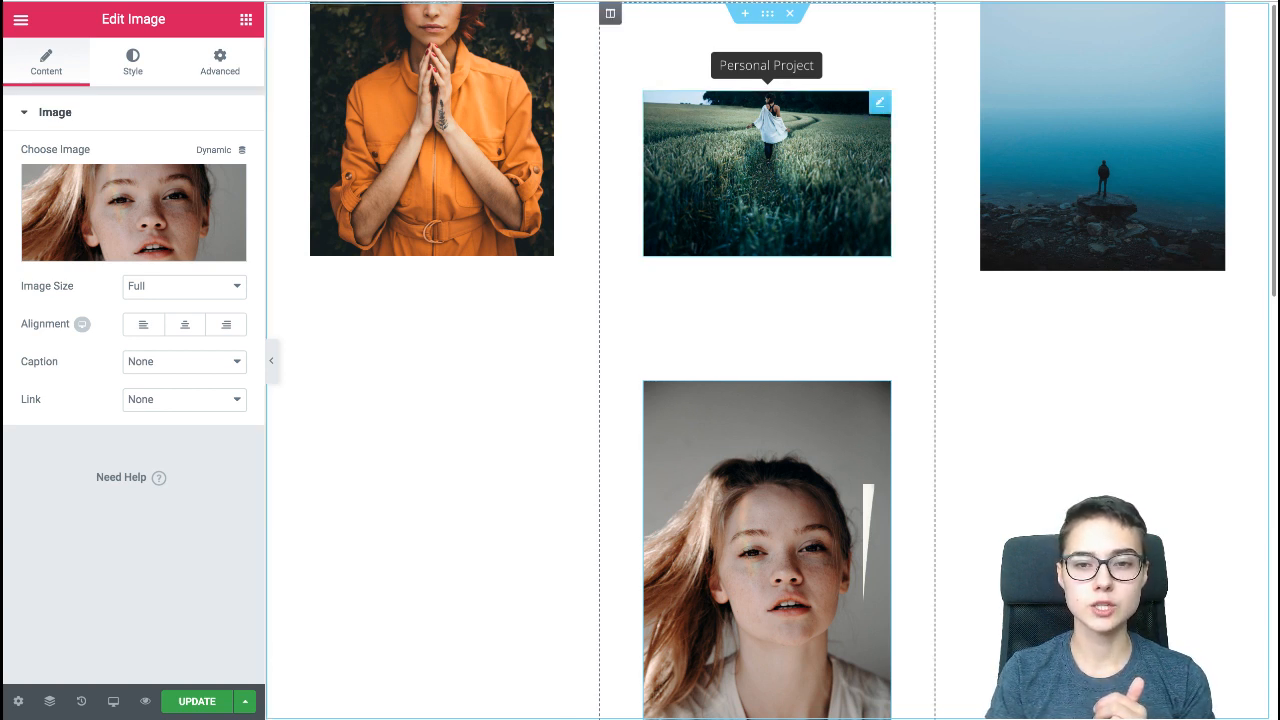
{"action": "left_click", "coordinate": [880, 102]}
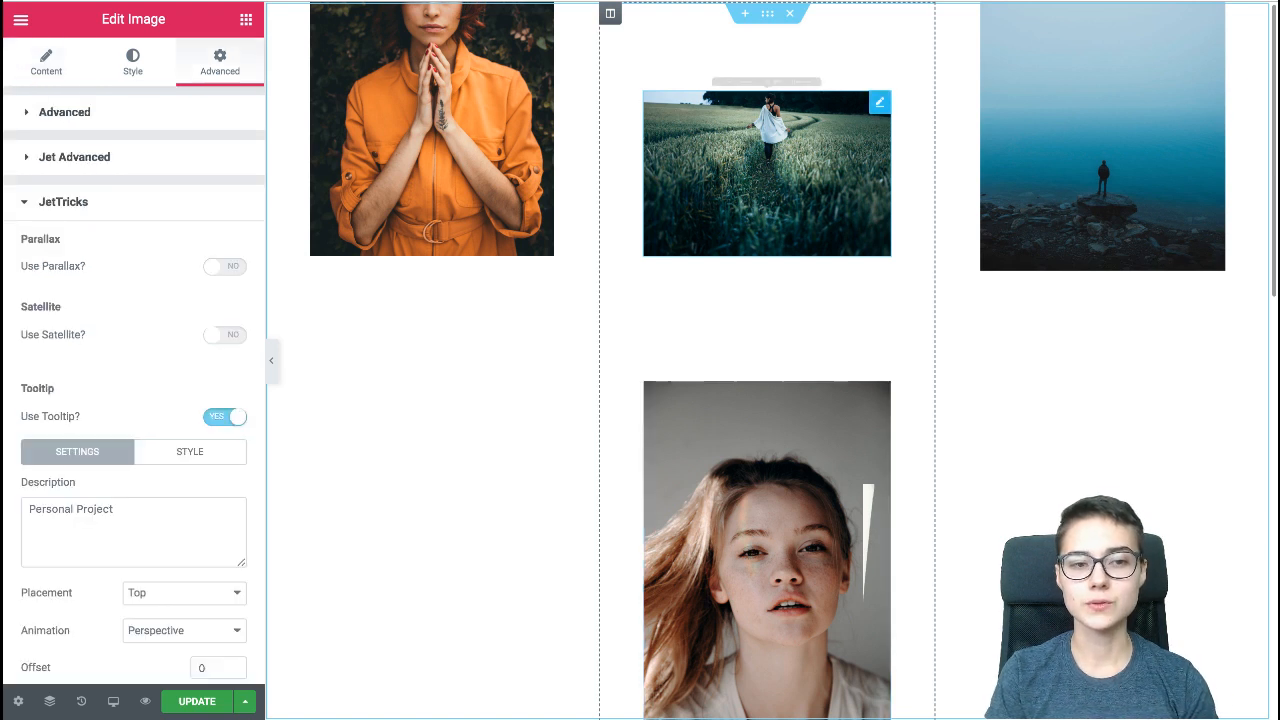
{"action": "scroll", "coordinate": [133, 360], "scroll_direction": "down", "scroll_amount": 5}
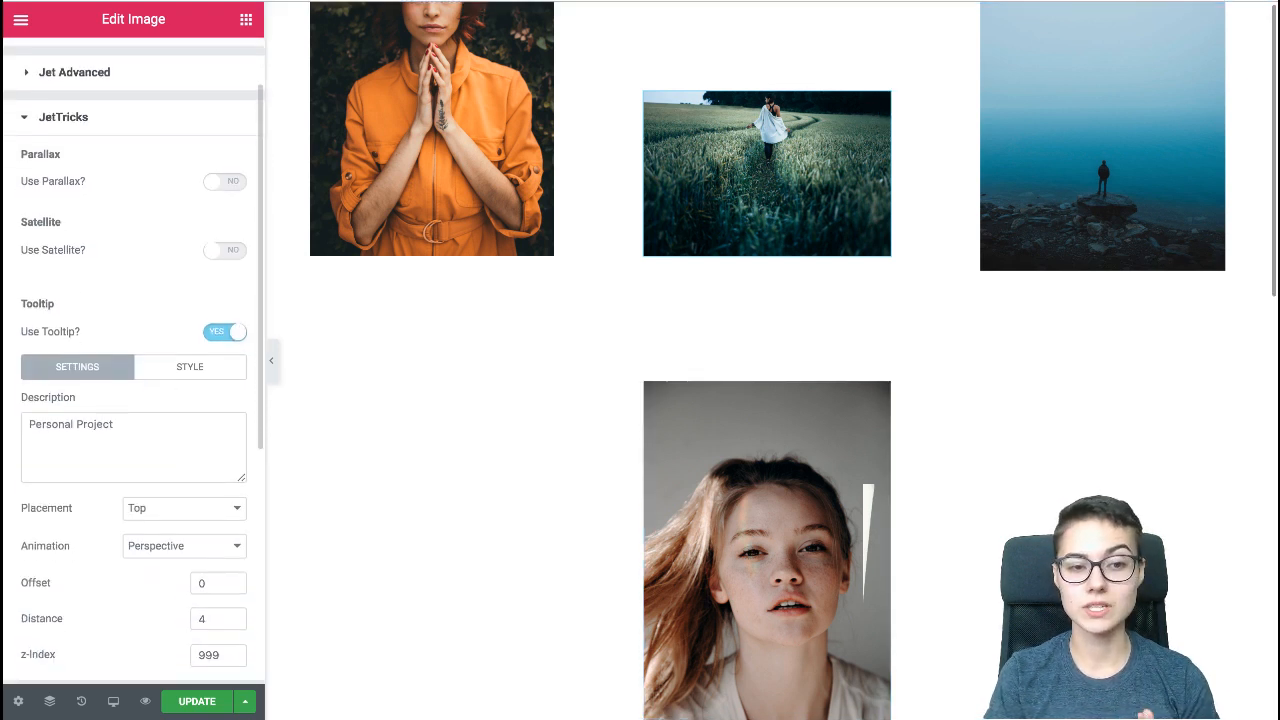
{"action": "triple_click", "coordinate": [96, 265]}
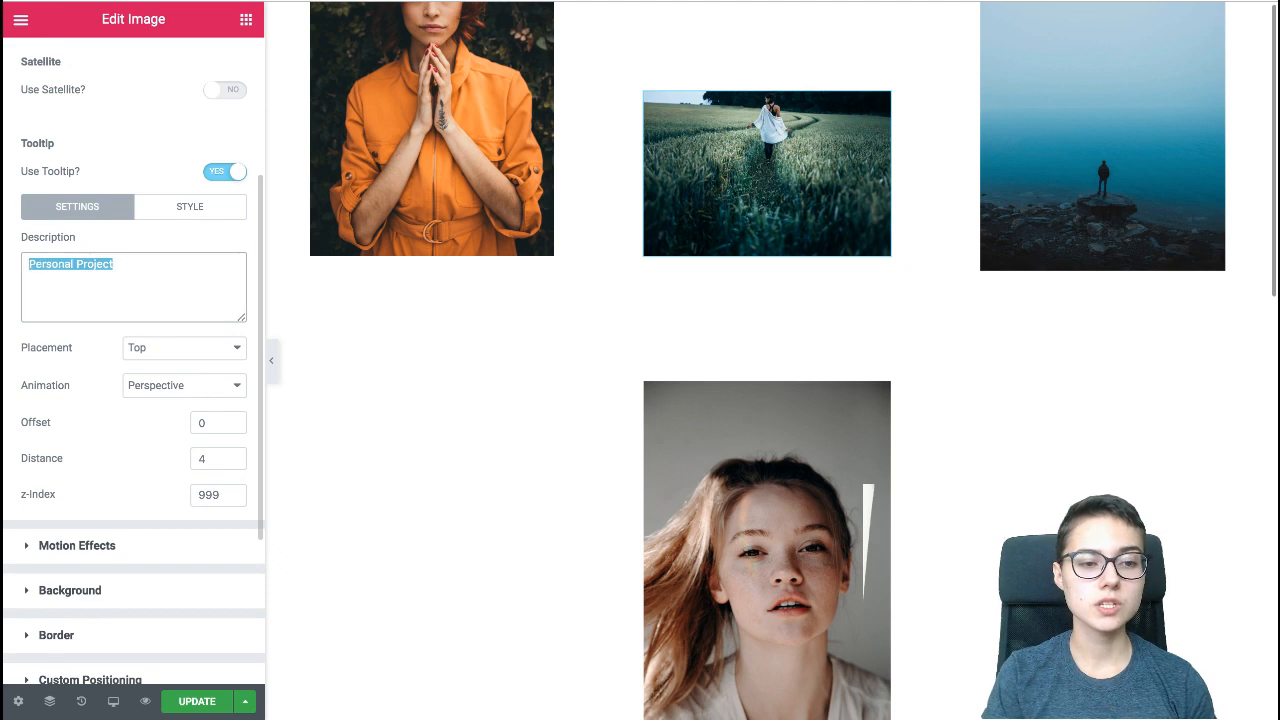
{"action": "left_click", "coordinate": [114, 265]}
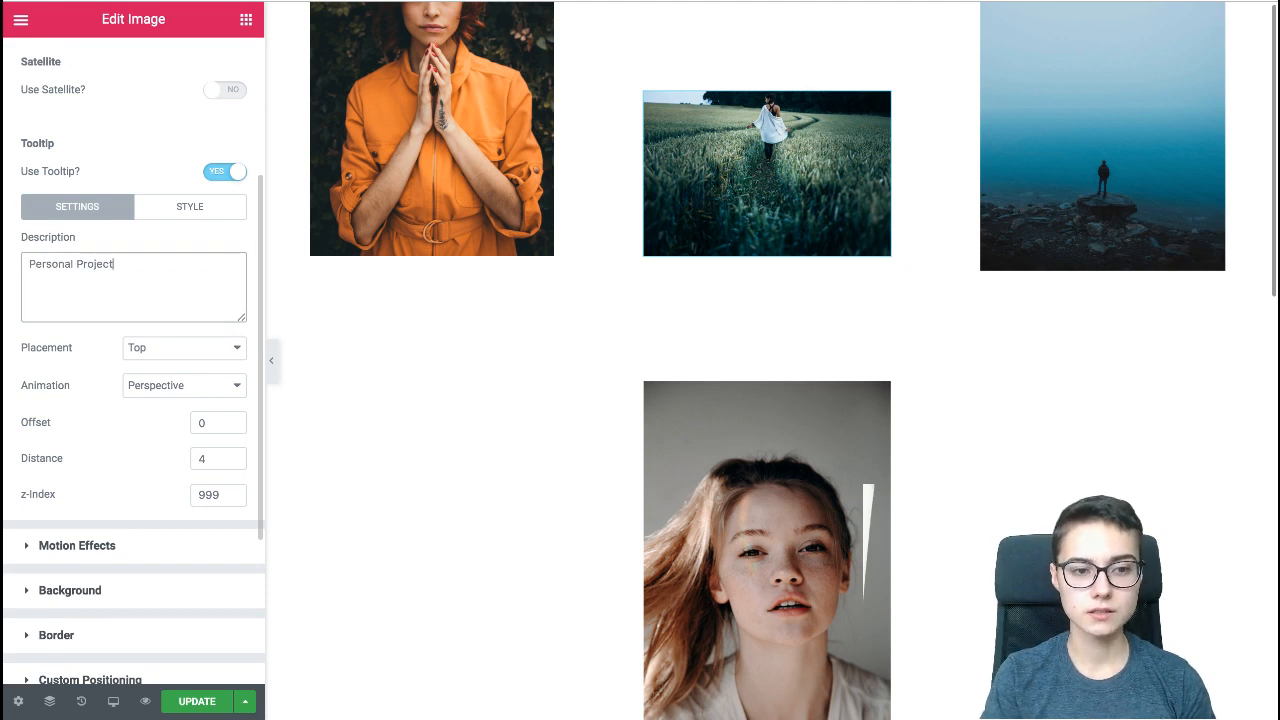
{"action": "left_click", "coordinate": [184, 349]}
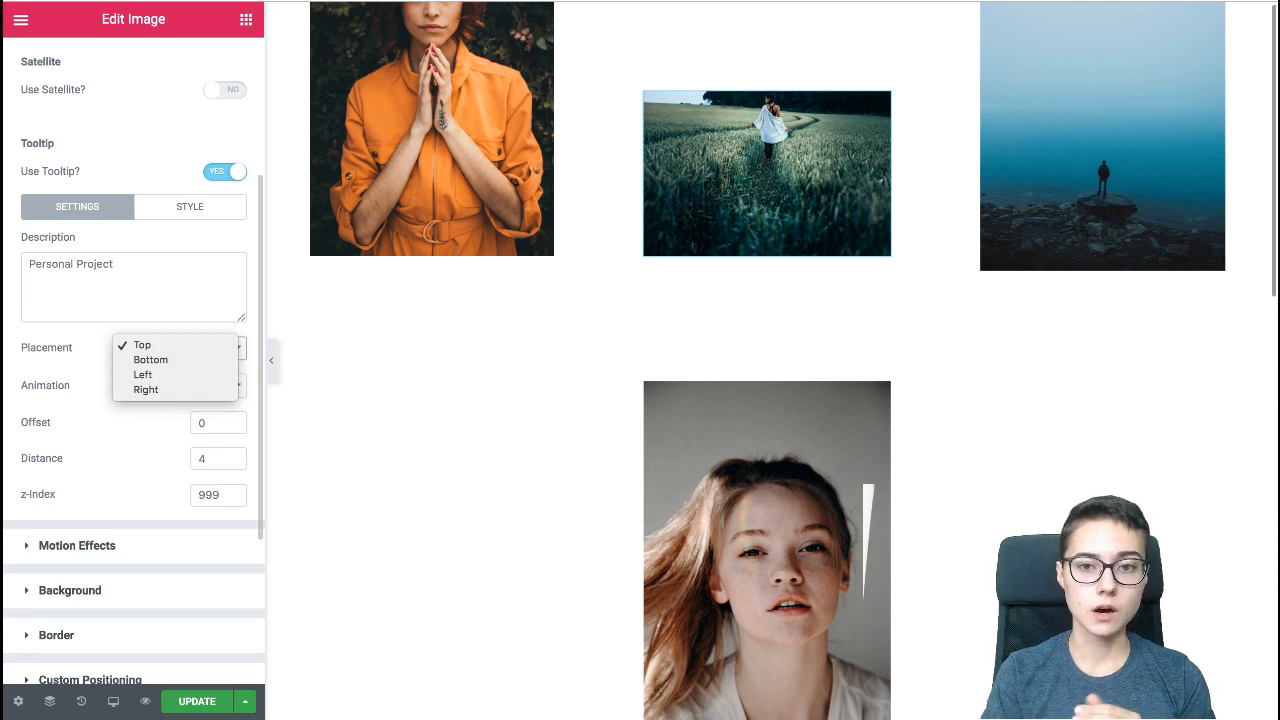
{"action": "left_click", "coordinate": [172, 390]}
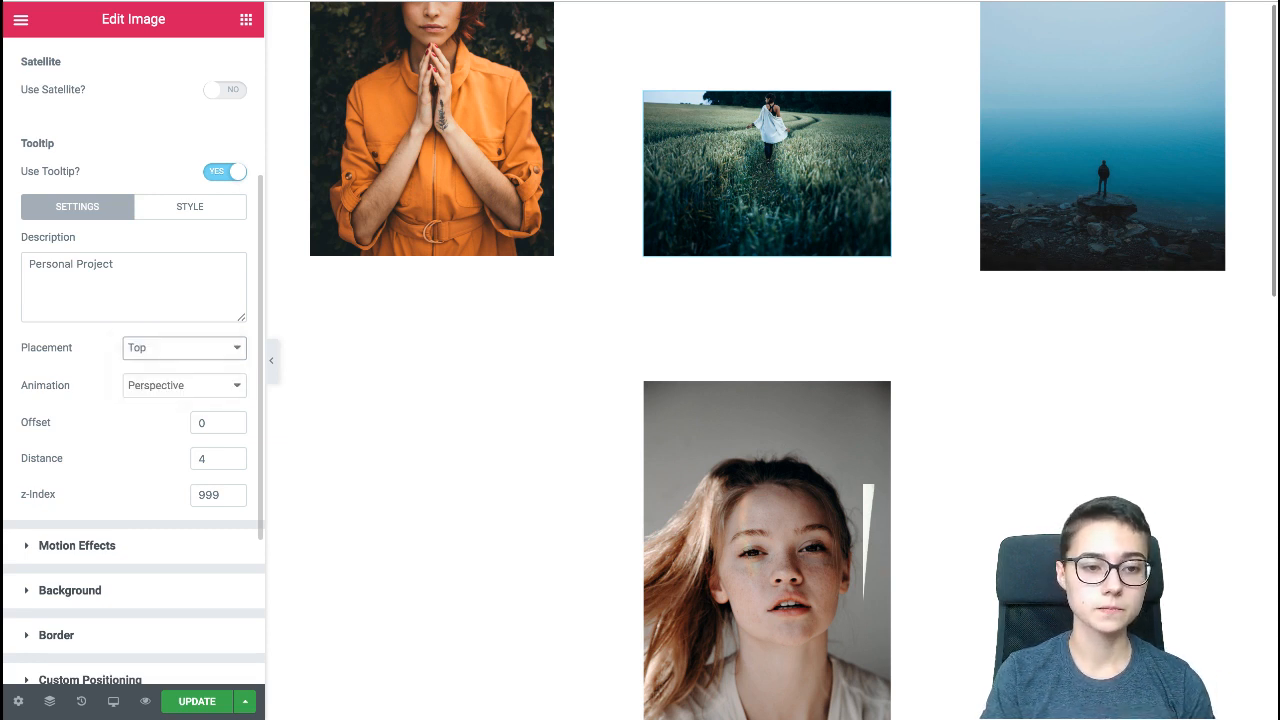
{"action": "left_click", "coordinate": [184, 385]}
{"action": "left_click", "coordinate": [88, 342]}
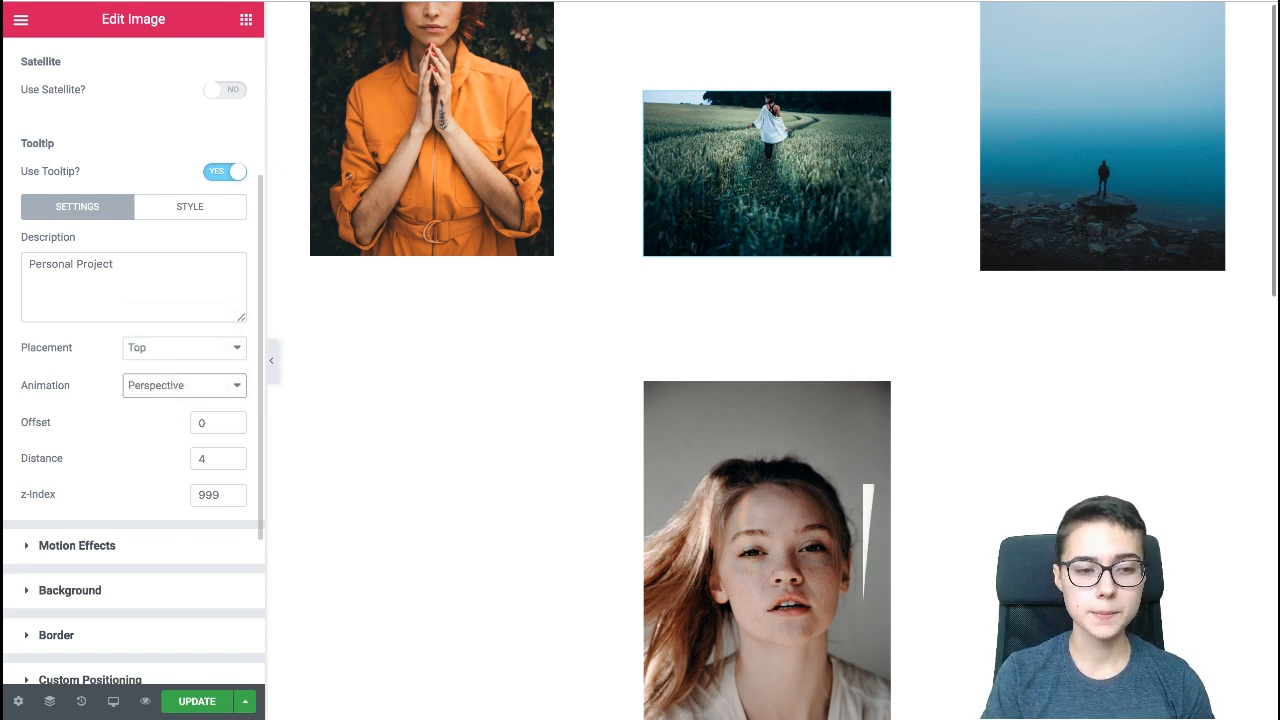
{"action": "left_click", "coordinate": [216, 423]}
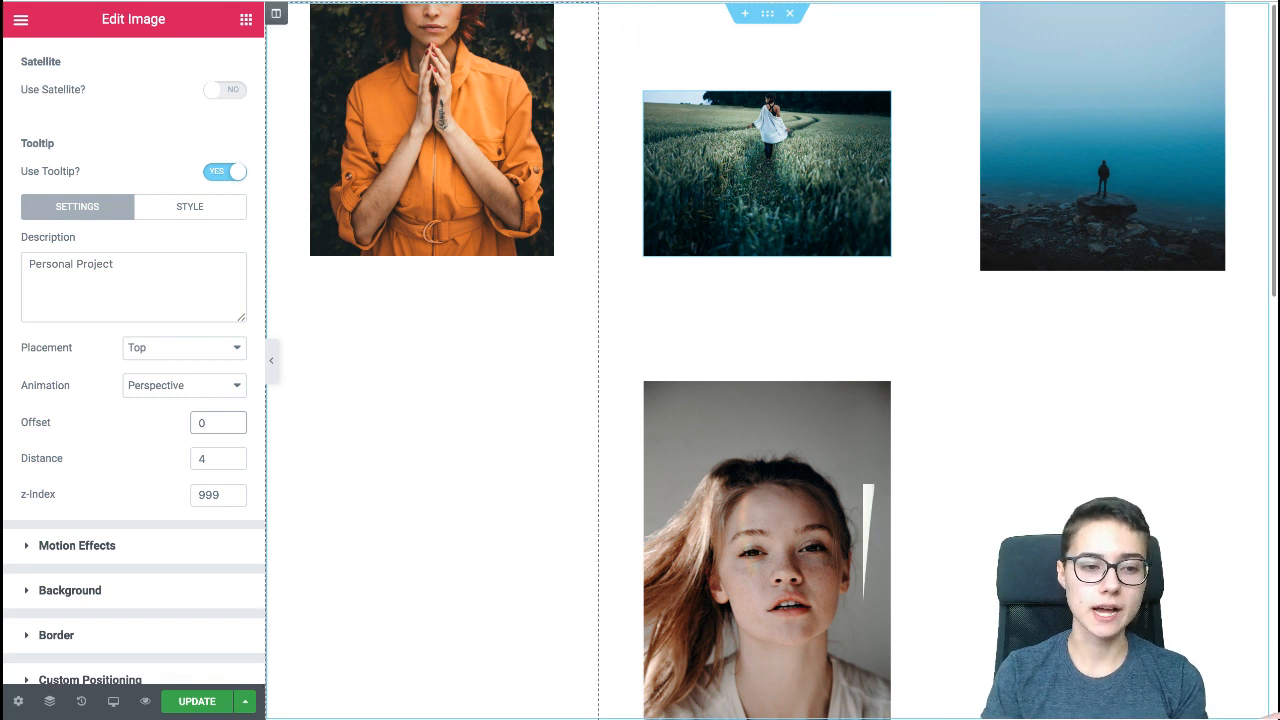
{"action": "left_click", "coordinate": [216, 459]}
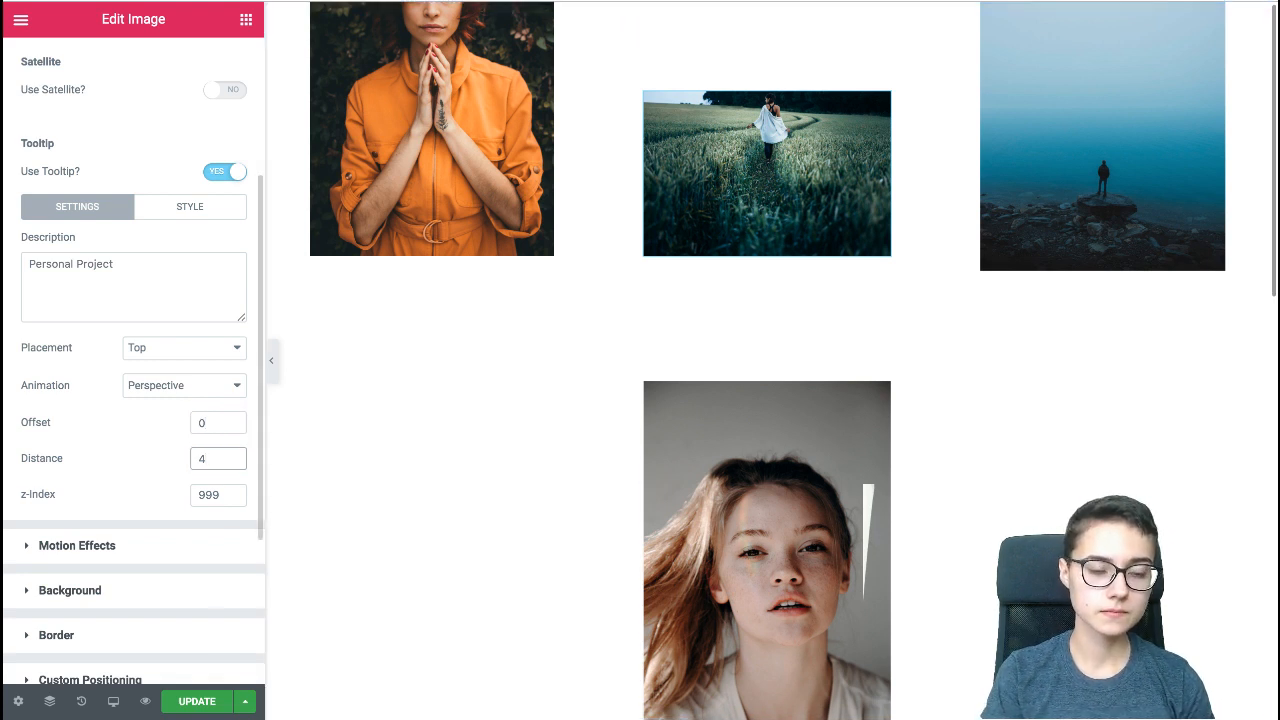
{"action": "left_click", "coordinate": [216, 423]}
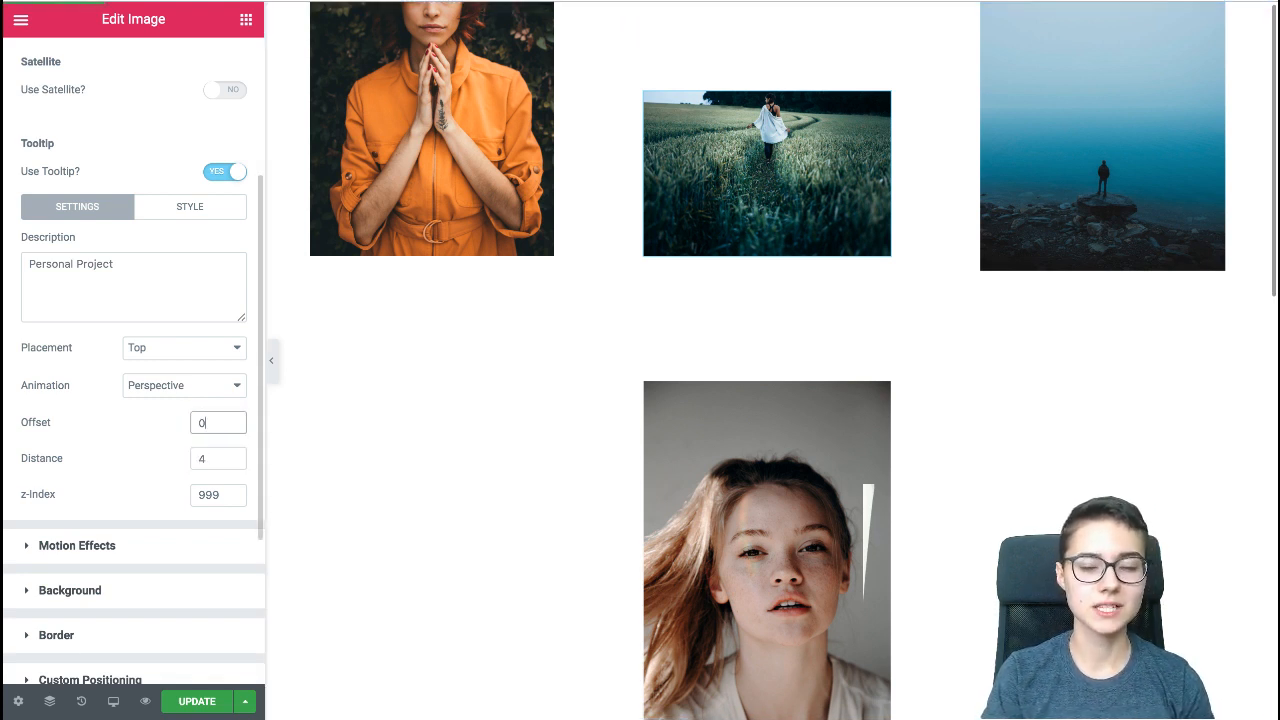
{"action": "scroll", "coordinate": [133, 367], "scroll_direction": "down", "scroll_amount": 1}
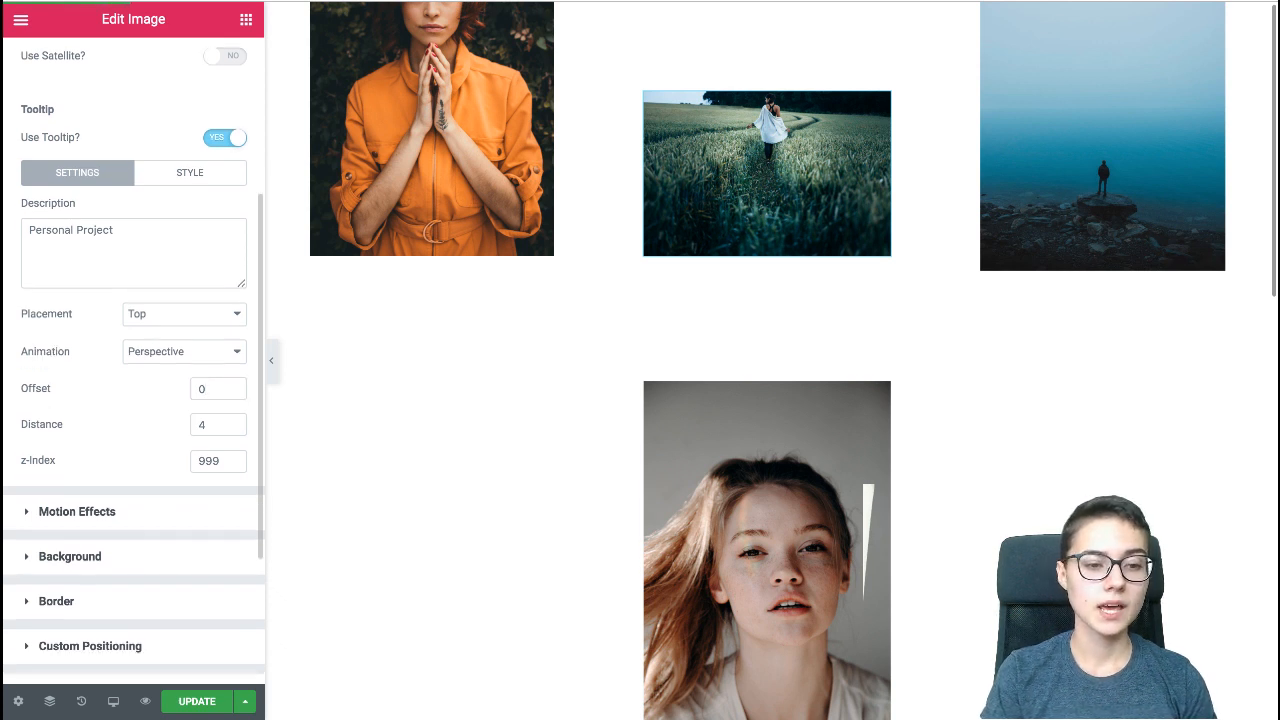
{"action": "scroll", "coordinate": [133, 365], "scroll_direction": "up", "scroll_amount": 1}
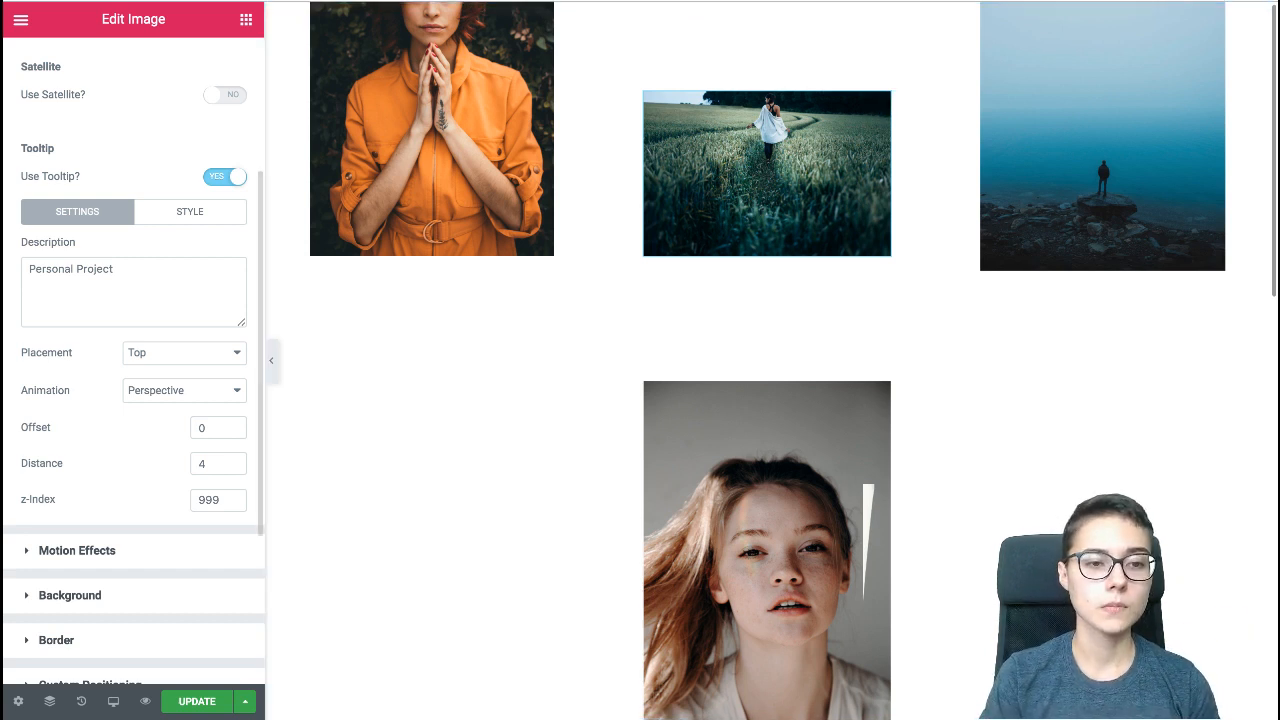
- Examine the wheat-field image's tooltip style options, from width, typography and colours down to padding, border and box shadow
{"action": "left_click", "coordinate": [190, 211]}
{"action": "scroll", "coordinate": [134, 368], "scroll_direction": "down", "scroll_amount": 1}
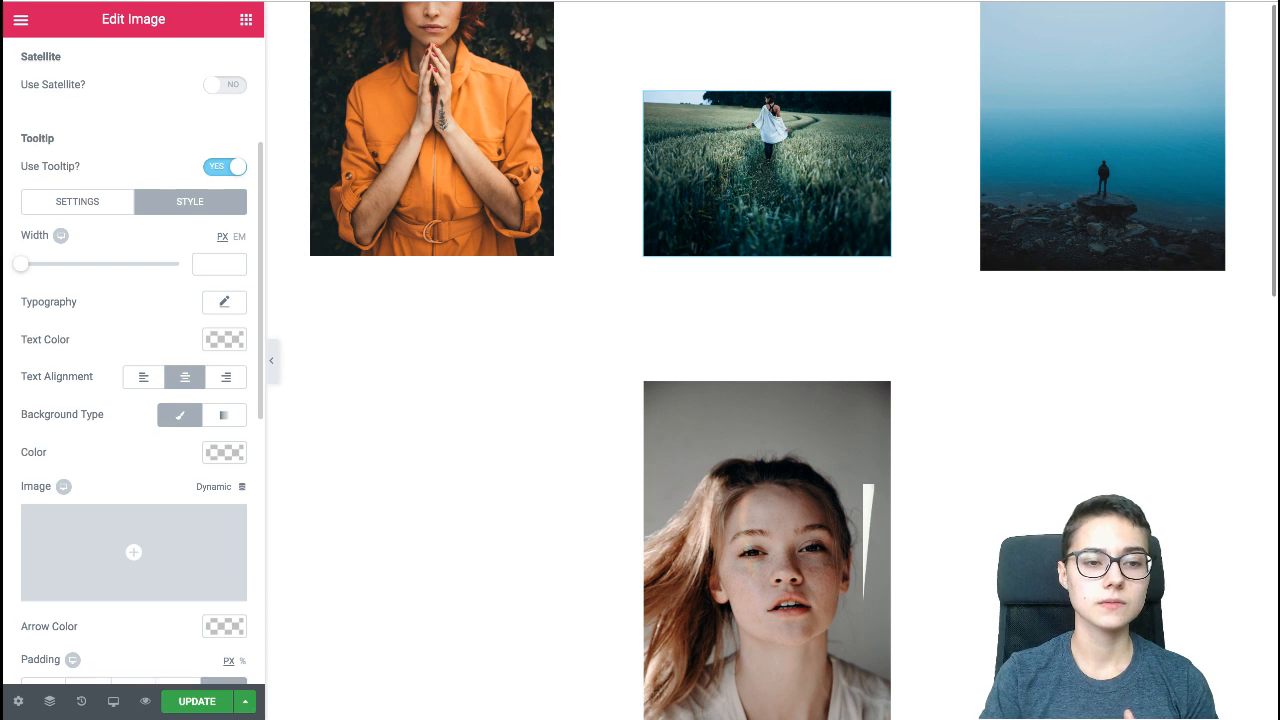
{"action": "scroll", "coordinate": [134, 368], "scroll_direction": "down", "scroll_amount": 1}
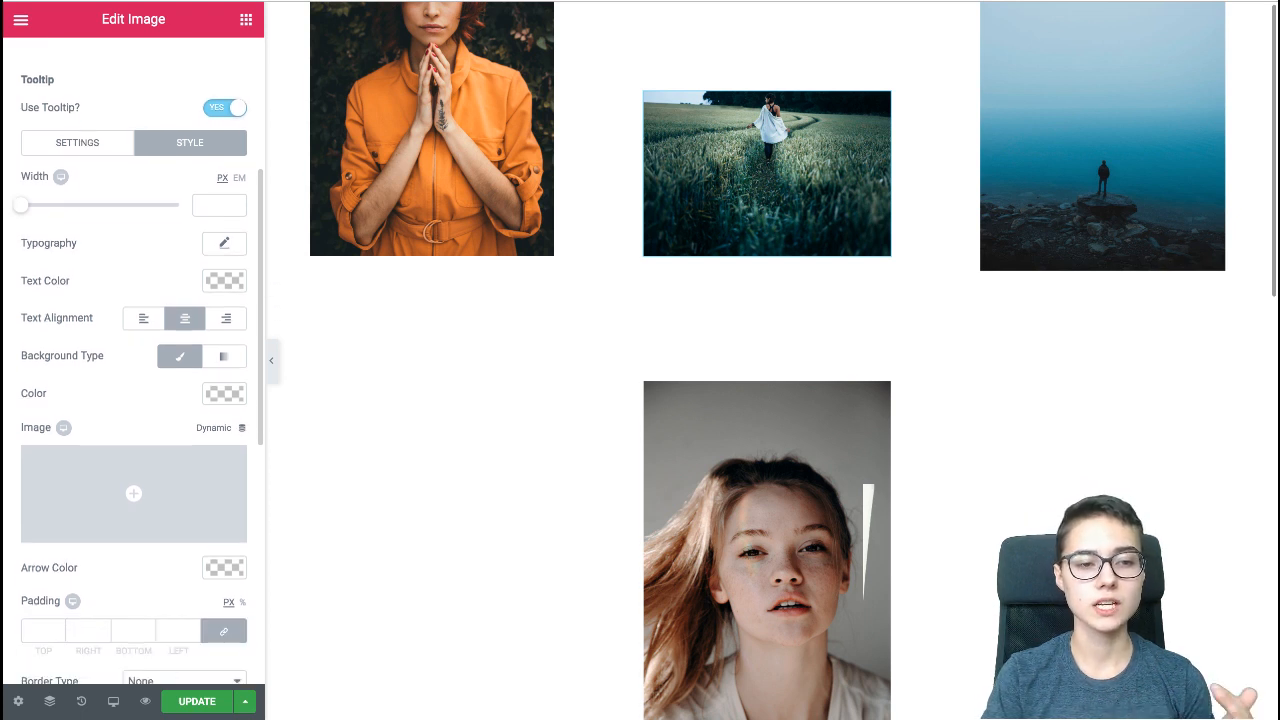
{"action": "scroll", "coordinate": [134, 368], "scroll_direction": "down", "scroll_amount": 1}
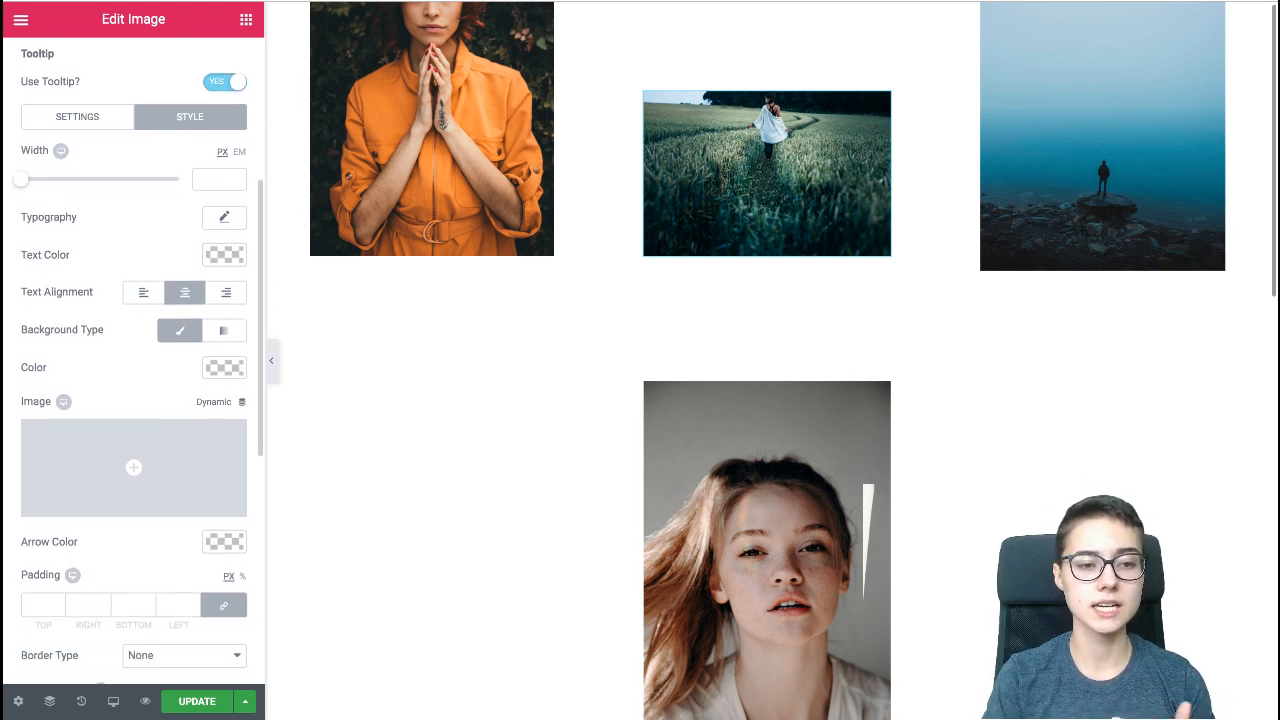
{"action": "scroll", "coordinate": [134, 368], "scroll_direction": "down", "scroll_amount": 2}
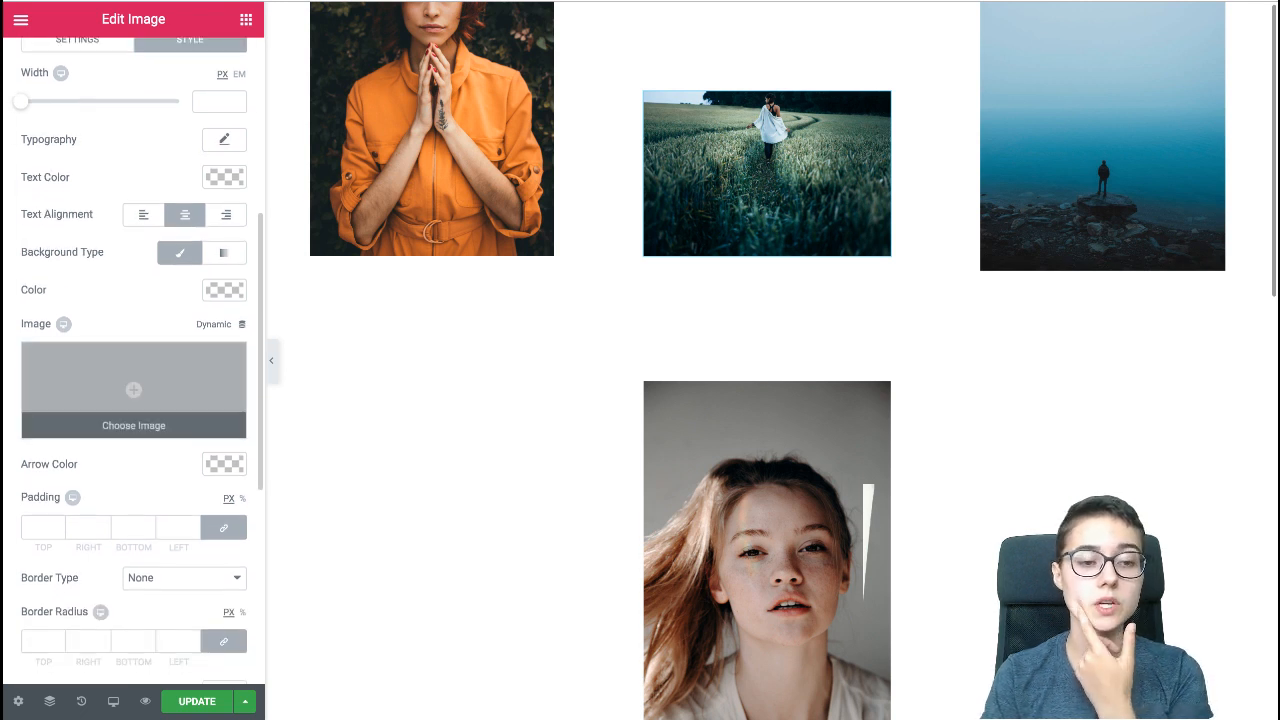
{"action": "scroll", "coordinate": [134, 368], "scroll_direction": "down", "scroll_amount": 1}
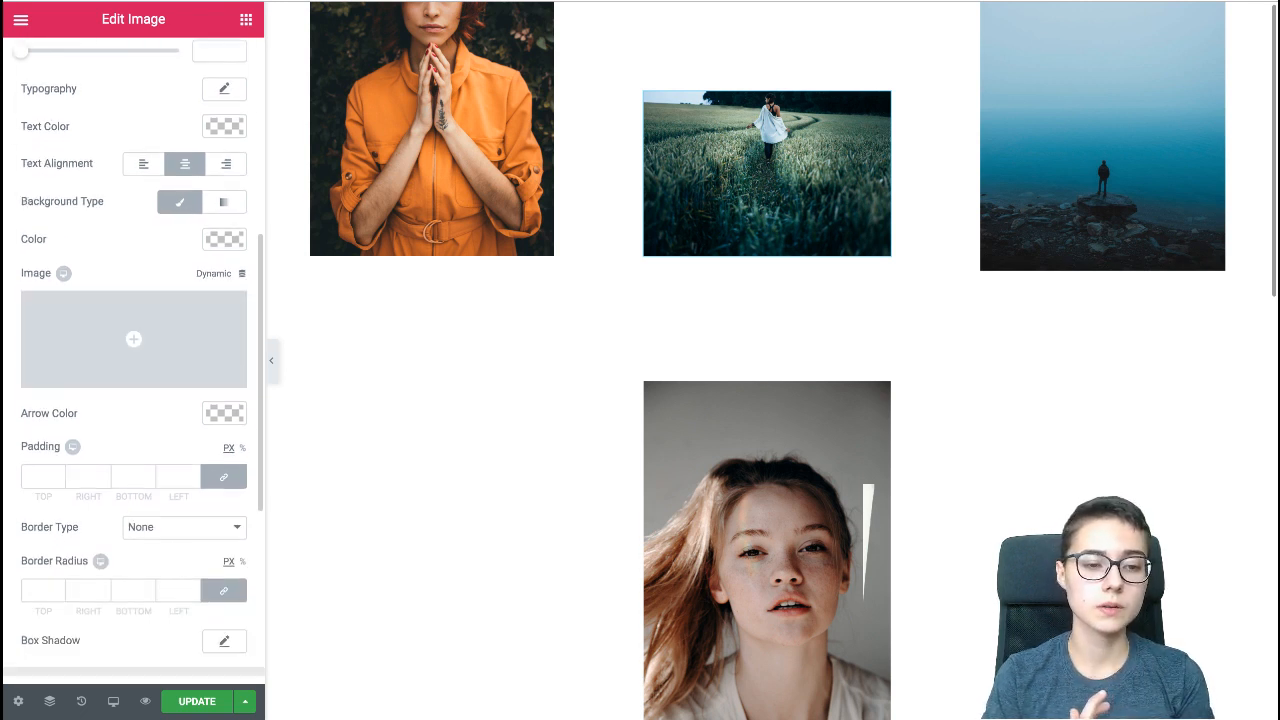
{"action": "scroll", "coordinate": [134, 368], "scroll_direction": "down", "scroll_amount": 2}
{"action": "scroll", "coordinate": [134, 368], "scroll_direction": "up", "scroll_amount": 3}
{"action": "scroll", "coordinate": [143, 310], "scroll_direction": "up", "scroll_amount": 5}
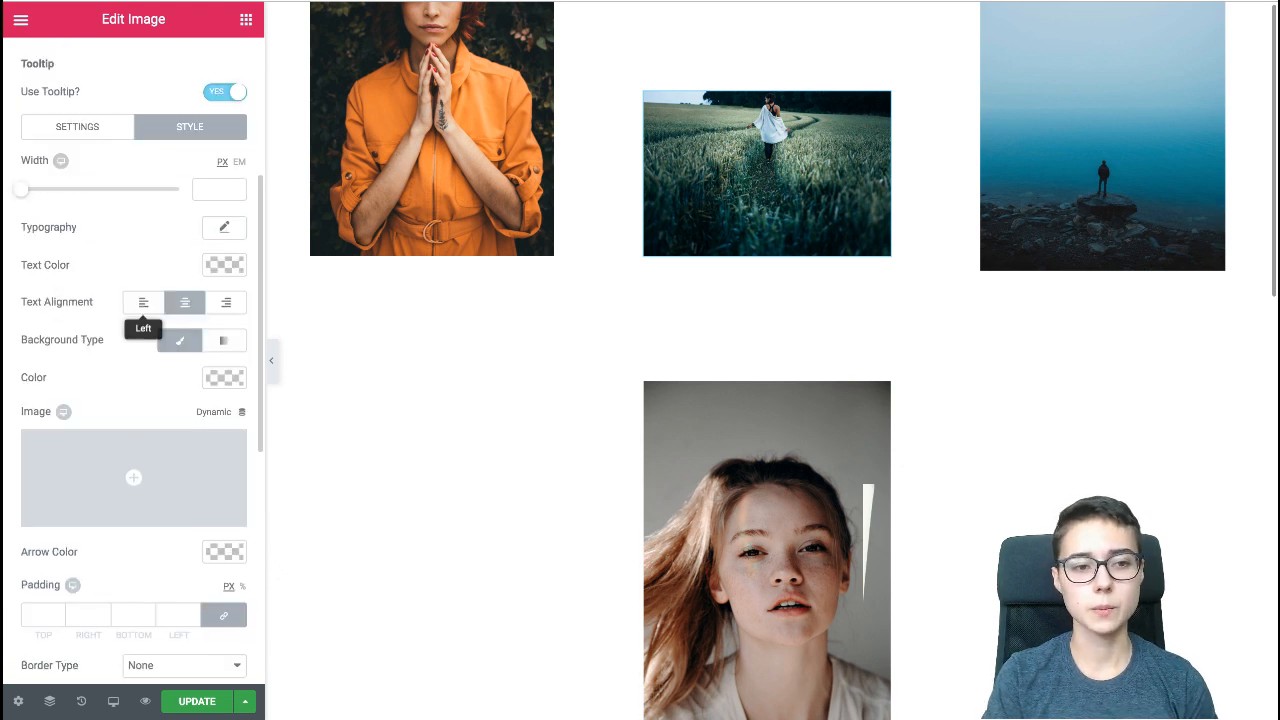
{"action": "scroll", "coordinate": [143, 310], "scroll_direction": "up", "scroll_amount": 1}
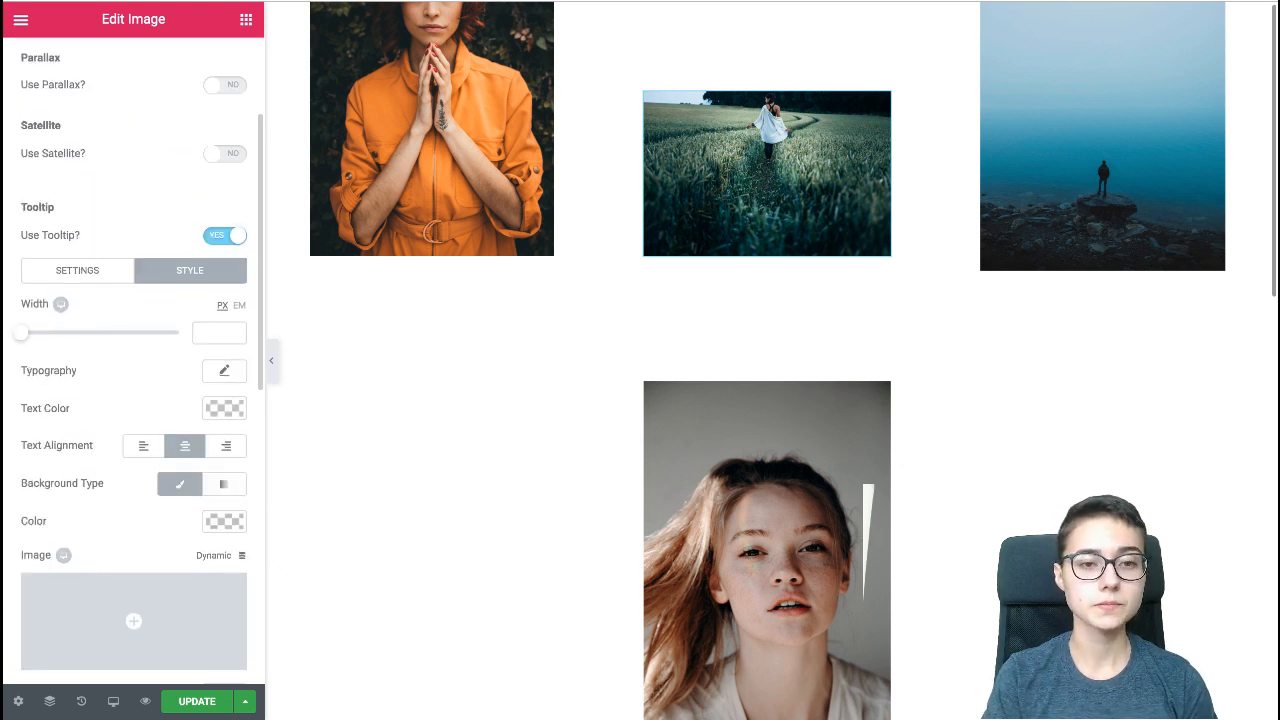
{"action": "scroll", "coordinate": [143, 310], "scroll_direction": "up", "scroll_amount": 3}
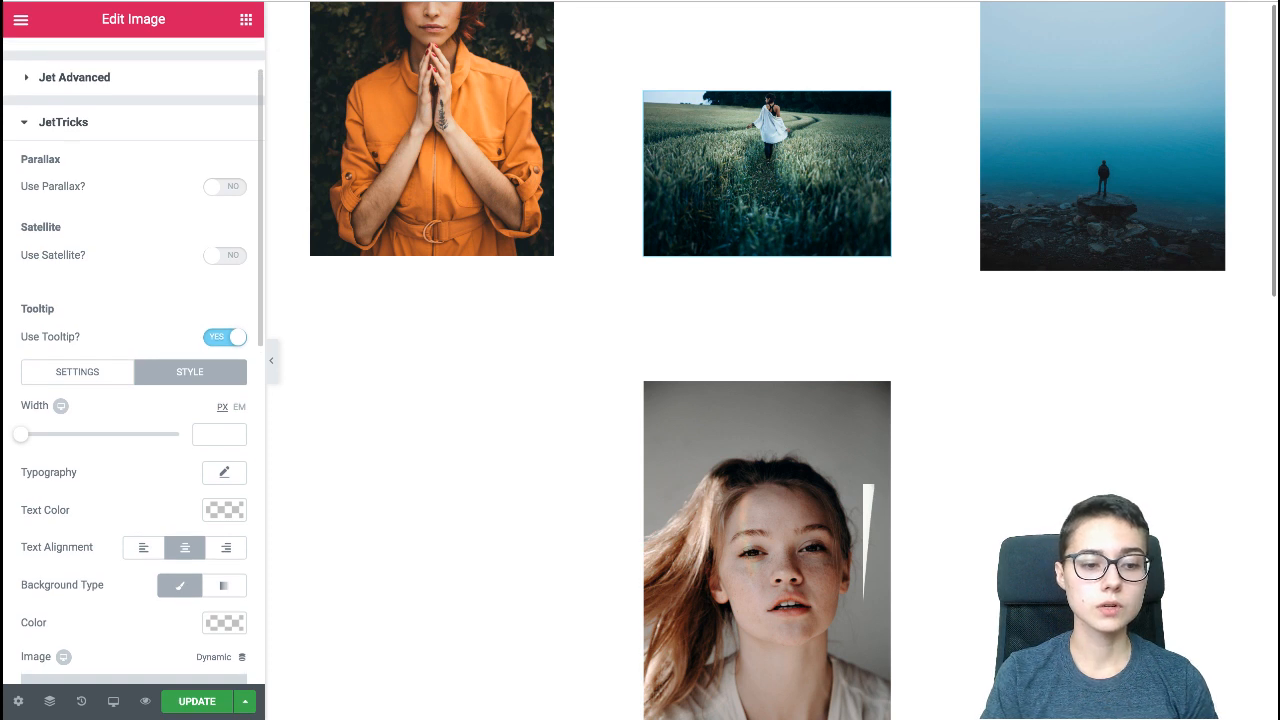
{"action": "scroll", "coordinate": [134, 360], "scroll_direction": "up", "scroll_amount": 1}
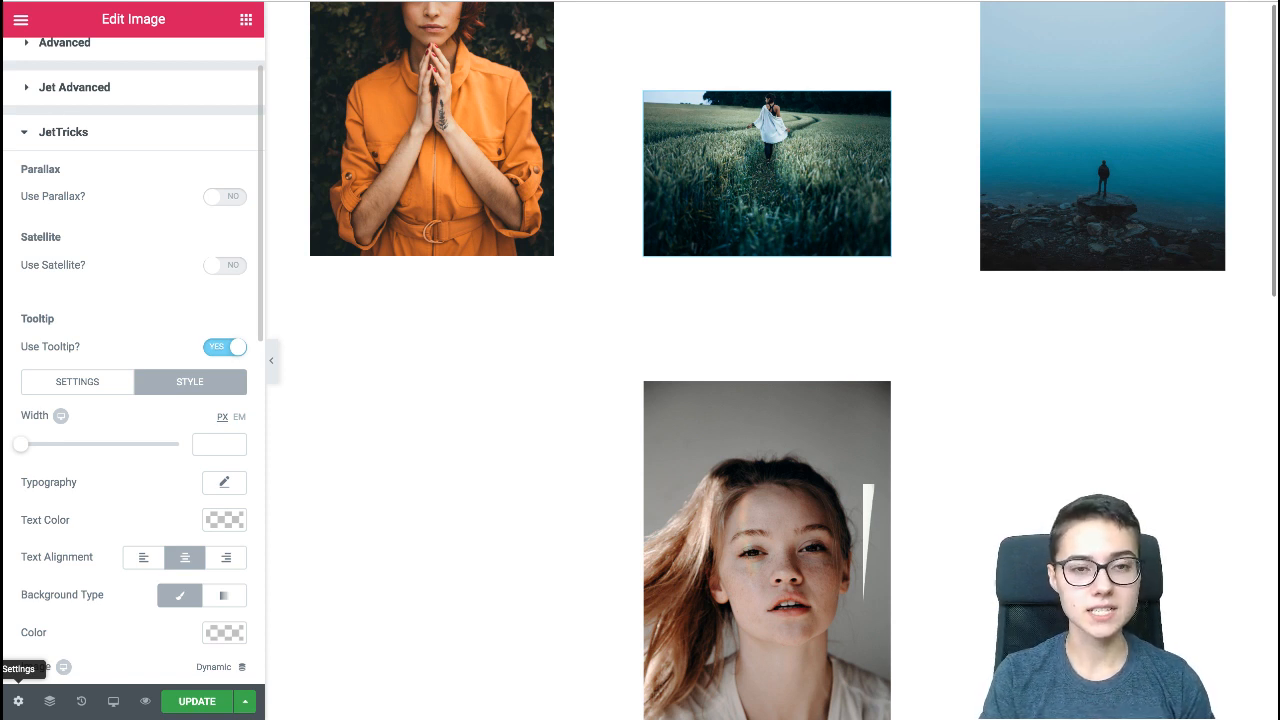
- Give the page body a classic background in the near-black colour #0c0c0c
{"action": "left_click", "coordinate": [18, 701]}
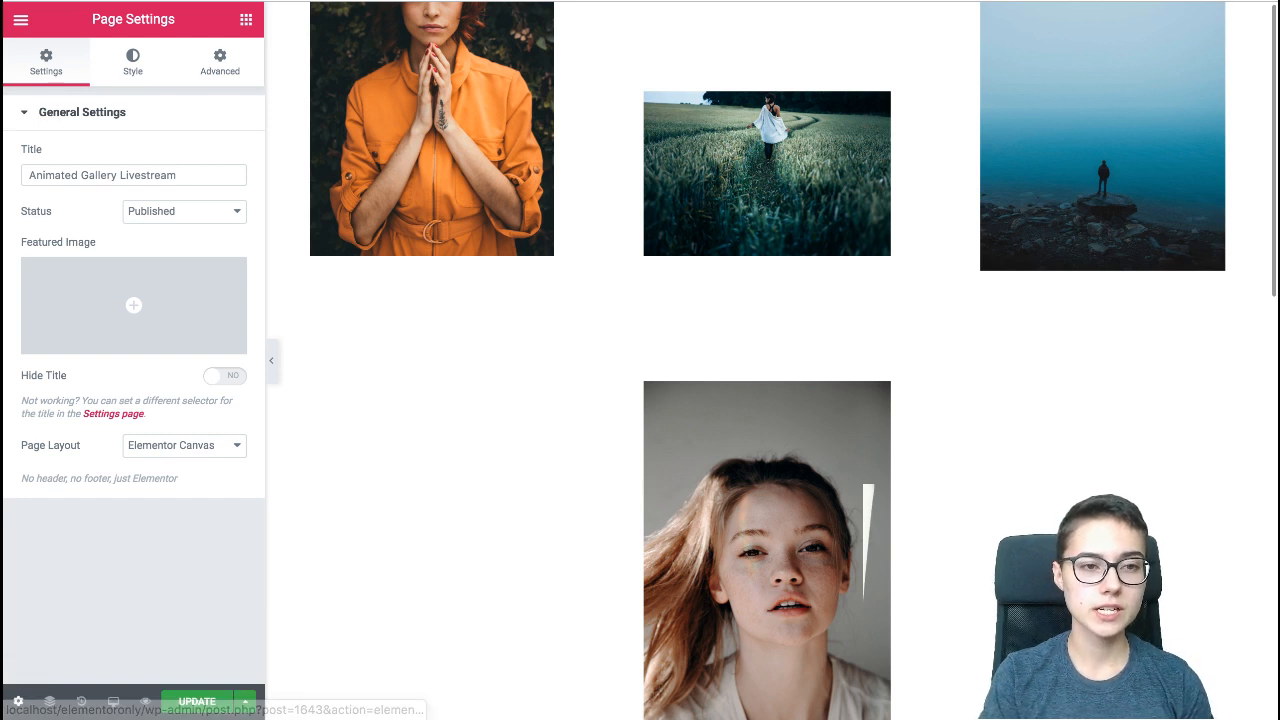
{"action": "left_click", "coordinate": [133, 62]}
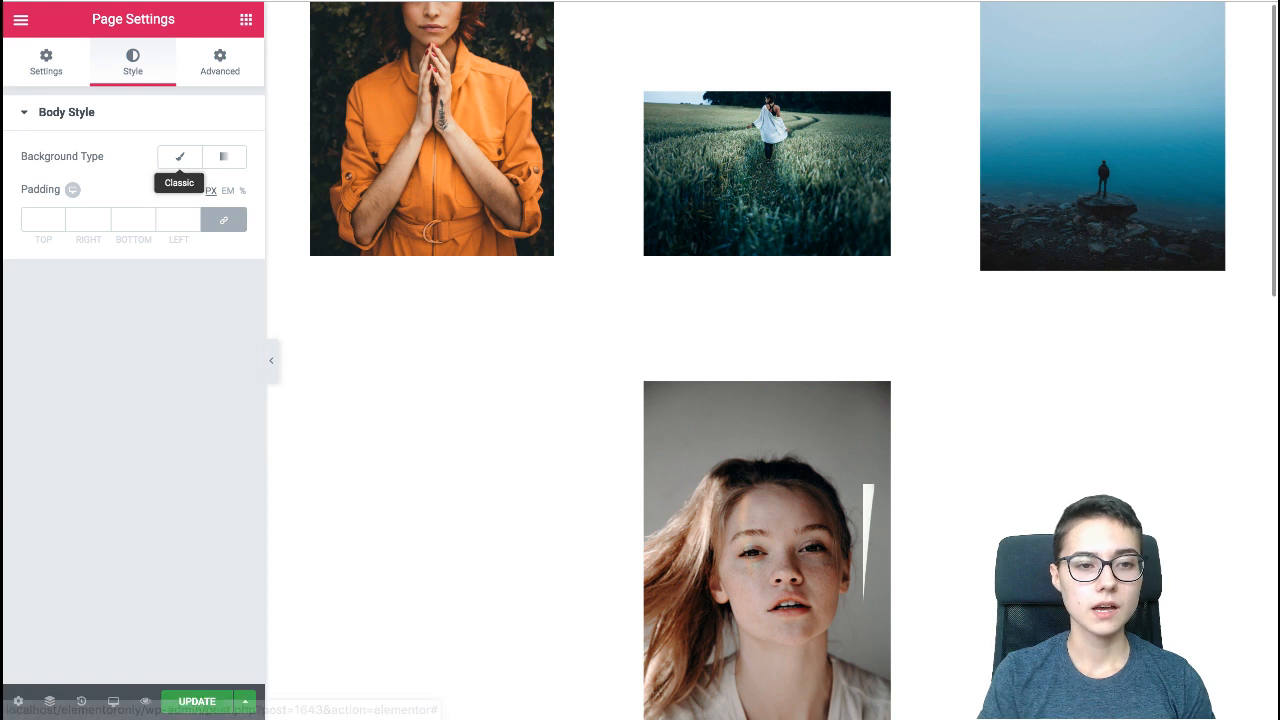
{"action": "left_click", "coordinate": [180, 157]}
{"action": "left_click", "coordinate": [223, 193]}
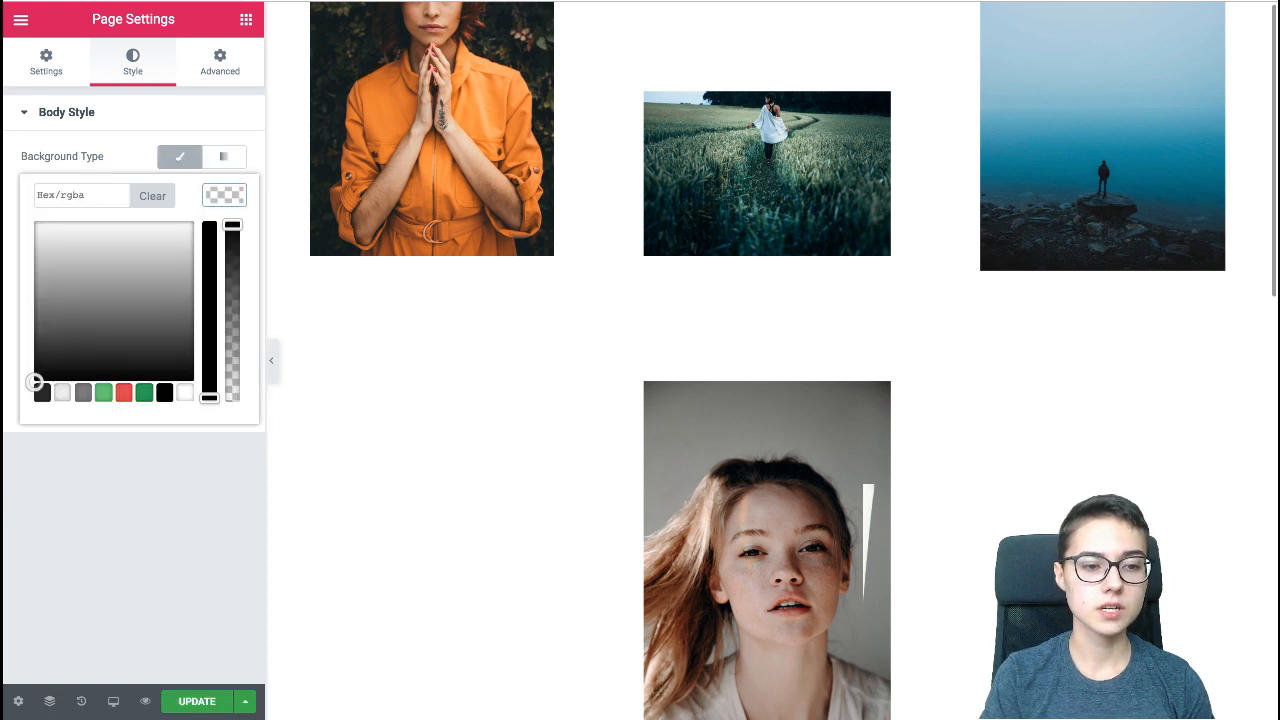
{"action": "left_click", "coordinate": [165, 393]}
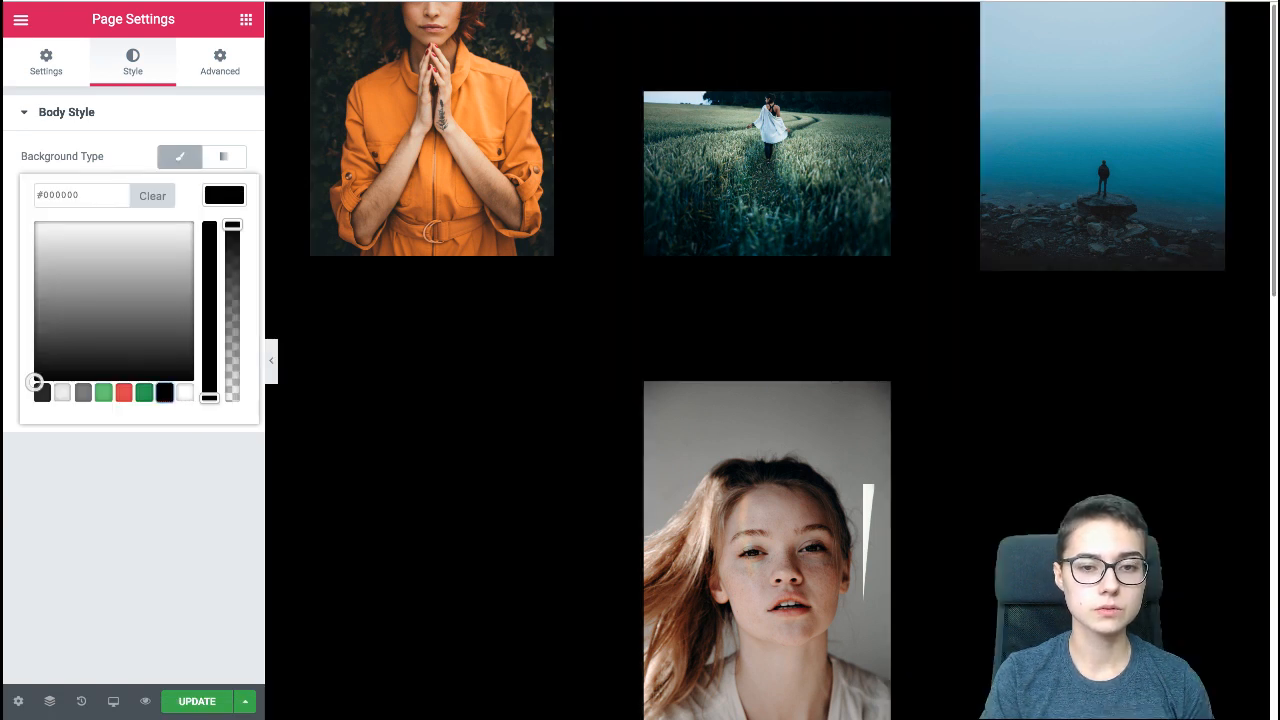
{"action": "left_click_drag", "start_coordinate": [42, 195], "coordinate": [79, 195]}
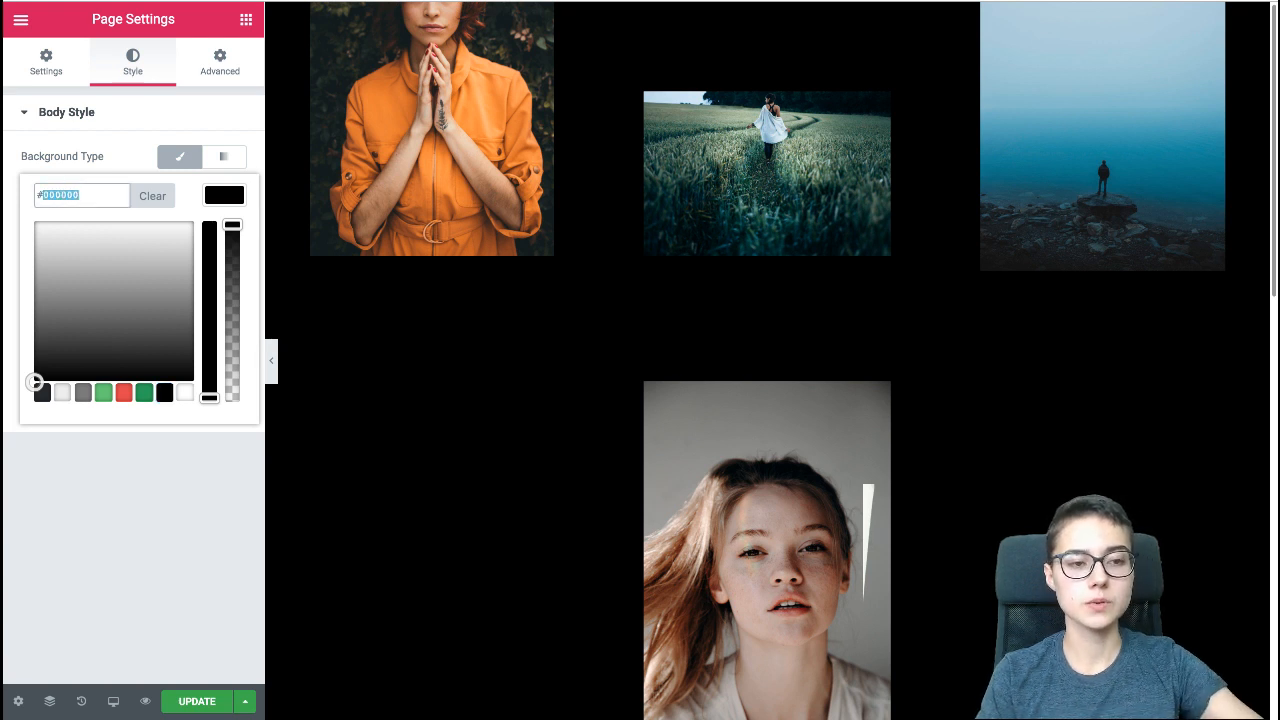
{"action": "left_click", "coordinate": [35, 382]}
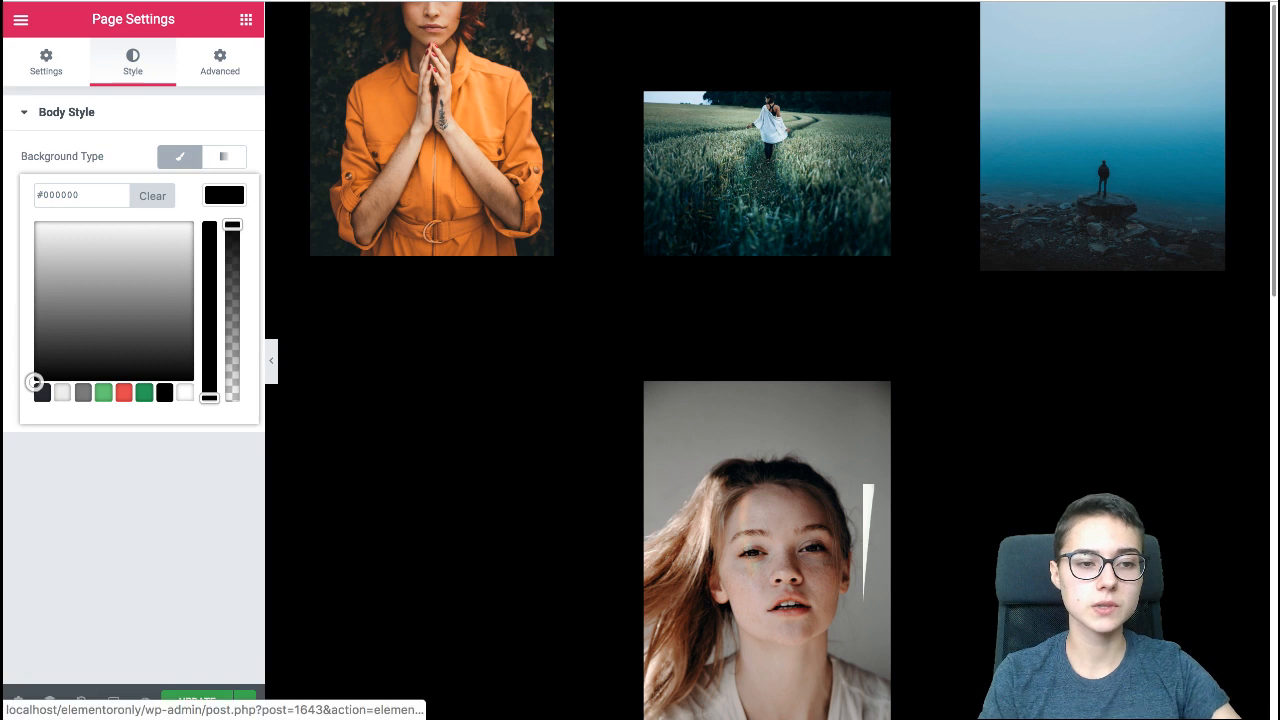
{"action": "left_click_drag", "start_coordinate": [35, 382], "coordinate": [35, 374]}
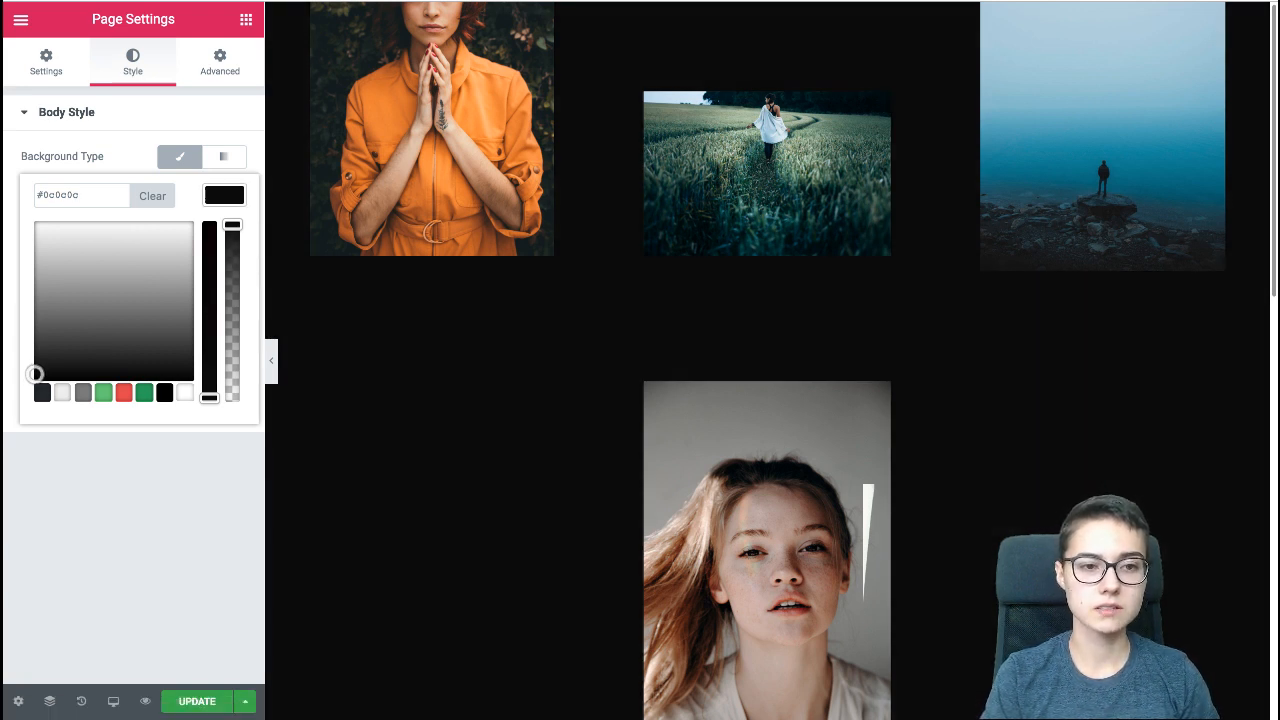
{"action": "left_click", "coordinate": [224, 195]}
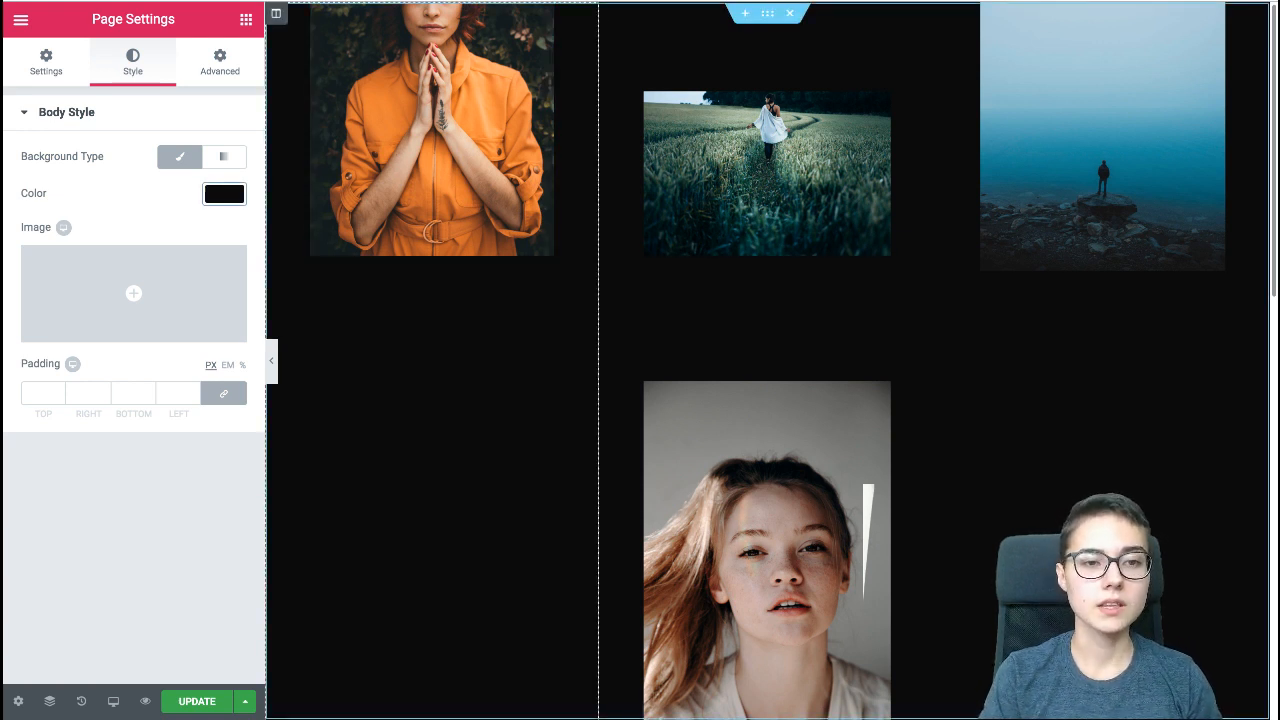
- Remove the comment slashes before the selector in the first column's custom CSS to reactivate its side-slot animation
{"action": "left_click", "coordinate": [276, 13]}
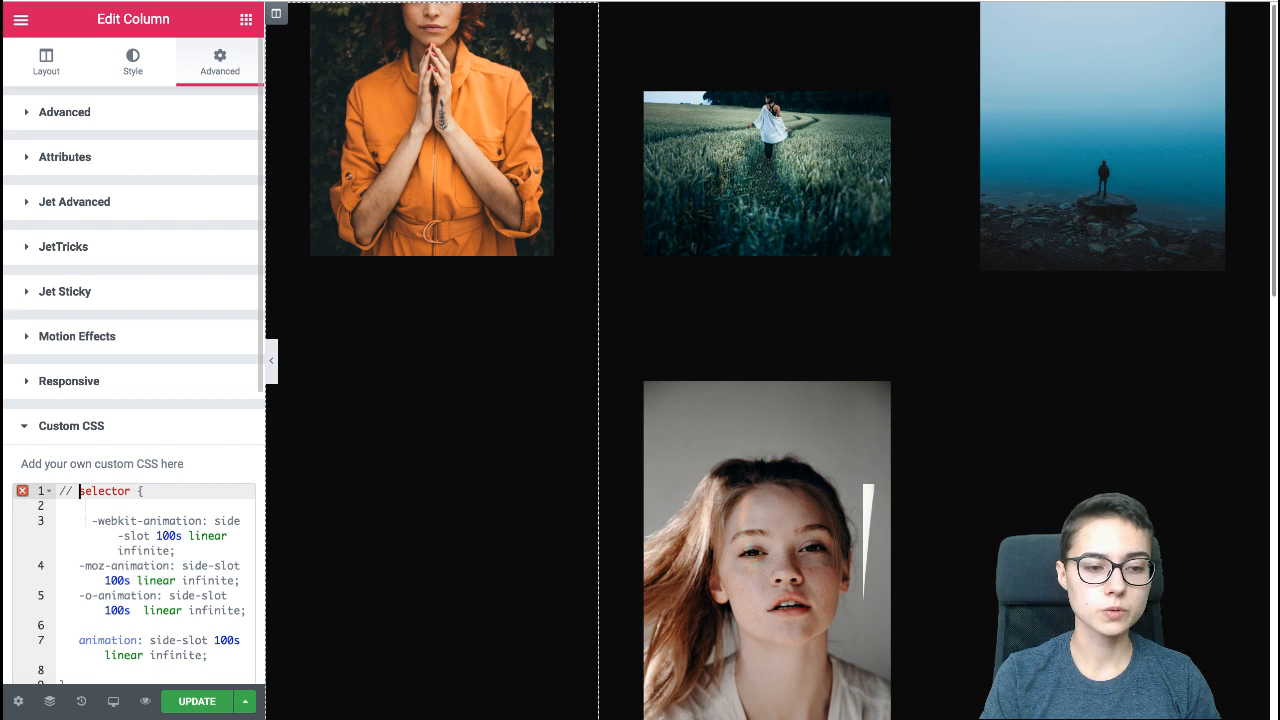
{"action": "key", "text": "BackSpace"}
{"action": "key", "text": "BackSpace"}
{"action": "key", "text": "BackSpace"}
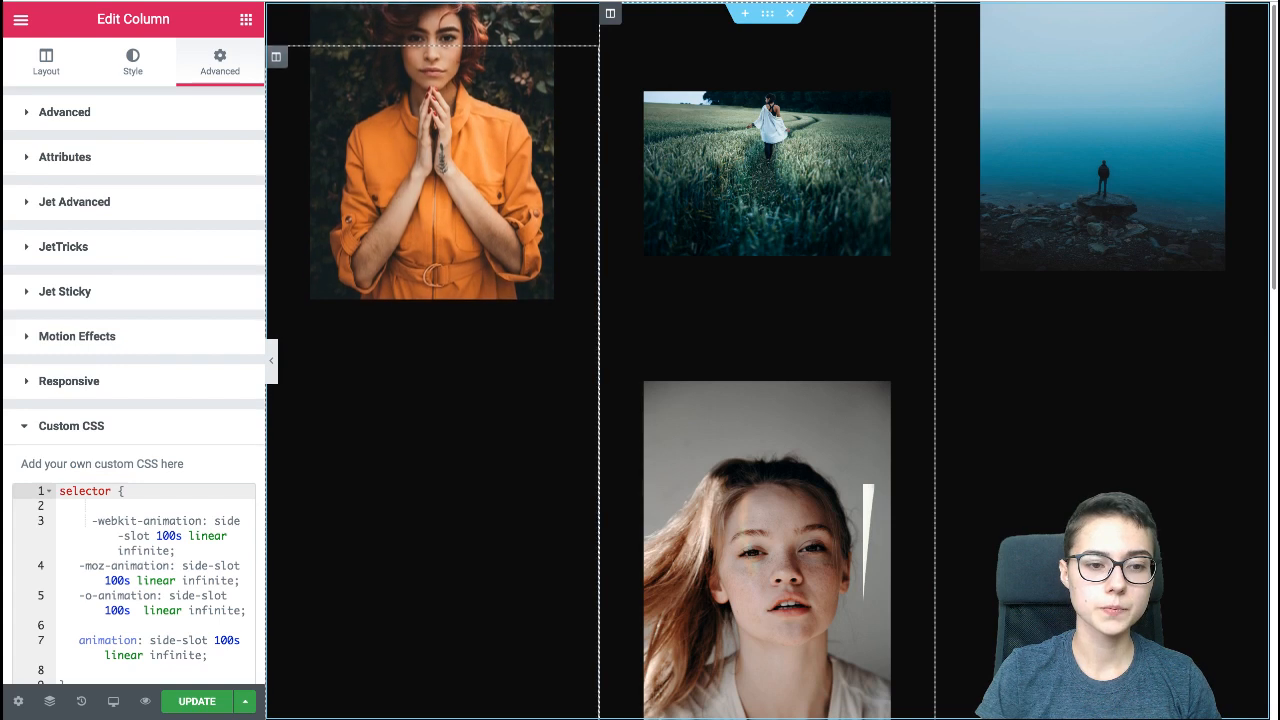
- Reactivate the middle column's middle-slot animation by removing the comment slashes before the selector in its custom CSS
{"action": "left_click", "coordinate": [610, 13]}
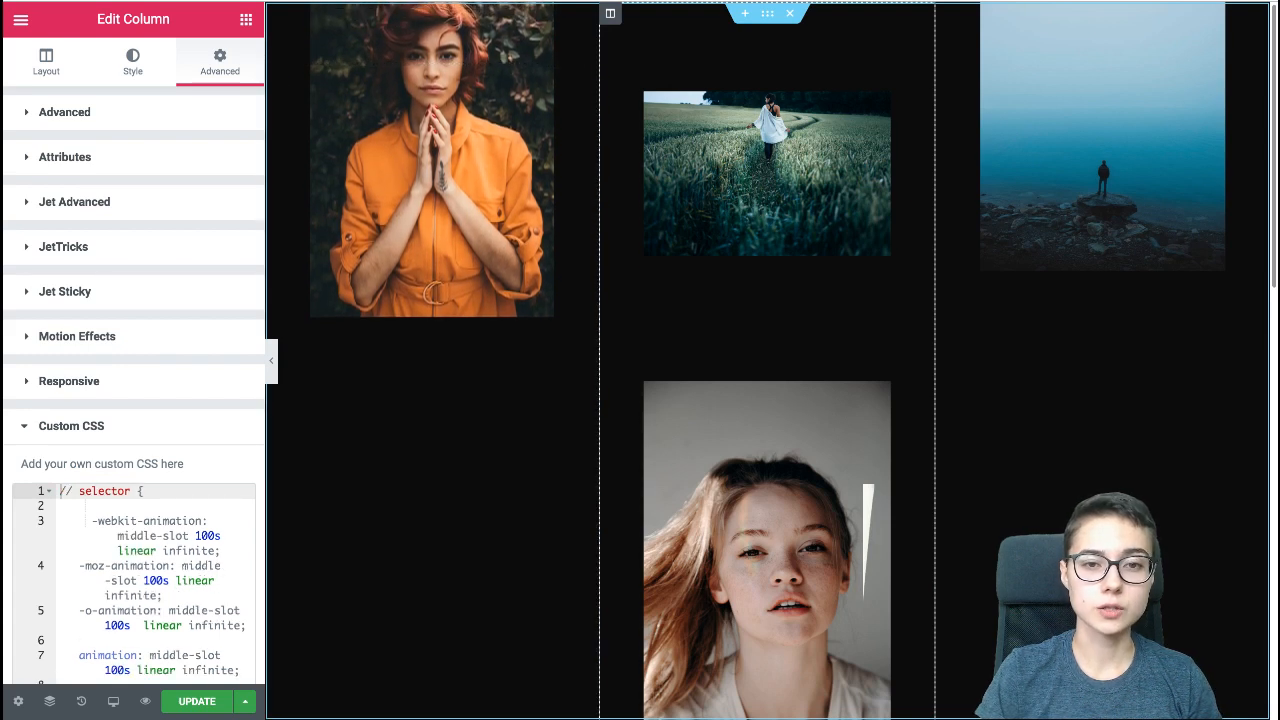
{"action": "left_click", "coordinate": [80, 491]}
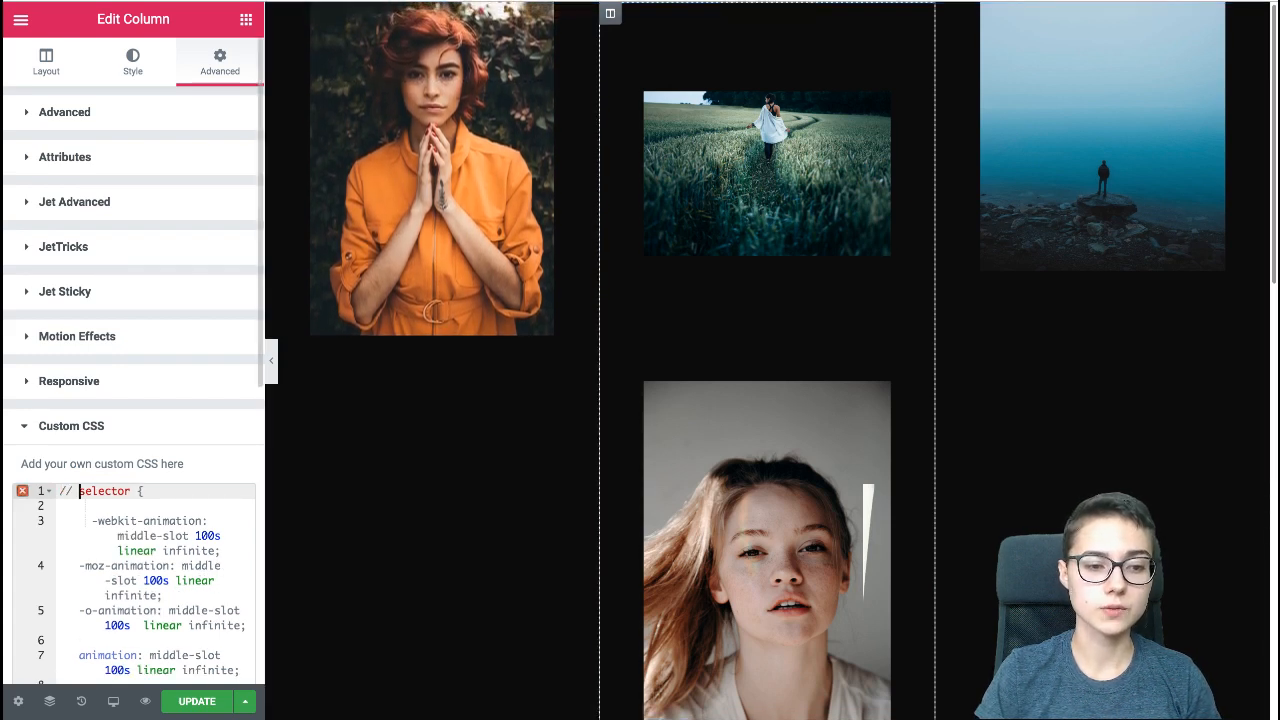
{"action": "key", "text": "BackSpace"}
{"action": "key", "text": "BackSpace"}
{"action": "key", "text": "BackSpace"}
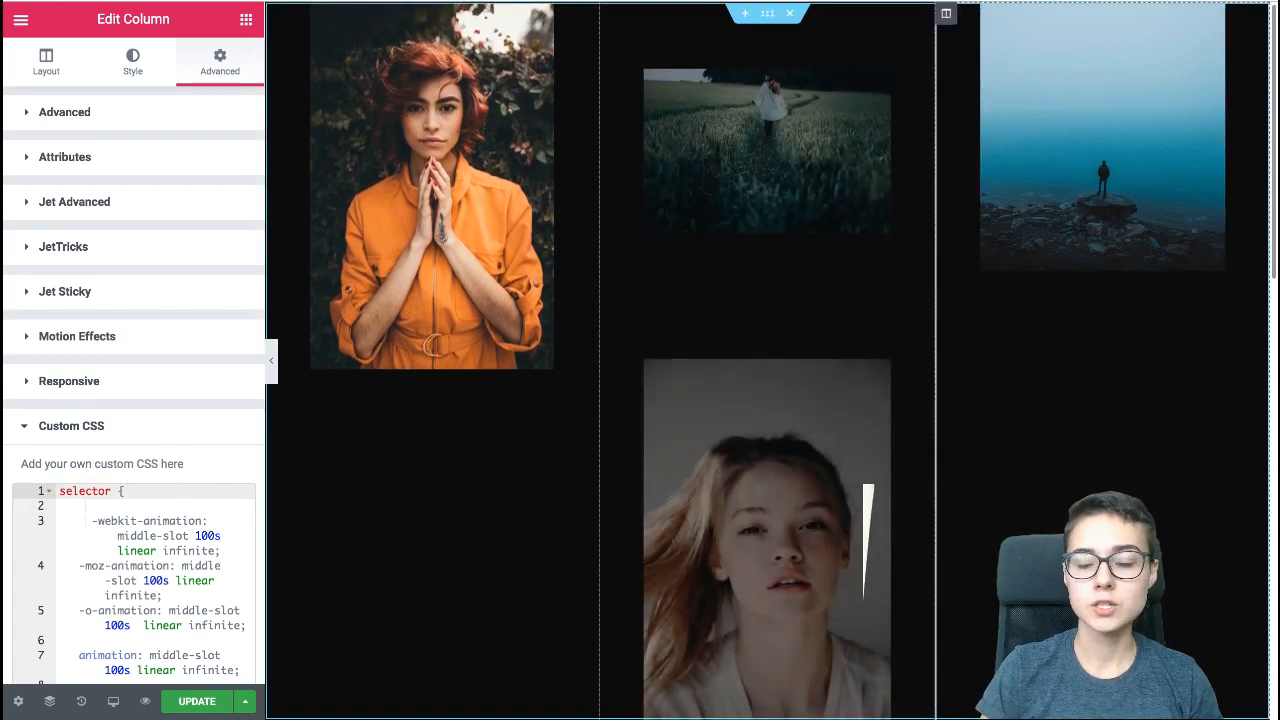
- Remove the comment slashes before the selector in the third column's custom CSS, and save and preview the page
{"action": "left_click", "coordinate": [946, 13]}
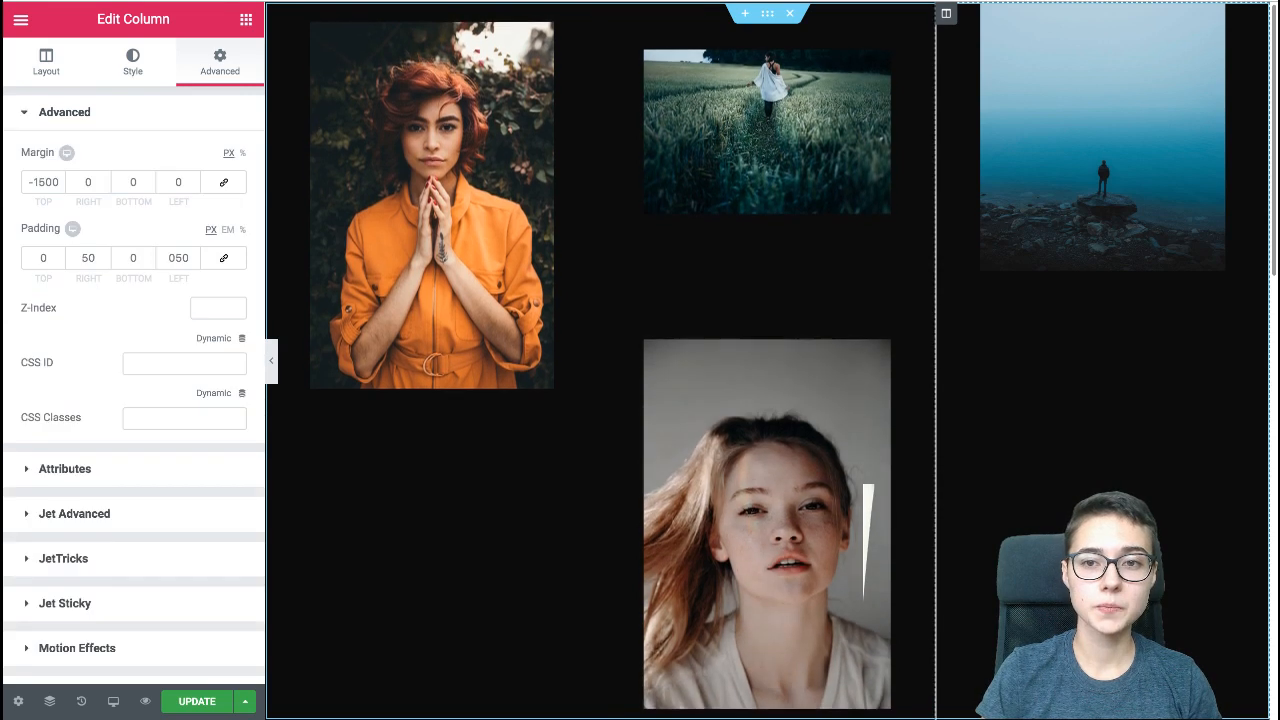
{"action": "scroll", "coordinate": [133, 400], "scroll_direction": "down", "scroll_amount": 2}
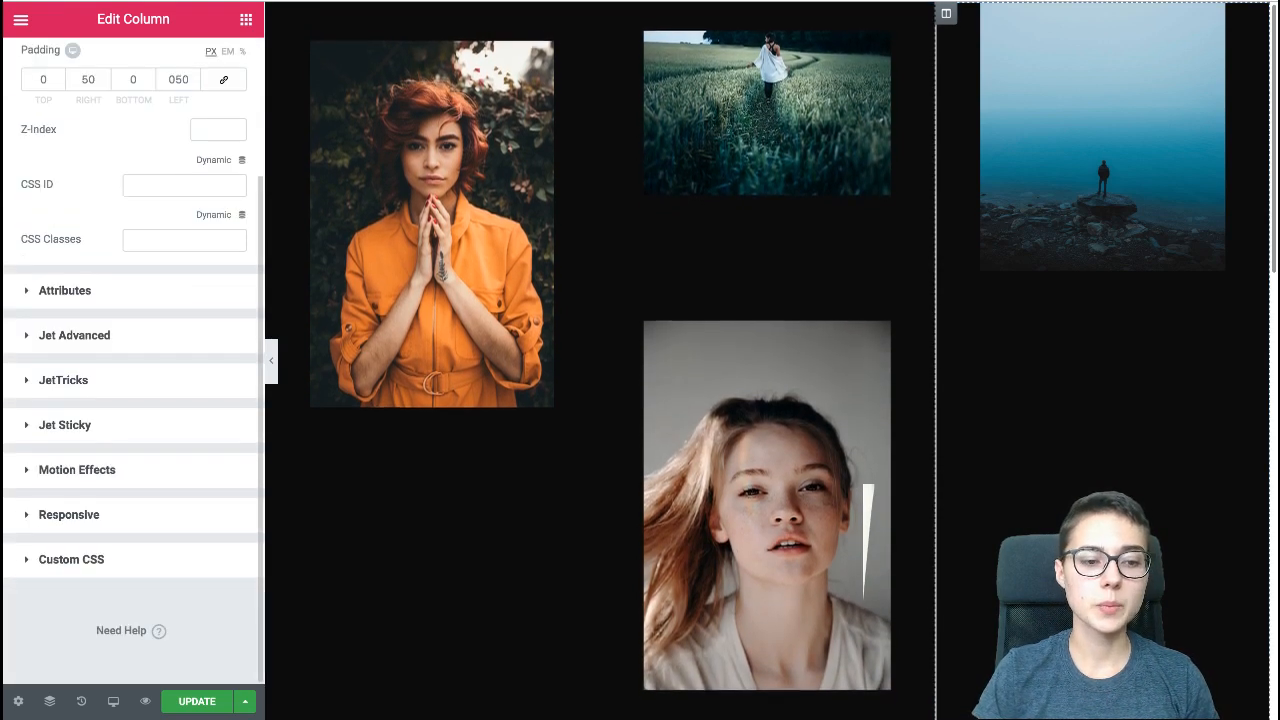
{"action": "left_click", "coordinate": [72, 560]}
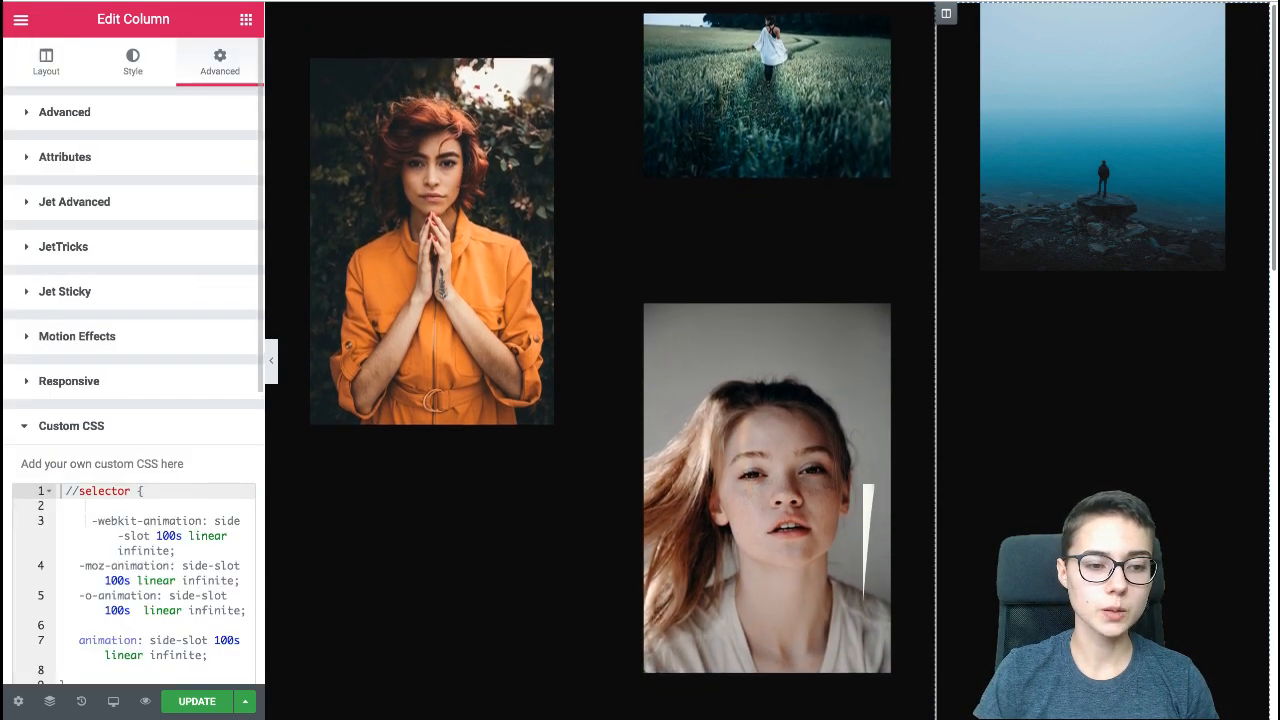
{"action": "key", "text": "BackSpace"}
{"action": "key", "text": "BackSpace"}
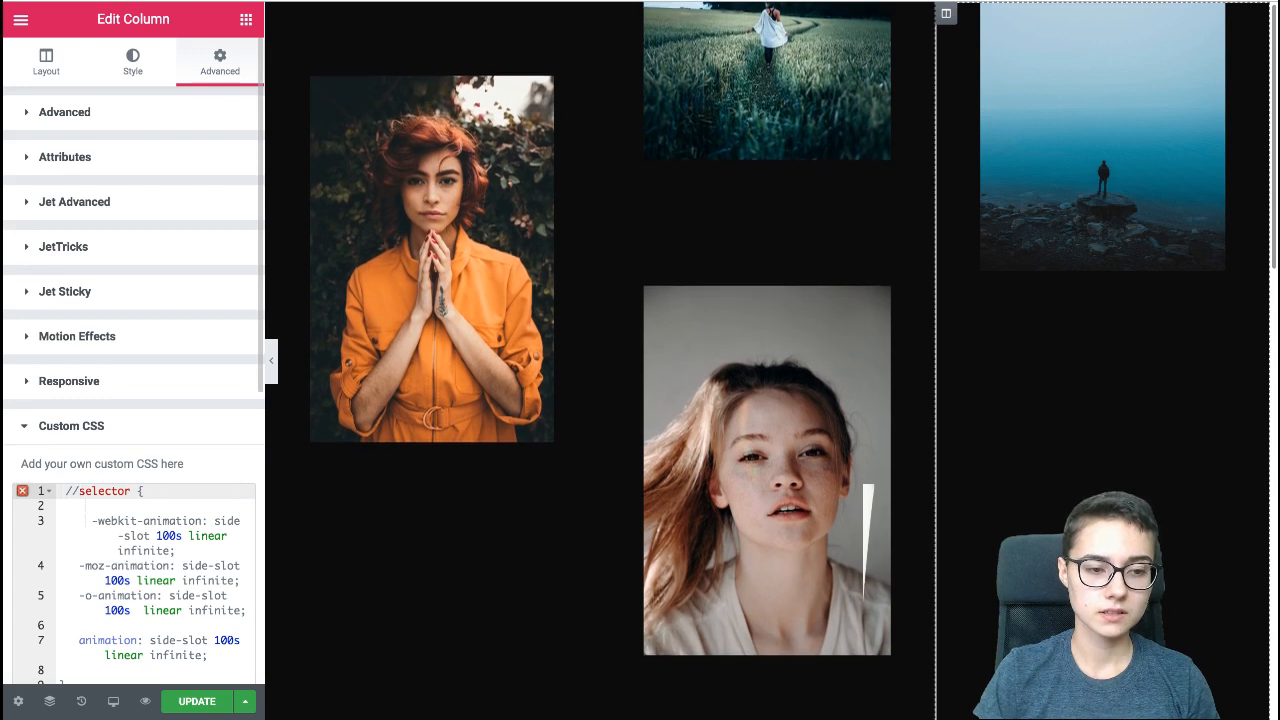
{"action": "key", "text": "BackSpace"}
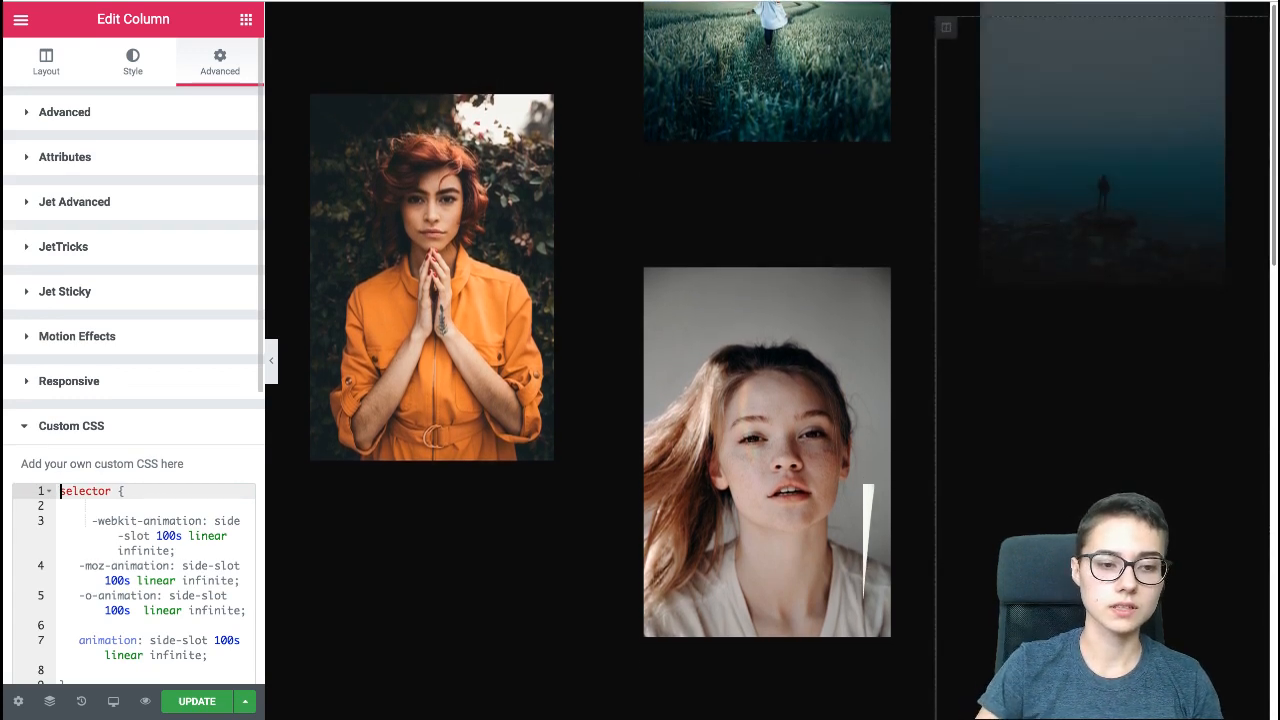
{"action": "key", "text": "ctrl+s"}
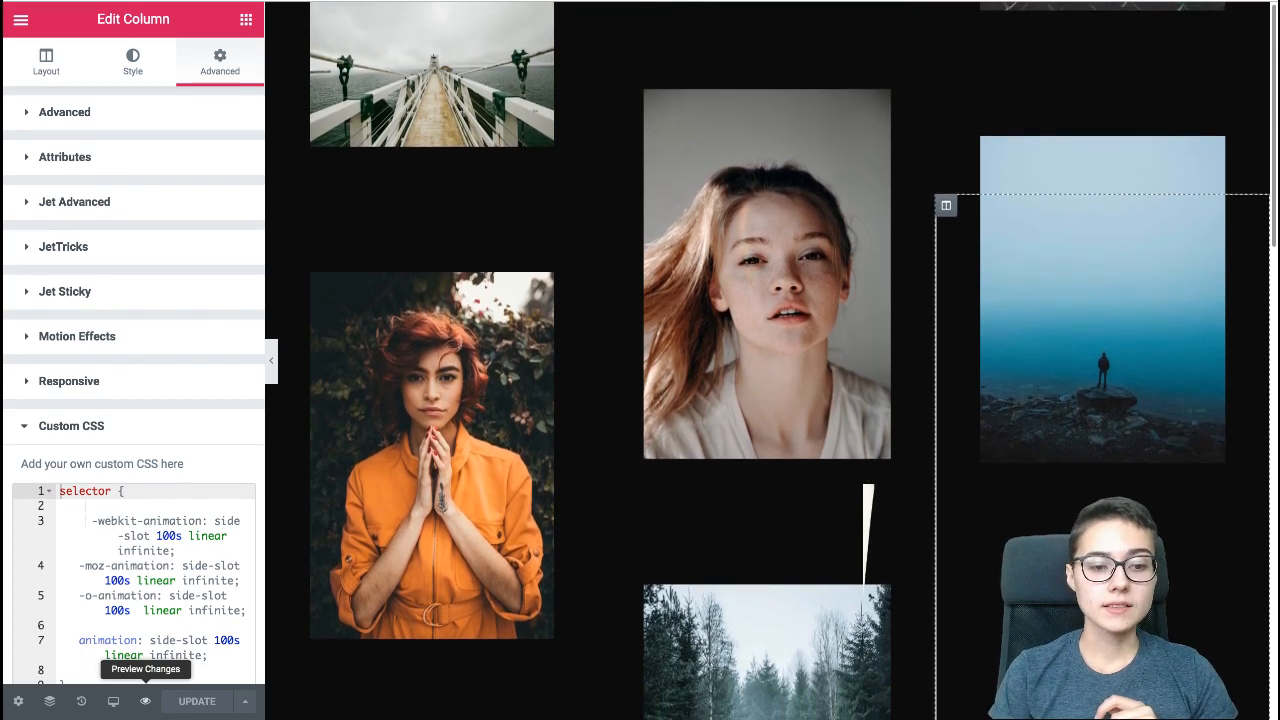
{"action": "left_click", "coordinate": [145, 701]}
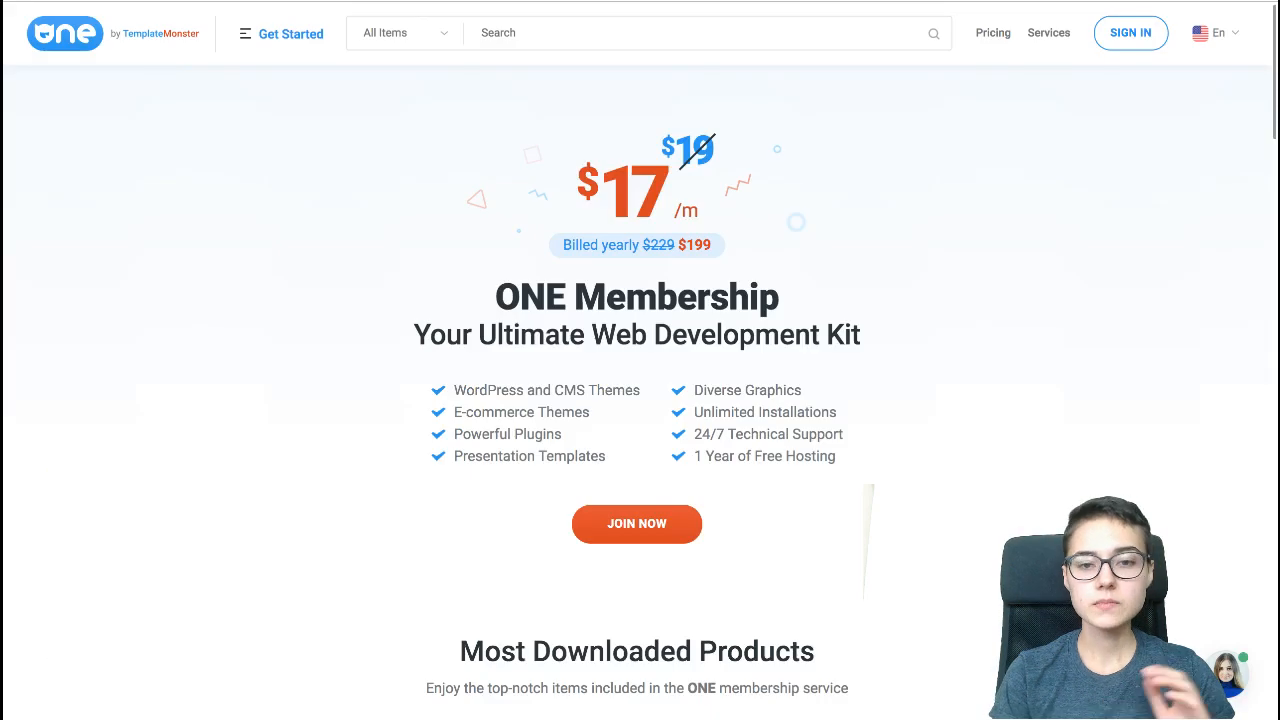
{"action": "left_click_drag", "start_coordinate": [577, 192], "coordinate": [662, 196]}
{"action": "left_click", "coordinate": [662, 196]}
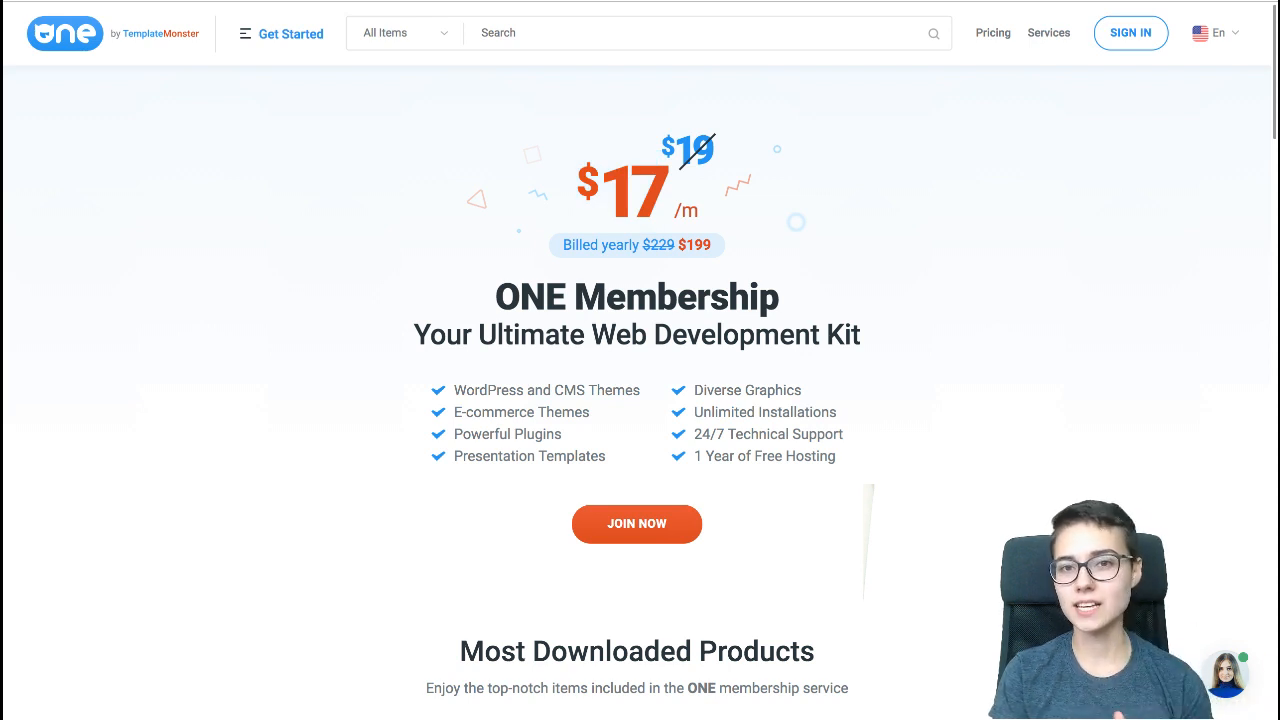
{"action": "left_click_drag", "start_coordinate": [577, 192], "coordinate": [662, 195]}
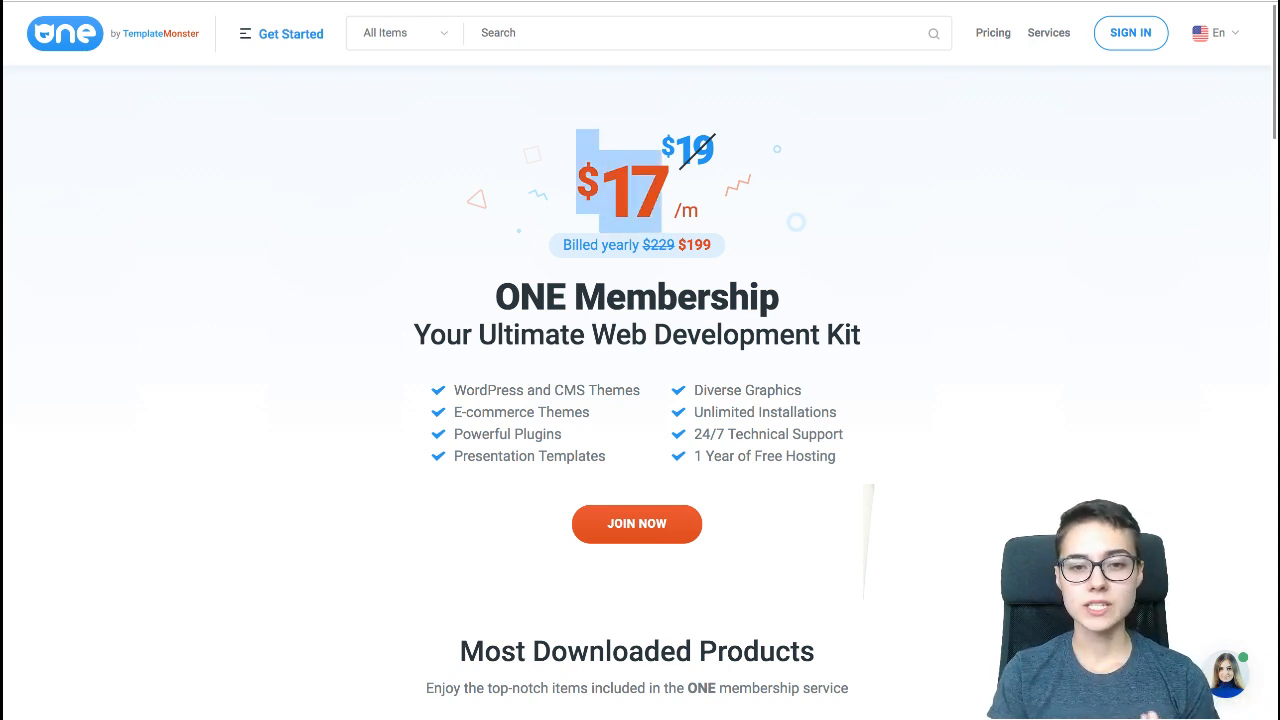
{"action": "left_click", "coordinate": [662, 195]}
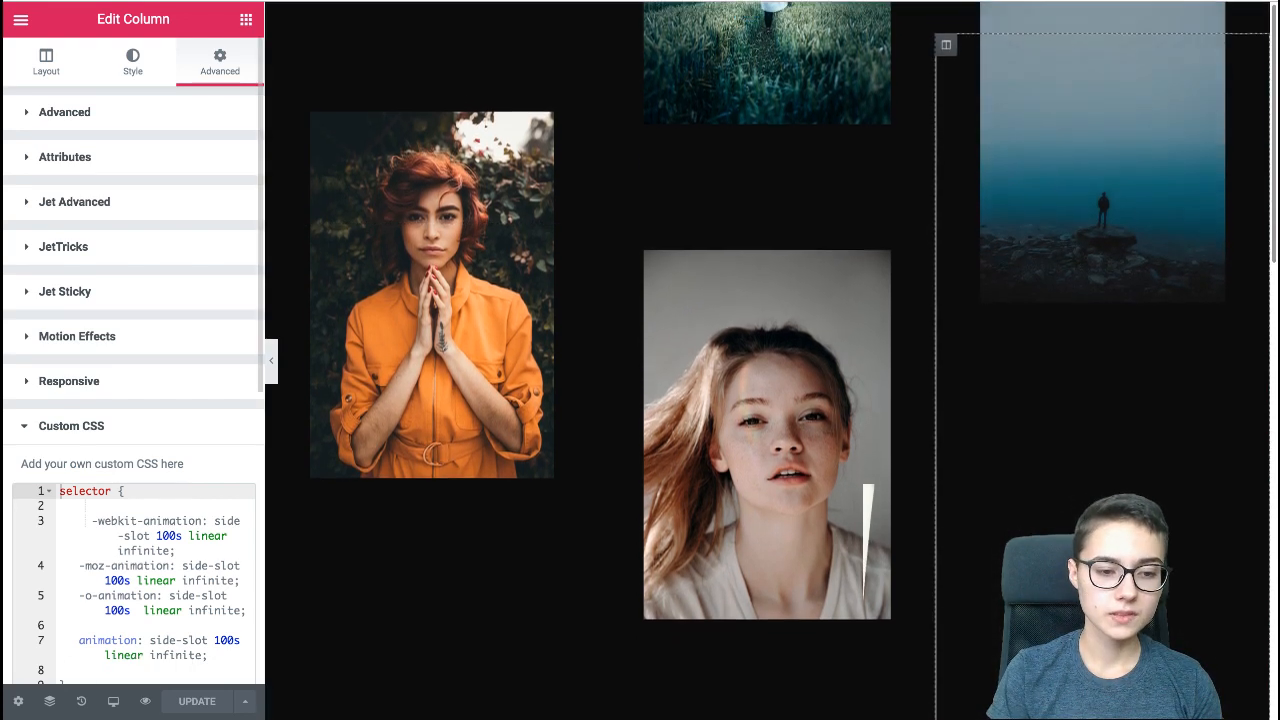
- Check the gallery in the tablet responsive preview
{"action": "left_click", "coordinate": [113, 701]}
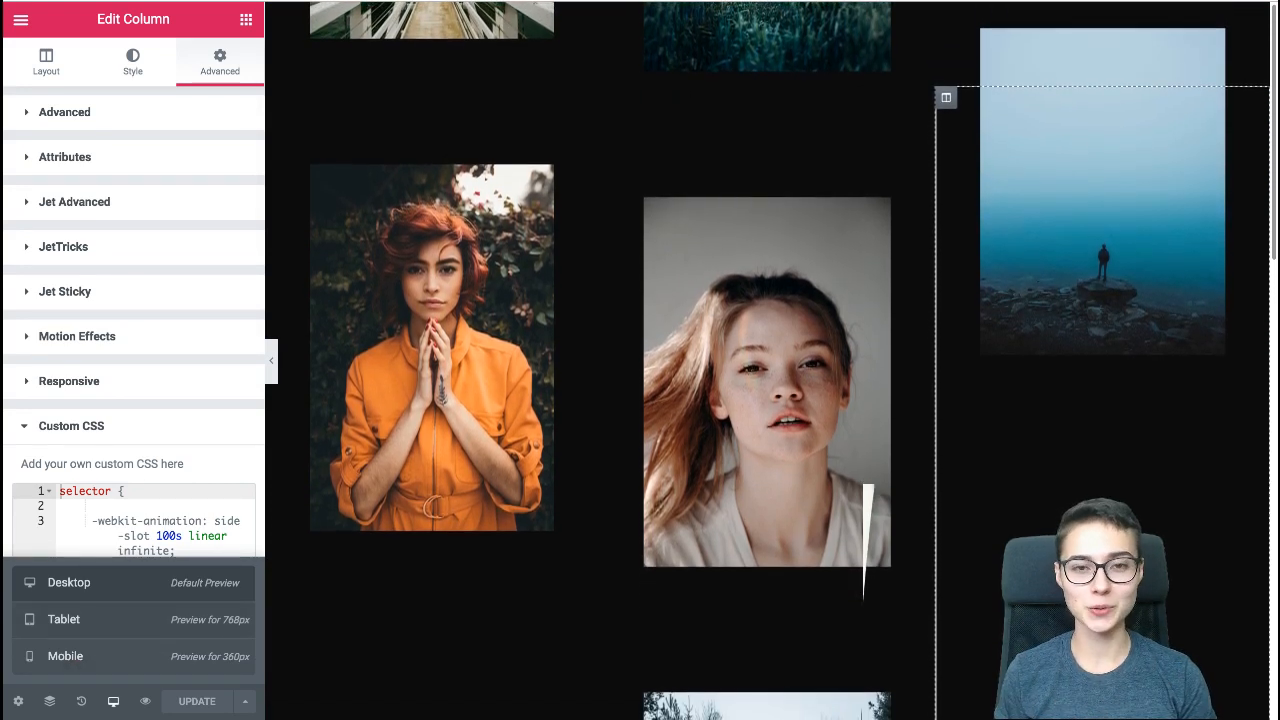
{"action": "left_click", "coordinate": [64, 619]}
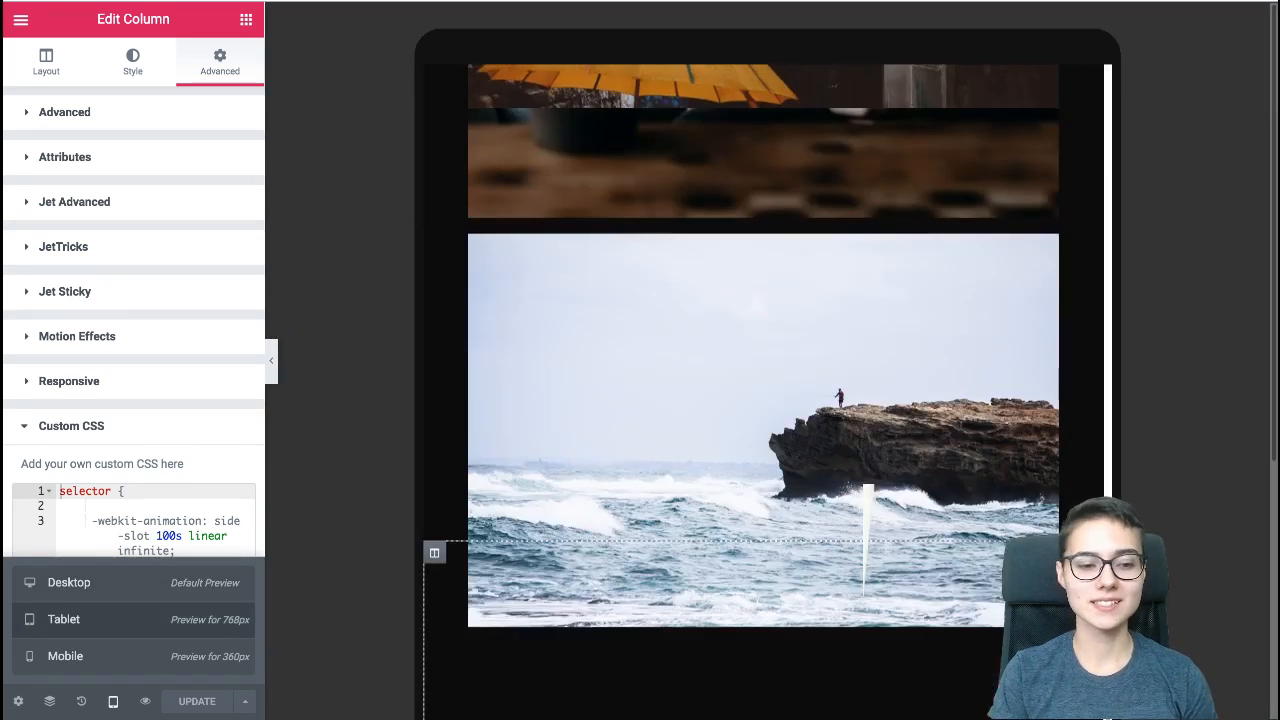
{"action": "left_click", "coordinate": [71, 426]}
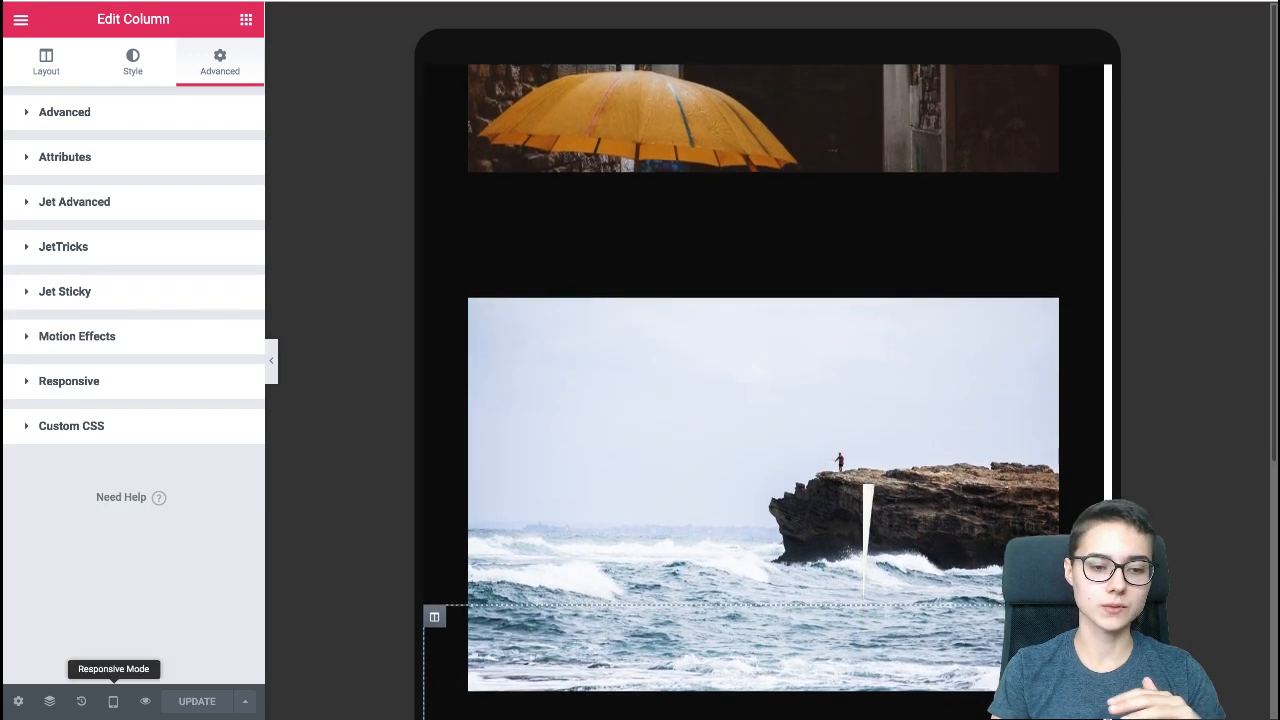
- Return to the desktop preview and disable the first column's side-slot animation by putting // before the selector in its custom CSS
{"action": "left_click", "coordinate": [113, 701]}
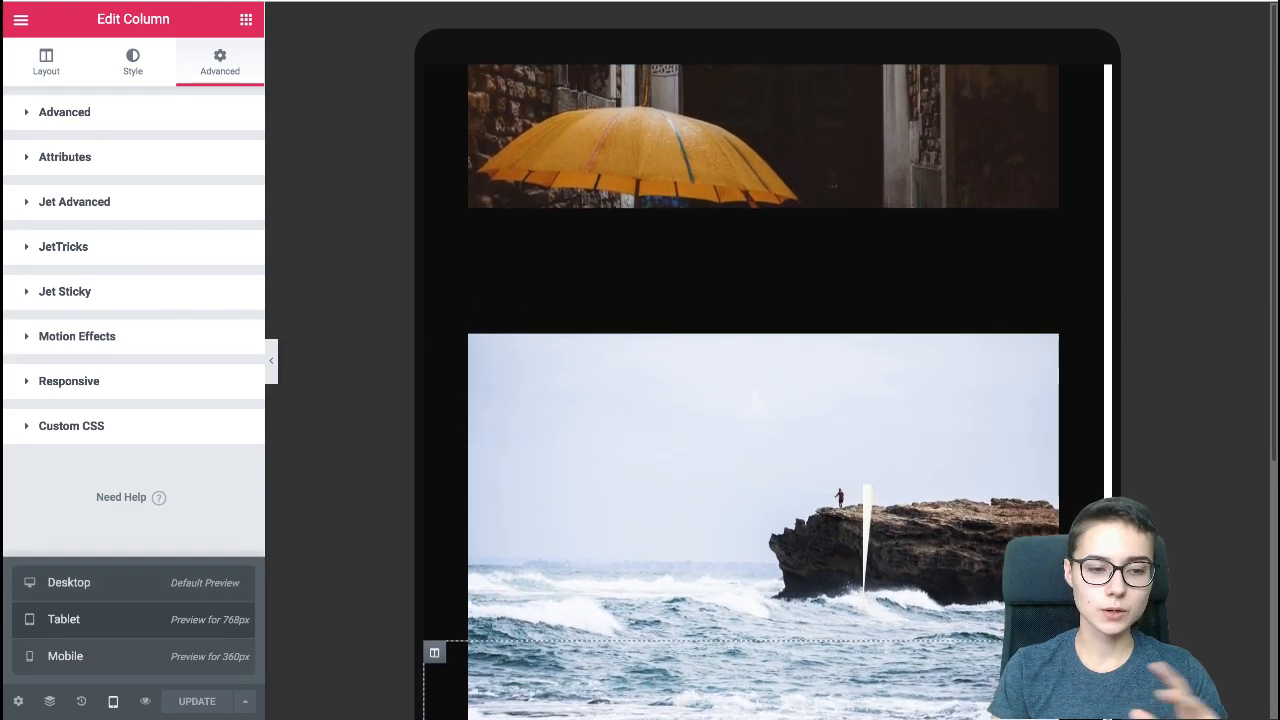
{"action": "left_click", "coordinate": [69, 583]}
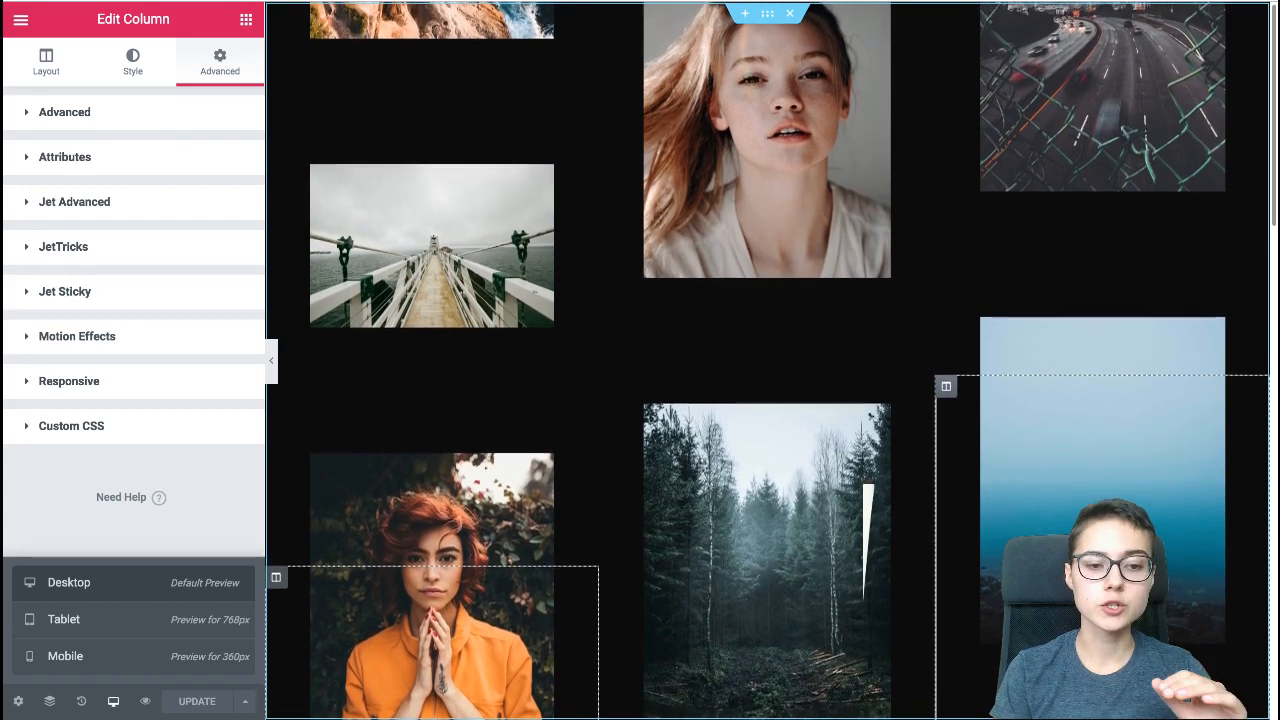
{"action": "left_click", "coordinate": [71, 426]}
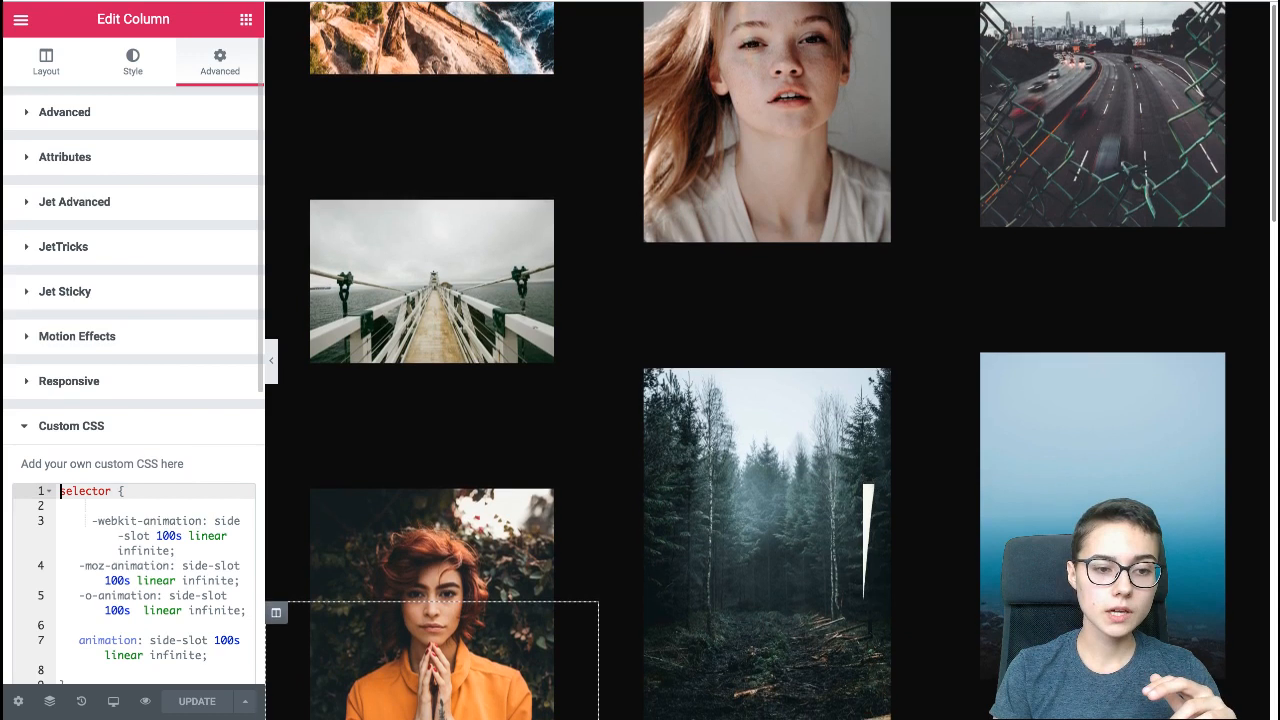
{"action": "type", "text": "//"}
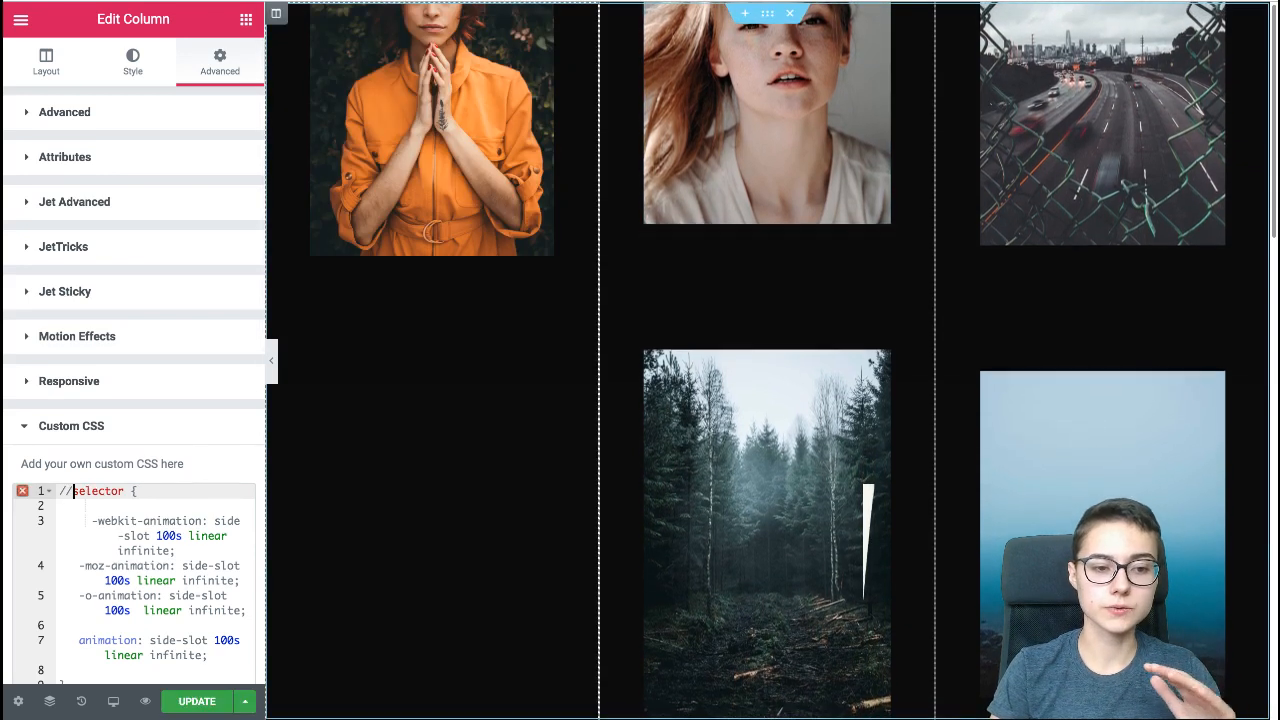
- Disable the middle column's middle-slot animation by putting // before the selector in its custom CSS
{"action": "right_click", "coordinate": [614, 38]}
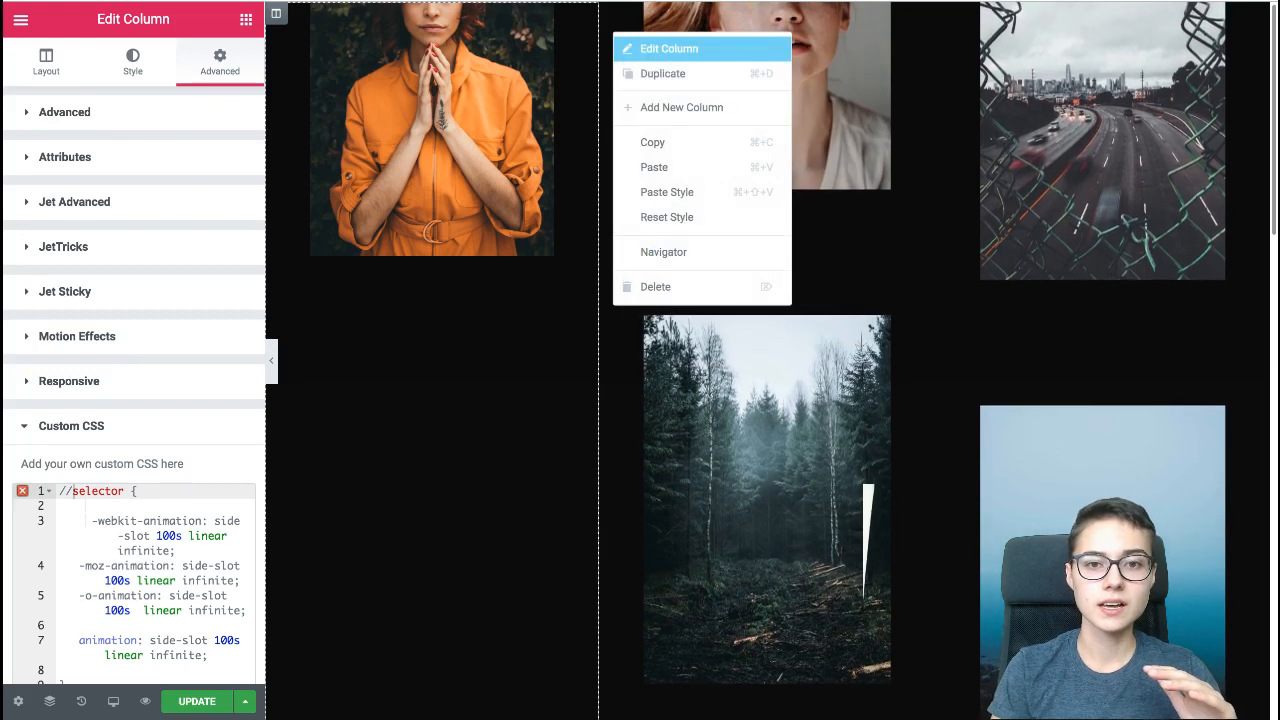
{"action": "left_click", "coordinate": [655, 48]}
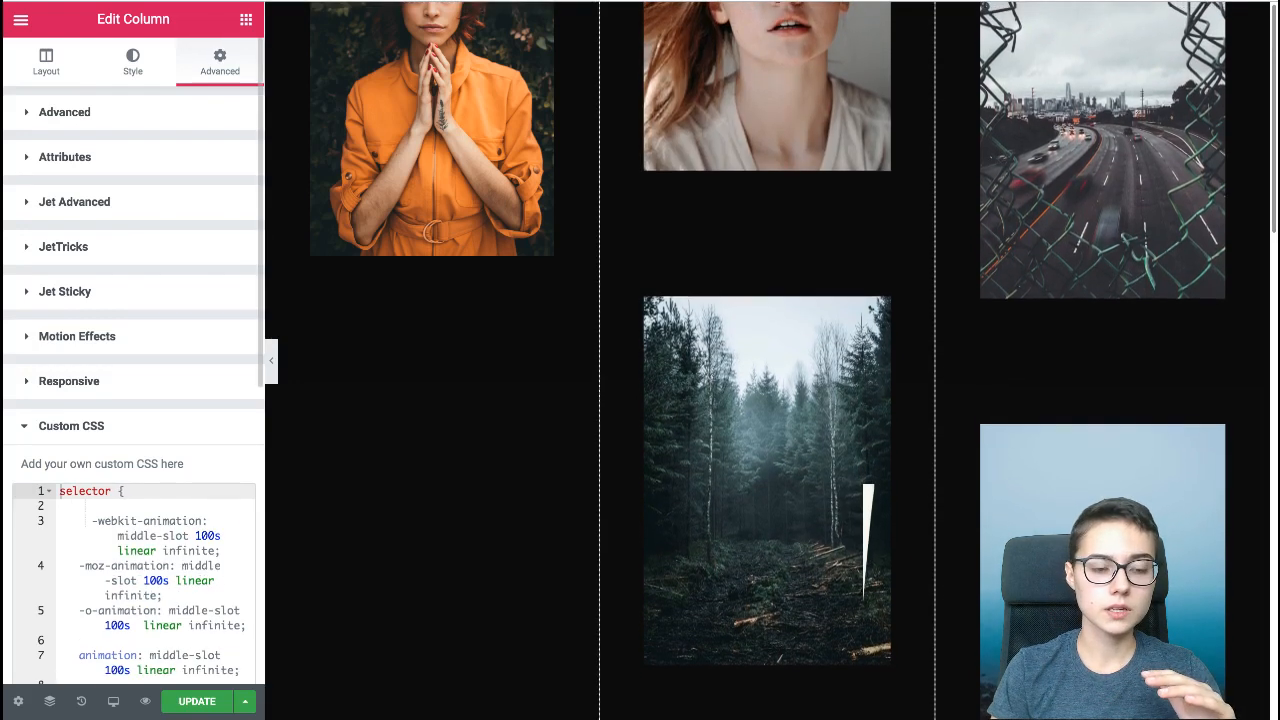
{"action": "left_click", "coordinate": [49, 491]}
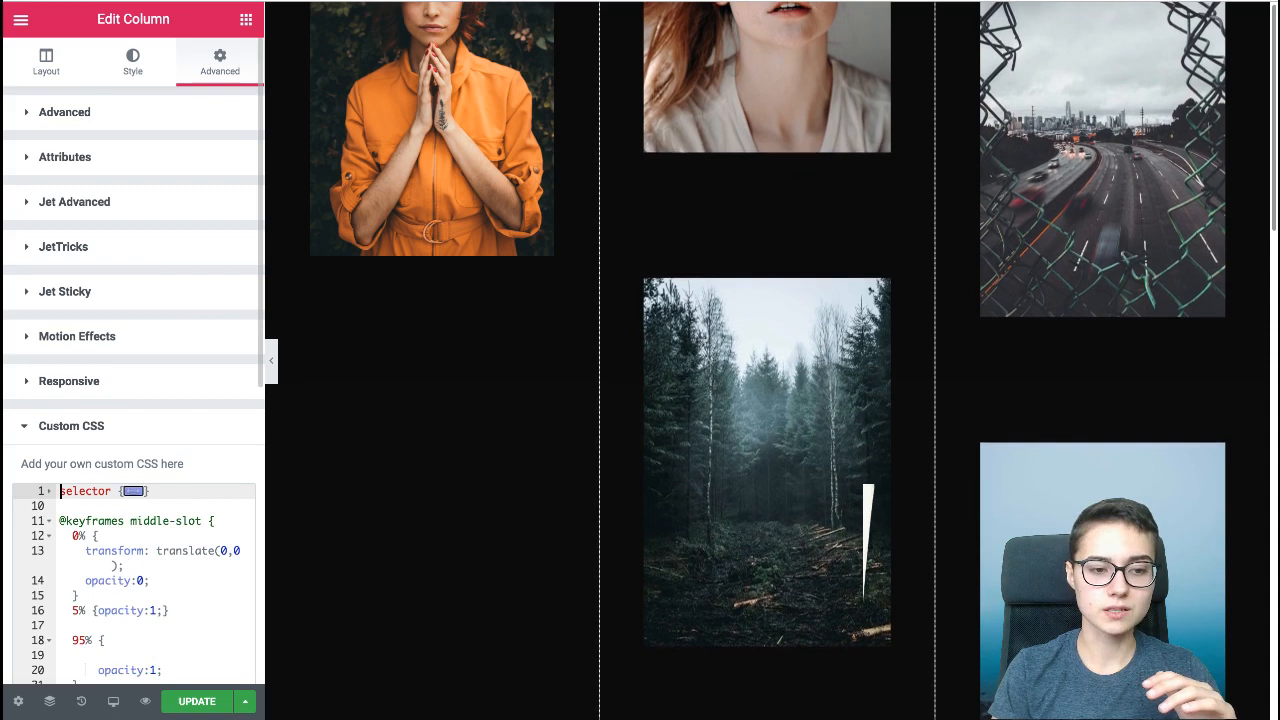
{"action": "left_click", "coordinate": [67, 491]}
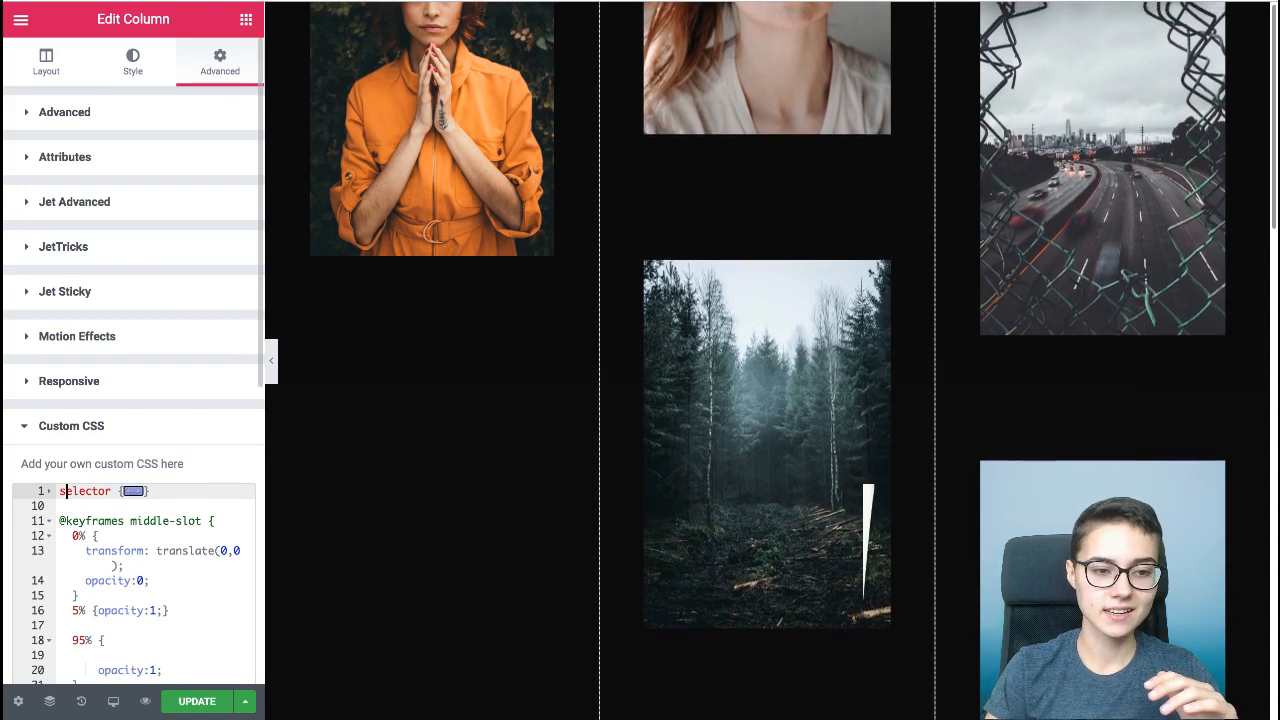
{"action": "left_click", "coordinate": [49, 491]}
{"action": "left_click", "coordinate": [49, 491]}
{"action": "left_click", "coordinate": [49, 491]}
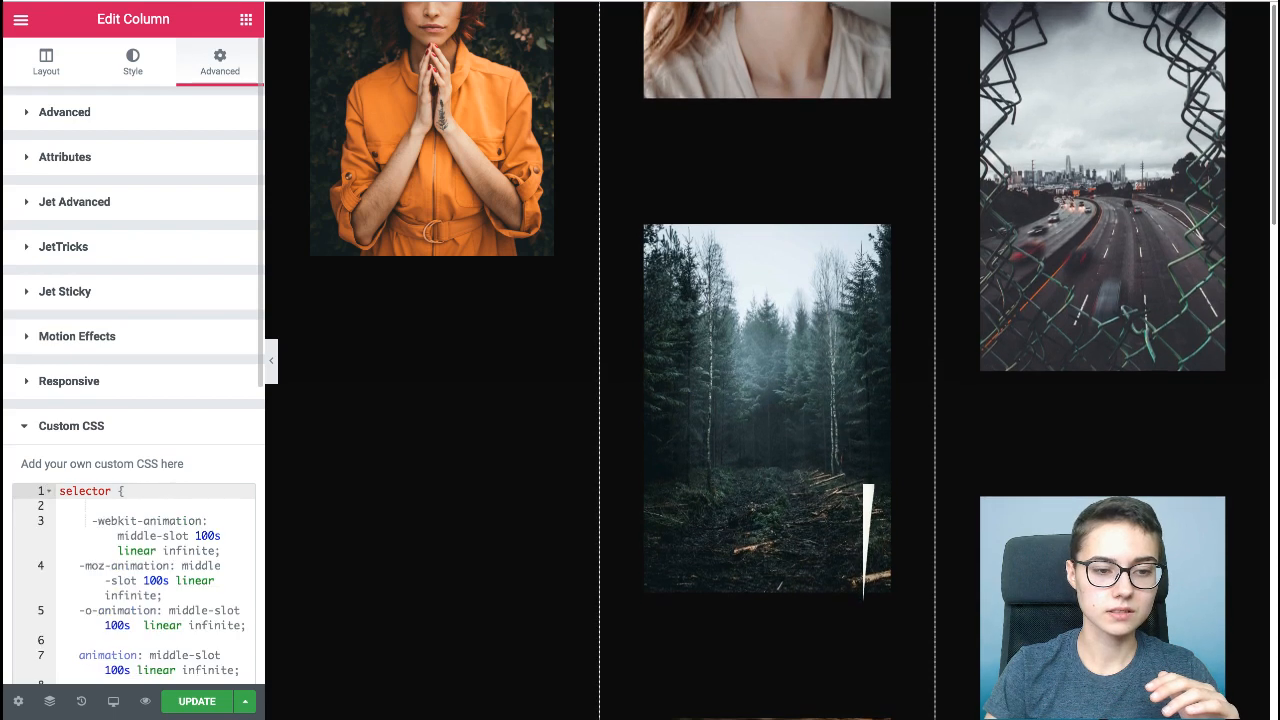
{"action": "type", "text": "//"}
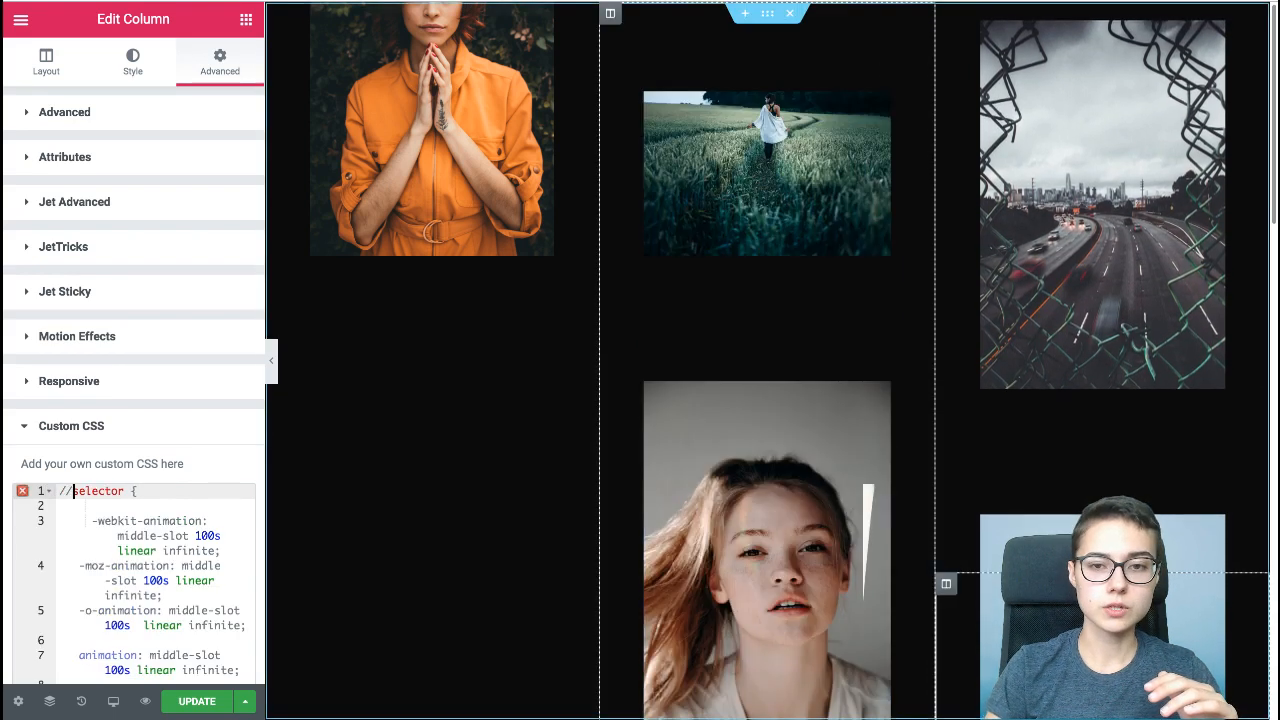
- Disable the third column's side-slot animation by putting // before the selector in its custom CSS
{"action": "right_click", "coordinate": [953, 28]}
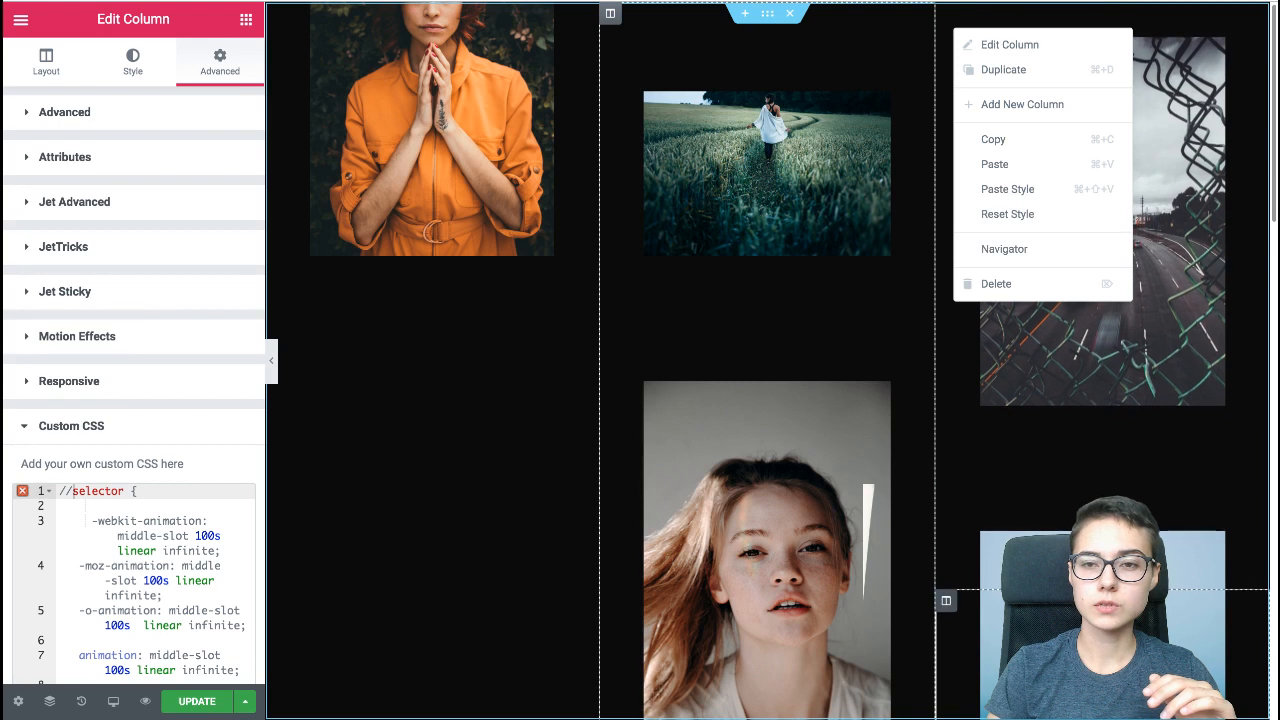
{"action": "left_click", "coordinate": [1010, 44]}
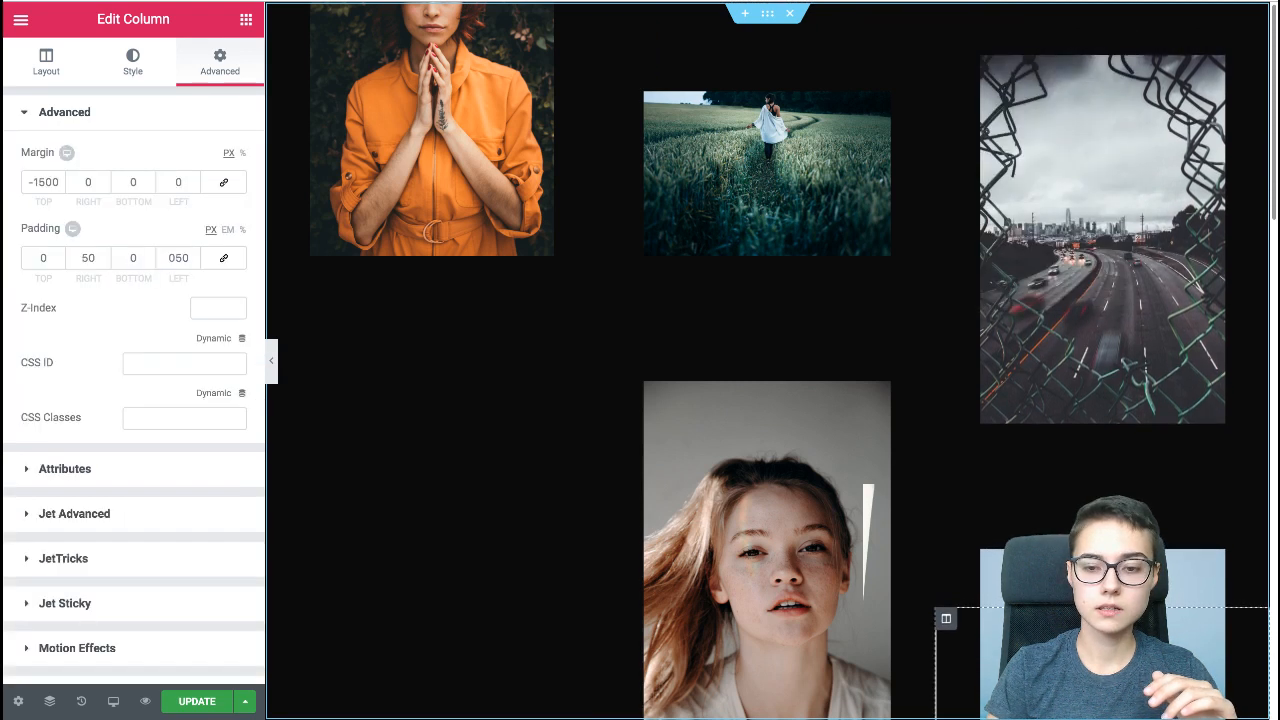
{"action": "scroll", "coordinate": [133, 450], "scroll_direction": "down", "scroll_amount": 2}
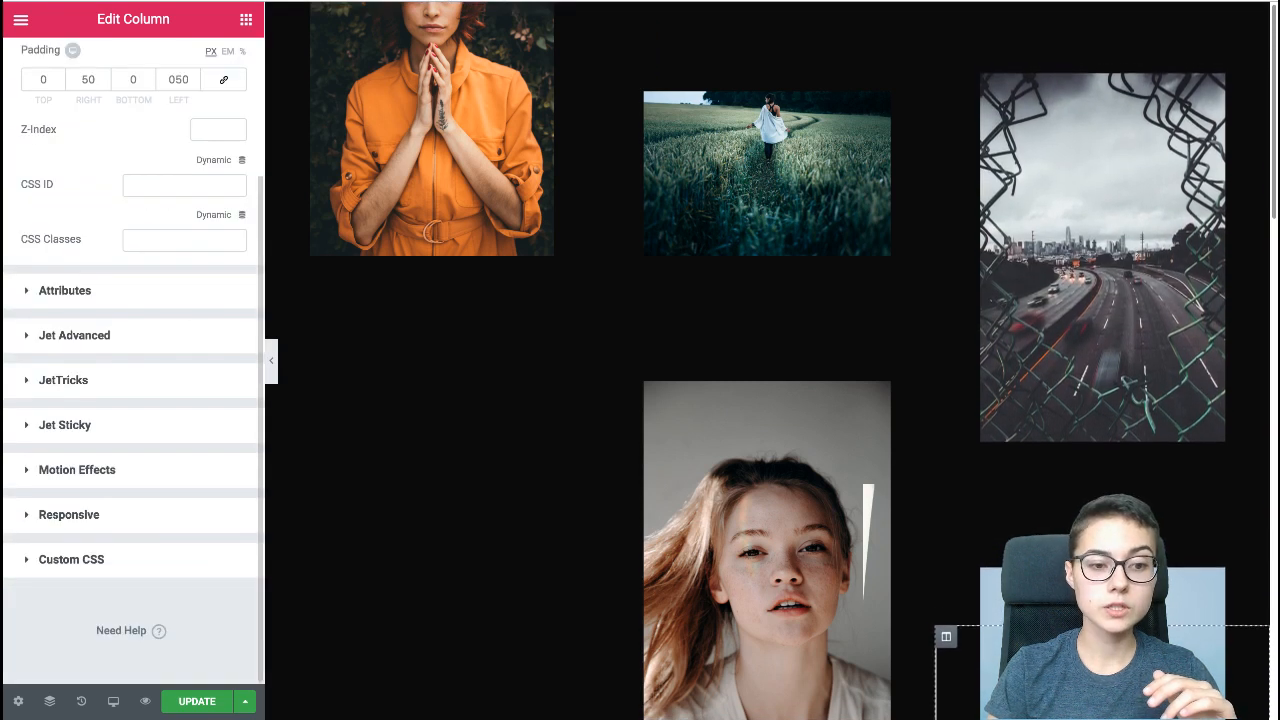
{"action": "left_click", "coordinate": [72, 559]}
{"action": "left_click", "coordinate": [61, 491]}
{"action": "type", "text": "//selector {"}
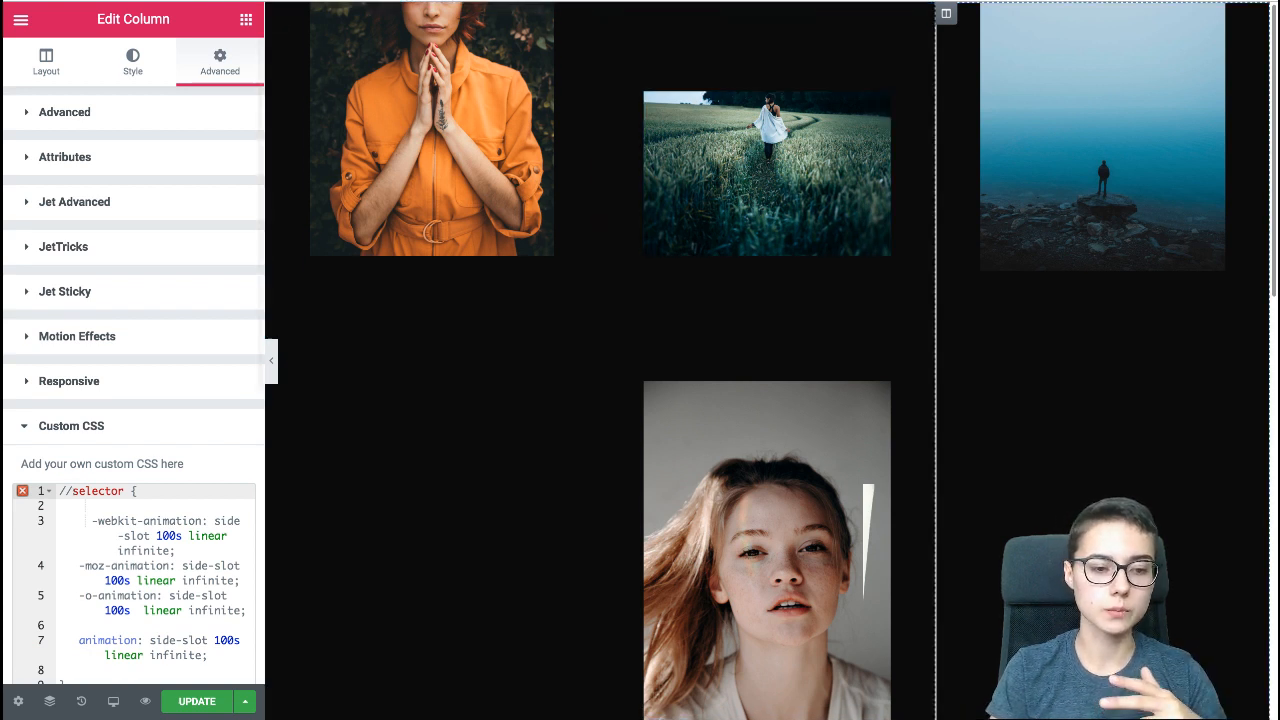
- Switch the responsive preview to the 360px mobile size and show the start of the gallery
{"action": "left_click", "coordinate": [113, 701]}
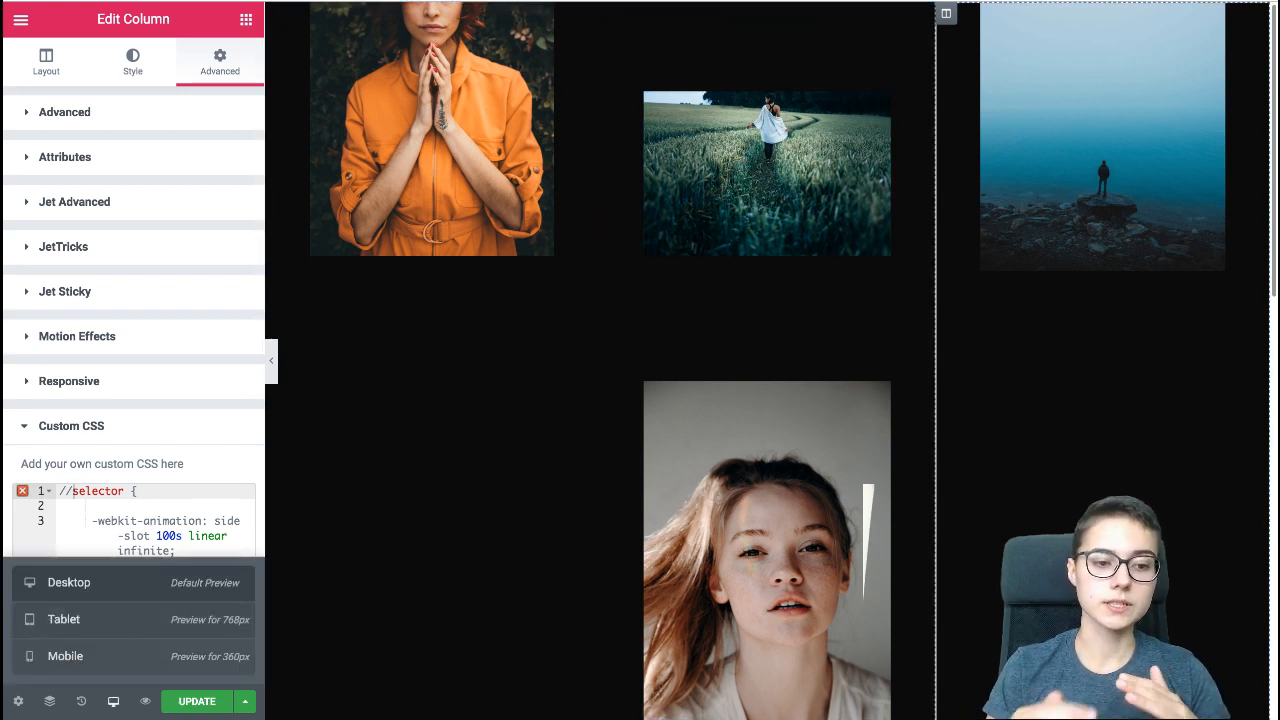
{"action": "left_click", "coordinate": [63, 619]}
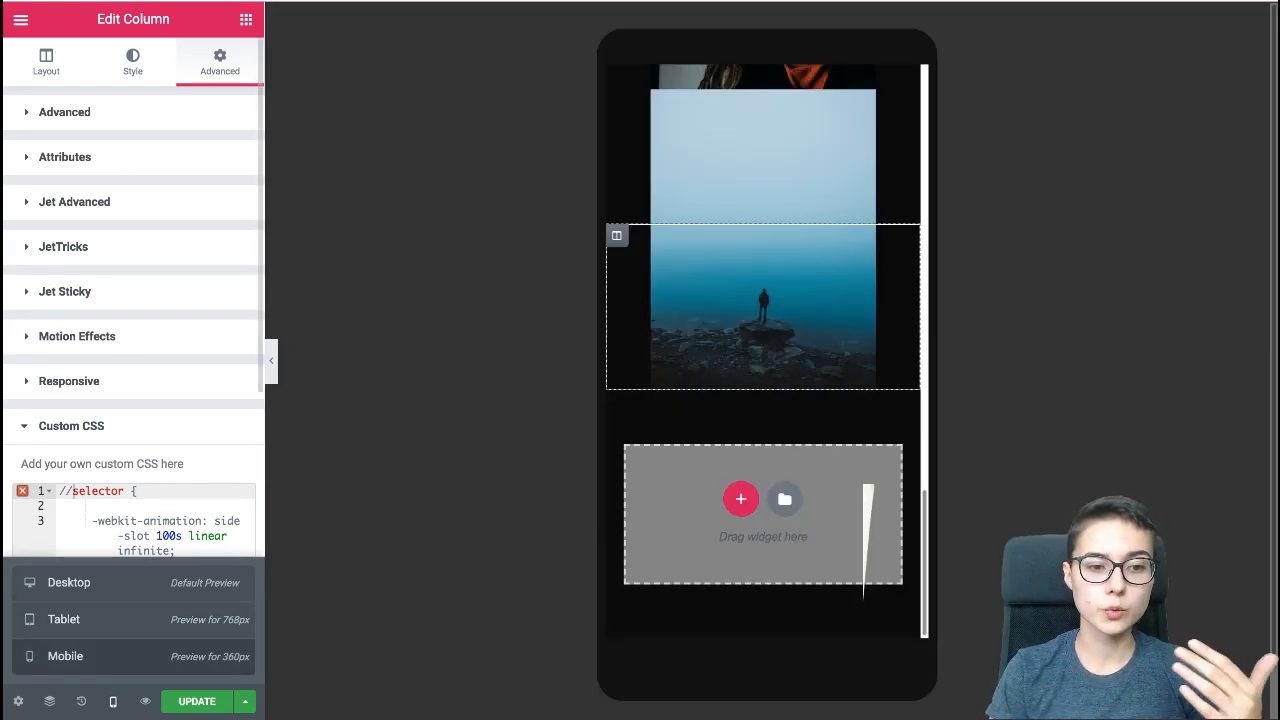
{"action": "left_click", "coordinate": [71, 426]}
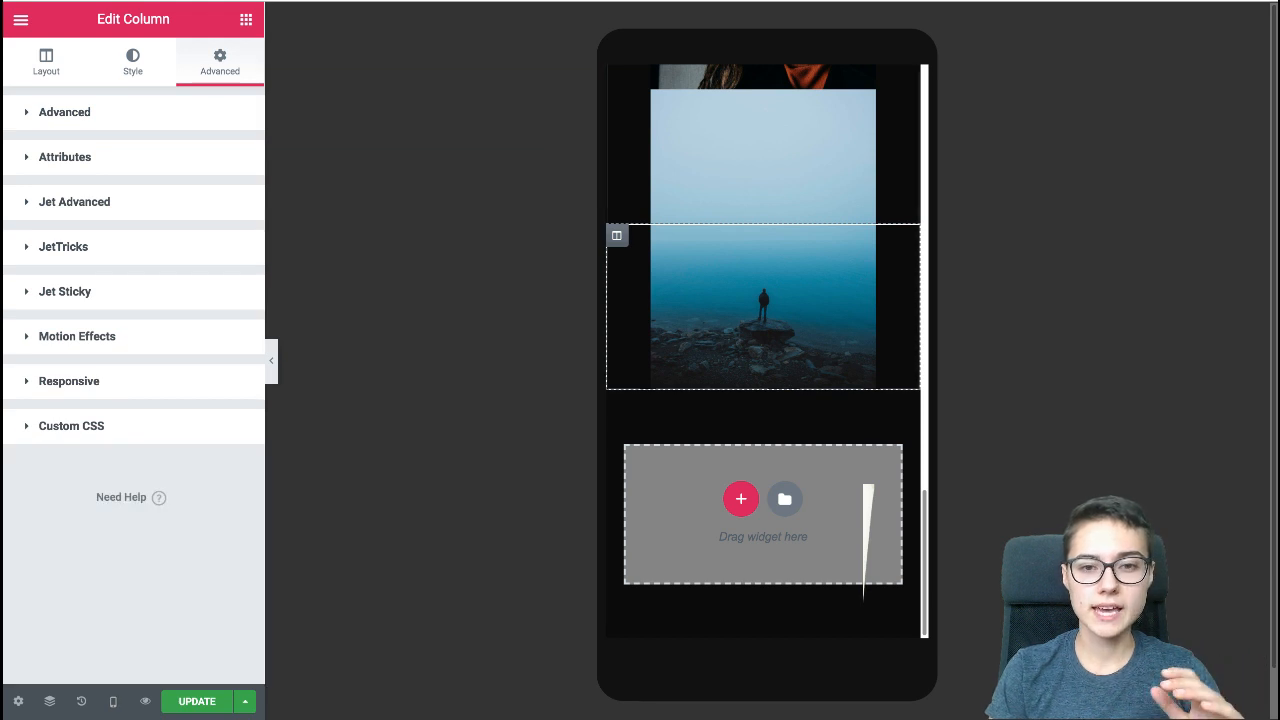
{"action": "scroll", "coordinate": [766, 350], "scroll_direction": "up", "scroll_amount": 15}
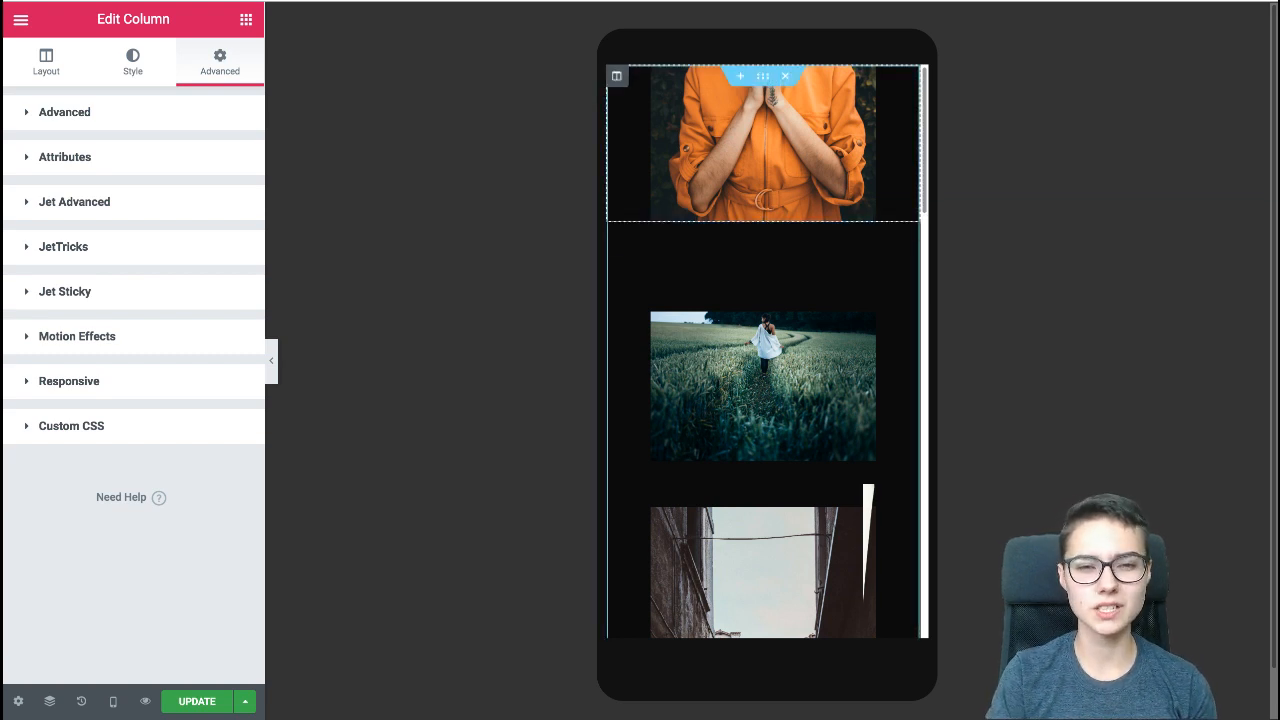
- Set the first column's mobile margin and padding to 0 px on all four sides
{"action": "left_click", "coordinate": [71, 426]}
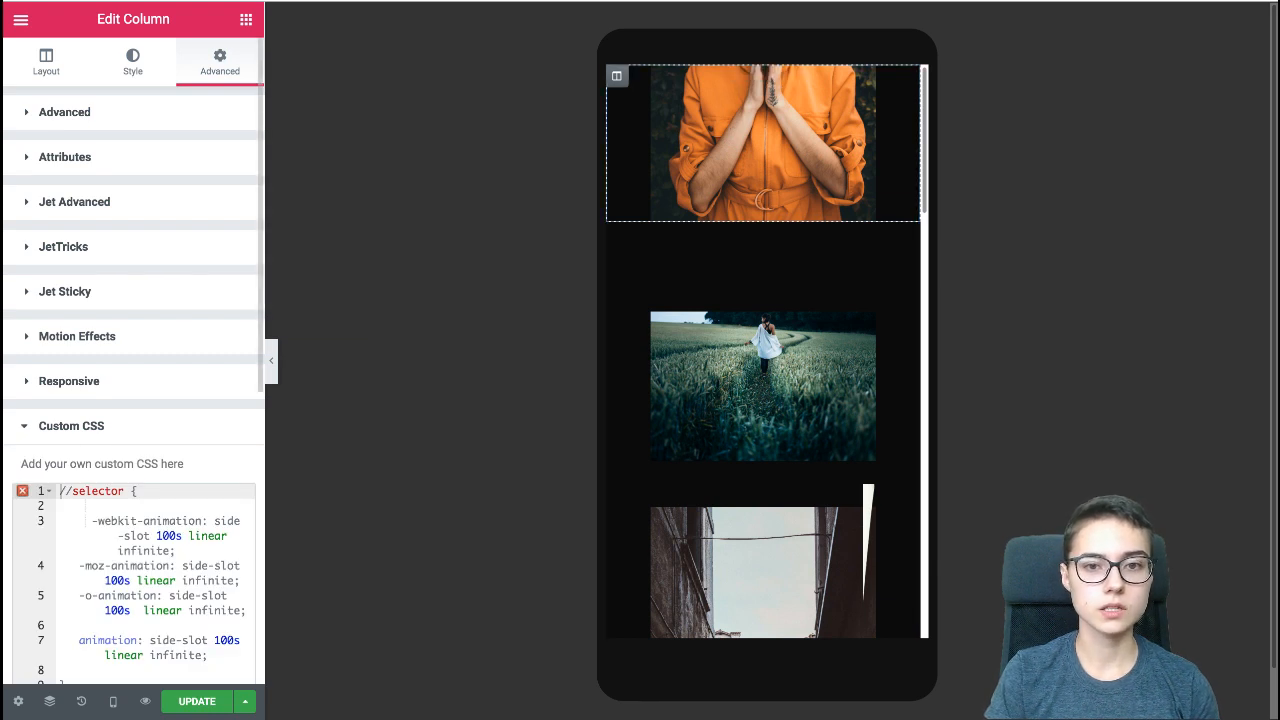
{"action": "left_click", "coordinate": [65, 112]}
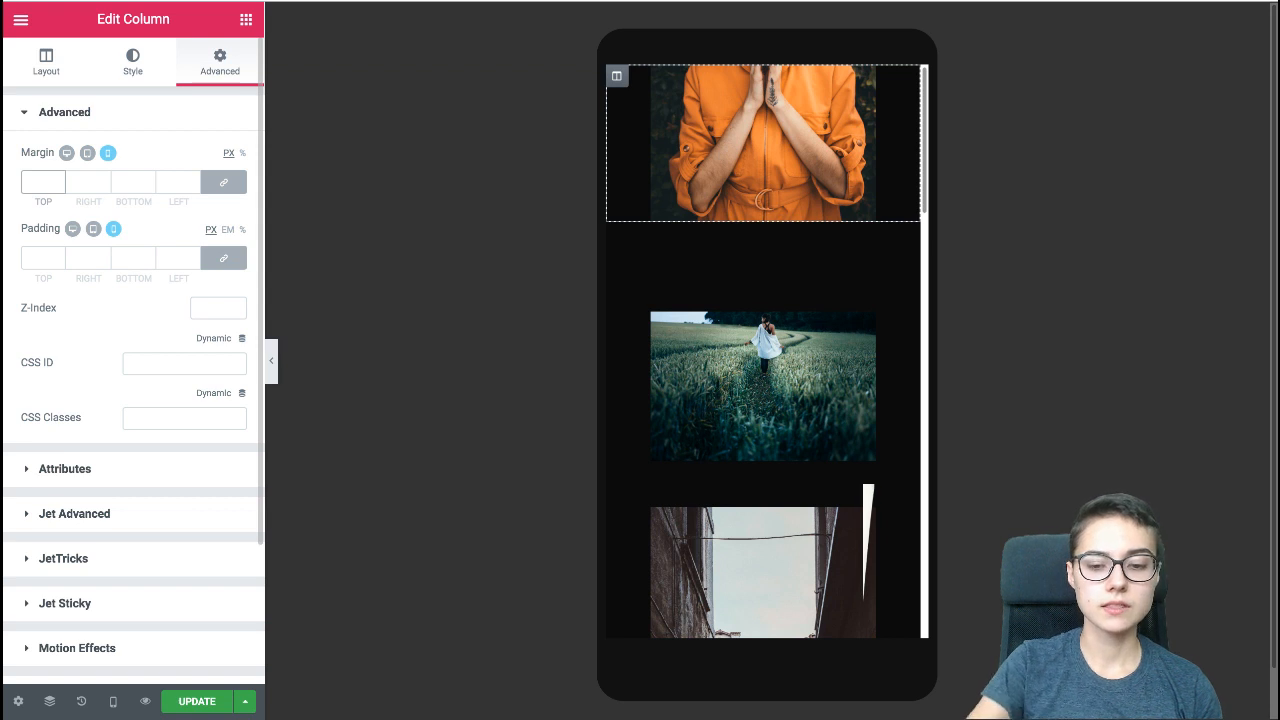
{"action": "type", "text": "0"}
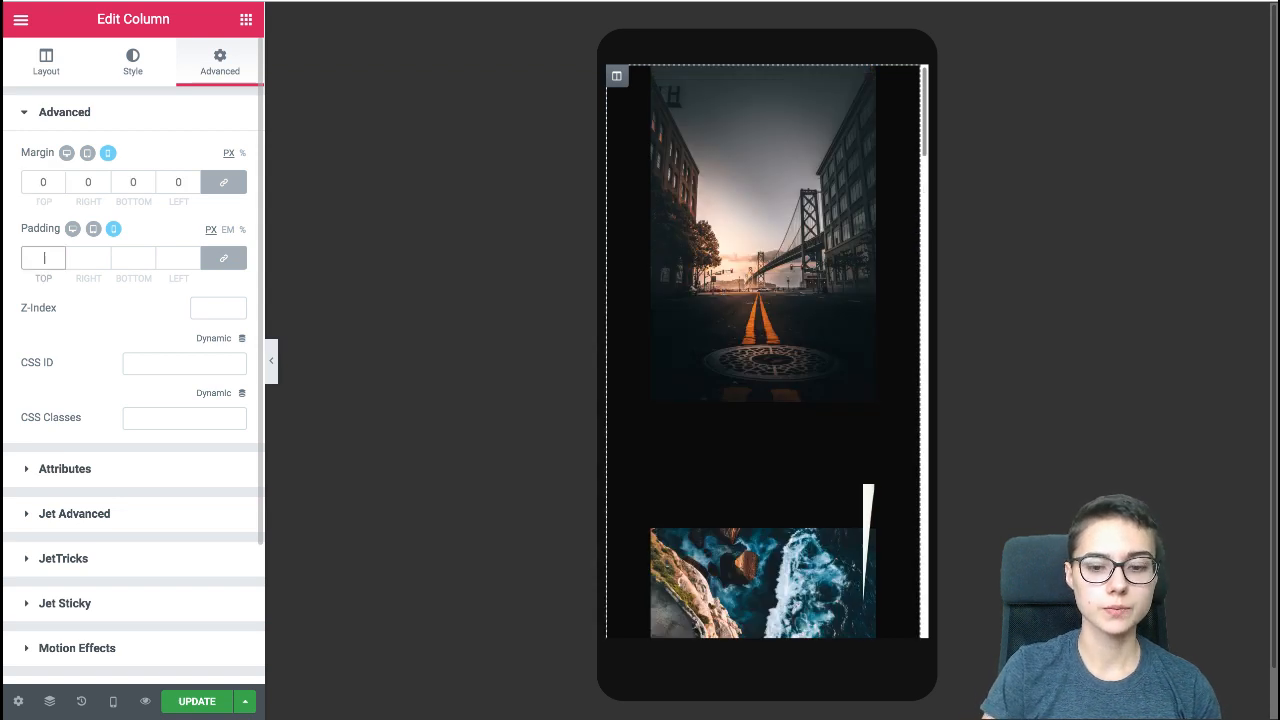
{"action": "type", "text": "0"}
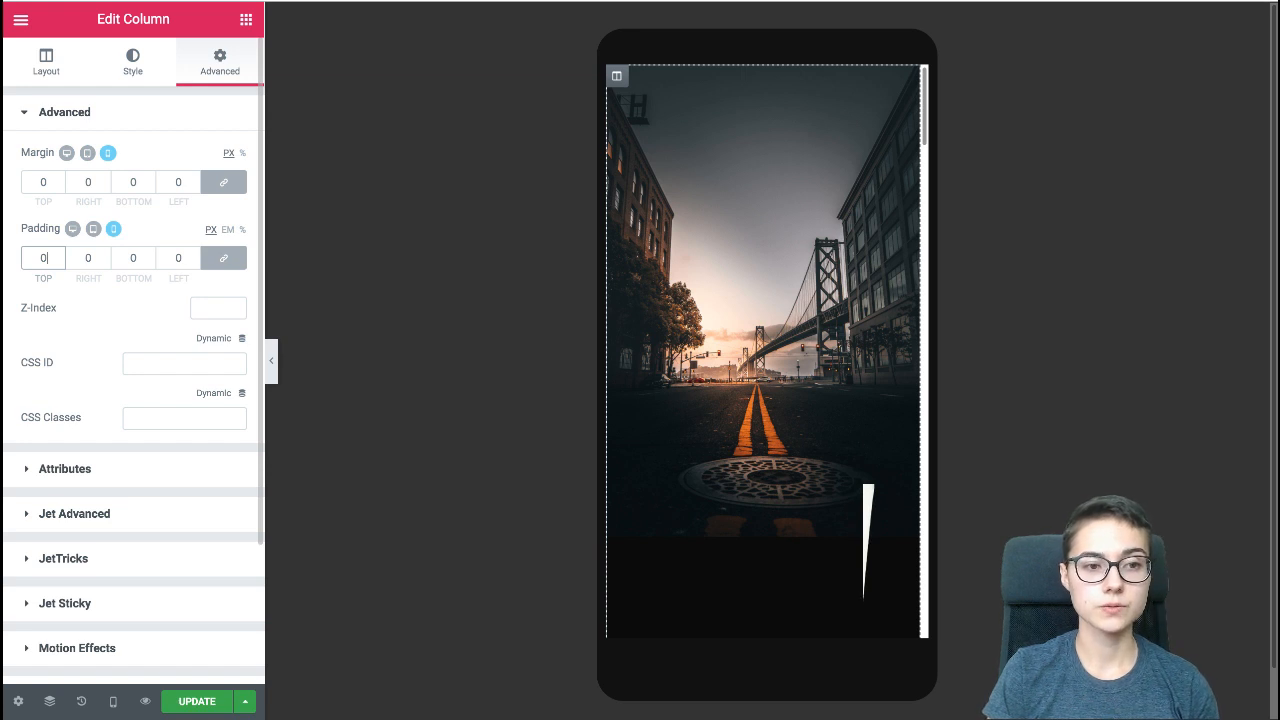
- Set the first column's mobile width to 30%
{"action": "left_click", "coordinate": [220, 62]}
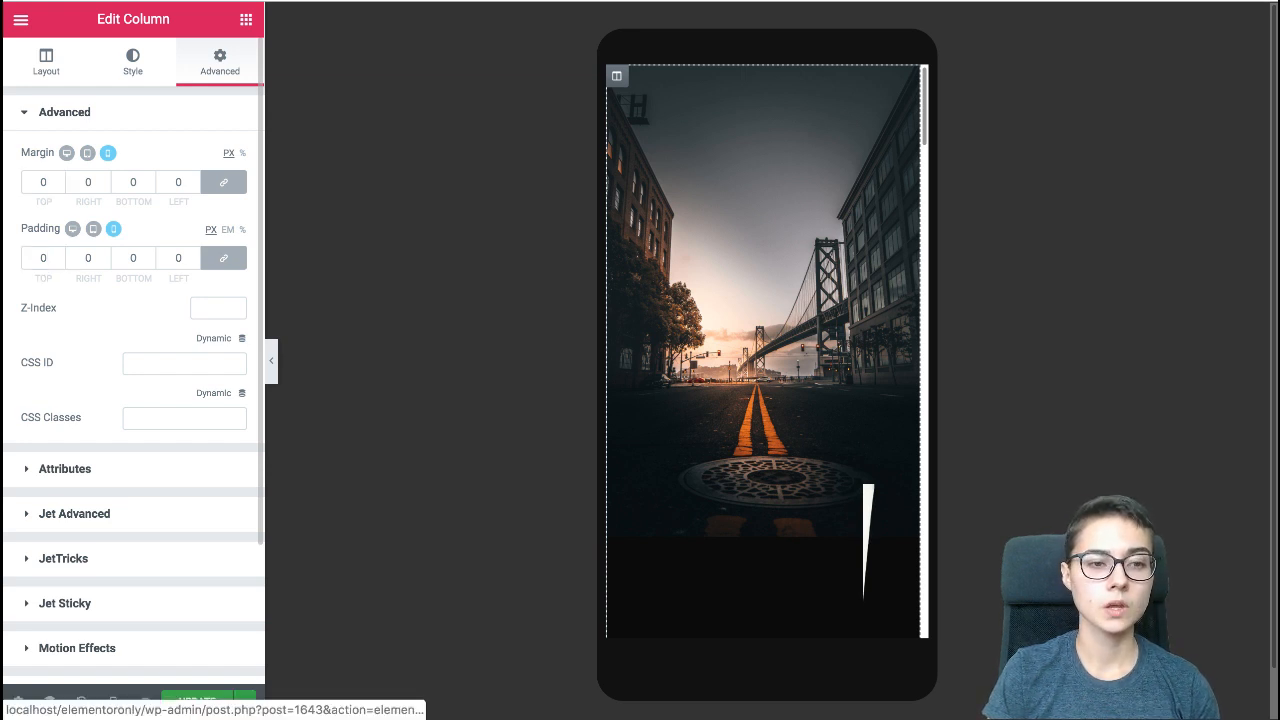
{"action": "left_click", "coordinate": [46, 62]}
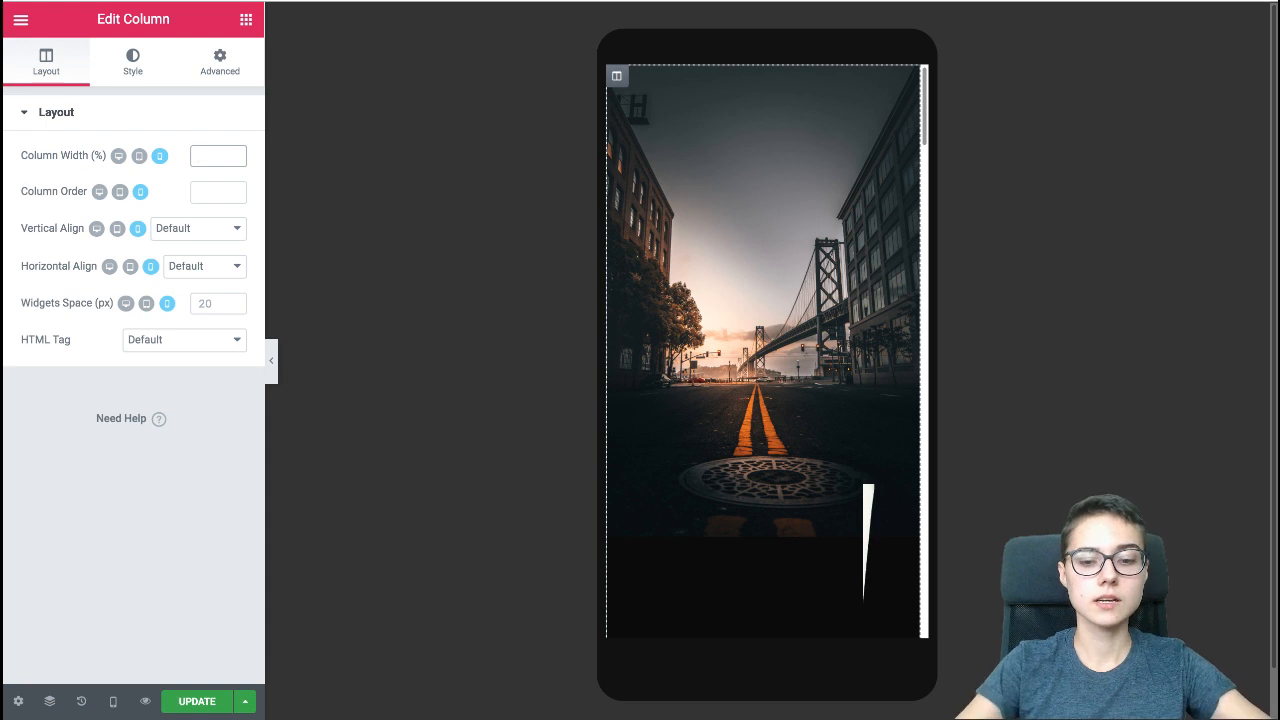
{"action": "type", "text": "30"}
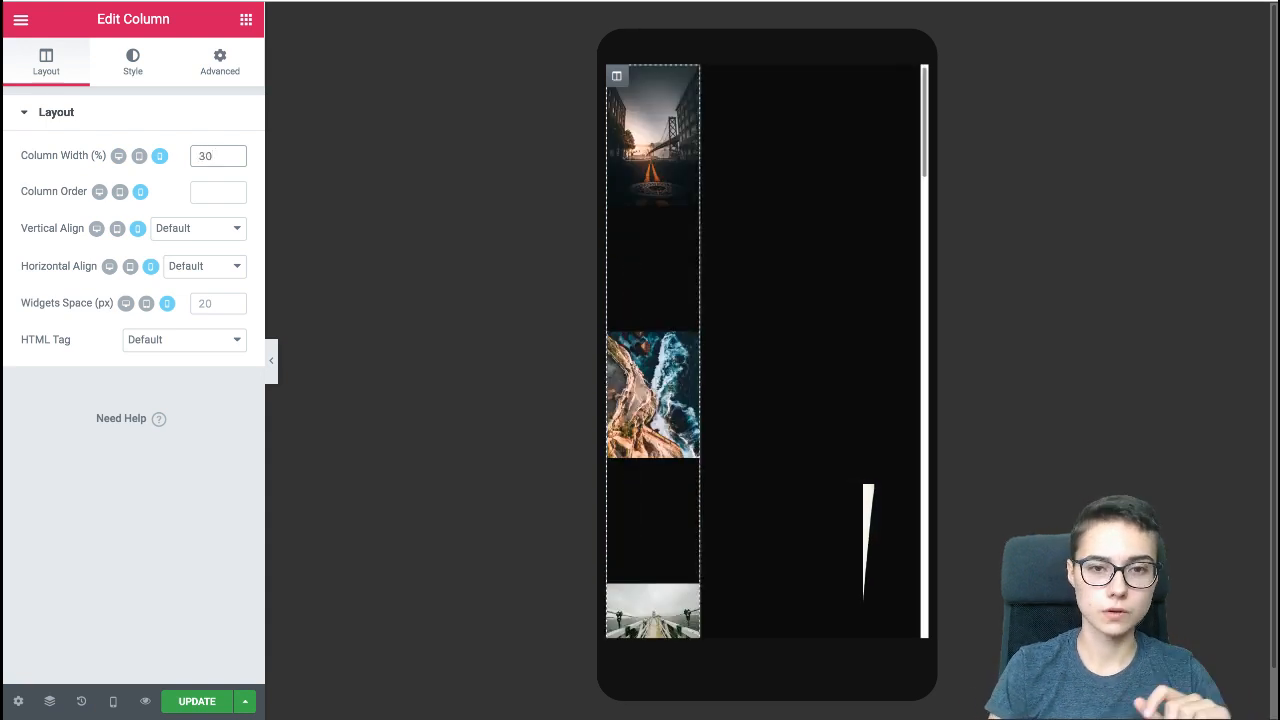
- Set the middle column's mobile margin and padding to 0 px on all sides and its mobile width to 30%
{"action": "scroll", "coordinate": [763, 352], "scroll_direction": "down", "scroll_amount": 7}
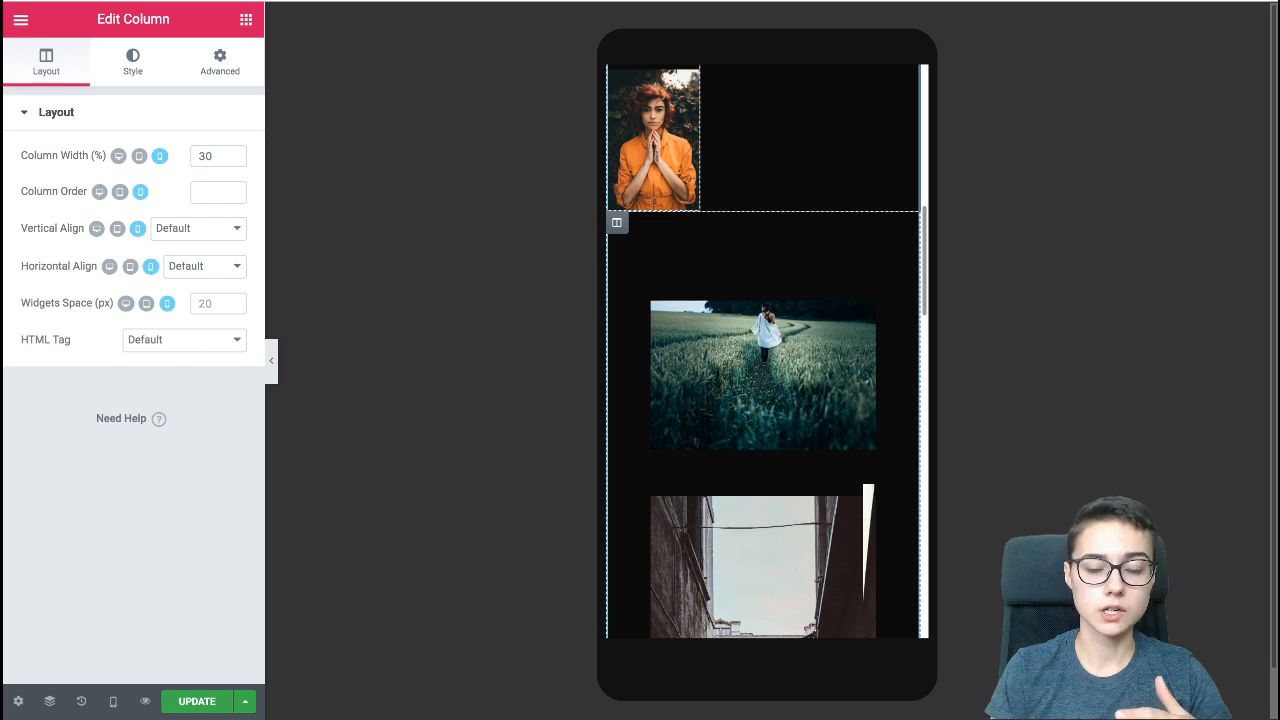
{"action": "left_click", "coordinate": [617, 223]}
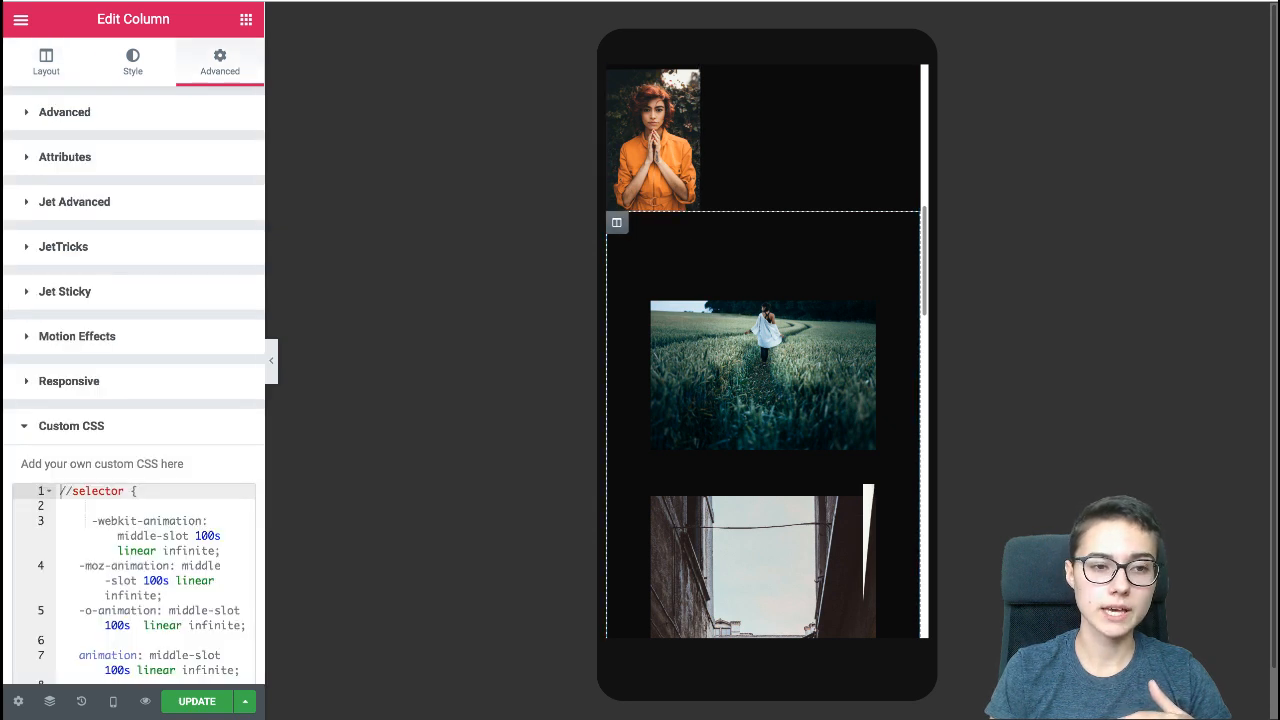
{"action": "left_click", "coordinate": [65, 112]}
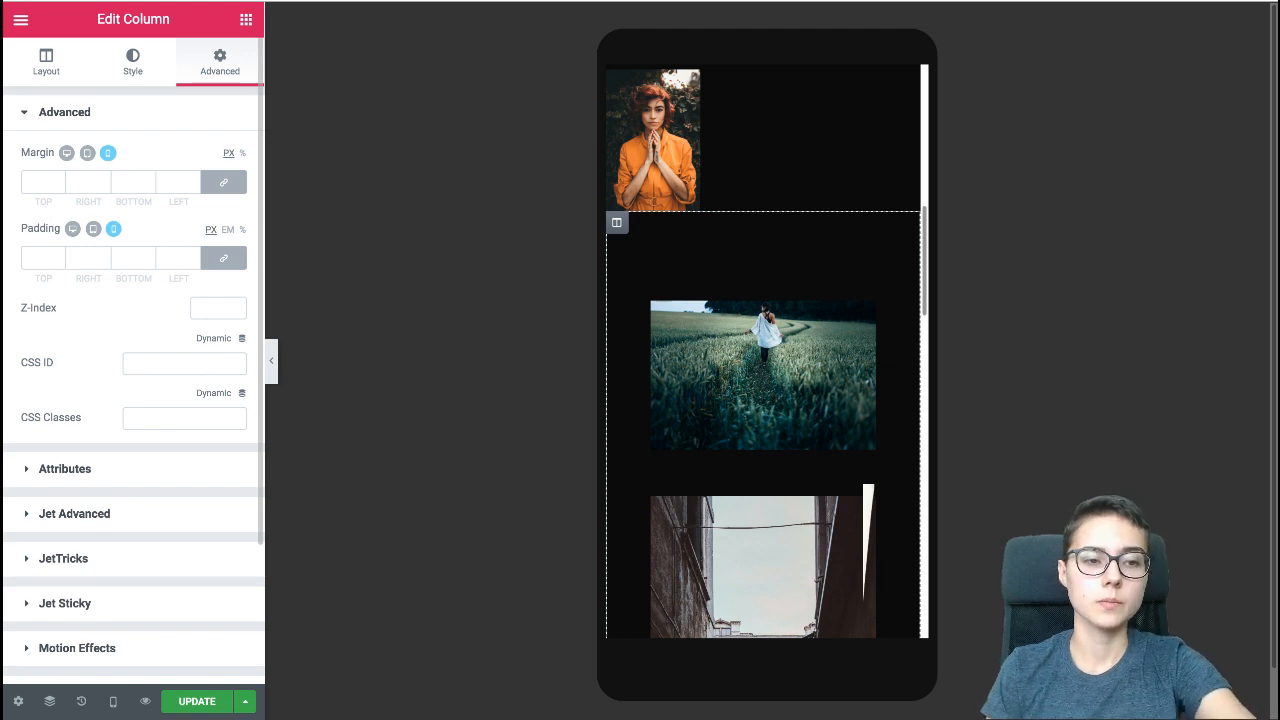
{"action": "type", "text": "0"}
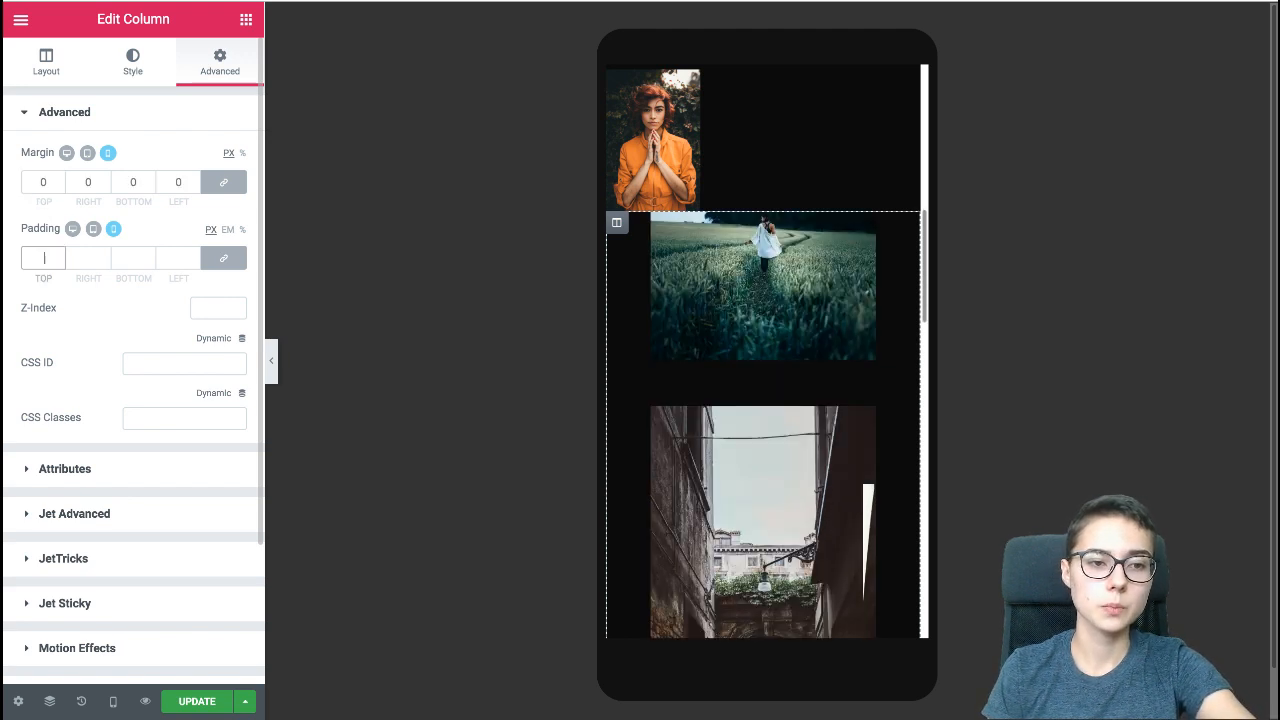
{"action": "type", "text": "0"}
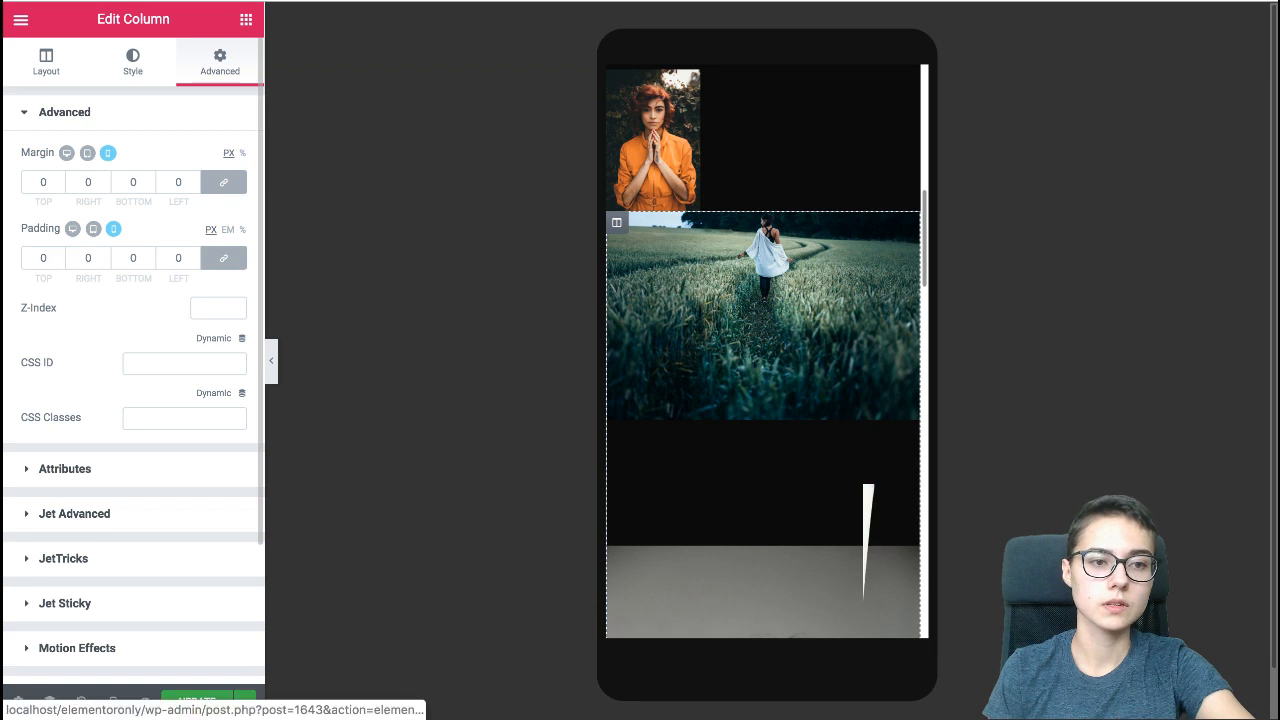
{"action": "left_click", "coordinate": [46, 62]}
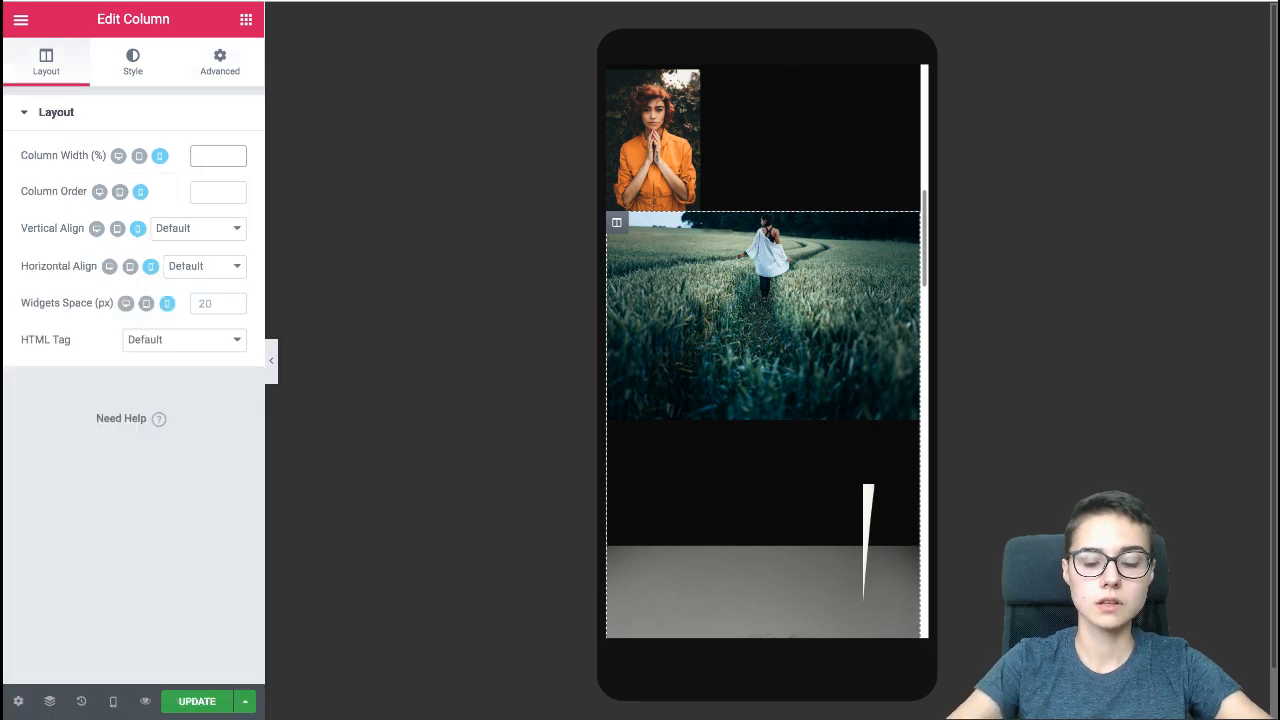
{"action": "type", "text": "30"}
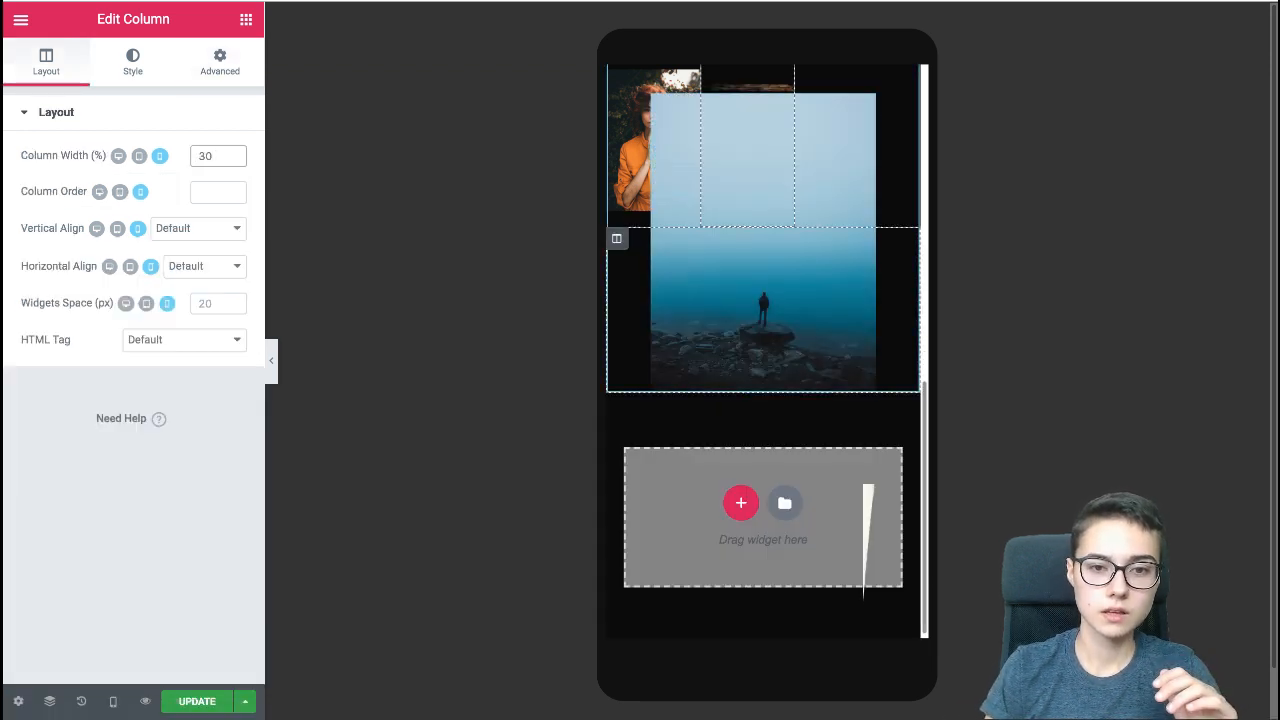
- Set the third column's mobile margin and padding to 0 px on all sides and its mobile width to 30%
{"action": "left_click", "coordinate": [220, 62]}
{"action": "left_click", "coordinate": [44, 182]}
{"action": "type", "text": "0"}
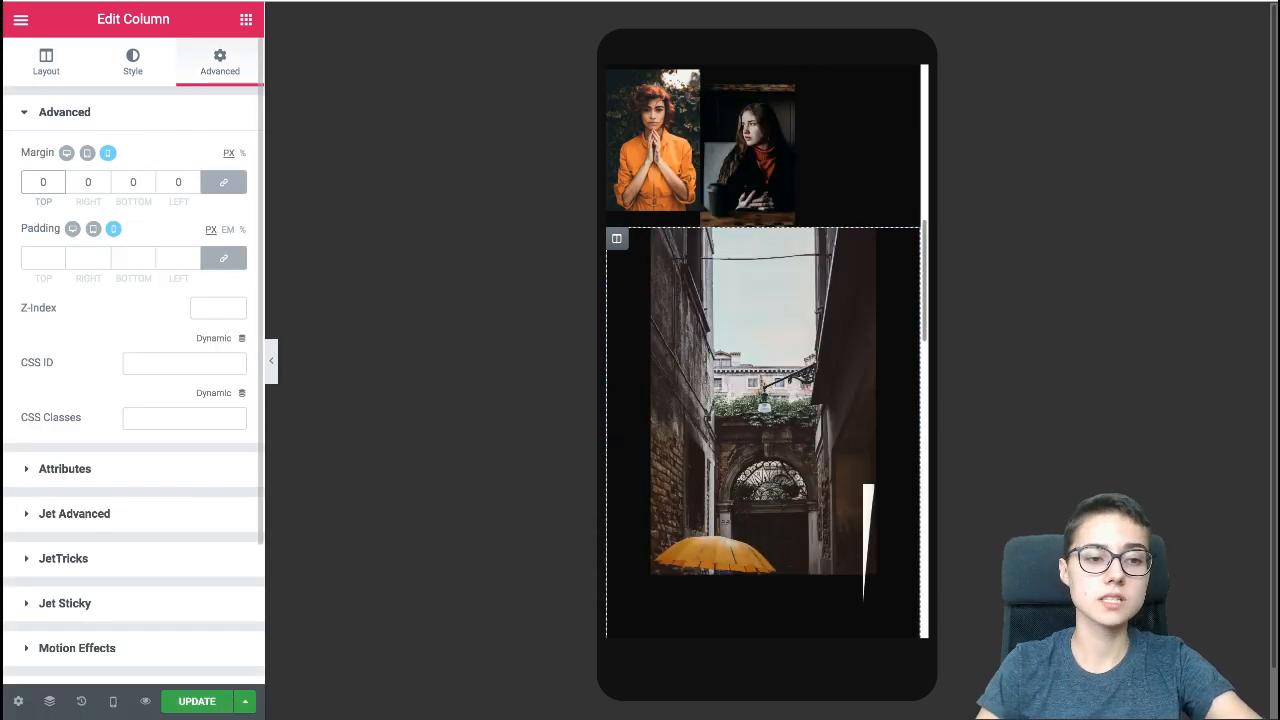
{"action": "type", "text": "0"}
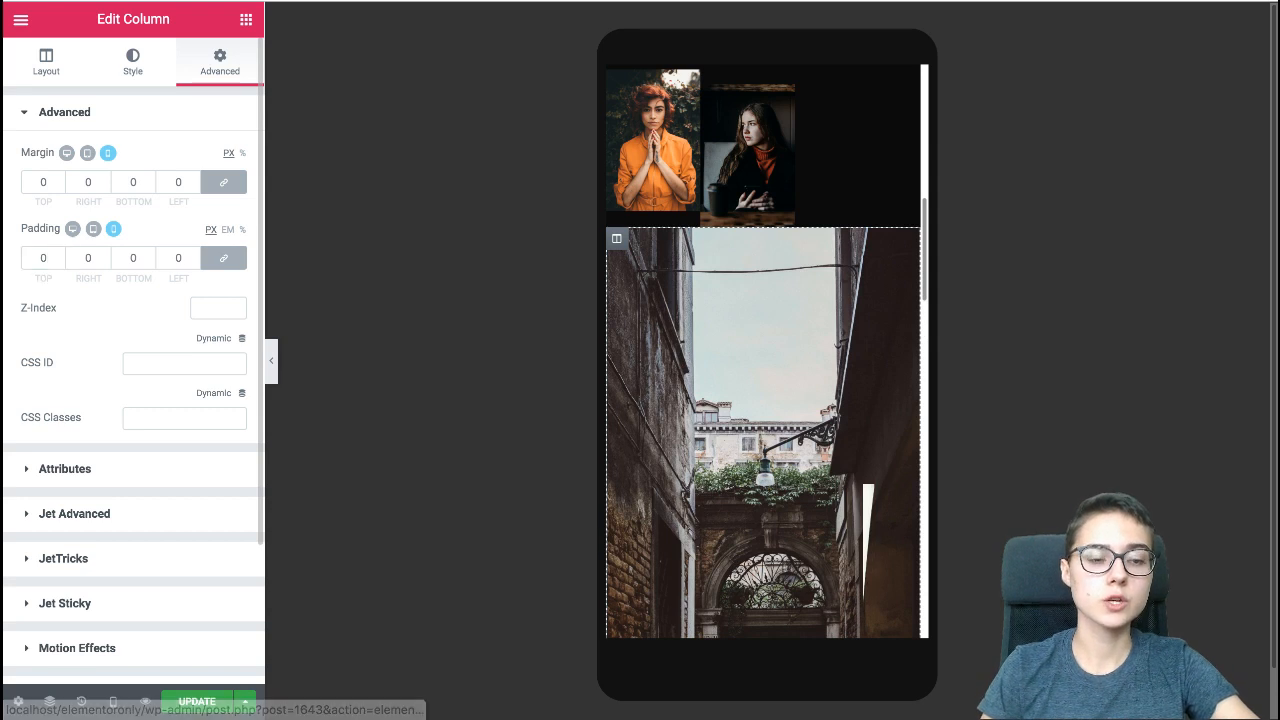
{"action": "left_click", "coordinate": [46, 62]}
{"action": "type", "text": "30"}
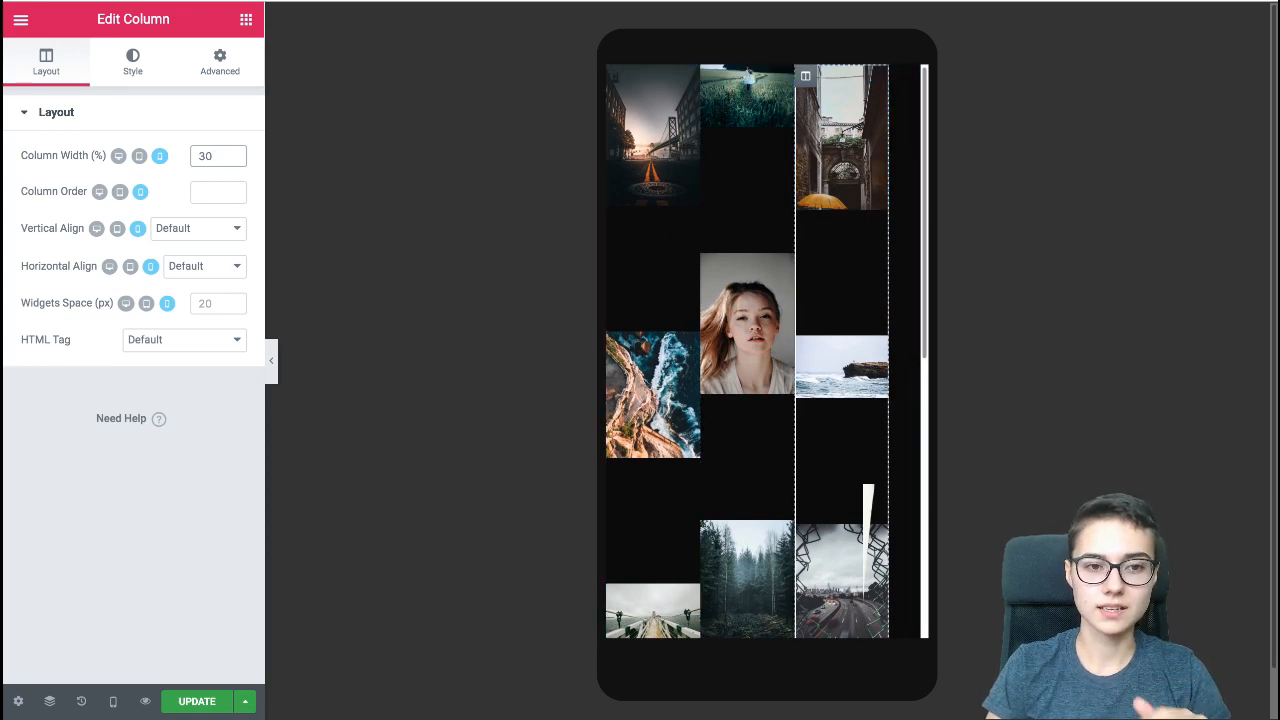
- Set the mobile width of the third, middle and first columns to 33% each
{"action": "key", "text": "BackSpace"}
{"action": "type", "text": "3"}
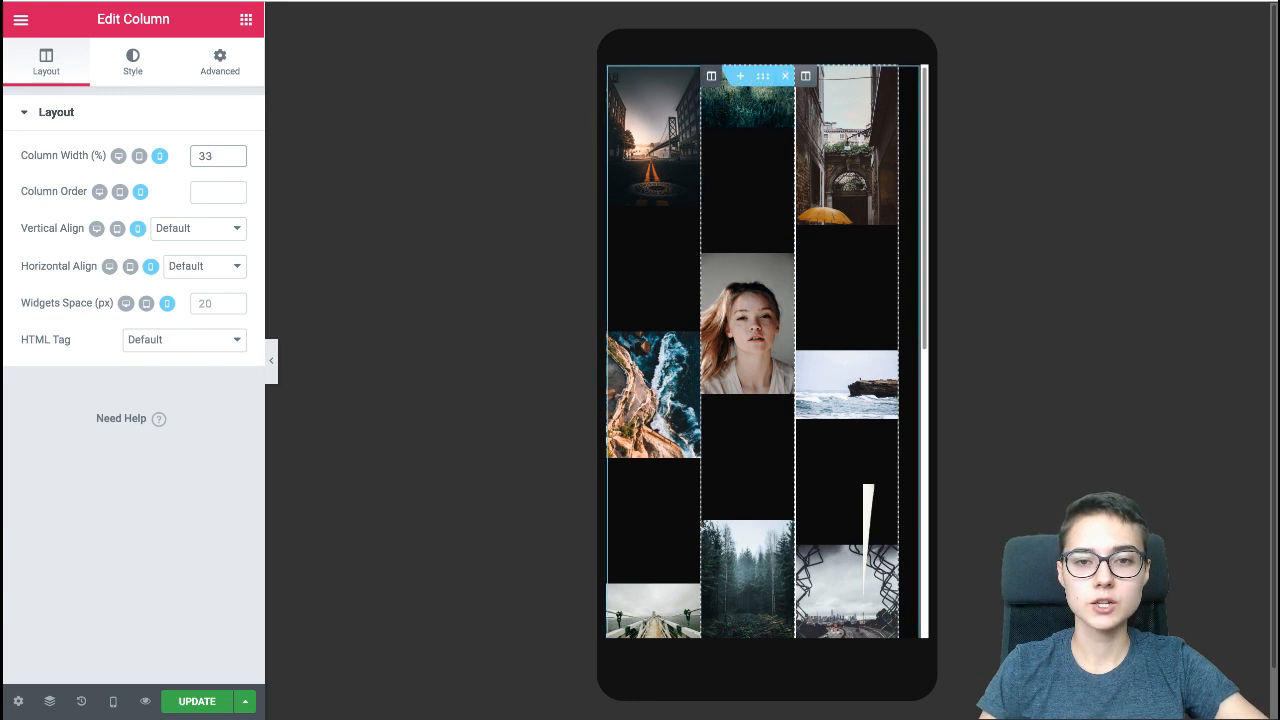
{"action": "key", "text": "BackSpace"}
{"action": "type", "text": "0"}
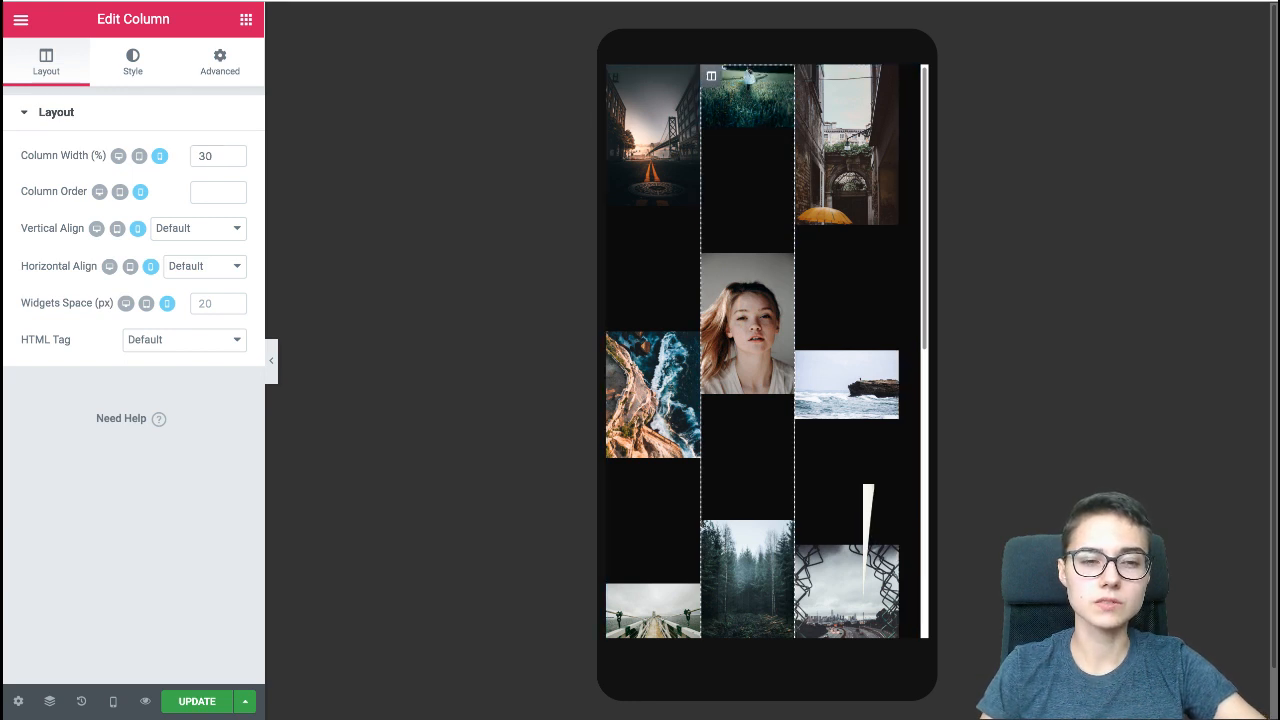
{"action": "key", "text": "BackSpace"}
{"action": "type", "text": "3"}
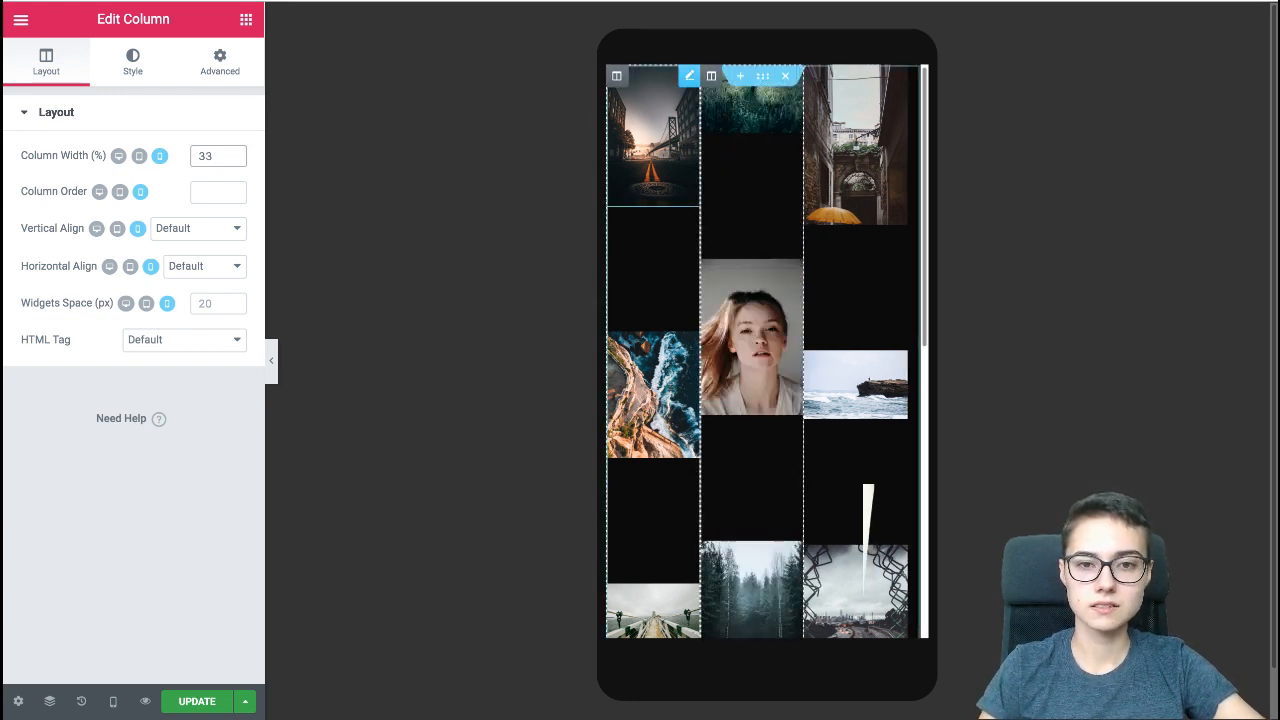
{"action": "key", "text": "BackSpace"}
{"action": "type", "text": "0"}
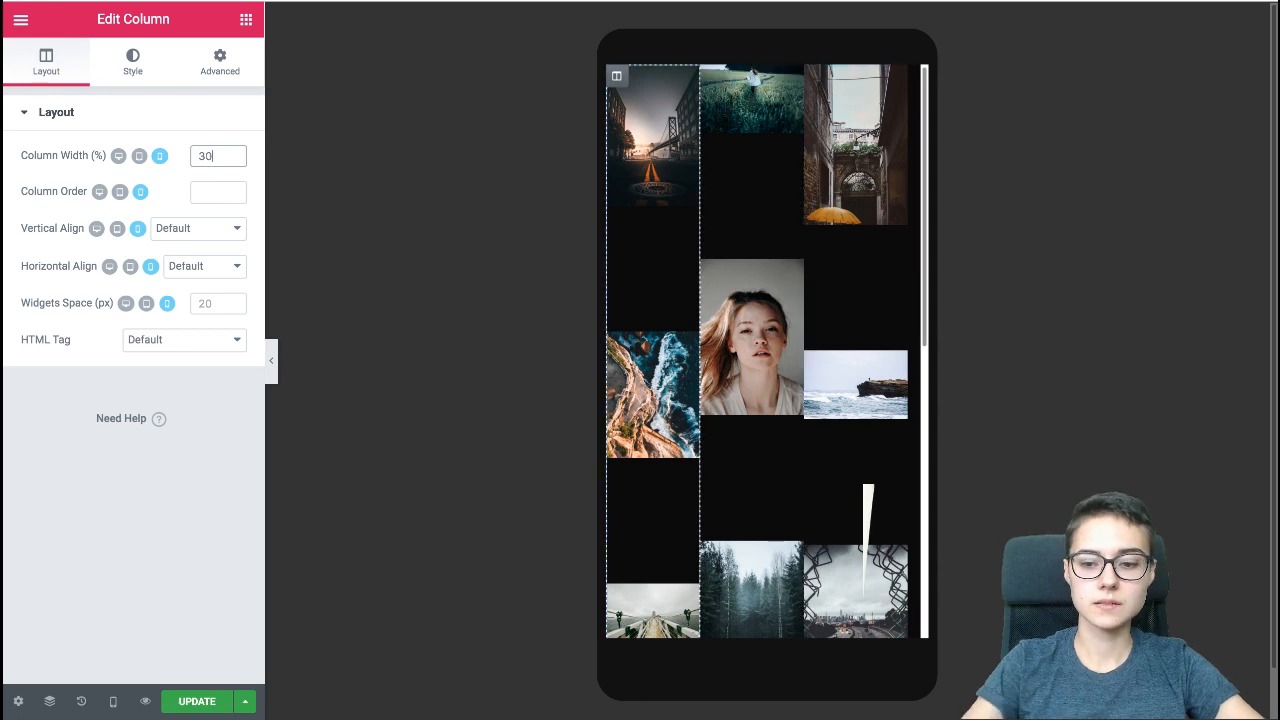
{"action": "key", "text": "BackSpace"}
{"action": "type", "text": "3"}
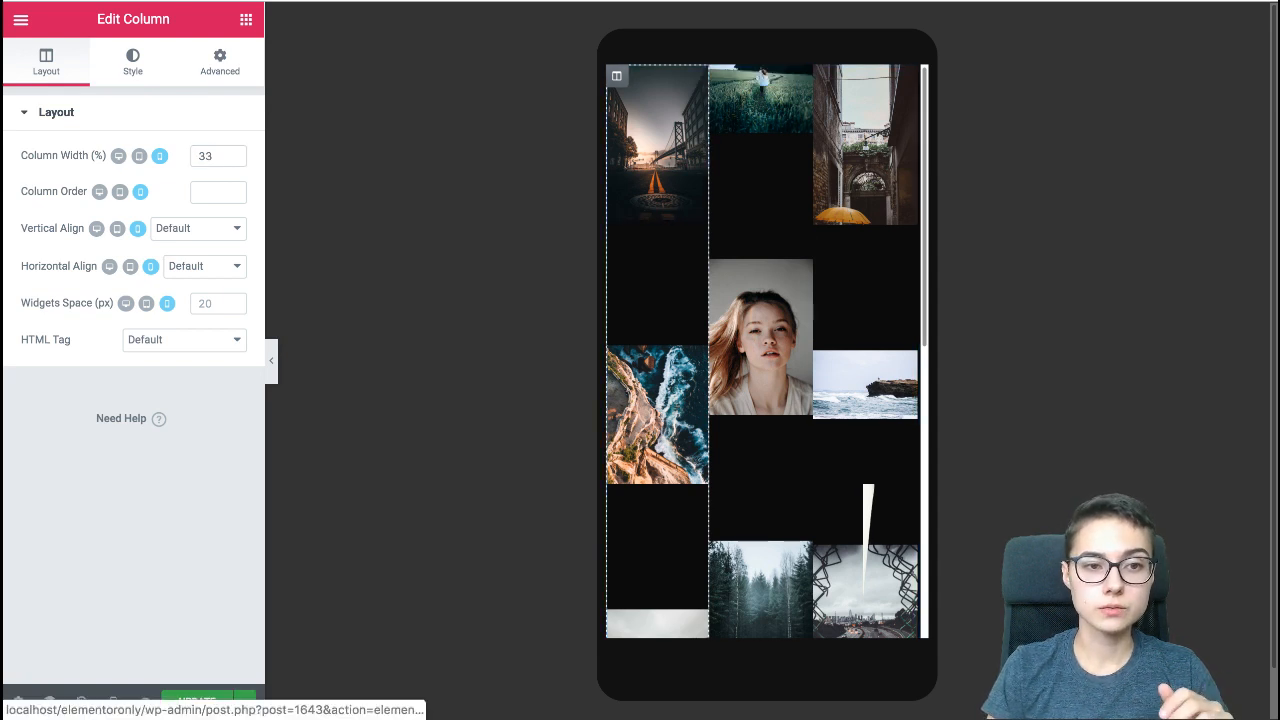
- Unlink the first column's margin and padding values, set its mobile right and left padding to 20 px, and copy the column
{"action": "left_click", "coordinate": [220, 62]}
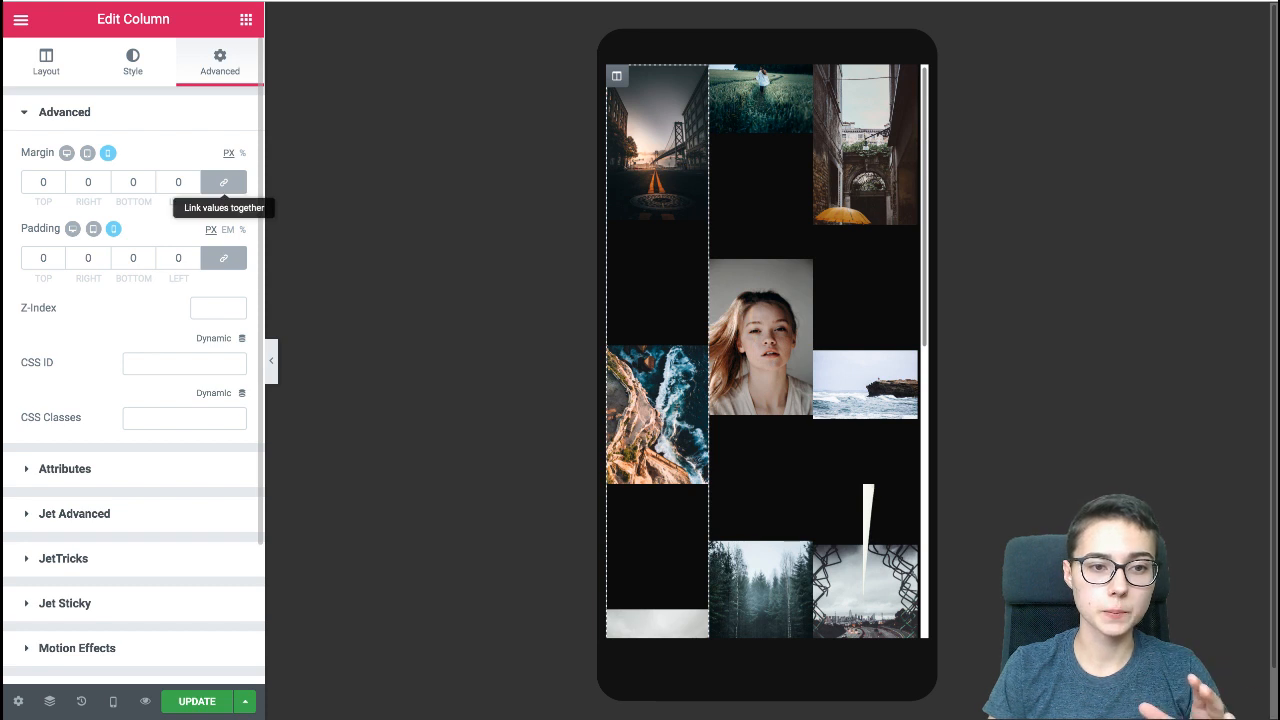
{"action": "left_click", "coordinate": [223, 182]}
{"action": "left_click", "coordinate": [223, 258]}
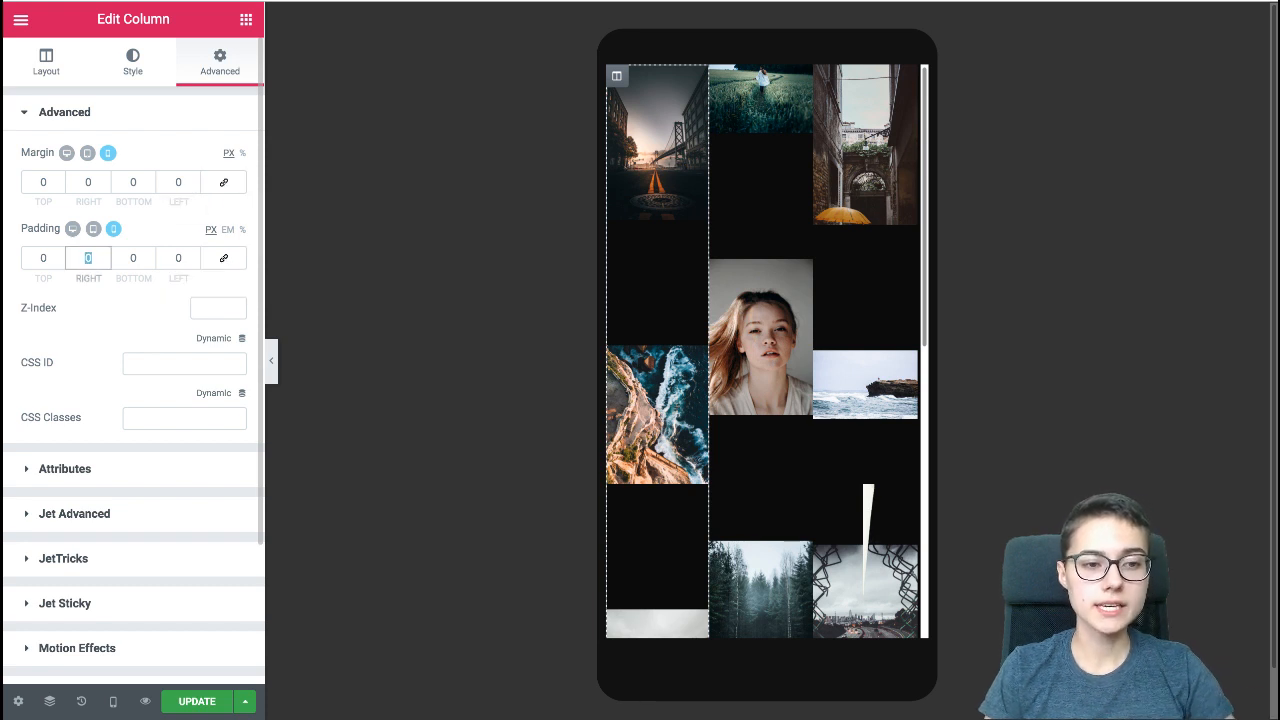
{"action": "type", "text": "20"}
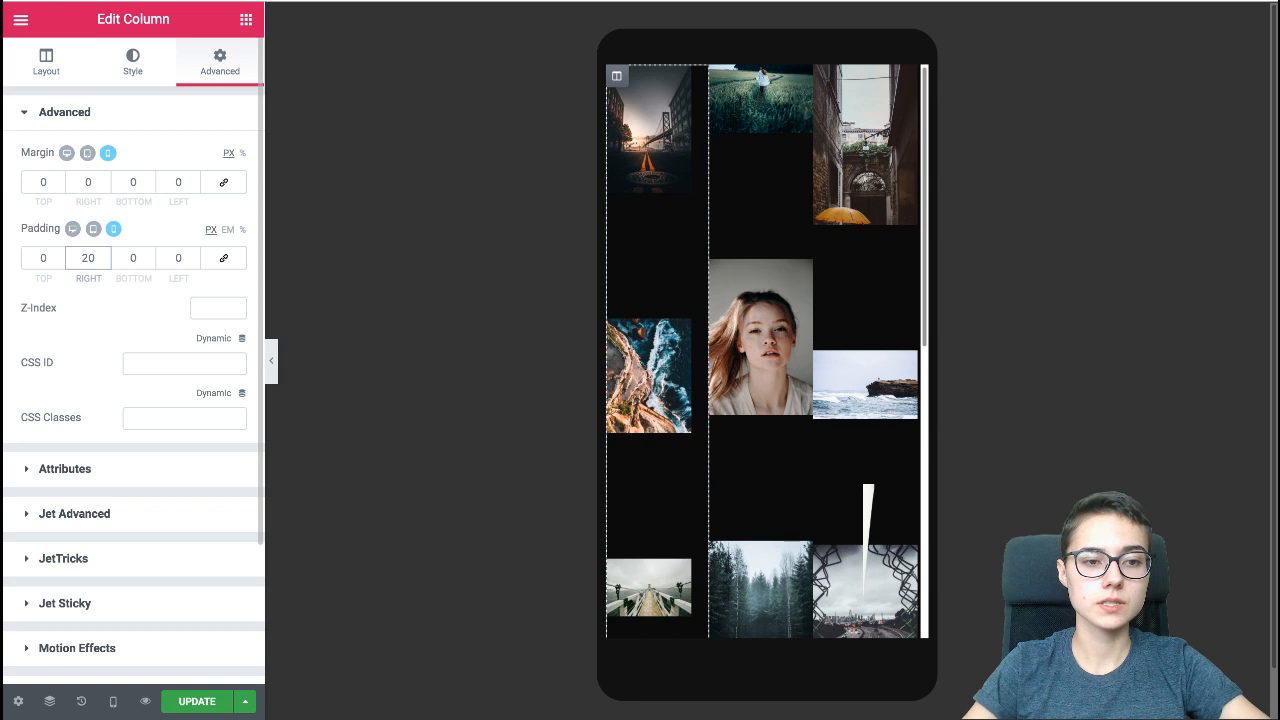
{"action": "type", "text": "20"}
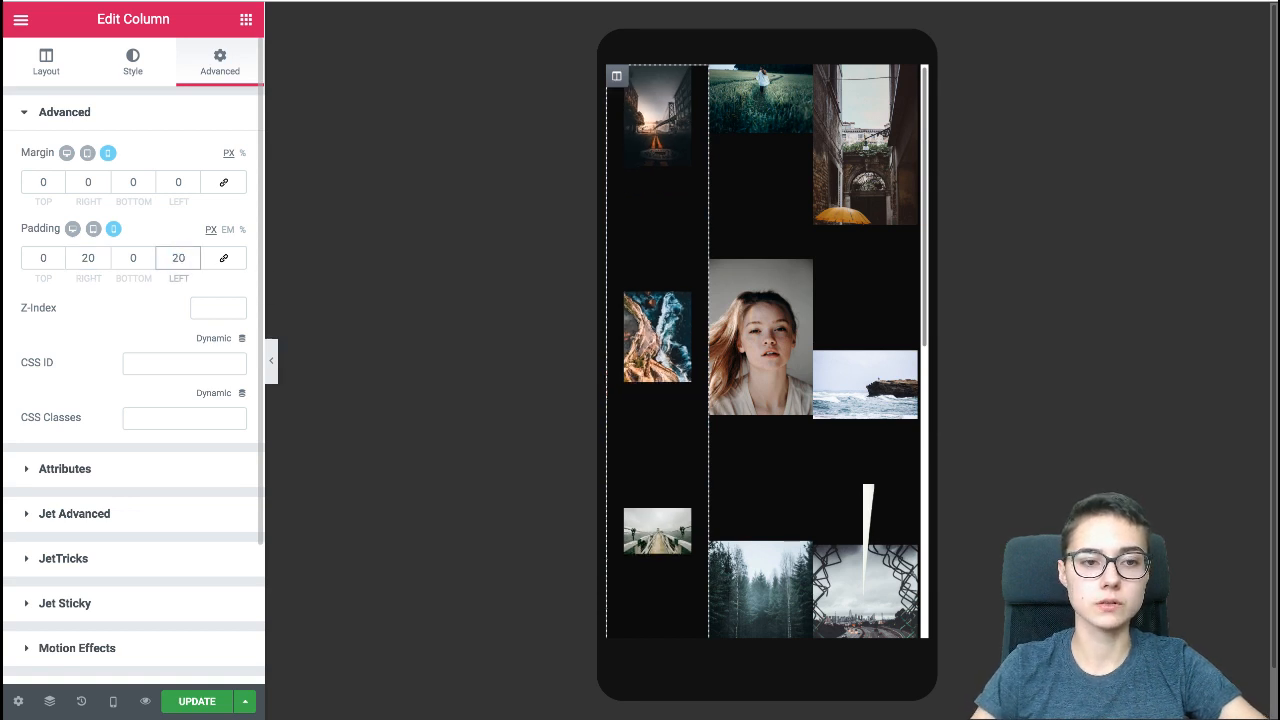
{"action": "right_click", "coordinate": [617, 78]}
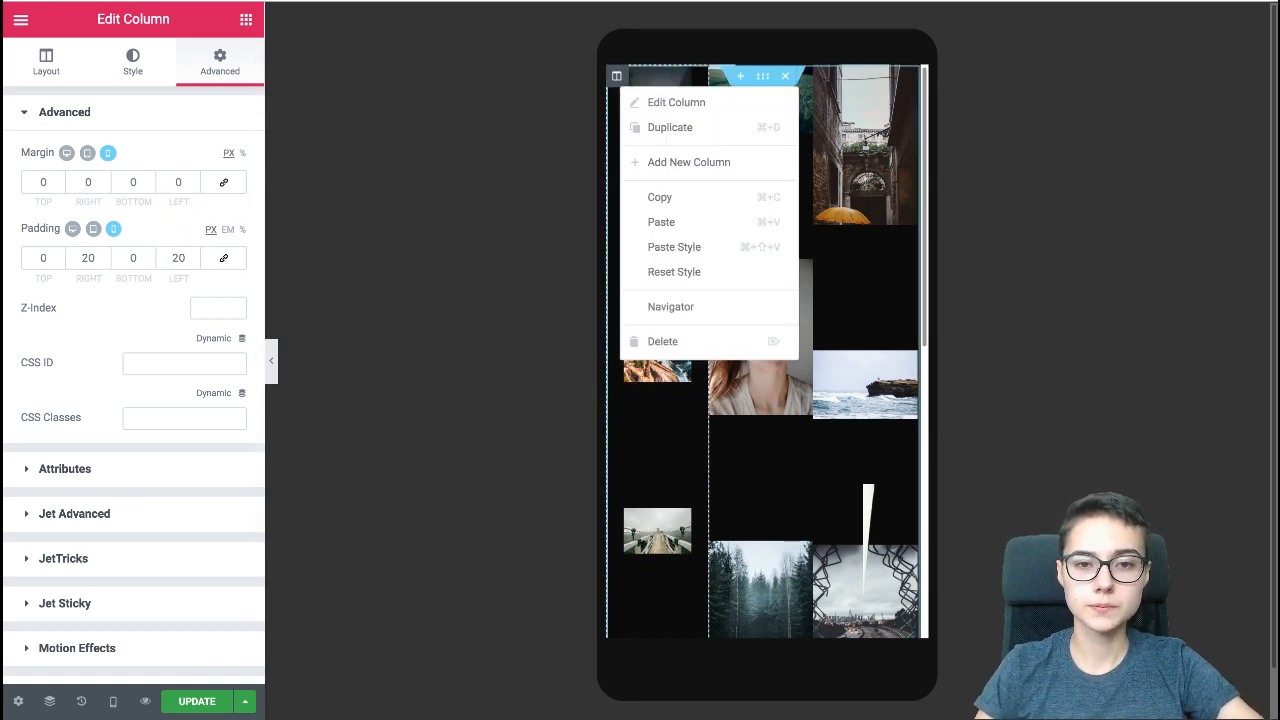
{"action": "left_click", "coordinate": [680, 199]}
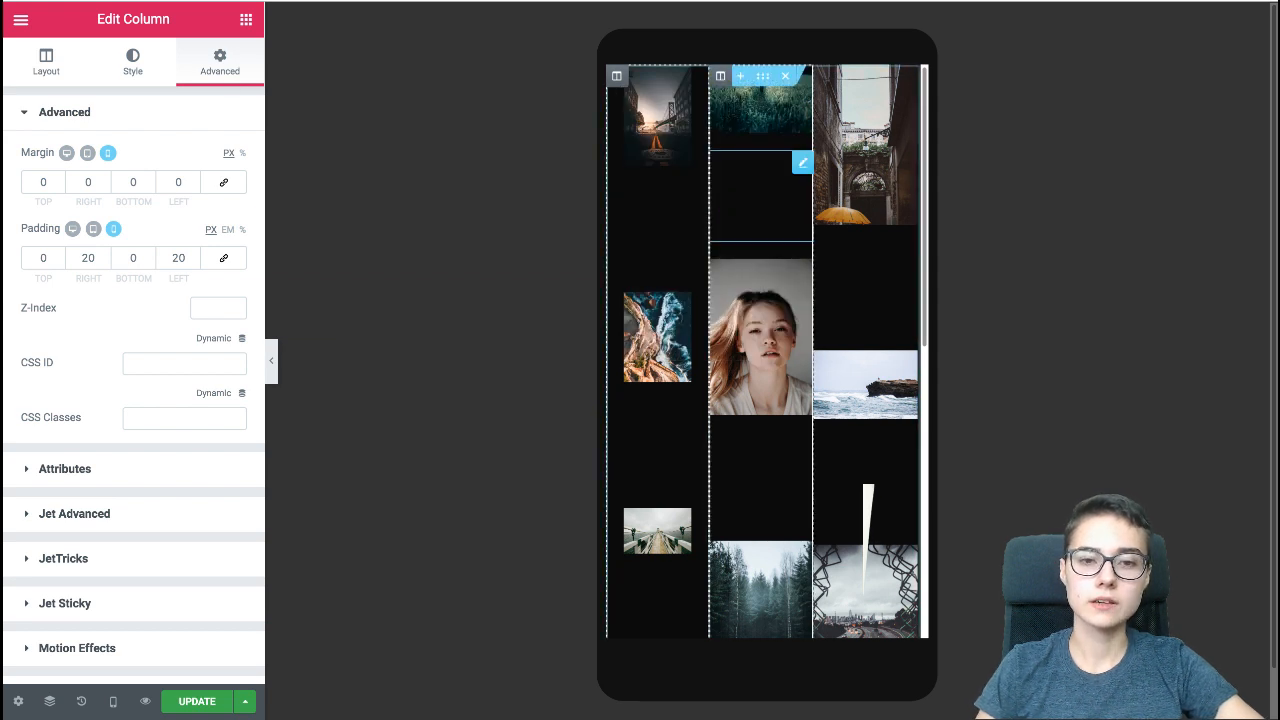
- Unlink the middle column's mobile padding values and set its right and left padding to 20 px
{"action": "left_click", "coordinate": [720, 76]}
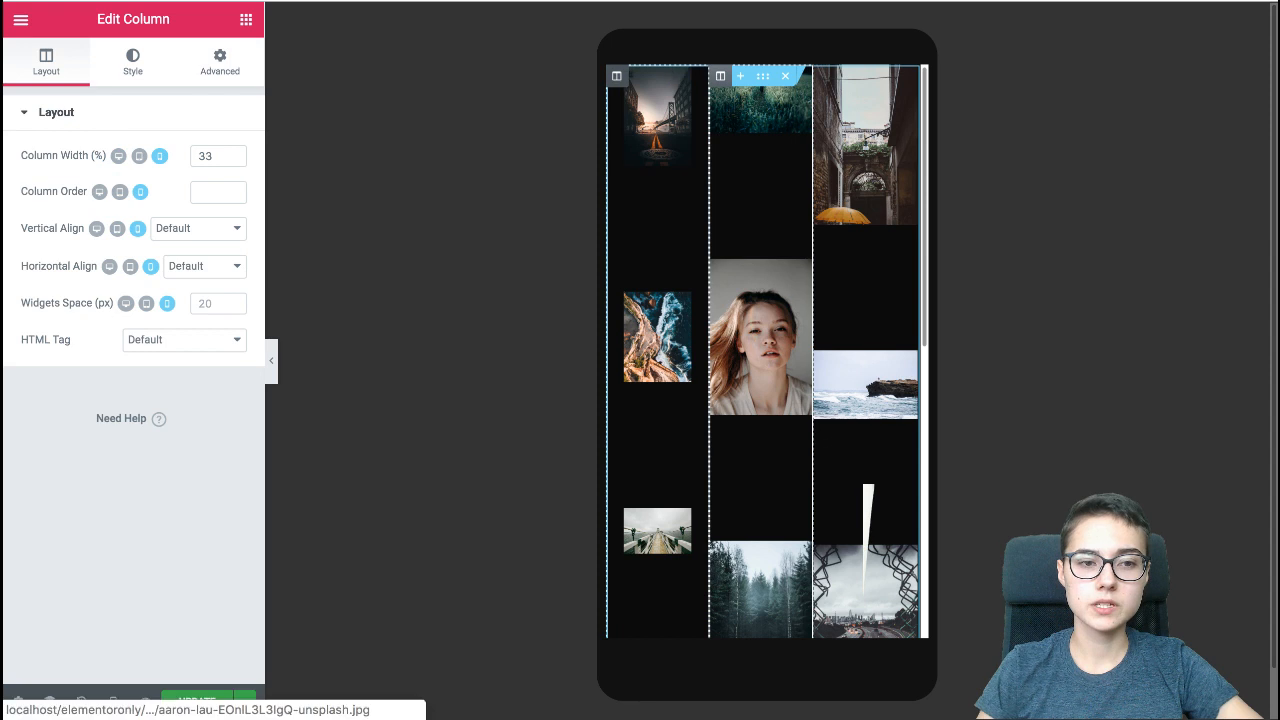
{"action": "left_click", "coordinate": [220, 62]}
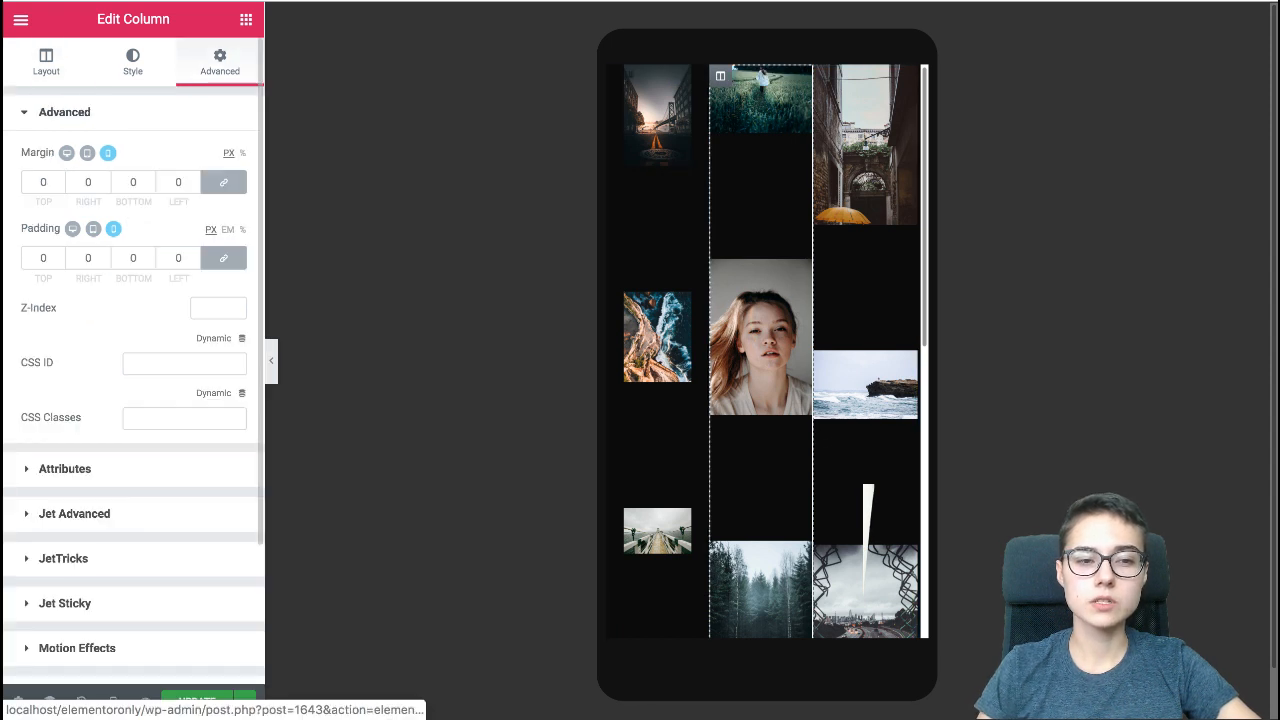
{"action": "left_click", "coordinate": [223, 258]}
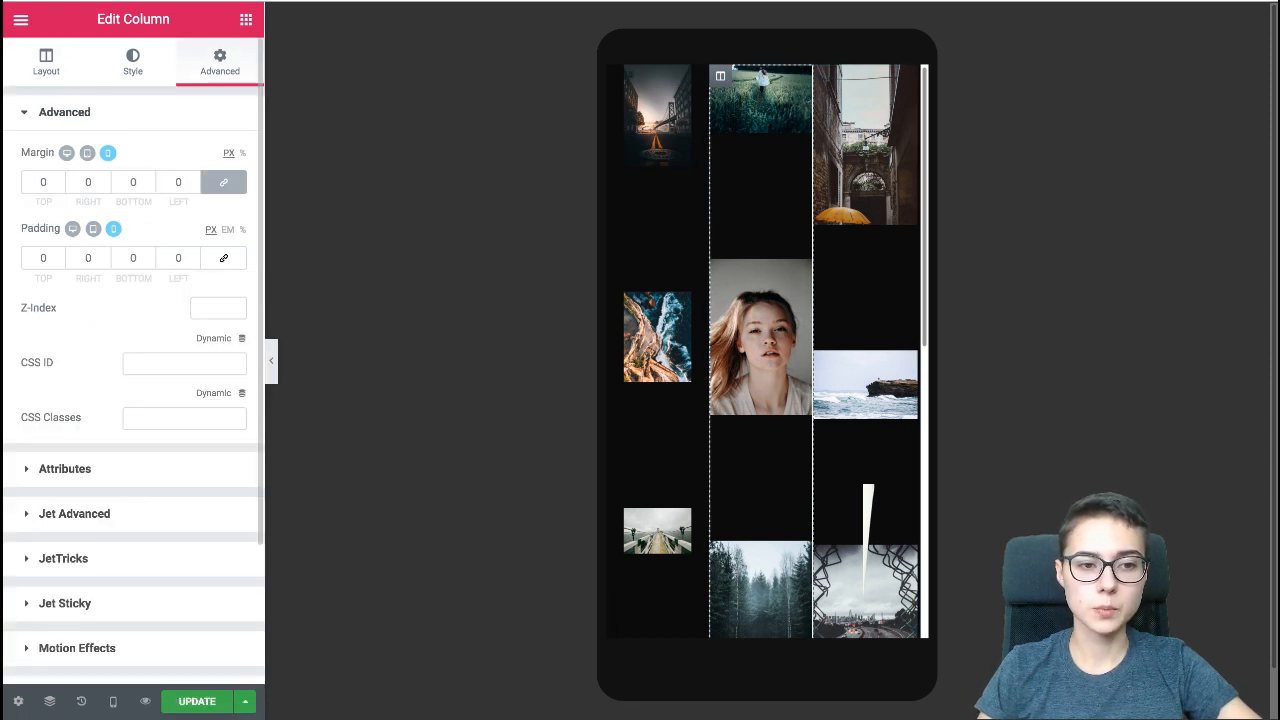
{"action": "type", "text": "20"}
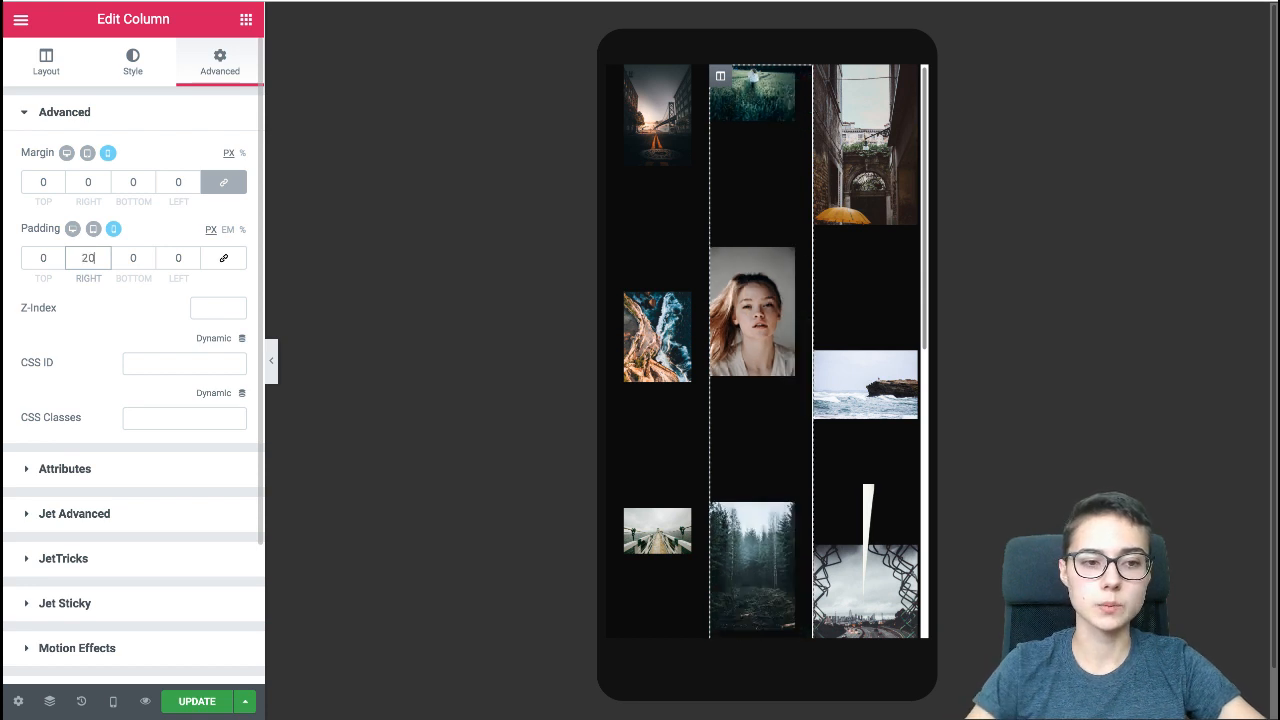
{"action": "type", "text": "20"}
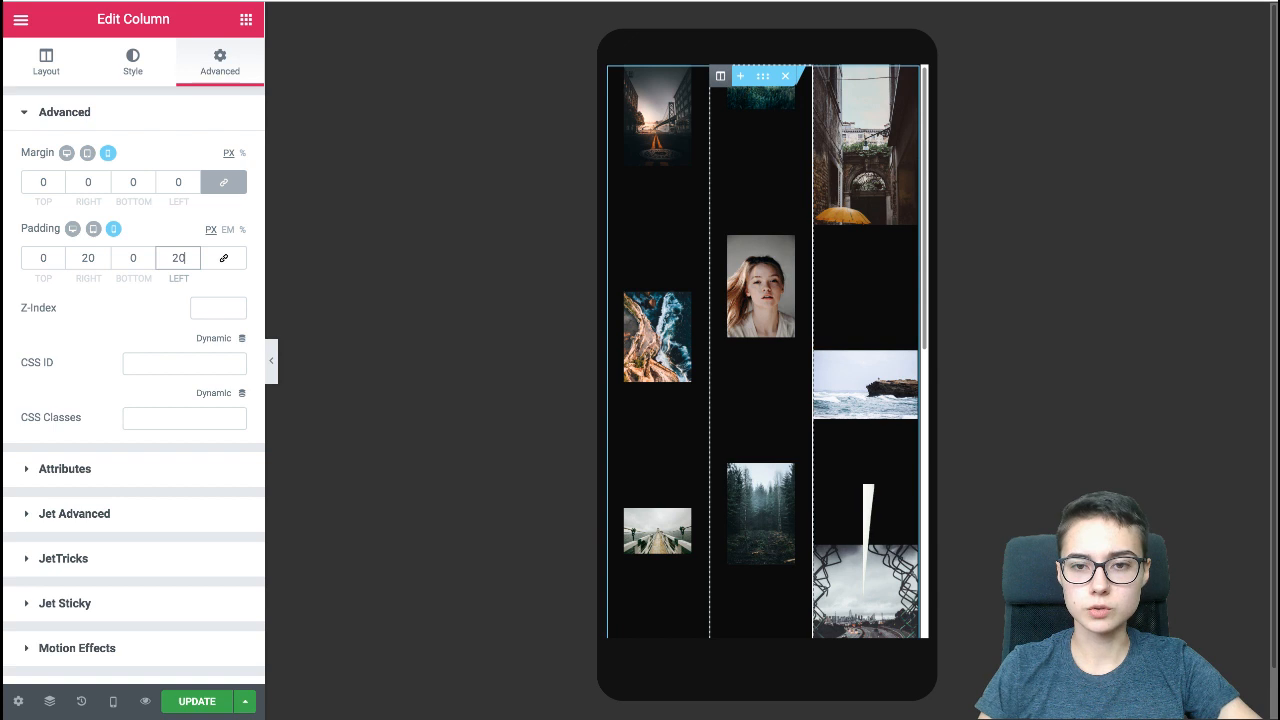
- Unlink the third column's mobile padding values and set its right and left padding to 20 px
{"action": "left_click", "coordinate": [824, 76]}
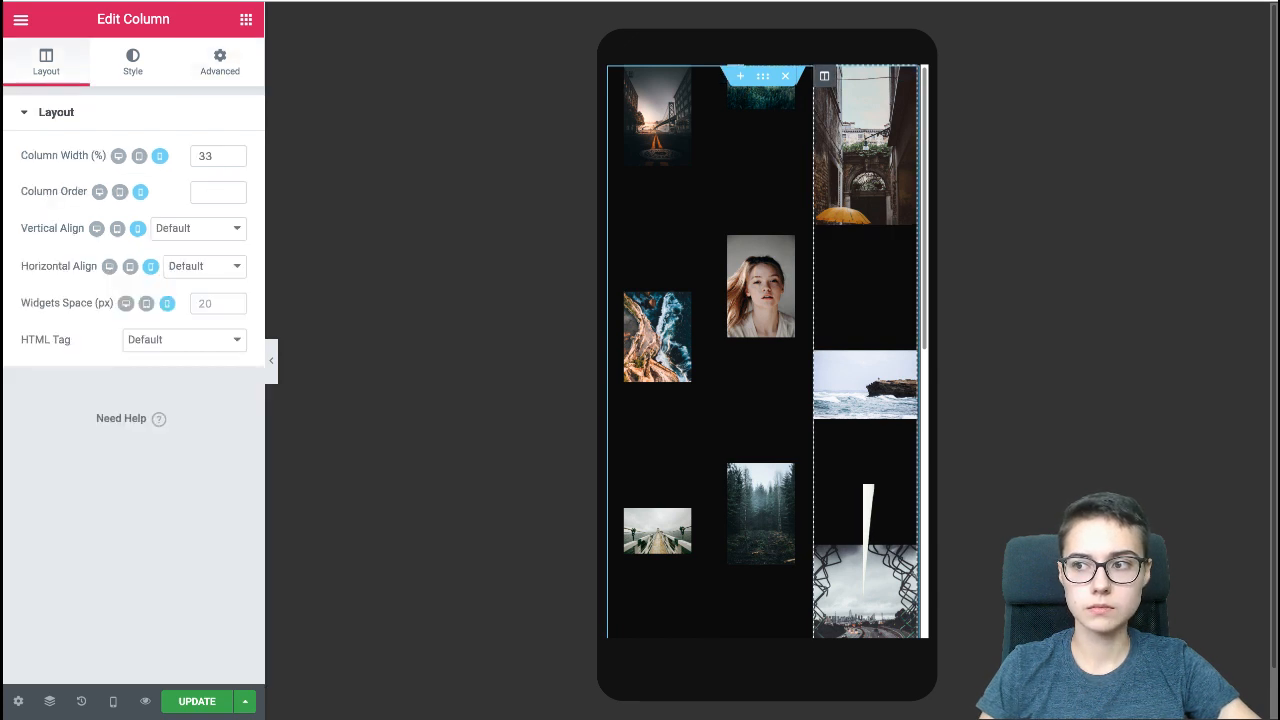
{"action": "left_click", "coordinate": [220, 62]}
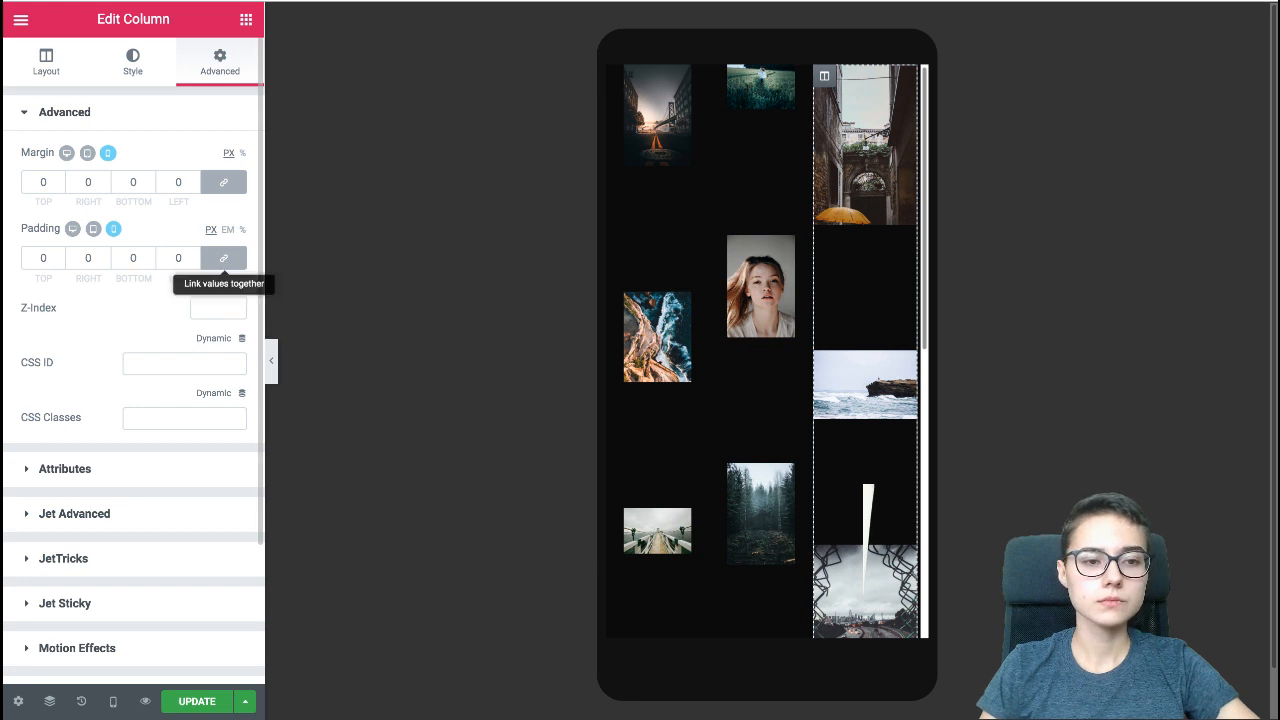
{"action": "left_click", "coordinate": [223, 258]}
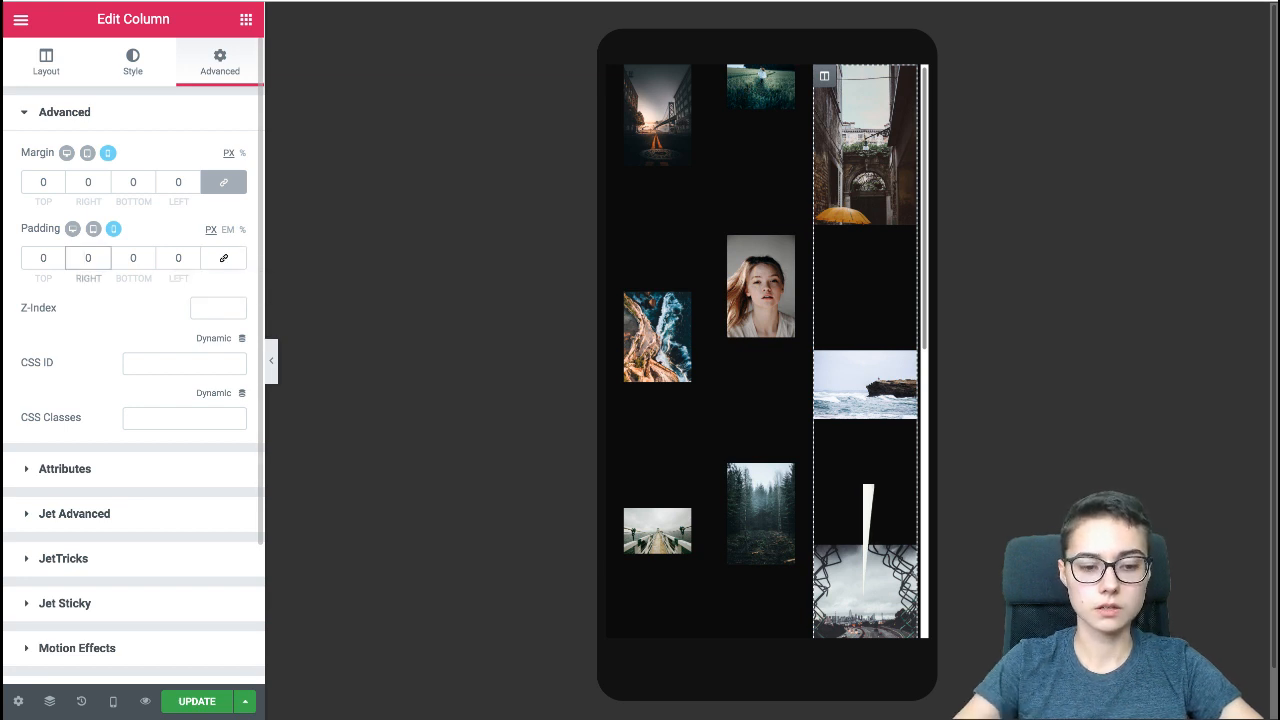
{"action": "type", "text": "2"}
{"action": "type", "text": "2"}
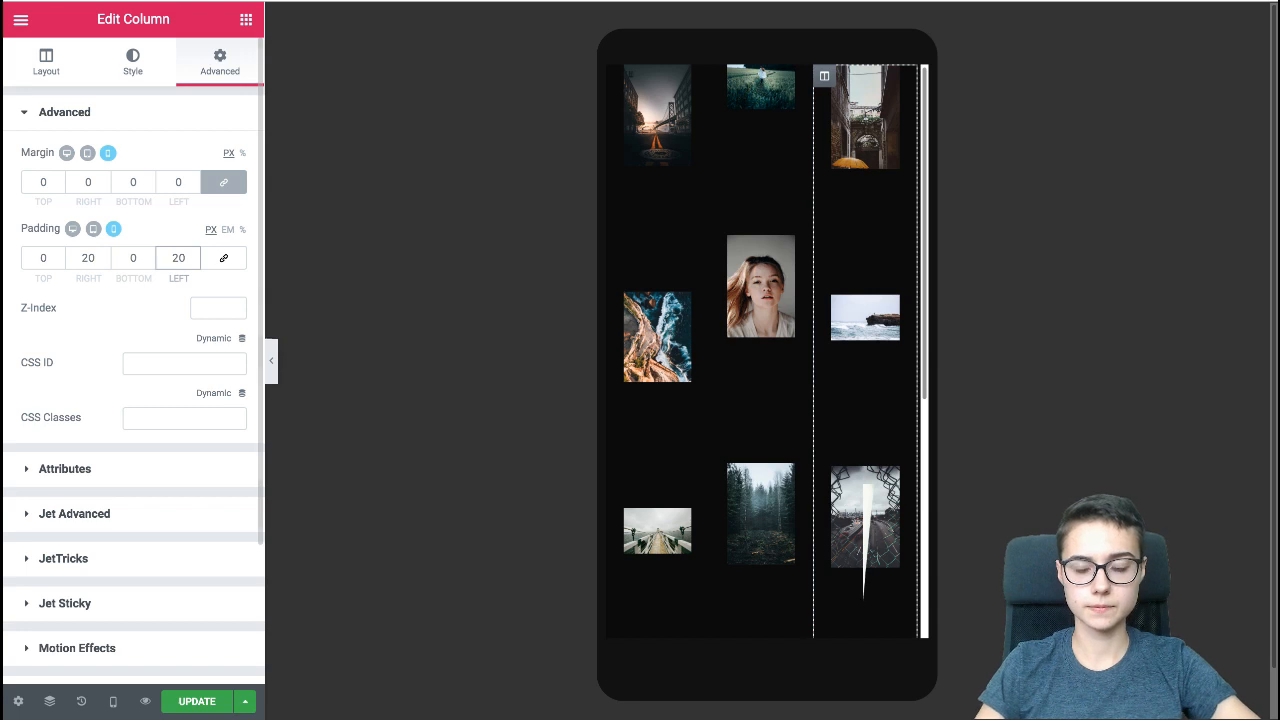
{"action": "scroll", "coordinate": [763, 350], "scroll_direction": "down", "scroll_amount": 5}
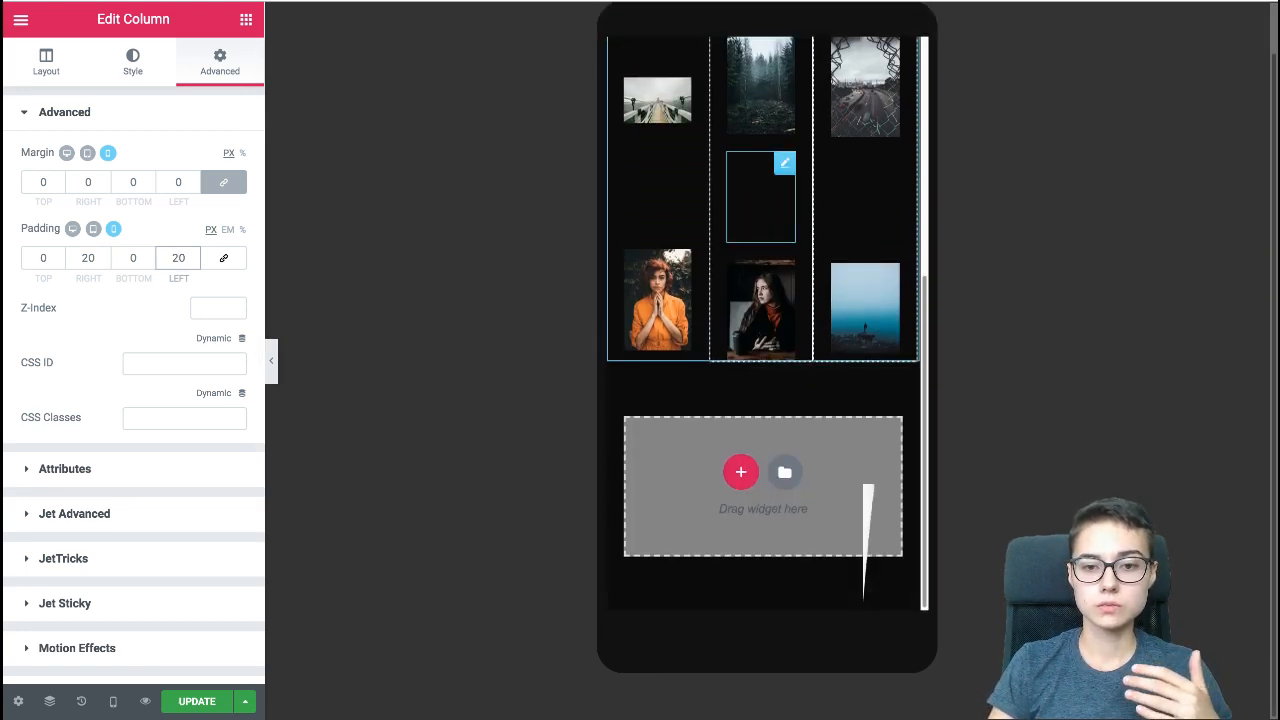
{"action": "scroll", "coordinate": [866, 488], "scroll_direction": "up", "scroll_amount": 5}
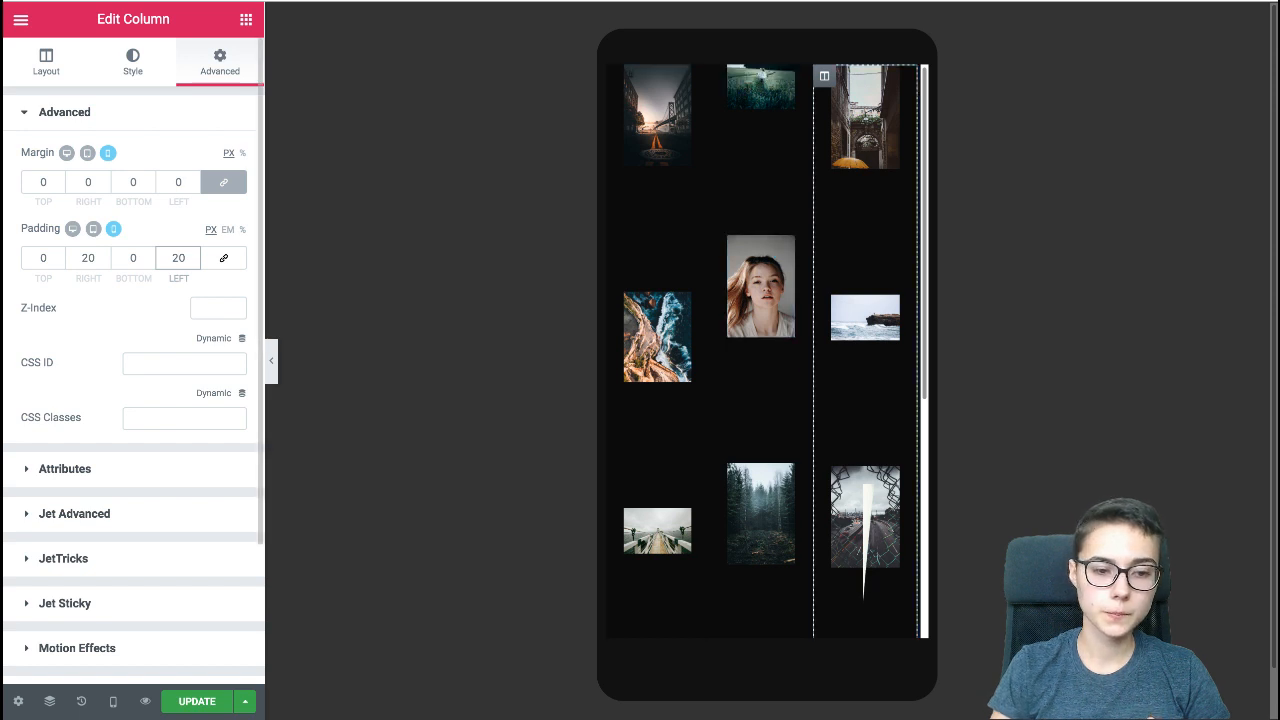
- Preview the page changes at full desktop width and reload the preview
{"action": "scroll", "coordinate": [762, 450], "scroll_direction": "down", "scroll_amount": 2}
{"action": "scroll", "coordinate": [762, 460], "scroll_direction": "up", "scroll_amount": 2}
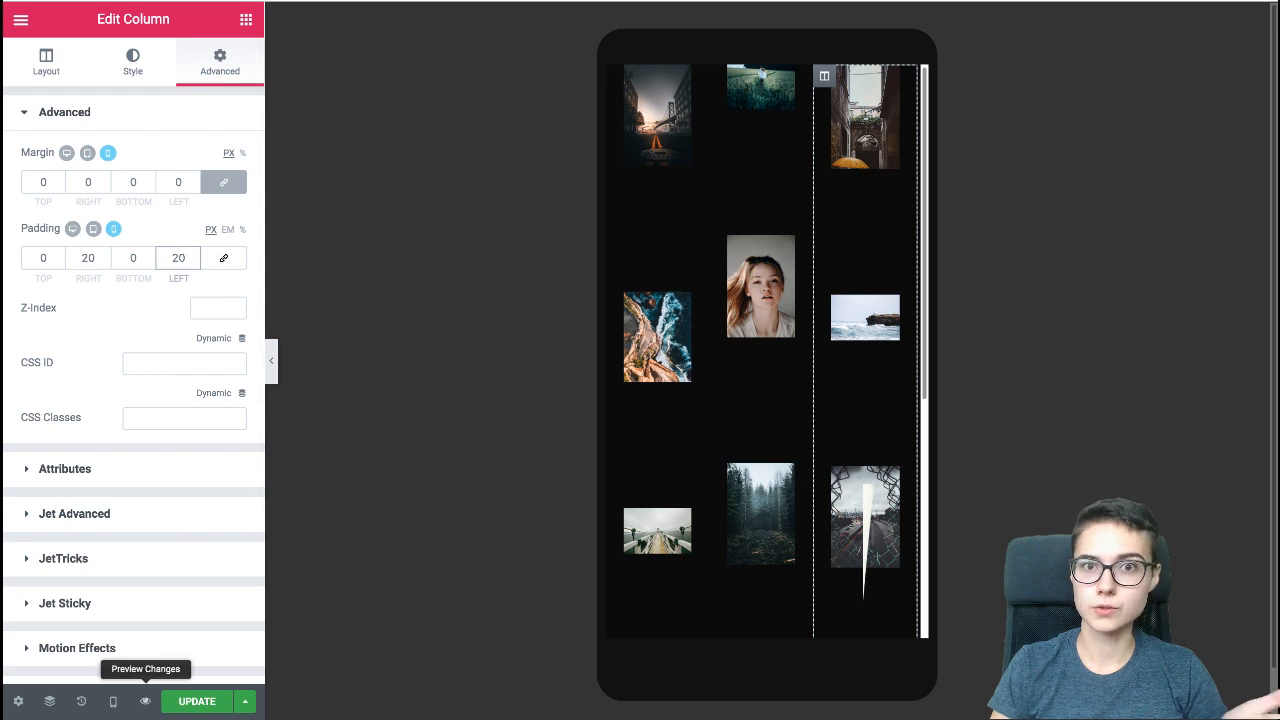
{"action": "left_click", "coordinate": [145, 701]}
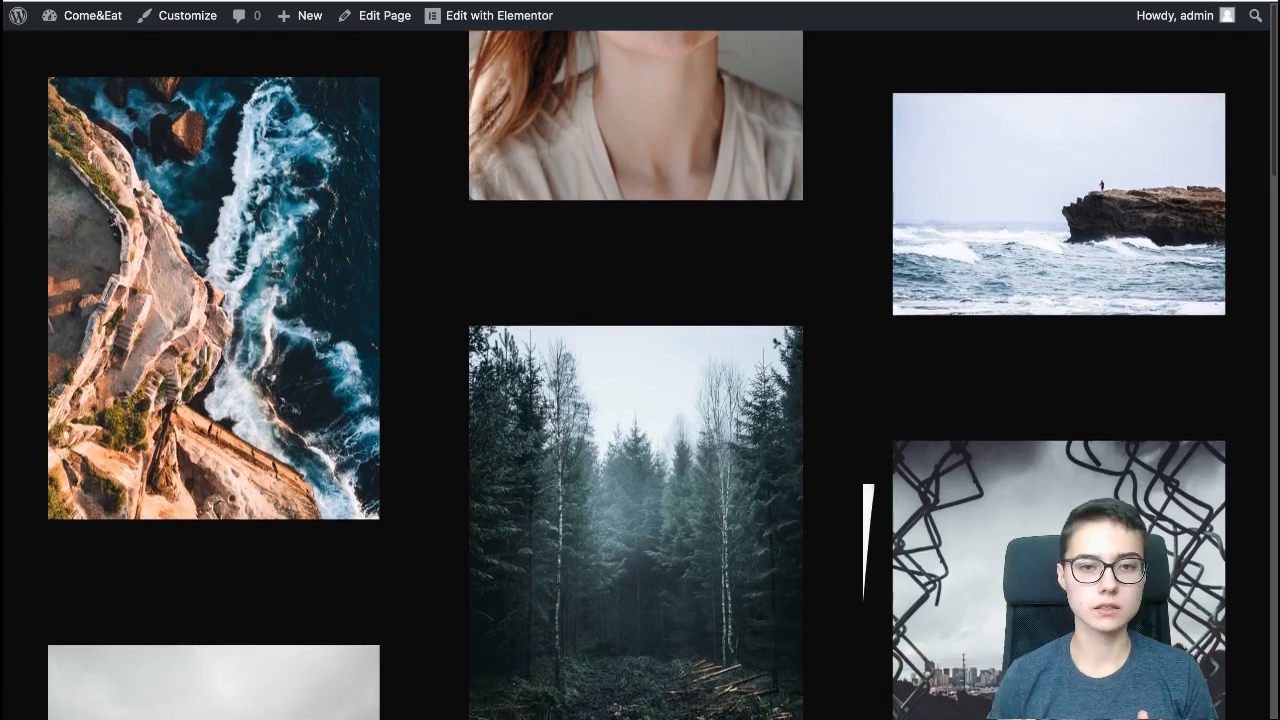
{"action": "key", "text": "super+r"}
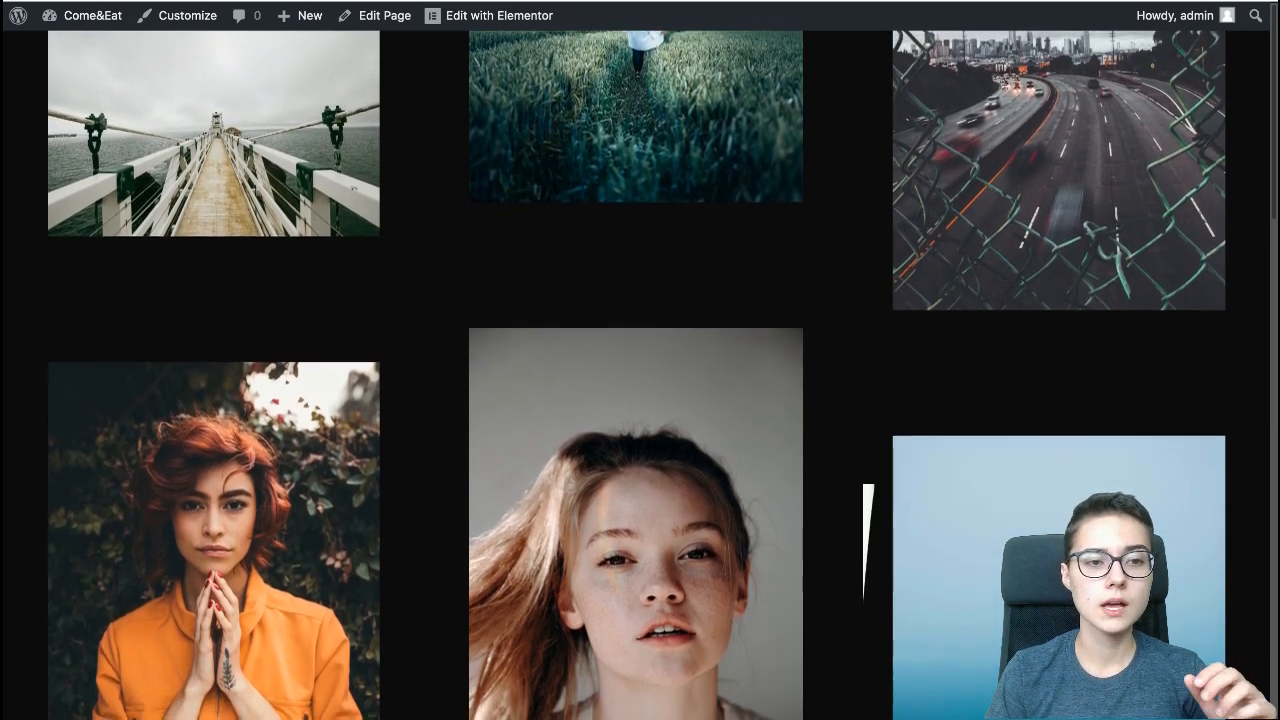
{"action": "key", "text": "super+r"}
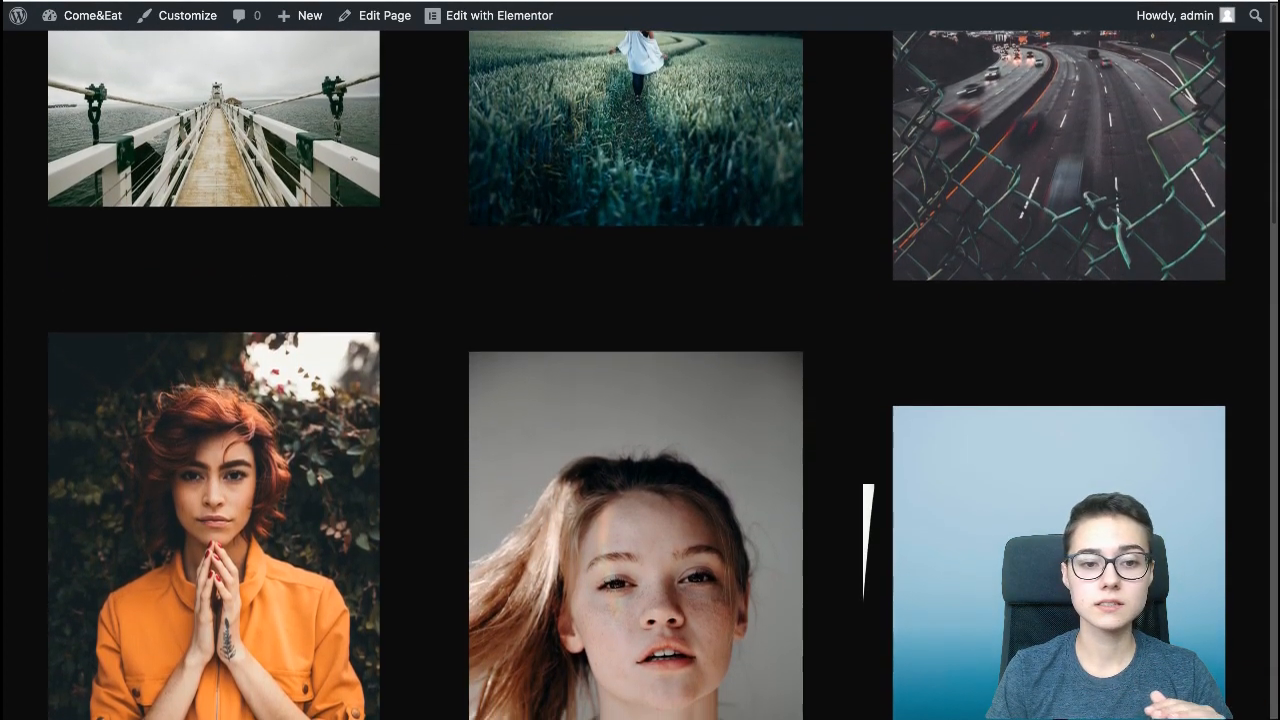
- Examine how the gallery columns move in the desktop preview, from the first images down and back
{"action": "scroll", "coordinate": [640, 400], "scroll_direction": "down", "scroll_amount": 7}
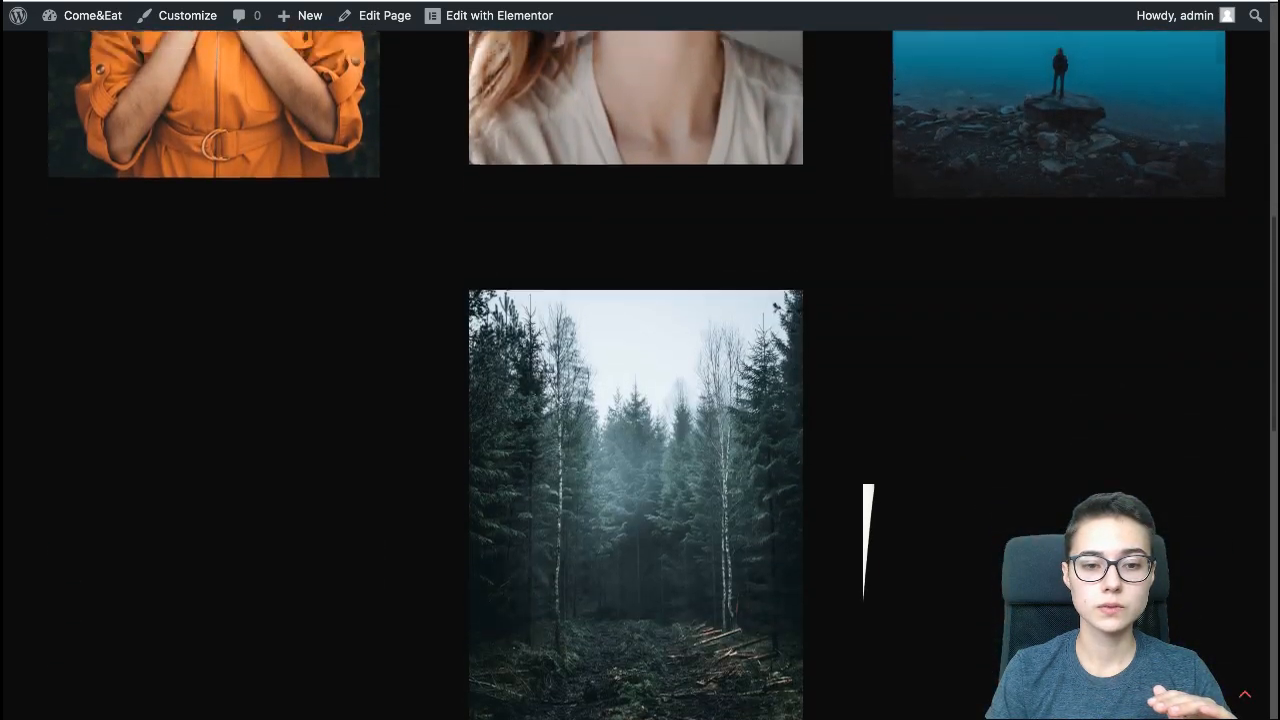
{"action": "scroll", "coordinate": [640, 400], "scroll_direction": "up", "scroll_amount": 6}
{"action": "scroll", "coordinate": [640, 400], "scroll_direction": "down", "scroll_amount": 4}
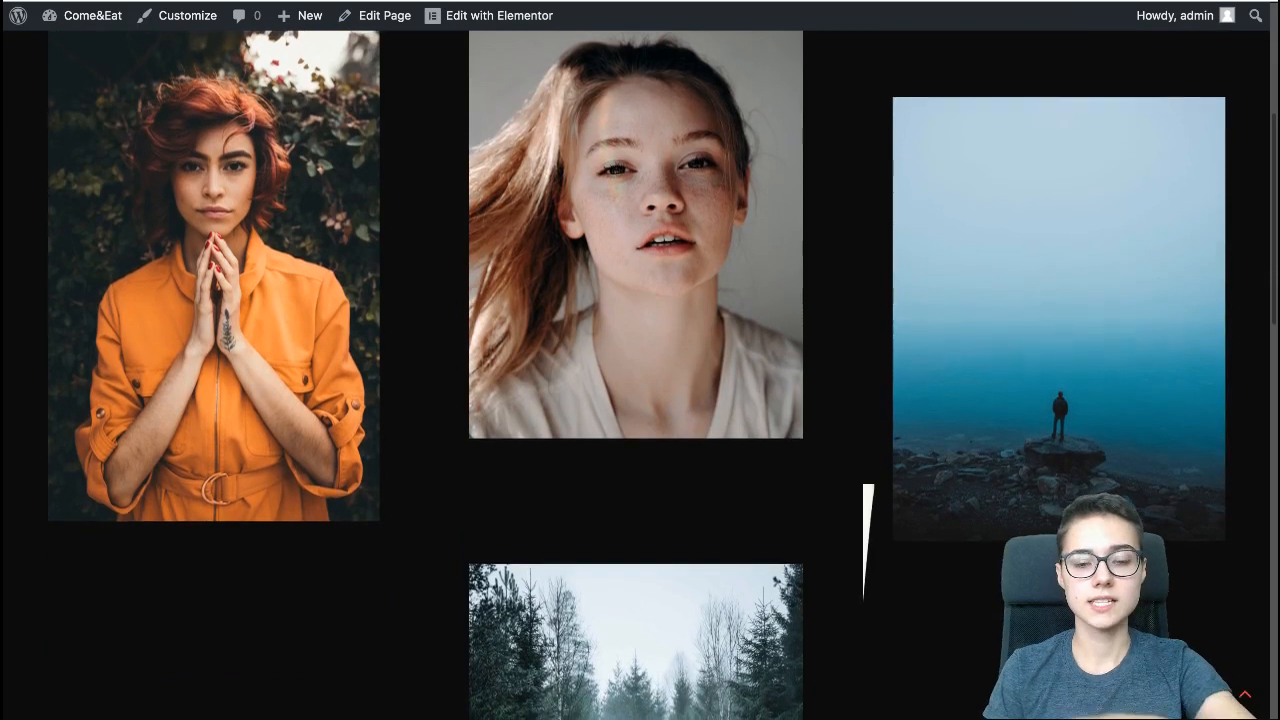
{"action": "scroll", "coordinate": [640, 400], "scroll_direction": "up", "scroll_amount": 4}
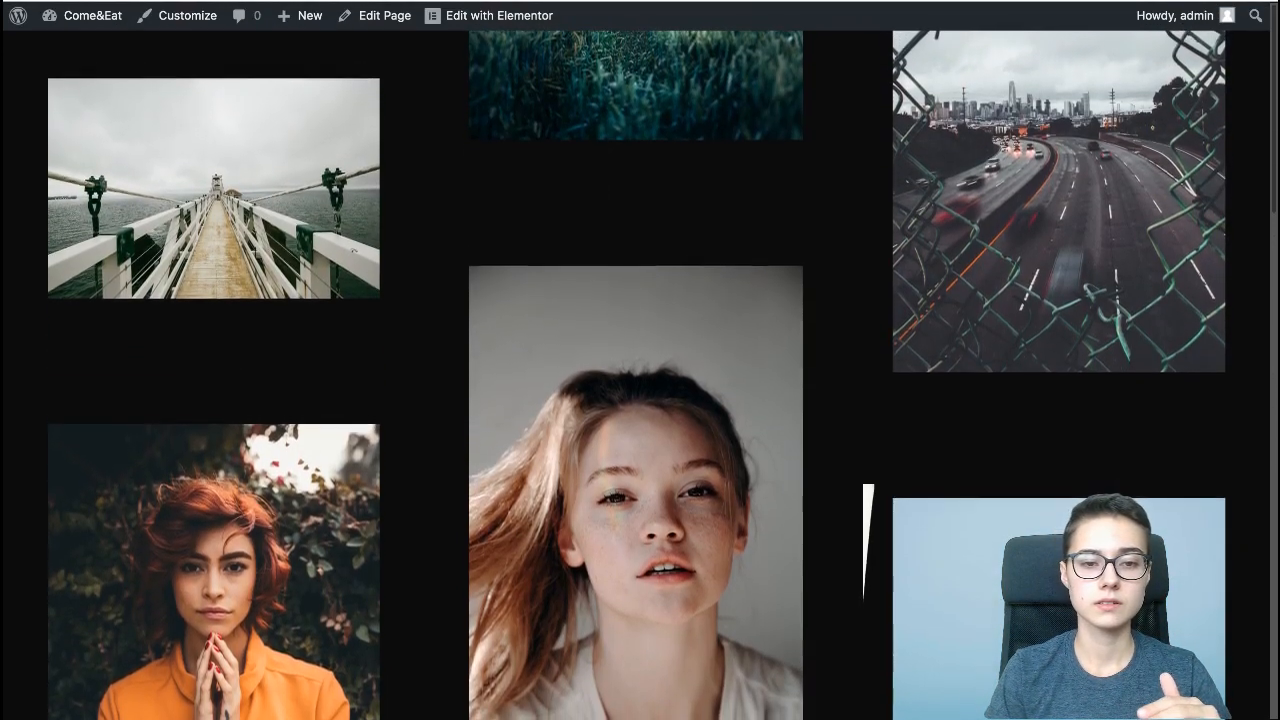
{"action": "scroll", "coordinate": [640, 400], "scroll_direction": "down", "scroll_amount": 5}
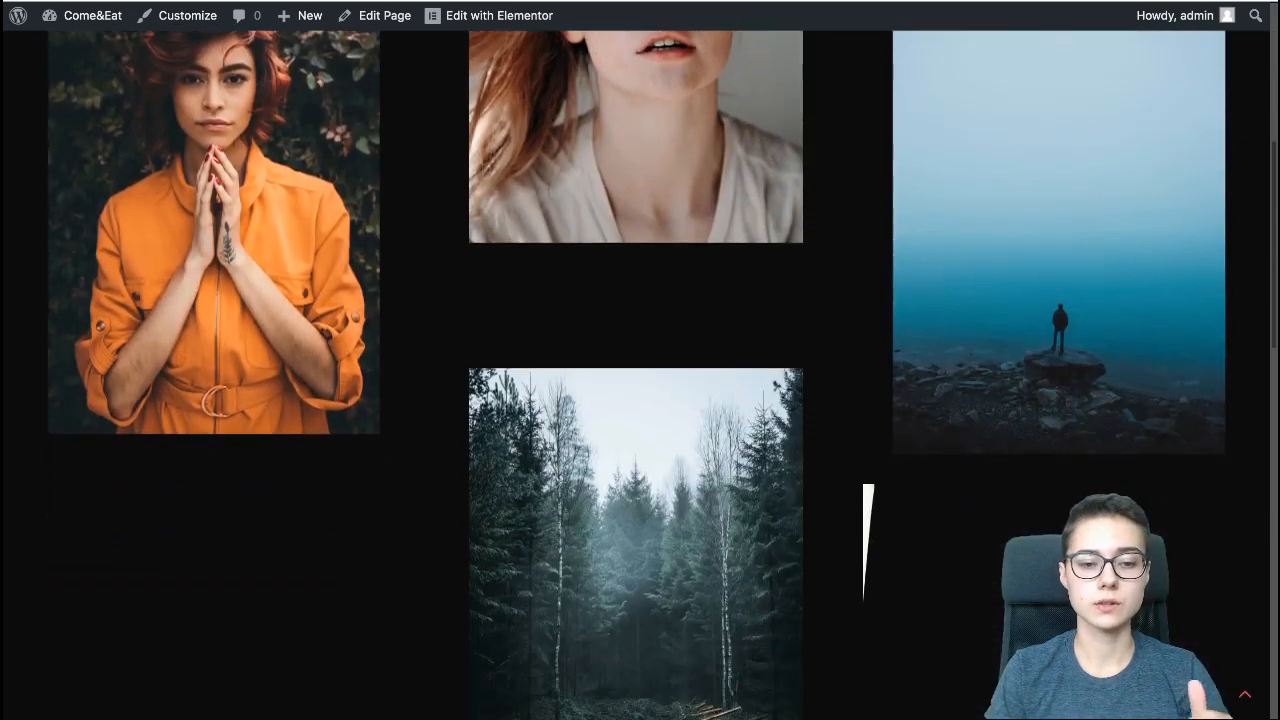
{"action": "scroll", "coordinate": [640, 400], "scroll_direction": "up", "scroll_amount": 5}
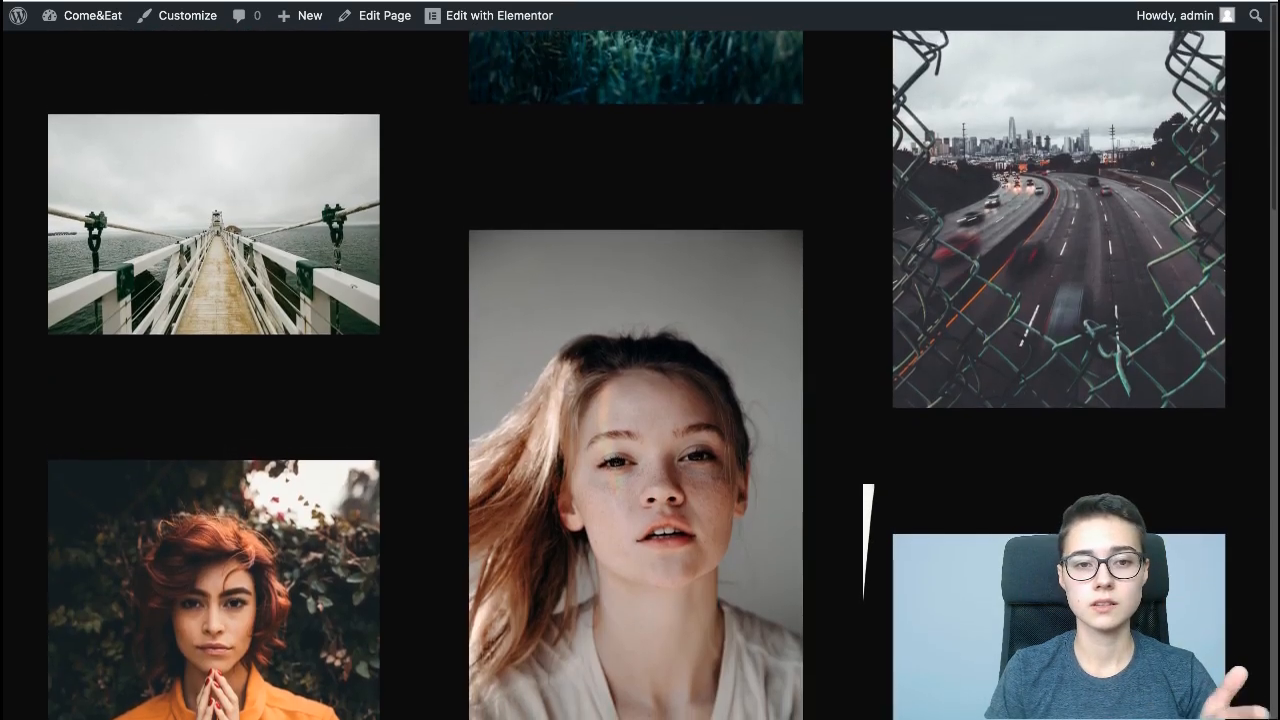
- Reload the preview and examine the gallery layout in iPad device emulation
{"action": "key", "text": "super+r"}
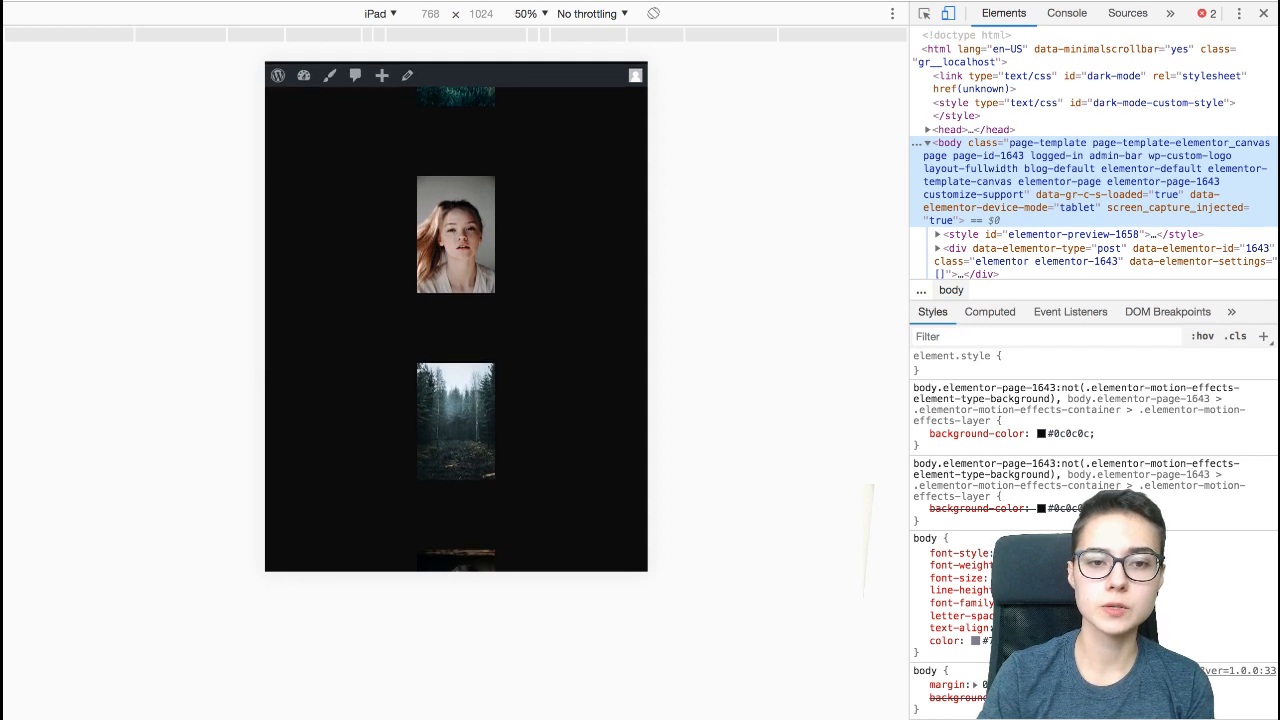
{"action": "scroll", "coordinate": [456, 320], "scroll_direction": "down", "scroll_amount": 2}
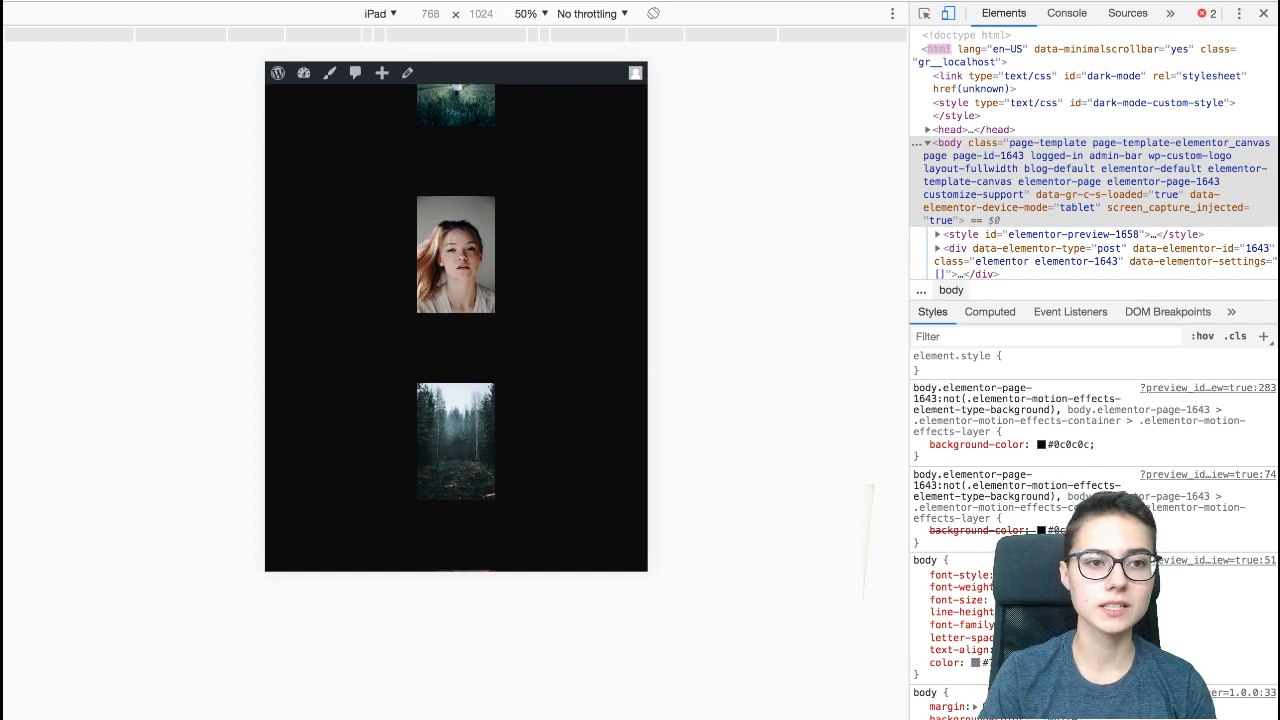
{"action": "scroll", "coordinate": [456, 316], "scroll_direction": "down", "scroll_amount": 2}
{"action": "scroll", "coordinate": [456, 316], "scroll_direction": "up", "scroll_amount": 3}
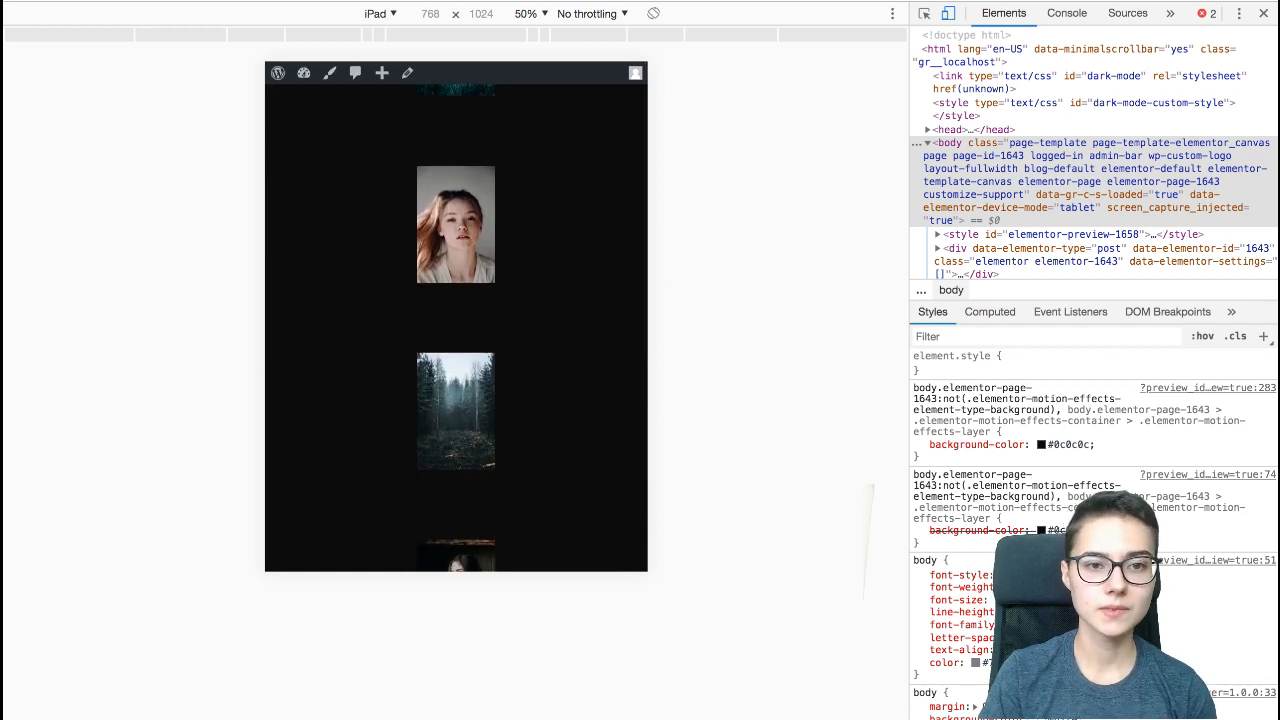
- Switch the emulated device to Pixel 2 and examine the three-column gallery on mobile
{"action": "left_click", "coordinate": [380, 13]}
{"action": "left_click", "coordinate": [360, 83]}
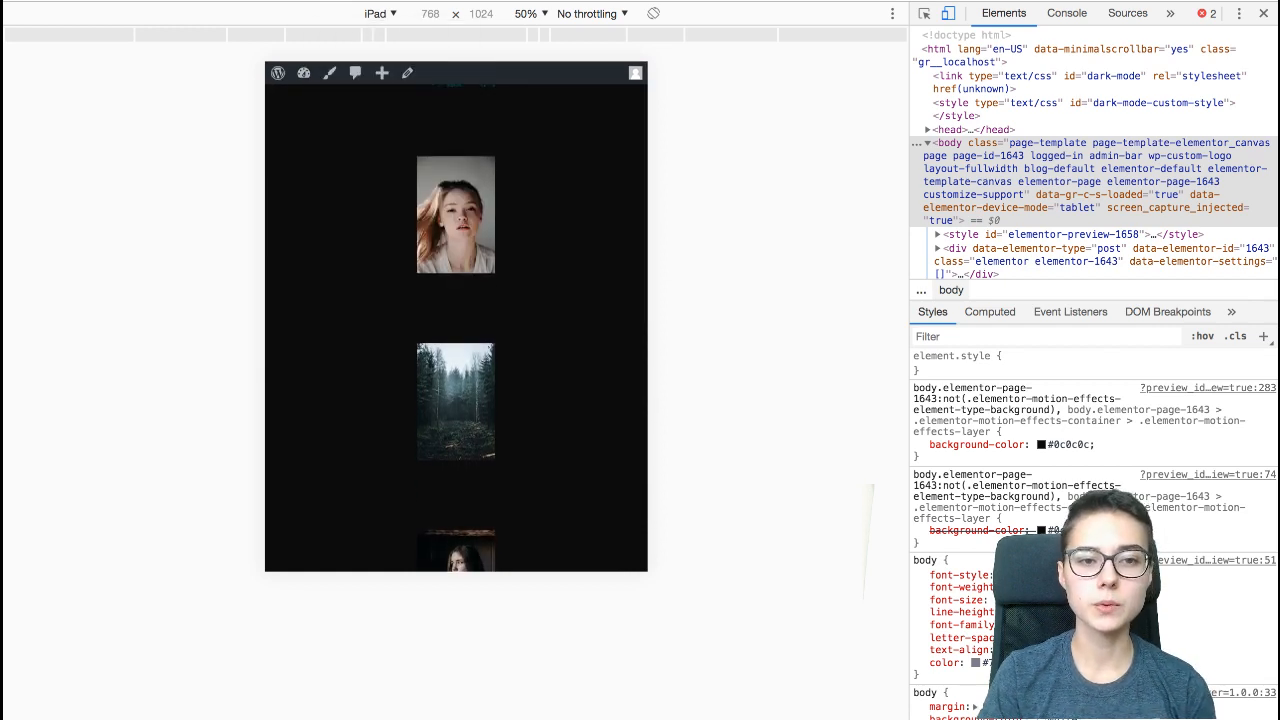
{"action": "scroll", "coordinate": [456, 378], "scroll_direction": "down", "scroll_amount": 5}
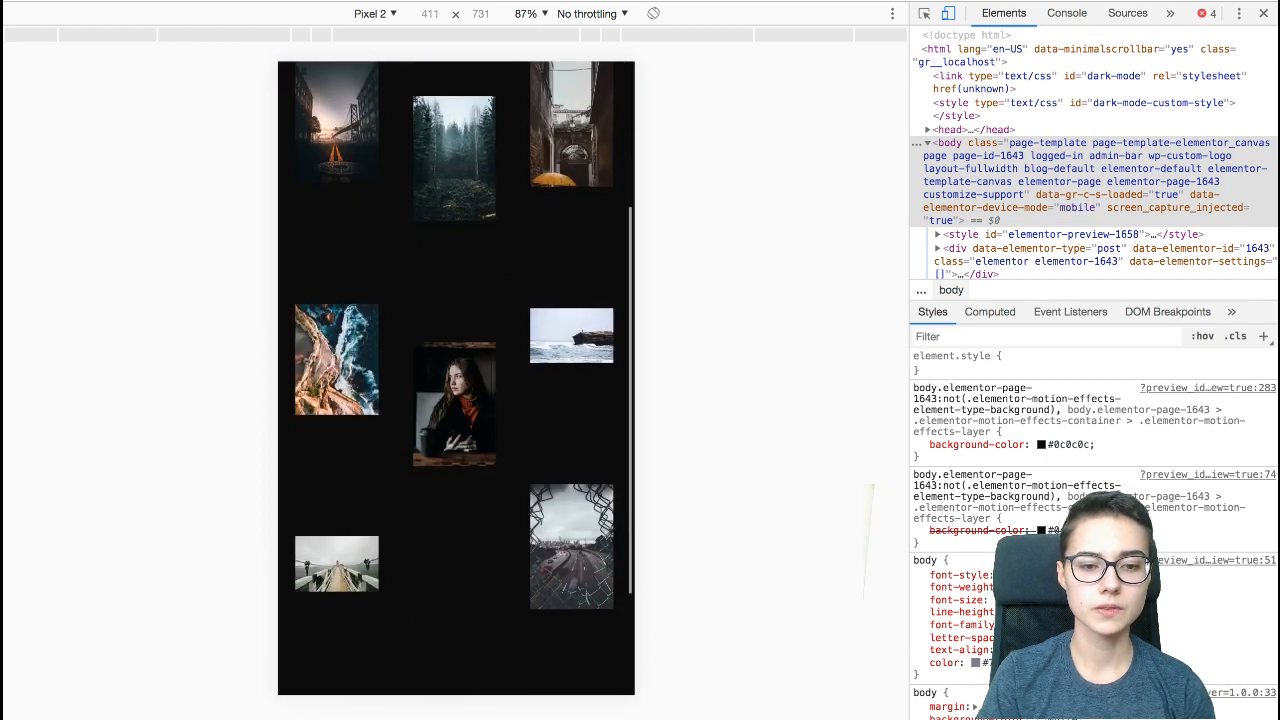
{"action": "scroll", "coordinate": [456, 378], "scroll_direction": "up", "scroll_amount": 5}
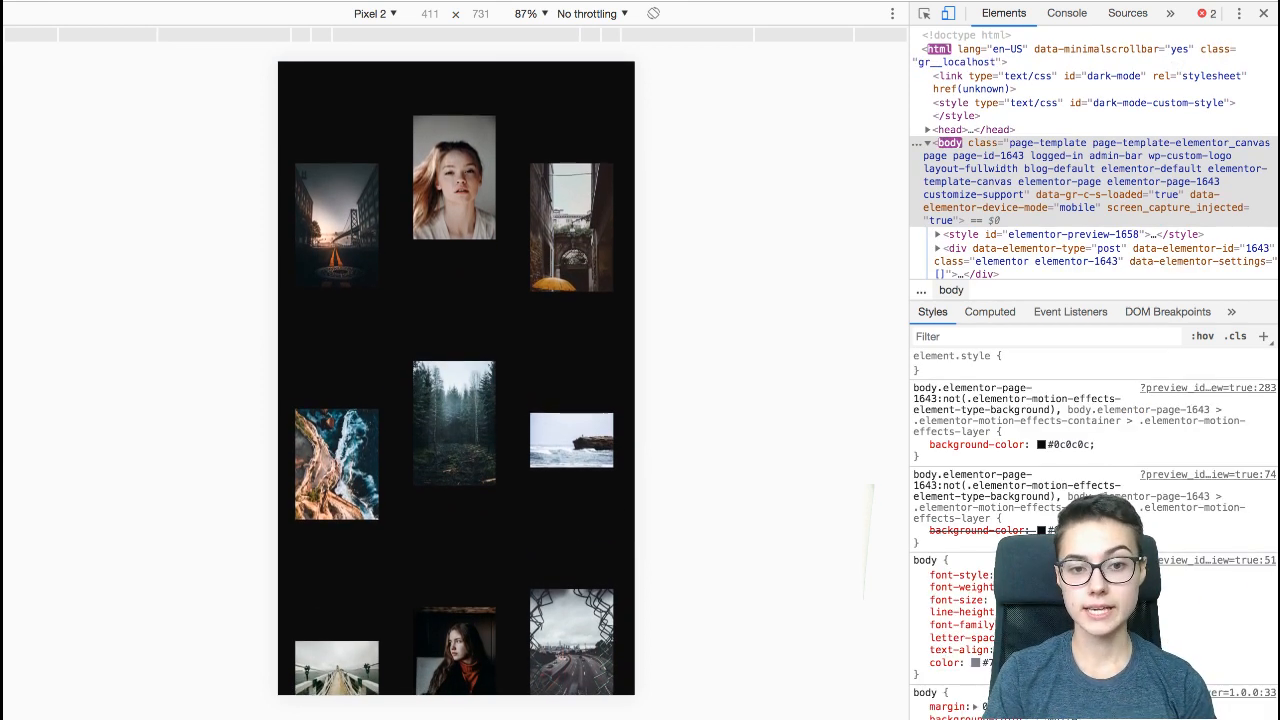
{"action": "scroll", "coordinate": [456, 378], "scroll_direction": "down", "scroll_amount": 2}
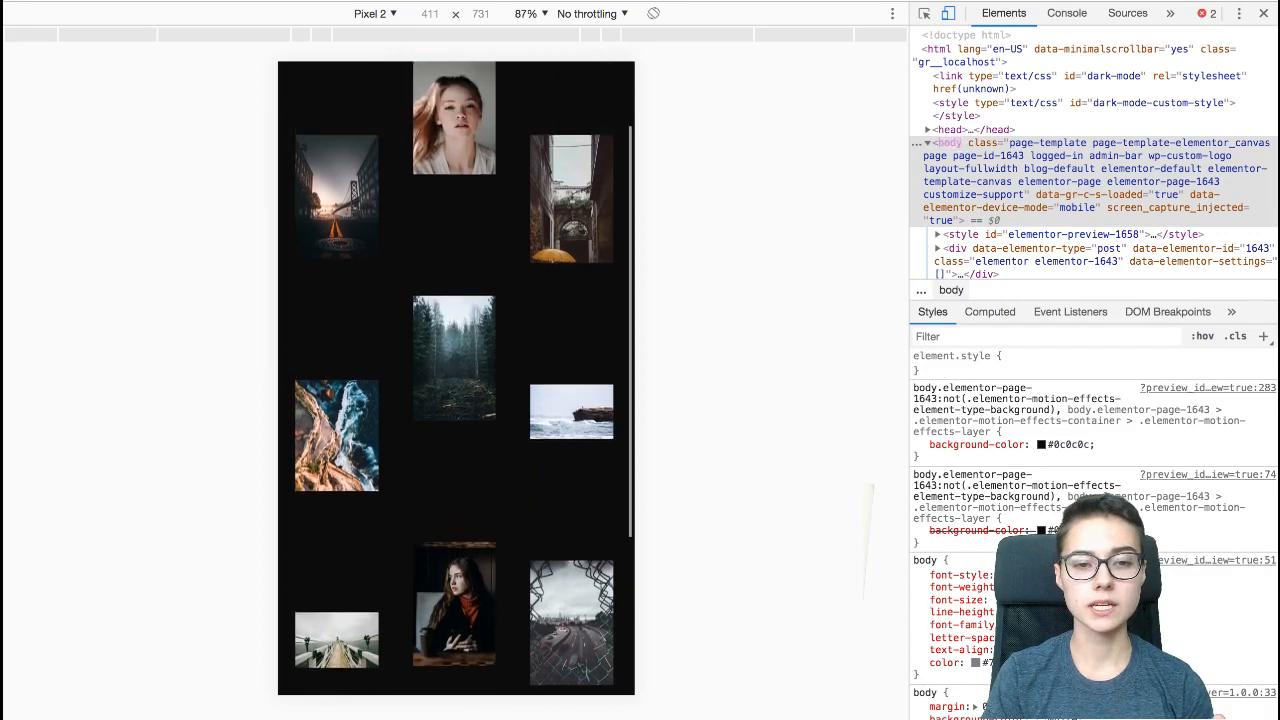
{"action": "scroll", "coordinate": [456, 378], "scroll_direction": "up", "scroll_amount": 2}
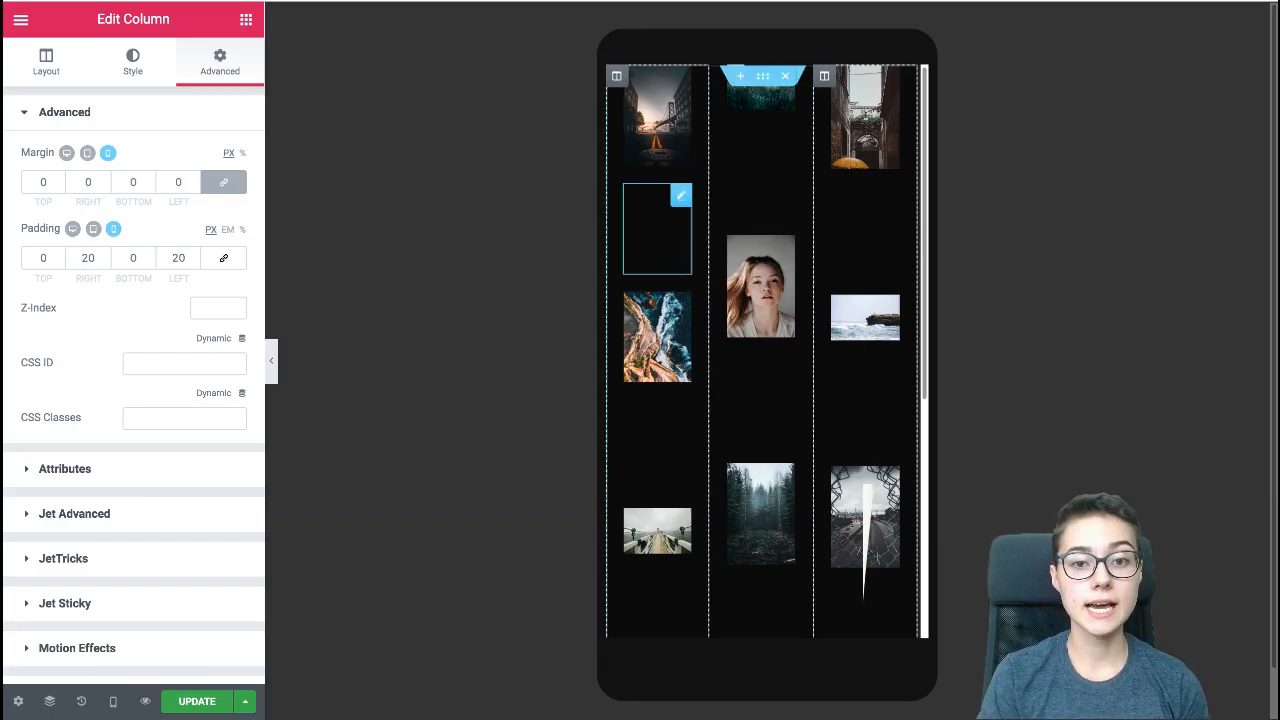
- Back in the Elementor editor, set the mobile space of the first column's three spacers to 40 each
{"action": "left_click", "coordinate": [660, 229]}
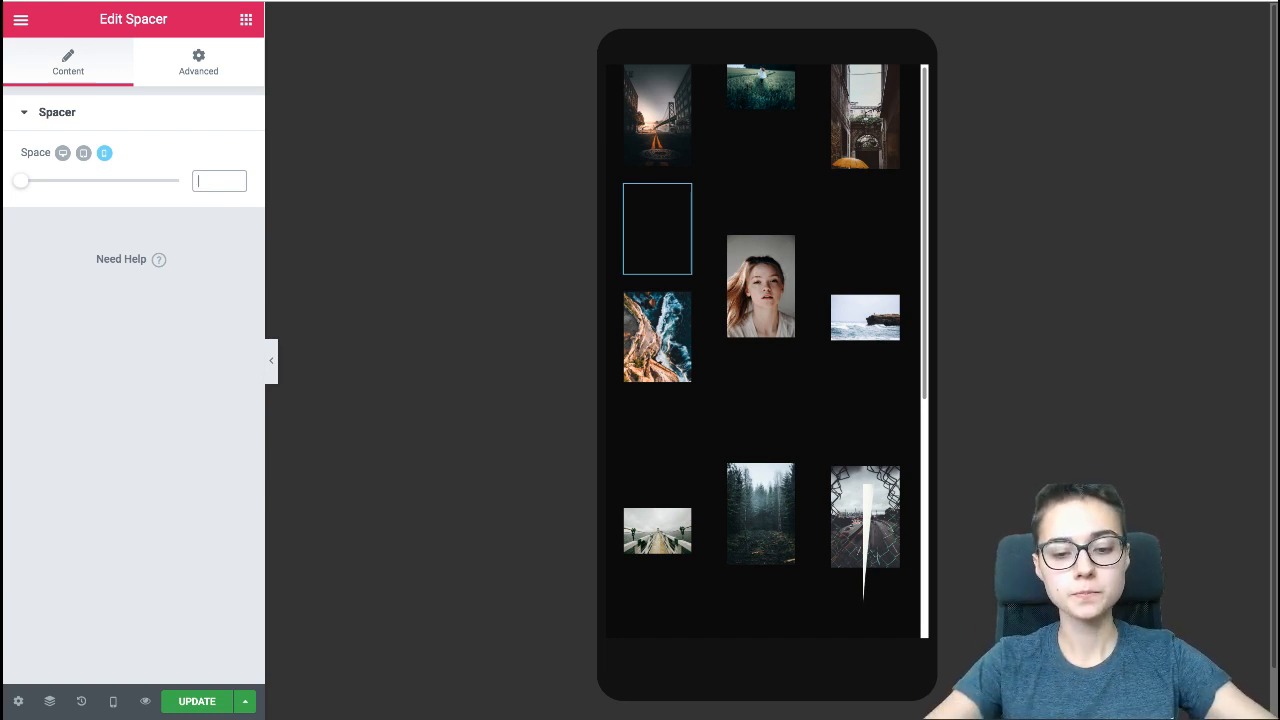
{"action": "type", "text": "40"}
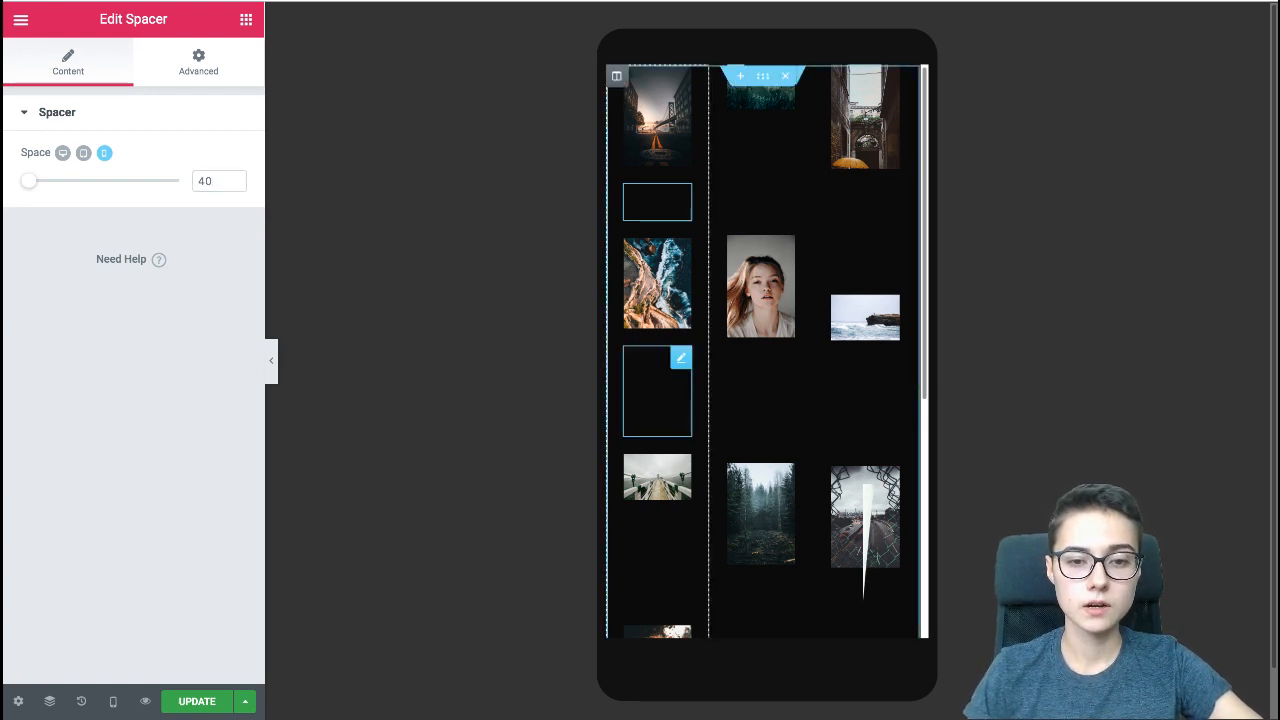
{"action": "left_click", "coordinate": [662, 385]}
{"action": "left_click", "coordinate": [219, 181]}
{"action": "type", "text": "40"}
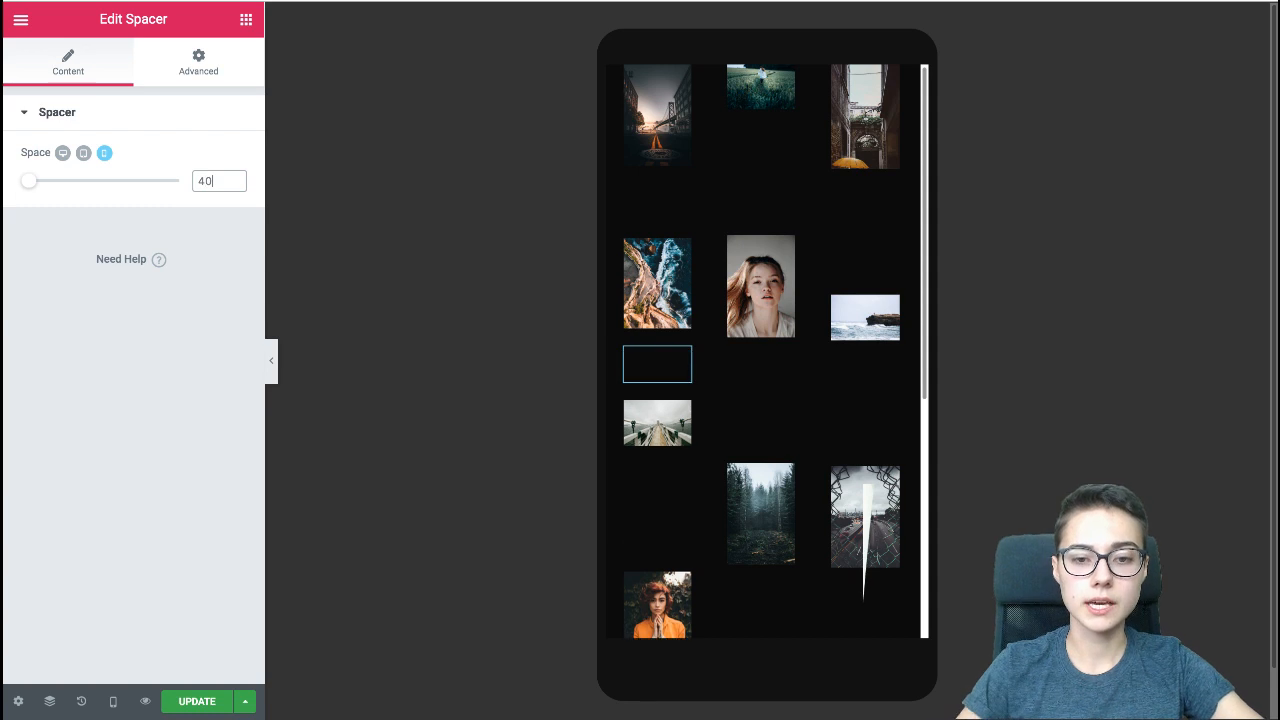
{"action": "left_click", "coordinate": [659, 508]}
{"action": "left_click", "coordinate": [219, 181]}
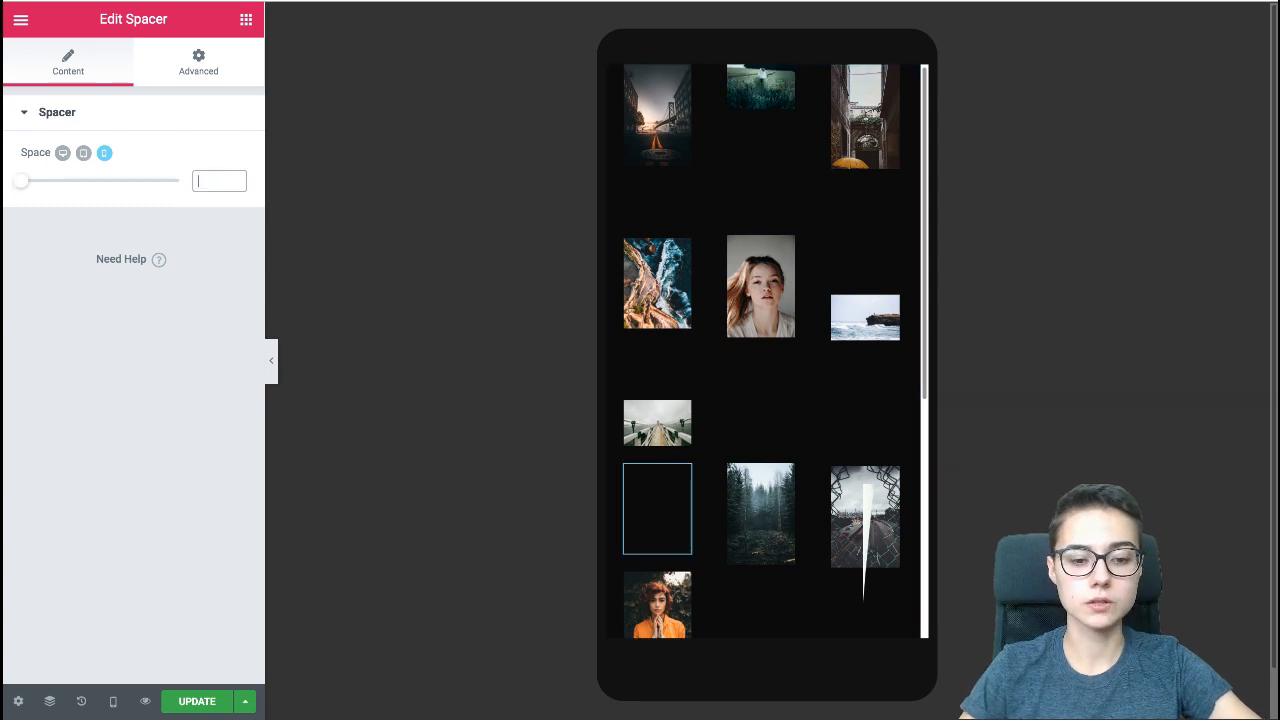
{"action": "type", "text": "40"}
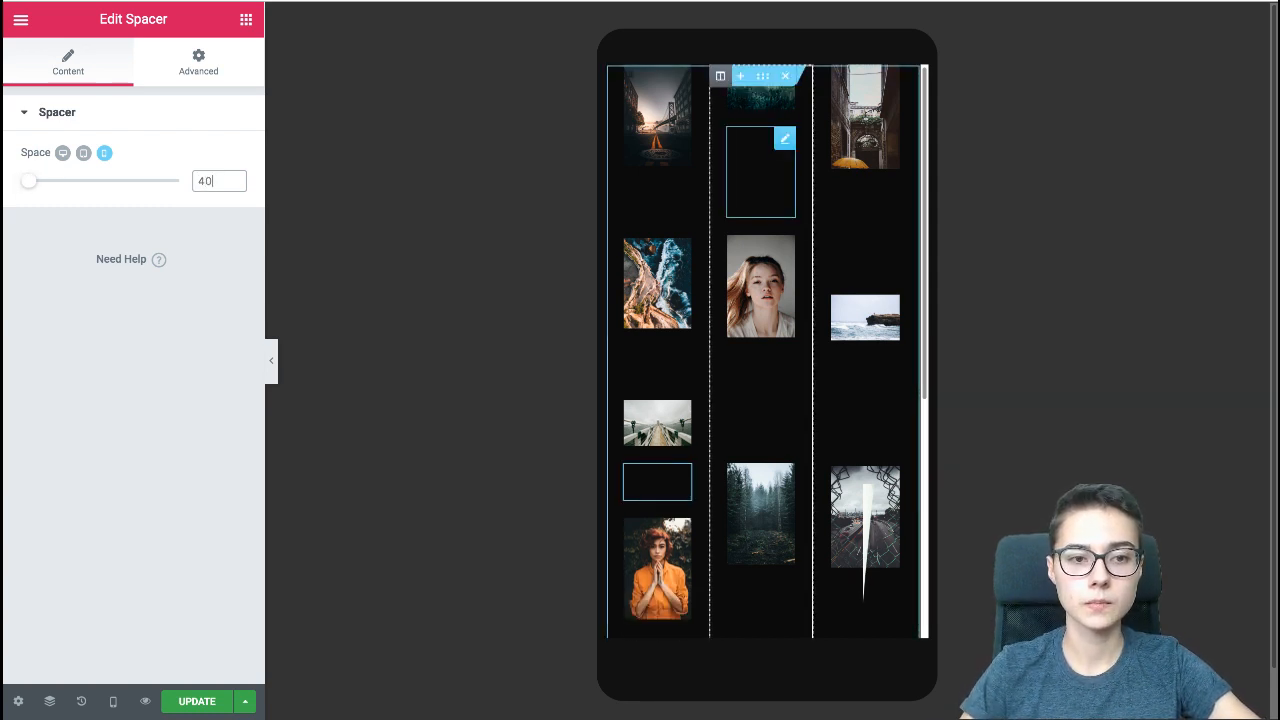
- Set the mobile space of the middle column's three spacers to 40 each
{"action": "left_click", "coordinate": [760, 170]}
{"action": "left_click", "coordinate": [219, 181]}
{"action": "type", "text": "40"}
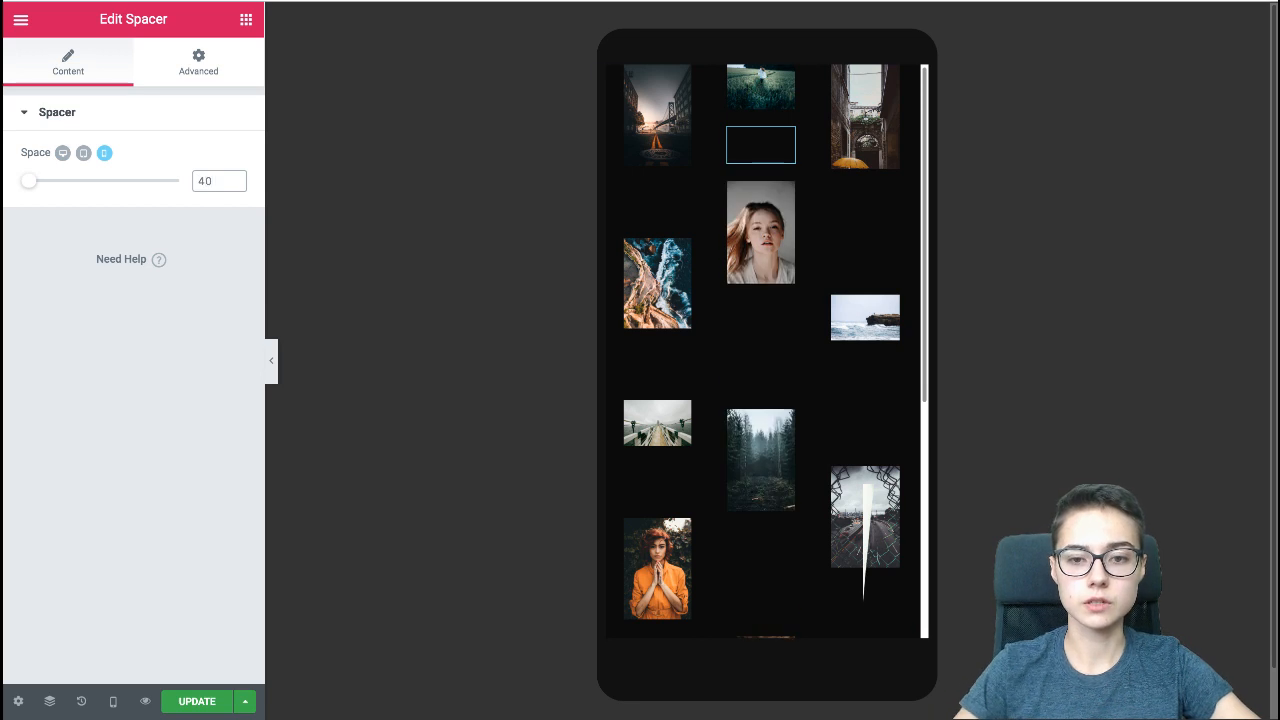
{"action": "left_click", "coordinate": [760, 346]}
{"action": "left_click", "coordinate": [219, 181]}
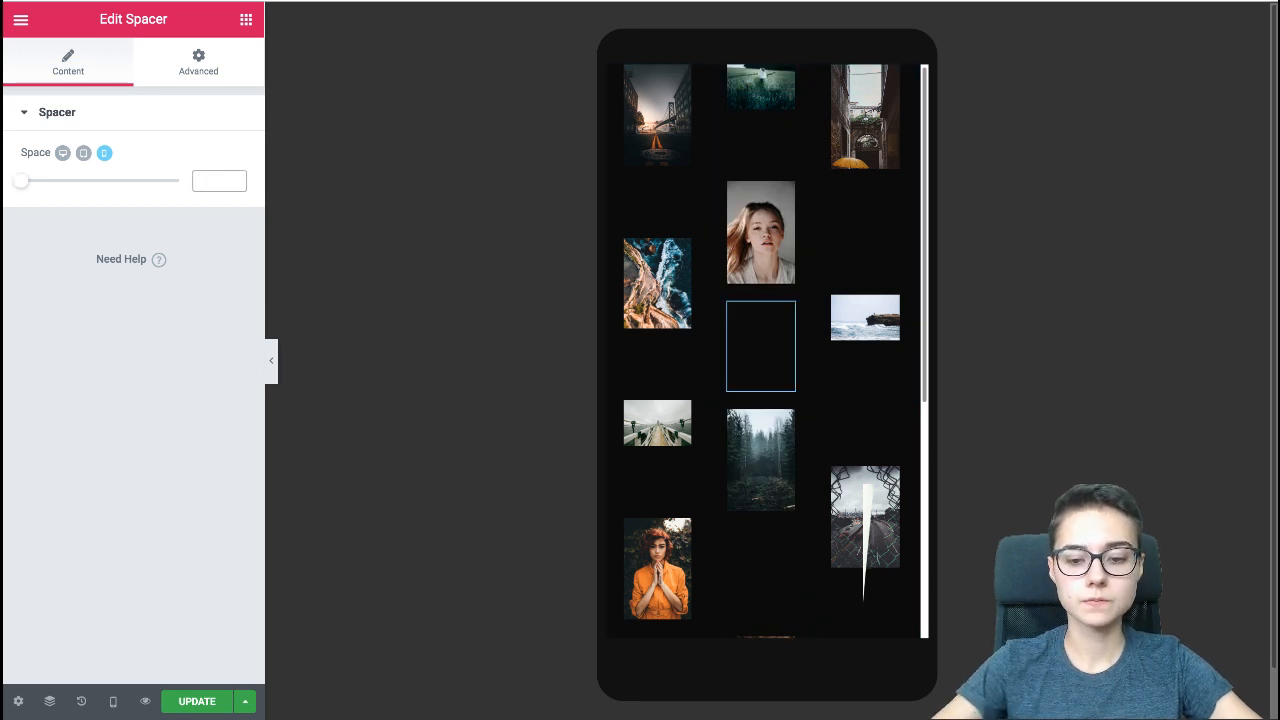
{"action": "type", "text": "40"}
{"action": "scroll", "coordinate": [761, 350], "scroll_direction": "down", "scroll_amount": 2}
{"action": "left_click", "coordinate": [760, 330]}
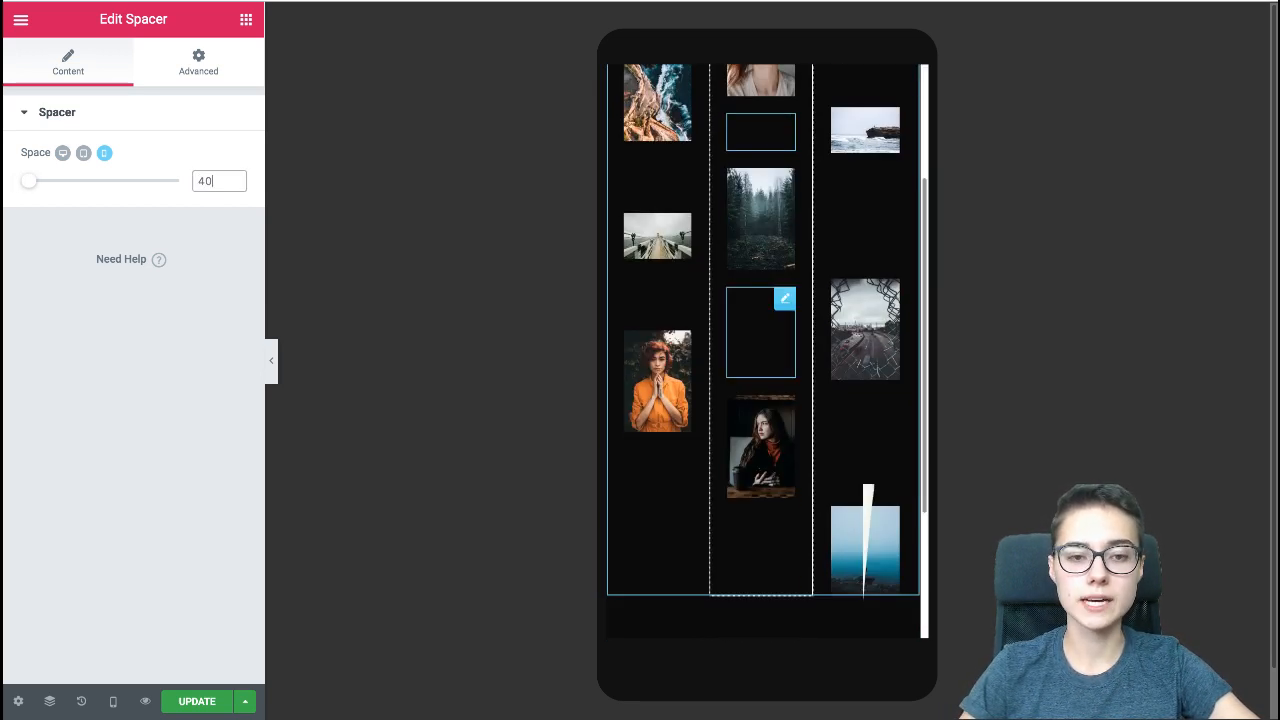
{"action": "left_click", "coordinate": [219, 181]}
{"action": "type", "text": "40"}
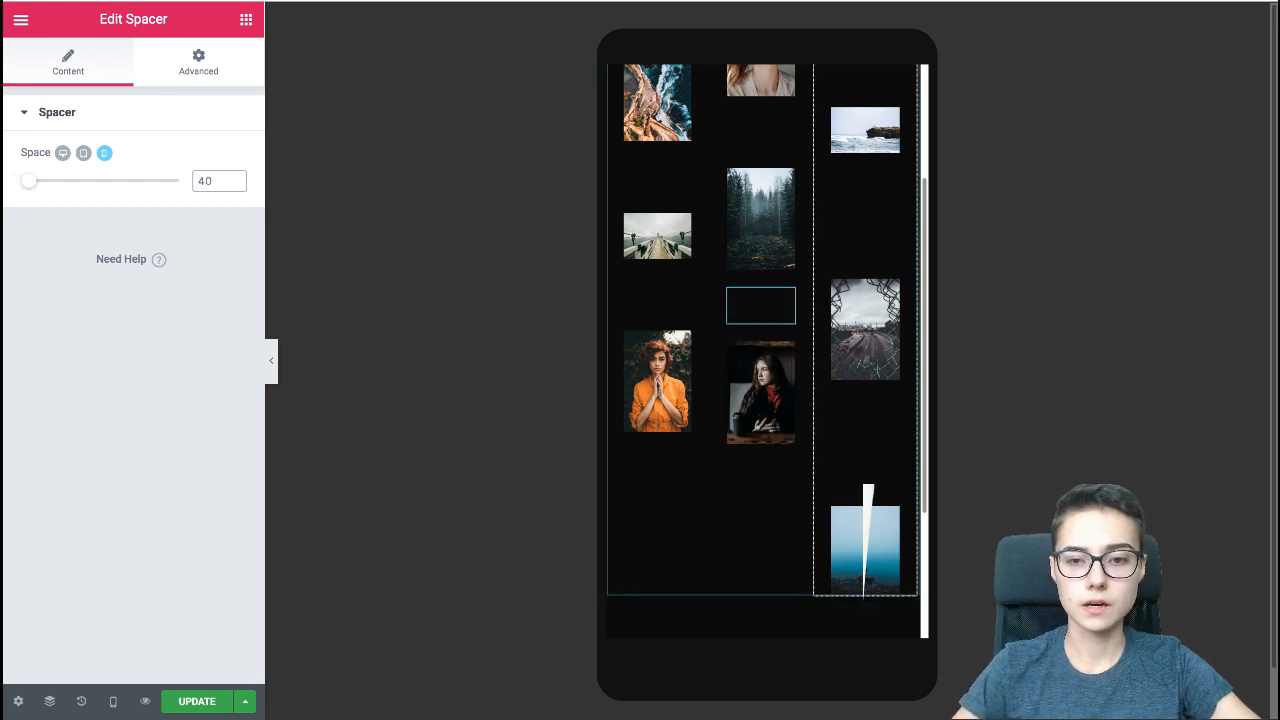
- Set the mobile space of all three spacers in the third column to 40 each
{"action": "left_click", "coordinate": [865, 215]}
{"action": "left_click", "coordinate": [219, 181]}
{"action": "type", "text": "40"}
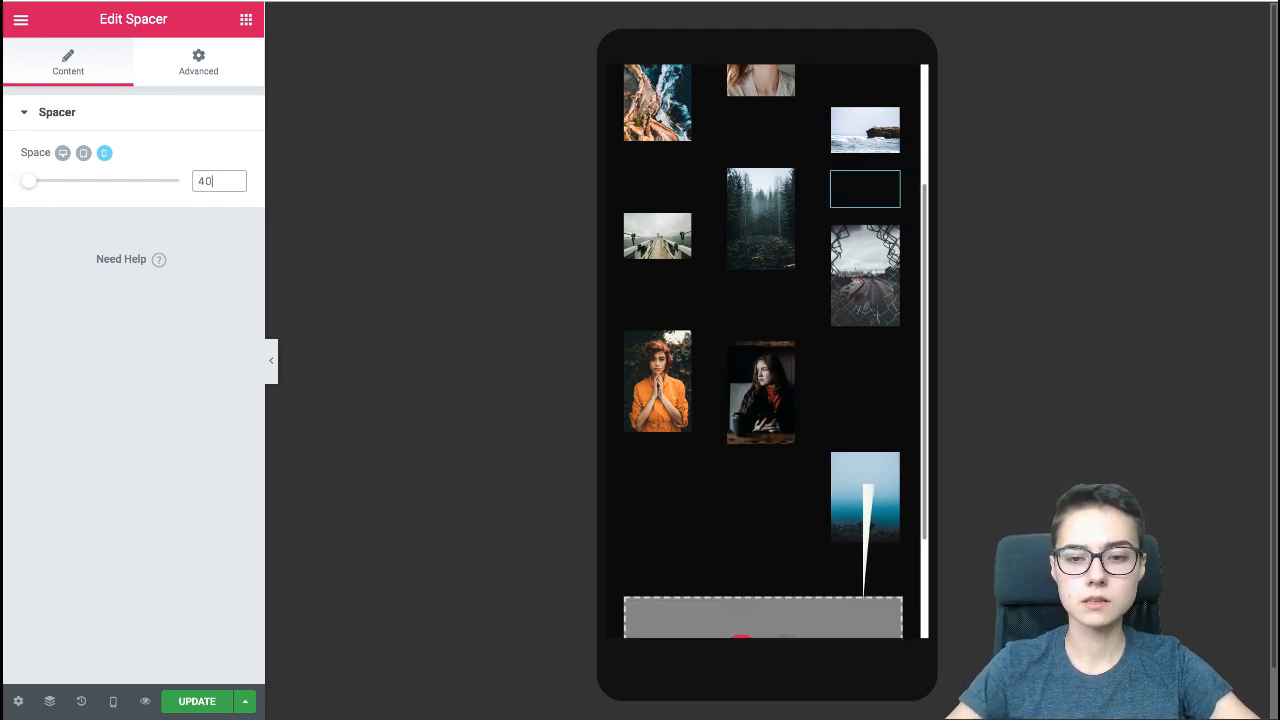
{"action": "left_click", "coordinate": [866, 388]}
{"action": "left_click", "coordinate": [219, 181]}
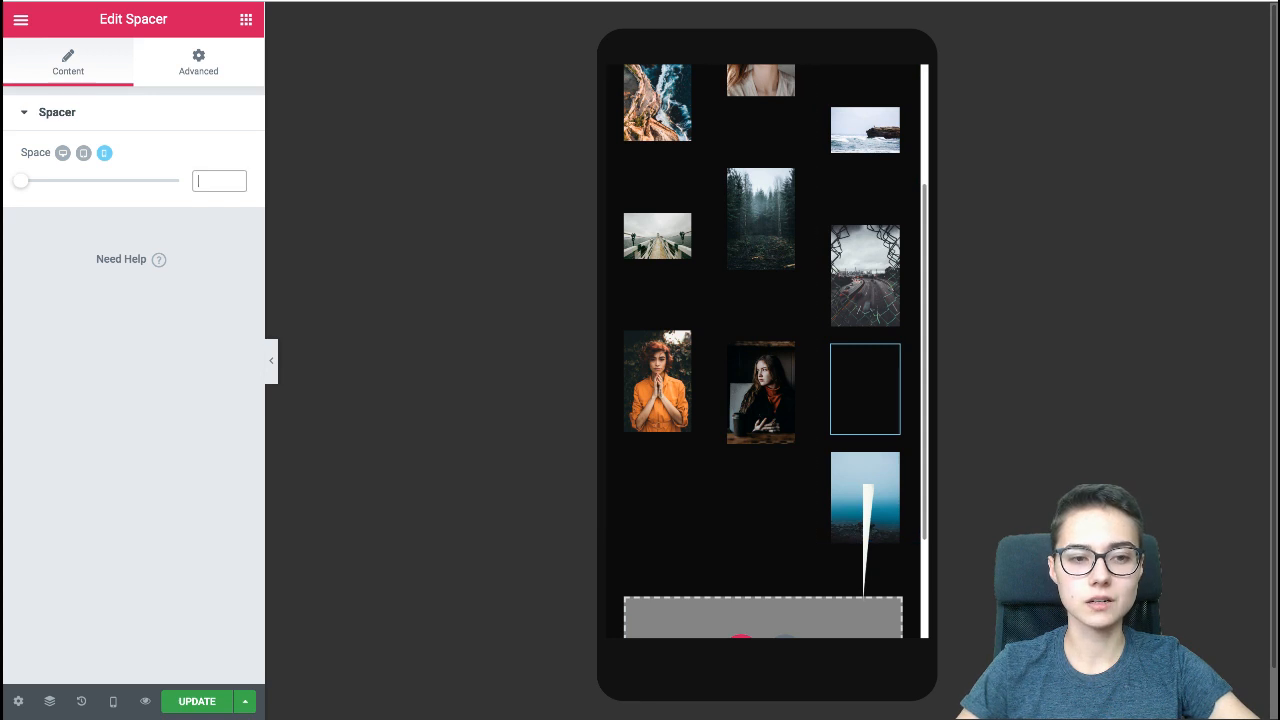
{"action": "type", "text": "40"}
{"action": "scroll", "coordinate": [866, 360], "scroll_direction": "up", "scroll_amount": 1}
{"action": "scroll", "coordinate": [866, 360], "scroll_direction": "up", "scroll_amount": 3}
{"action": "left_click", "coordinate": [865, 231]}
{"action": "left_click", "coordinate": [219, 181]}
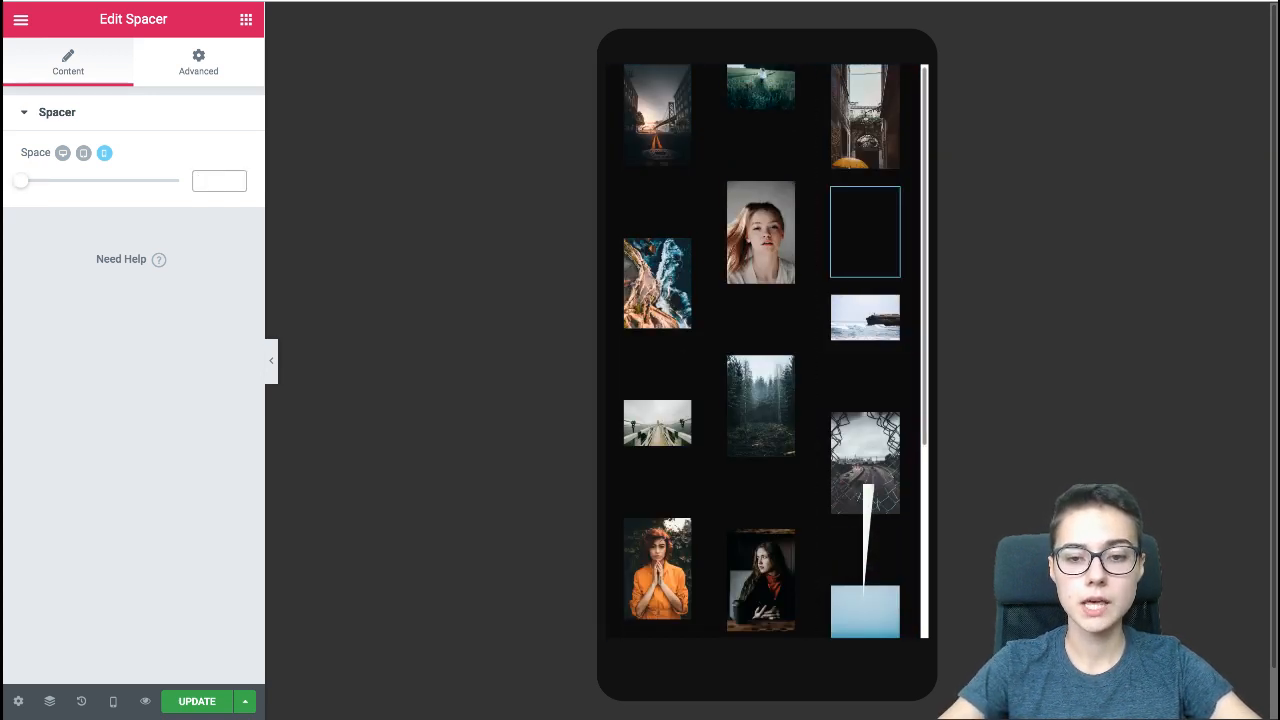
{"action": "type", "text": "40"}
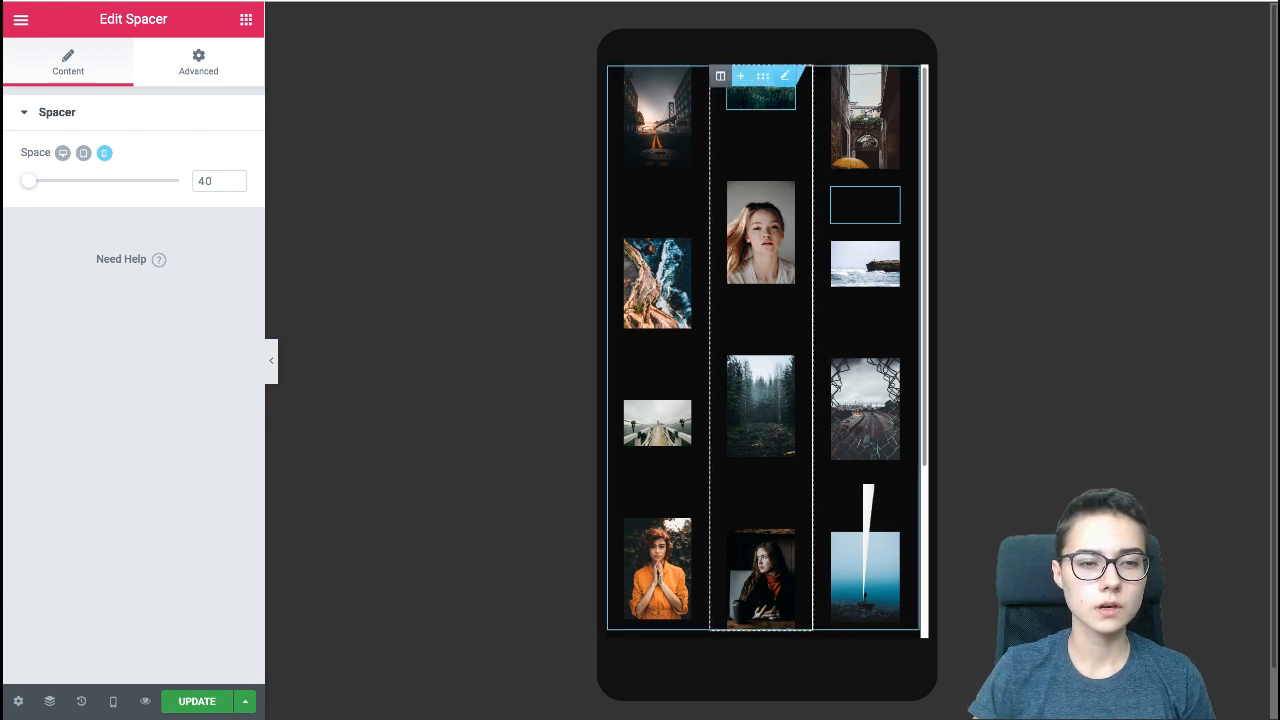
- Select the middle column, switch to the tablet view and set its margin to 0 px on all sides
{"action": "left_click", "coordinate": [785, 77]}
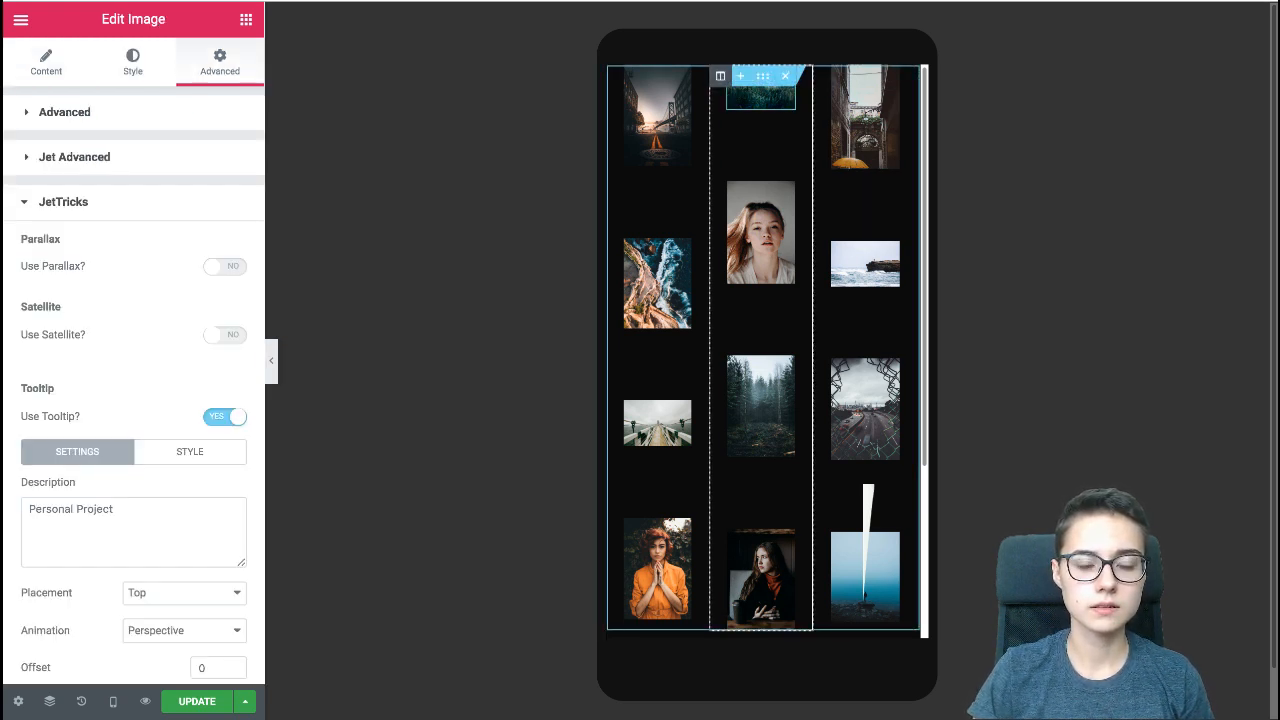
{"action": "left_click", "coordinate": [720, 76]}
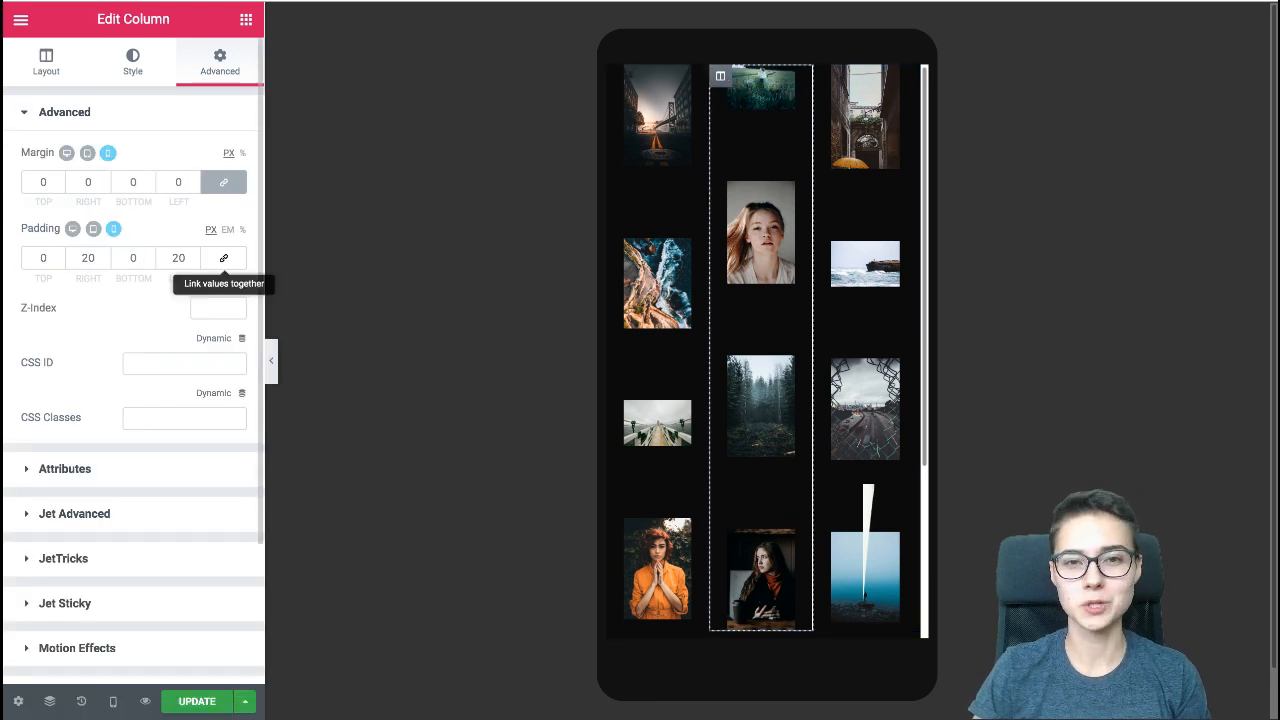
{"action": "scroll", "coordinate": [760, 245], "scroll_direction": "down", "scroll_amount": 2}
{"action": "scroll", "coordinate": [760, 245], "scroll_direction": "up", "scroll_amount": 2}
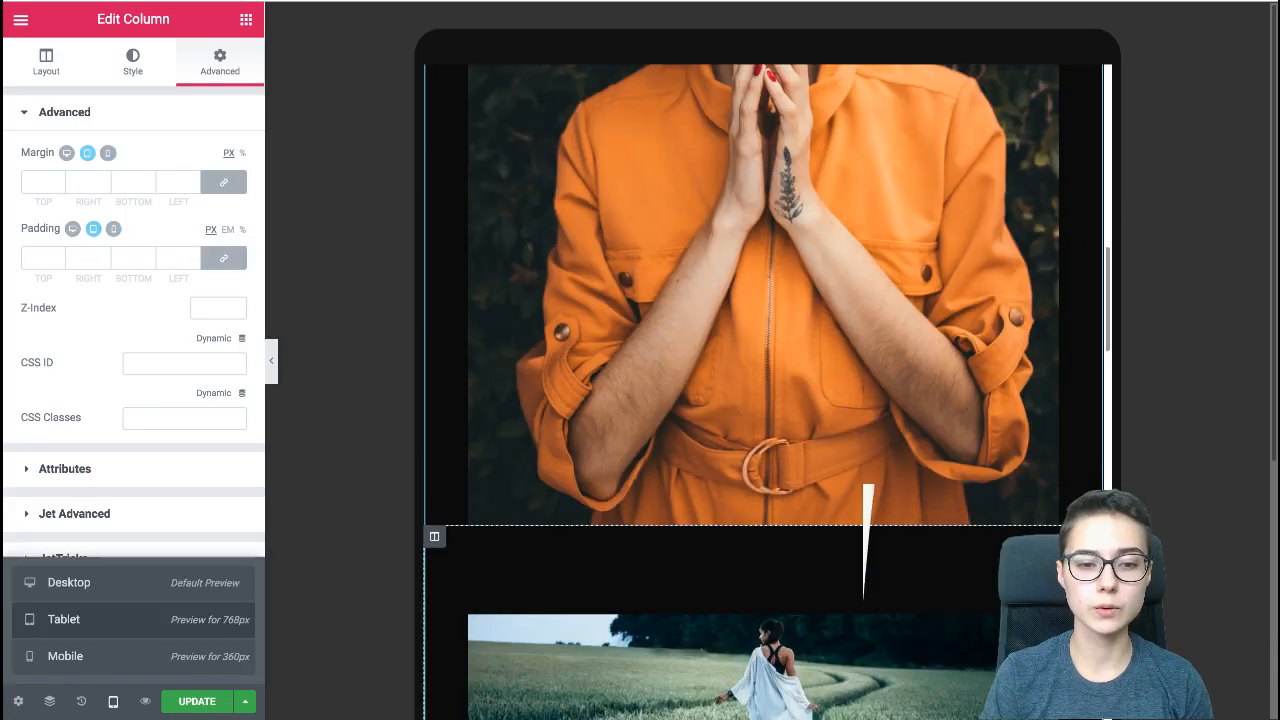
{"action": "left_click", "coordinate": [113, 701]}
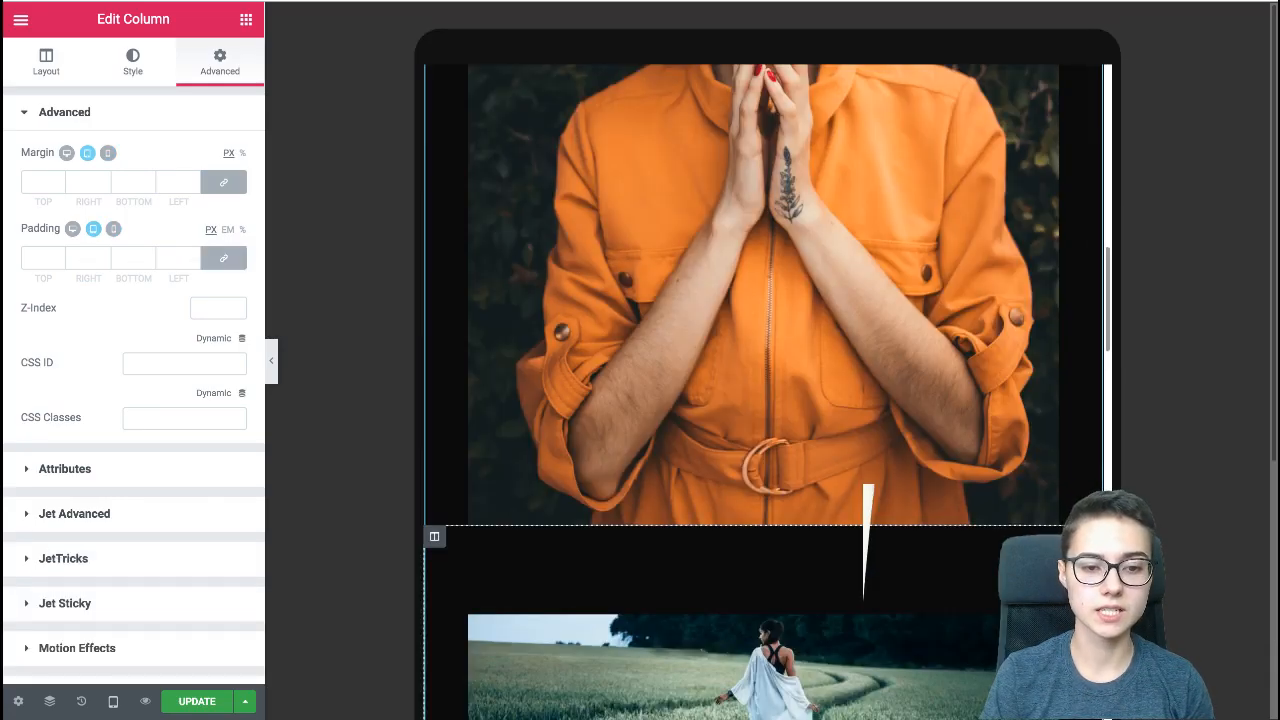
{"action": "left_click", "coordinate": [44, 182]}
{"action": "type", "text": "0"}
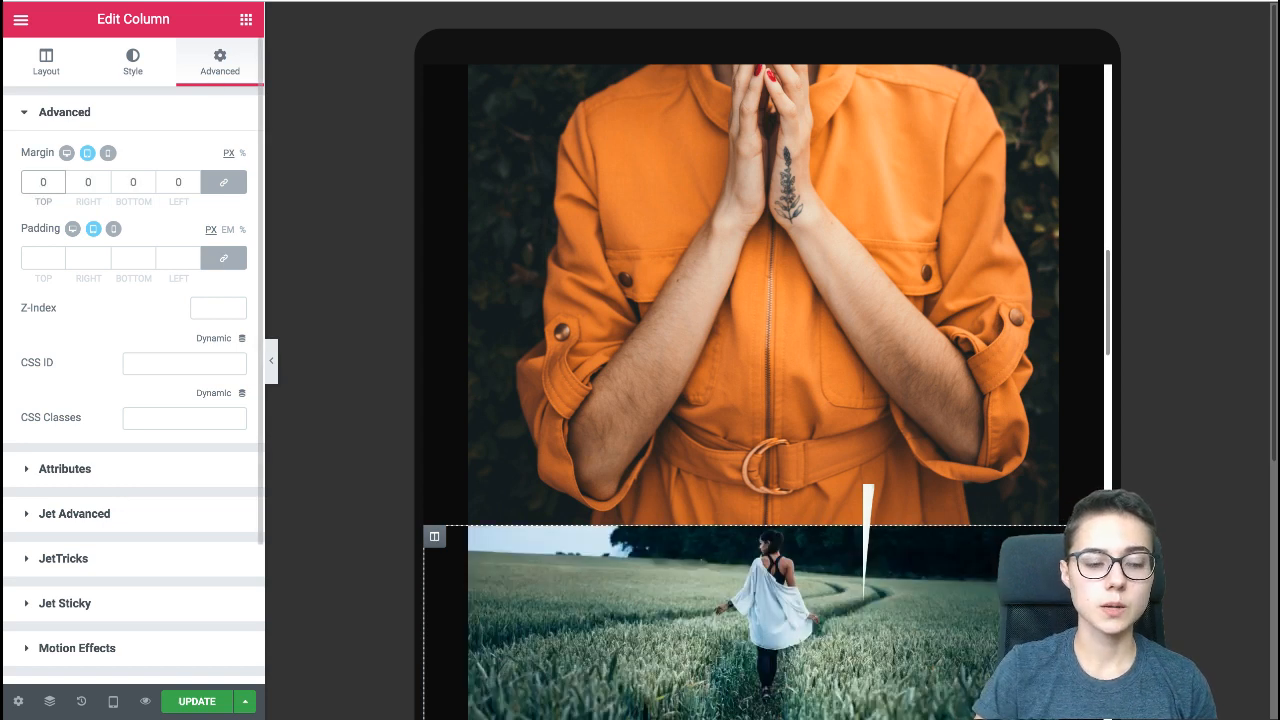
- Set the middle column's tablet padding to 0 px on all sides
{"action": "left_click", "coordinate": [43, 258]}
{"action": "type", "text": "0"}
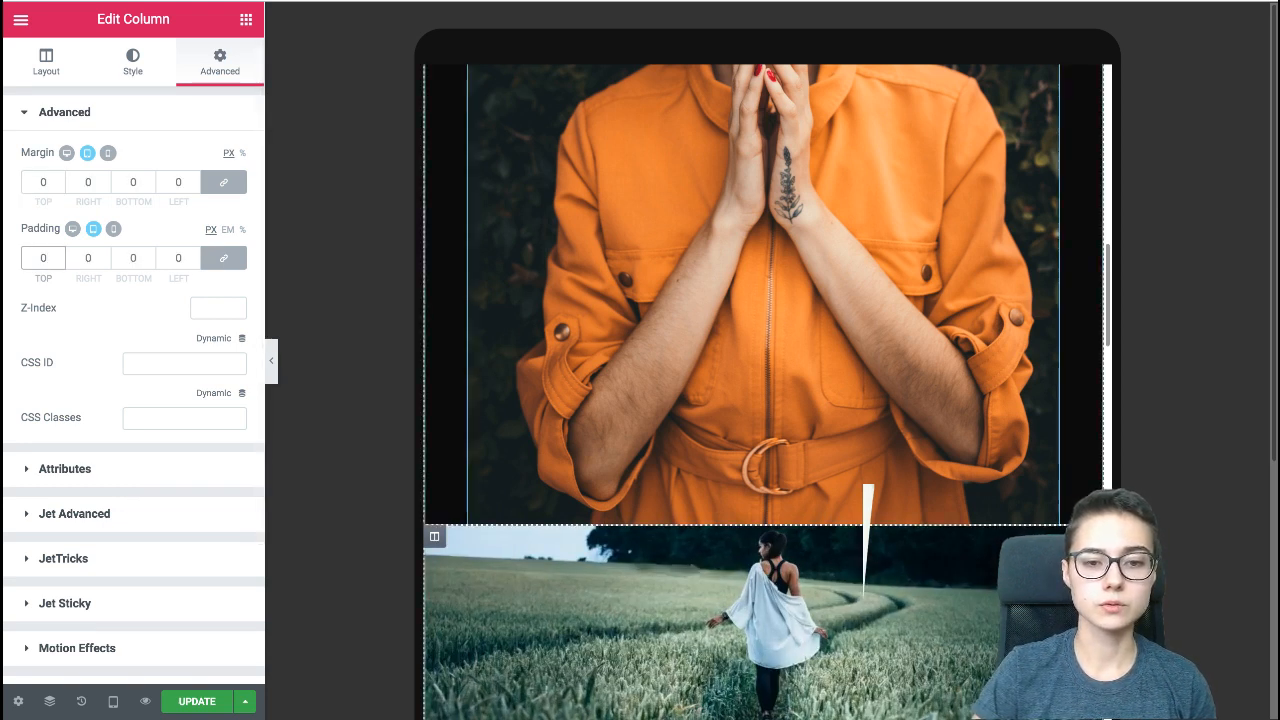
{"action": "scroll", "coordinate": [763, 390], "scroll_direction": "up", "scroll_amount": 1}
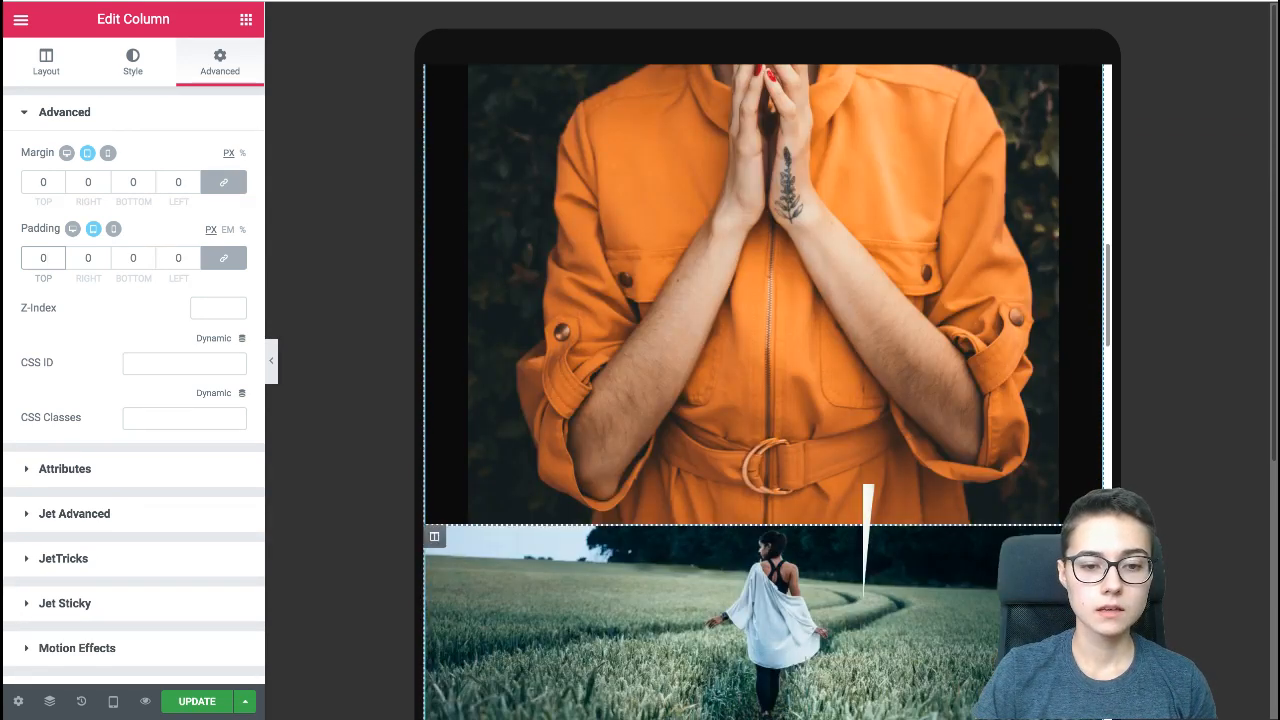
- Set the first column's tablet margin and padding to 0 px on all sides
{"action": "right_click", "coordinate": [457, 324]}
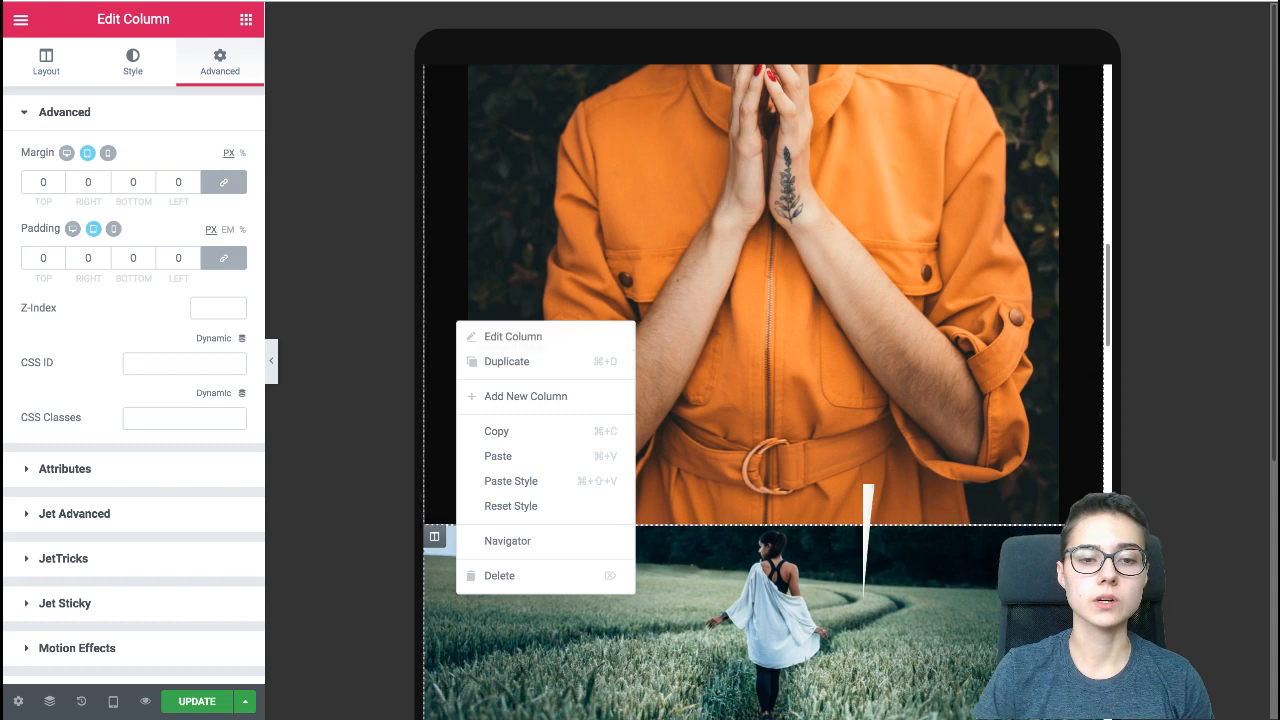
{"action": "left_click", "coordinate": [495, 332]}
{"action": "left_click", "coordinate": [43, 182]}
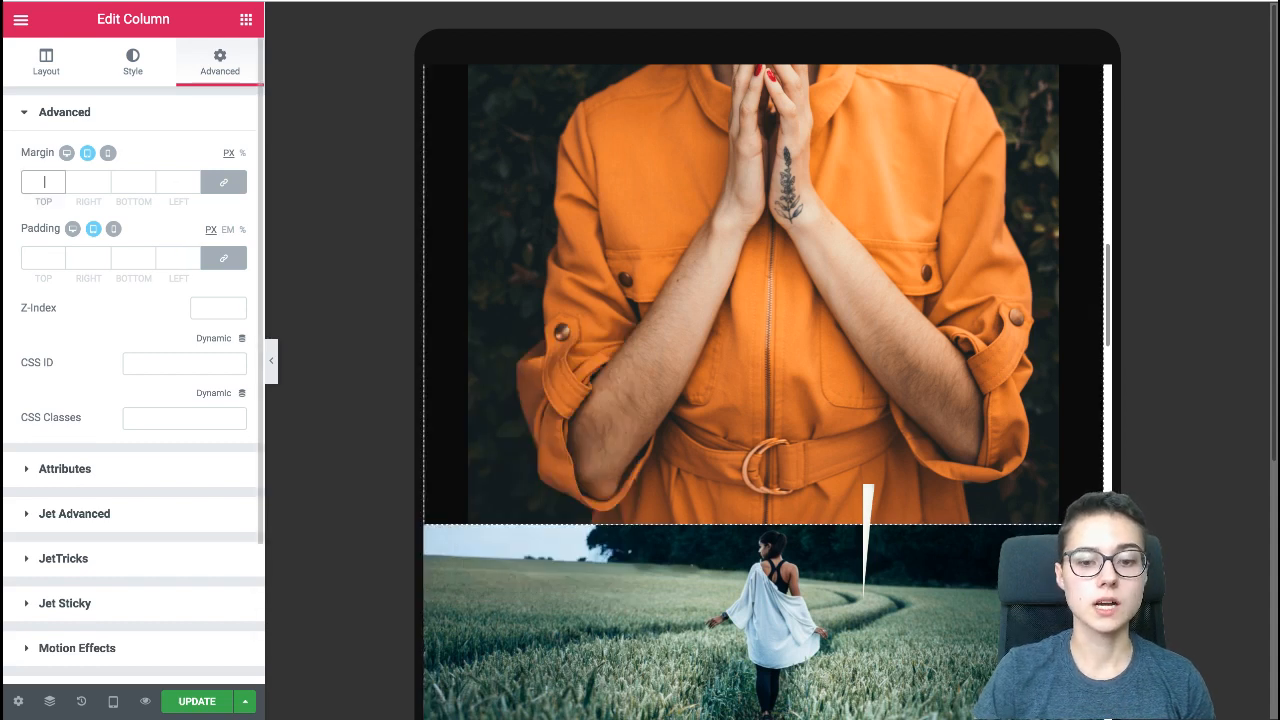
{"action": "type", "text": "0"}
{"action": "left_click", "coordinate": [43, 258]}
{"action": "type", "text": "0"}
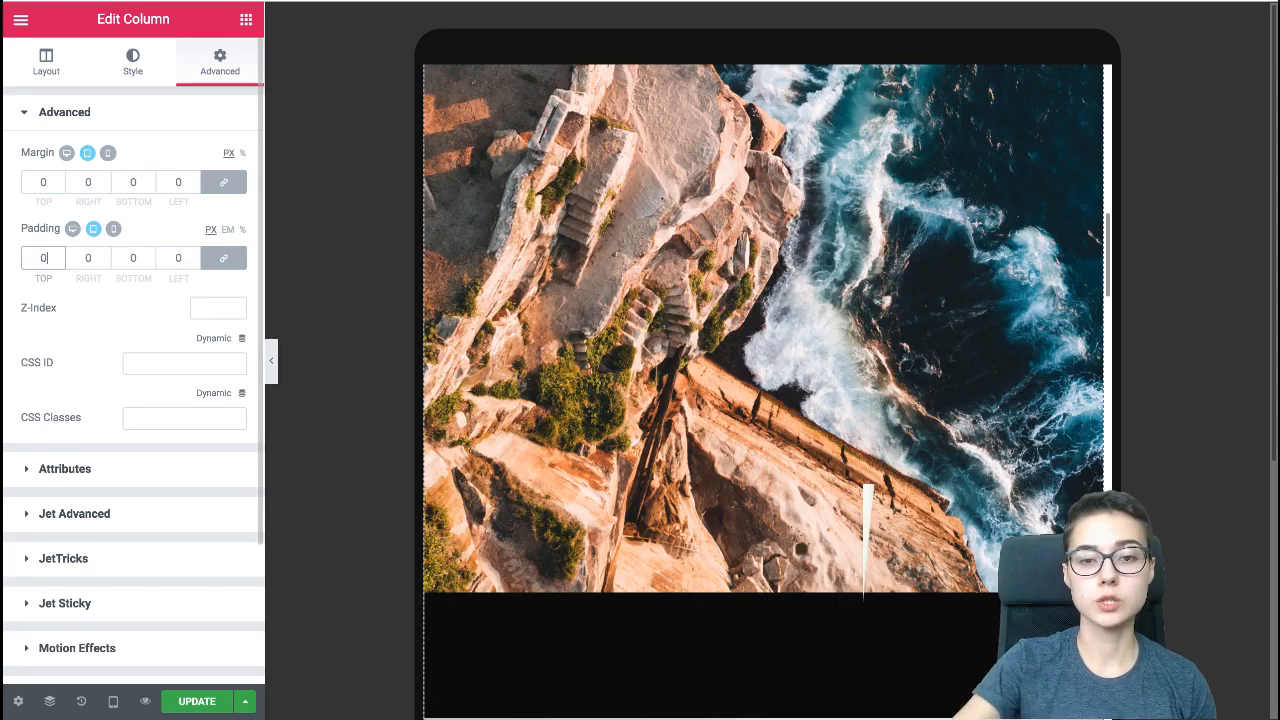
- Set the third column's tablet margin and padding to 0 px on all sides
{"action": "scroll", "coordinate": [560, 340], "scroll_direction": "down", "scroll_amount": 1}
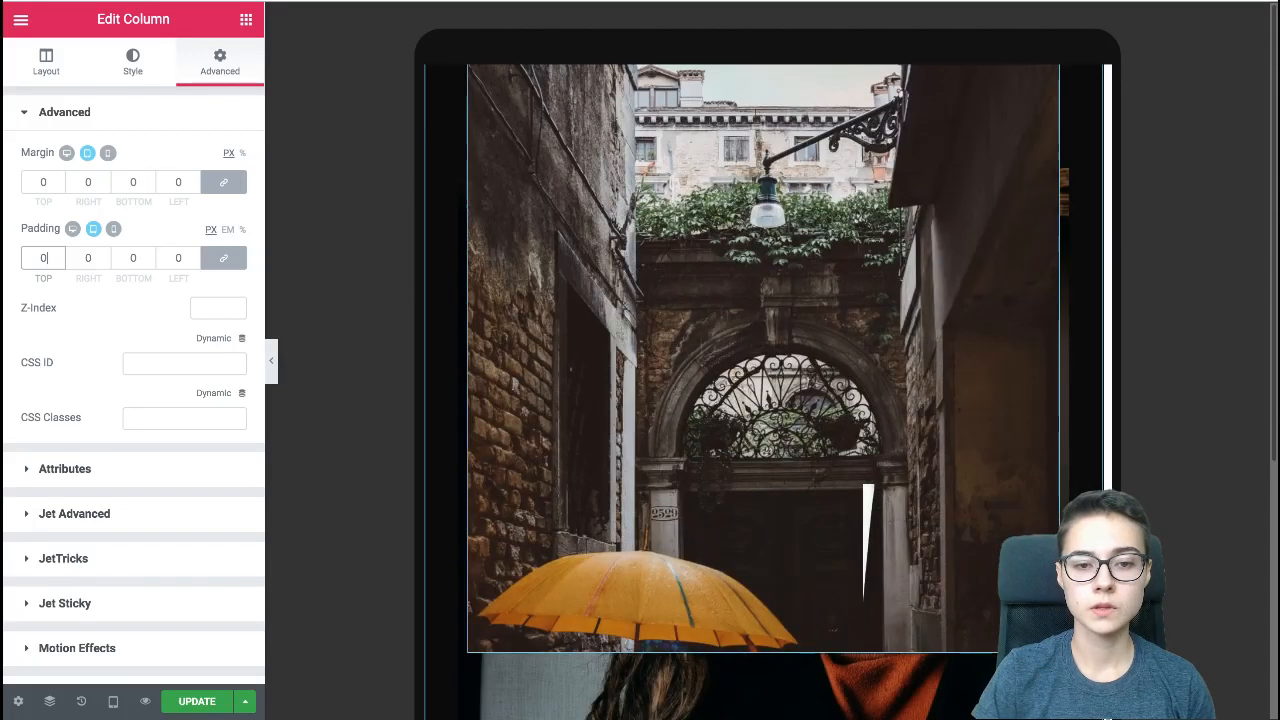
{"action": "right_click", "coordinate": [456, 410]}
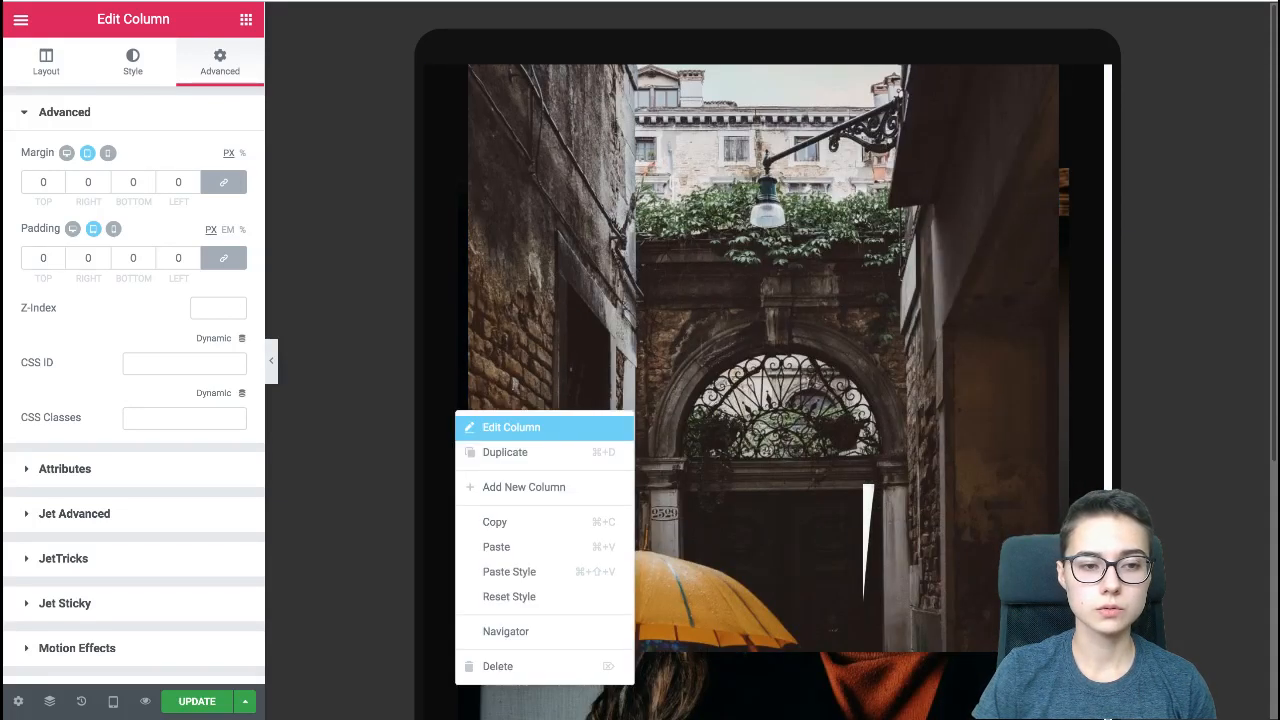
{"action": "left_click", "coordinate": [500, 424]}
{"action": "type", "text": "0"}
{"action": "left_click", "coordinate": [44, 258]}
{"action": "type", "text": "0"}
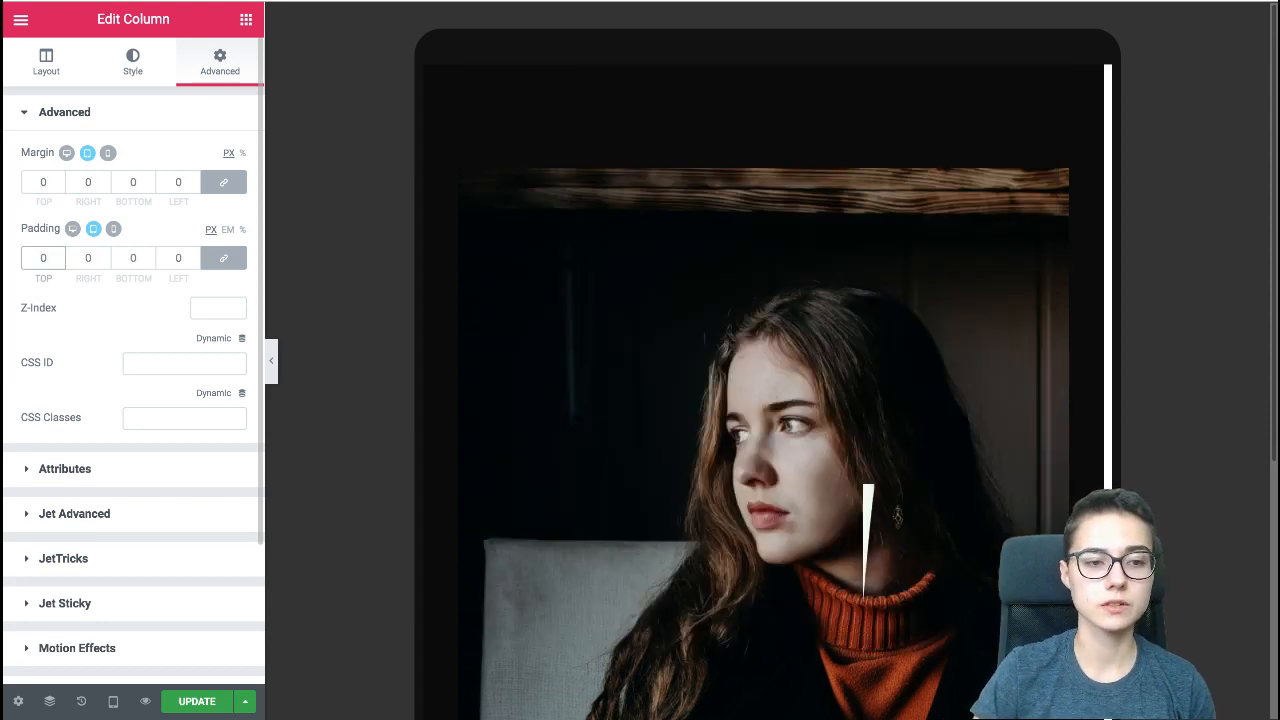
- Set the third column's tablet width to 30%
{"action": "scroll", "coordinate": [600, 400], "scroll_direction": "up", "scroll_amount": 1}
{"action": "scroll", "coordinate": [600, 400], "scroll_direction": "down", "scroll_amount": 1}
{"action": "left_click", "coordinate": [46, 62]}
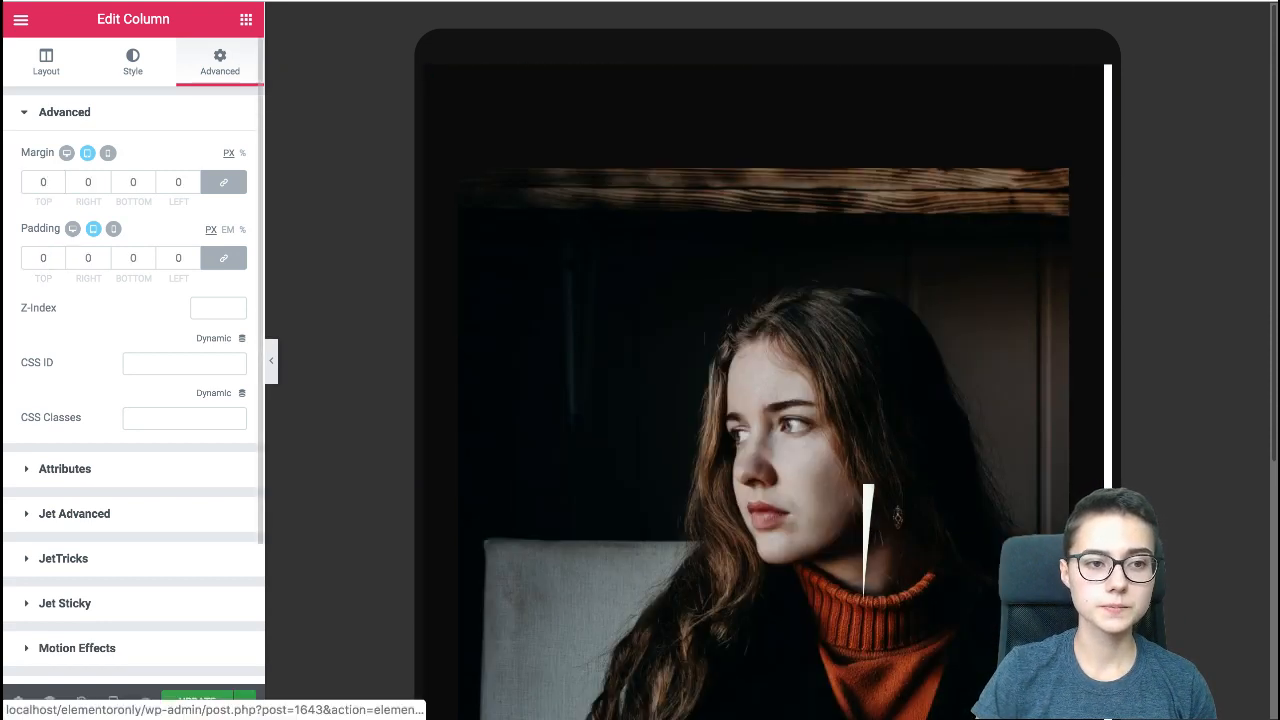
{"action": "left_click", "coordinate": [218, 156]}
{"action": "type", "text": "30"}
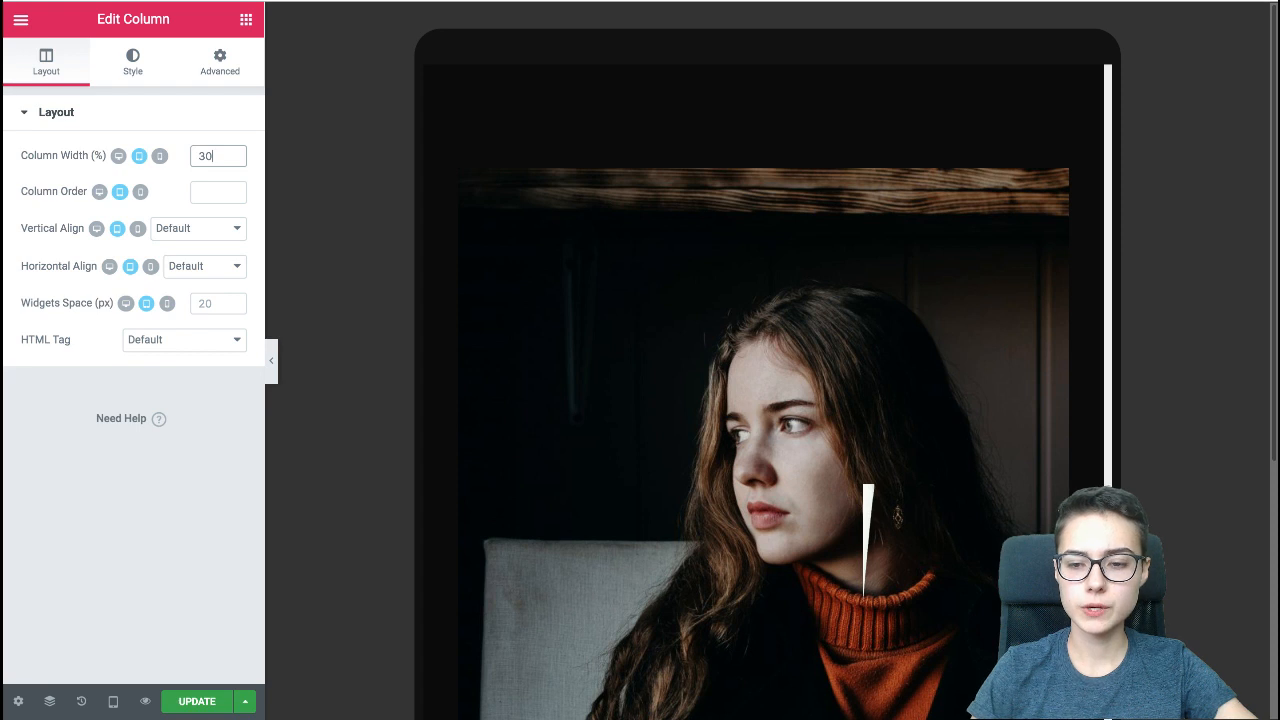
- Set the tablet margin and padding of the "Artistic Portrait" image in the middle column to 0 px on all sides
{"action": "scroll", "coordinate": [763, 392], "scroll_direction": "down", "scroll_amount": 9}
{"action": "scroll", "coordinate": [763, 392], "scroll_direction": "up", "scroll_amount": 6}
{"action": "scroll", "coordinate": [763, 392], "scroll_direction": "down", "scroll_amount": 4}
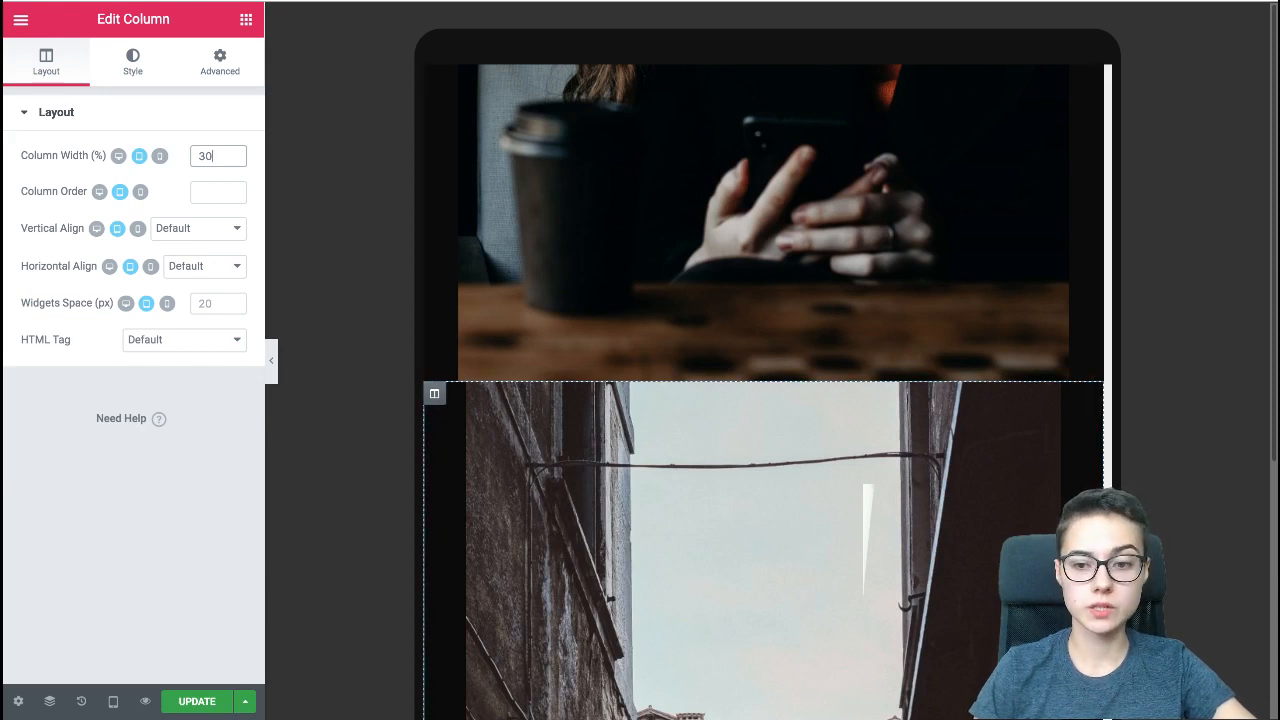
{"action": "scroll", "coordinate": [763, 392], "scroll_direction": "down", "scroll_amount": 15}
{"action": "scroll", "coordinate": [763, 392], "scroll_direction": "up", "scroll_amount": 15}
{"action": "scroll", "coordinate": [763, 392], "scroll_direction": "down", "scroll_amount": 12}
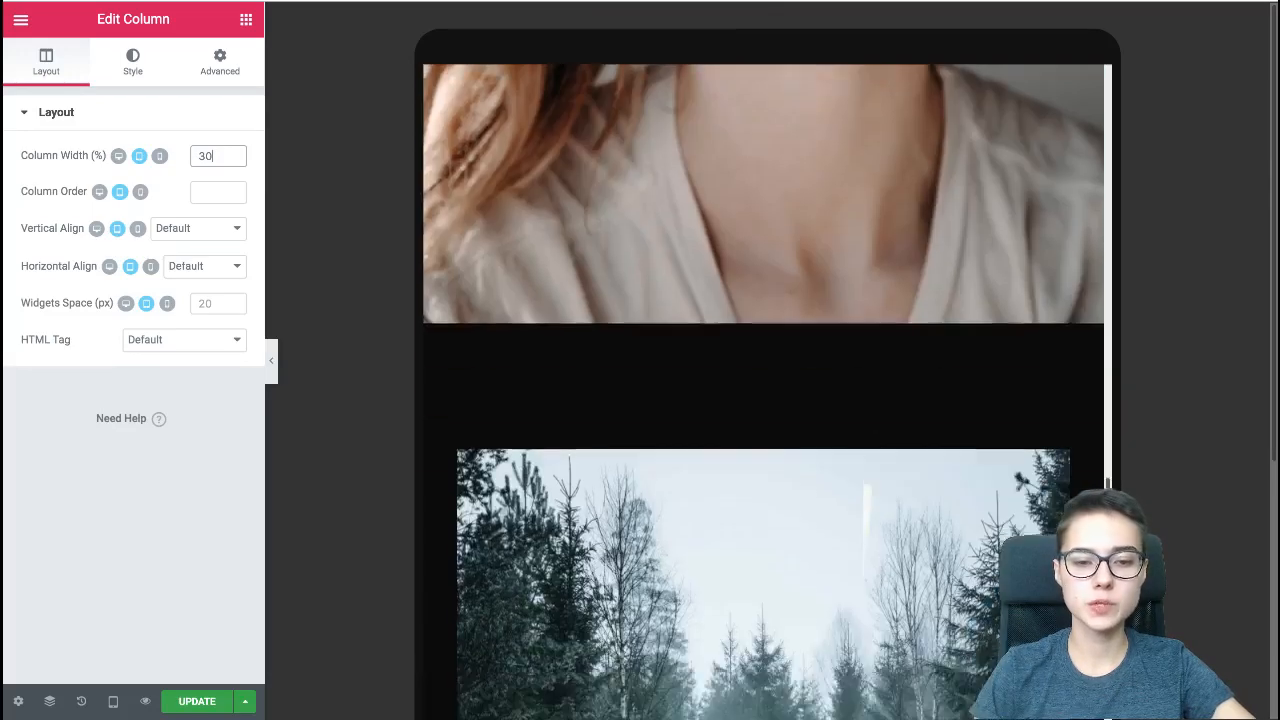
{"action": "scroll", "coordinate": [763, 392], "scroll_direction": "down", "scroll_amount": 4}
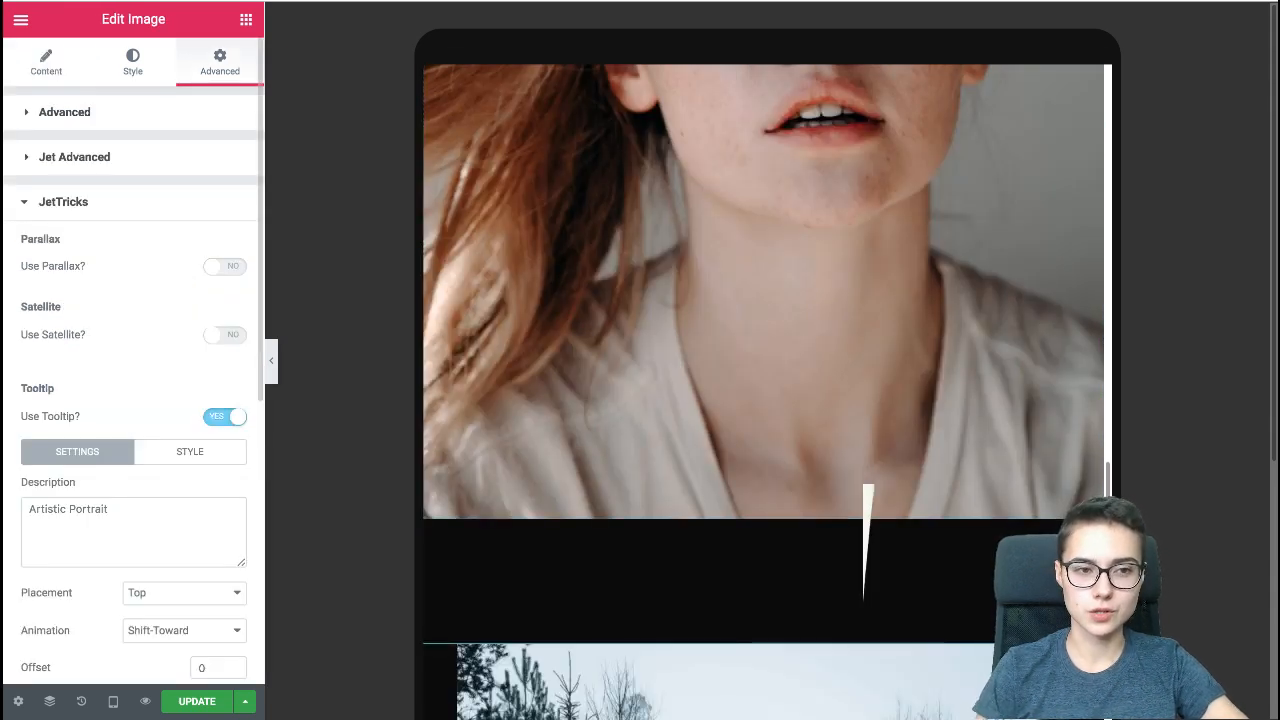
{"action": "left_click", "coordinate": [64, 112]}
{"action": "left_click", "coordinate": [43, 182]}
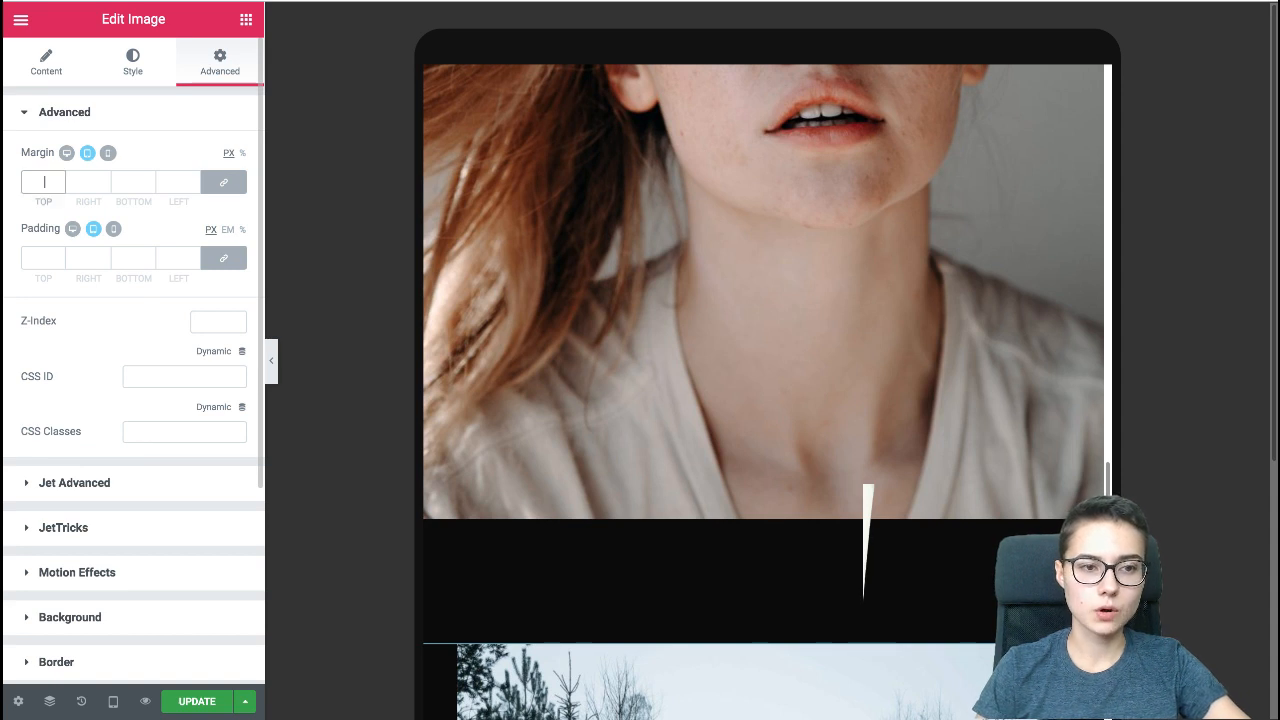
{"action": "type", "text": "0"}
{"action": "left_click", "coordinate": [43, 258]}
{"action": "type", "text": "0"}
{"action": "scroll", "coordinate": [764, 390], "scroll_direction": "up", "scroll_amount": 2}
{"action": "scroll", "coordinate": [764, 390], "scroll_direction": "down", "scroll_amount": 2}
{"action": "left_click_drag", "start_coordinate": [1108, 500], "coordinate": [1108, 447]}
{"action": "scroll", "coordinate": [866, 488], "scroll_direction": "up", "scroll_amount": 10}
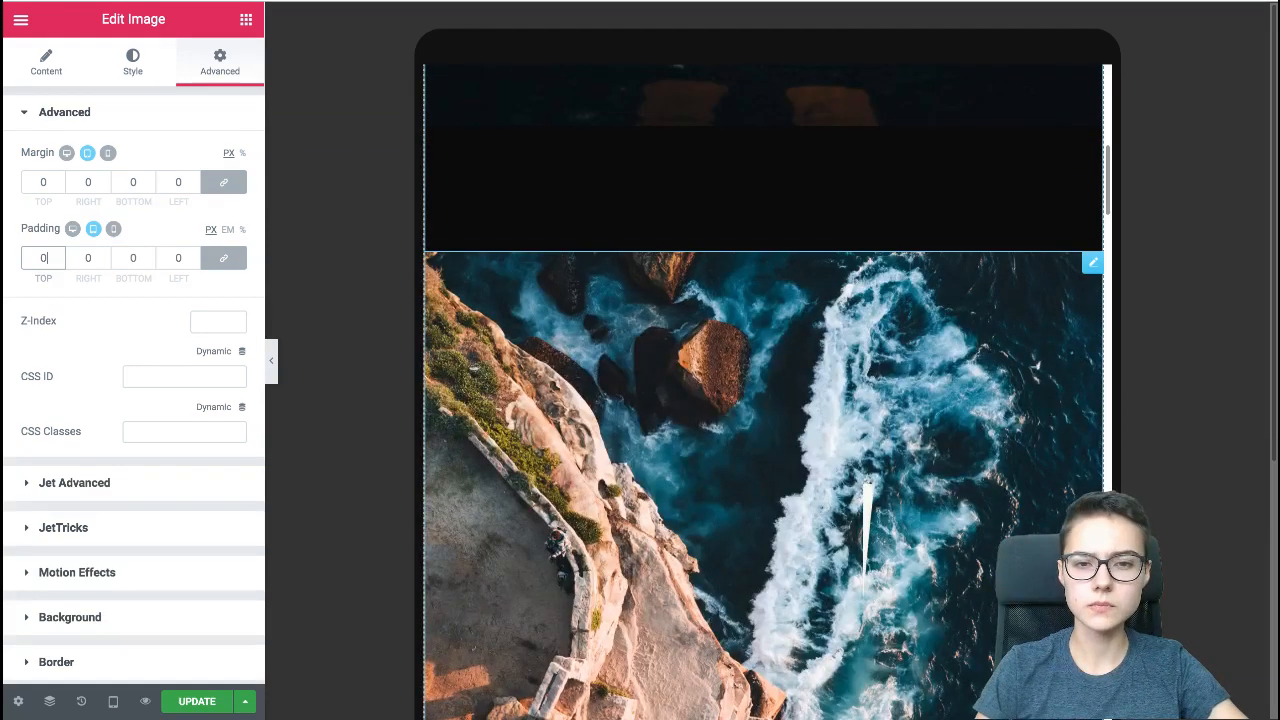
{"action": "right_click", "coordinate": [443, 205]}
{"action": "left_click", "coordinate": [470, 214]}
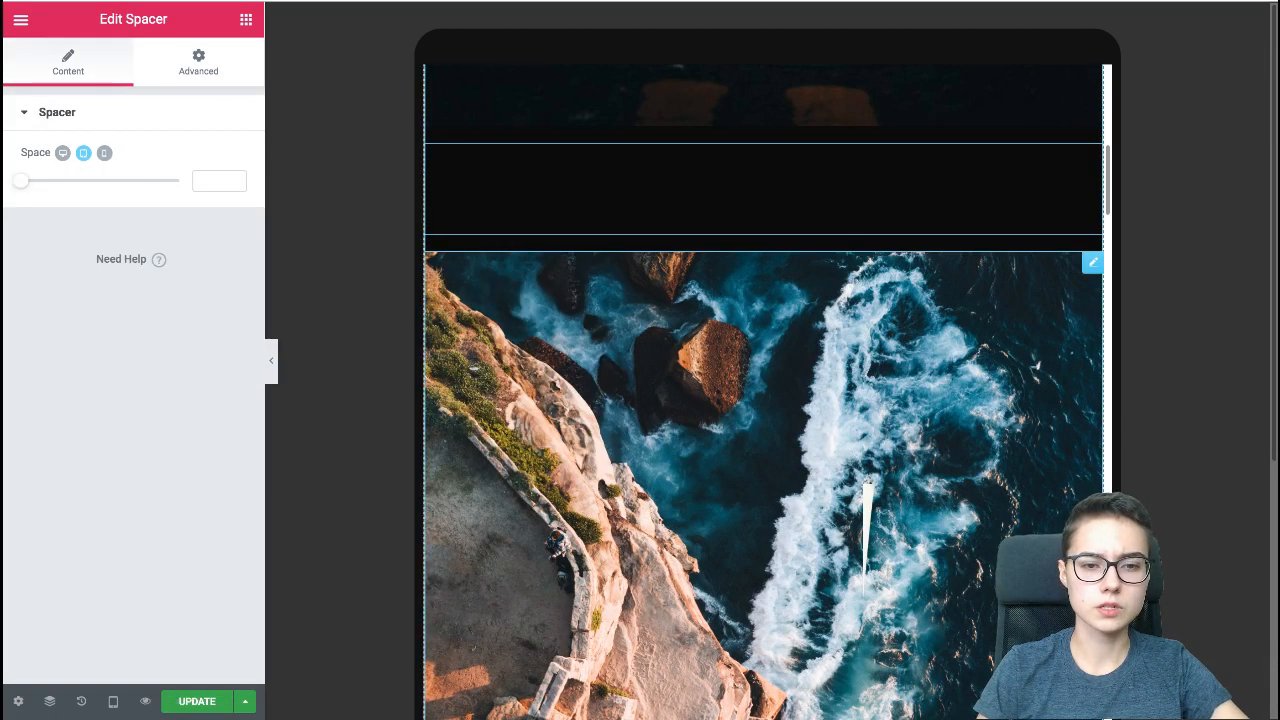
{"action": "right_click", "coordinate": [466, 321]}
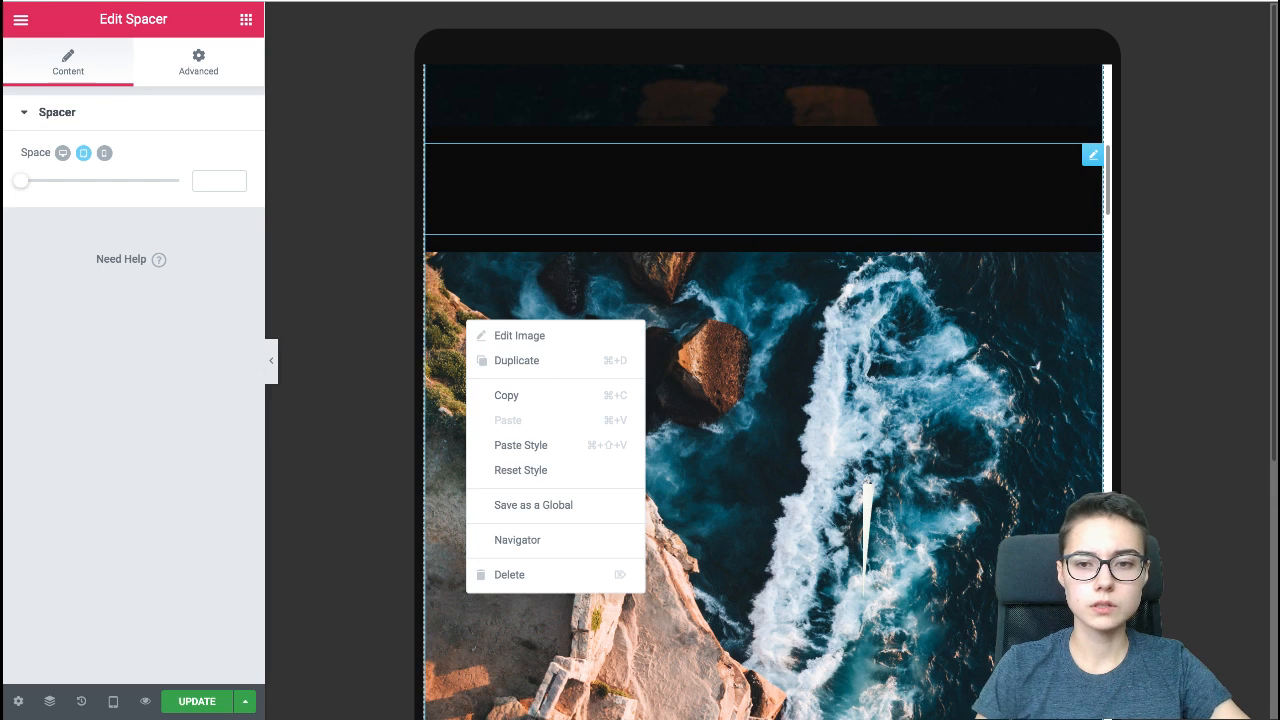
{"action": "scroll", "coordinate": [763, 392], "scroll_direction": "up", "scroll_amount": 6}
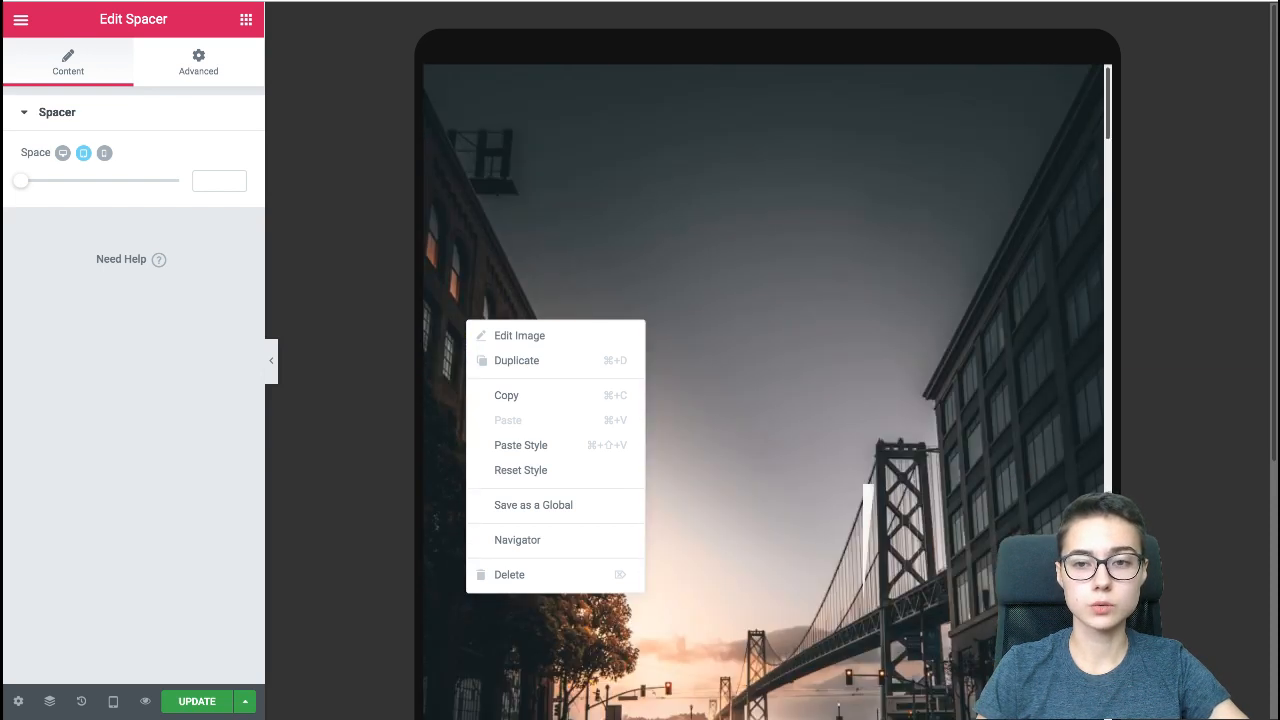
- Set the first column's tablet width to 30%
{"action": "left_click", "coordinate": [434, 76]}
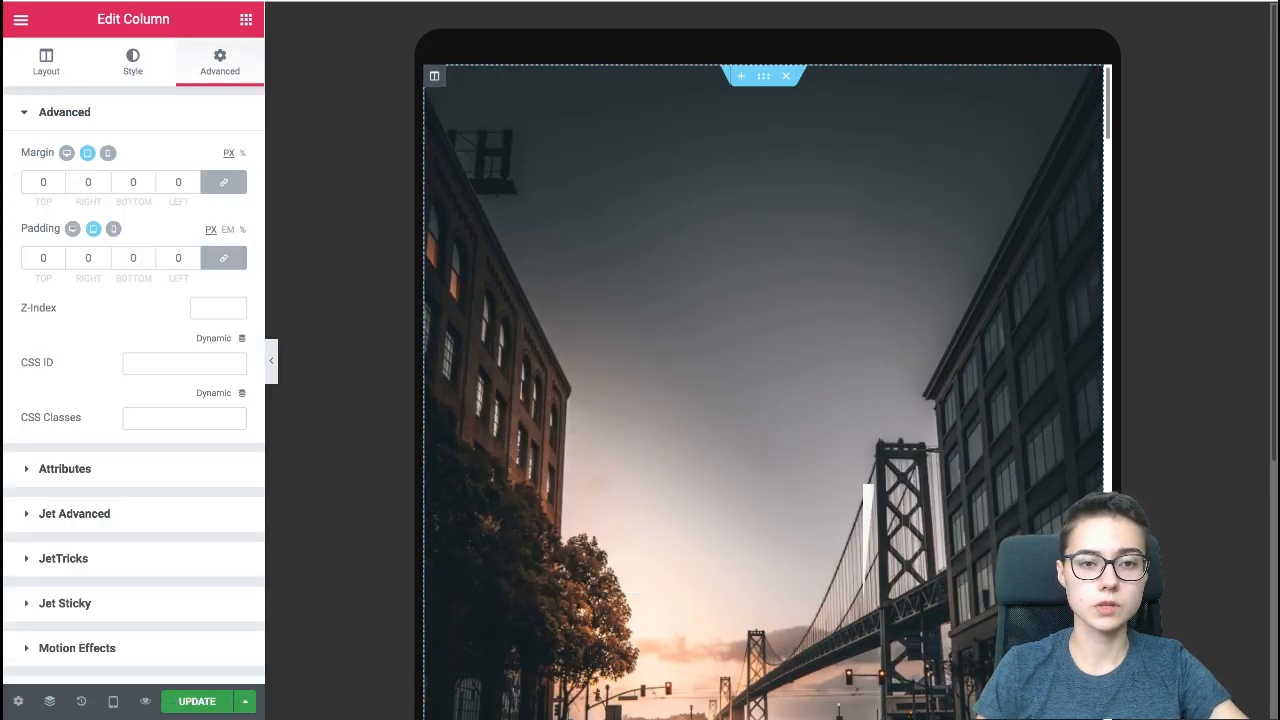
{"action": "left_click", "coordinate": [46, 62]}
{"action": "left_click", "coordinate": [218, 156]}
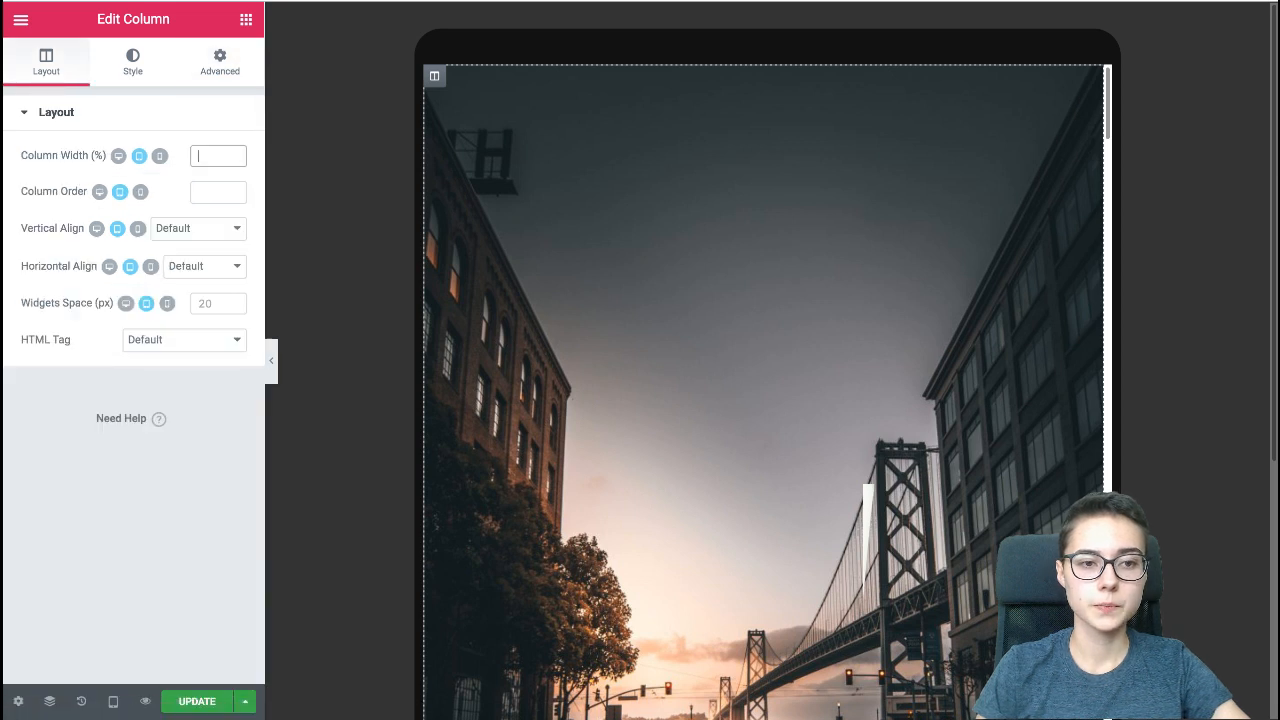
{"action": "scroll", "coordinate": [763, 392], "scroll_direction": "down", "scroll_amount": 4}
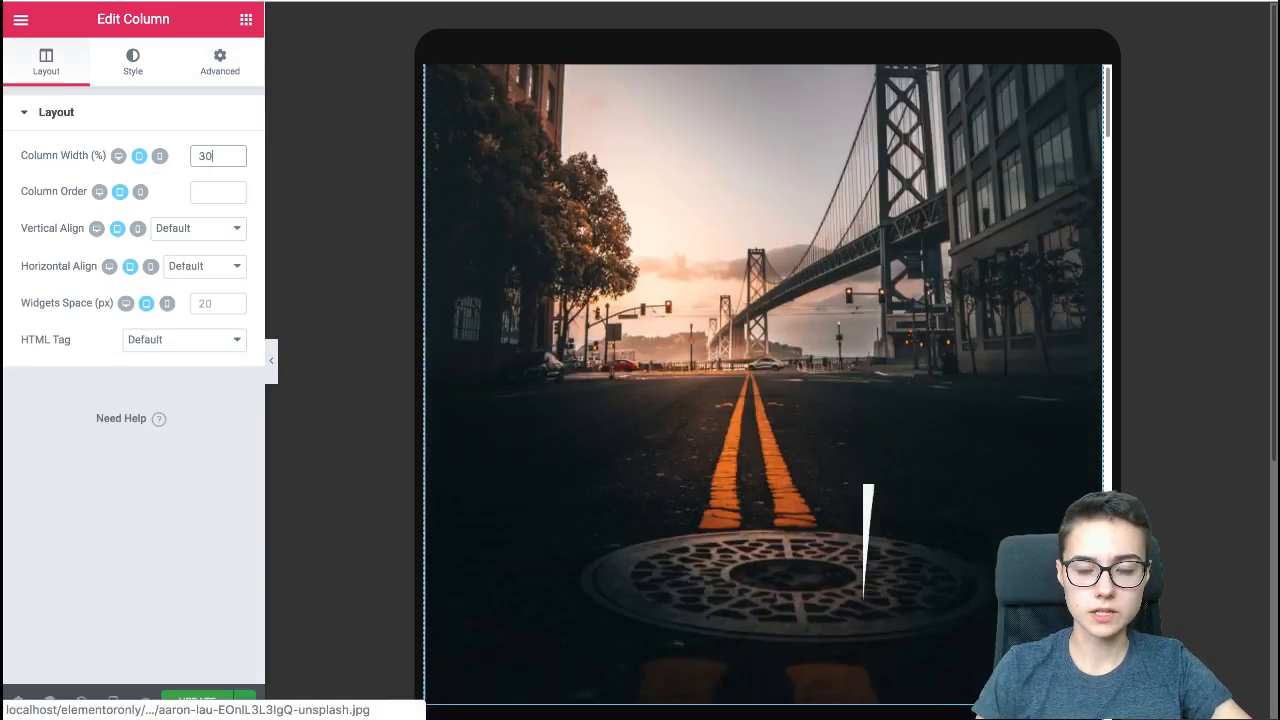
{"action": "scroll", "coordinate": [763, 392], "scroll_direction": "up", "scroll_amount": 4}
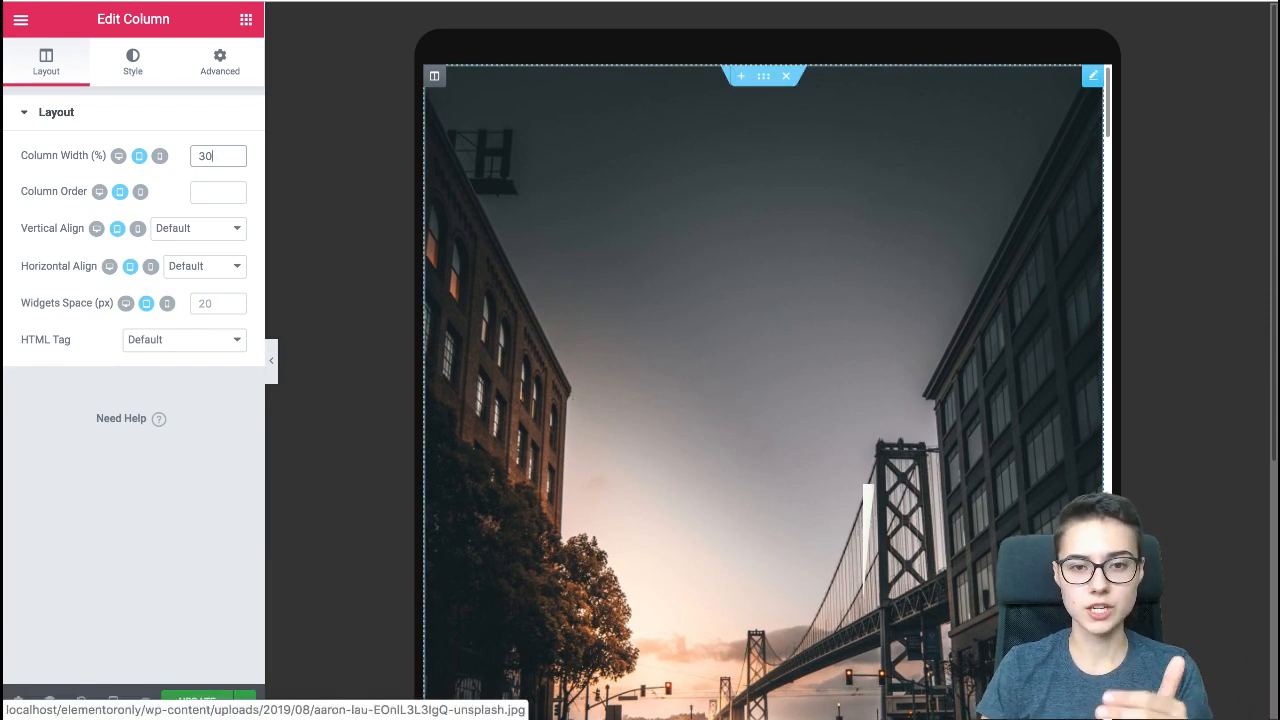
- Preview the page and examine the gallery's mobile layout in the Pixel 2 device emulation
{"action": "scroll", "coordinate": [865, 488], "scroll_direction": "down", "scroll_amount": 4}
{"action": "scroll", "coordinate": [865, 488], "scroll_direction": "up", "scroll_amount": 4}
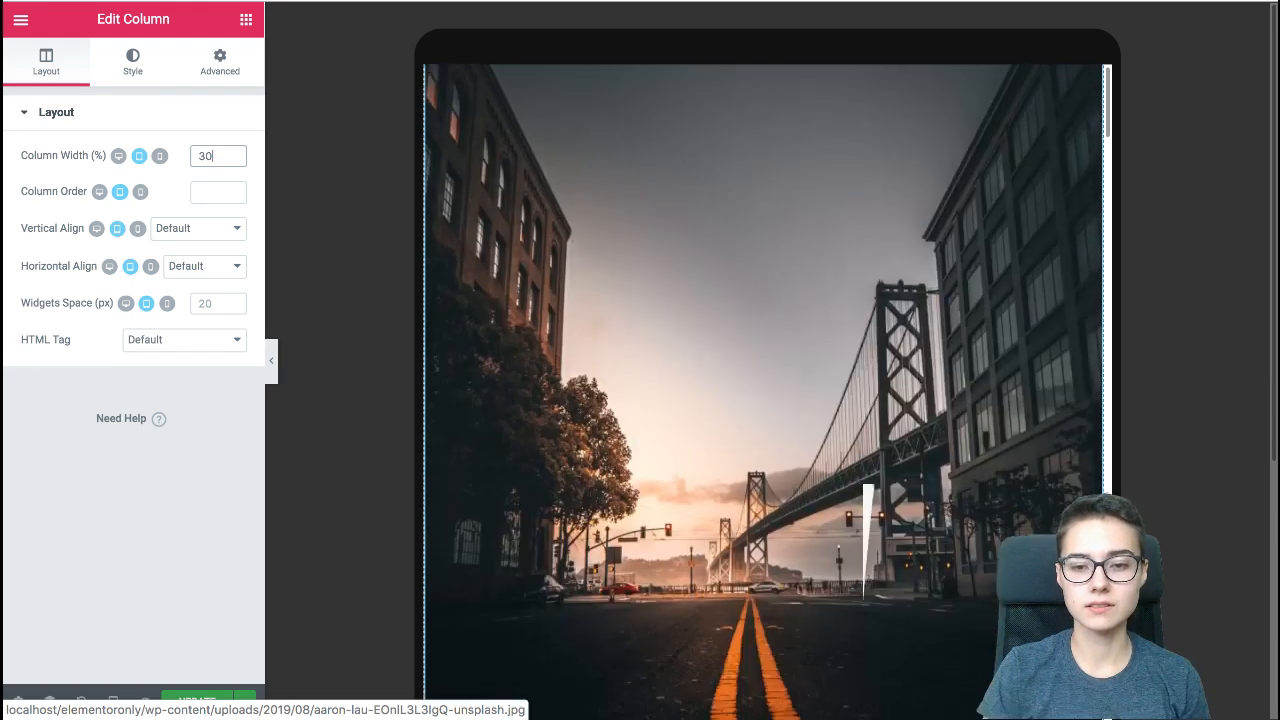
{"action": "scroll", "coordinate": [865, 488], "scroll_direction": "down", "scroll_amount": 6}
{"action": "scroll", "coordinate": [867, 488], "scroll_direction": "up", "scroll_amount": 5}
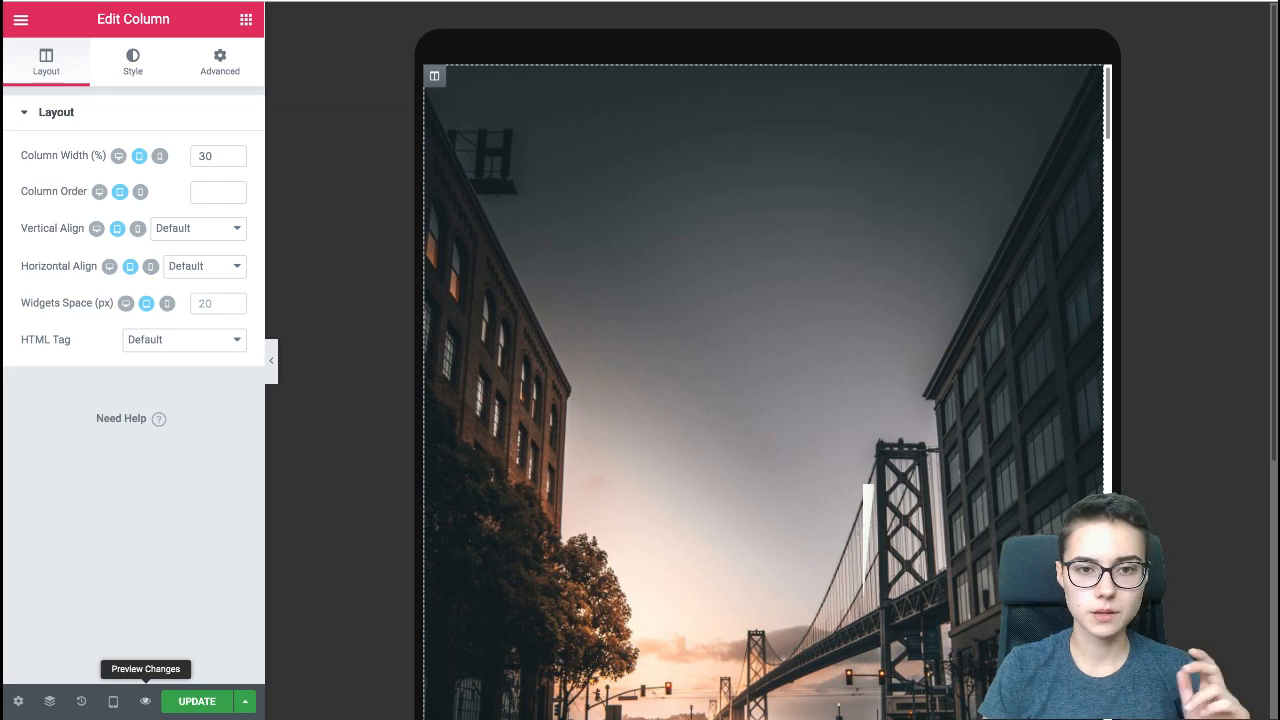
{"action": "left_click", "coordinate": [145, 701]}
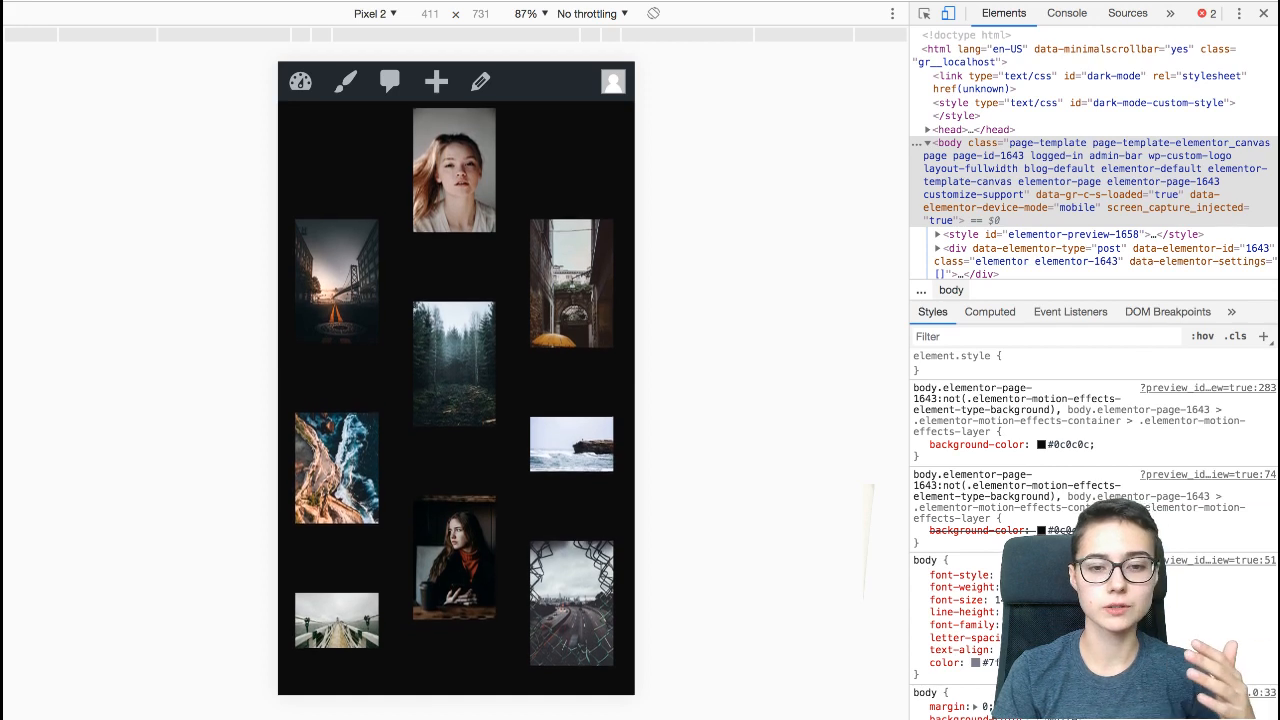
{"action": "scroll", "coordinate": [456, 378], "scroll_direction": "down", "scroll_amount": 2}
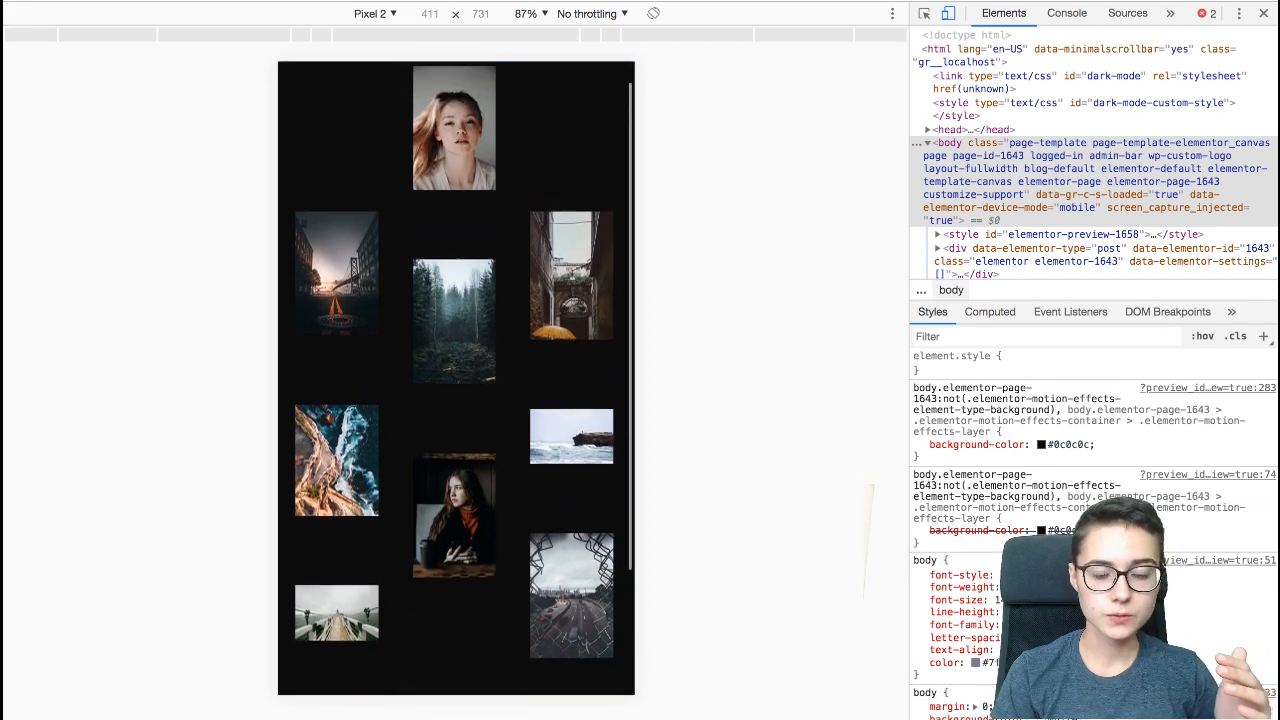
{"action": "scroll", "coordinate": [456, 378], "scroll_direction": "up", "scroll_amount": 2}
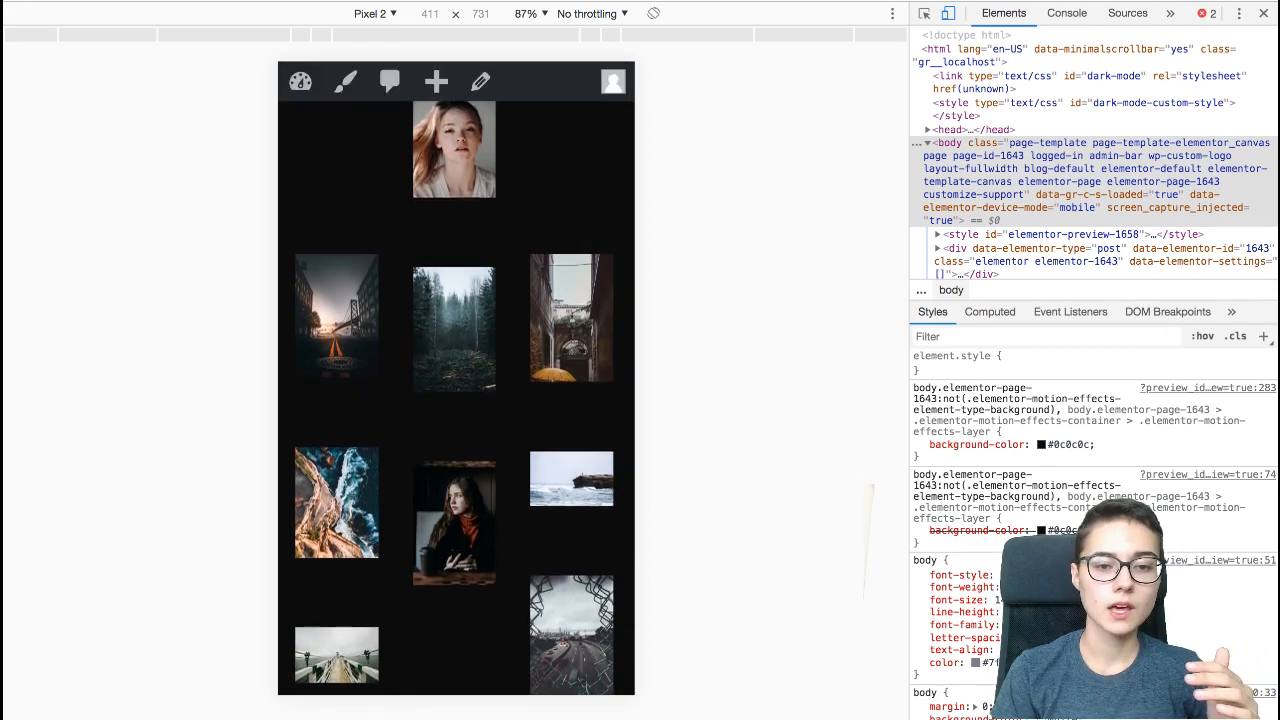
{"action": "scroll", "coordinate": [456, 378], "scroll_direction": "down", "scroll_amount": 2}
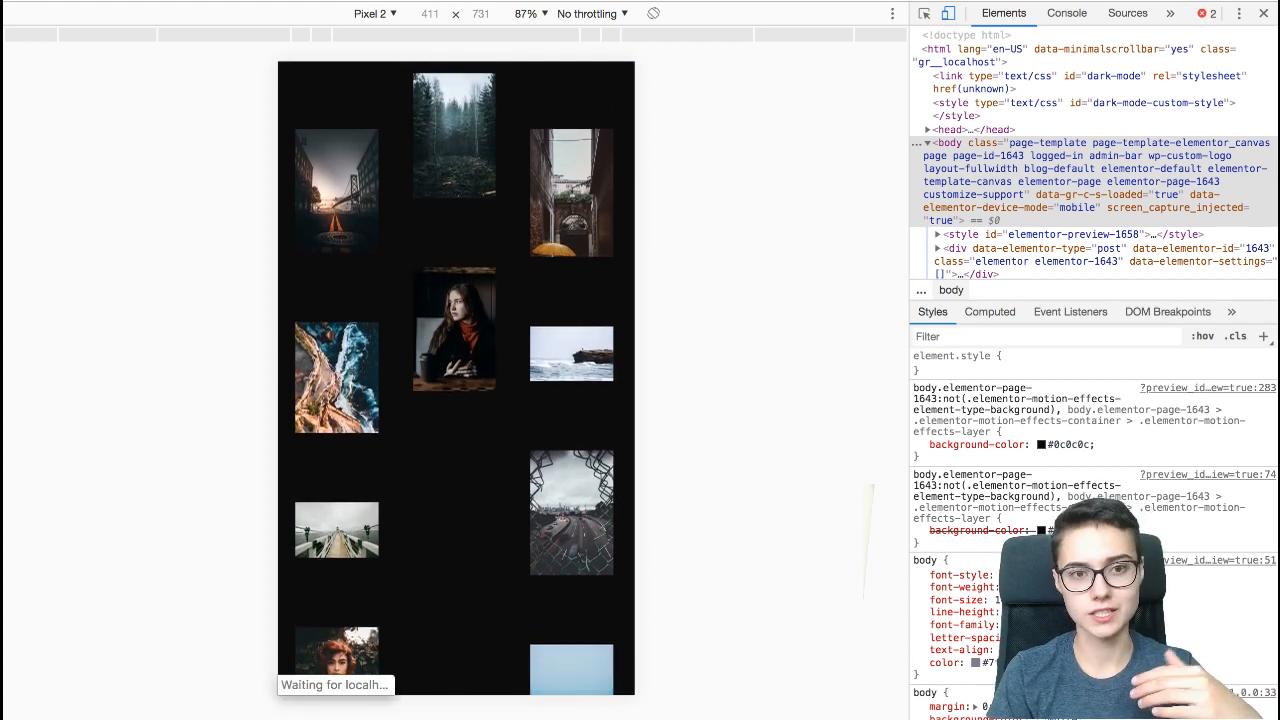
- Switch the emulated device to iPad and examine the gallery's tablet layout
{"action": "left_click", "coordinate": [375, 14]}
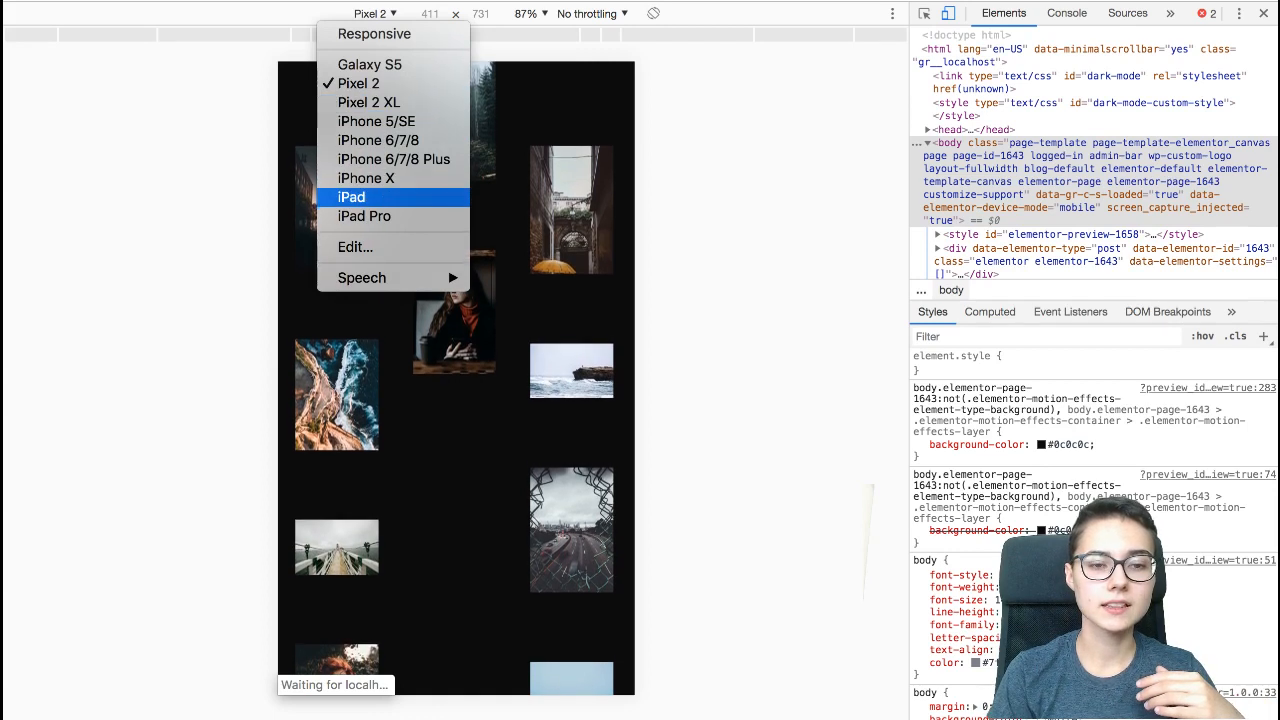
{"action": "left_click", "coordinate": [351, 197]}
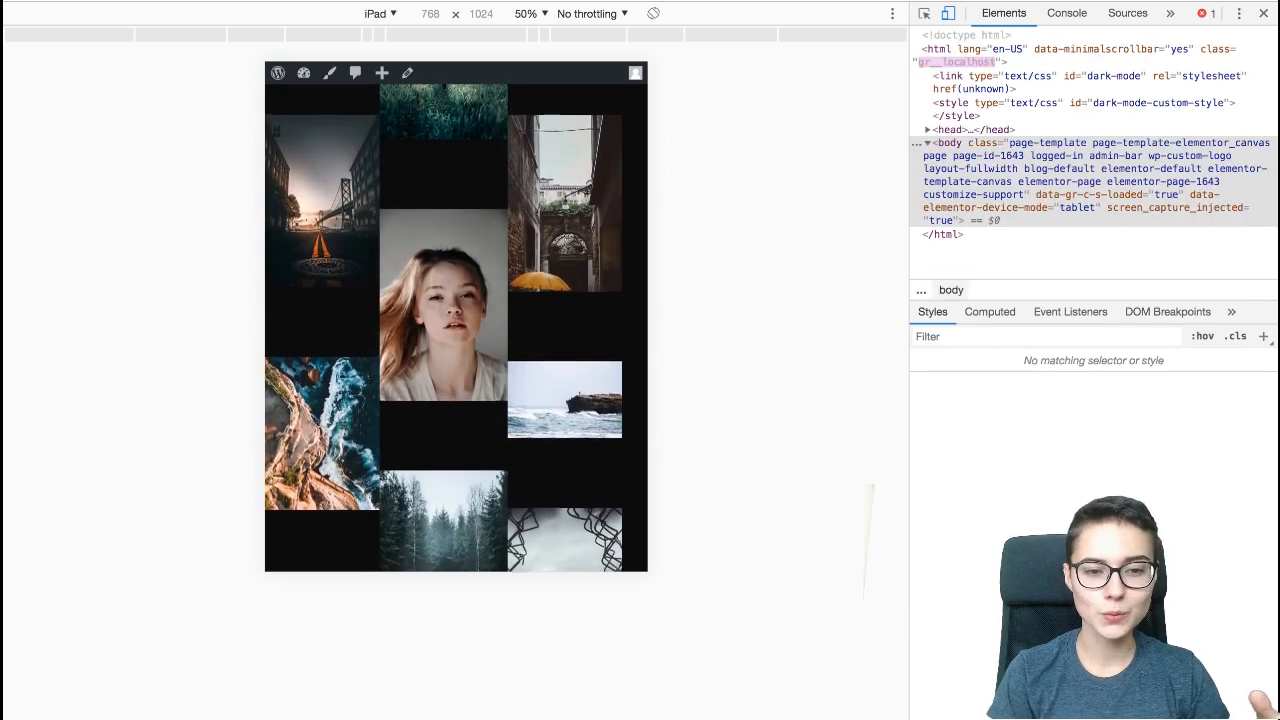
{"action": "scroll", "coordinate": [456, 316], "scroll_direction": "down", "scroll_amount": 1}
{"action": "scroll", "coordinate": [456, 316], "scroll_direction": "down", "scroll_amount": 2}
{"action": "scroll", "coordinate": [456, 316], "scroll_direction": "up", "scroll_amount": 2}
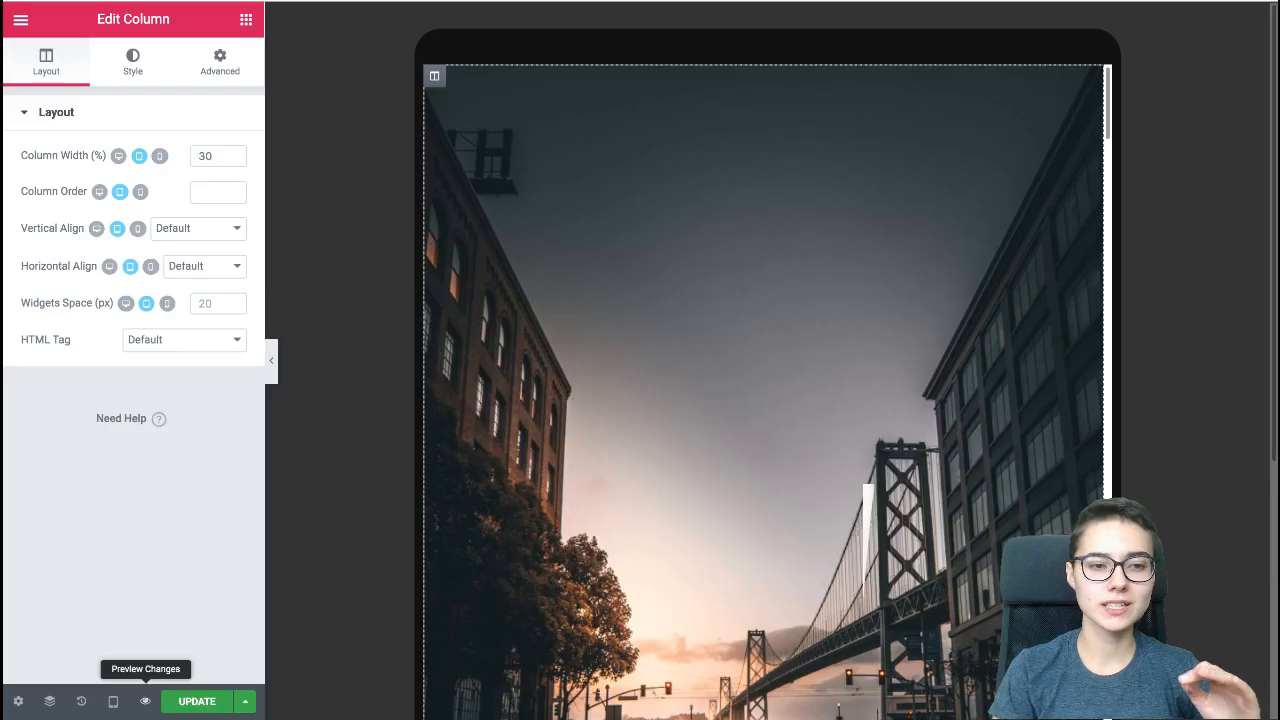
- Back in the Elementor editor, unlink the first column's tablet padding values and set the right and left padding to 30 px
{"action": "left_click", "coordinate": [220, 62]}
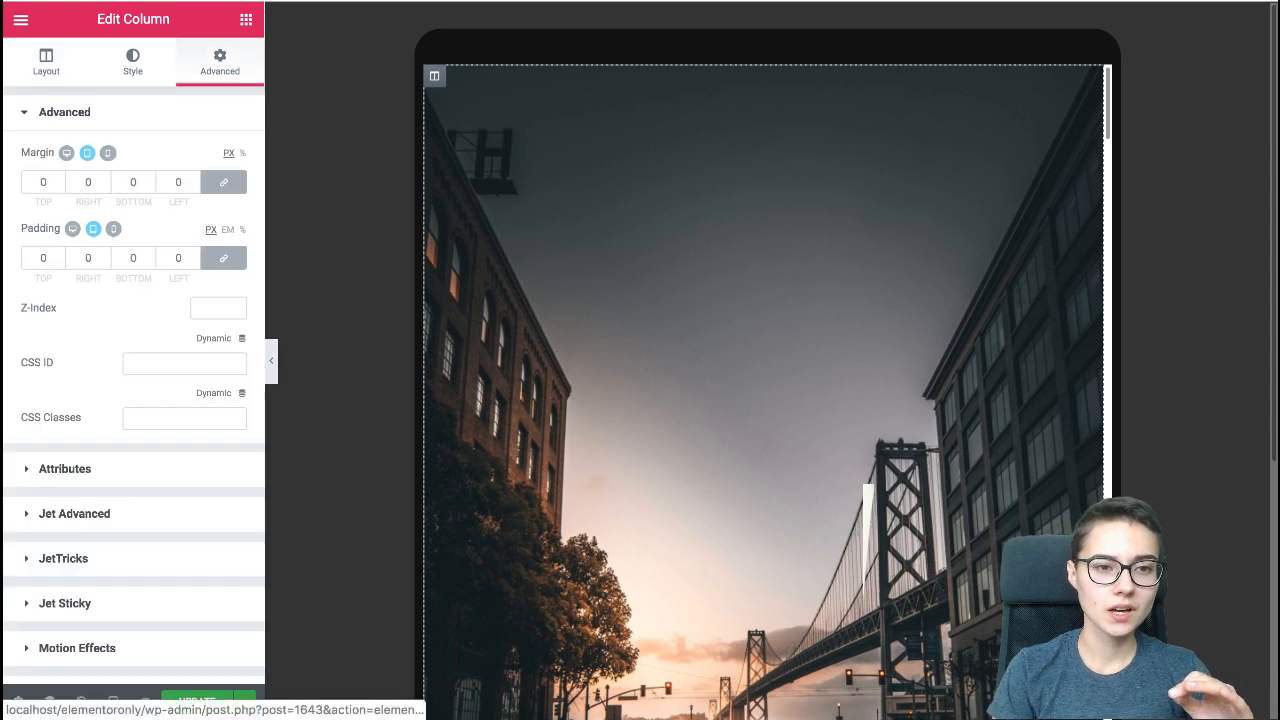
{"action": "left_click", "coordinate": [223, 258]}
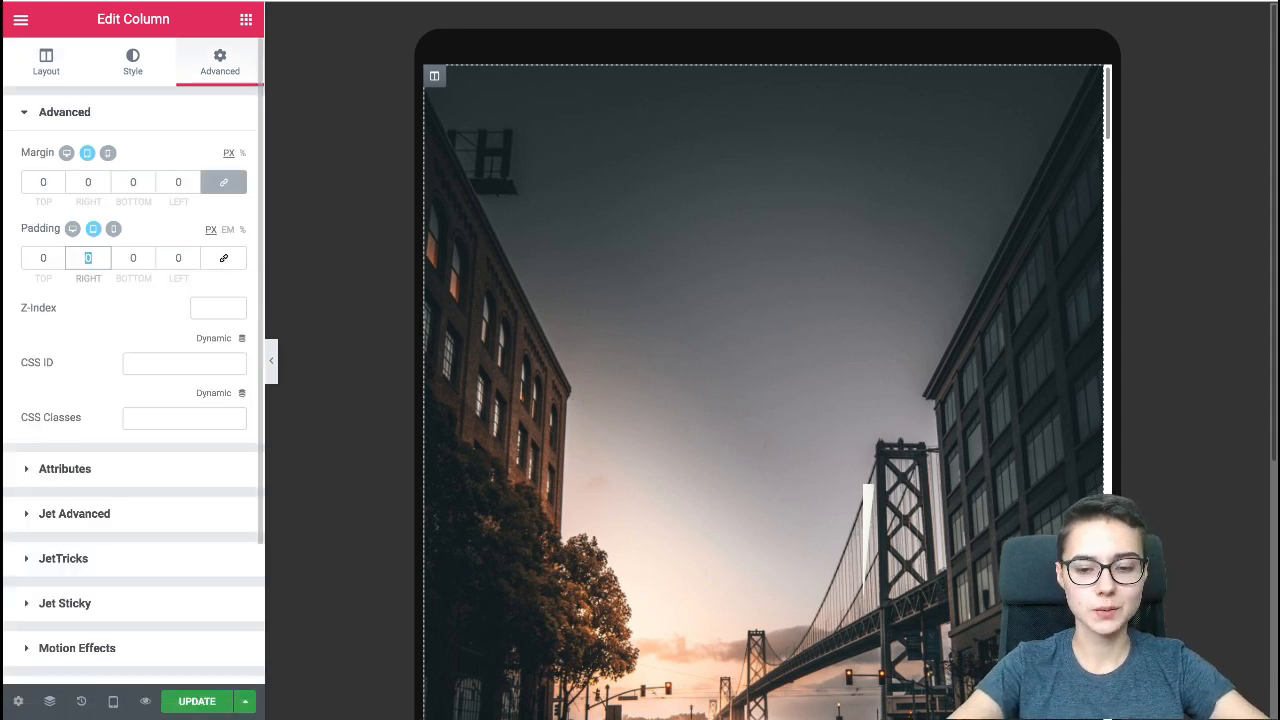
{"action": "type", "text": "30"}
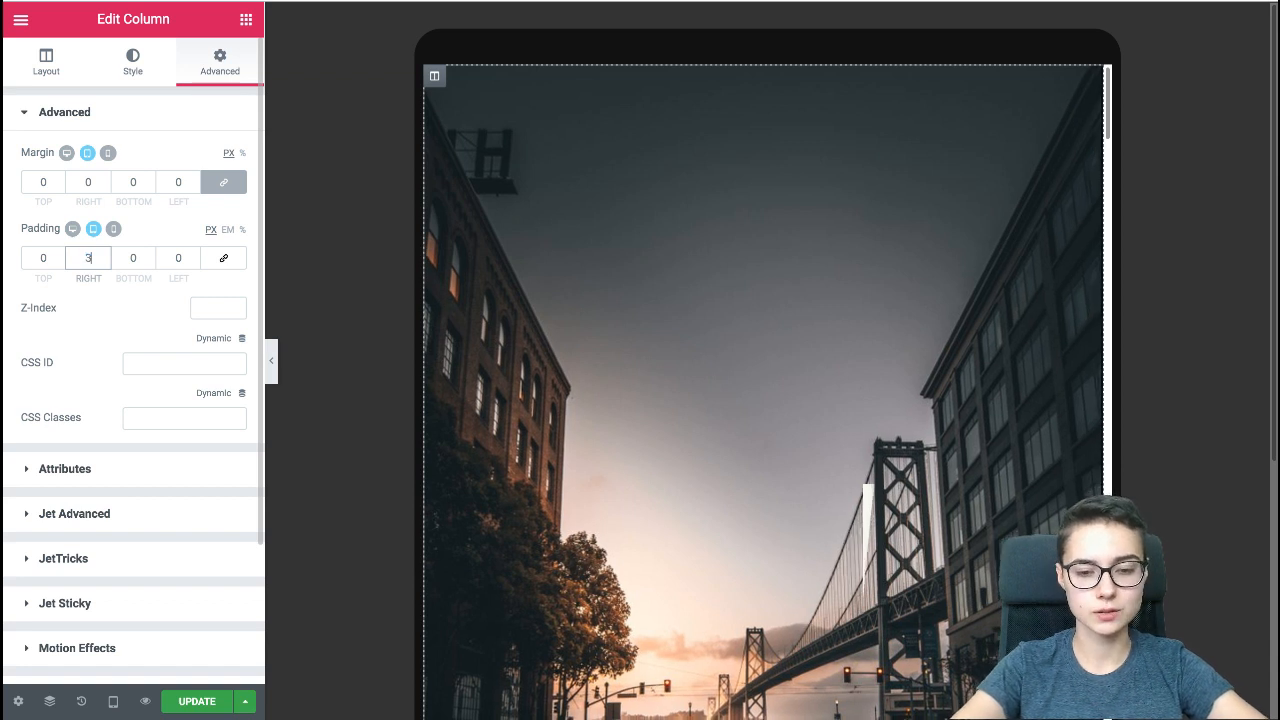
{"action": "type", "text": "30"}
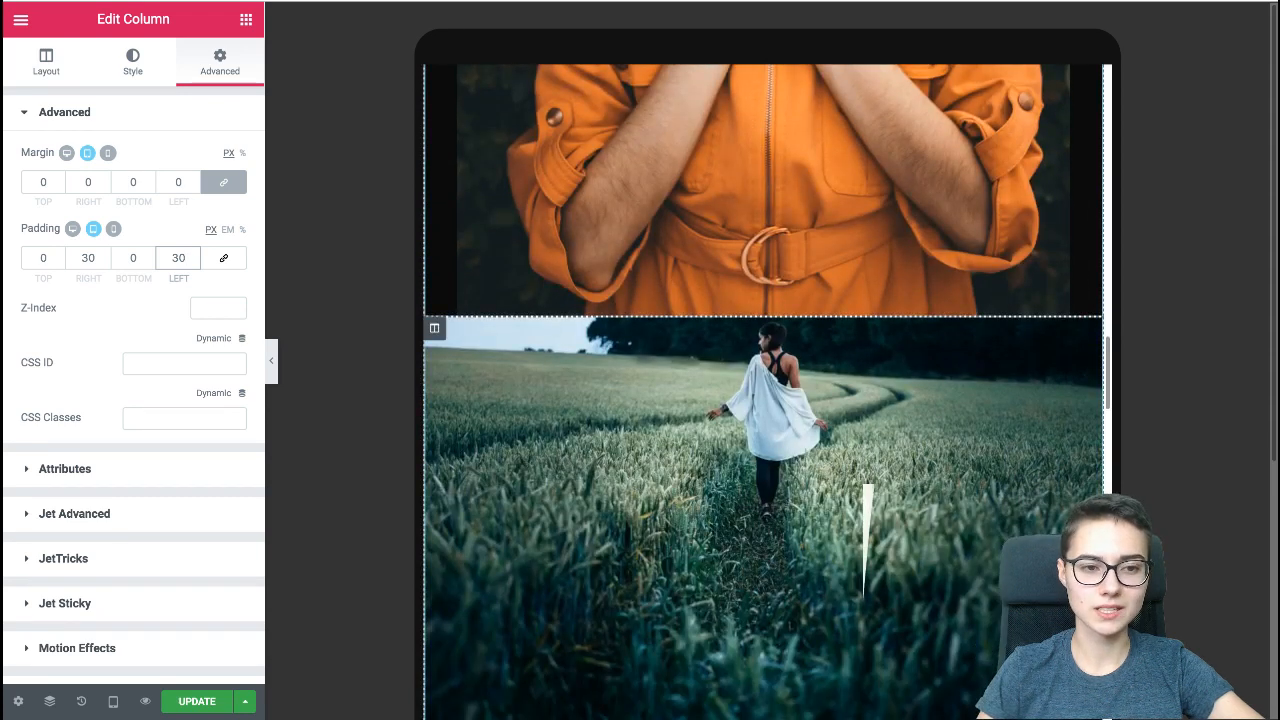
- Set the second column's tablet padding to 30 px right and left and 0 top and bottom, with the values unlinked
{"action": "left_click", "coordinate": [434, 328]}
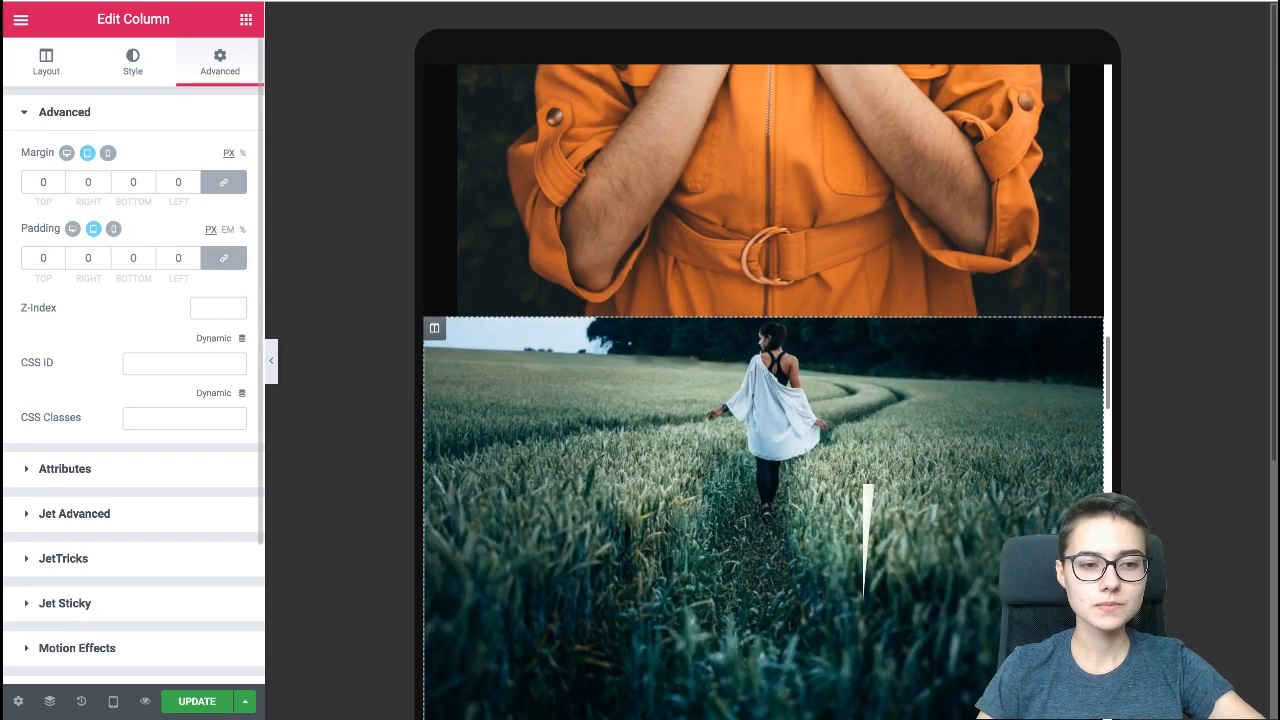
{"action": "type", "text": "3"}
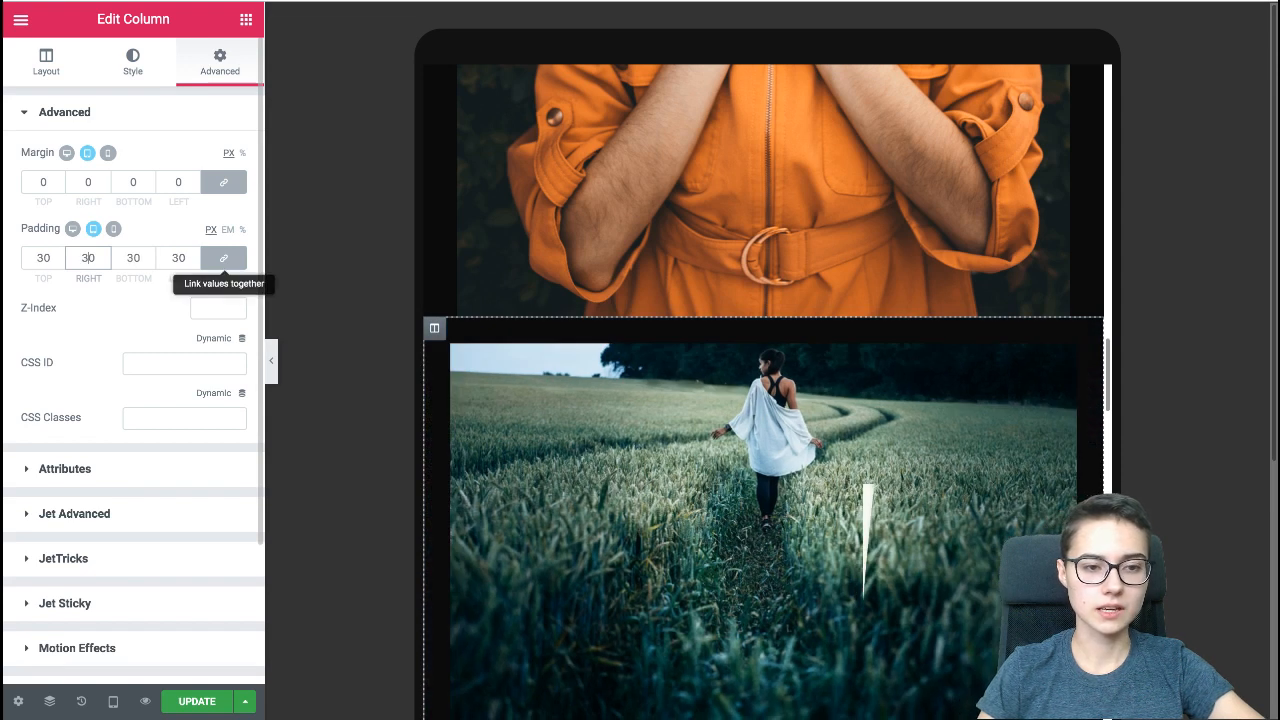
{"action": "left_click", "coordinate": [223, 258]}
{"action": "double_click", "coordinate": [133, 258]}
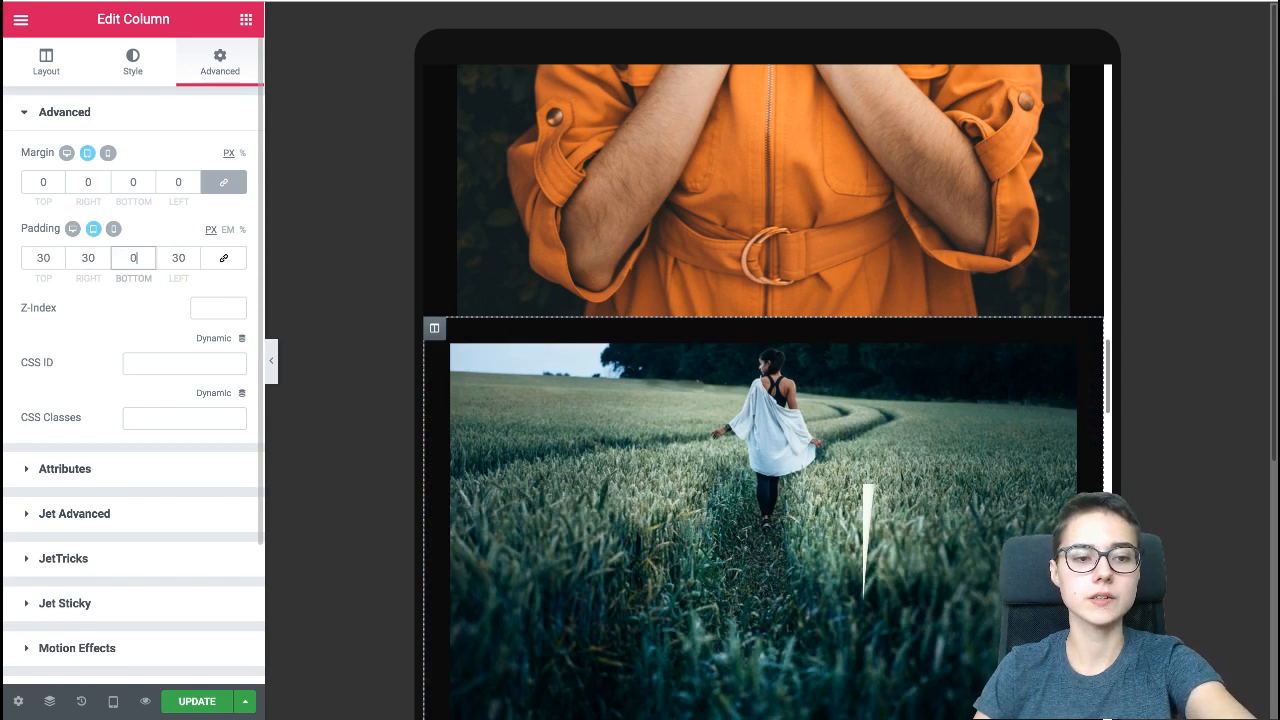
{"action": "key", "text": "BackSpace"}
{"action": "key", "text": "BackSpace"}
{"action": "type", "text": "0"}
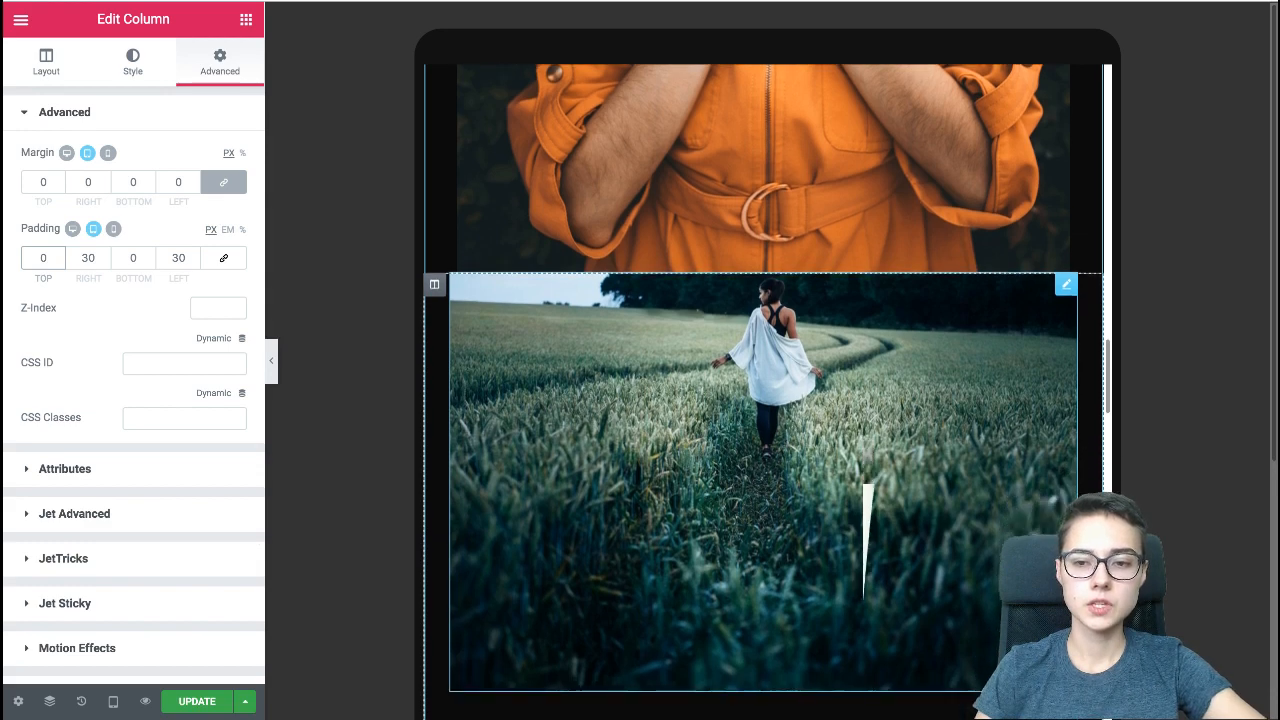
- Unlink the third column's tablet padding values, with 30 px on the right and left and 0 on the top and bottom
{"action": "scroll", "coordinate": [867, 540], "scroll_direction": "down", "scroll_amount": 10}
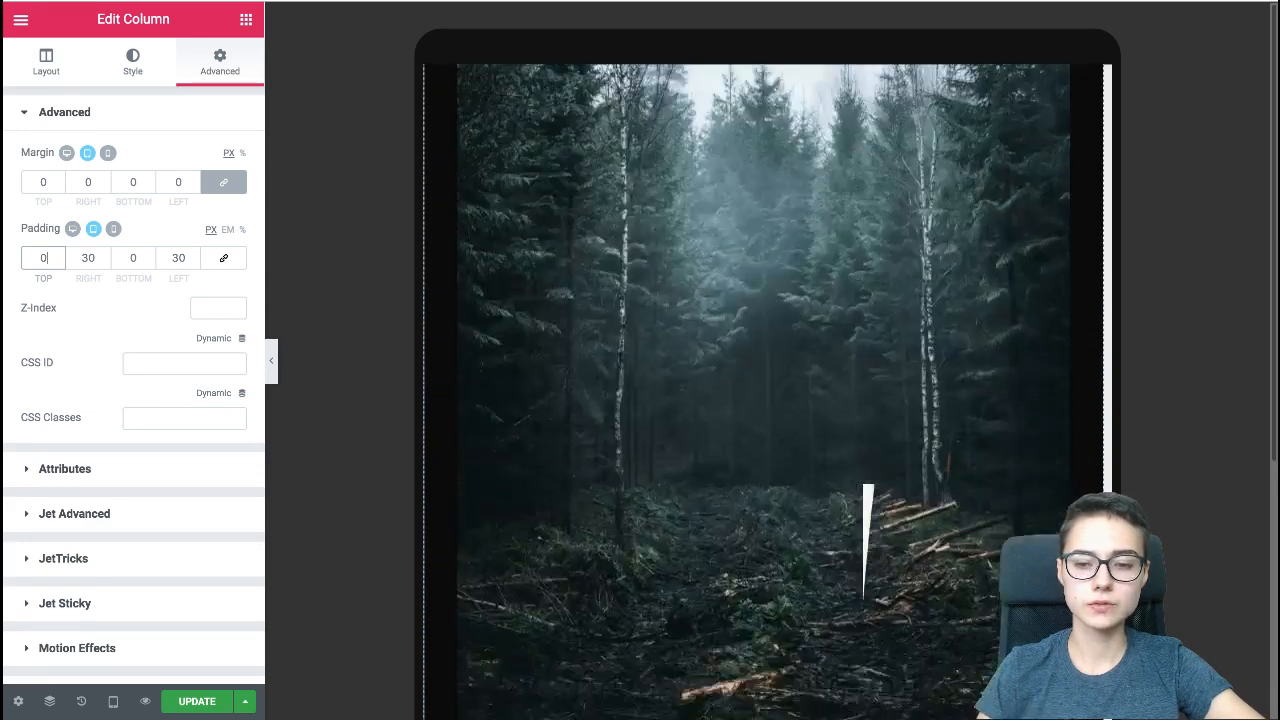
{"action": "scroll", "coordinate": [867, 540], "scroll_direction": "down", "scroll_amount": 4}
{"action": "scroll", "coordinate": [867, 540], "scroll_direction": "up", "scroll_amount": 4}
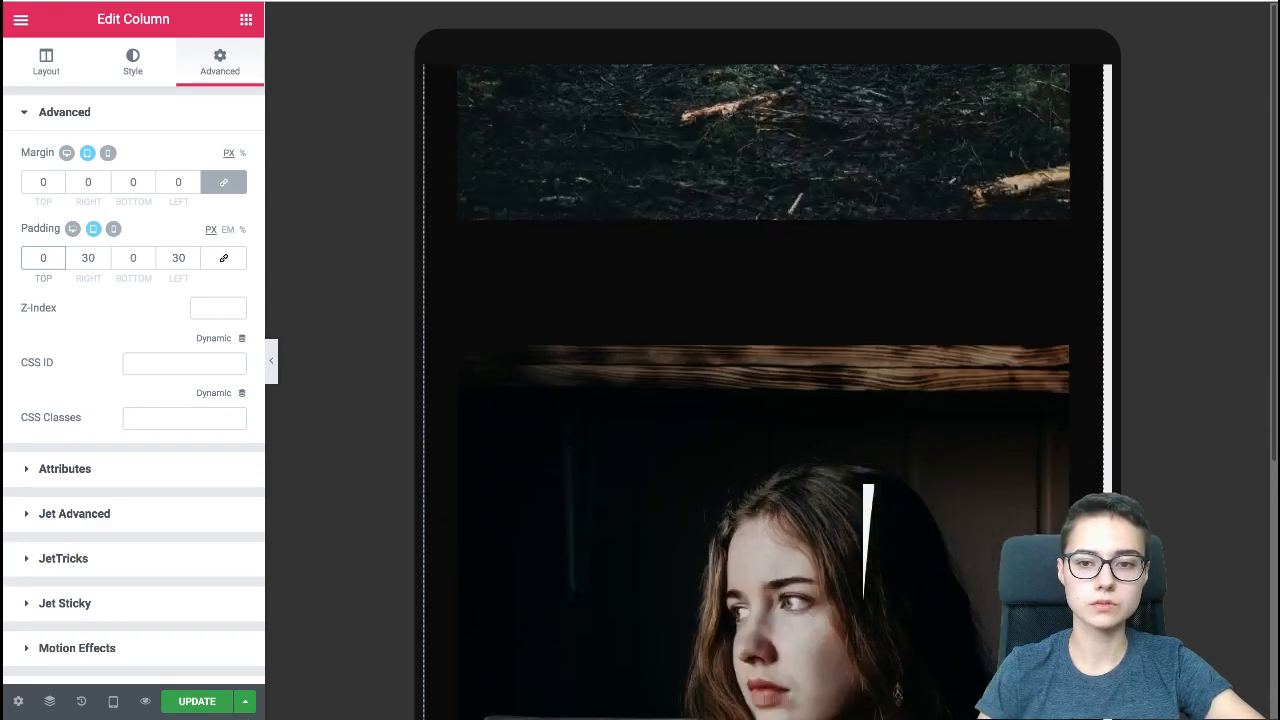
{"action": "scroll", "coordinate": [867, 540], "scroll_direction": "down", "scroll_amount": 5}
{"action": "scroll", "coordinate": [867, 540], "scroll_direction": "down", "scroll_amount": 5}
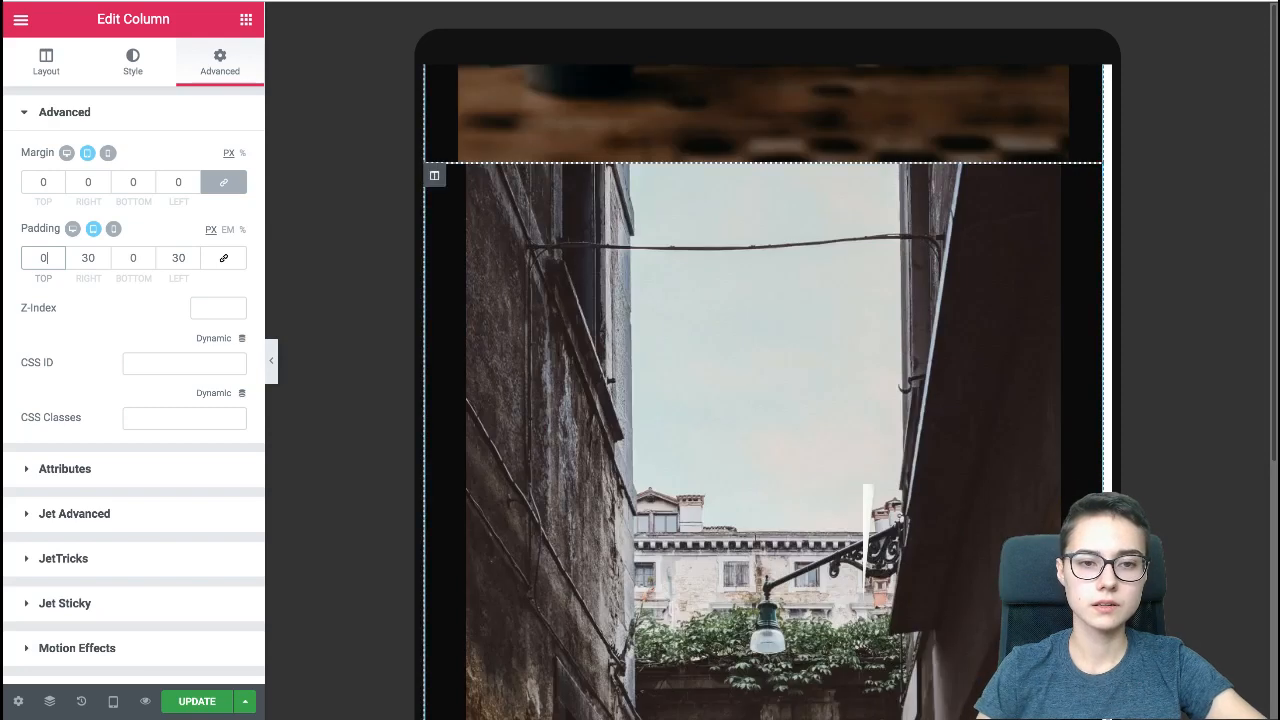
{"action": "left_click", "coordinate": [434, 175]}
{"action": "left_click", "coordinate": [220, 62]}
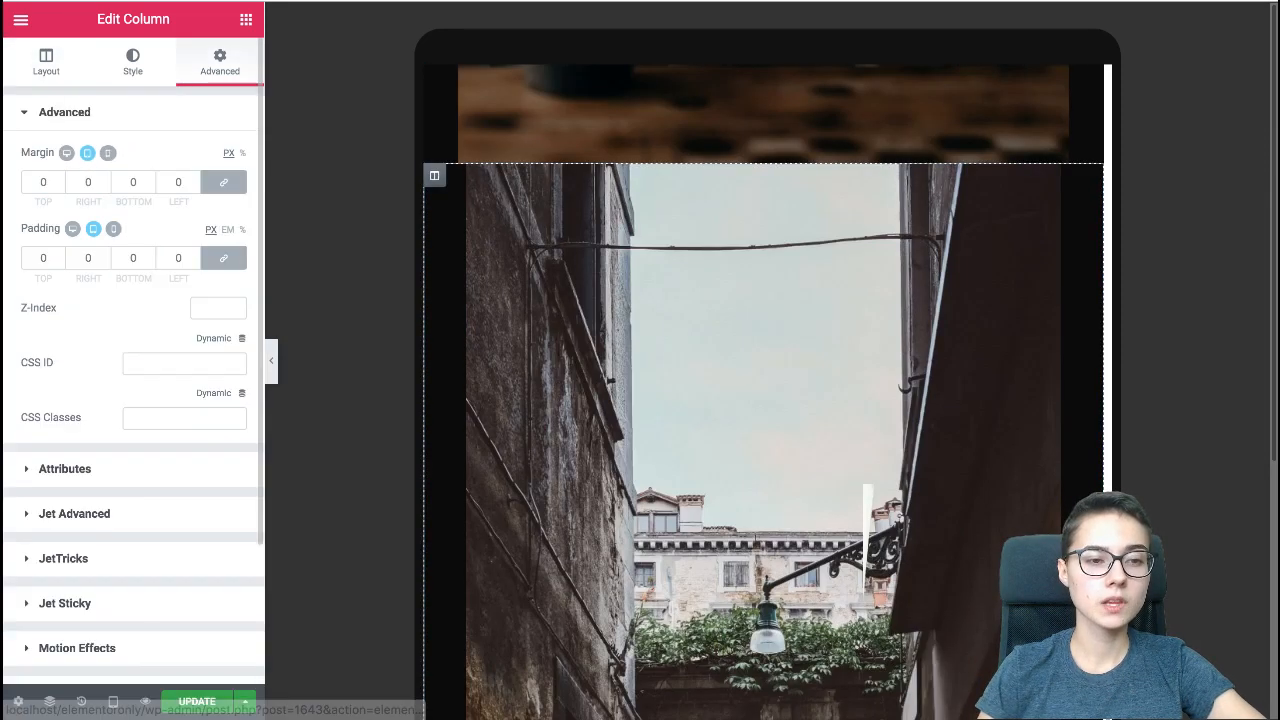
{"action": "type", "text": "3"}
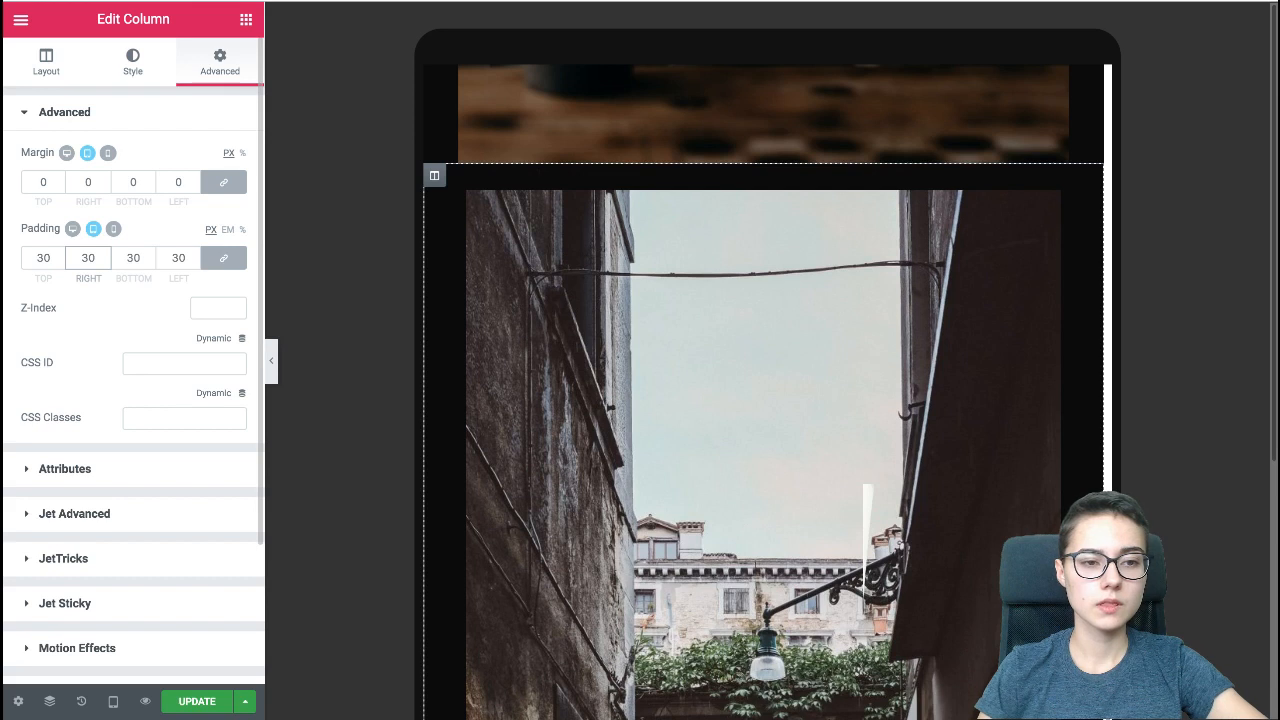
{"action": "left_click", "coordinate": [223, 257]}
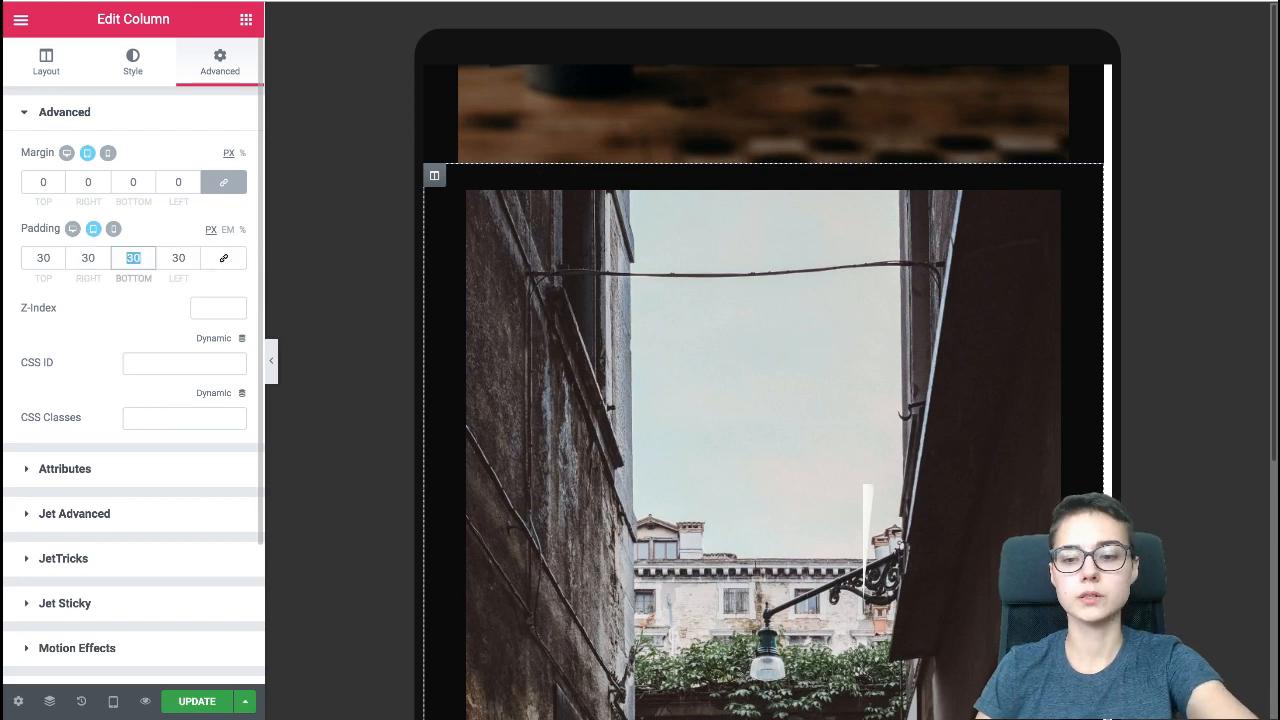
{"action": "type", "text": "0"}
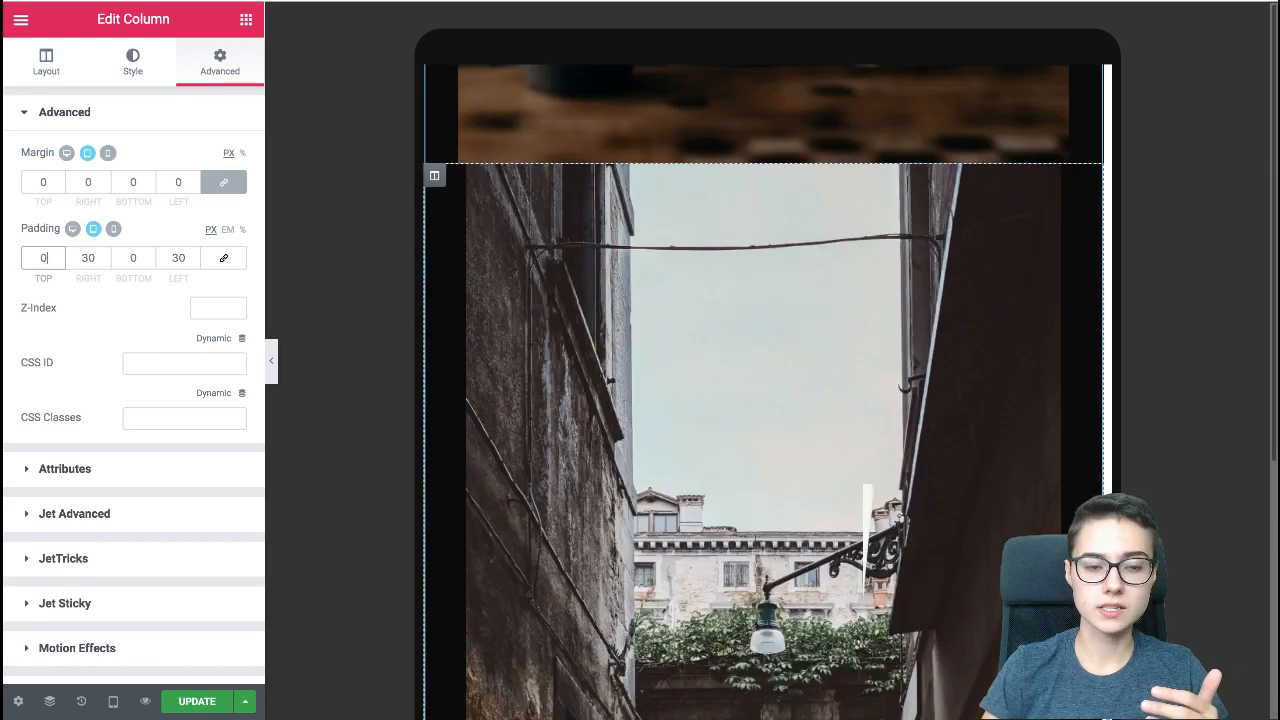
- Preview the page in the iPad emulation and test the bridge image's lightbox by opening and closing it
{"action": "left_click", "coordinate": [46, 62]}
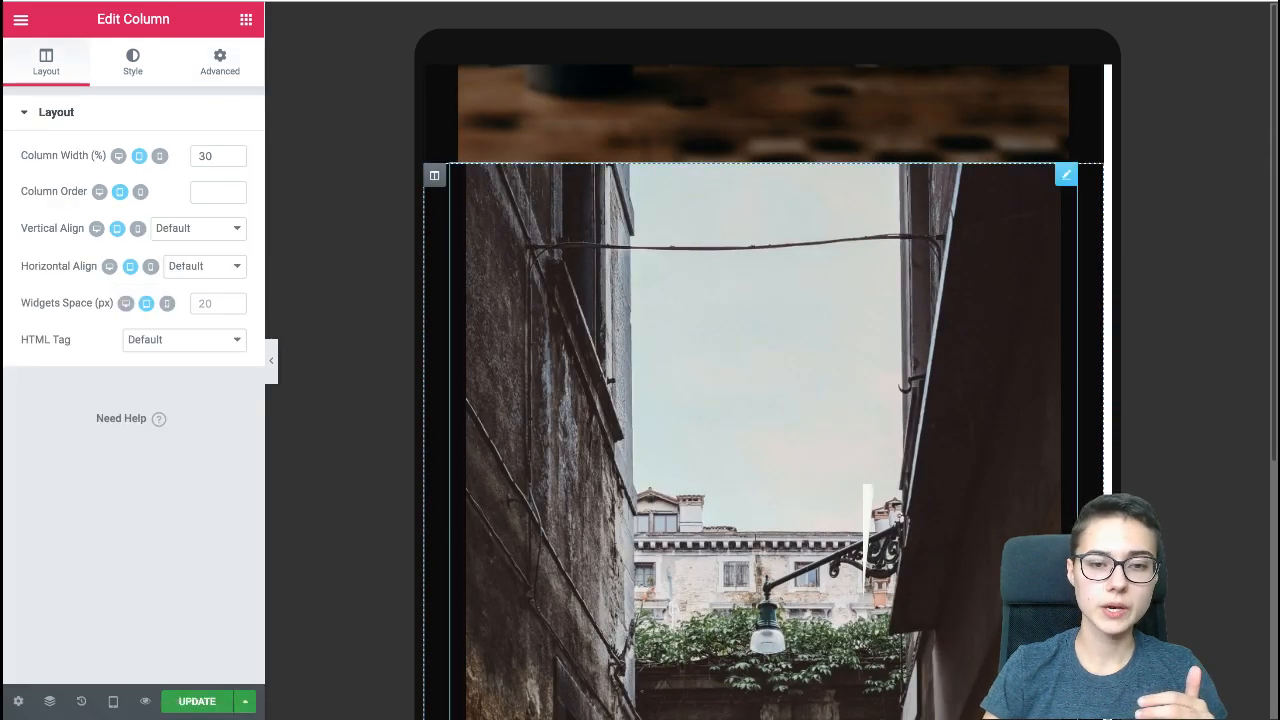
{"action": "left_click", "coordinate": [145, 699]}
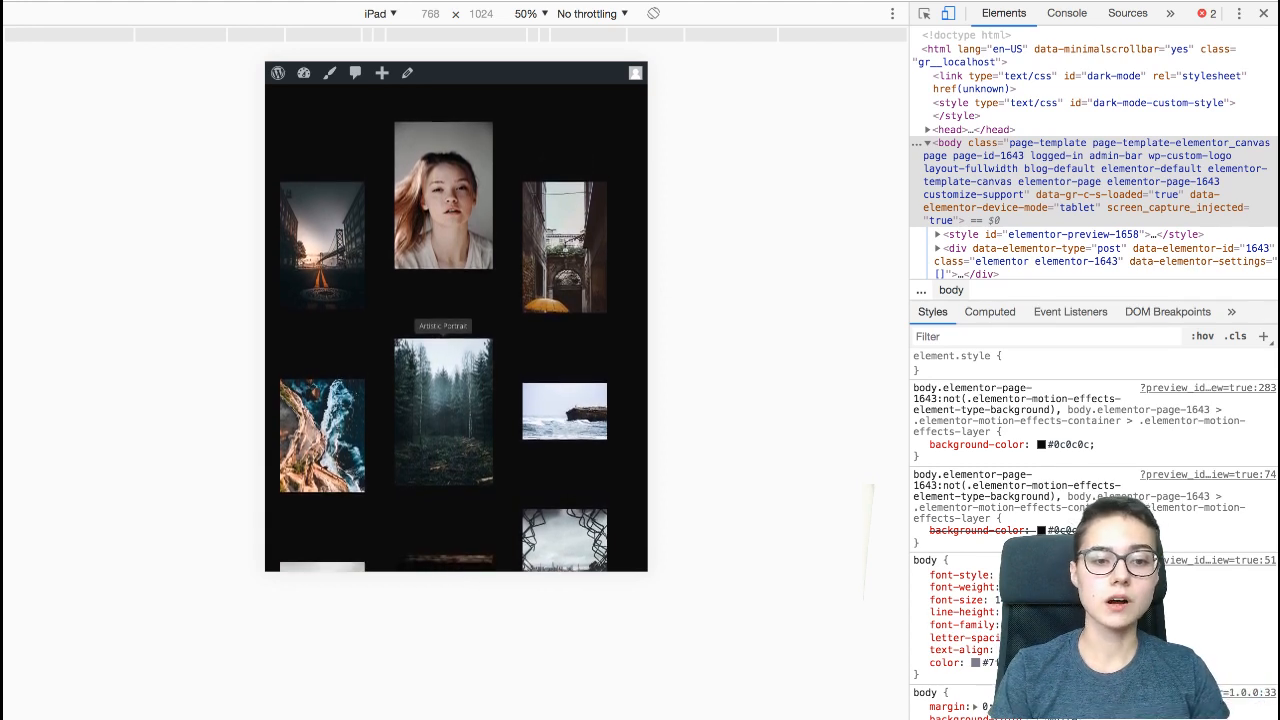
{"action": "left_click", "coordinate": [322, 252]}
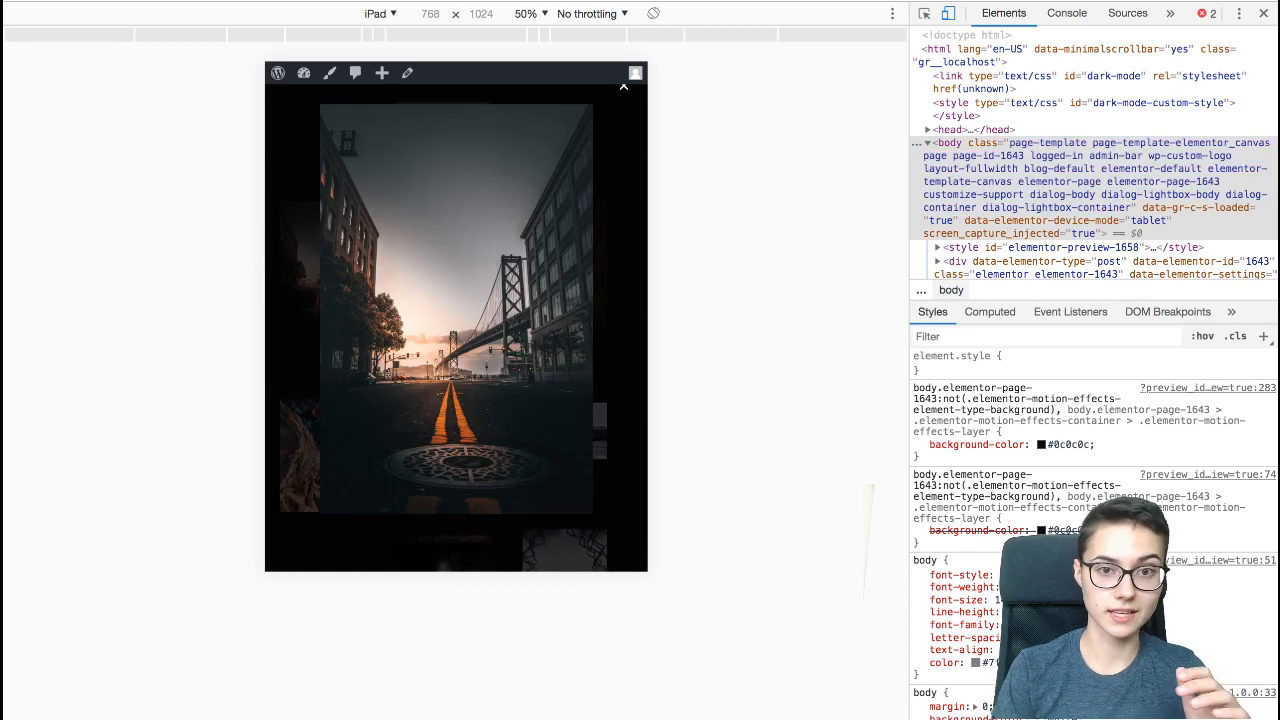
{"action": "left_click", "coordinate": [623, 87]}
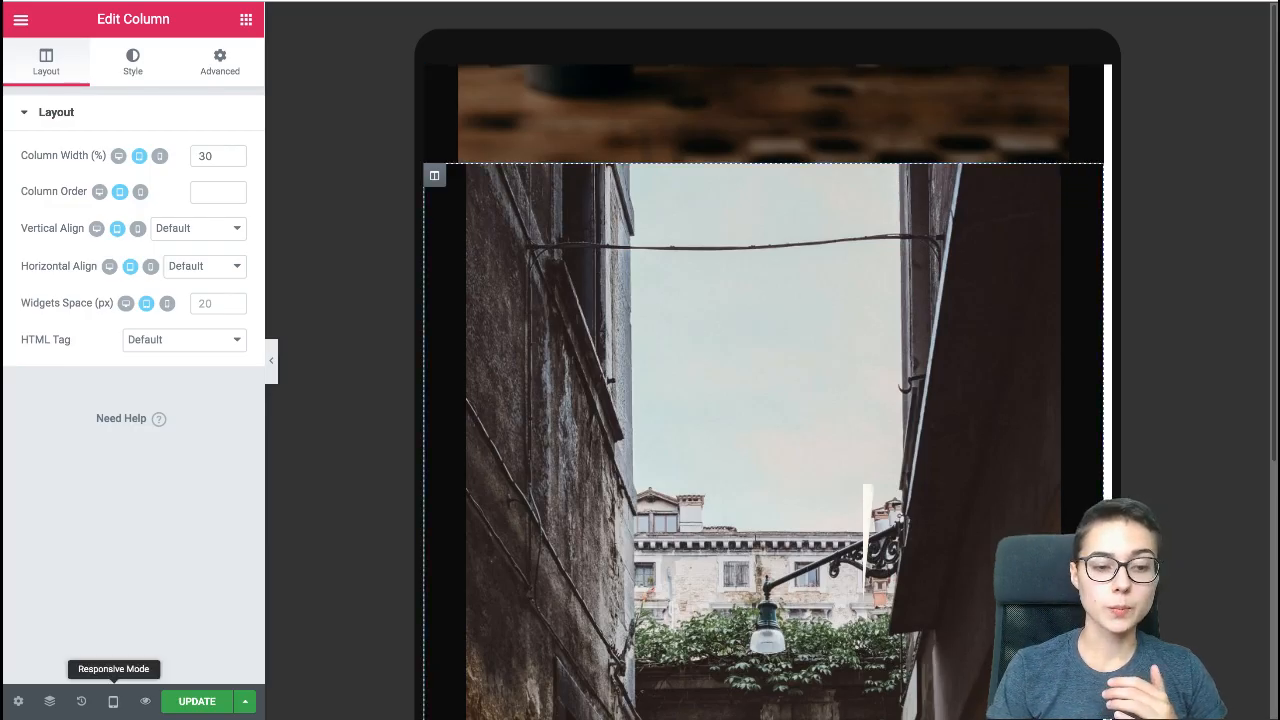
- Back in the Elementor editor, switch the responsive mode to Desktop and return to the upper part of the gallery
{"action": "left_click", "coordinate": [113, 701]}
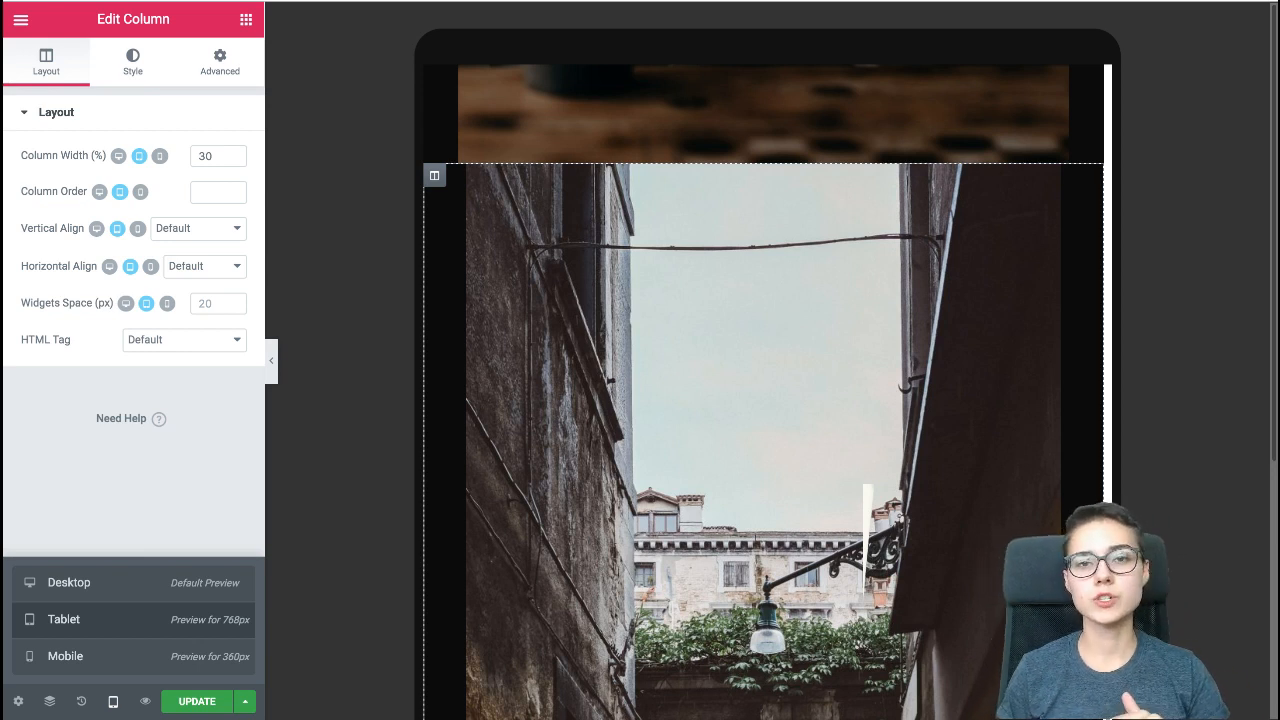
{"action": "left_click", "coordinate": [69, 583]}
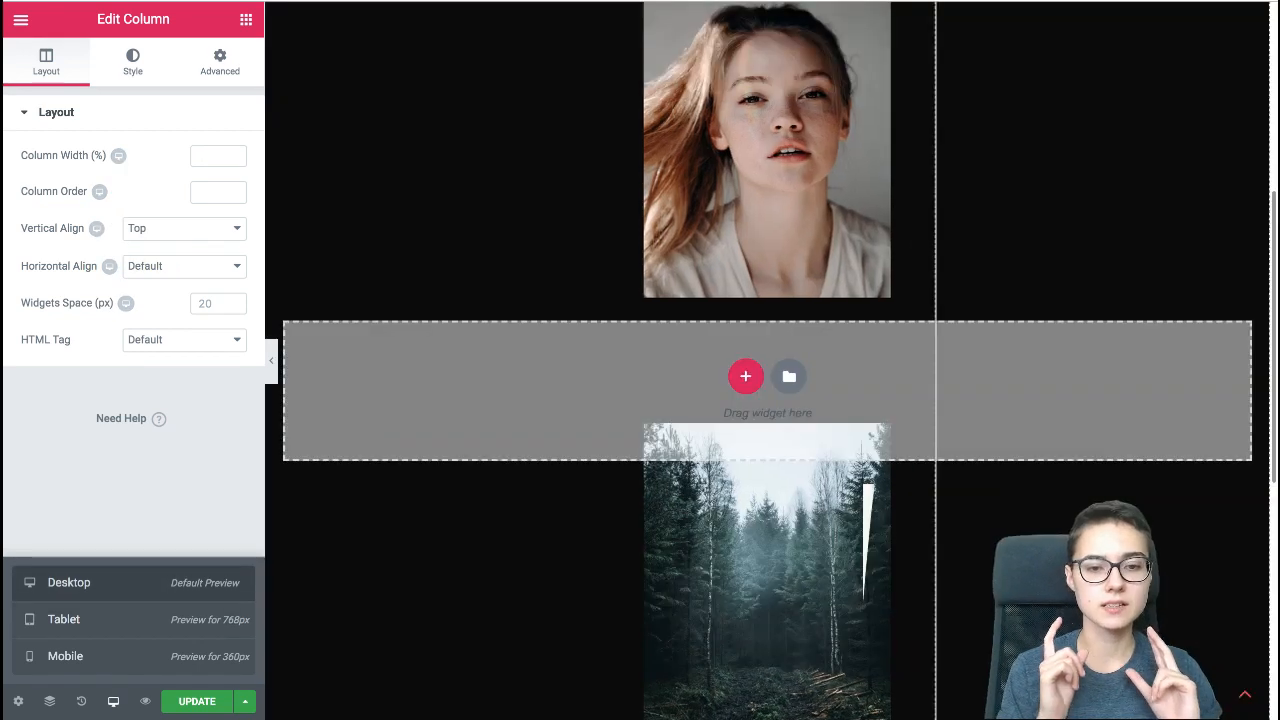
{"action": "scroll", "coordinate": [767, 360], "scroll_direction": "up", "scroll_amount": 5}
{"action": "left_click", "coordinate": [113, 701]}
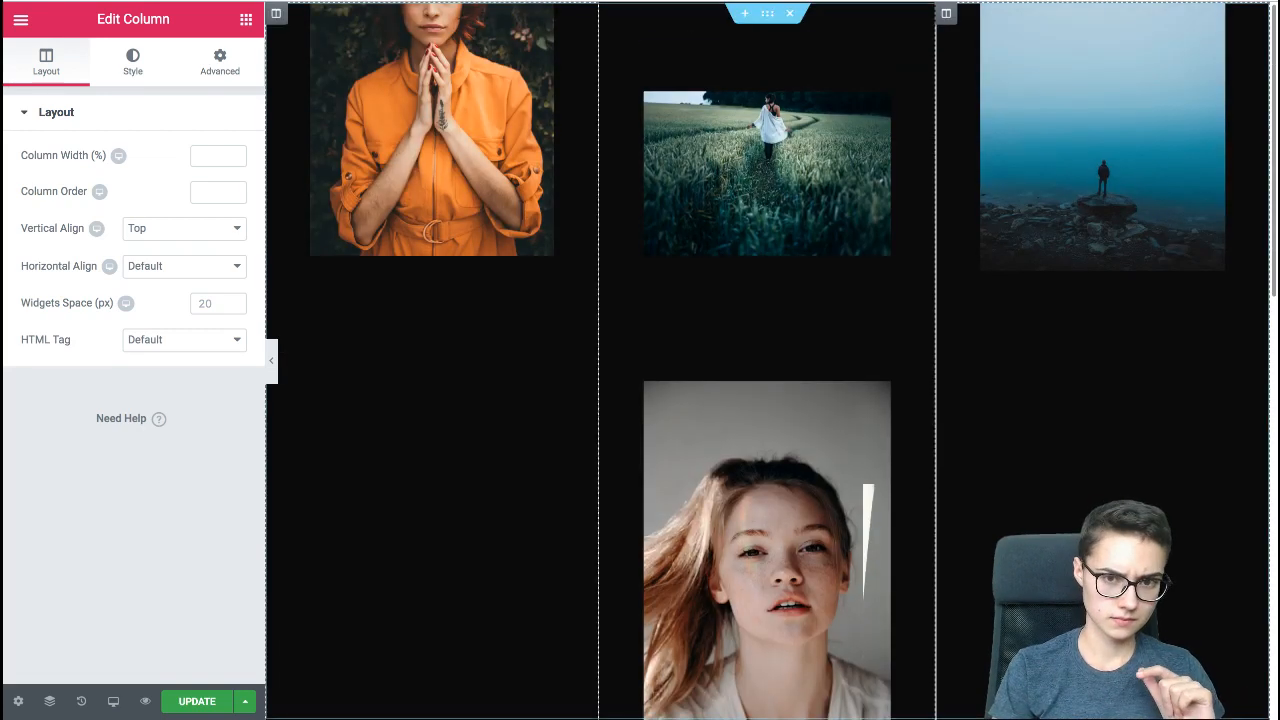